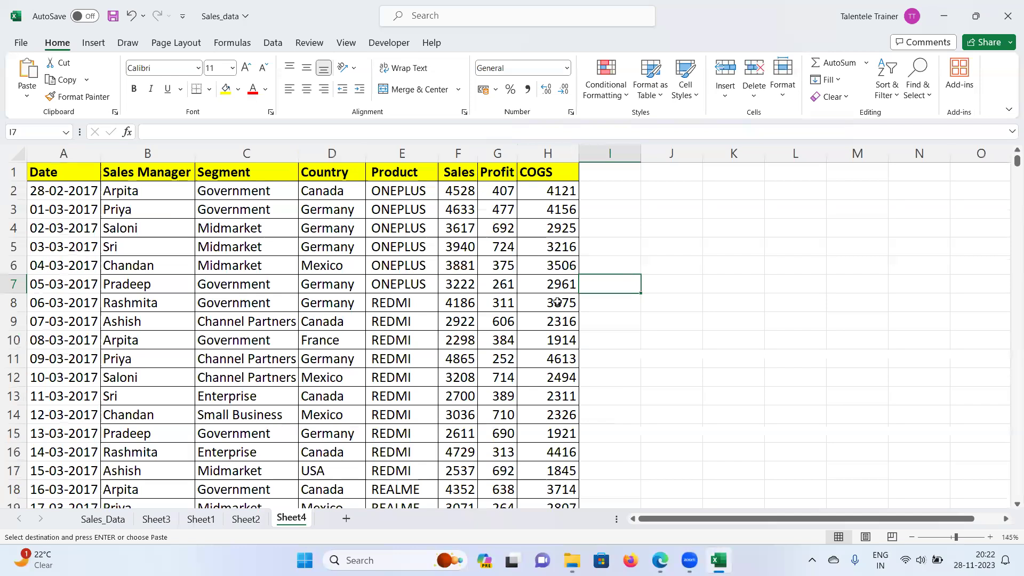
Step: Select L4:L12 and begin typing 'cou', then abandon column L
key(Down)
key(Right)
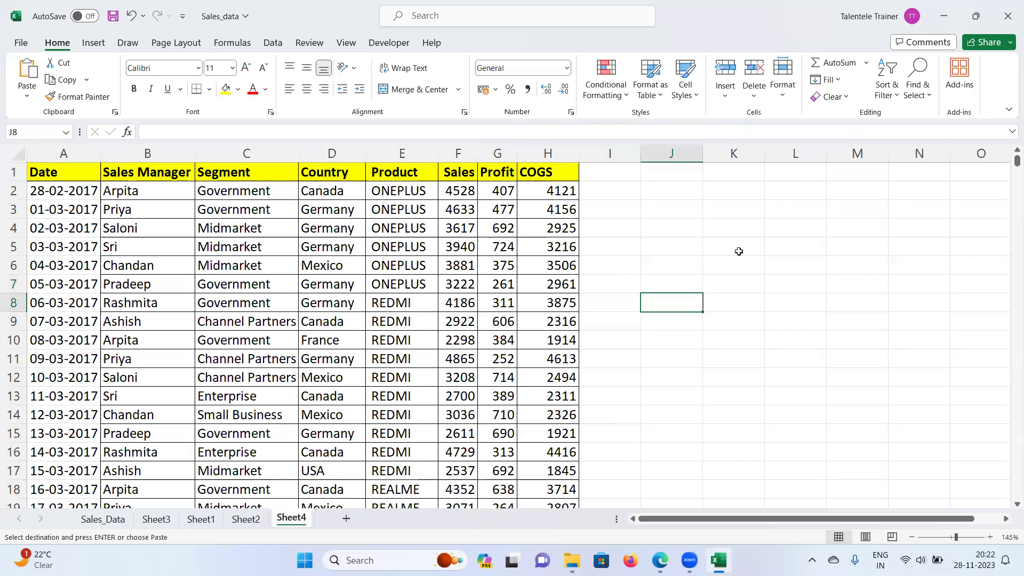
click(792, 205)
key(Down)
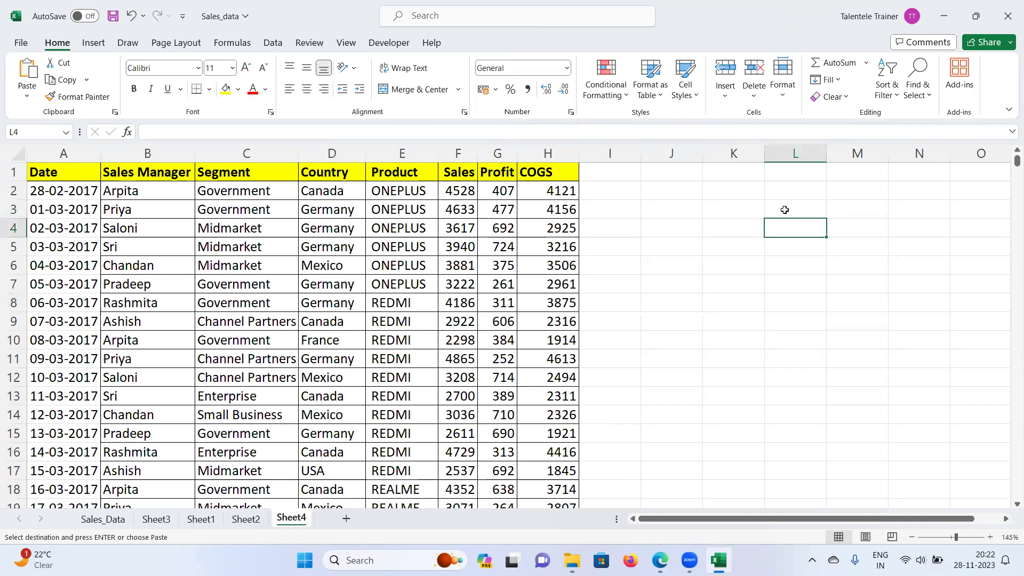
drag(789, 224, 800, 356)
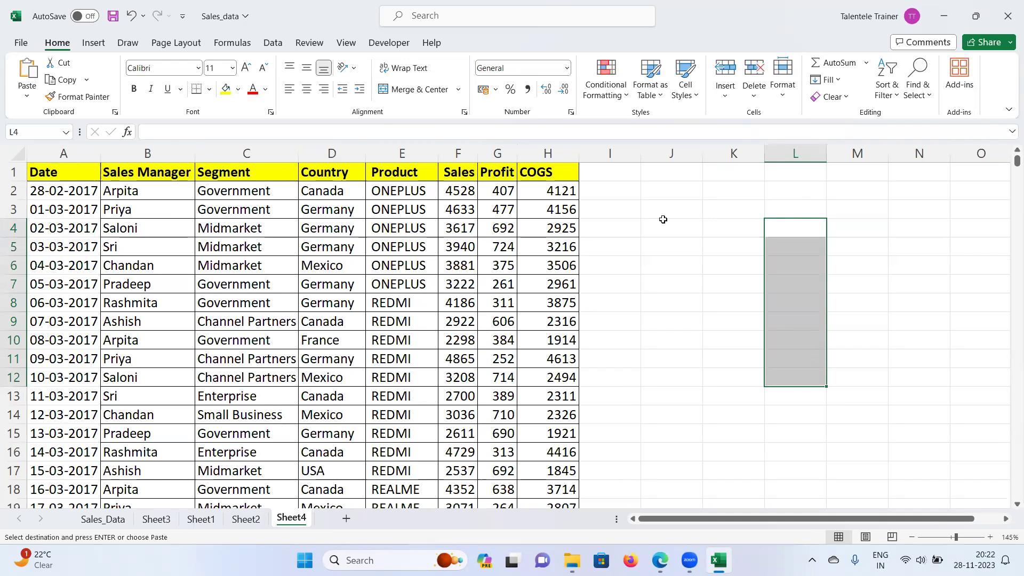
key(Down)
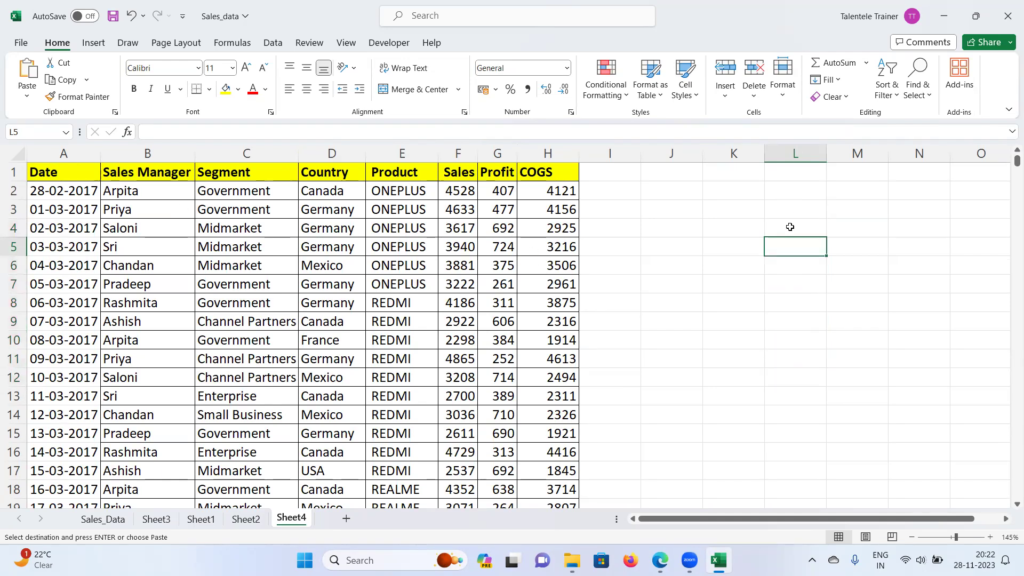
text(count)
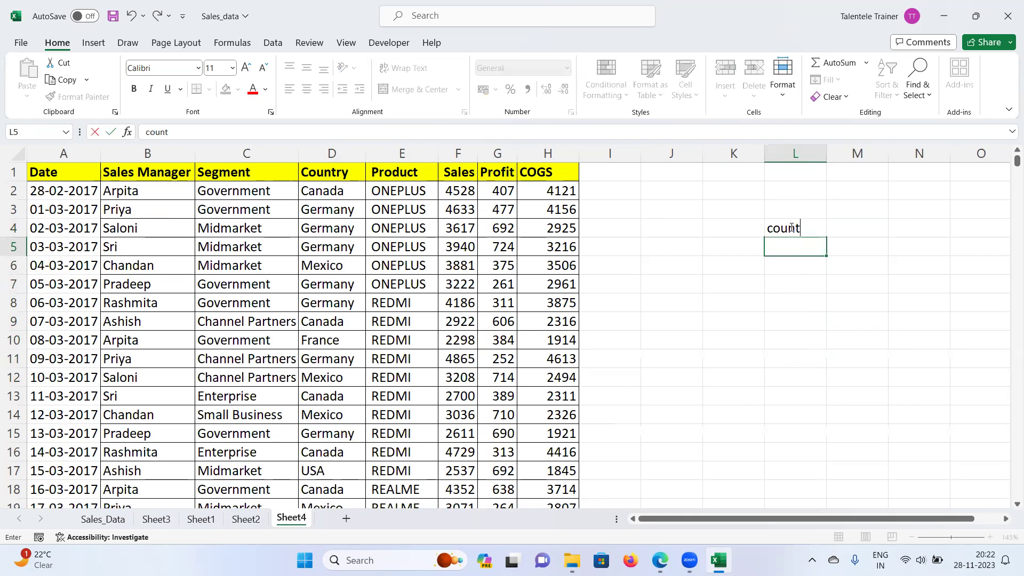
key(BackSpace)
key(BackSpace)
key(BackSpace)
key(BackSpace)
key(BackSpace)
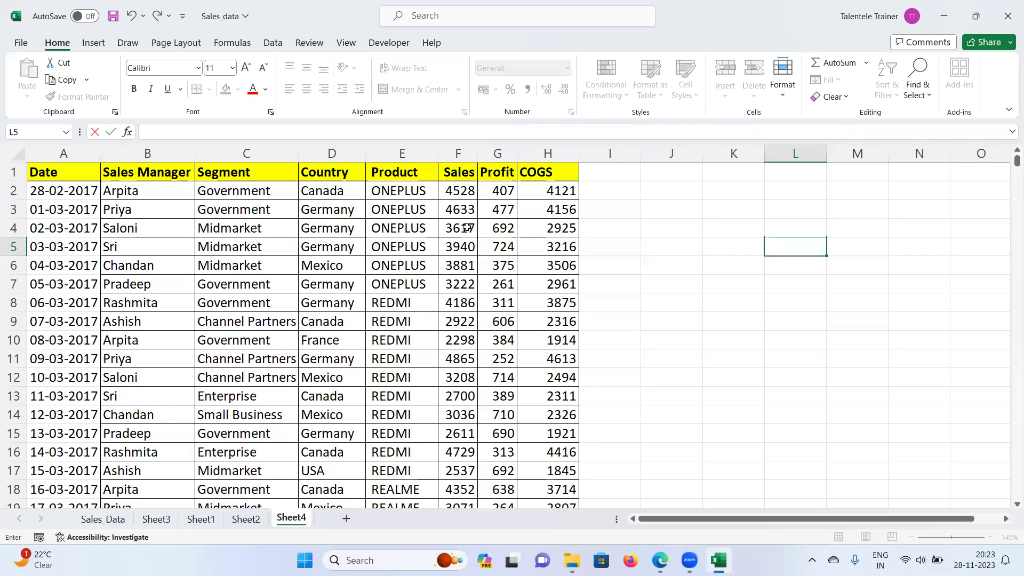
click(668, 221)
Step: Type count, min, max, average and sum into J5 through J9
drag(669, 222, 669, 318)
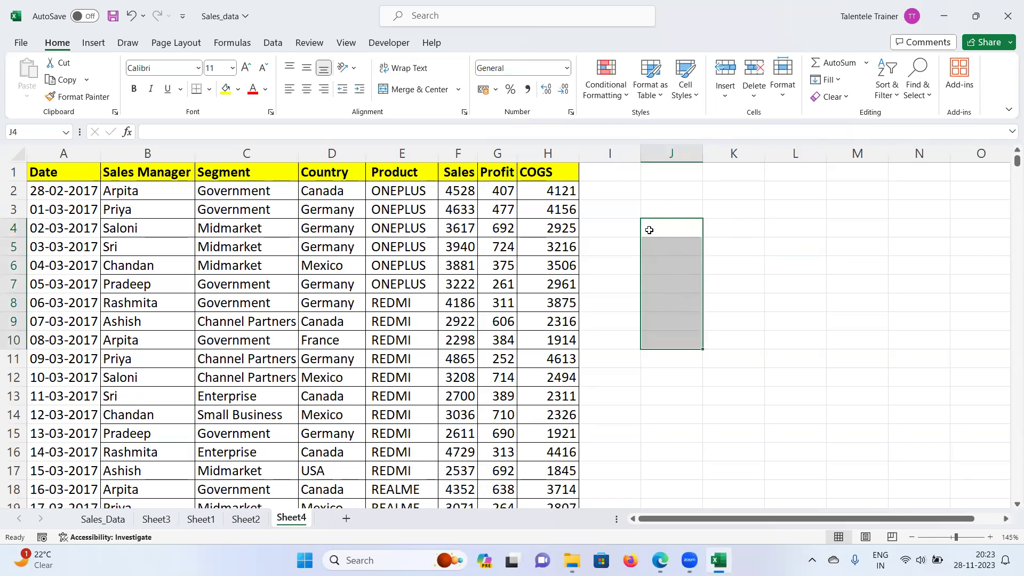
key(Down)
text(count)
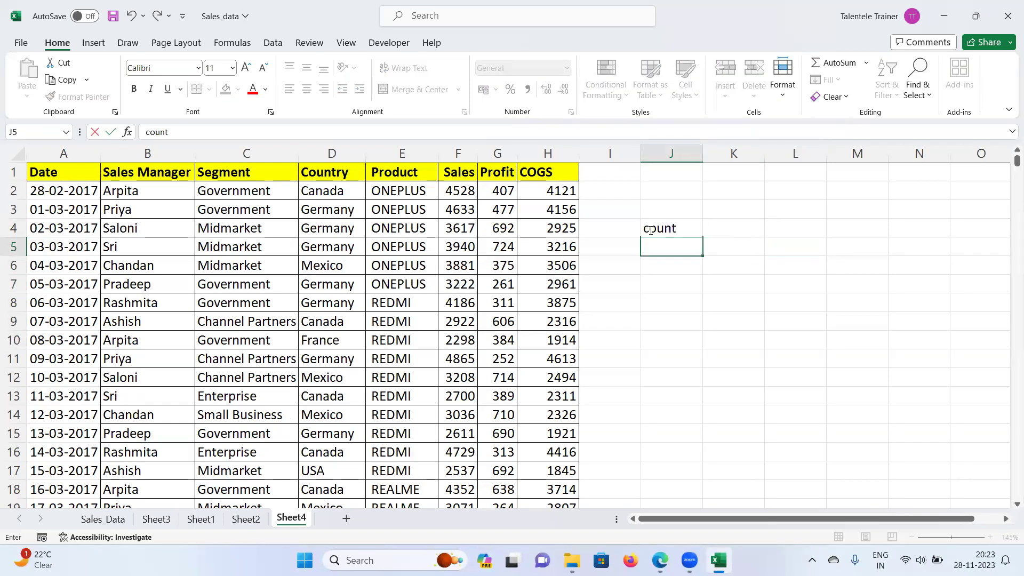
key(Return)
text(min)
key(Return)
text(max)
key(Return)
text(average)
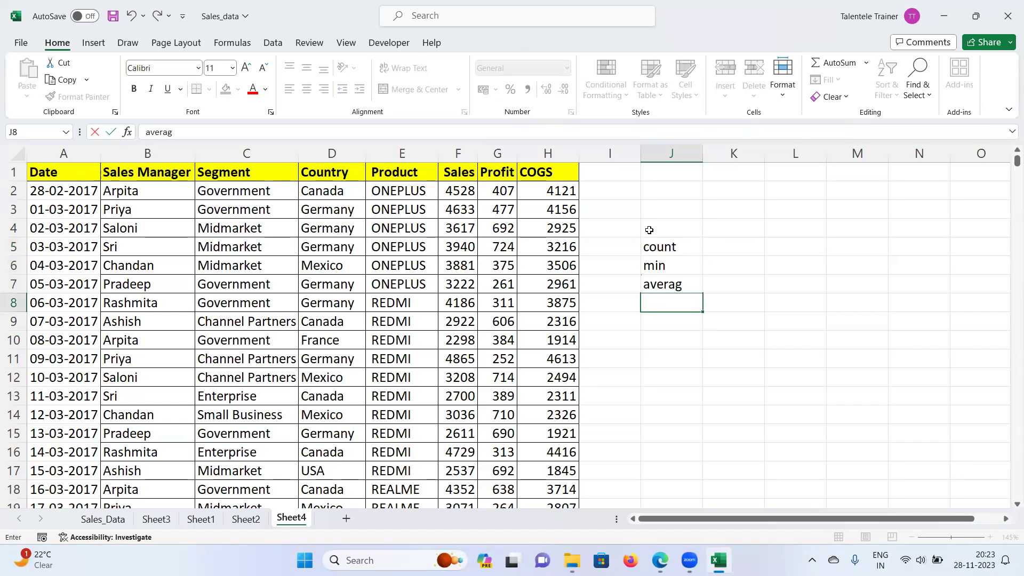
key(Return)
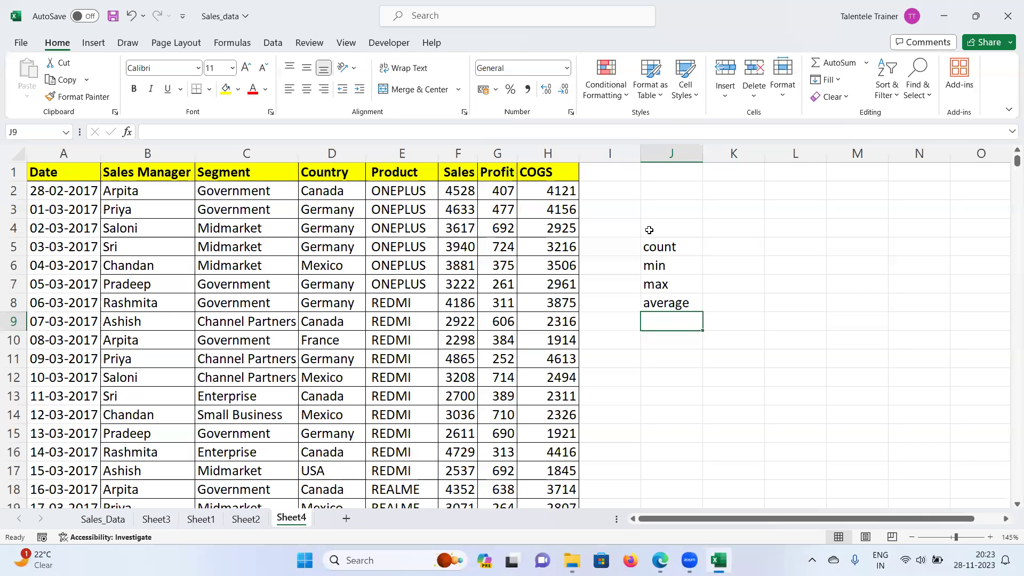
key(Up)
text(sum)
key(Return)
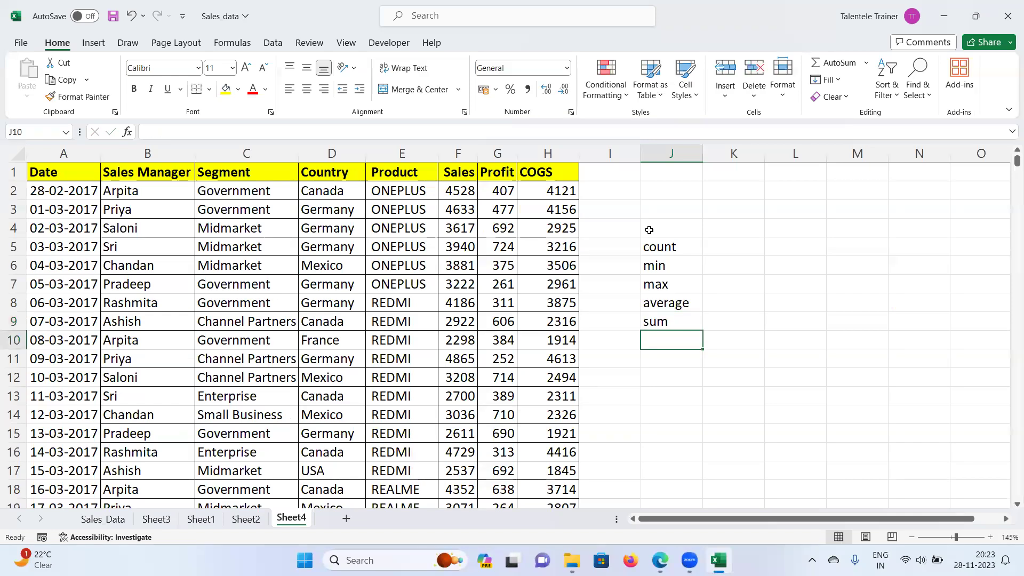
Step: Try moving the min–average labels down a row, cancel it, and select J11
drag(682, 270, 672, 376)
click(736, 299)
mouse_move(664, 265)
mouse_down()
mouse_move(667, 302)
mouse_move(671, 273)
mouse_up()
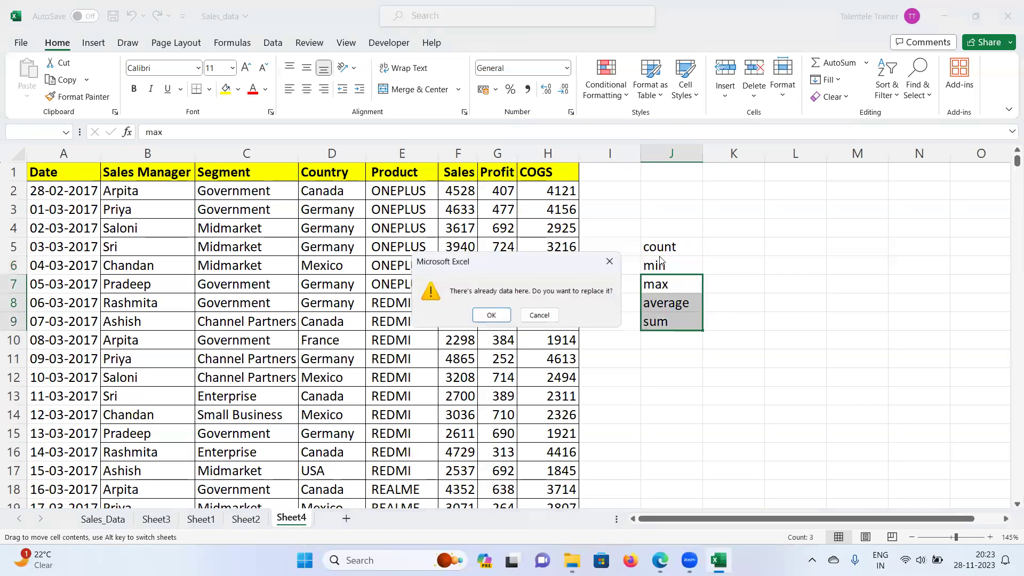
click(614, 259)
key(Up)
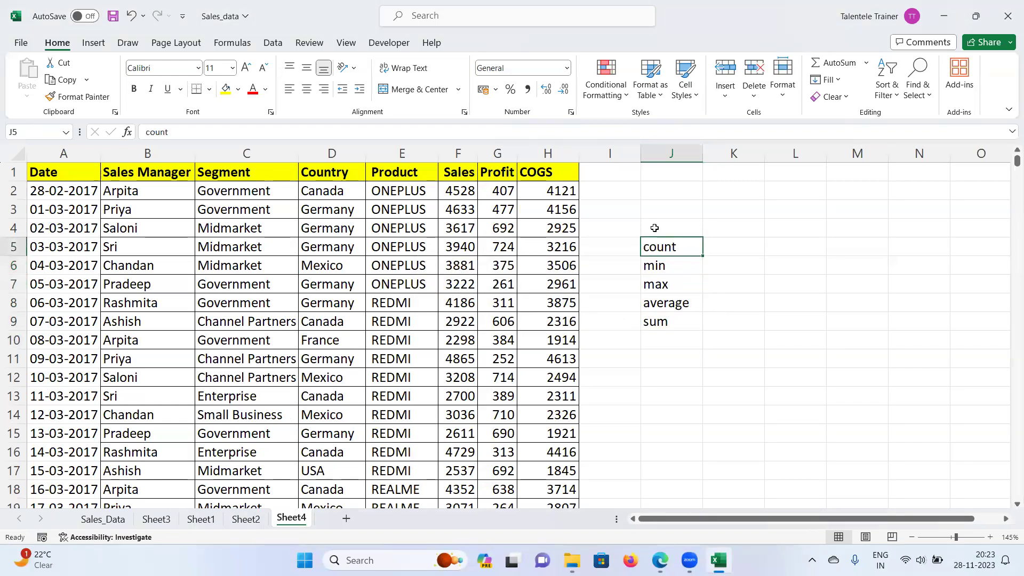
drag(661, 245, 656, 323)
click(726, 251)
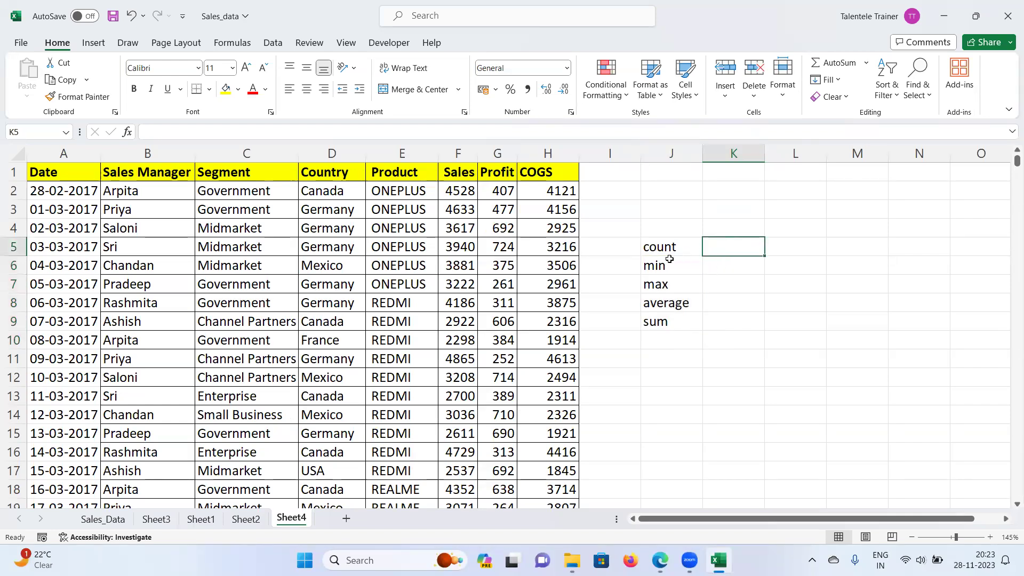
click(663, 351)
Step: Enter the label 'total' in J11
double_click(663, 346)
text(to)
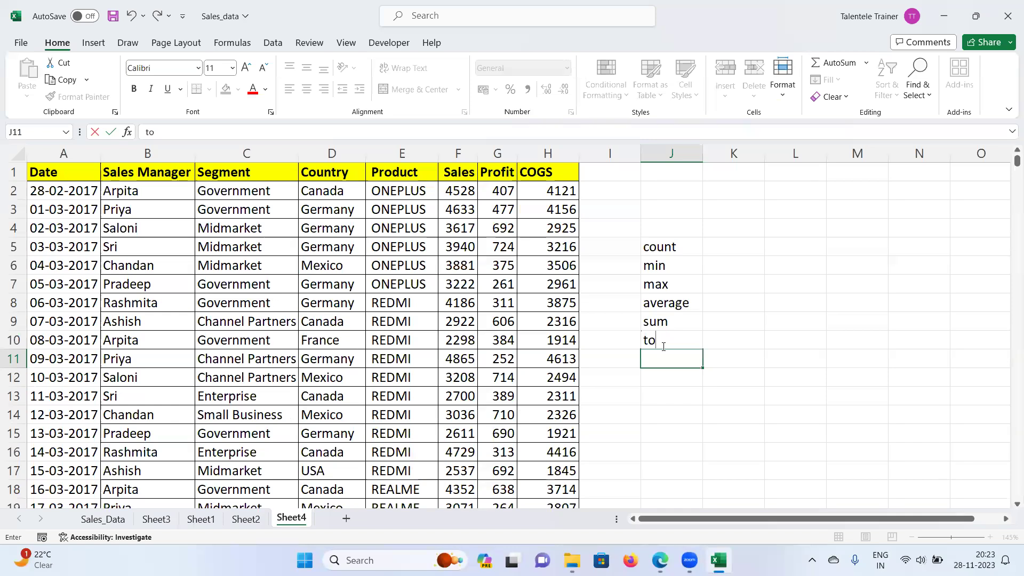
text(tal sa)
key(BackSpace)
key(BackSpace)
key(BackSpace)
key(Return)
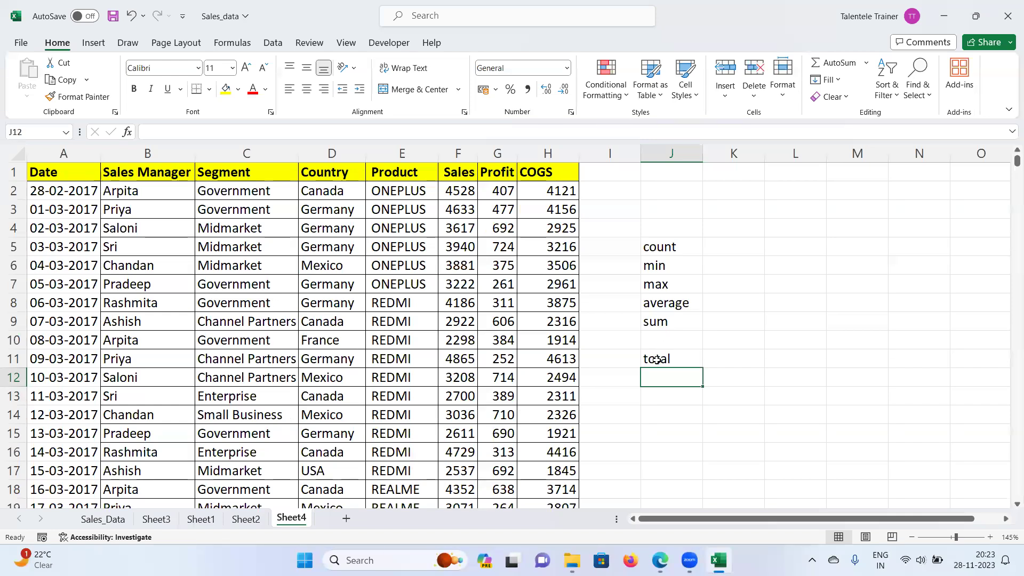
Step: Select cells around the total label (I11, J12, L11, K12), ending on I12
click(621, 352)
click(665, 372)
click(678, 354)
click(790, 361)
click(716, 372)
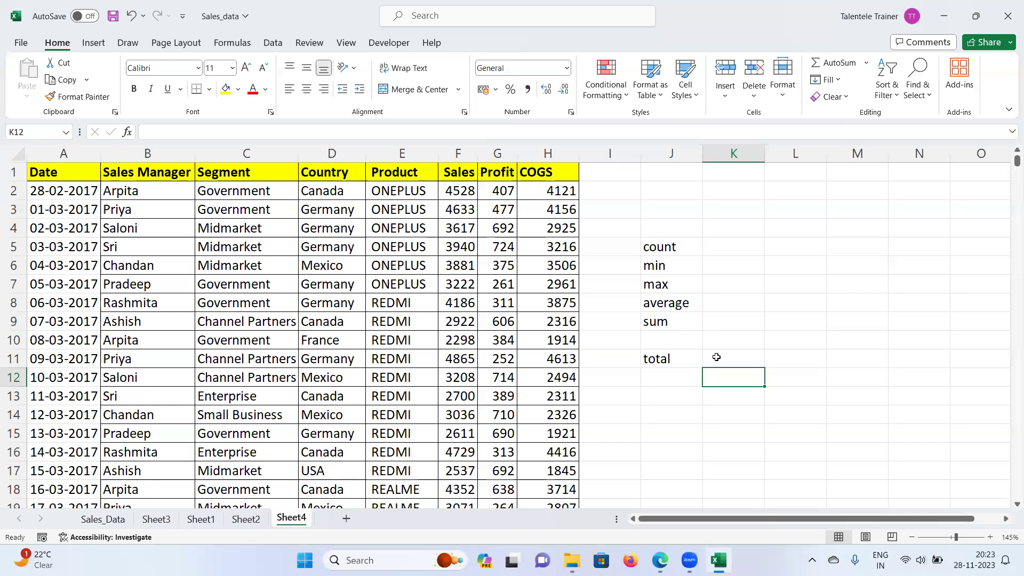
click(675, 372)
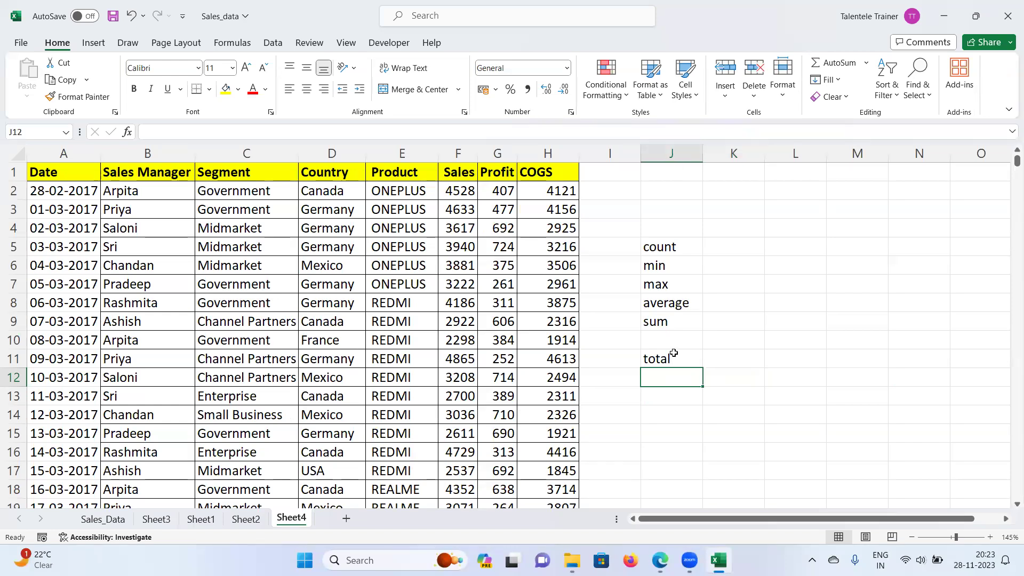
key(Down)
key(Up)
key(Left)
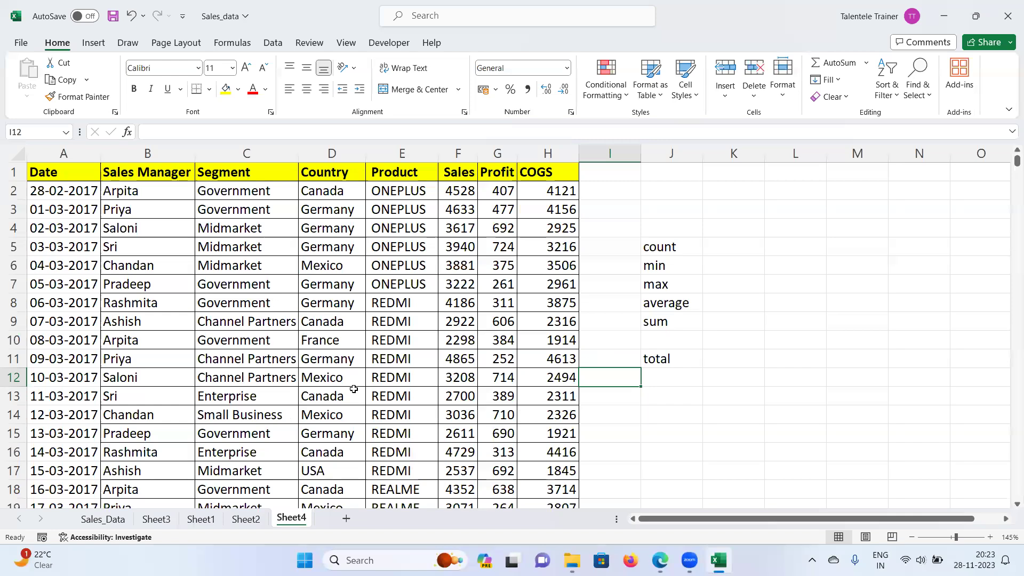
Step: Select row 12 and the J4:J12 label area, then deselect at M12
click(14, 396)
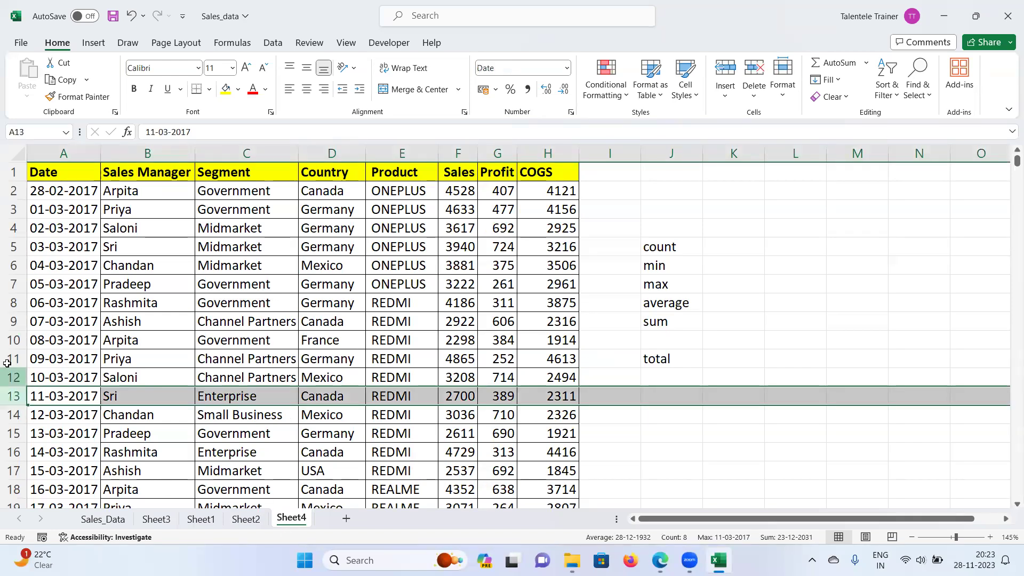
click(15, 377)
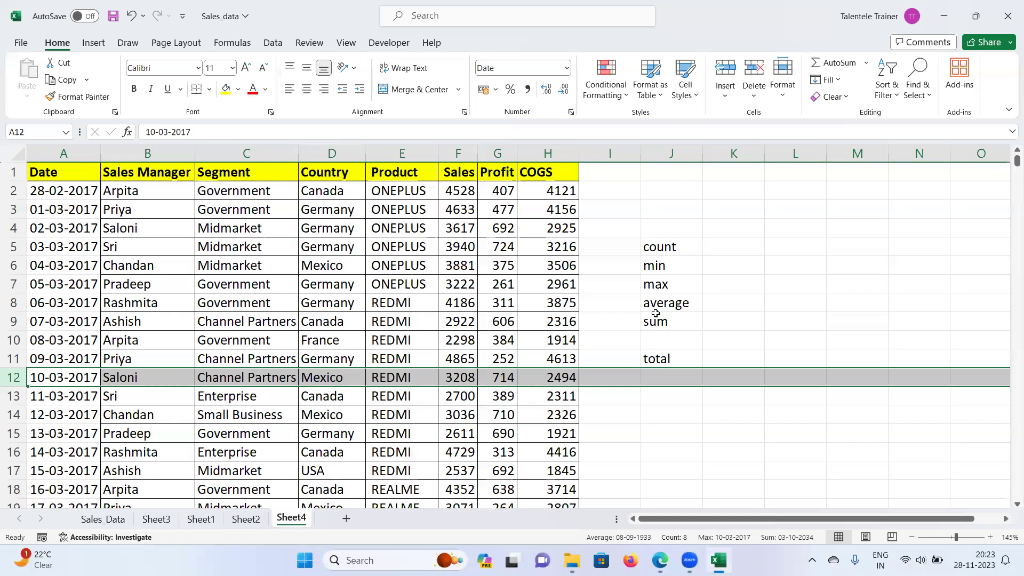
drag(655, 360, 654, 372)
click(660, 344)
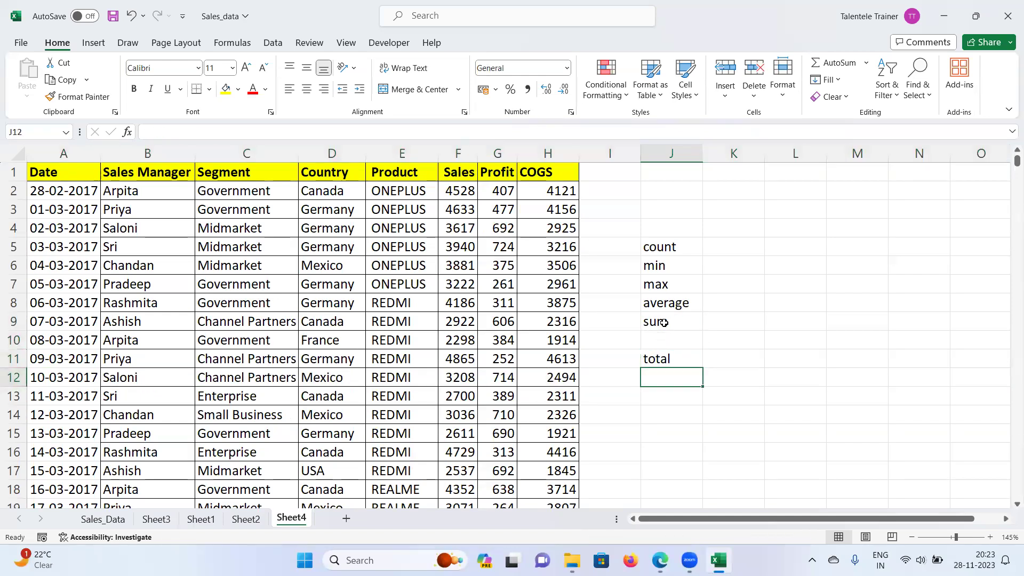
click(661, 303)
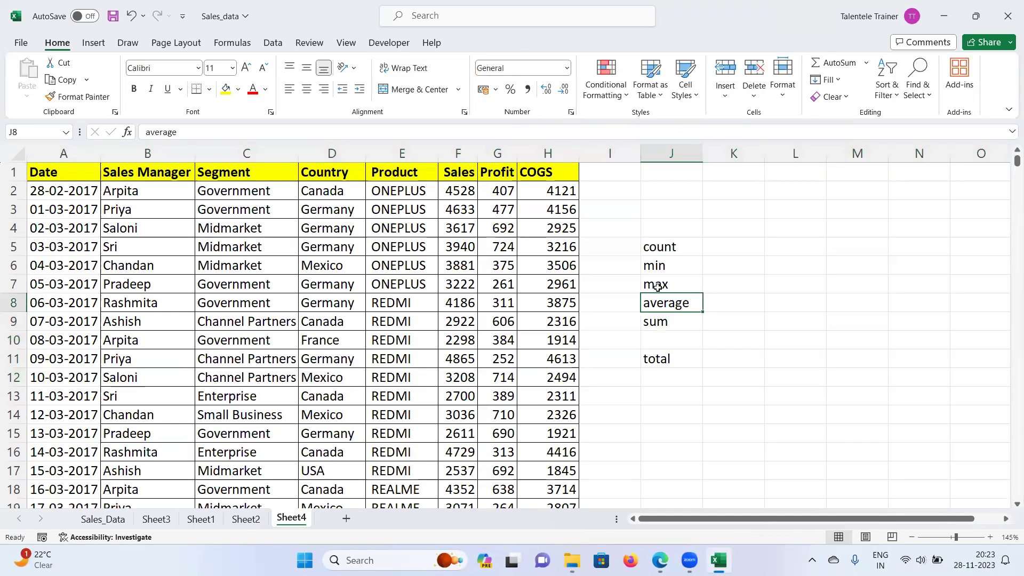
drag(664, 225, 681, 382)
click(857, 377)
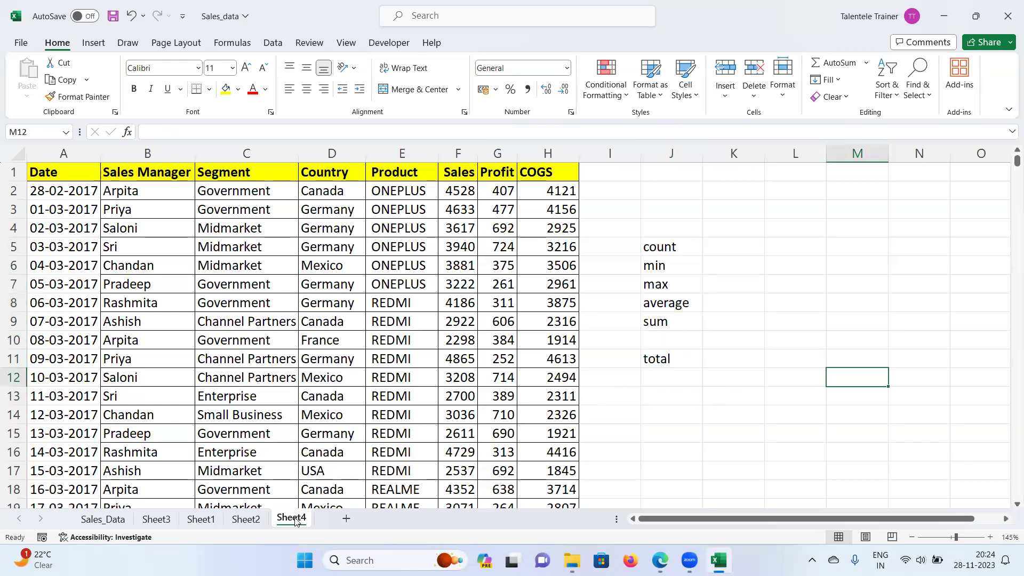
Step: Copy columns A:H of the sales table into a new sheet, Sheet5
right_click(295, 521)
key(Escape)
drag(70, 154, 539, 172)
key(ctrl+c)
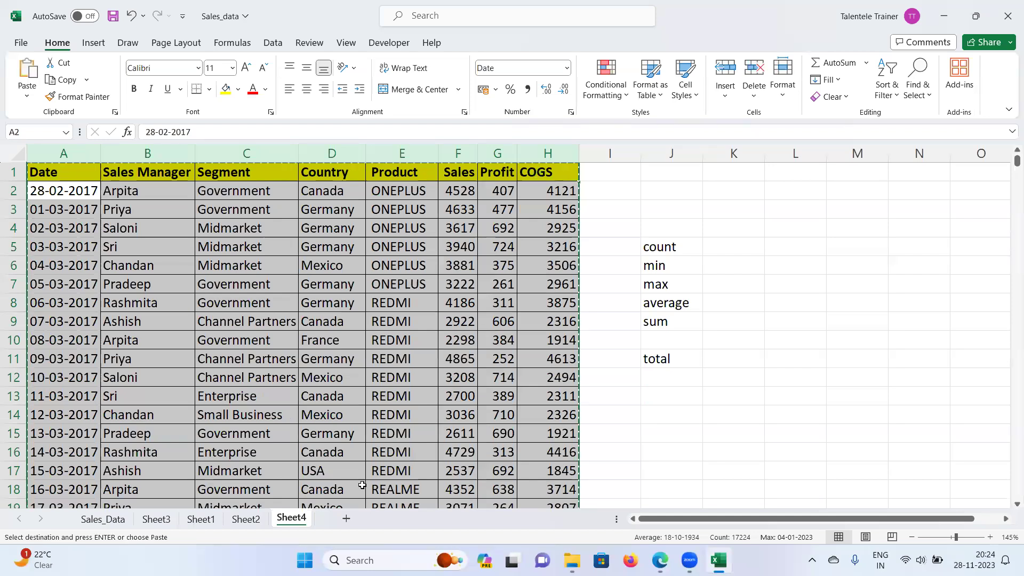
click(346, 518)
key(ctrl+v)
key(ctrl+w)
click(505, 279)
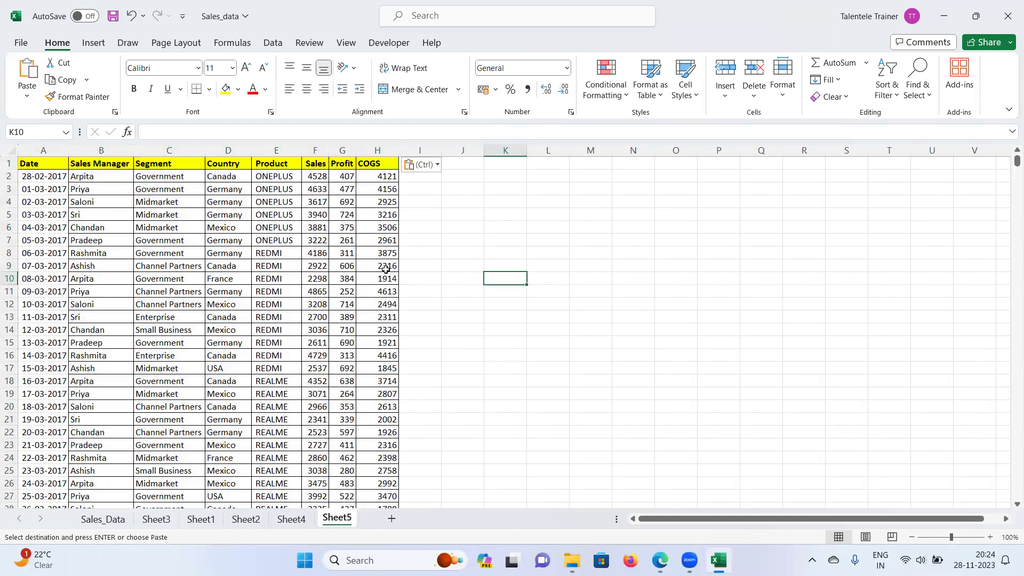
Step: Delete Sheet4 from the workbook
scroll(605, 338, up, 3)
right_click(291, 519)
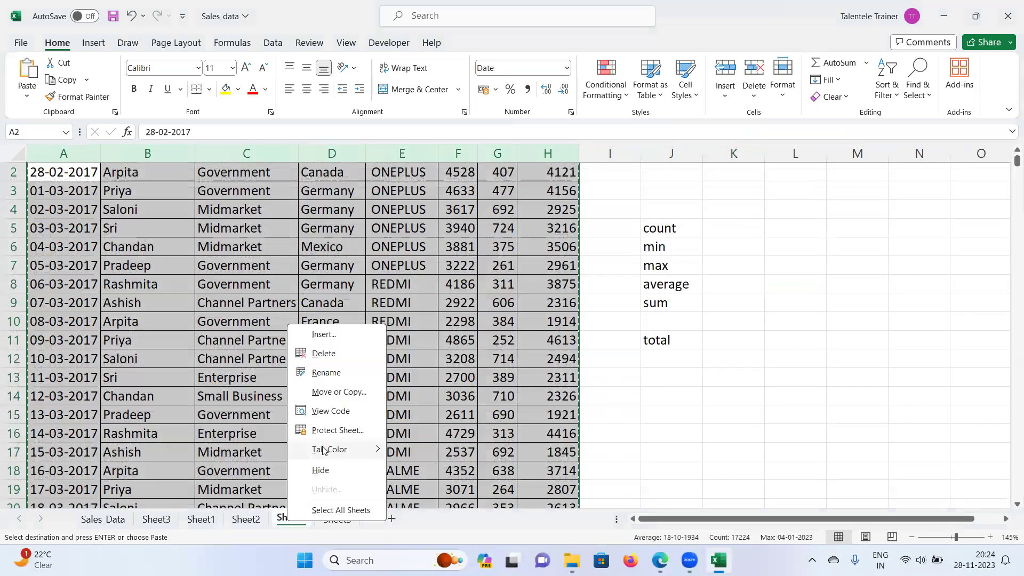
click(321, 353)
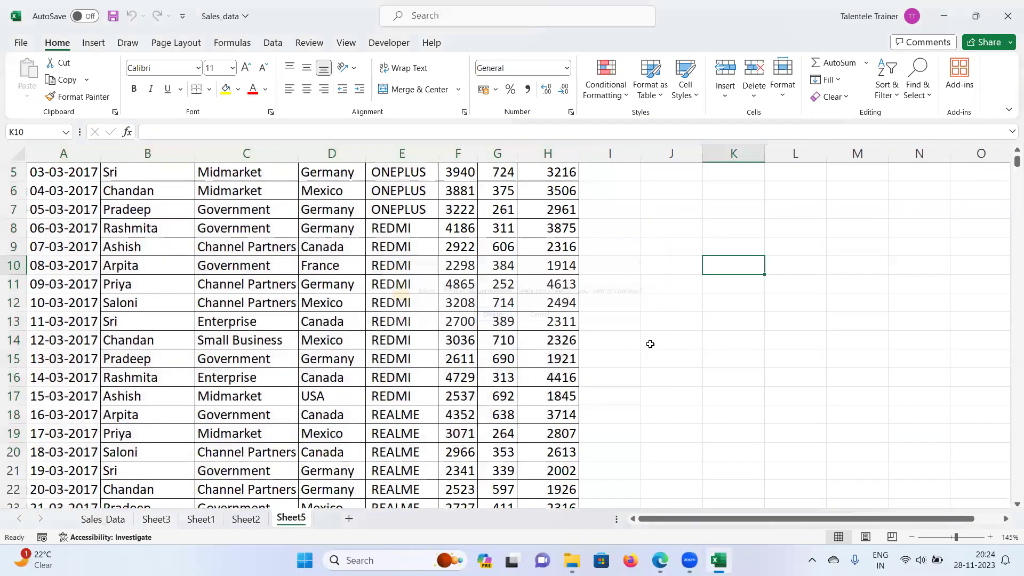
click(492, 315)
Step: Type 'Total sales by saloni' into J6 on Sheet5
click(667, 262)
click(680, 247)
scroll(678, 286, up, 2)
click(678, 261)
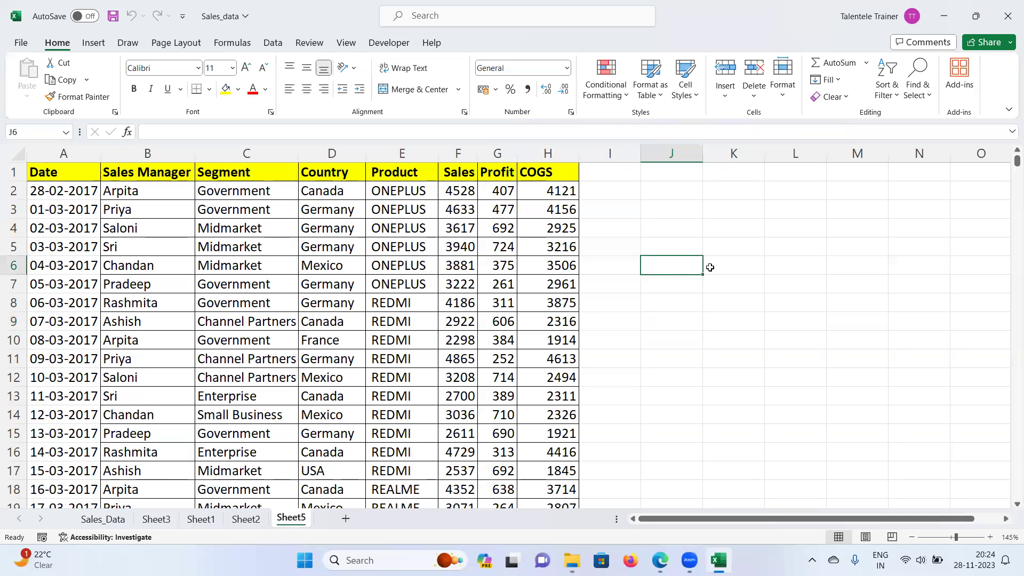
text(Total sales b)
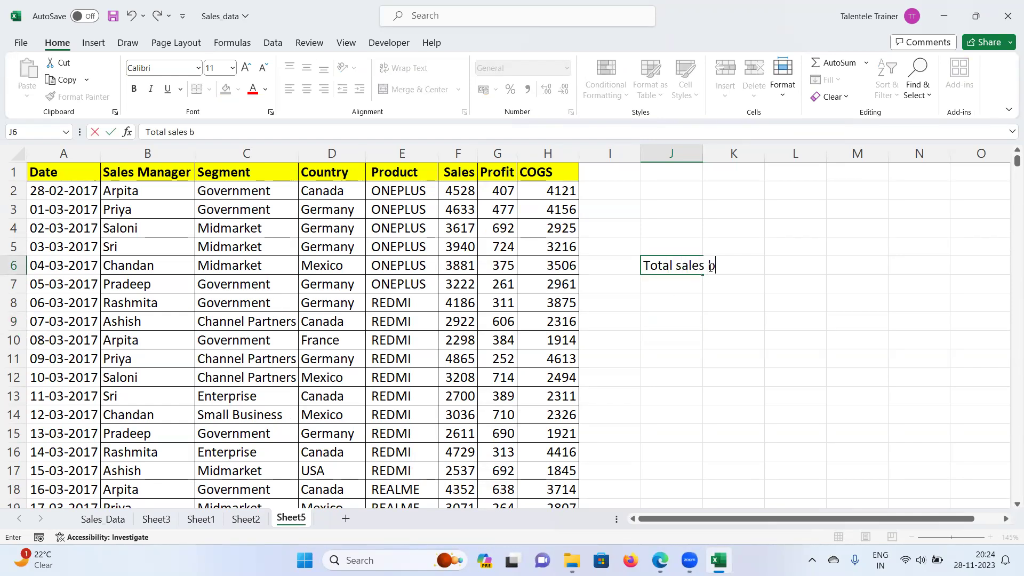
text(y saloni)
Step: Commit the saloni label, autofit column J, and choose J7
key(Return)
double_click(702, 154)
click(705, 262)
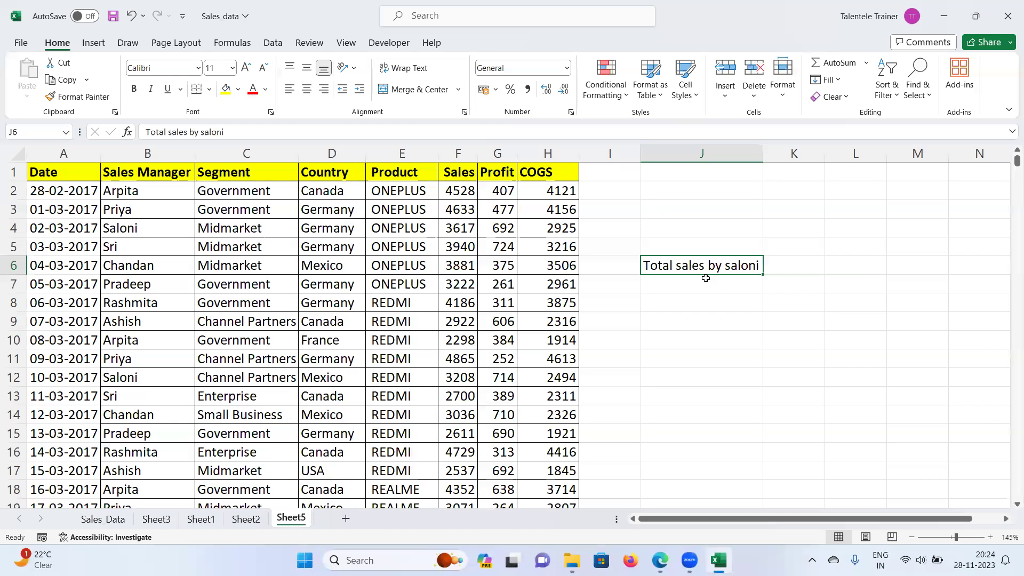
click(669, 290)
click(713, 304)
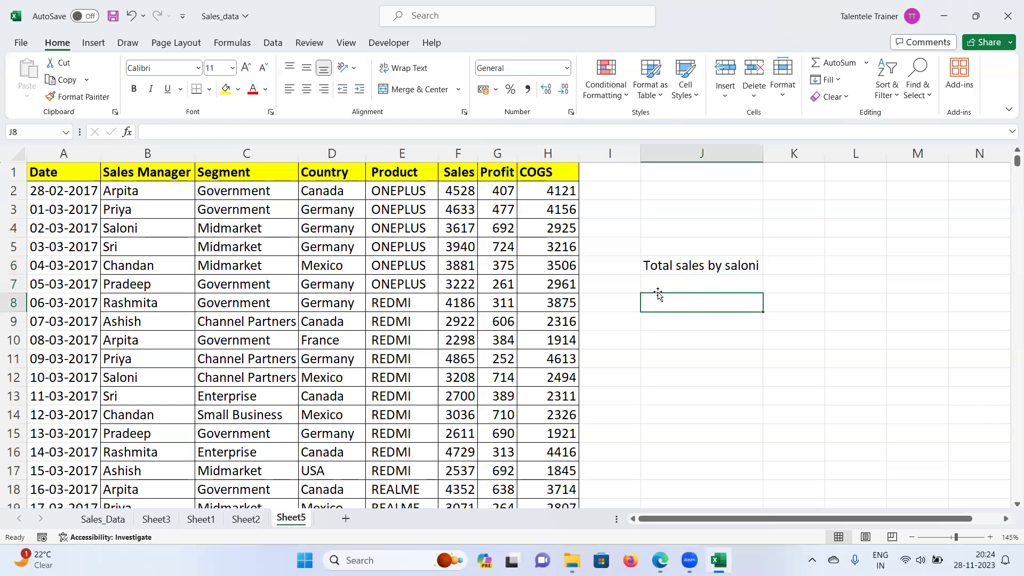
click(696, 261)
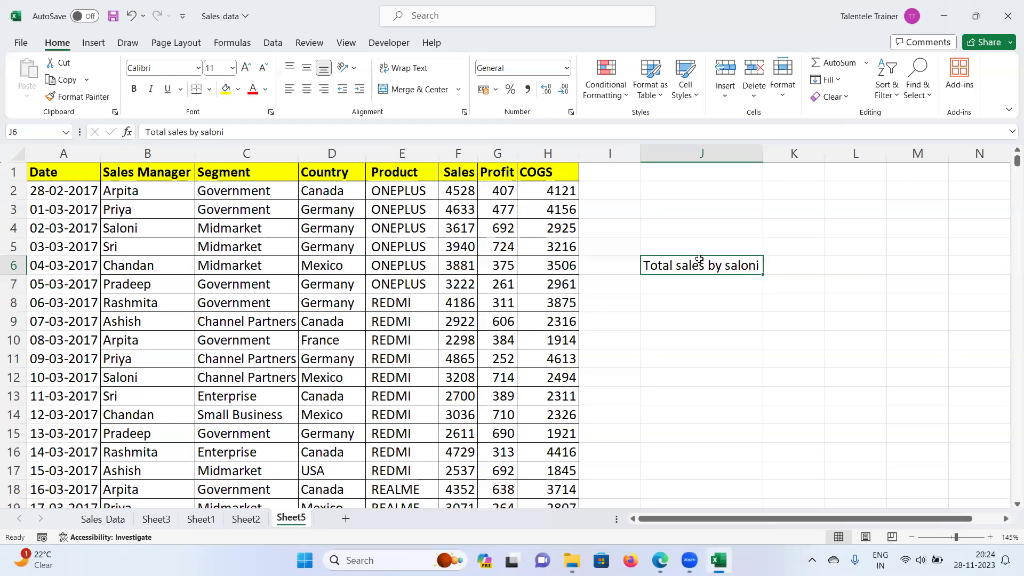
click(688, 285)
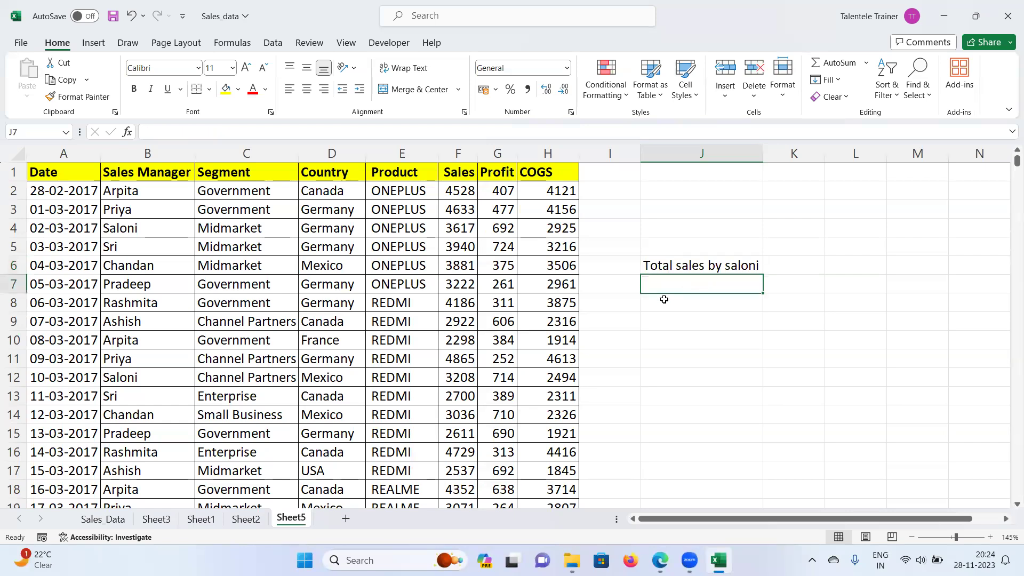
Step: Enter 'Average sales in Germany' in J7
text(Ab)
key(BackSpace)
text(verage sales in )
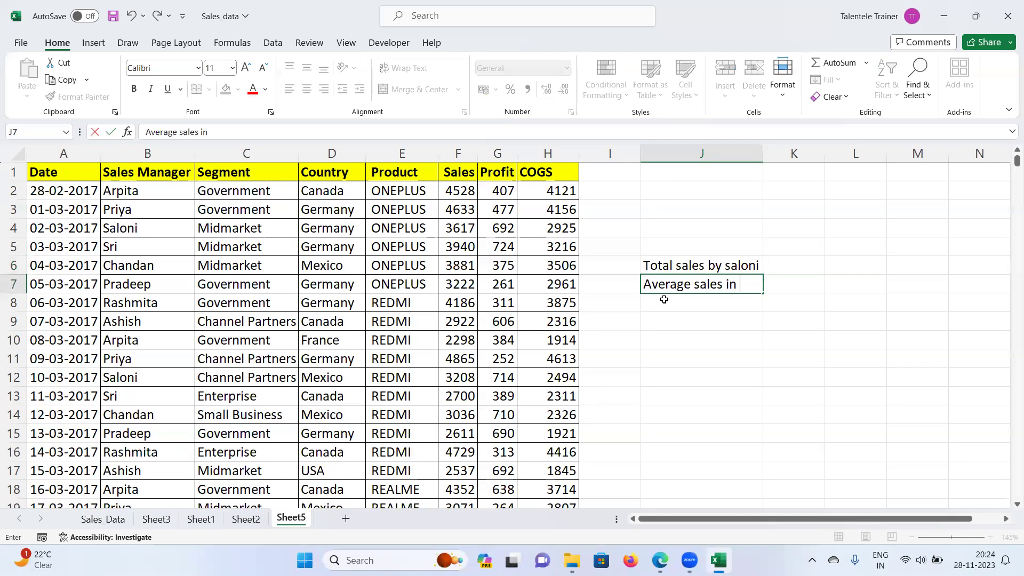
text(Ger)
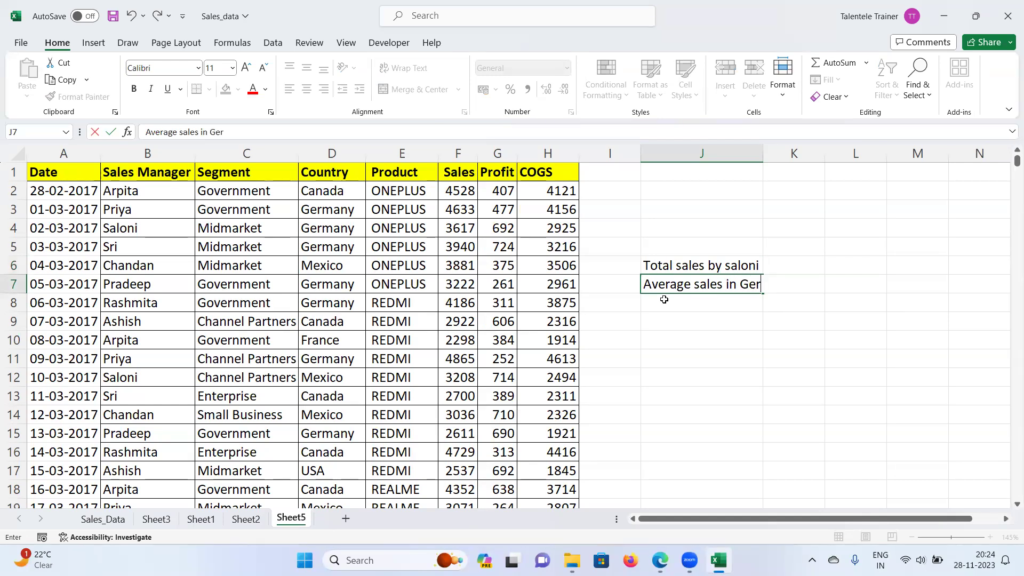
text(many)
key(Return)
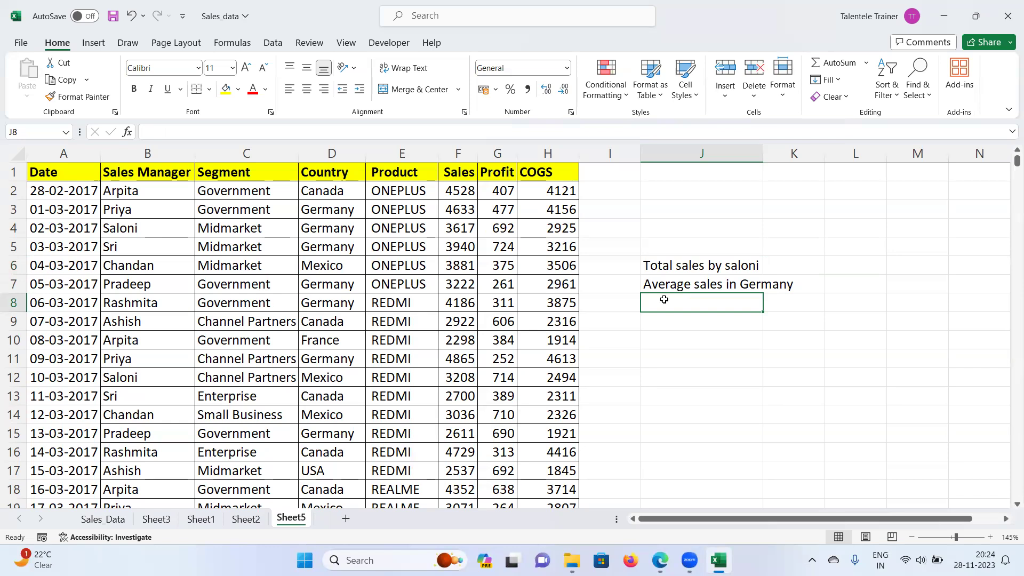
Step: Enter 'Total sales in Oneplus' in J8, fixing the Omeplus typo, and autofit column J
text(avegare)
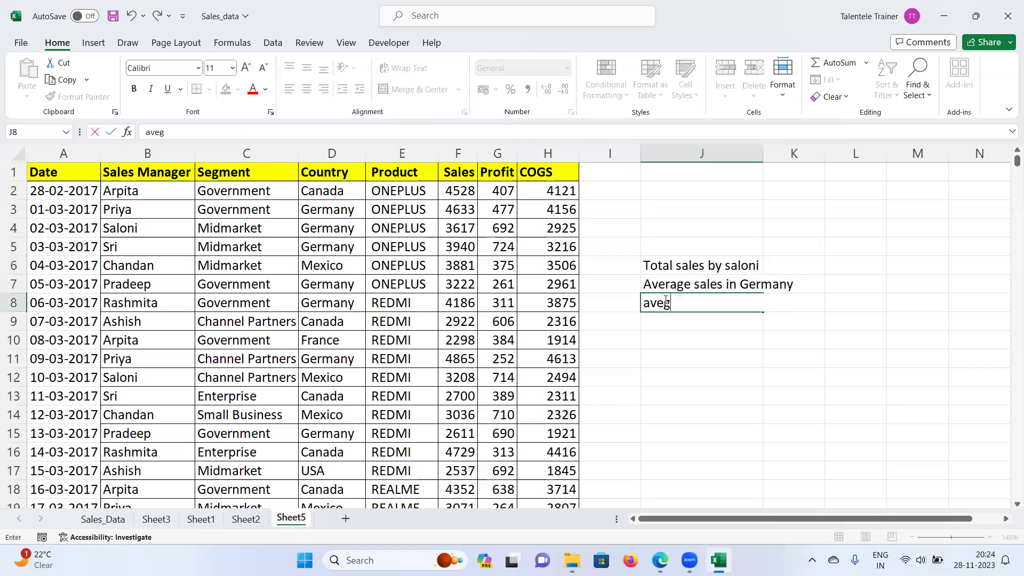
key(BackSpace)
key(BackSpace)
key(BackSpace)
key(BackSpace)
text(ra)
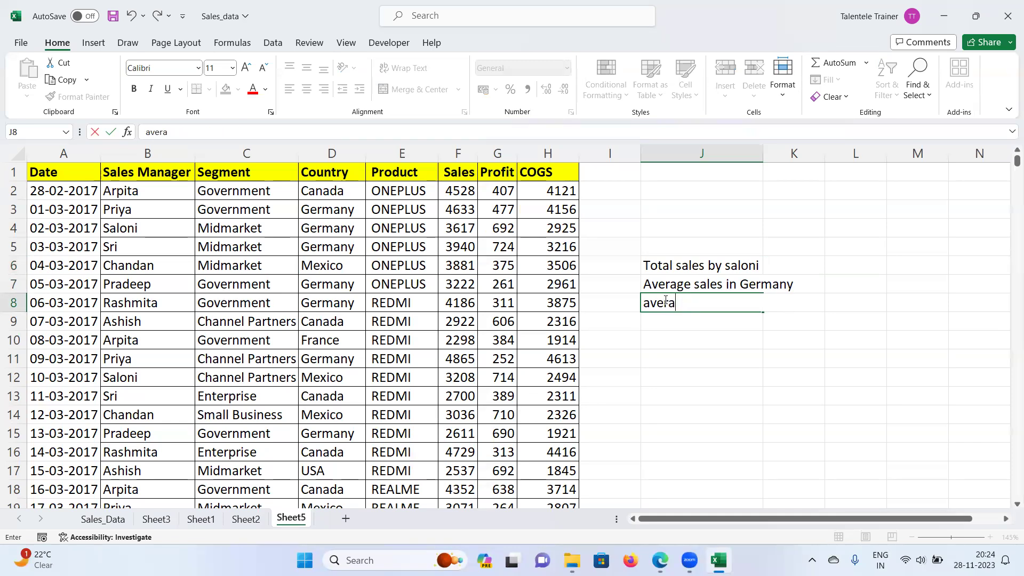
text(ege sales)
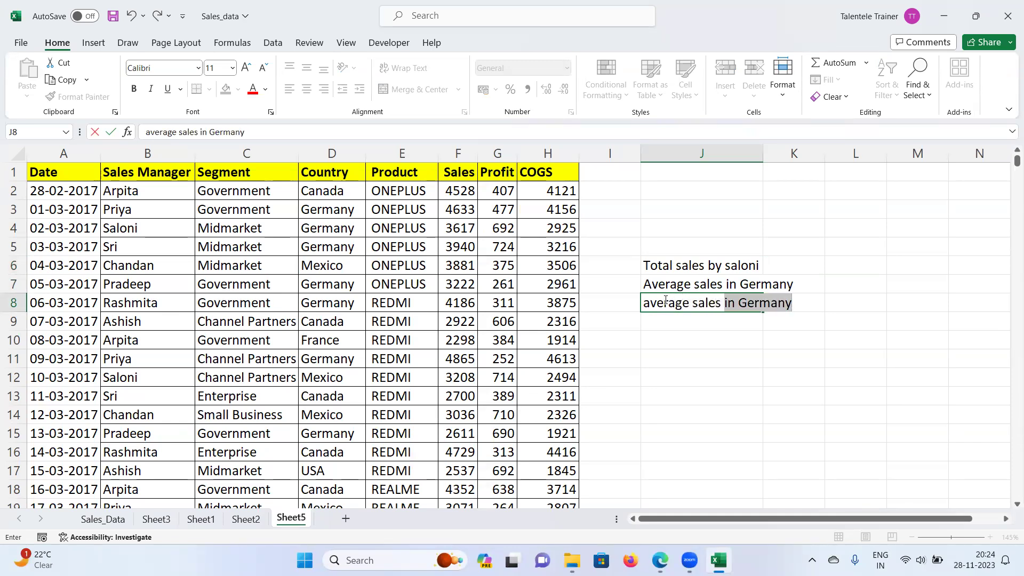
key(BackSpace)
key(BackSpace)
key(BackSpace)
key(BackSpace)
key(BackSpace)
key(BackSpace)
key(BackSpace)
key(BackSpace)
key(BackSpace)
key(BackSpace)
key(BackSpace)
key(BackSpace)
key(BackSpace)
key(BackSpace)
key(BackSpace)
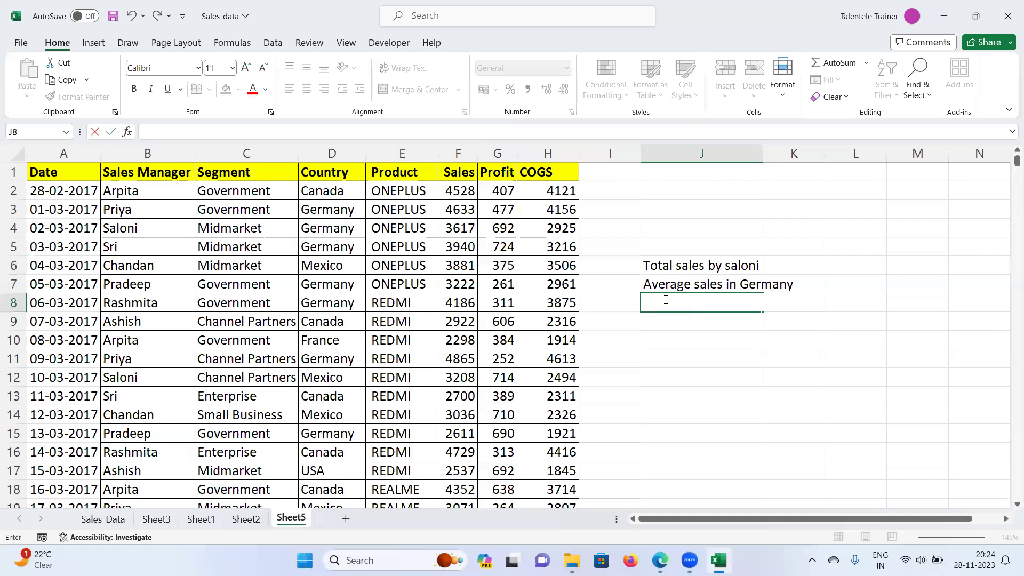
text(Total sales )
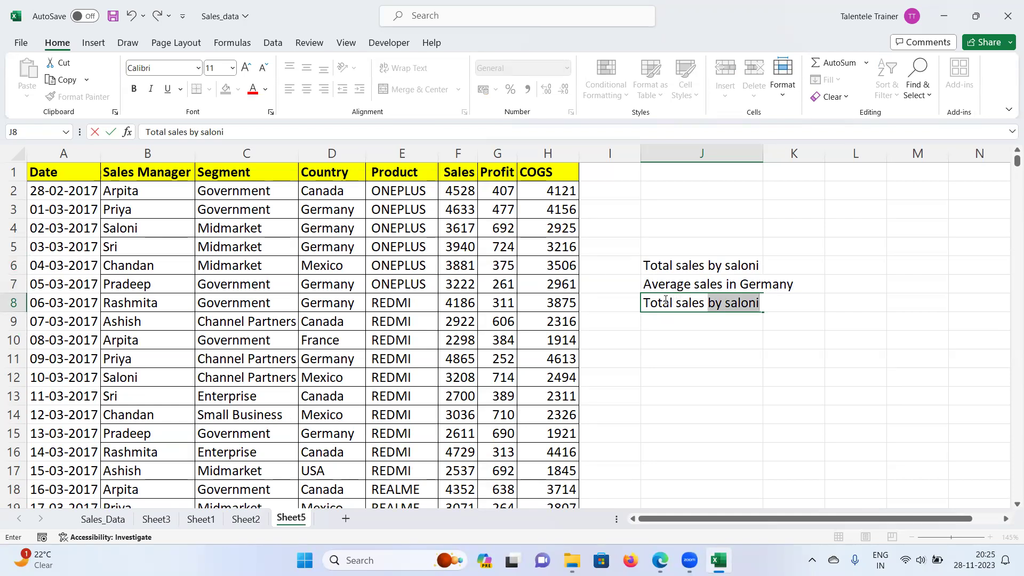
text(in O)
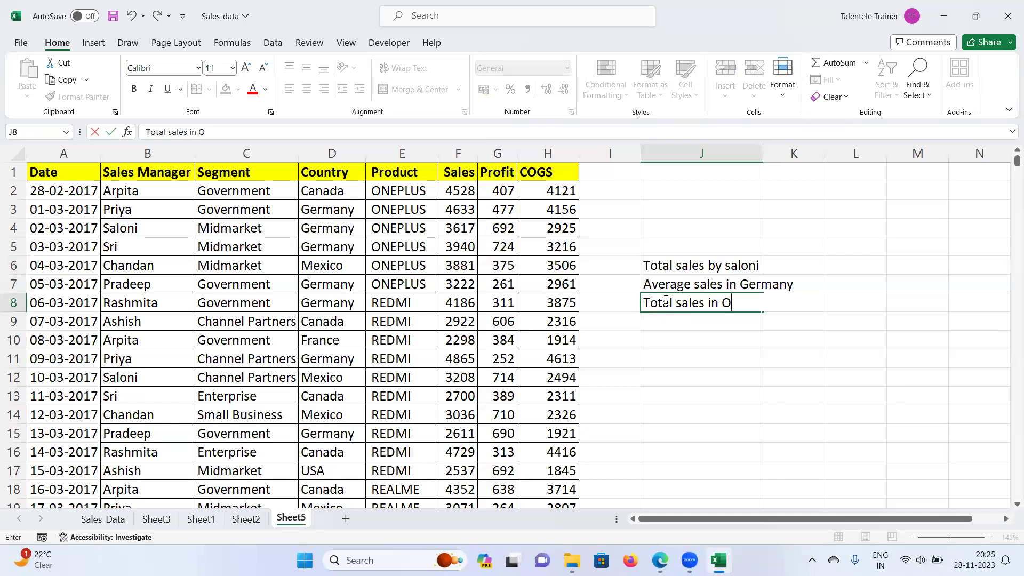
text(meplus)
key(Return)
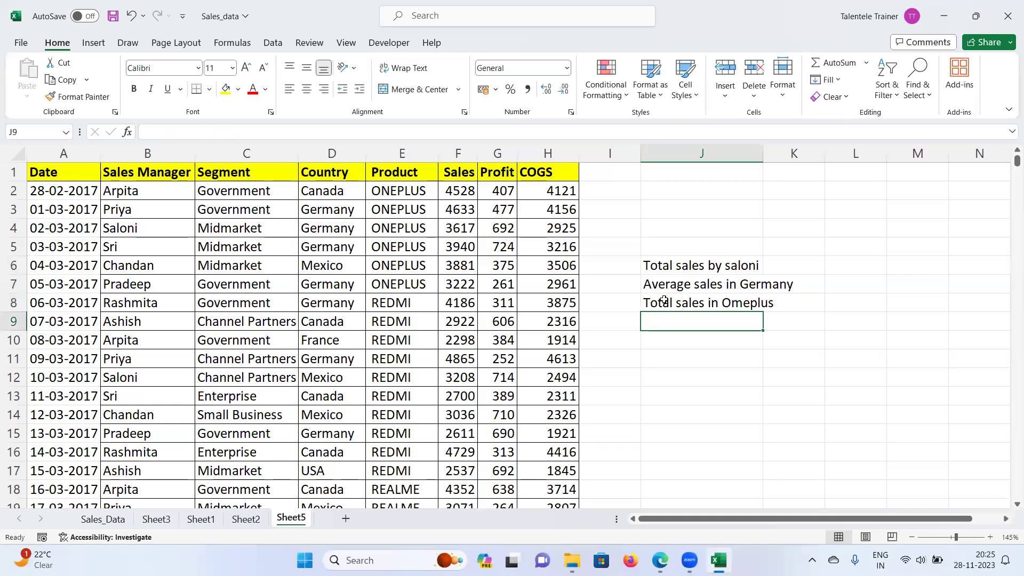
double_click(735, 297)
key(Delete)
text(n)
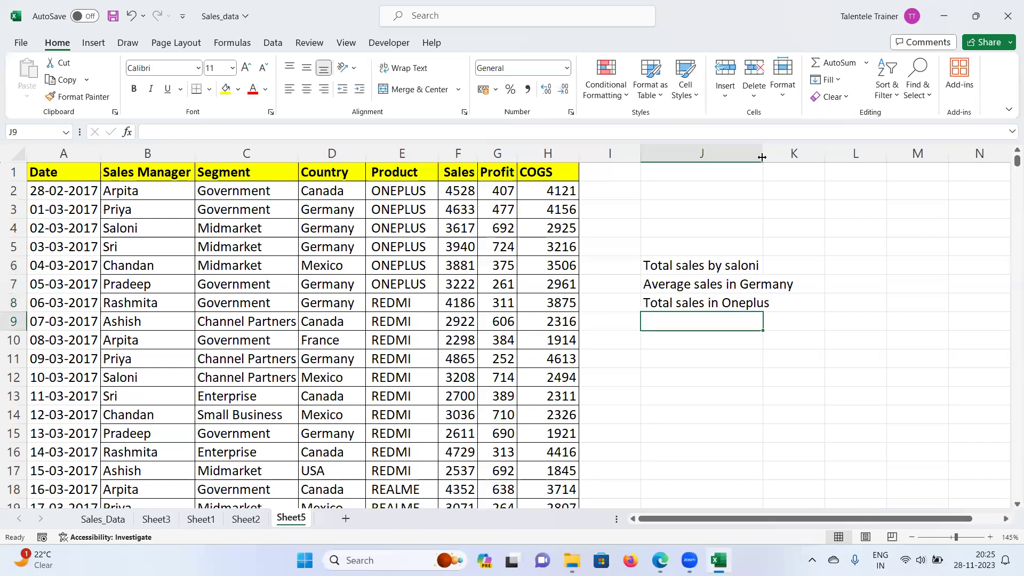
double_click(763, 153)
Step: Review the J6:J8 labels alongside table cells, ending on header row A1:F1
drag(686, 265, 693, 297)
click(690, 338)
drag(677, 263, 688, 341)
click(693, 358)
click(676, 266)
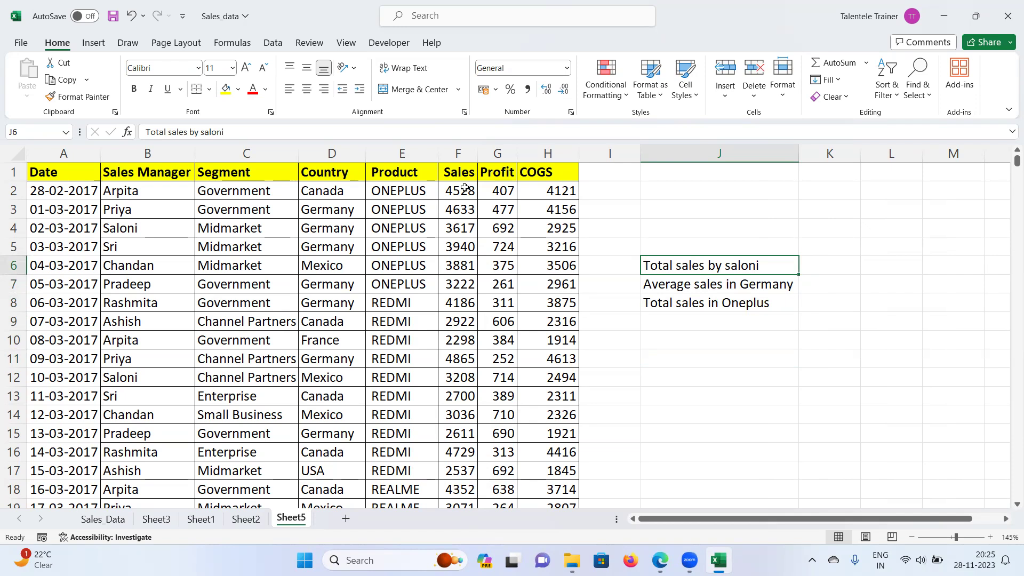
click(465, 190)
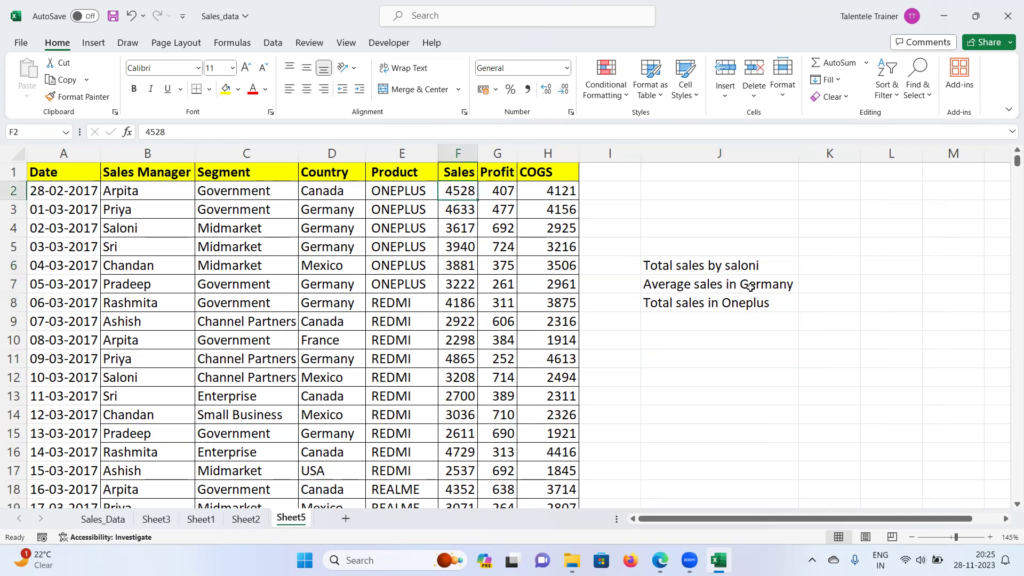
click(686, 265)
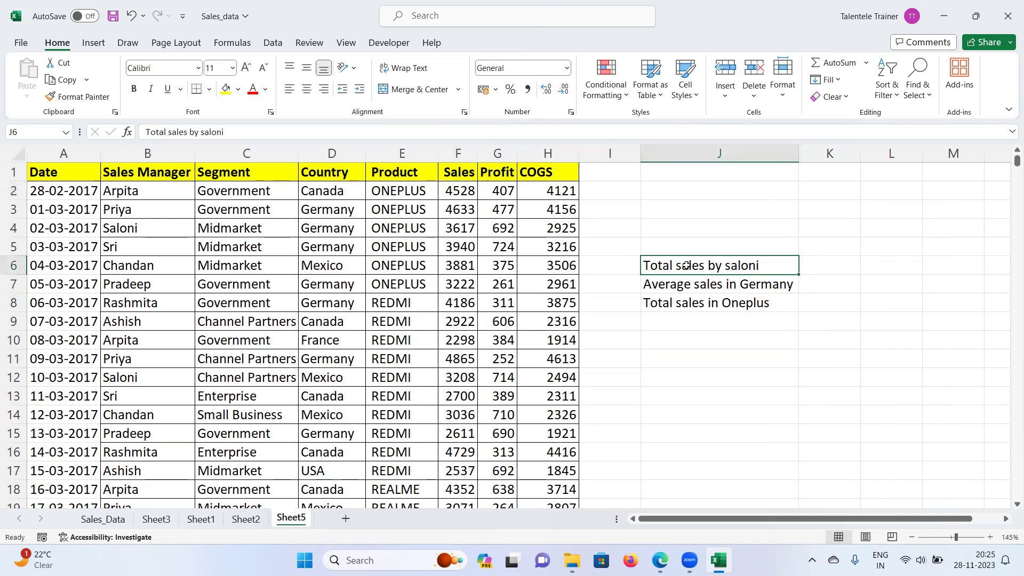
click(312, 270)
drag(52, 173, 444, 169)
Step: Filter the table's Sales Manager column to show only Saloni's rows
click(403, 220)
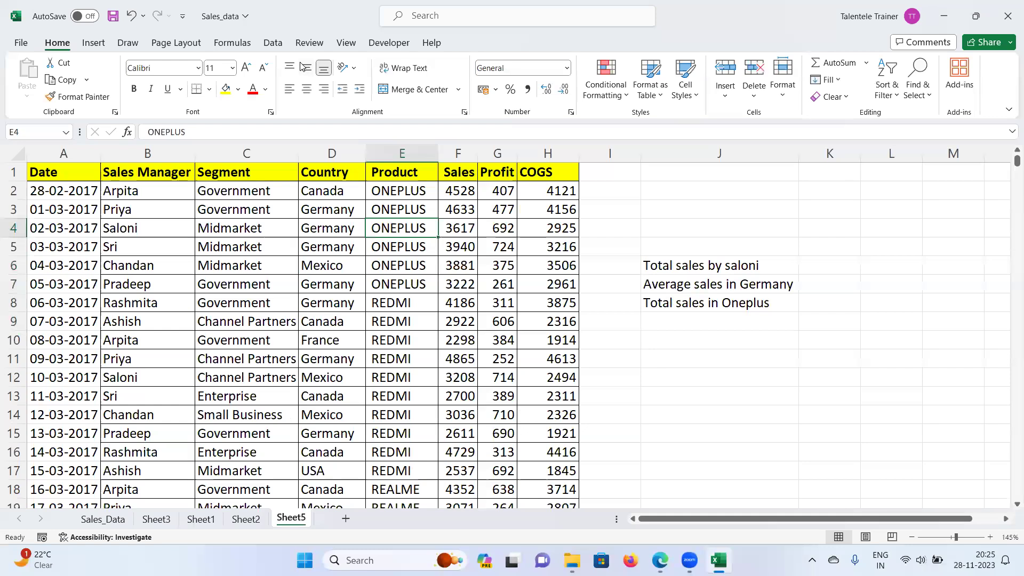
click(272, 43)
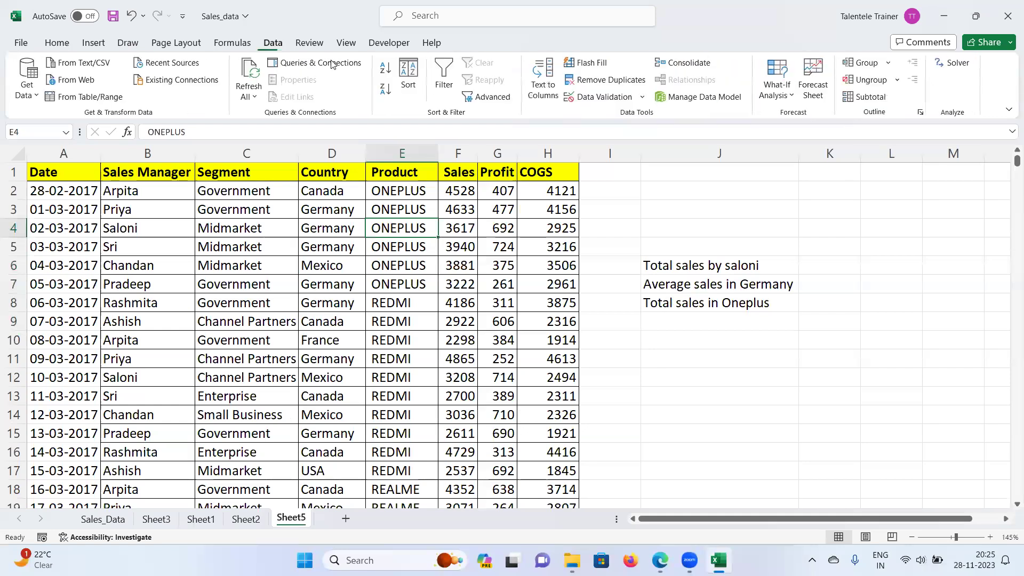
click(443, 78)
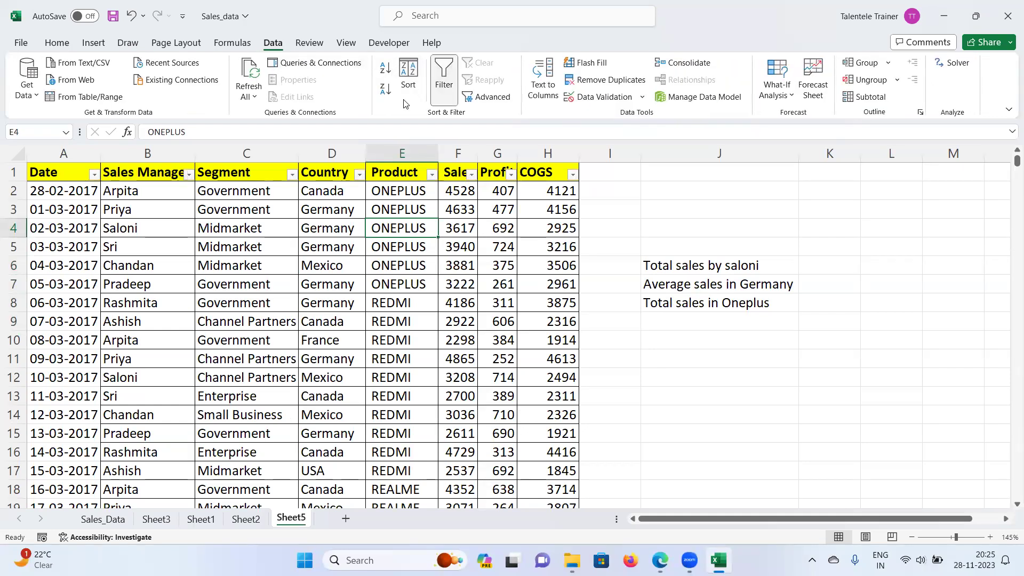
click(189, 174)
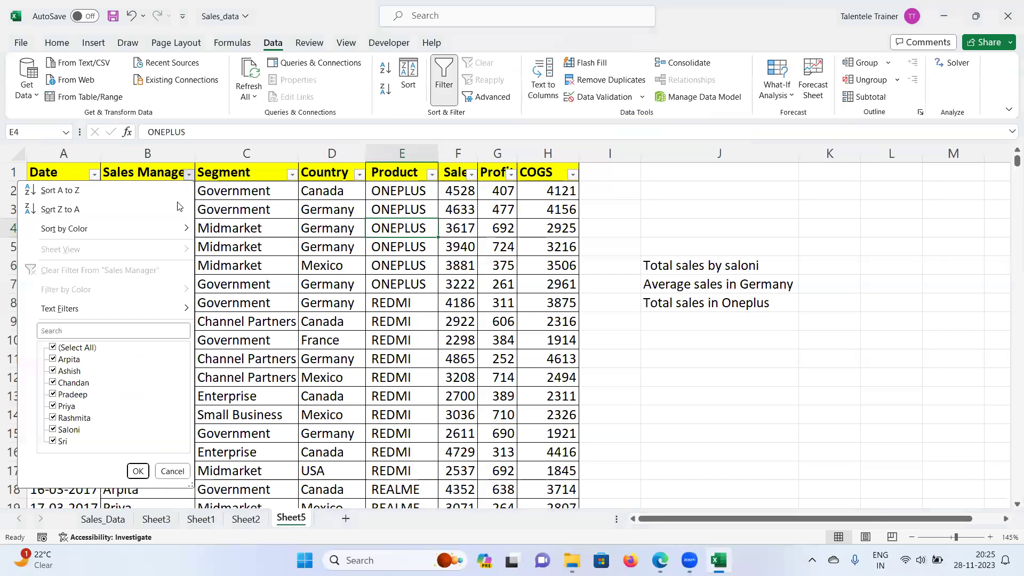
click(76, 348)
click(53, 430)
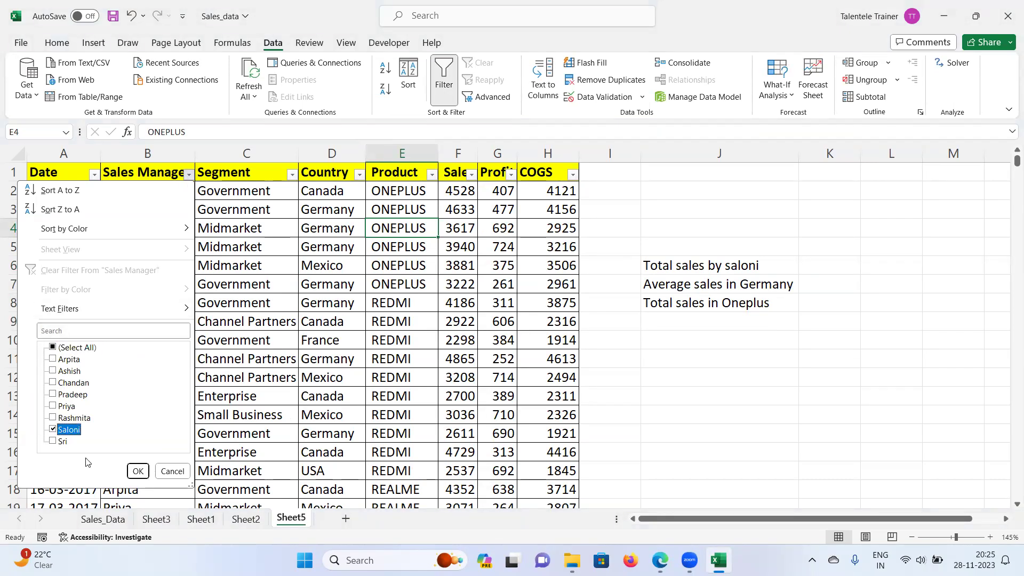
click(138, 471)
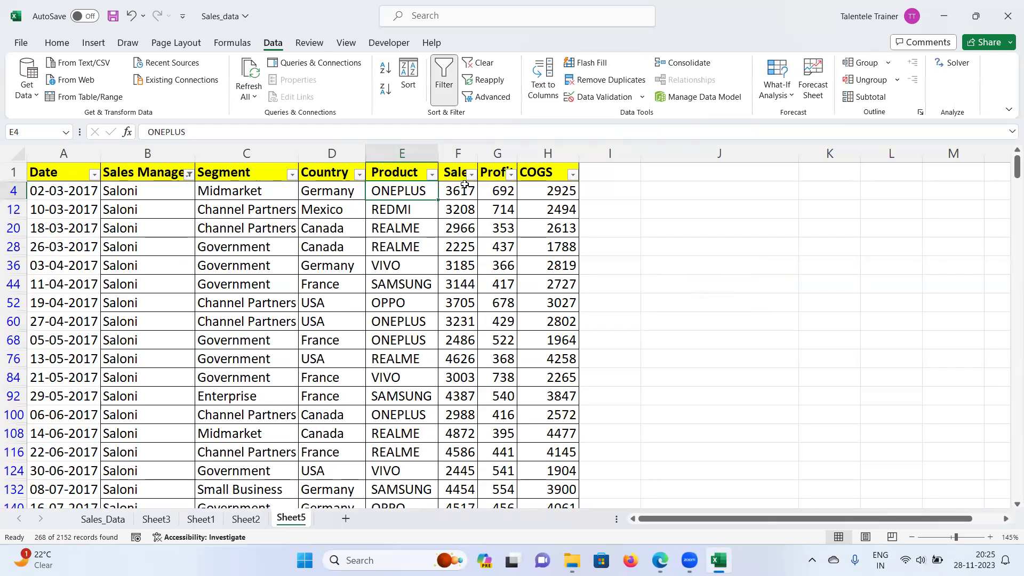
Step: Select Saloni's sales values to check their total, then turn off the filter
click(458, 151)
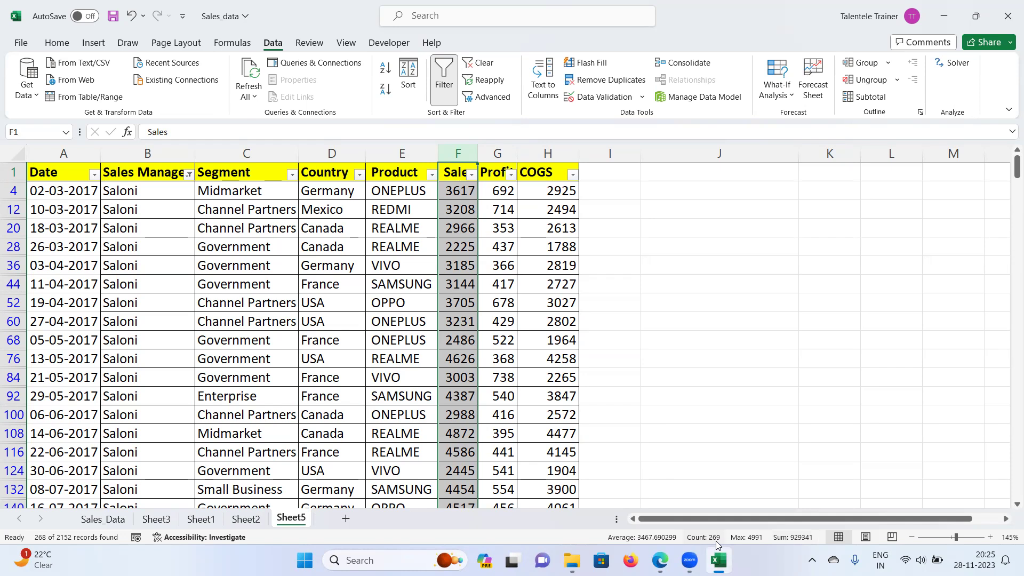
click(449, 171)
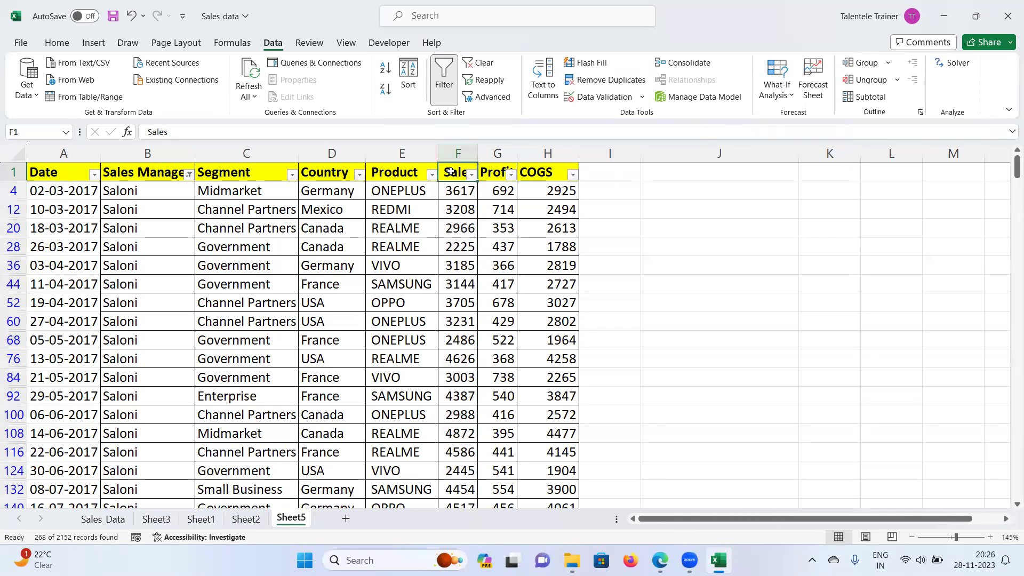
click(453, 190)
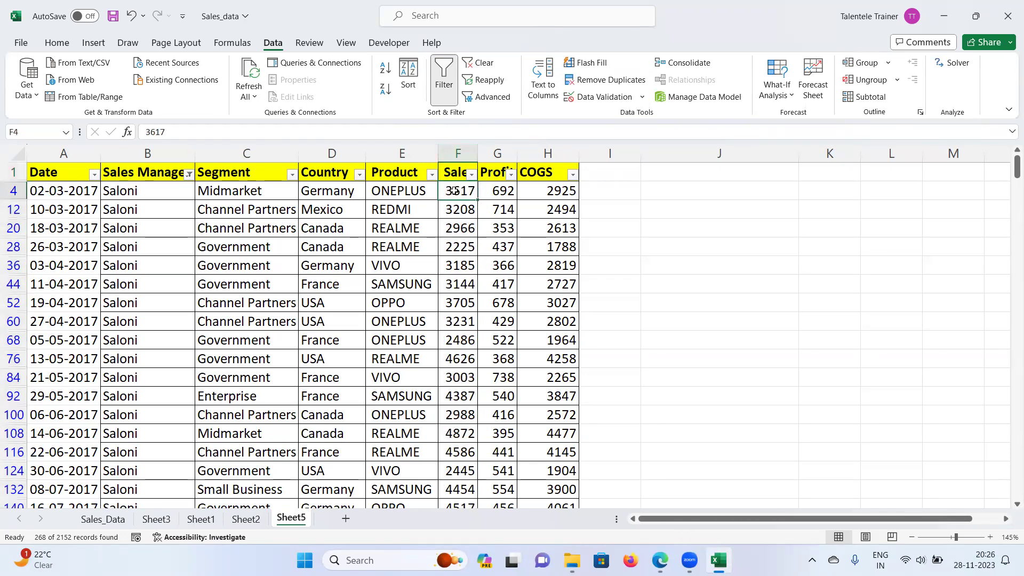
key(ctrl+shift+Down)
mouse_move(720, 546)
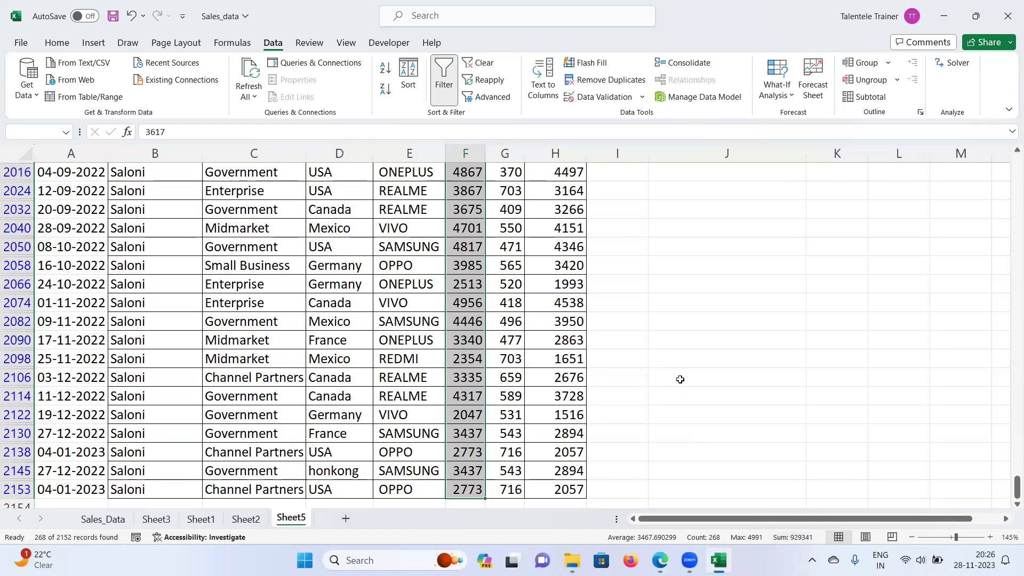
scroll(679, 380, up, 2)
scroll(680, 380, up, 4)
drag(1017, 469, 1016, 168)
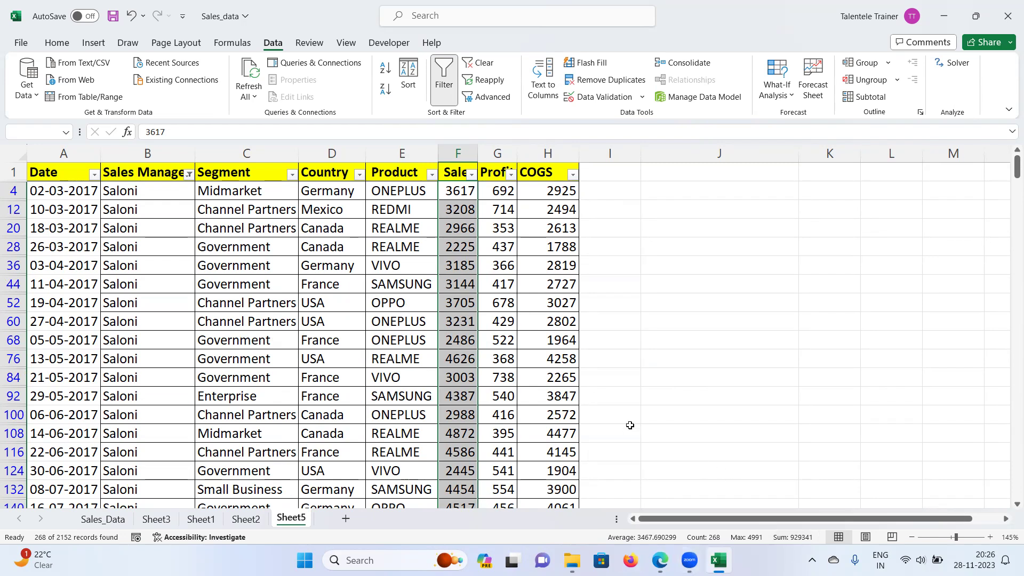
click(647, 377)
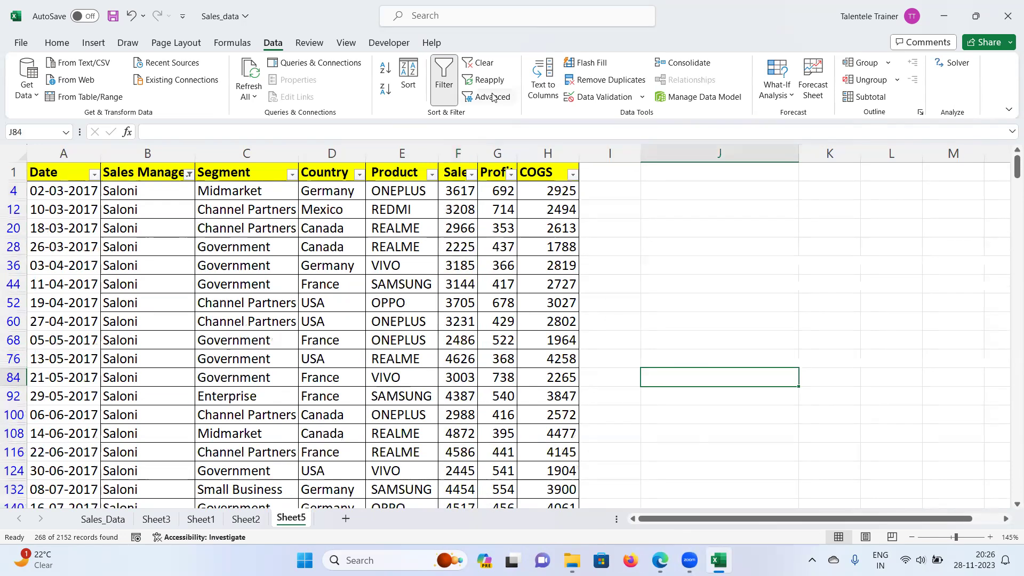
click(444, 80)
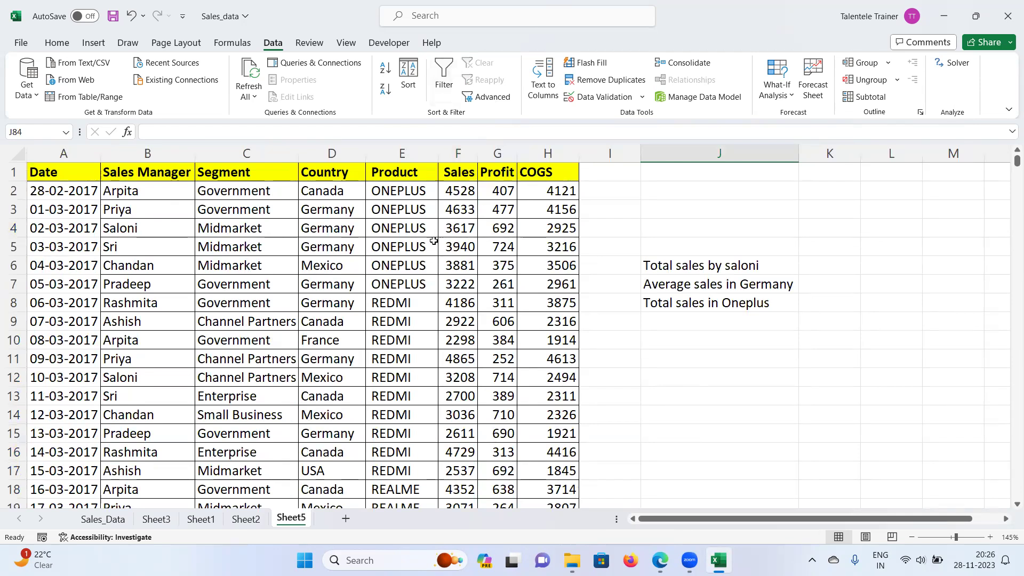
drag(670, 266, 680, 301)
Step: Bring columns D through R into view and choose L2 for the function list
click(670, 266)
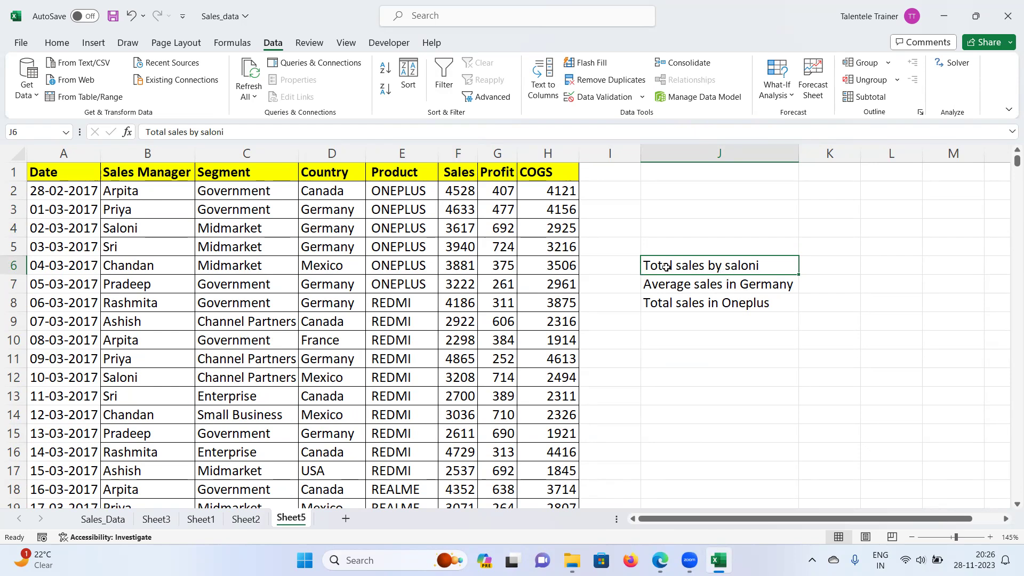
click(716, 336)
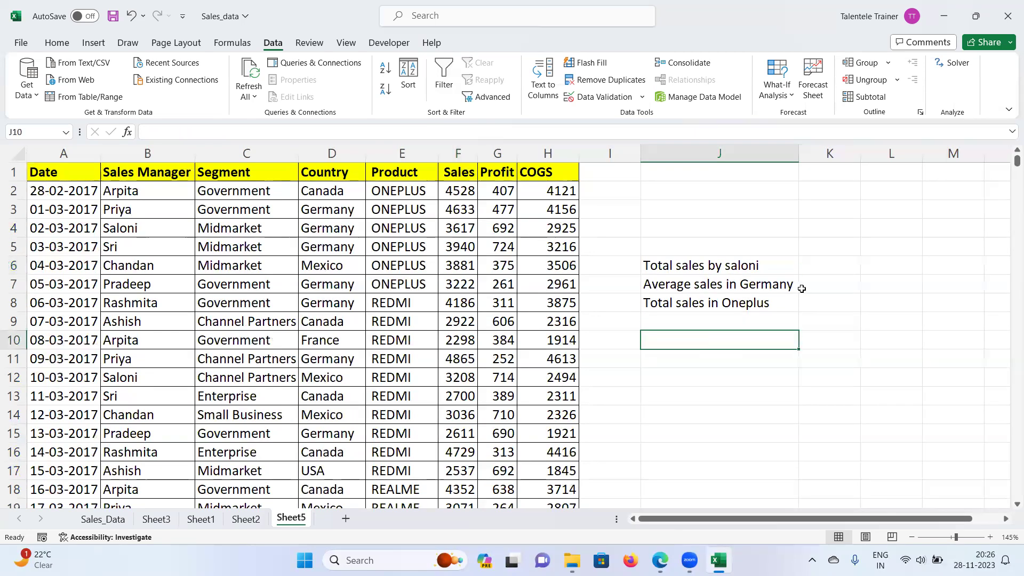
click(1007, 519)
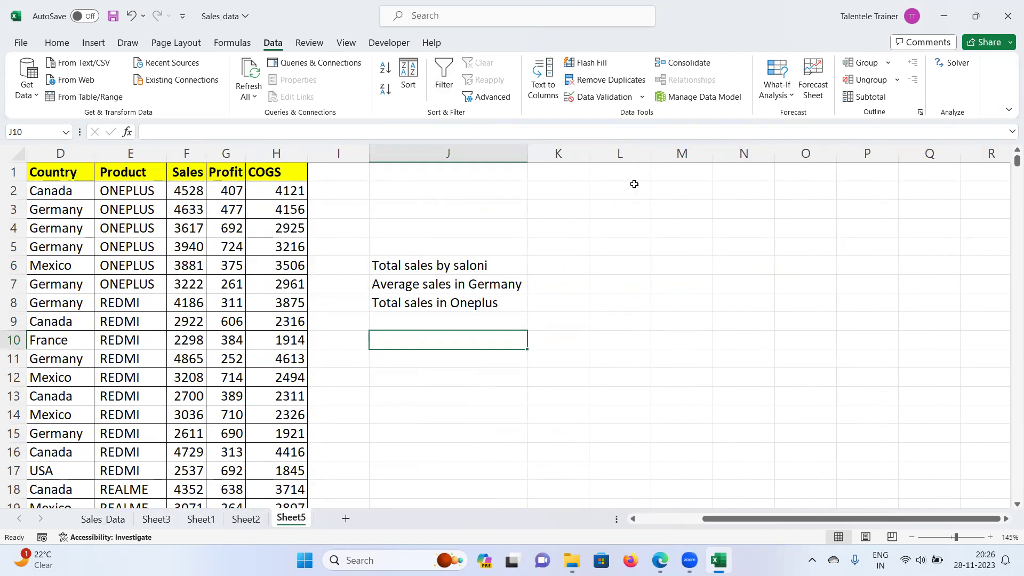
click(634, 188)
Step: Type sumif, countif, minif into L2:L4, averageif in L1 and maxif in L5
text(co)
key(BackSpace)
text(sumif)
key(Return)
text(countif)
key(Return)
text(min)
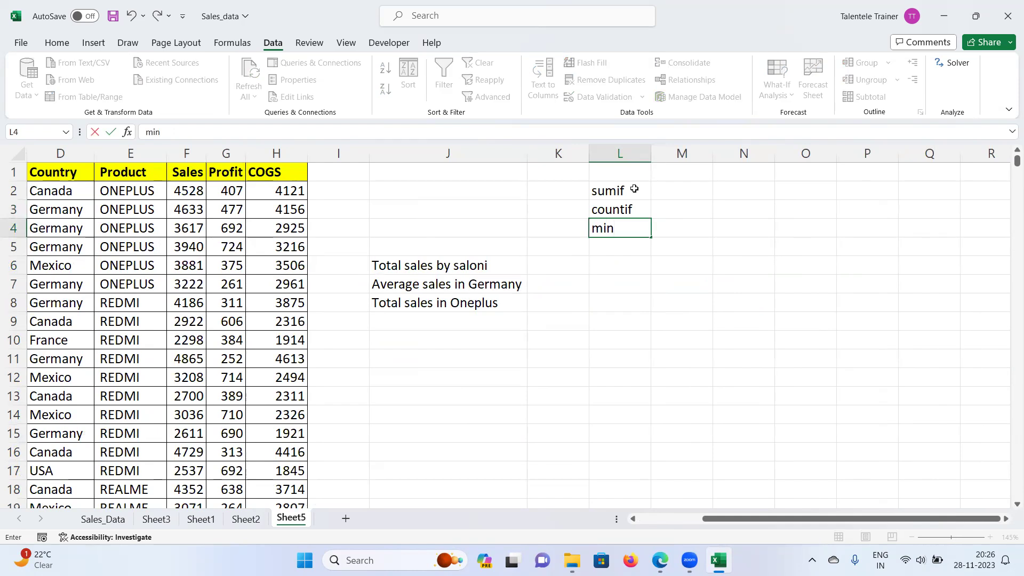
text(if)
click(606, 171)
text(ave)
text(erag)
text(eif)
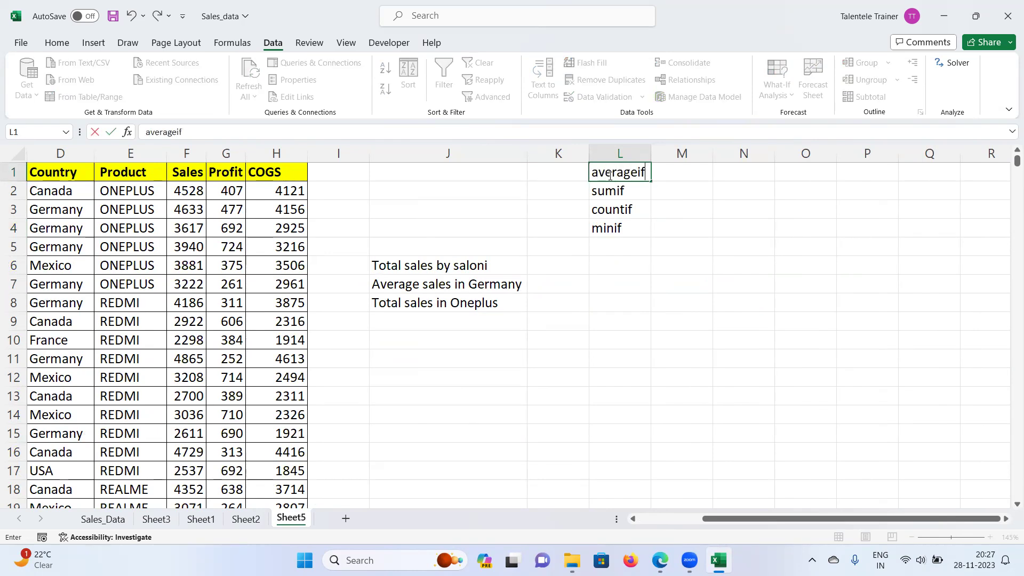
click(601, 248)
text(ma)
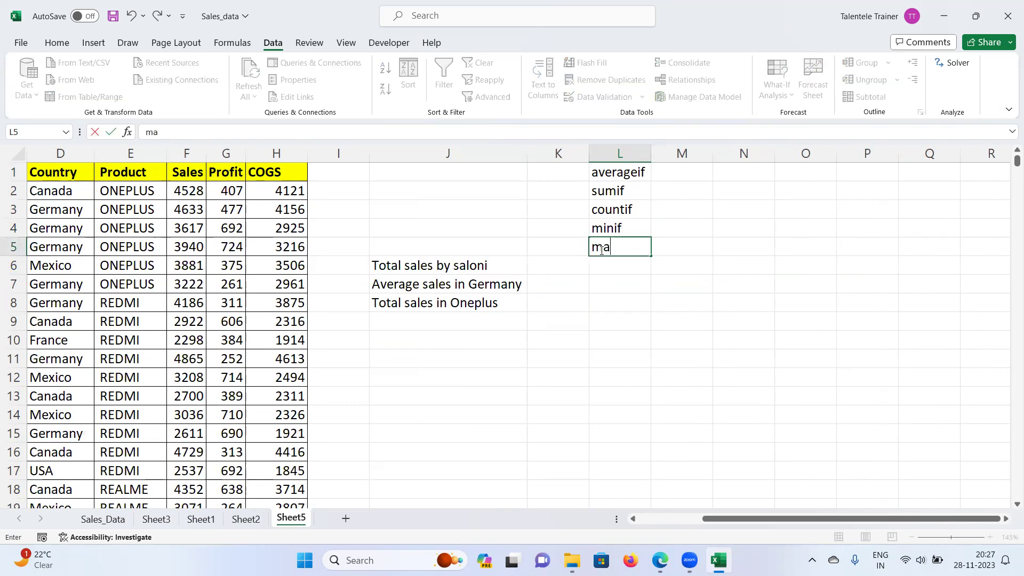
text(xif)
key(Return)
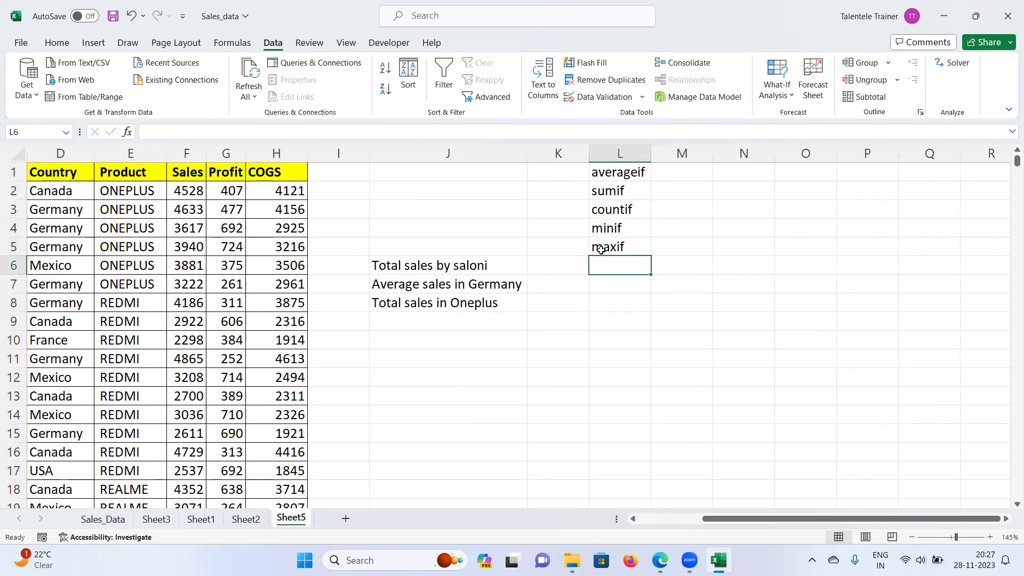
Step: Select the L1:L5 function names, then pick sumif and empty cell J10
drag(629, 181, 624, 248)
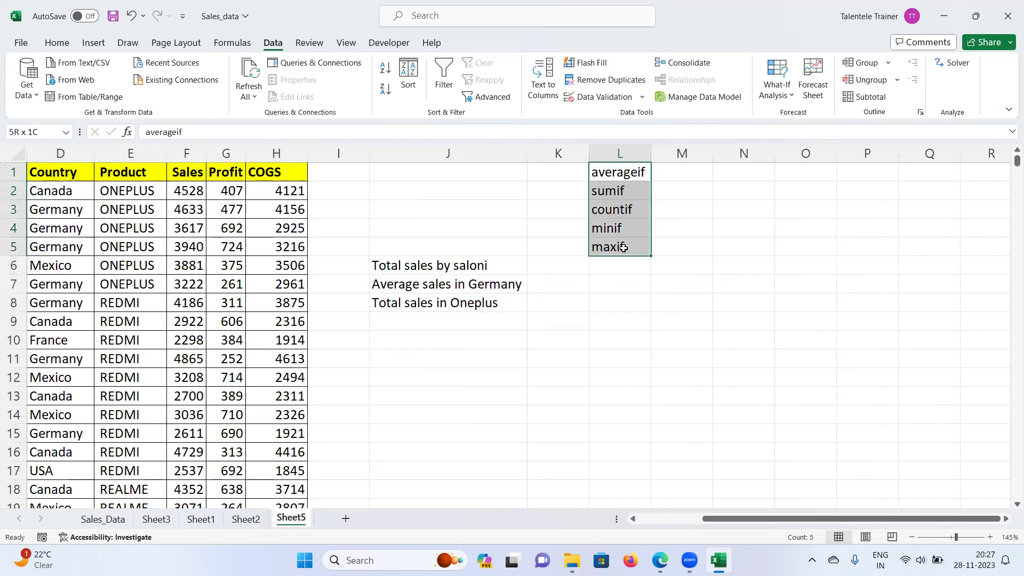
drag(618, 176, 618, 250)
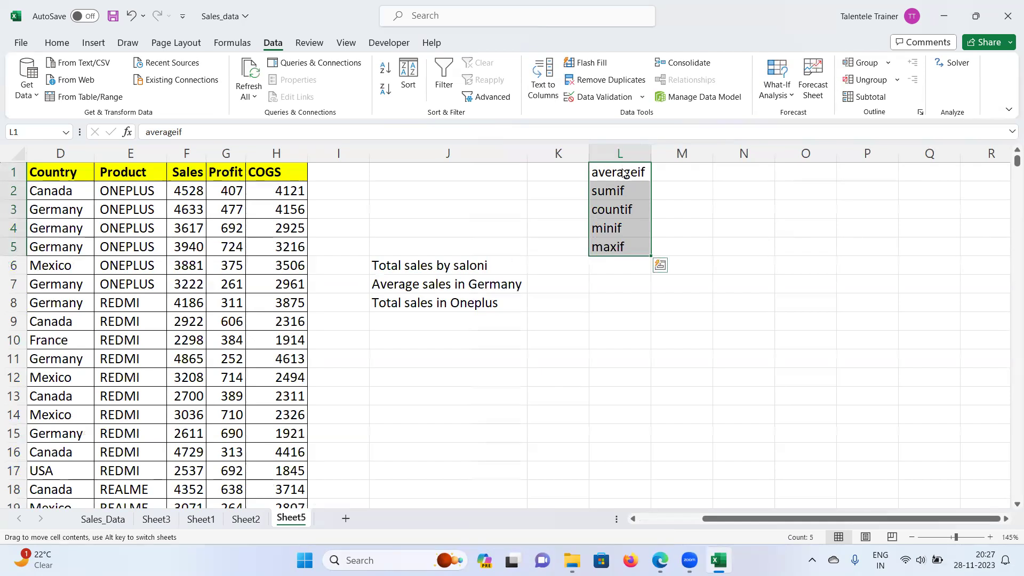
click(632, 210)
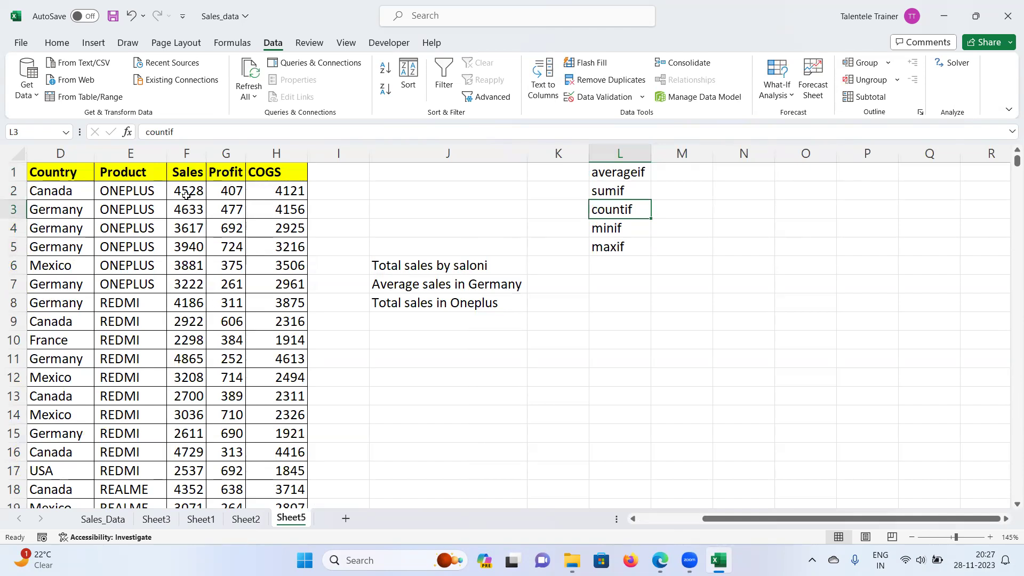
click(615, 190)
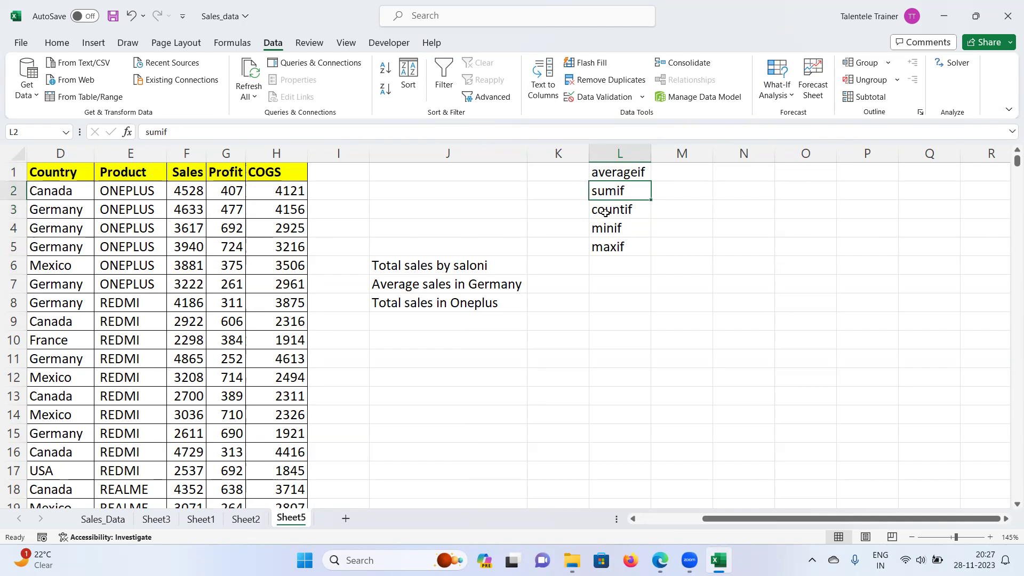
click(419, 339)
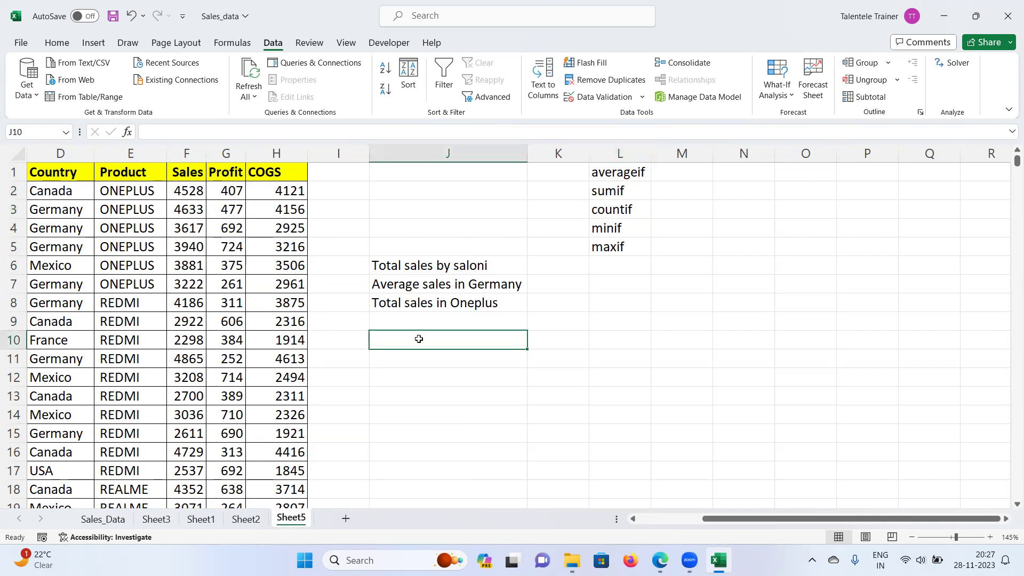
Step: Enter a first SUMIF in J10 over B2:B2153 with criterion "saloni" and check the result
scroll(419, 339, up, 2)
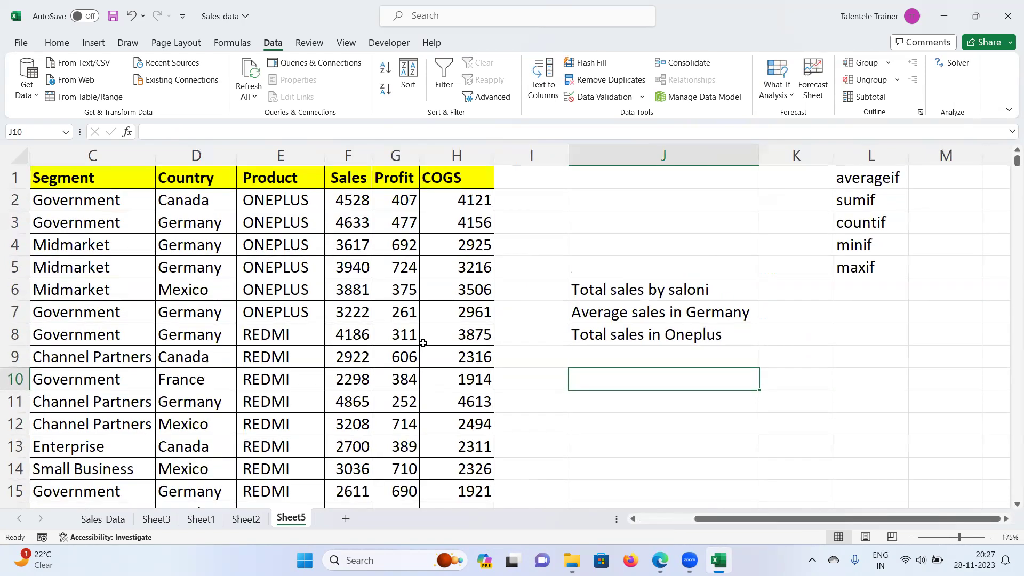
text(=sumif)
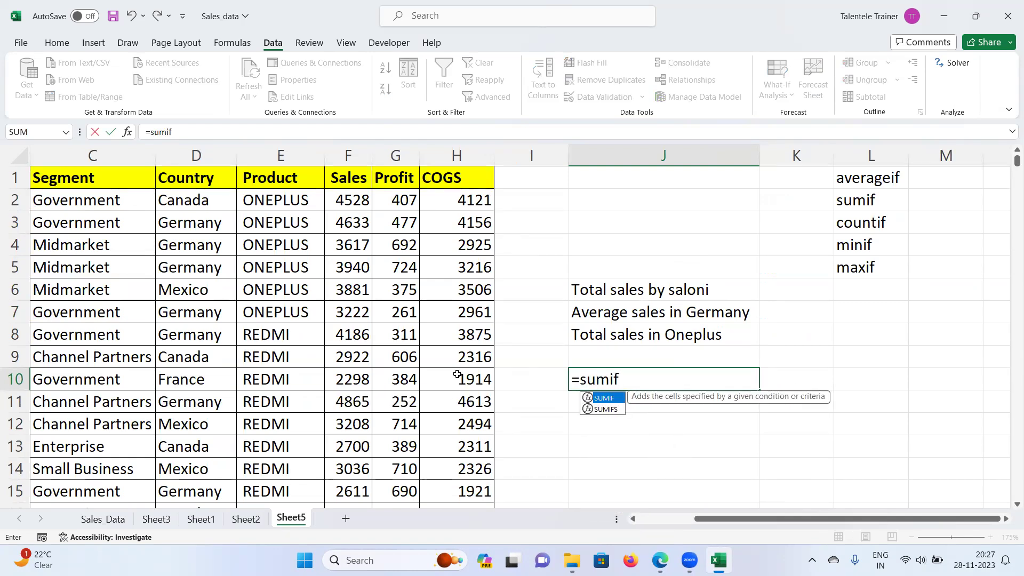
text(()
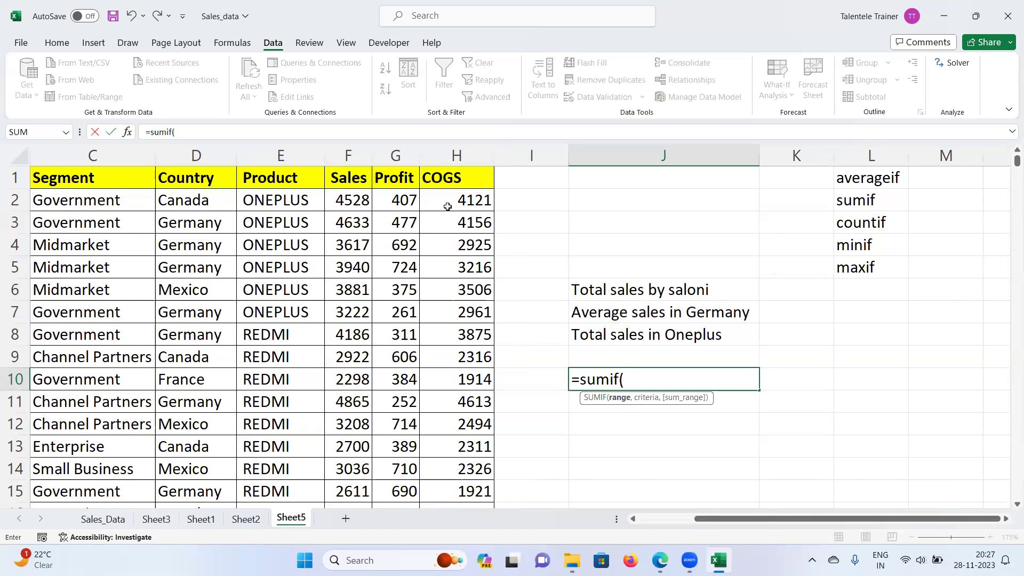
click(357, 198)
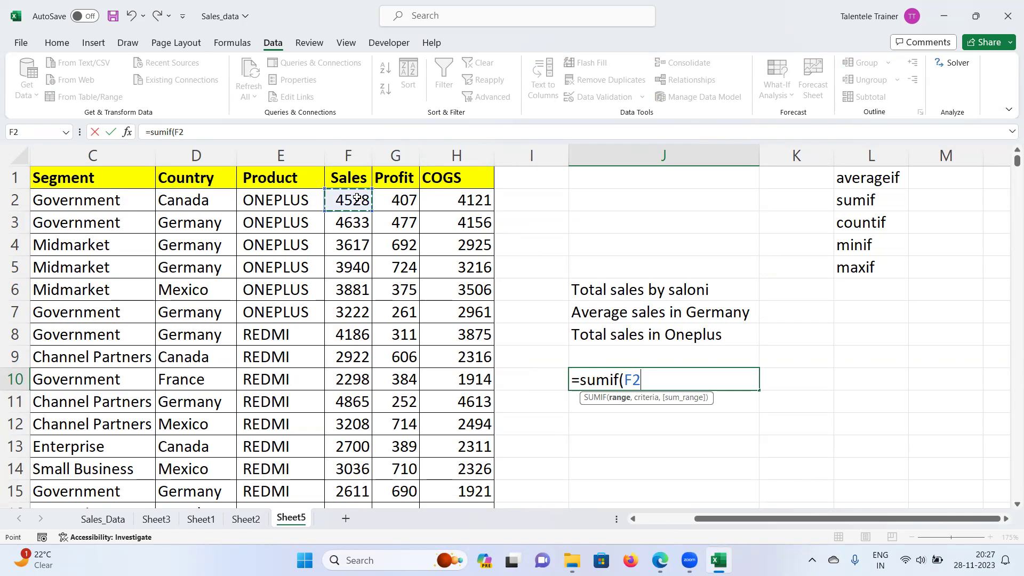
key(ctrl+shift+Down)
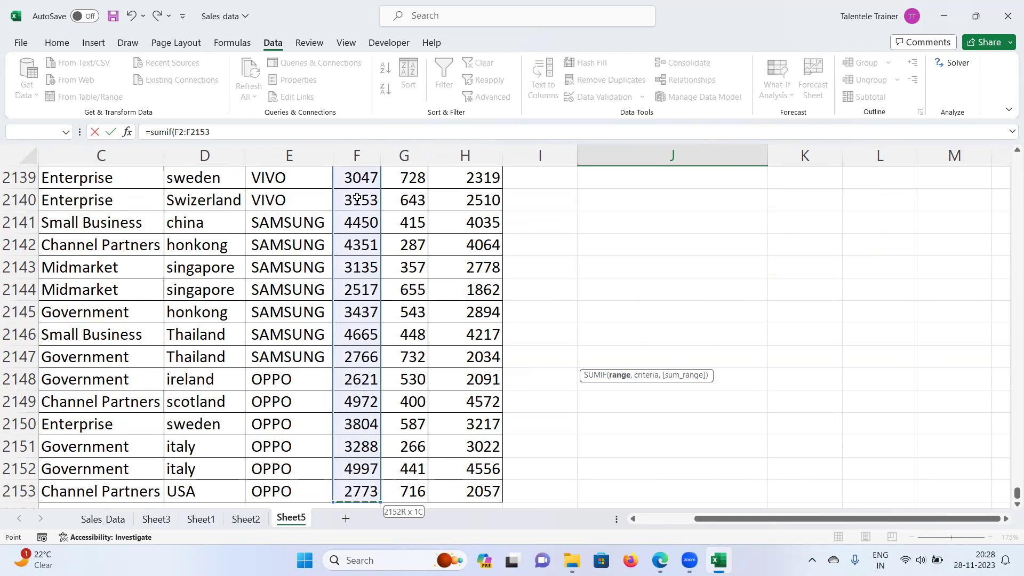
key(ctrl+BackSpace)
text(,)
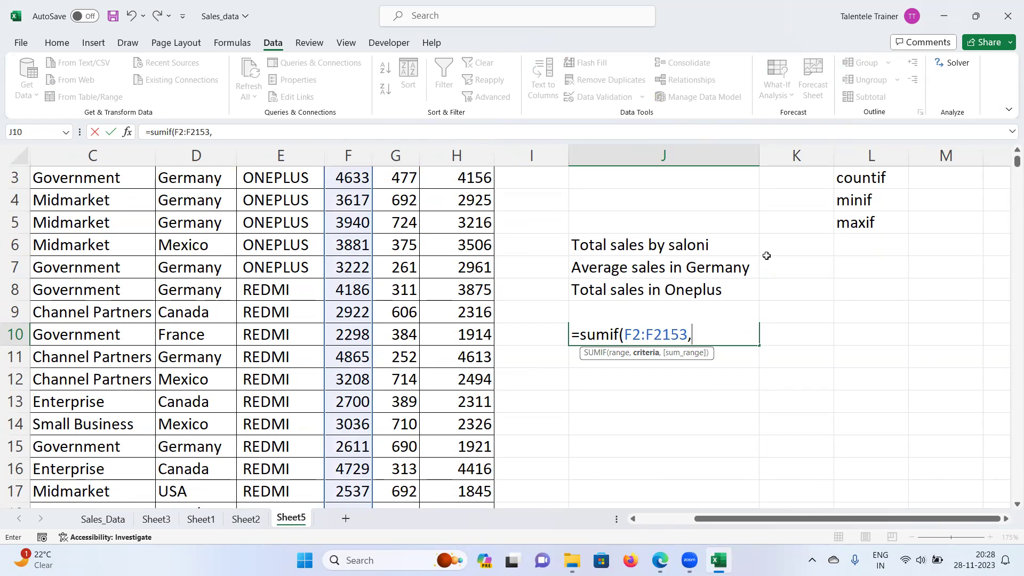
key(BackSpace)
key(BackSpace)
key(BackSpace)
key(BackSpace)
key(BackSpace)
key(BackSpace)
key(BackSpace)
key(BackSpace)
key(BackSpace)
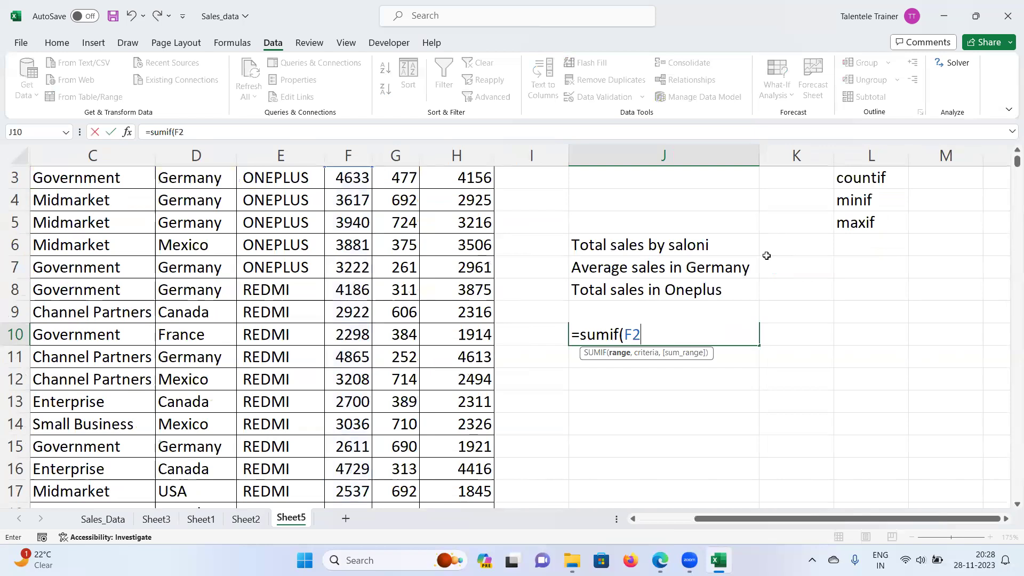
key(BackSpace)
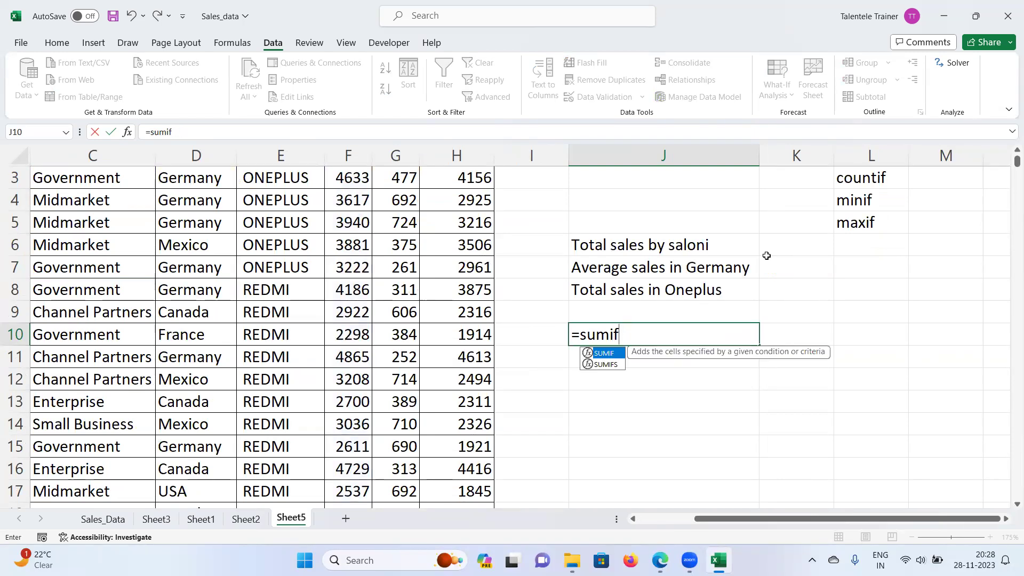
text(()
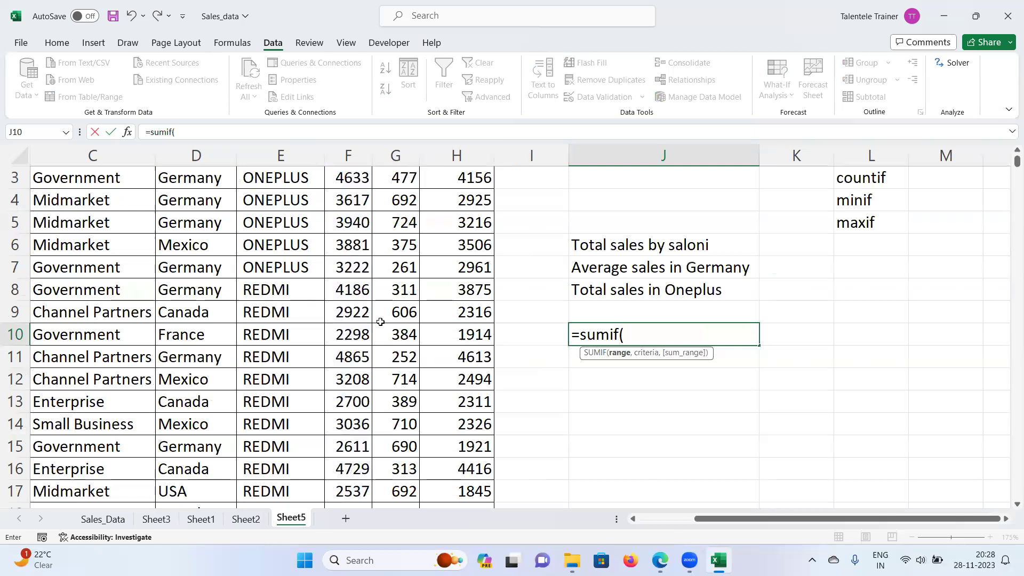
scroll(381, 322, up, 1)
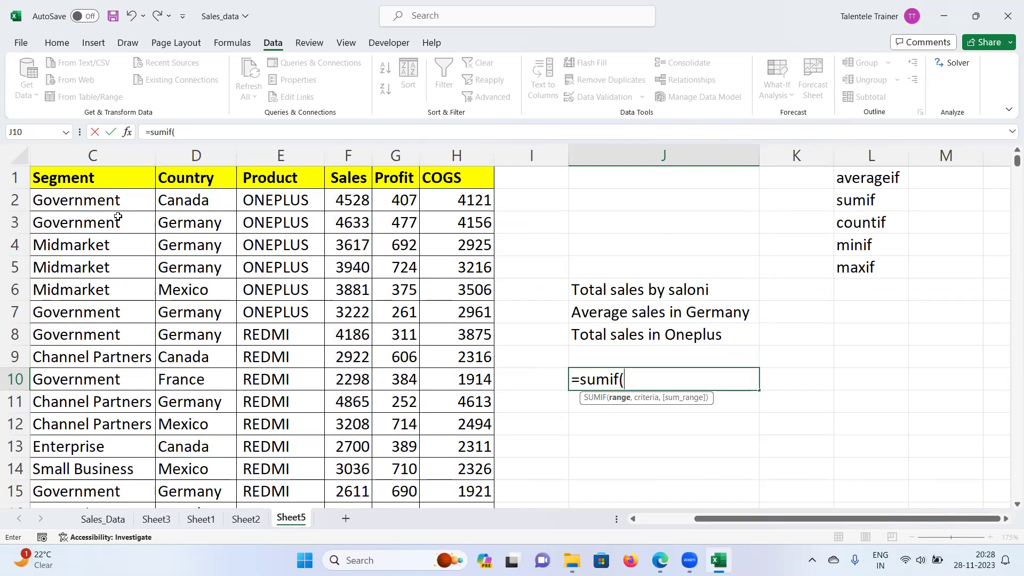
drag(706, 525, 651, 524)
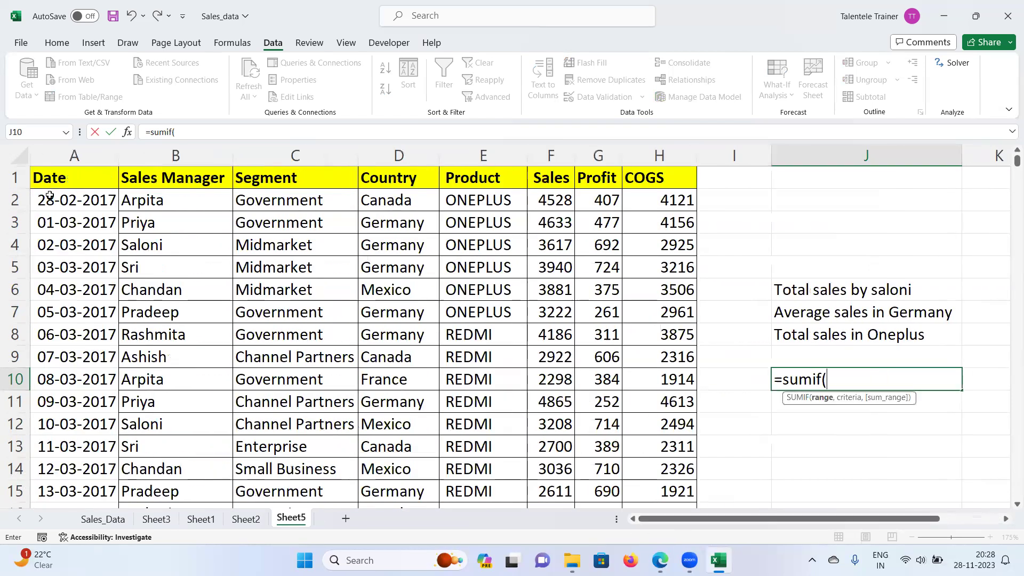
click(158, 197)
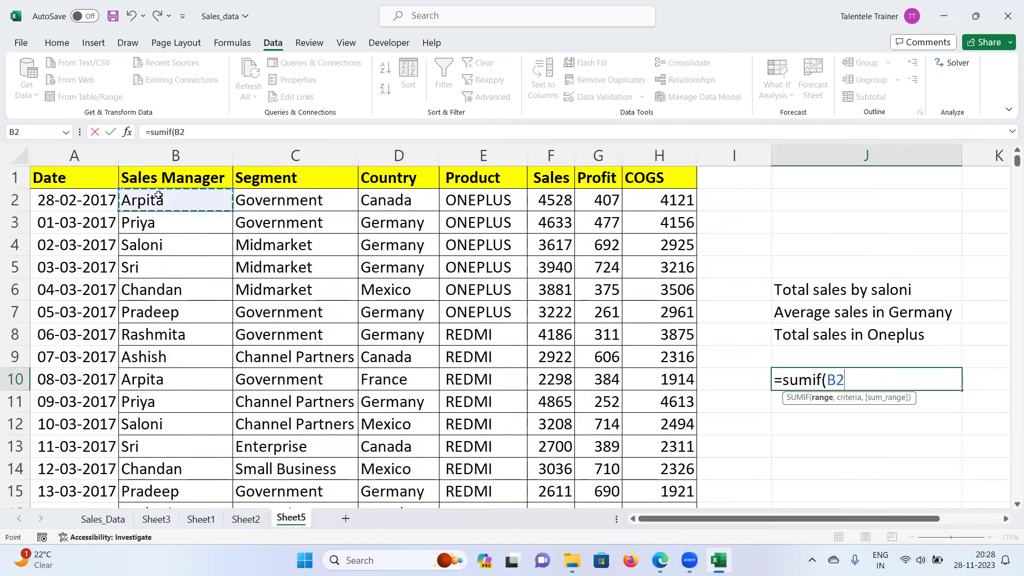
key(ctrl+shift+Down)
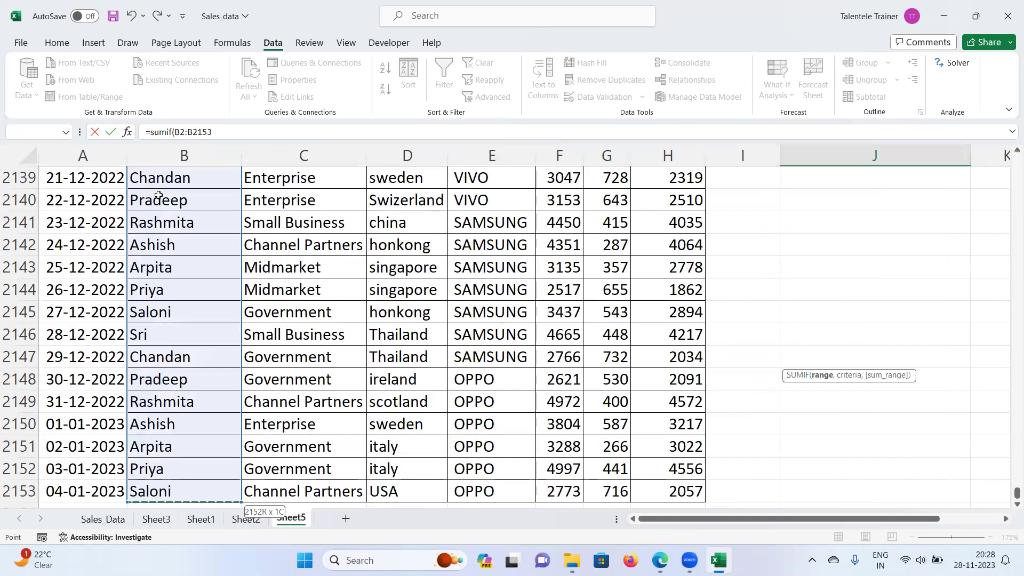
text(,)
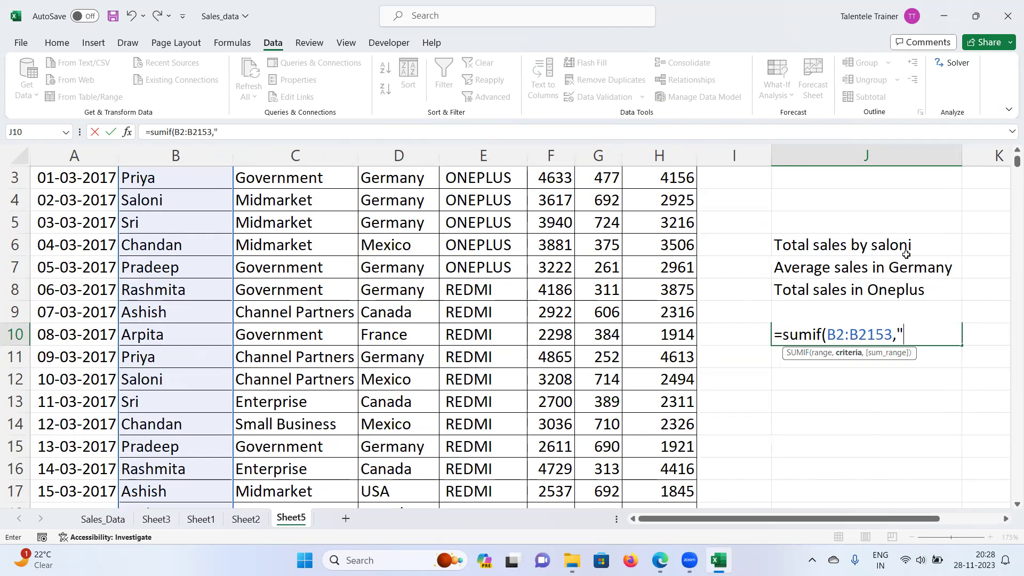
text(saloni"))
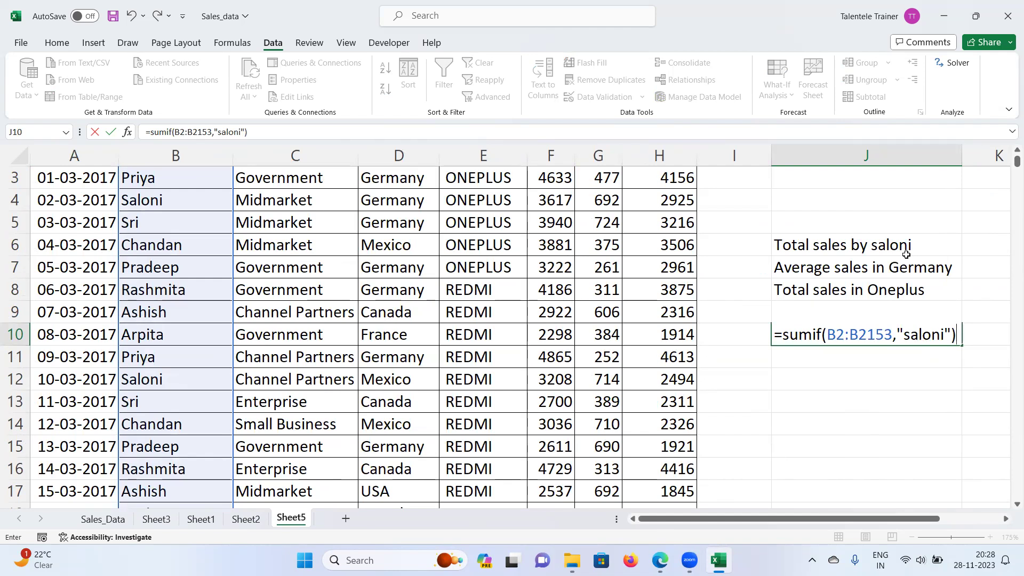
key(Return)
click(933, 328)
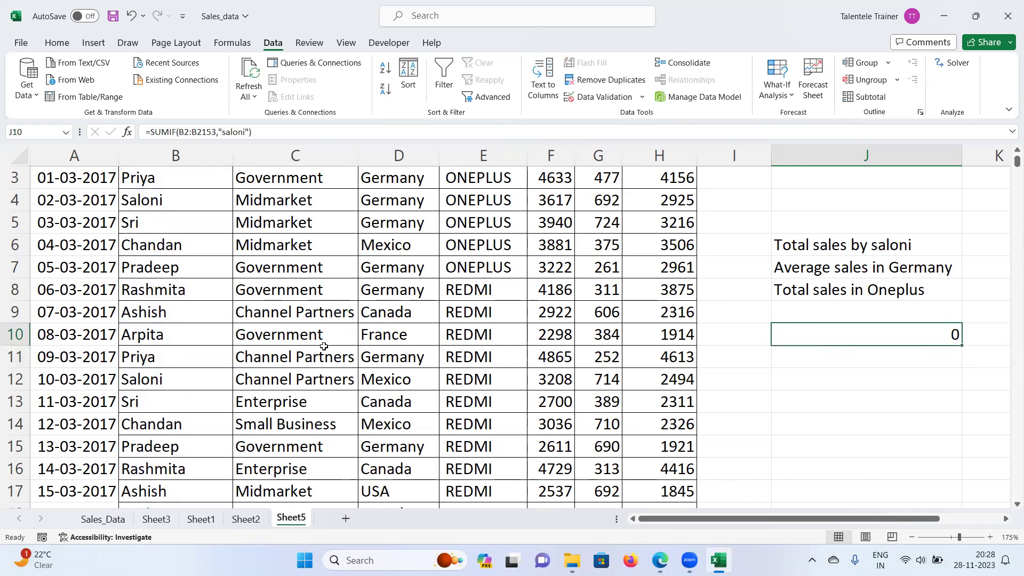
scroll(324, 346, up, 1)
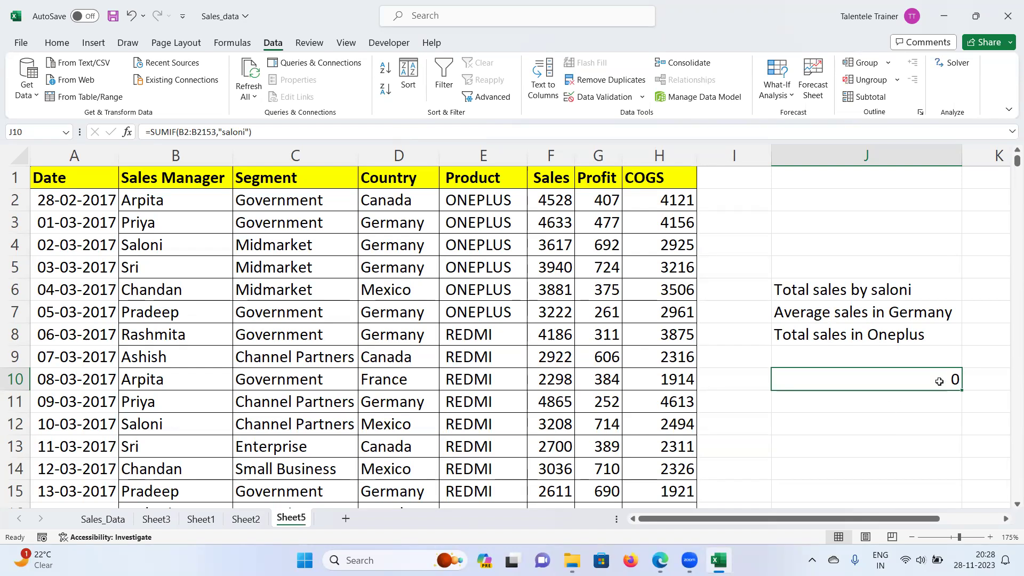
Step: Replace J10 with a SUMIF over criteria range B2:B2153 and sum range F2:F2153
key(Delete)
text(=)
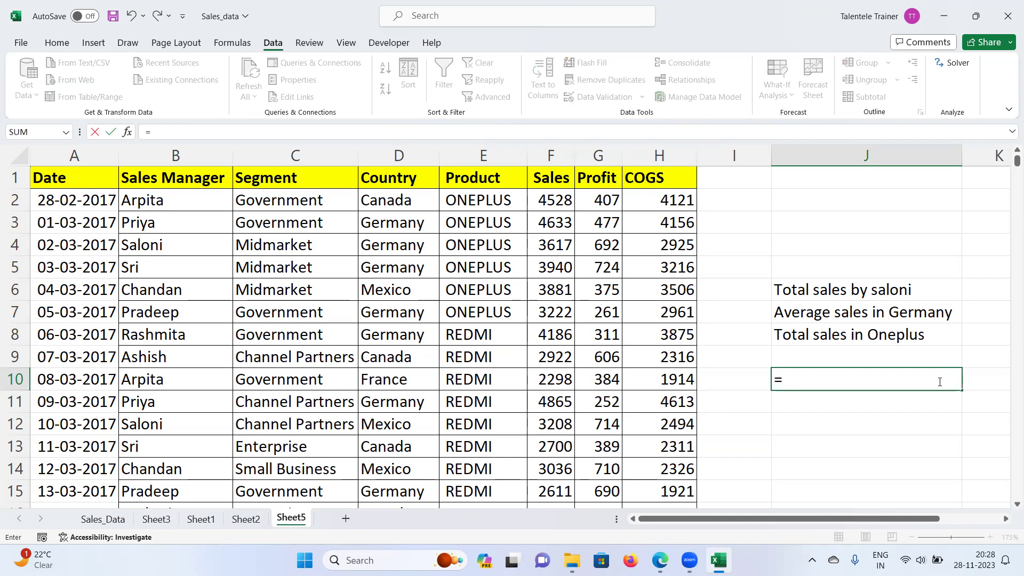
text(sum)
key(BackSpace)
key(BackSpace)
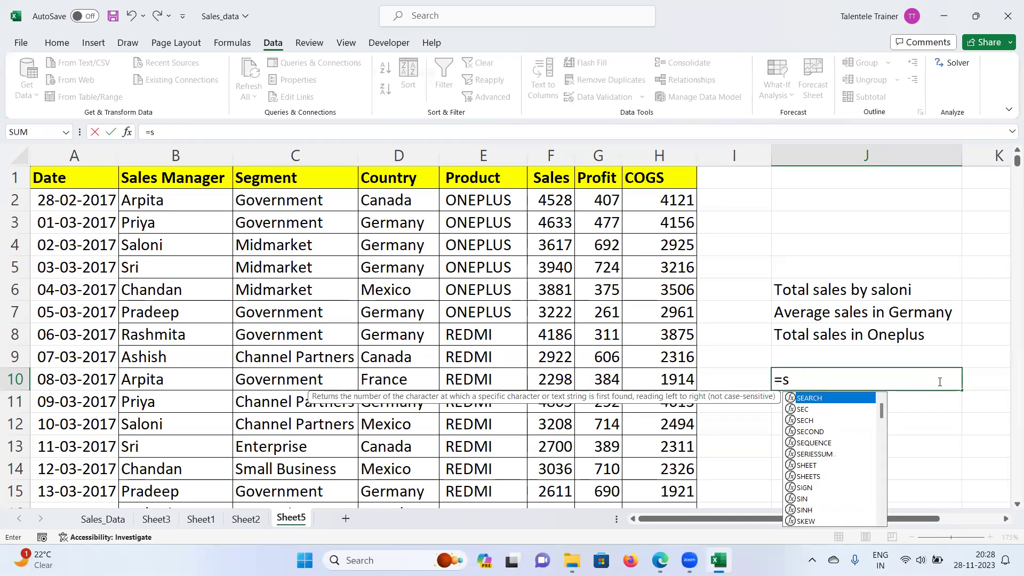
text(um)
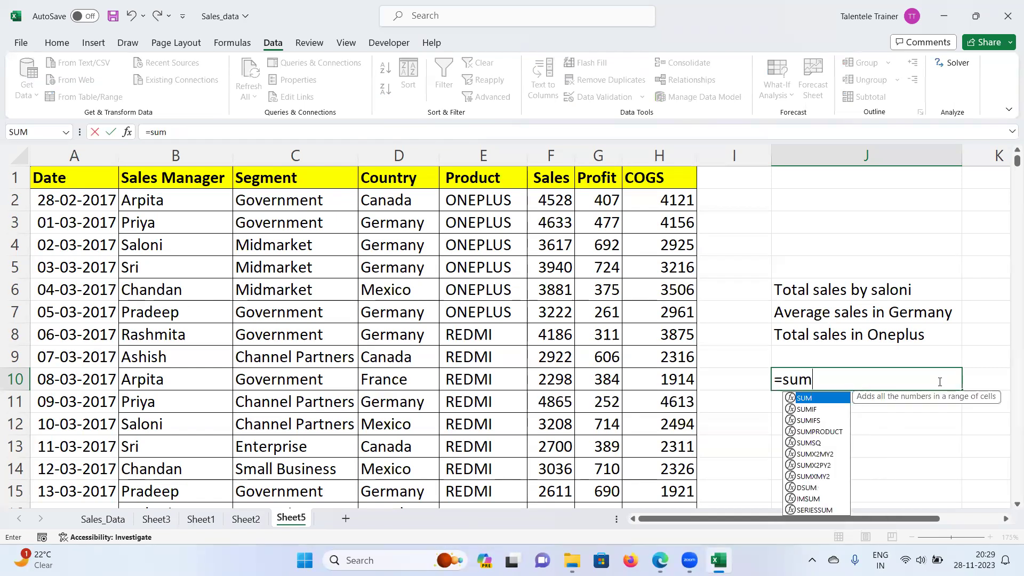
text(if()
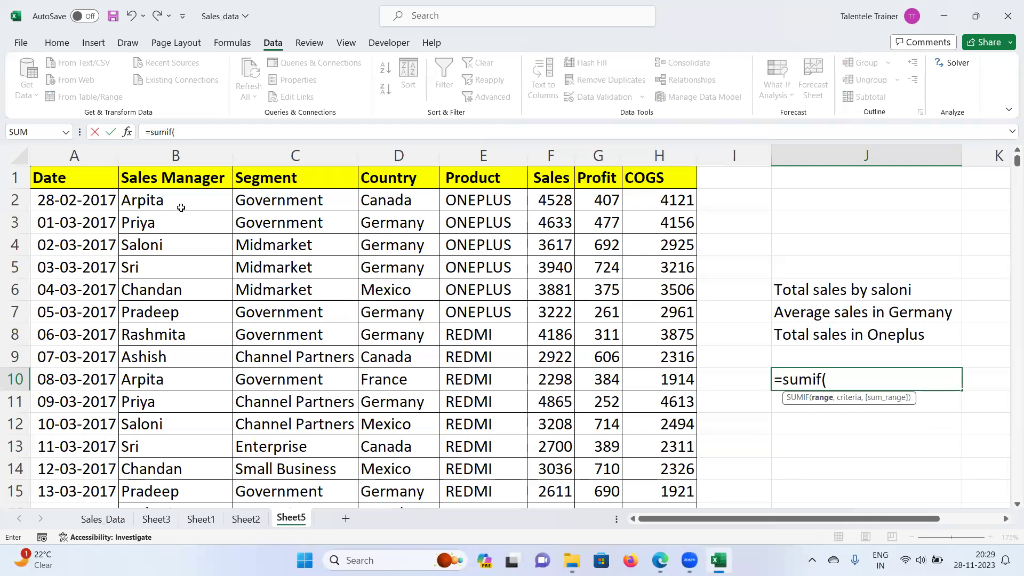
click(159, 200)
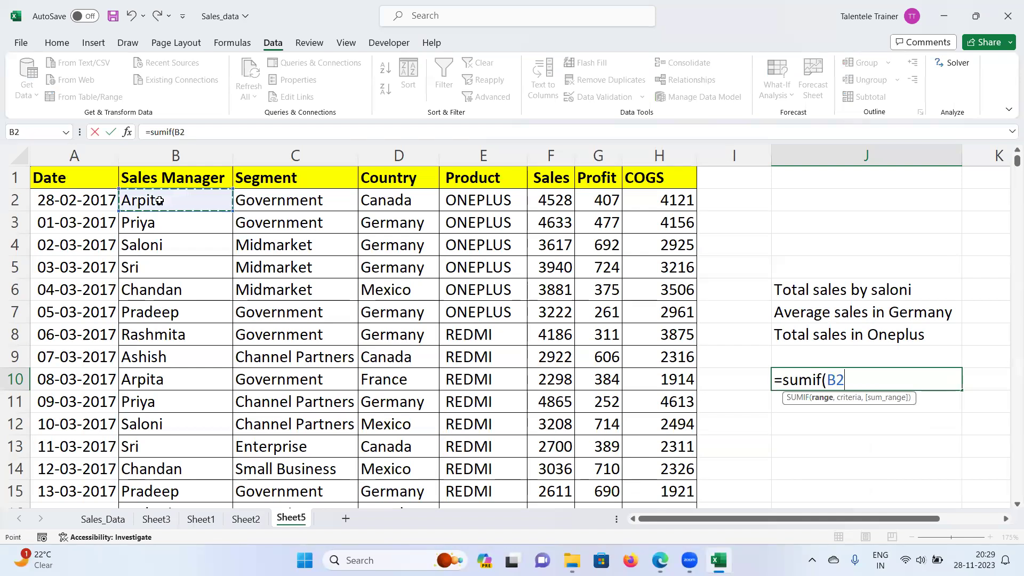
key(ctrl+shift+Down)
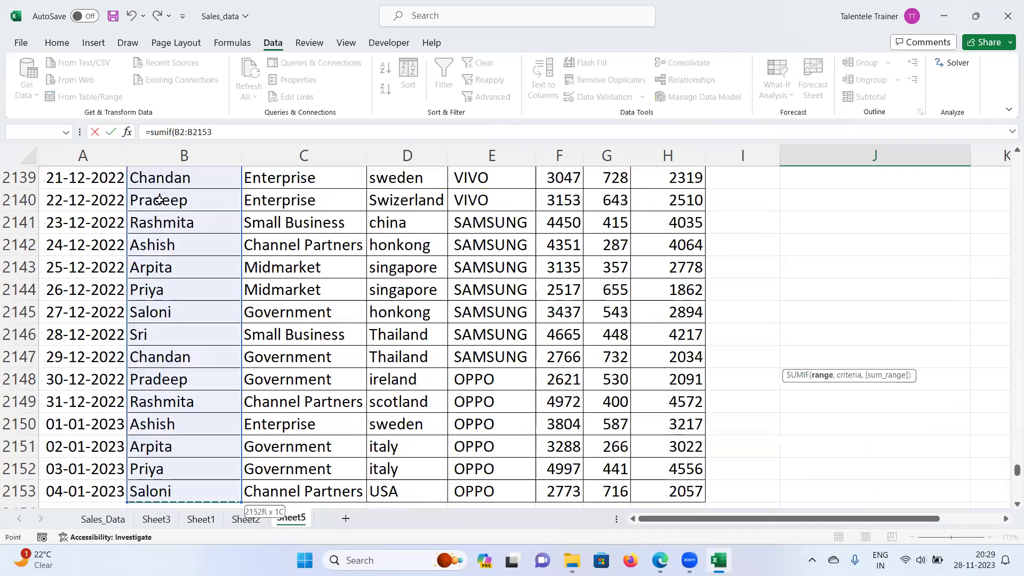
key(ctrl+BackSpace)
text(,)
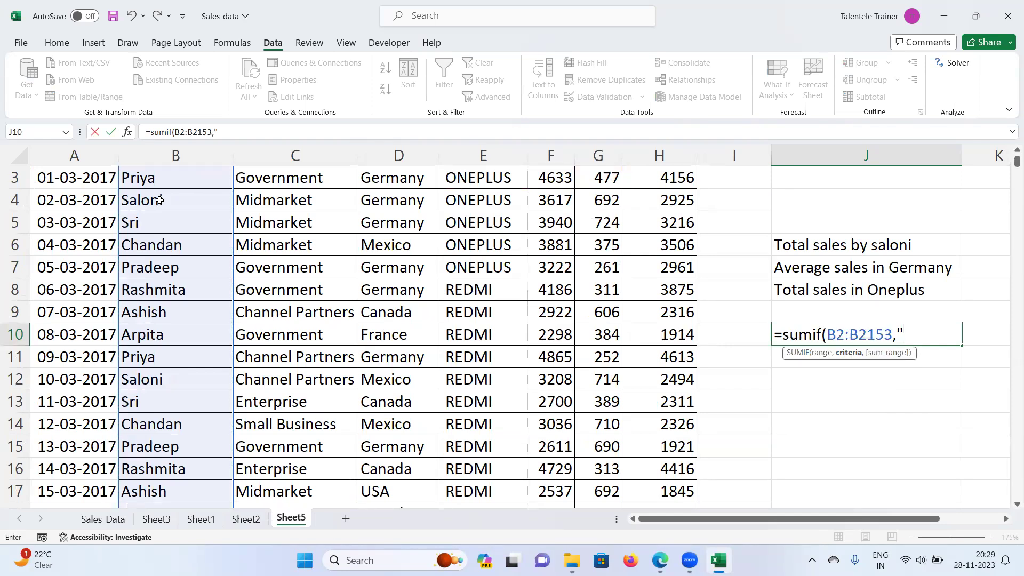
text(")
text(Sal)
text(lon)
text(i",)
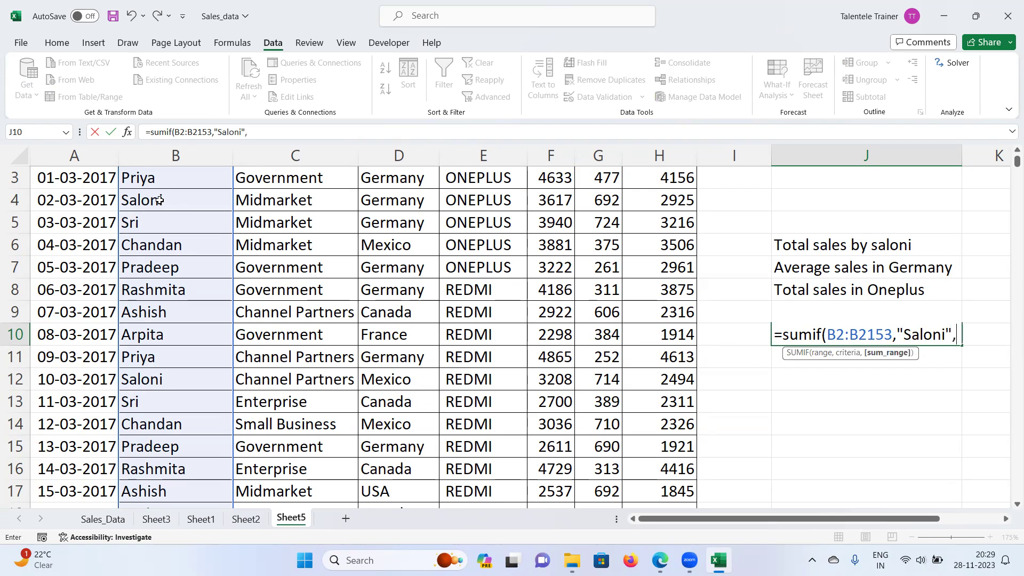
scroll(142, 211, up, 1)
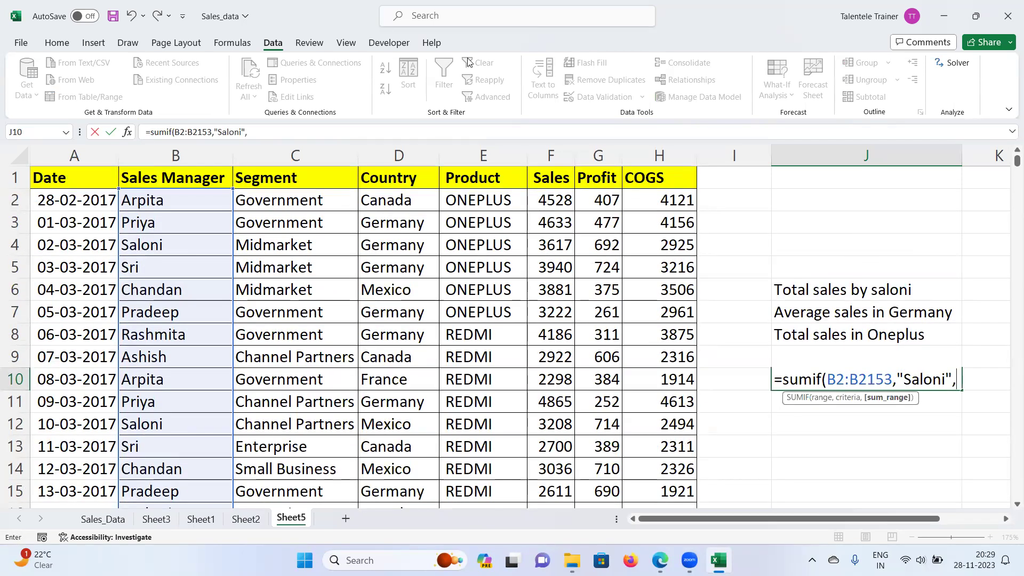
click(557, 200)
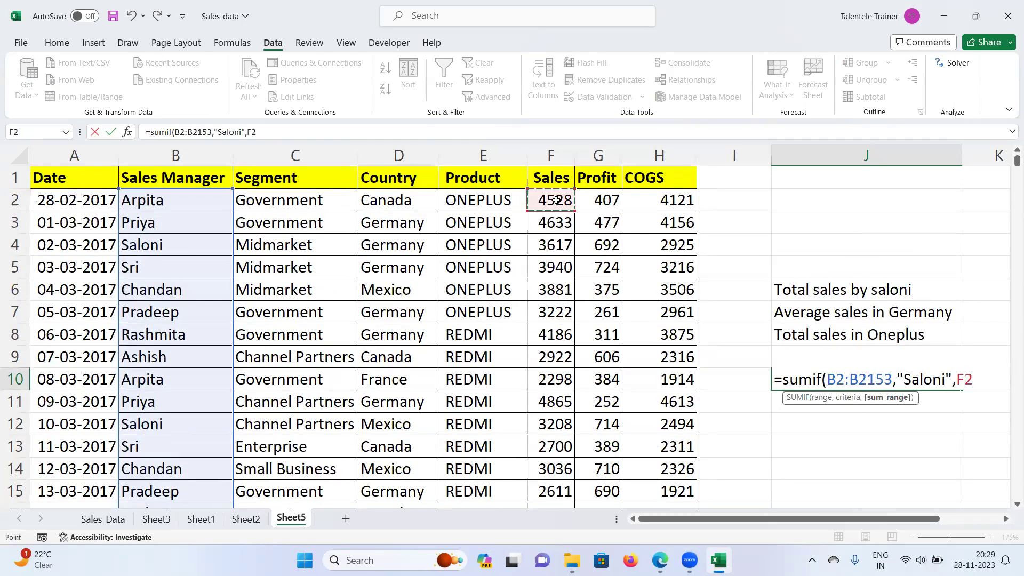
key(ctrl+shift+Down)
key(ctrl+BackSpace)
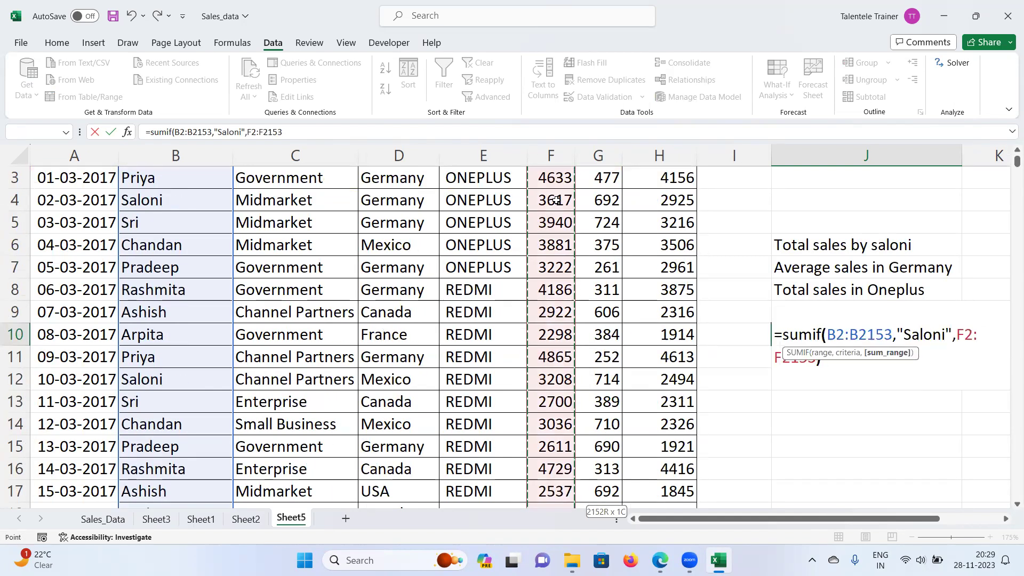
text())
key(Return)
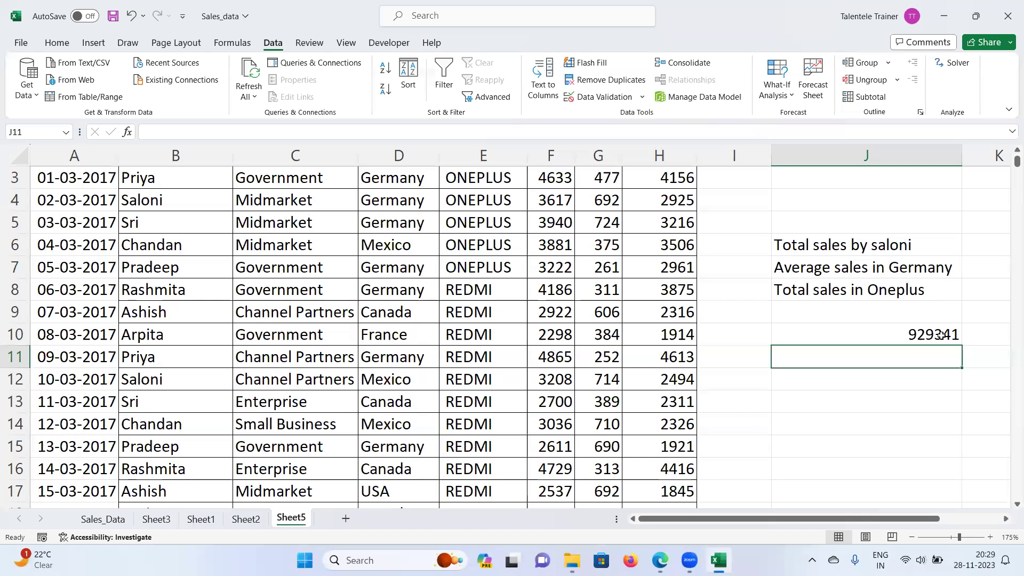
Step: Append 'in oneplus product' to the J6 label, giving Total sales by saloni in oneplus product
click(899, 339)
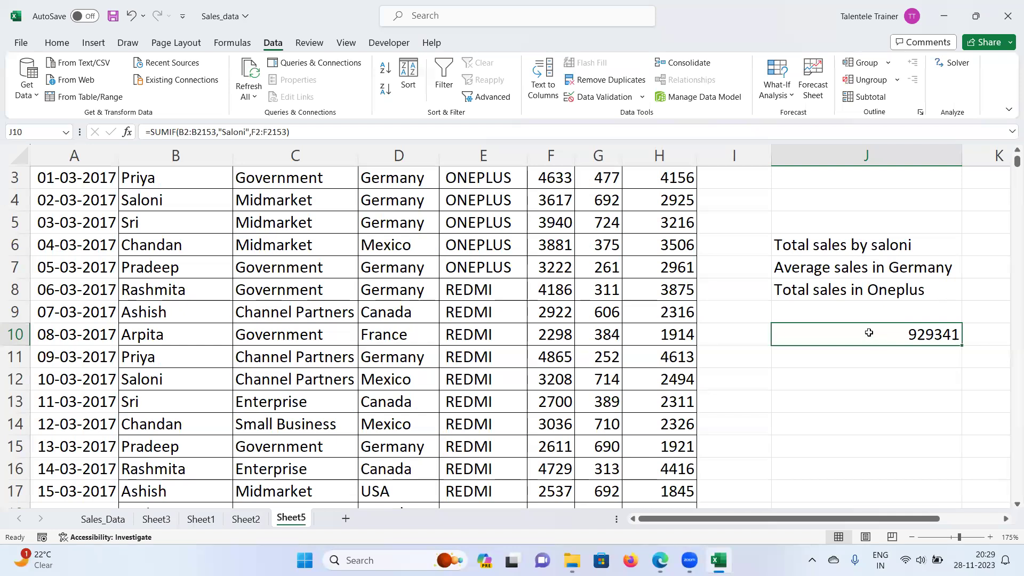
drag(304, 132, 134, 134)
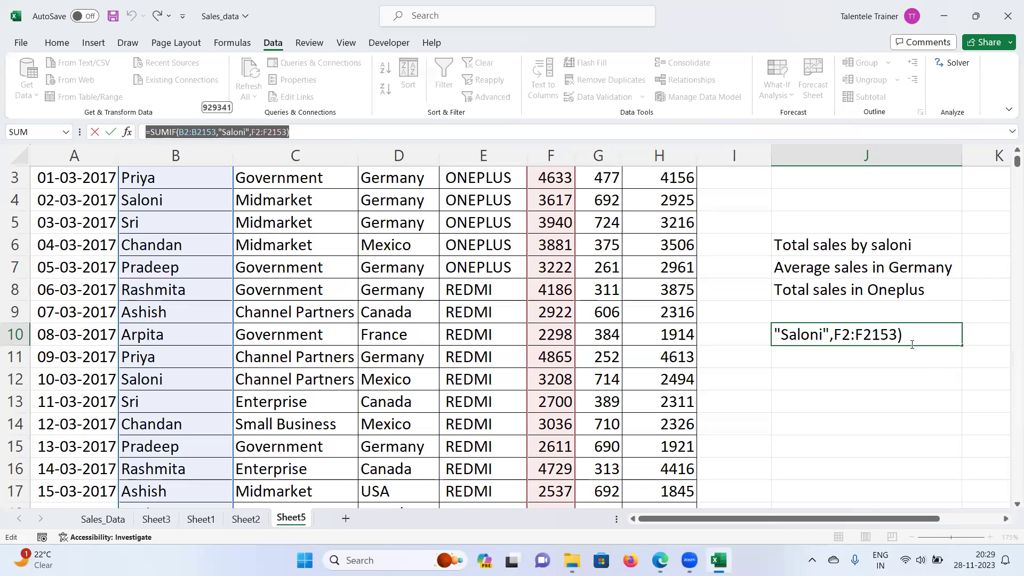
scroll(859, 236, up, 1)
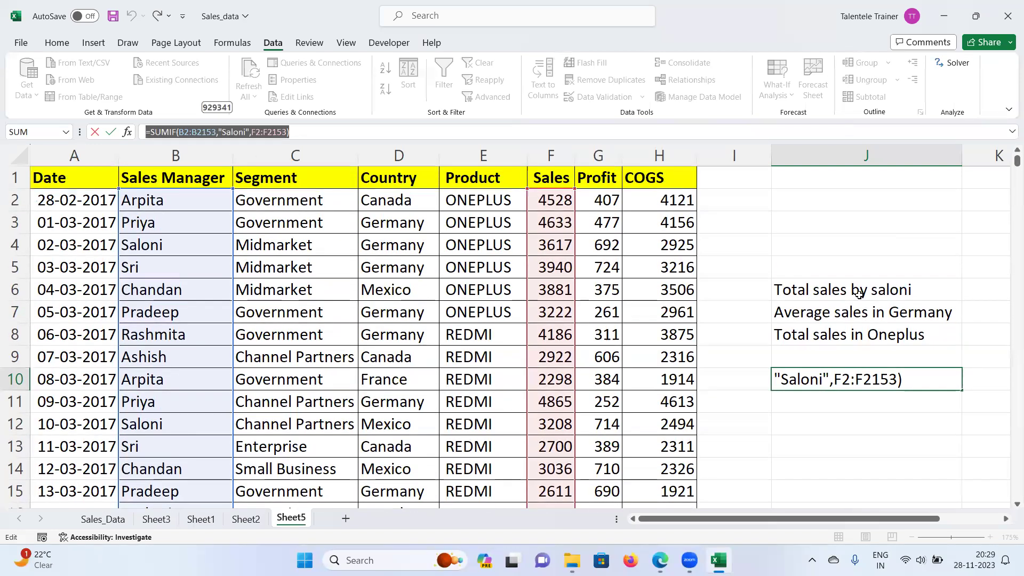
click(924, 290)
double_click(924, 290)
text(i)
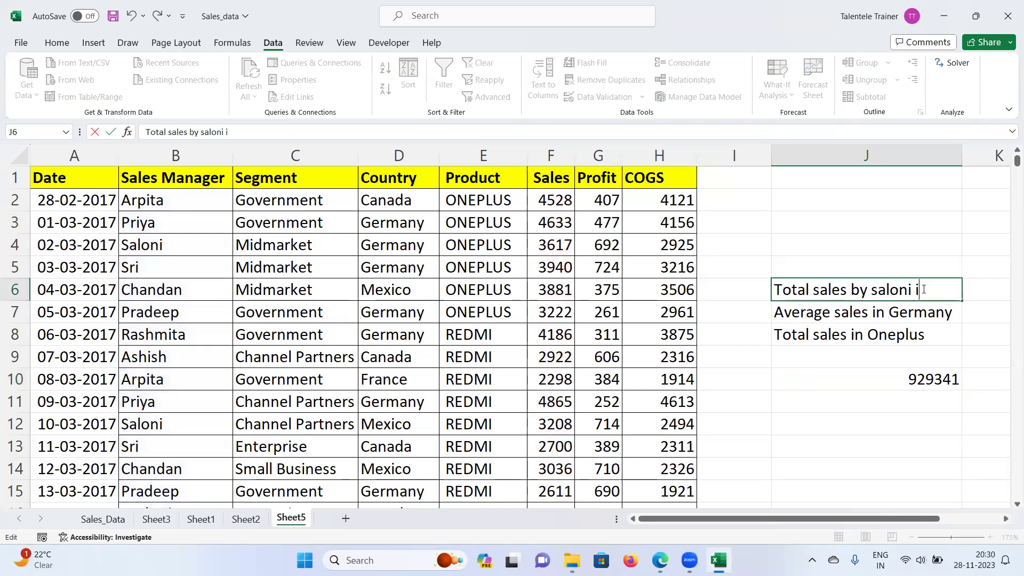
text(n onepl)
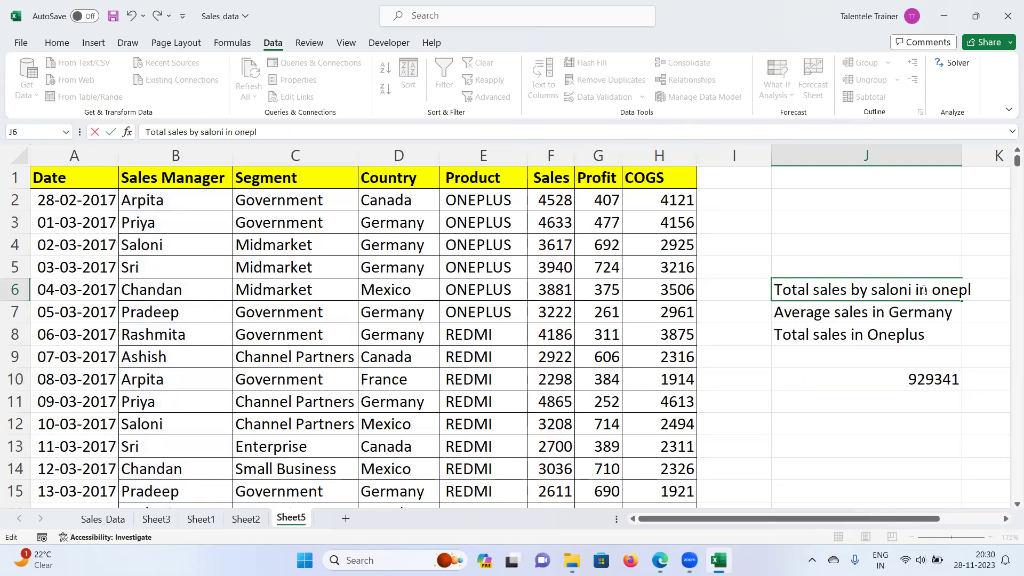
text(us product)
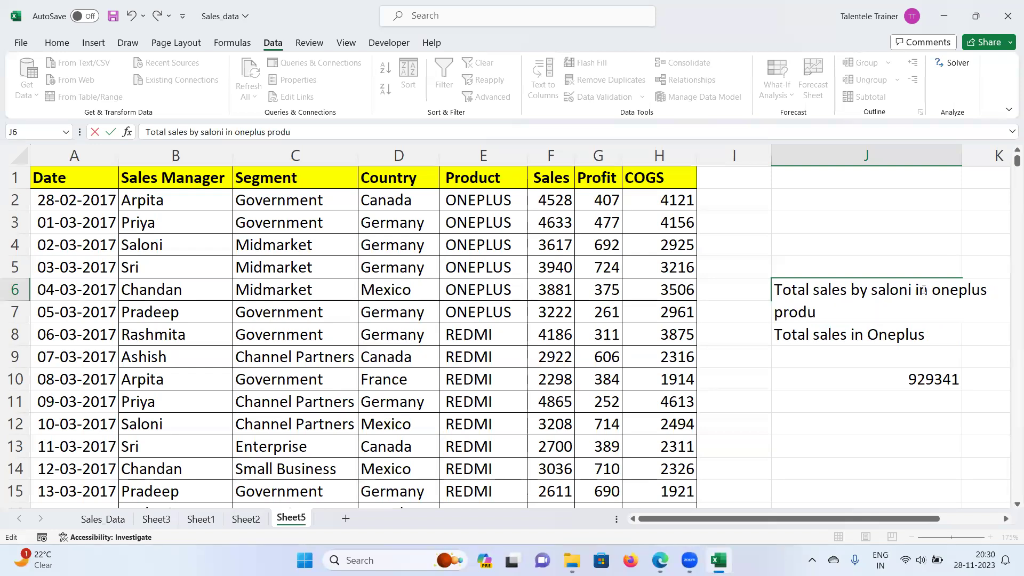
key(Return)
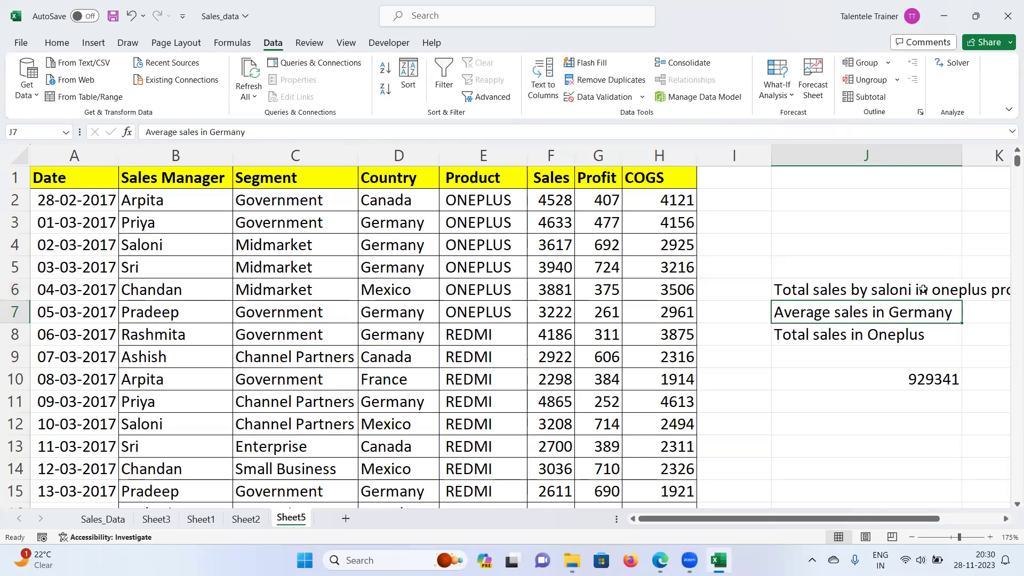
Step: Review J10's SUMIF formula unchanged, then autofit column J to the longer label
click(909, 378)
drag(149, 132, 290, 131)
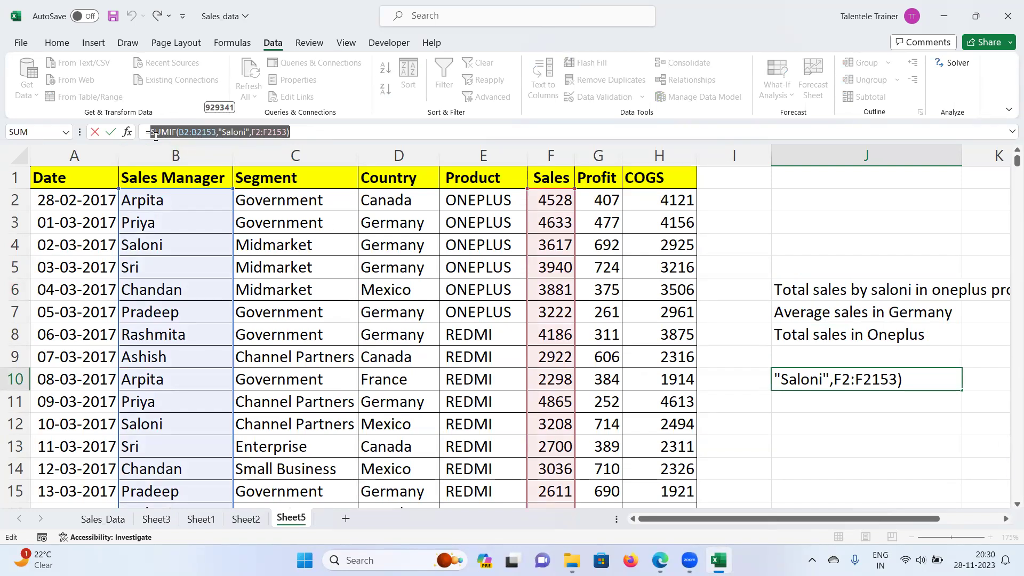
mouse_move(154, 133)
mouse_down()
mouse_move(351, 130)
mouse_move(140, 135)
mouse_up()
text(=)
click(960, 155)
key(Escape)
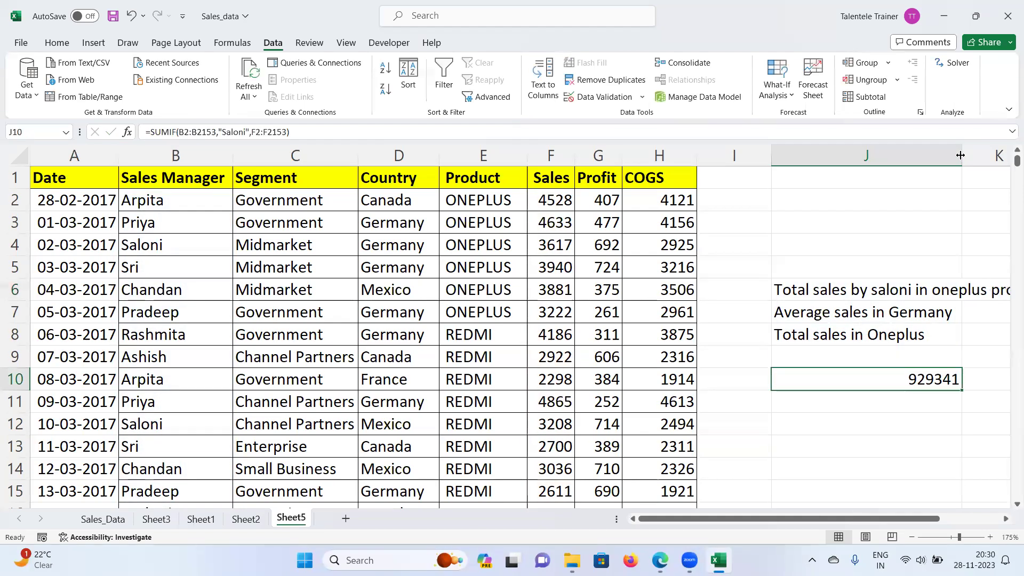
double_click(961, 155)
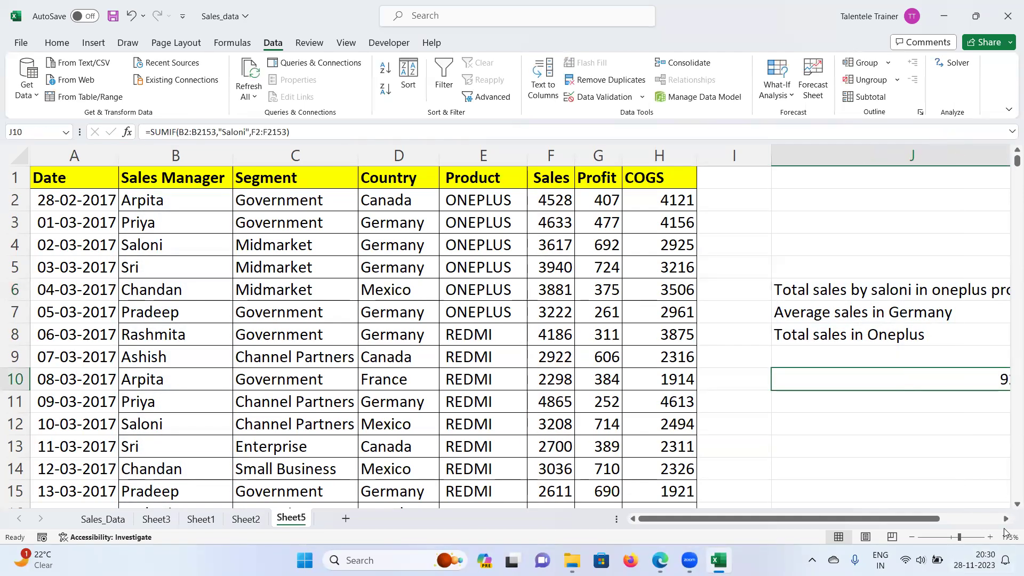
click(1006, 518)
click(1006, 518)
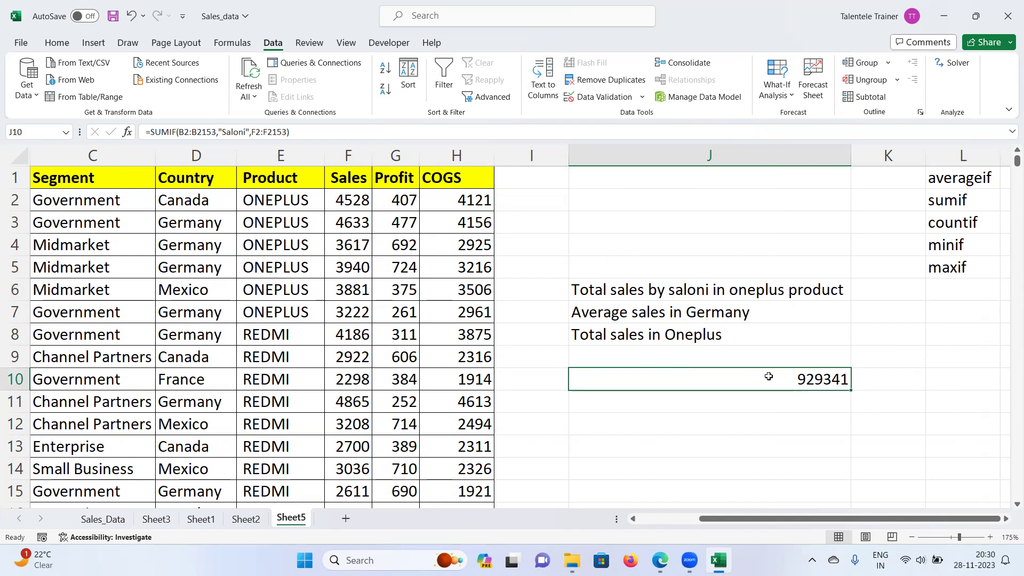
Step: Put averageifs in M1 by copying averageif from L1 and adding an s
drag(288, 131, 134, 131)
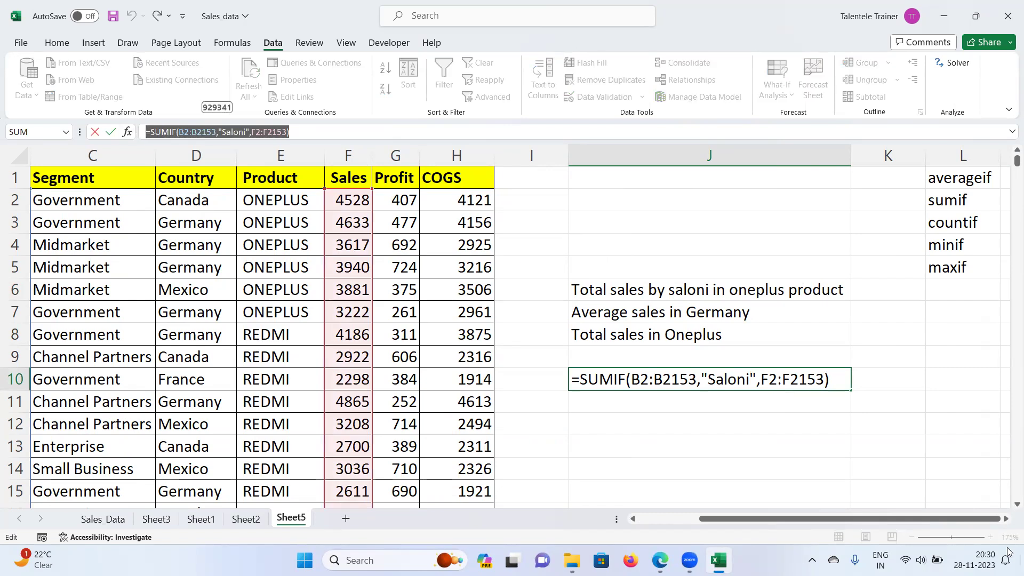
key(Escape)
click(1007, 520)
click(1007, 519)
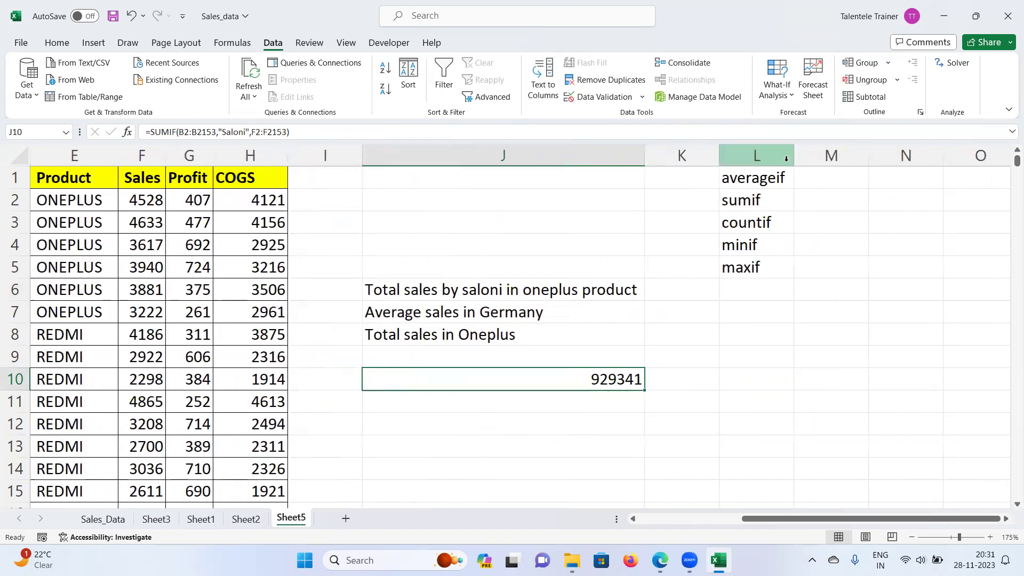
click(813, 181)
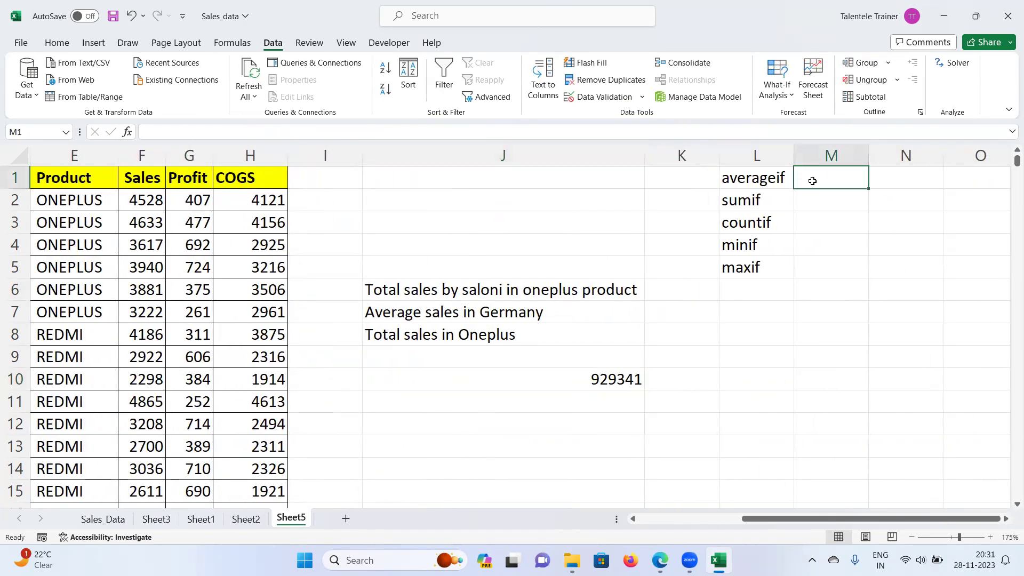
key(Left)
key(ctrl+c)
key(Right)
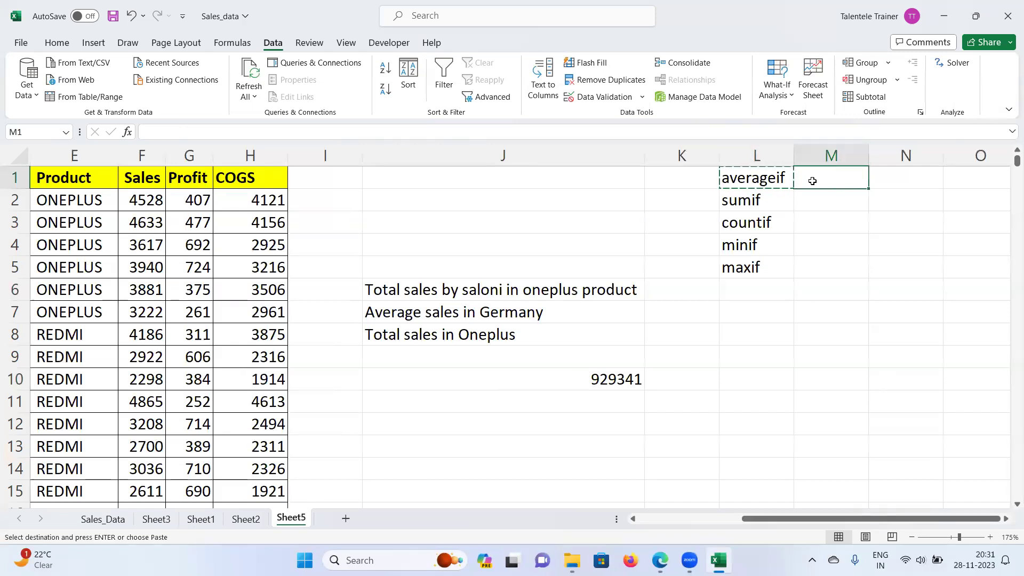
key(ctrl+v)
key(Escape)
double_click(812, 181)
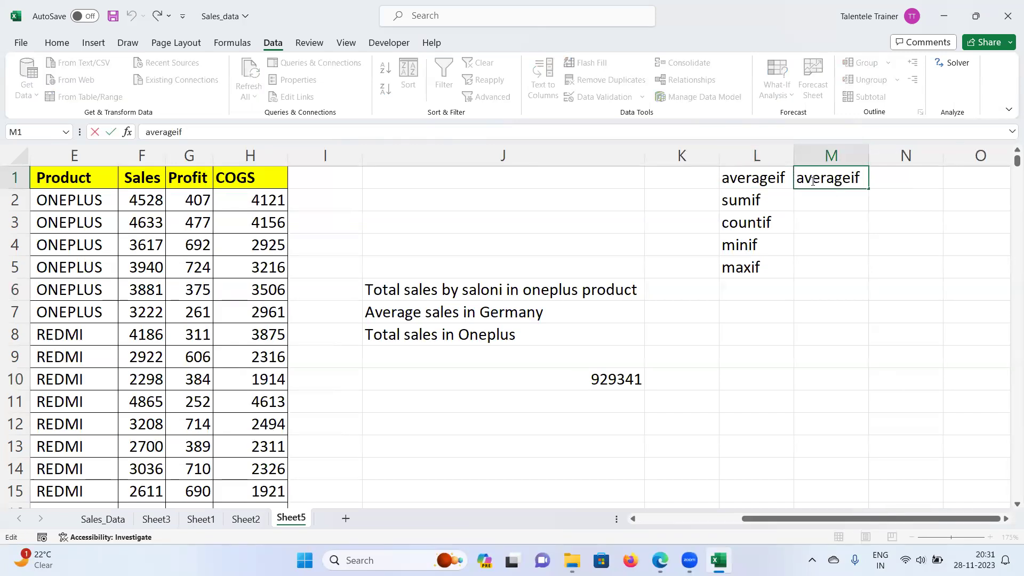
text(s)
key(Return)
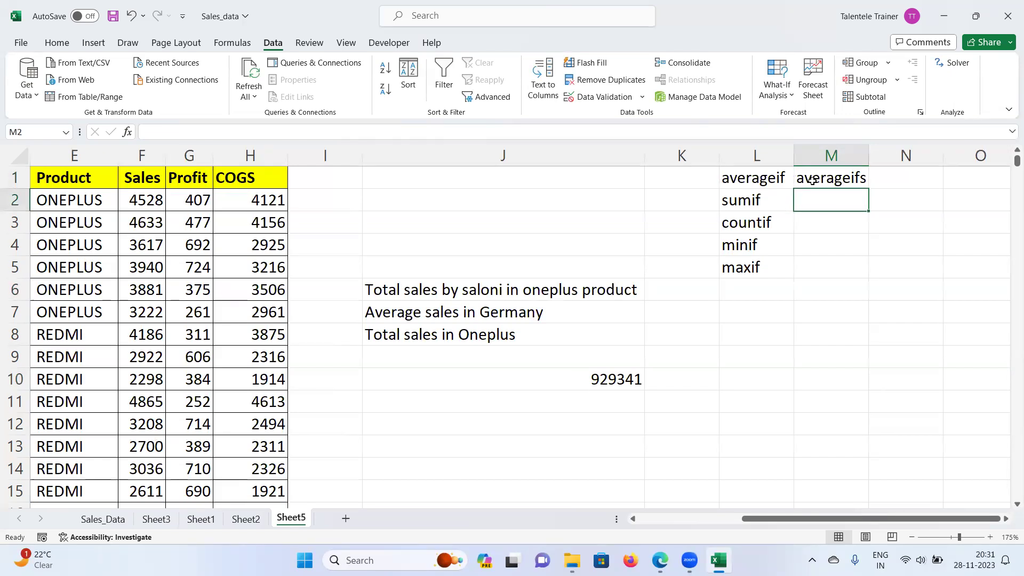
Step: Flash Fill M1:M5 with sumifs, countifs, minifs and maxifs and check each entry
key(shift+Down)
key(shift+Down)
key(shift+Down)
key(ctrl+e)
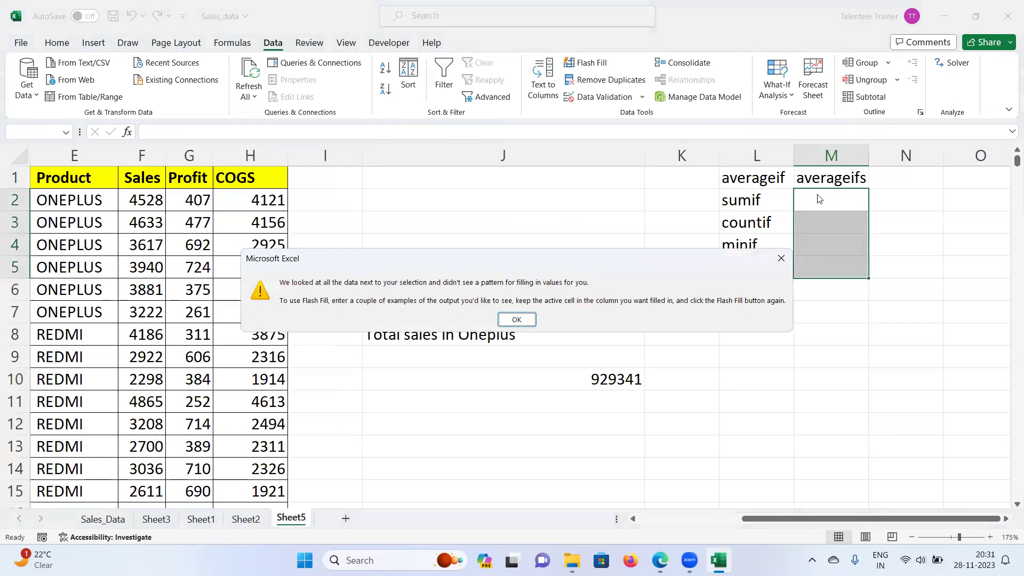
click(780, 258)
drag(802, 178, 827, 278)
key(ctrl+e)
click(909, 227)
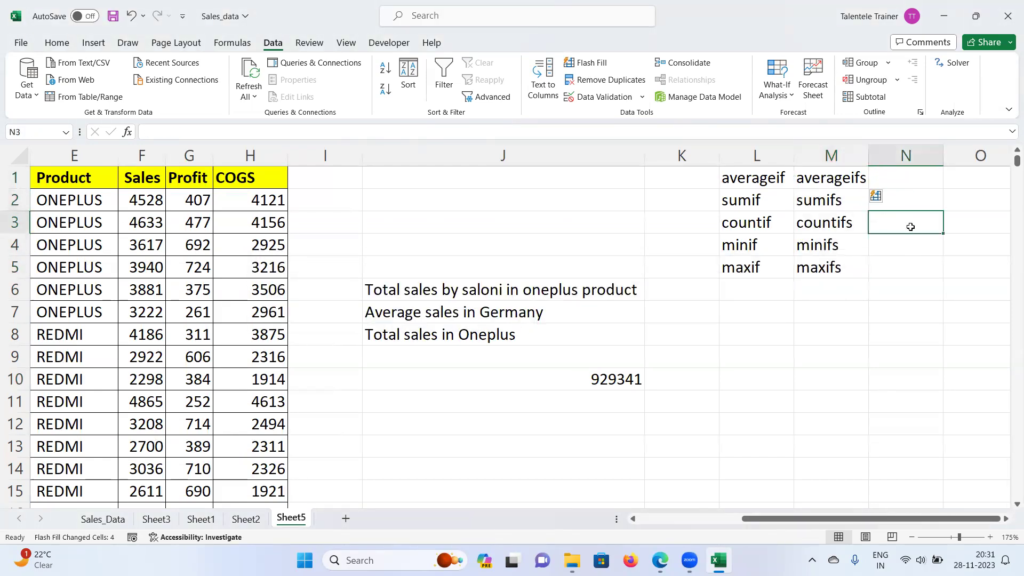
click(827, 204)
click(829, 226)
click(824, 244)
click(819, 272)
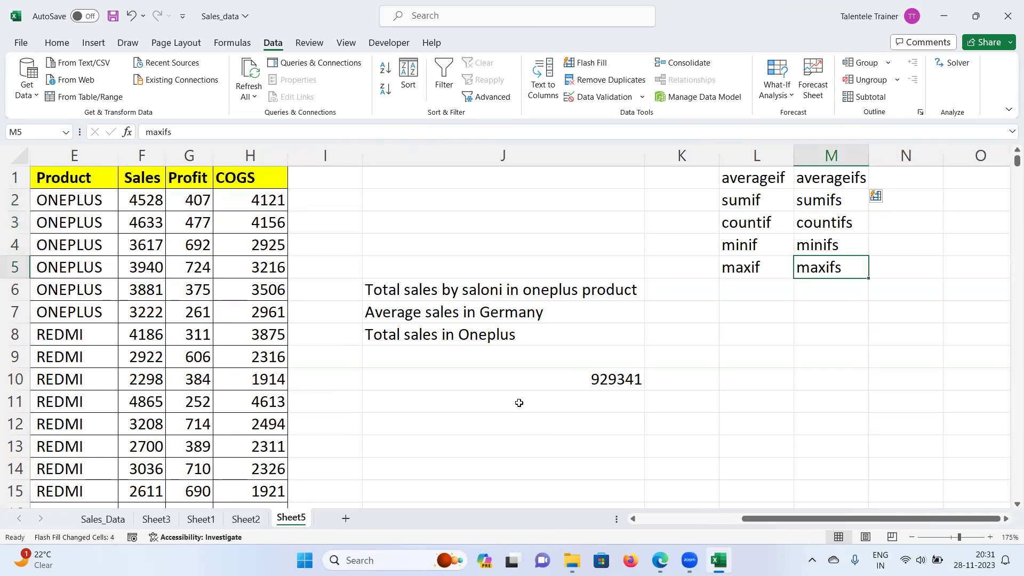
Step: Return to J10 to view its SUMIF formula
drag(855, 516, 808, 528)
click(779, 376)
drag(919, 520, 947, 523)
drag(907, 181, 903, 264)
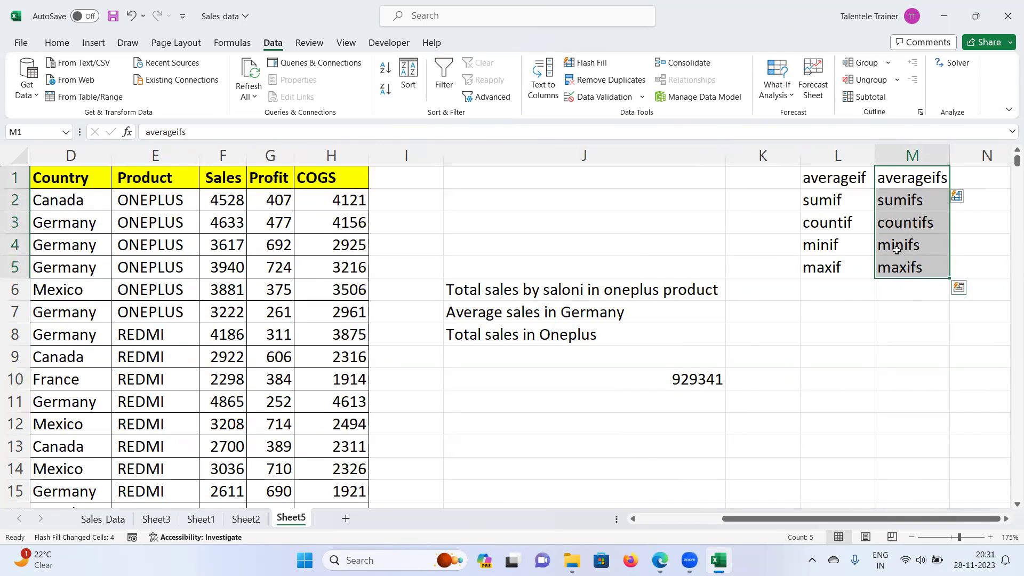
click(670, 384)
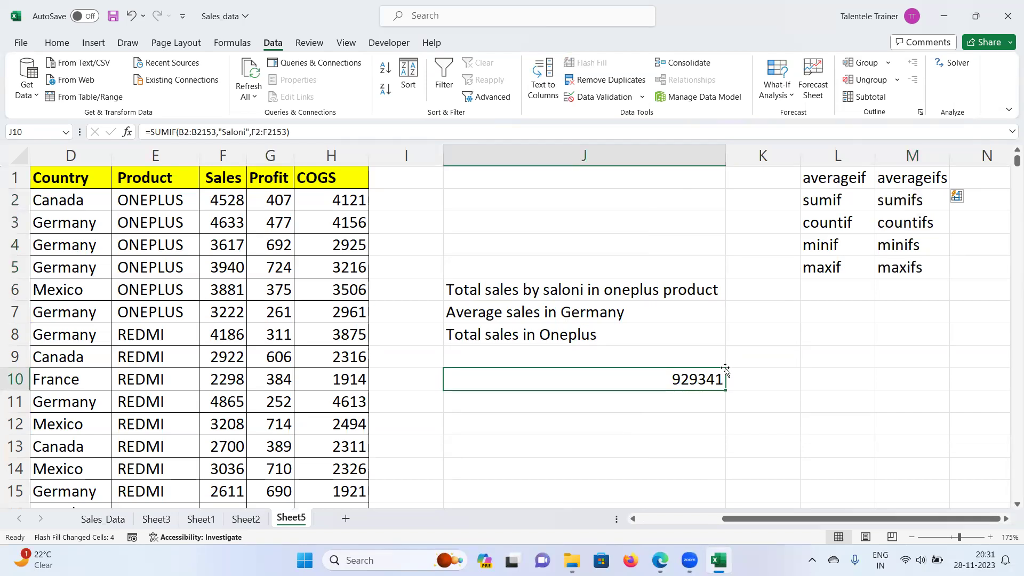
Step: Edit J10 and select the arguments B2:B2153,"Saloni",F2:F2153 inside SUMIF( )
drag(786, 520, 704, 525)
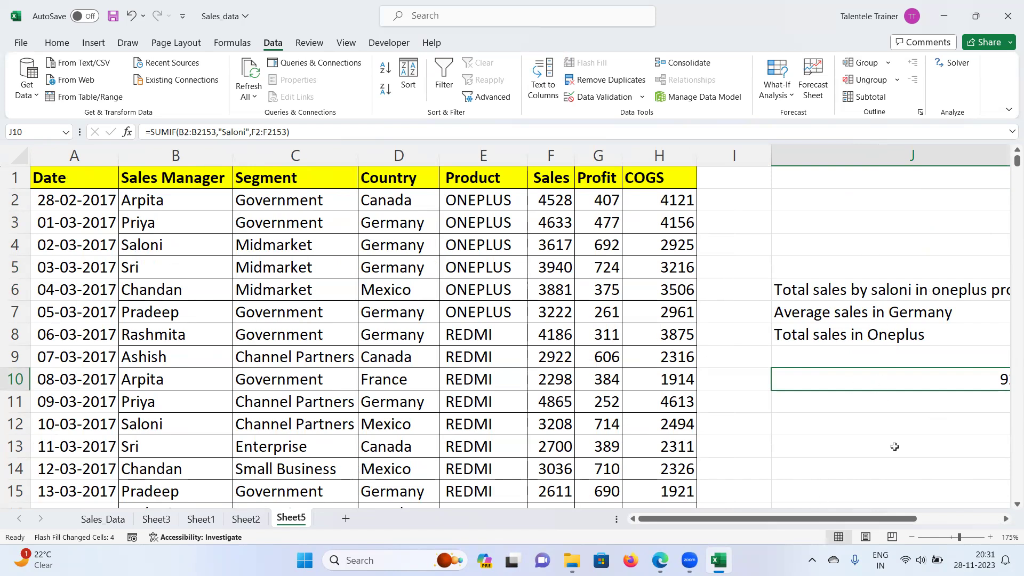
mouse_move(877, 524)
mouse_down()
mouse_move(913, 522)
mouse_move(877, 523)
mouse_up()
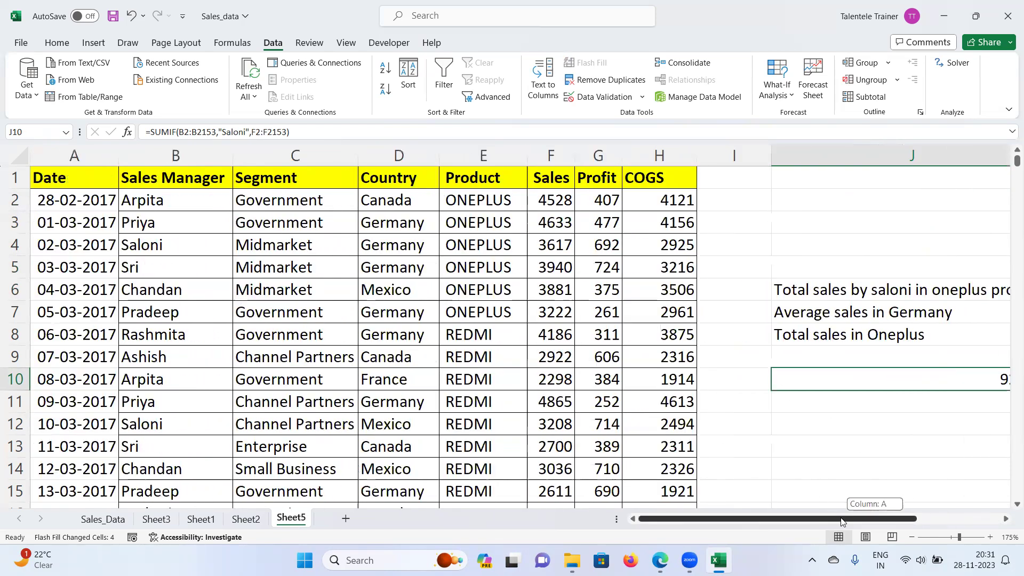
double_click(839, 374)
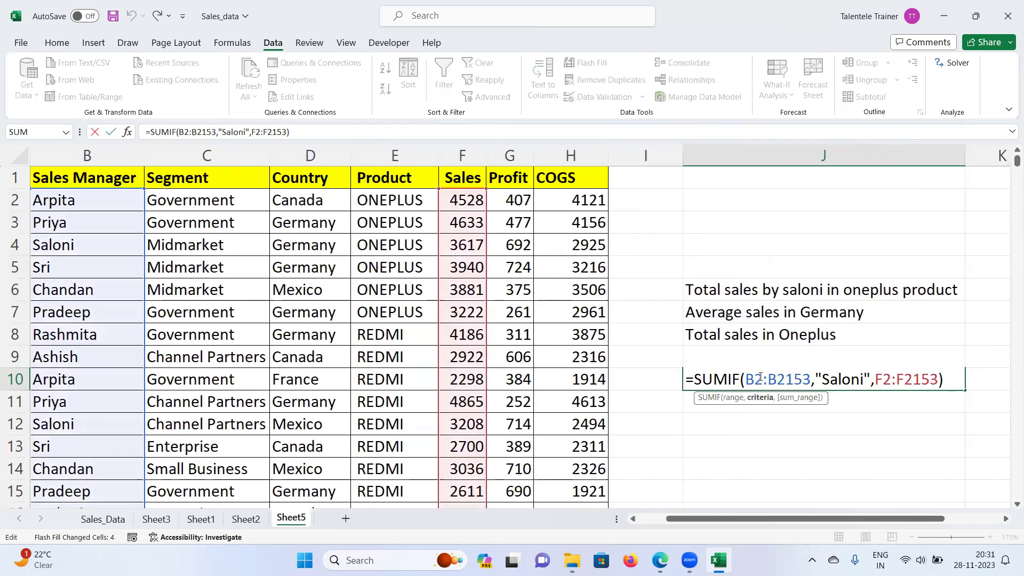
drag(746, 379, 955, 378)
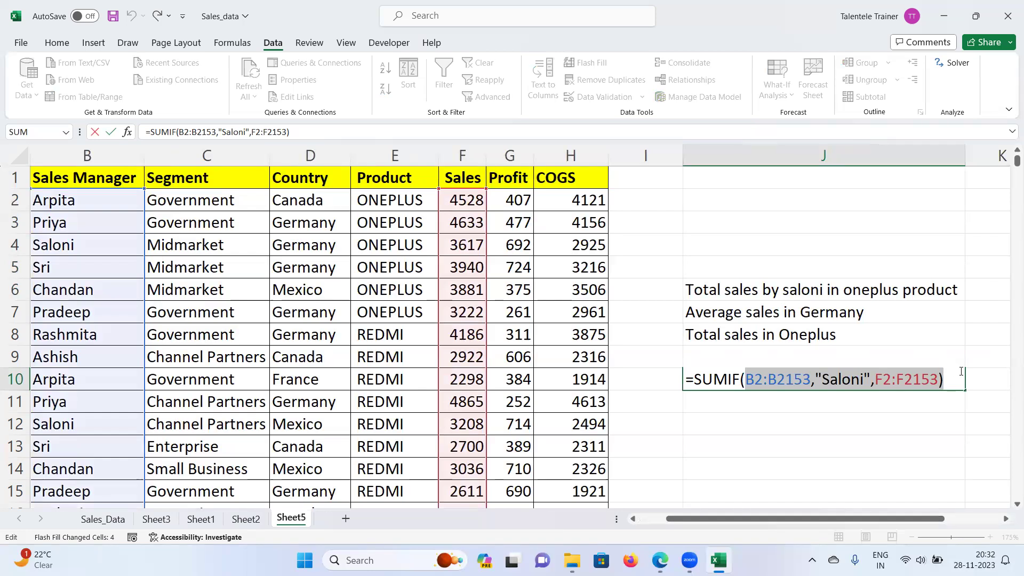
Step: Replace J10's arguments, starting with criteria range B2:B2153 and criterion "Saloni"
key(BackSpace)
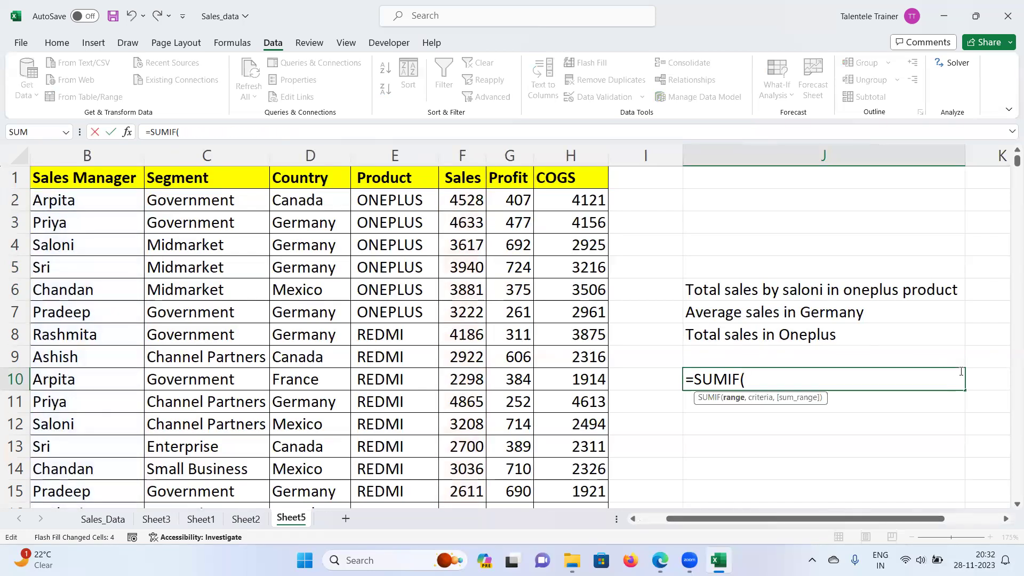
key(BackSpace)
drag(710, 526, 682, 525)
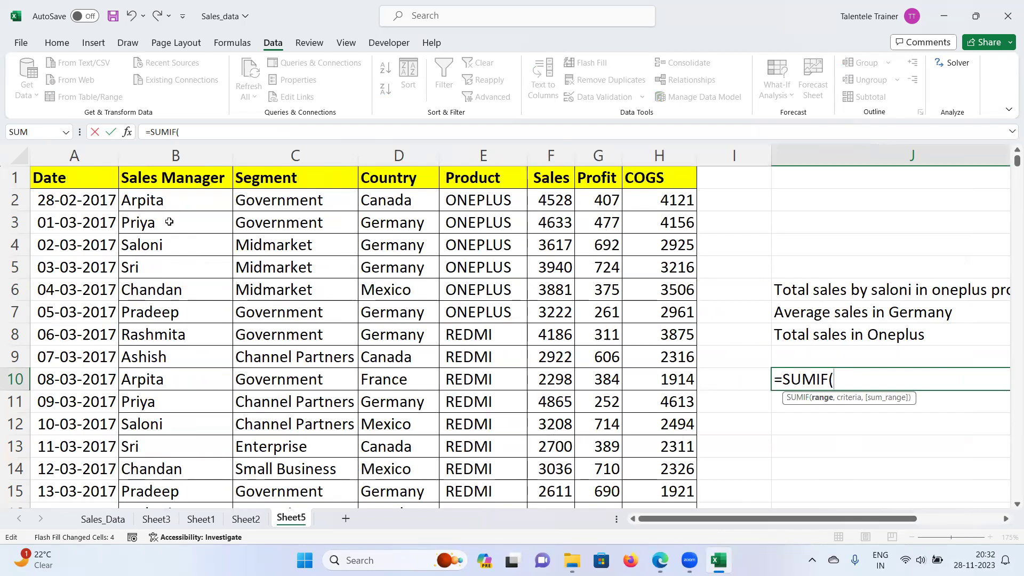
click(171, 199)
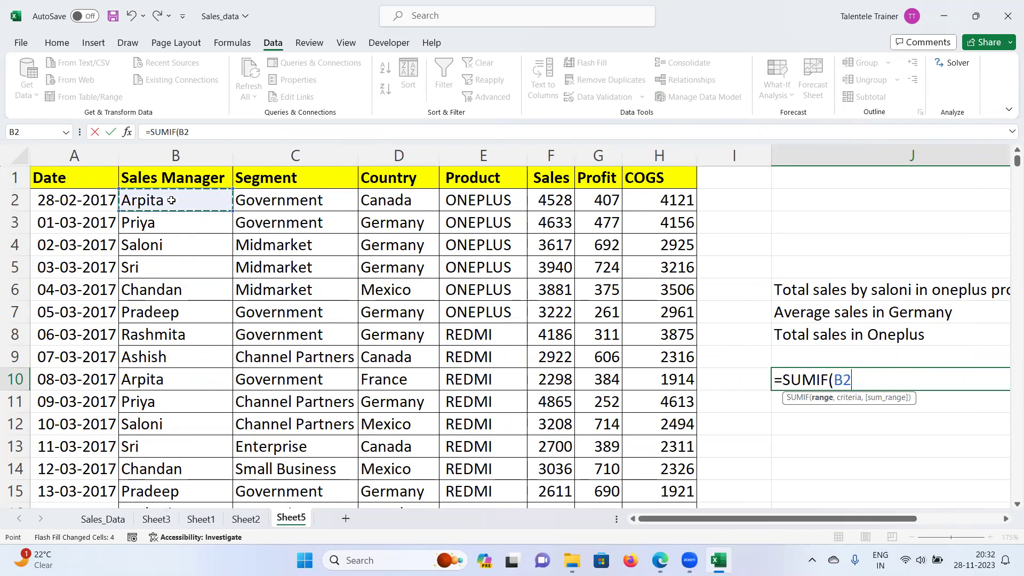
key(ctrl+shift+Down)
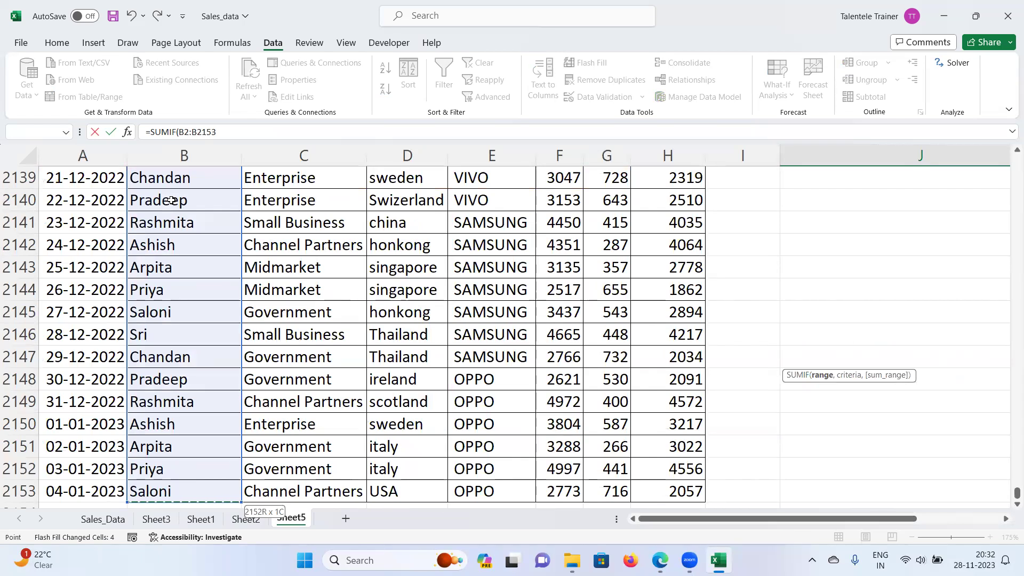
key(ctrl+BackSpace)
text(,"Sal)
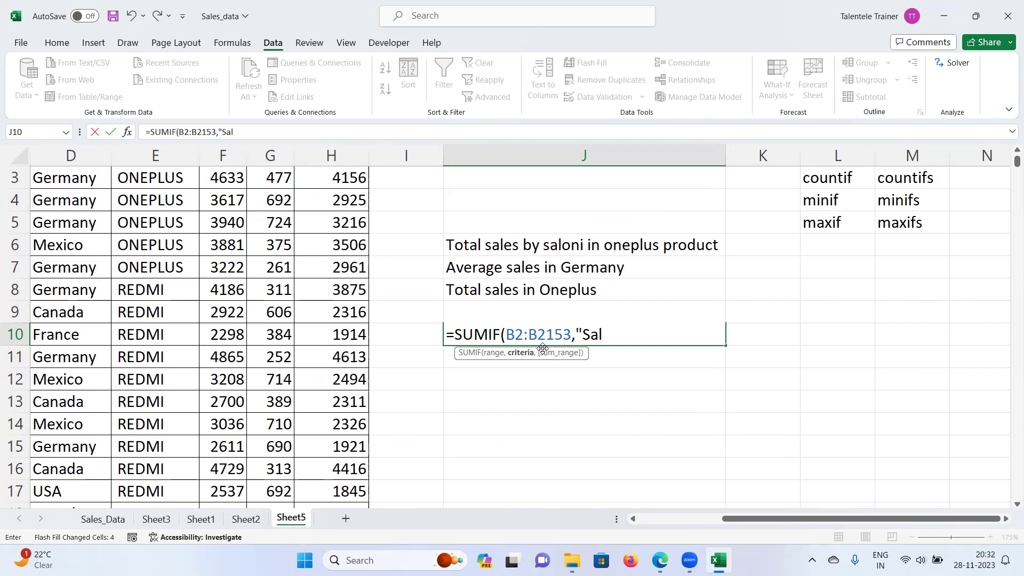
text(ni",)
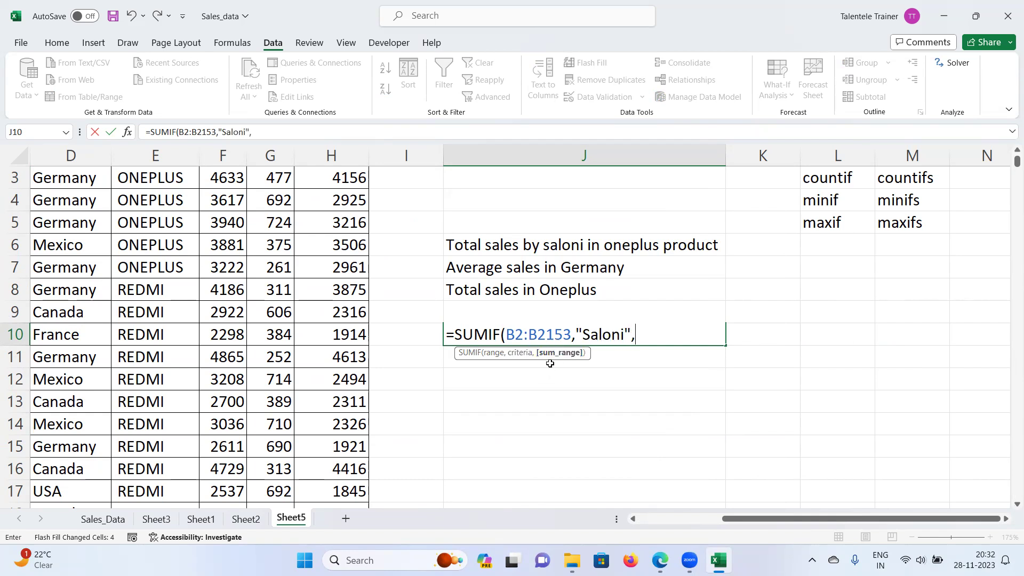
Step: Add sum range F2:F2153 and commit =SUMIF(B2:B2153,"Saloni",F2:F2153)
drag(785, 515, 725, 521)
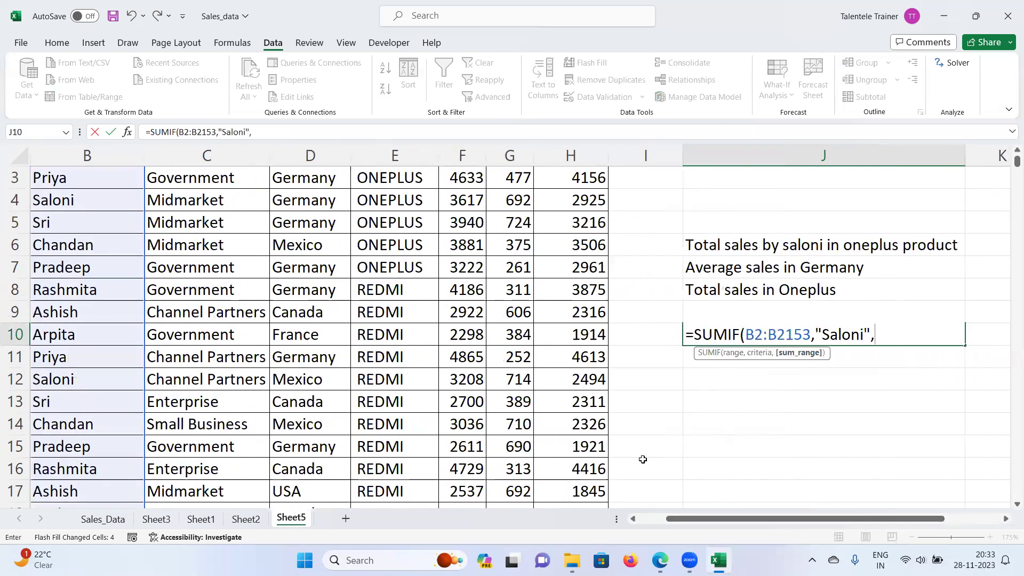
scroll(624, 359, up, 1)
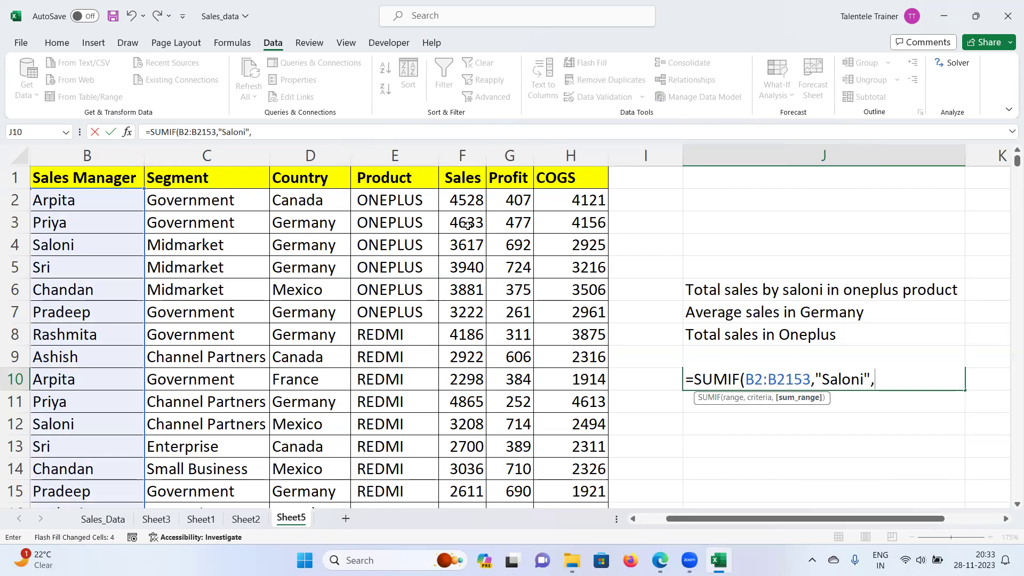
click(465, 200)
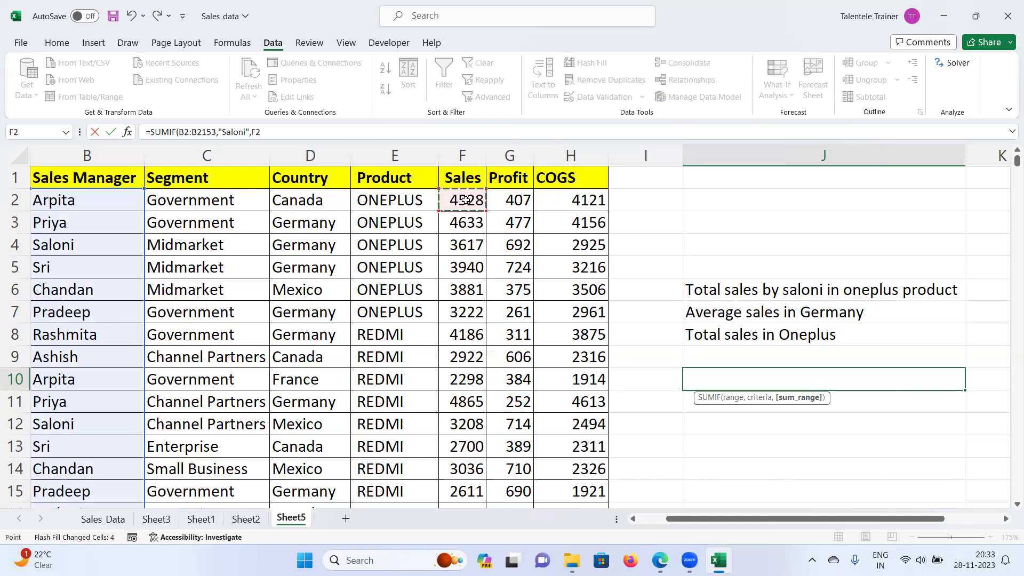
key(ctrl+shift+Down)
key(ctrl+BackSpace)
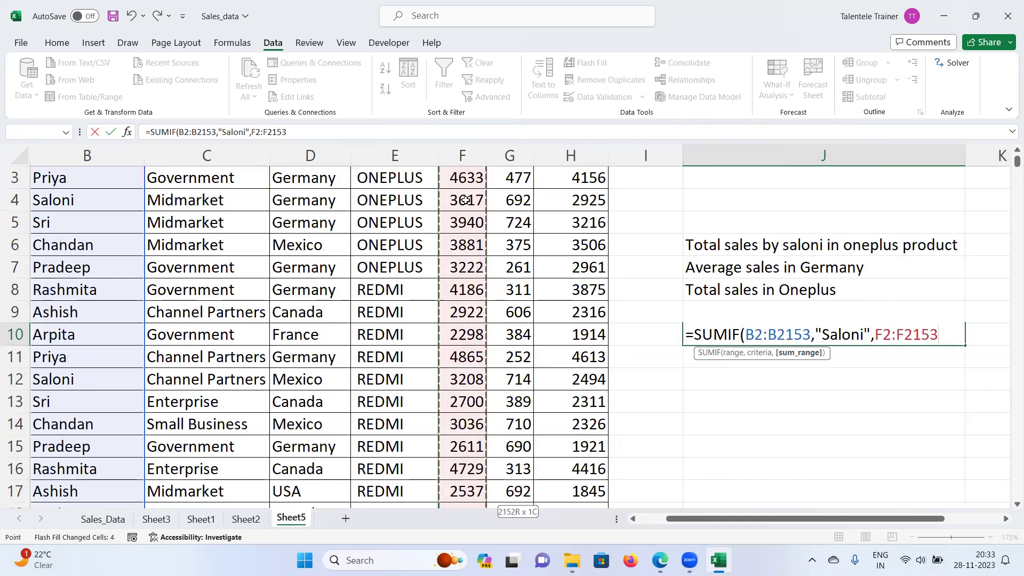
text())
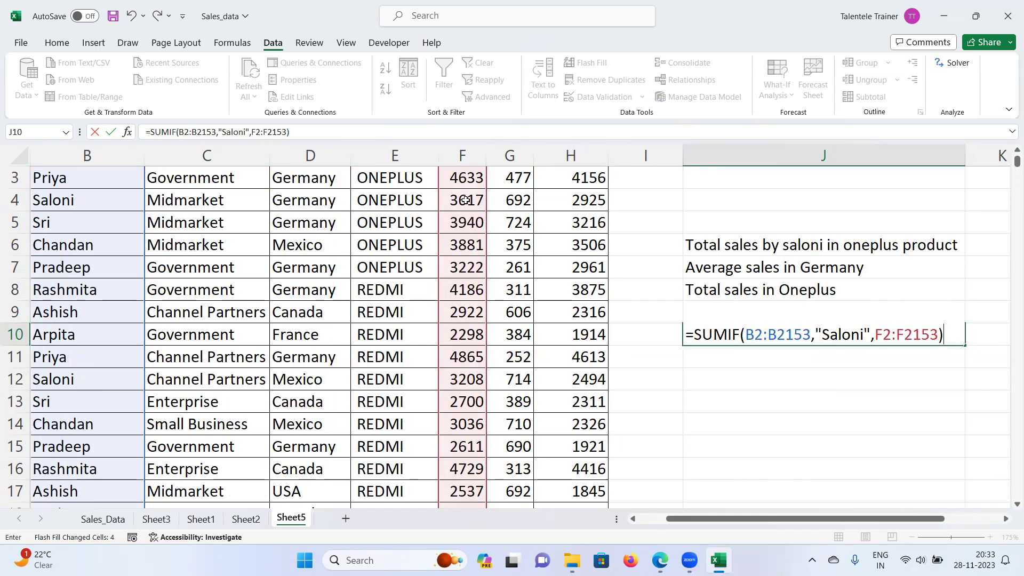
key(Return)
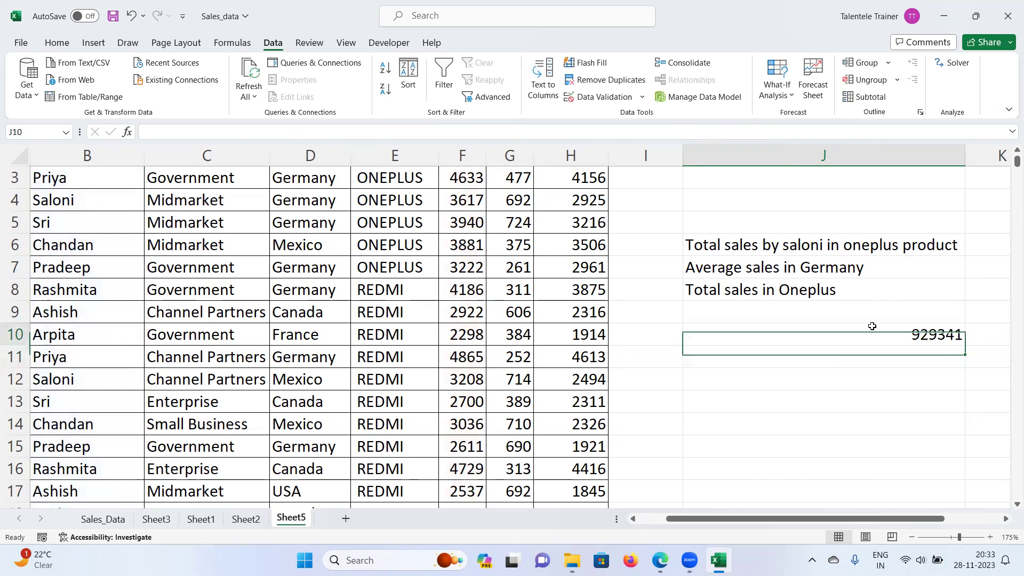
Step: Start a SUMIFS entry in J11, then cancel it
click(874, 329)
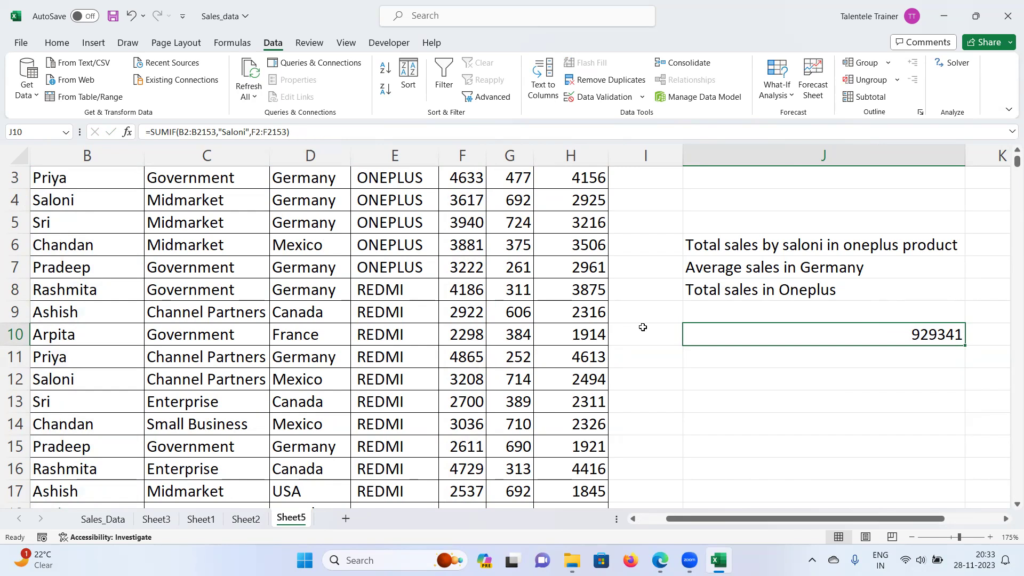
click(723, 355)
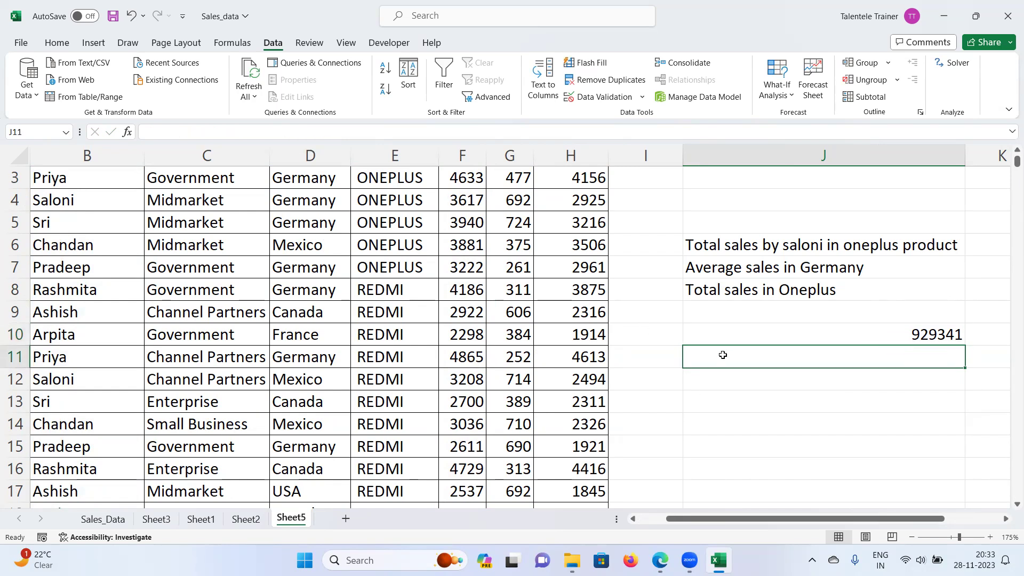
text(=)
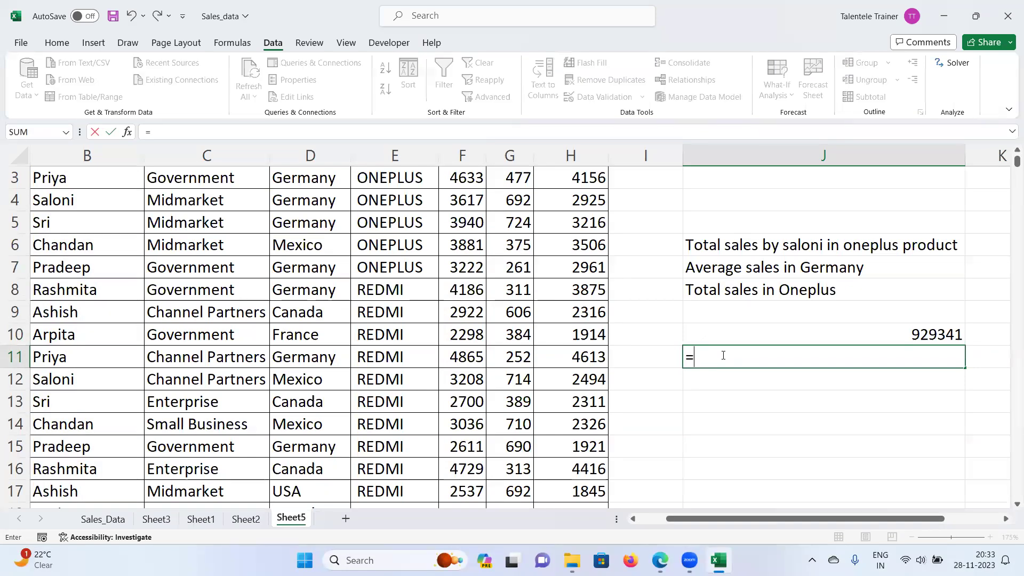
text(sumifs)
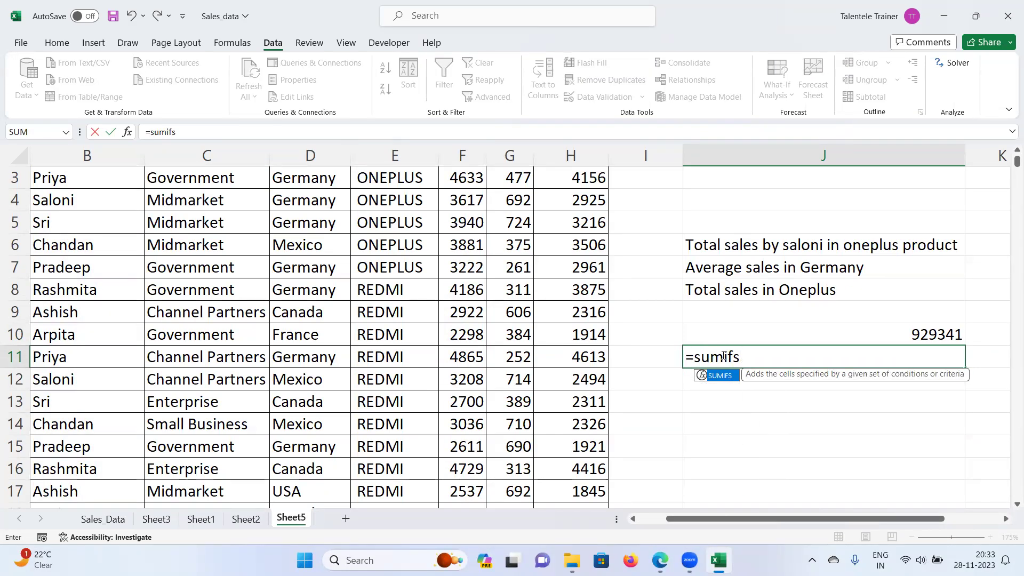
key(Tab)
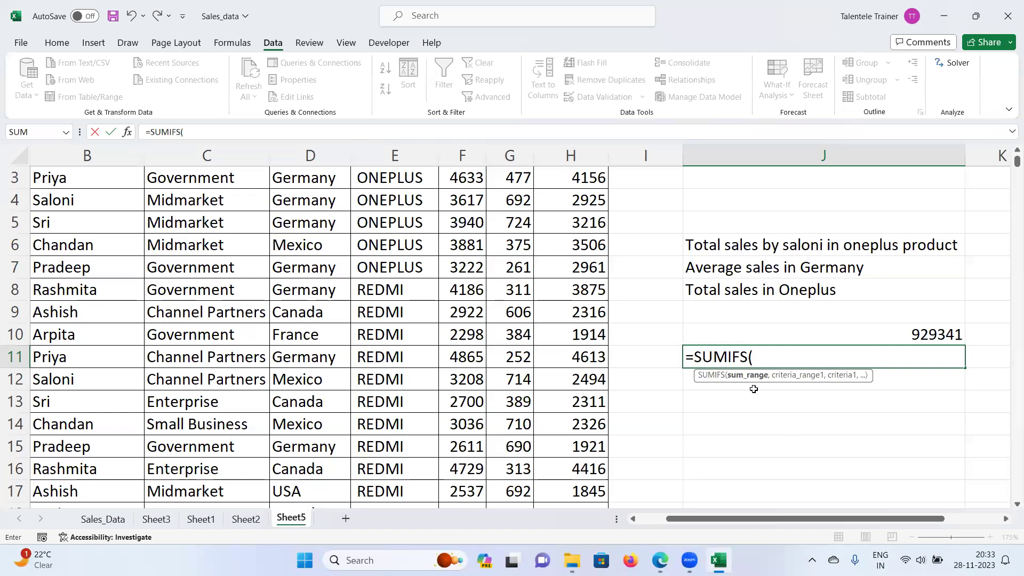
key(Escape)
click(877, 333)
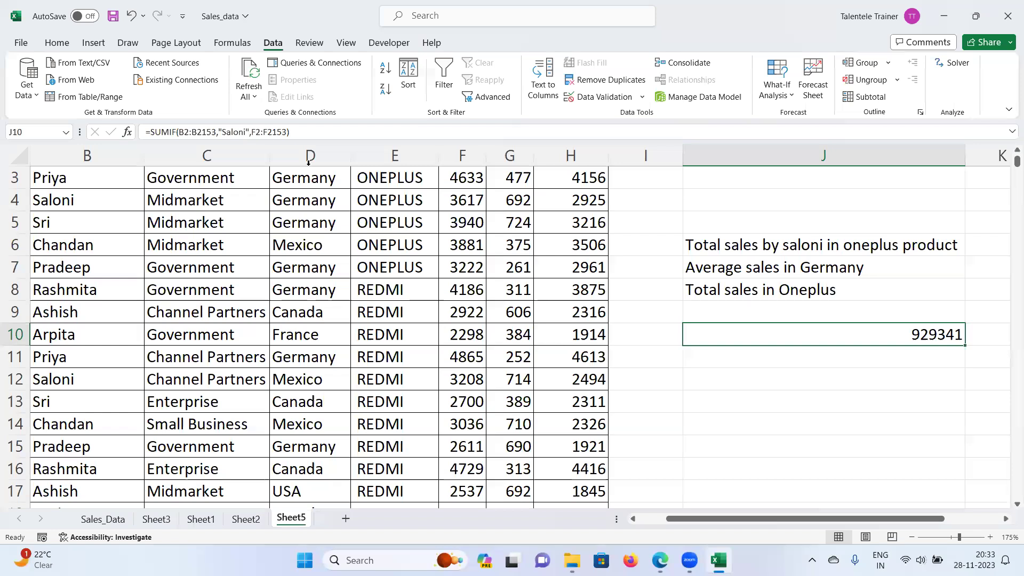
Step: Begin =SUMIFS( in J11 with sum range F2:F2153, then abandon the unfinished entry
click(708, 361)
text(=)
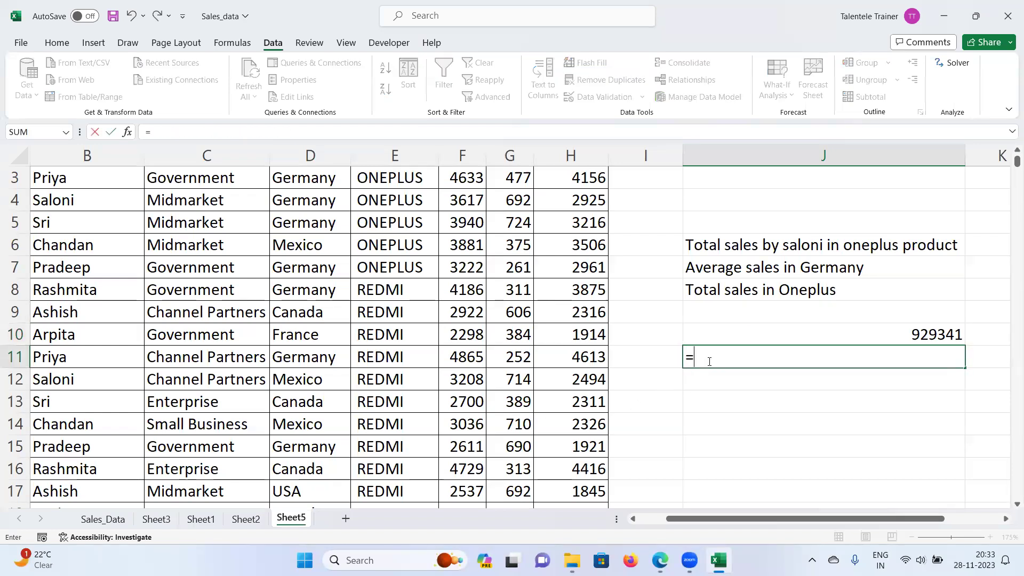
text(sum)
key(BackSpace)
key(BackSpace)
key(BackSpace)
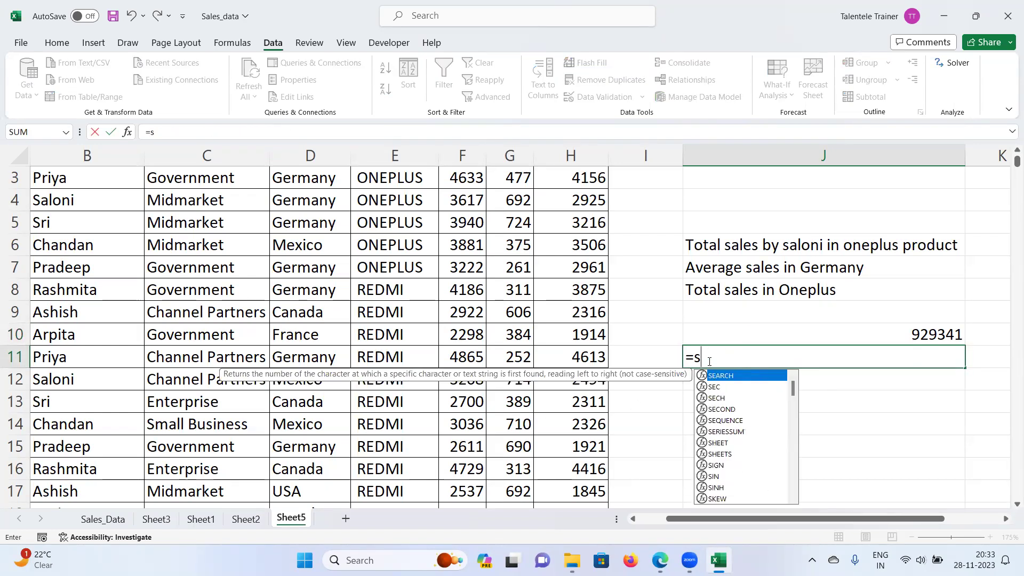
text(SUM)
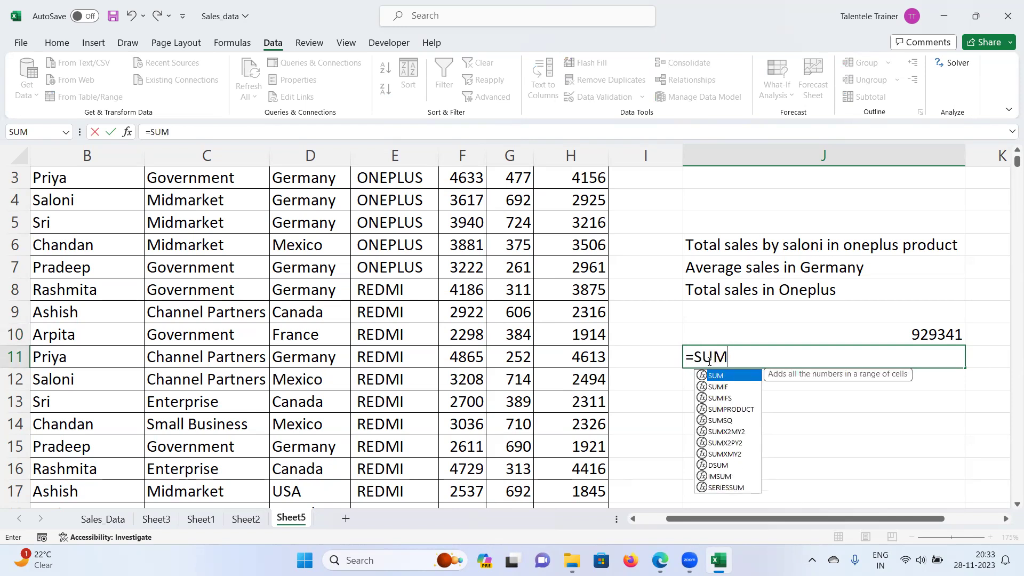
text(IFS()
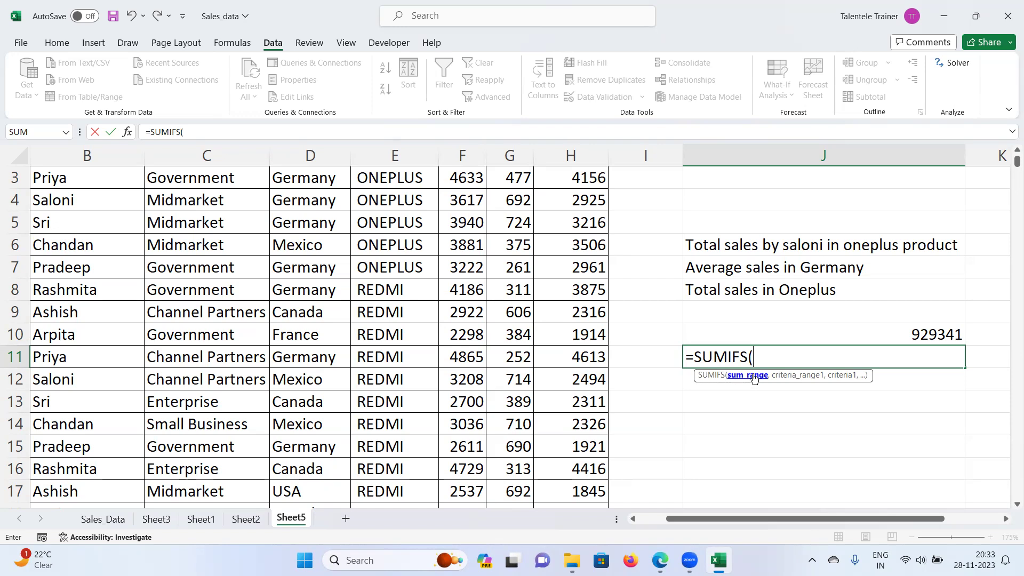
scroll(540, 314, up, 1)
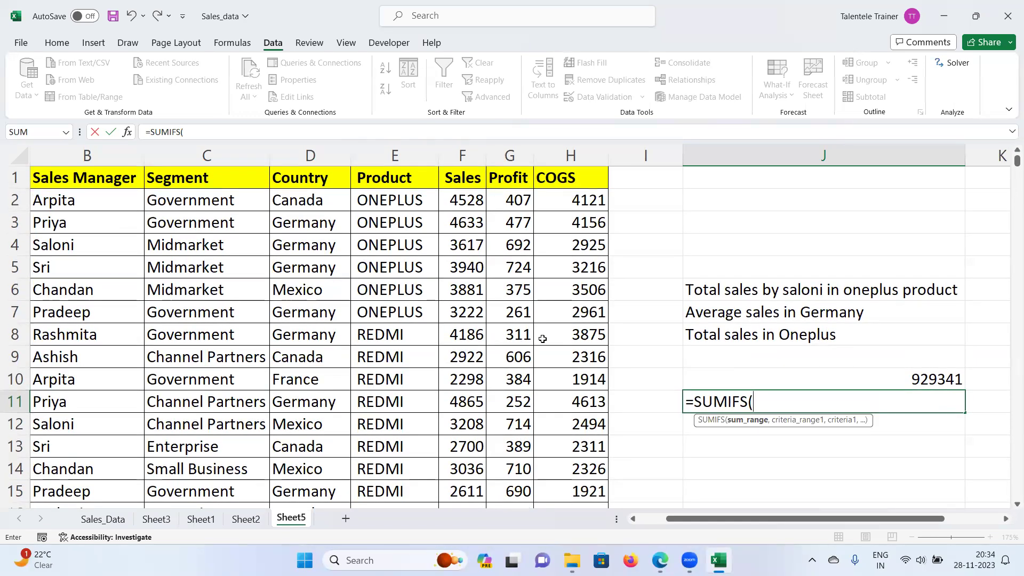
click(422, 90)
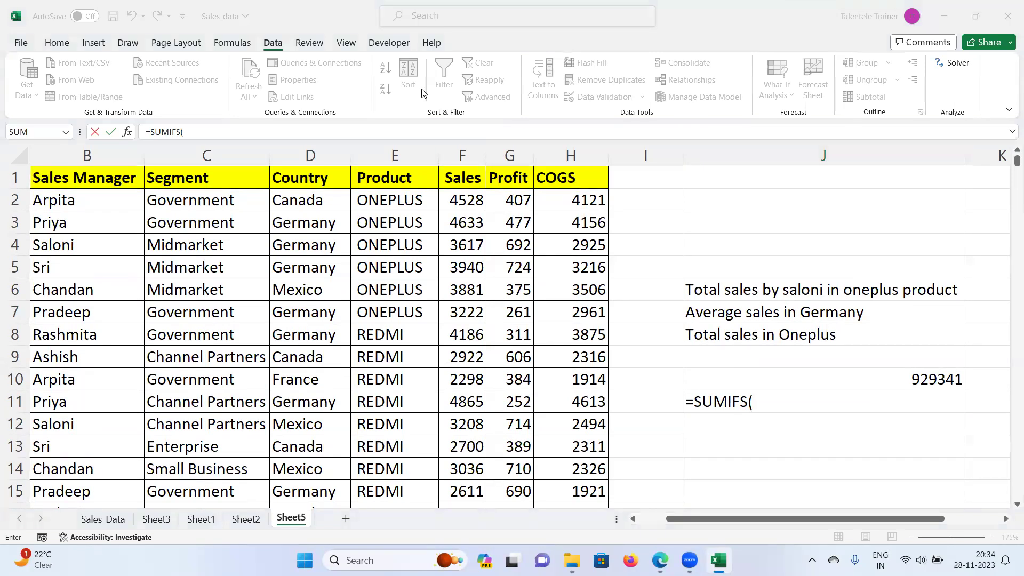
click(468, 198)
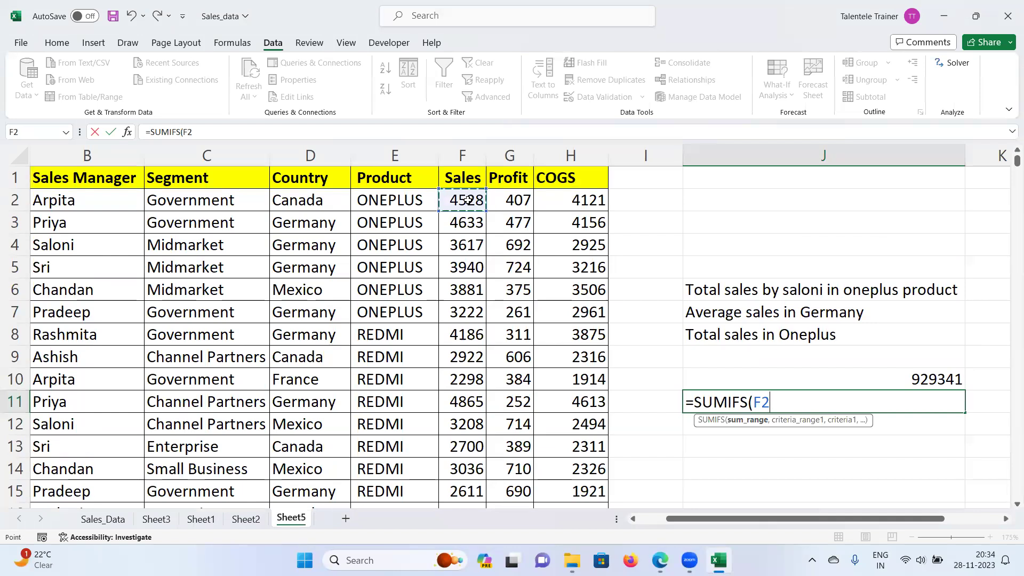
key(ctrl+shift+Down)
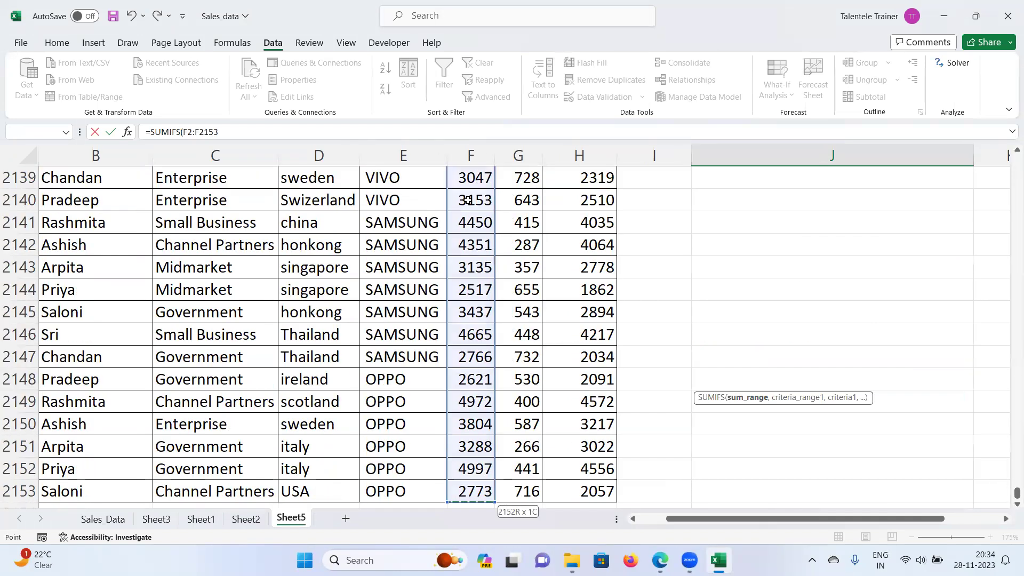
key(ctrl+BackSpace)
text(,)
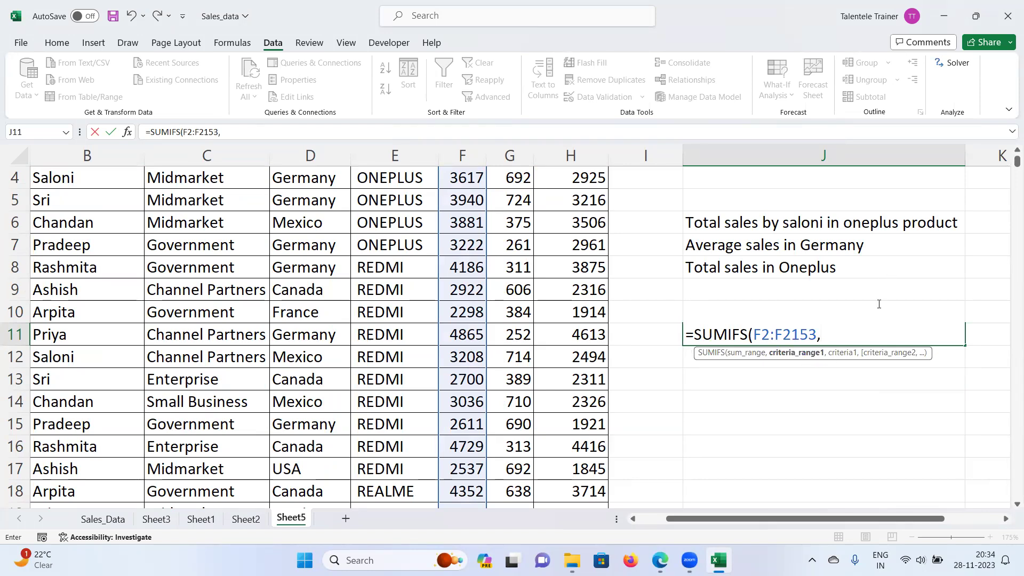
scroll(879, 304, up, 1)
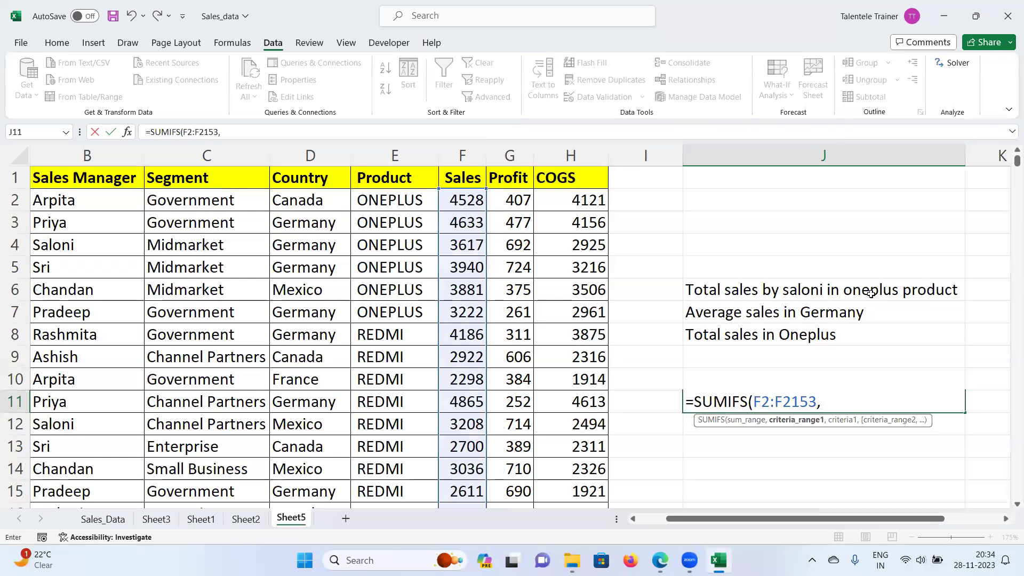
key(Escape)
Step: Copy the label 'Total sales by saloni in oneplus product' from J6 into J9
double_click(826, 291)
drag(824, 290, 957, 288)
click(850, 328)
click(752, 291)
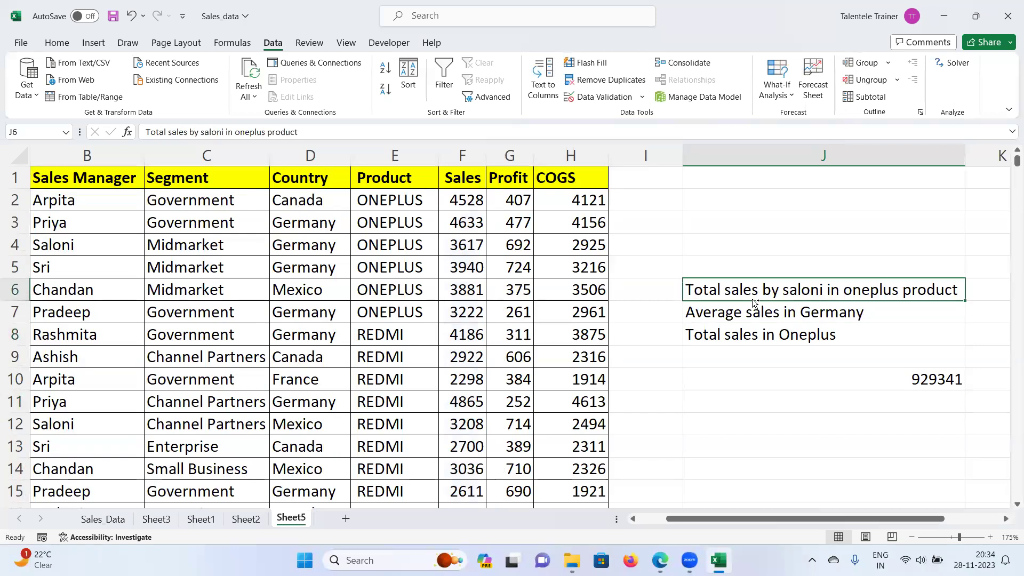
key(ctrl+c)
click(720, 341)
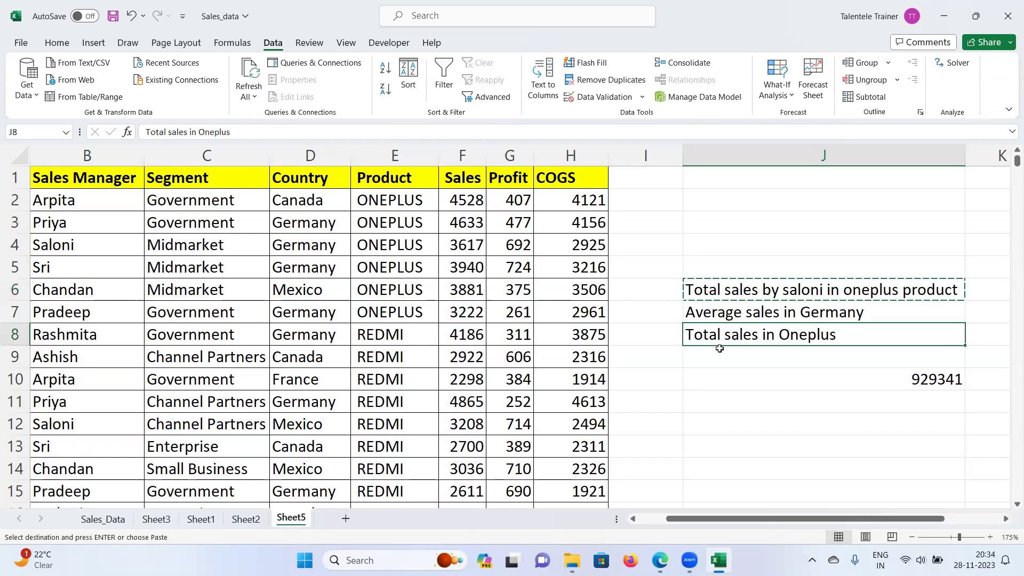
click(719, 349)
key(ctrl+v)
Step: Delete 'in oneplus product' from J6, leaving Total sales by saloni
double_click(820, 291)
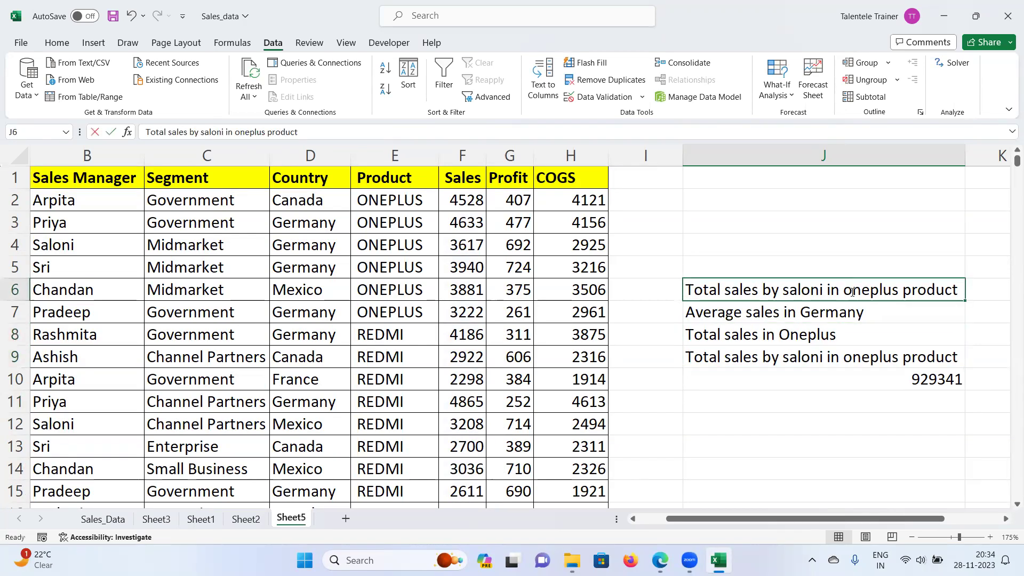
drag(824, 290, 972, 284)
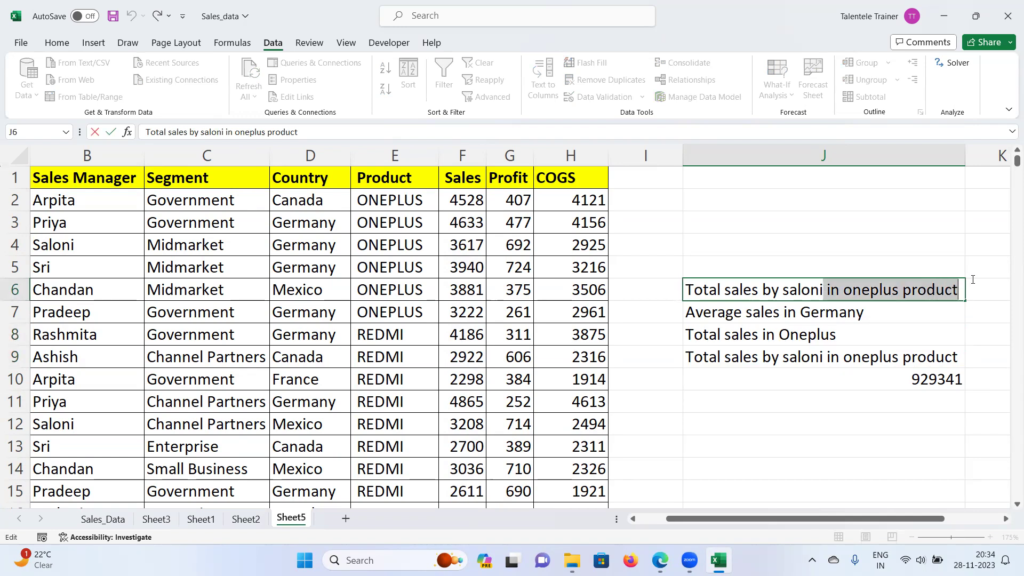
key(Delete)
click(768, 401)
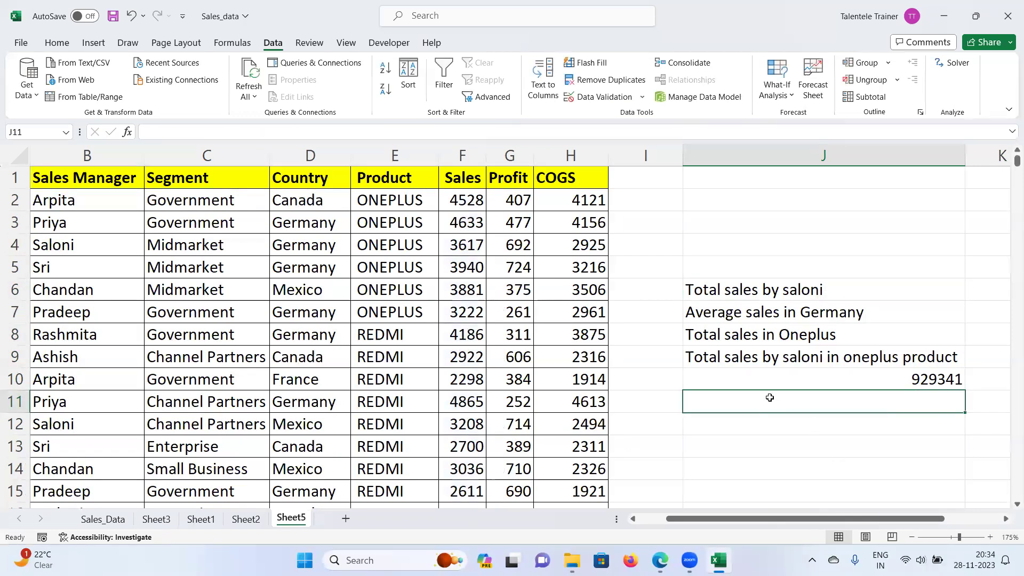
Step: Enter =SUMIFS(F2:F2153,B2:B2153,"Saloni") in J11 to total Saloni's sales
text(=SUMID)
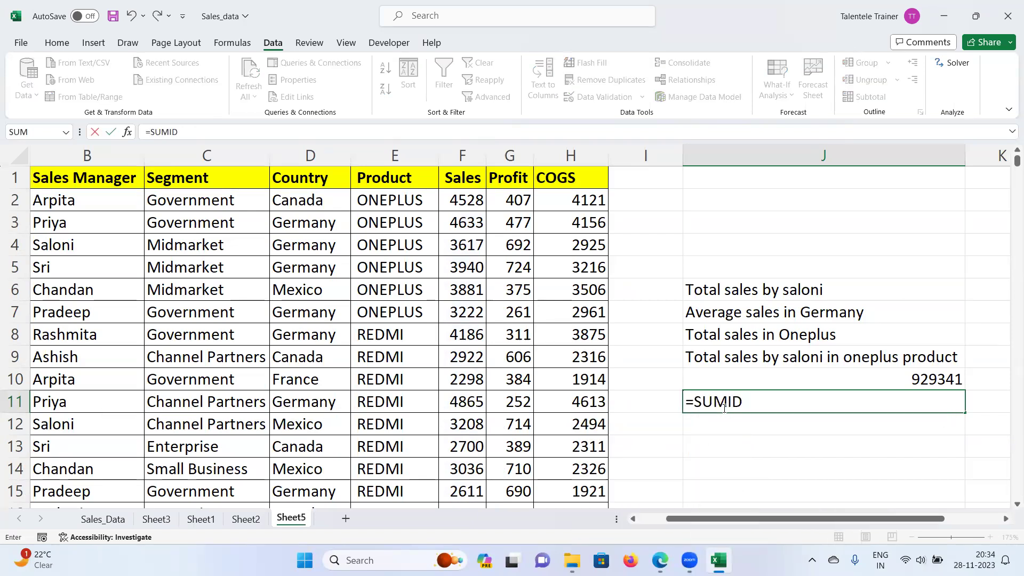
key(BackSpace)
text(FS()
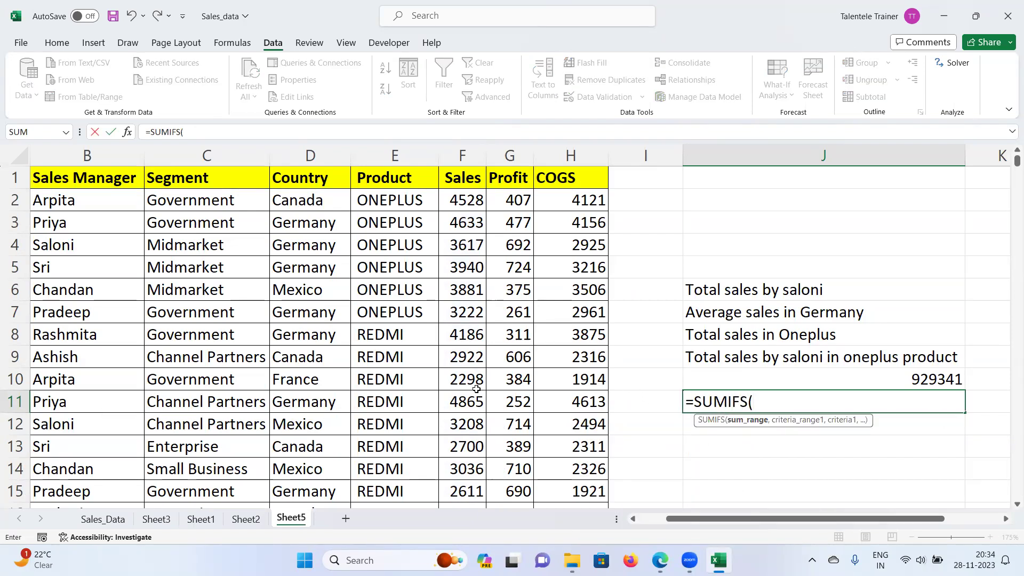
click(471, 203)
key(ctrl+shift+Down)
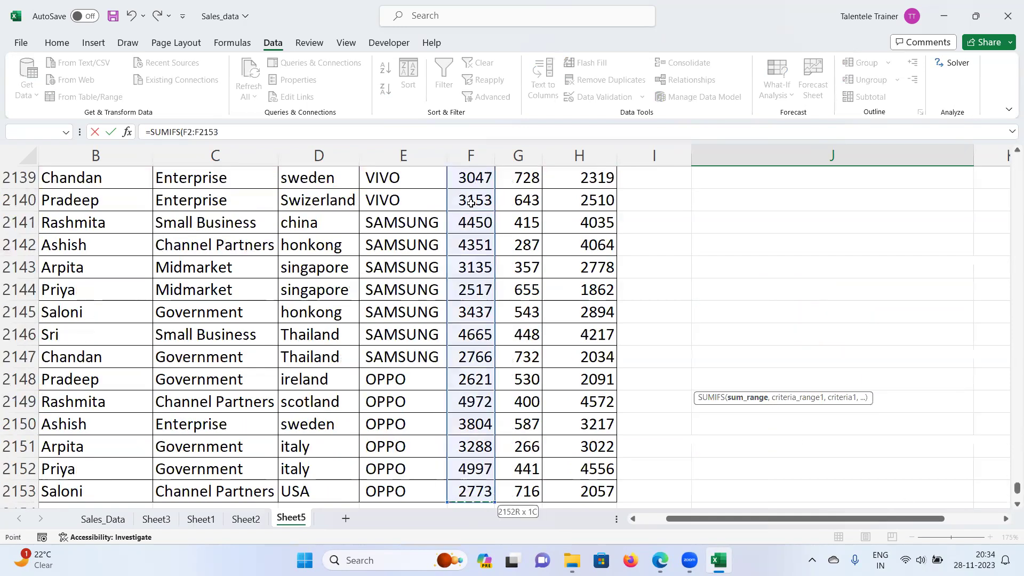
key(ctrl+BackSpace)
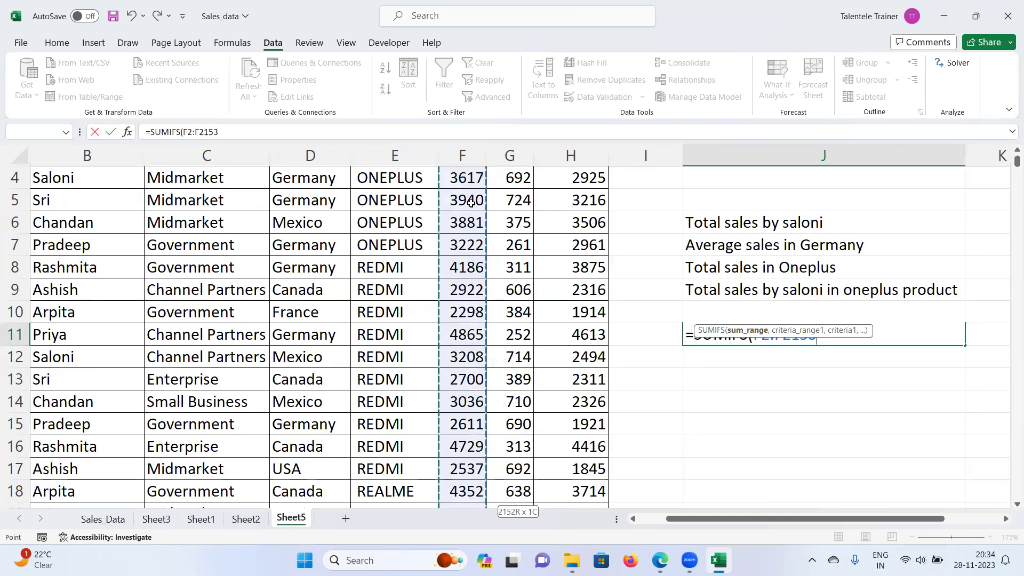
text(,)
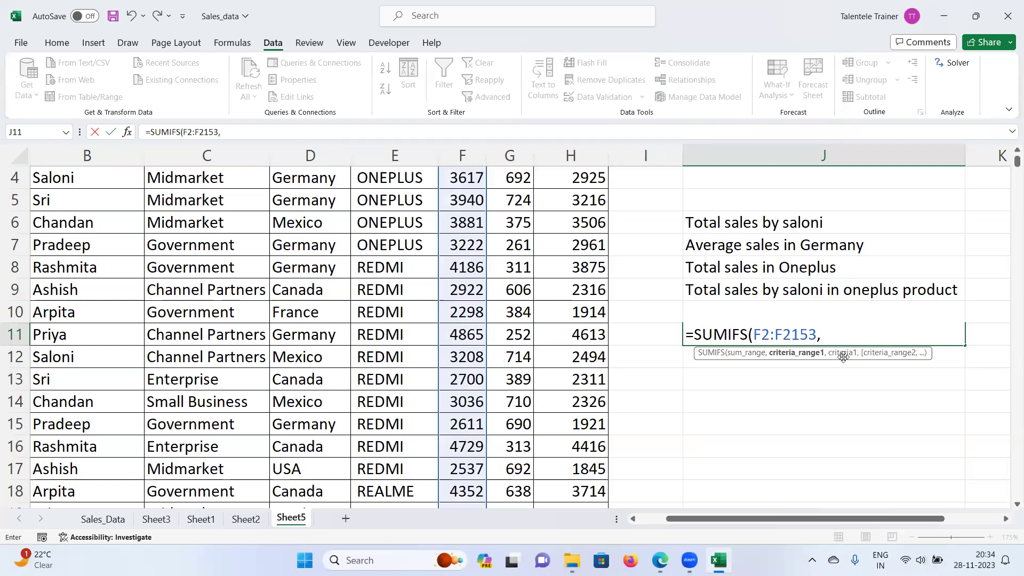
scroll(331, 354, up, 1)
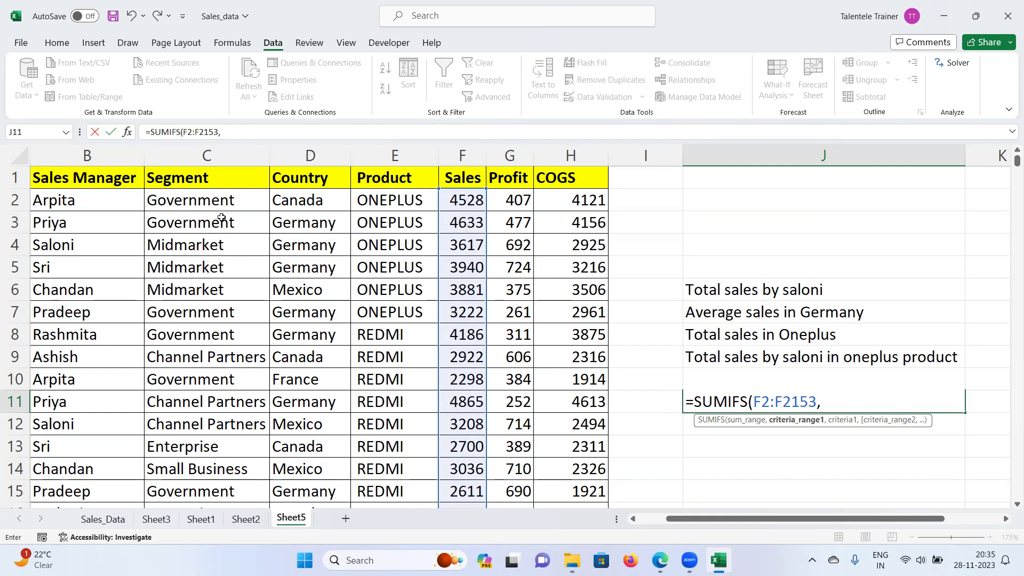
click(80, 199)
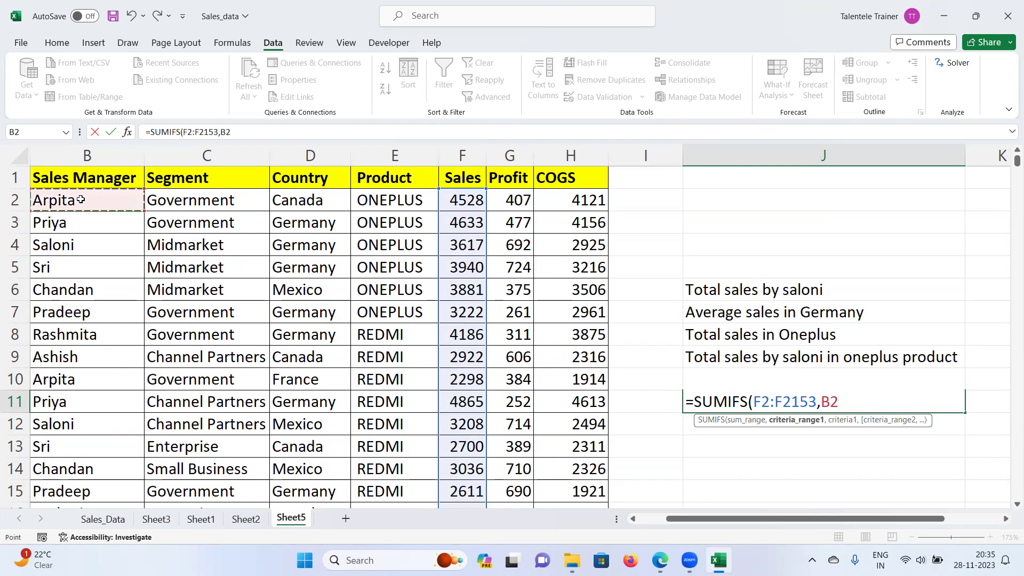
key(ctrl+shift+Down)
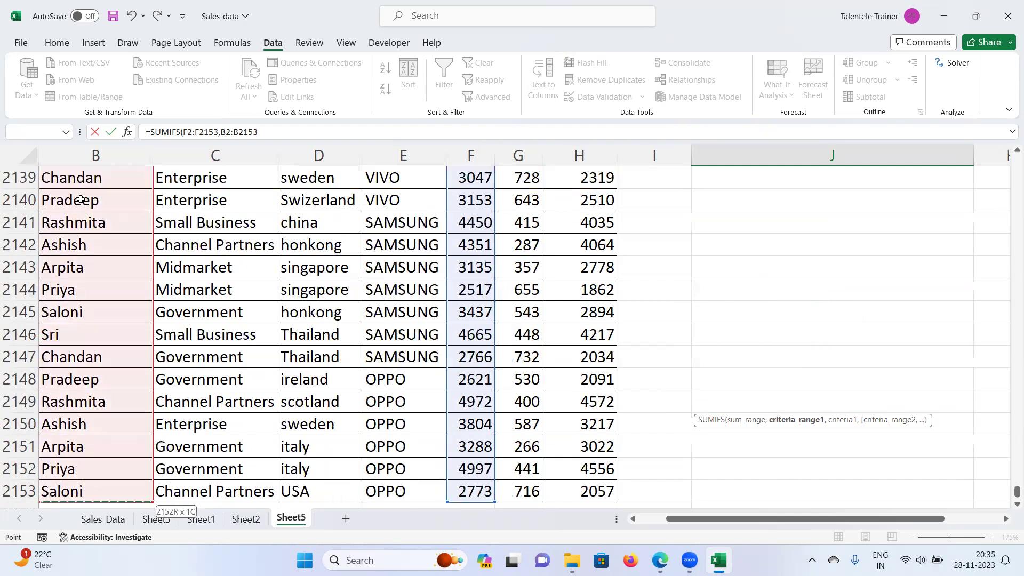
text(,)
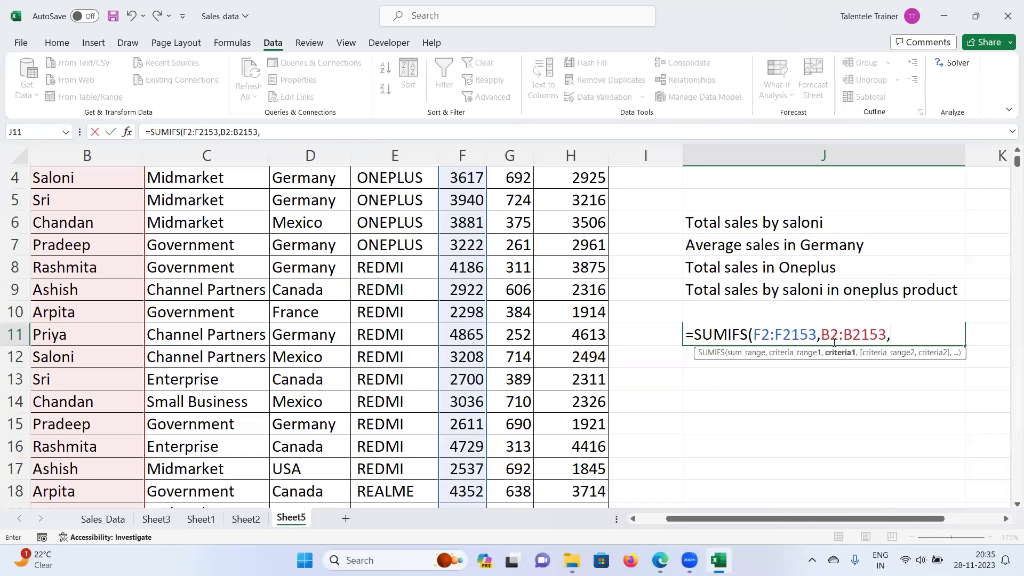
text("Saloni)
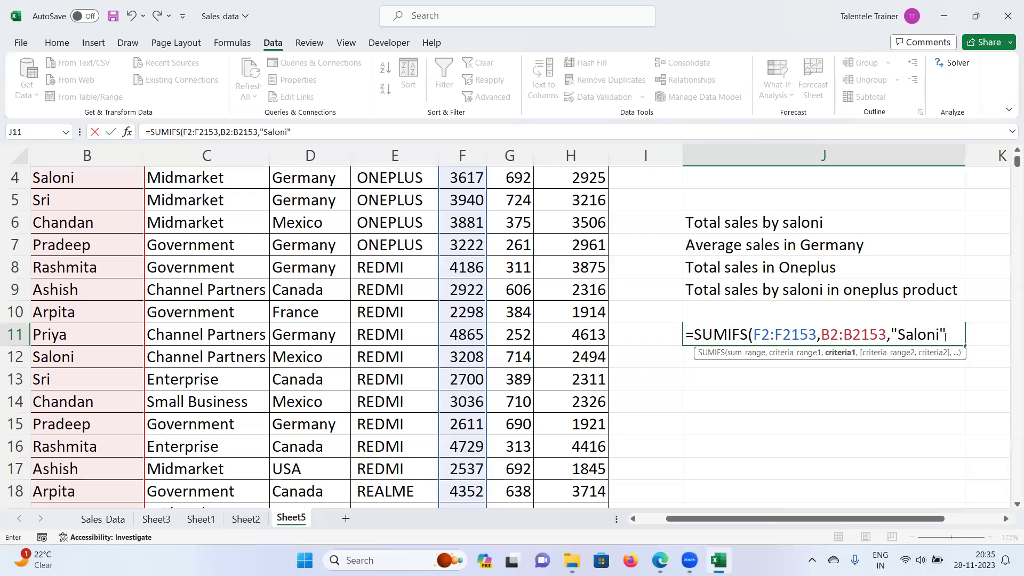
text())
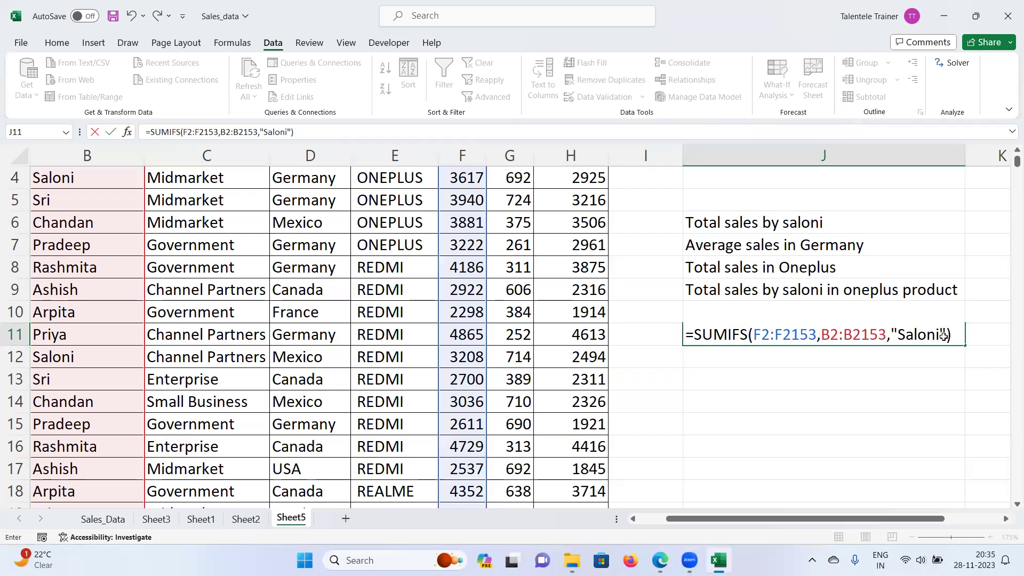
key(Return)
Step: Compare J11's SUMIFS result of 929341 against the SUMIF formula in J10
click(930, 333)
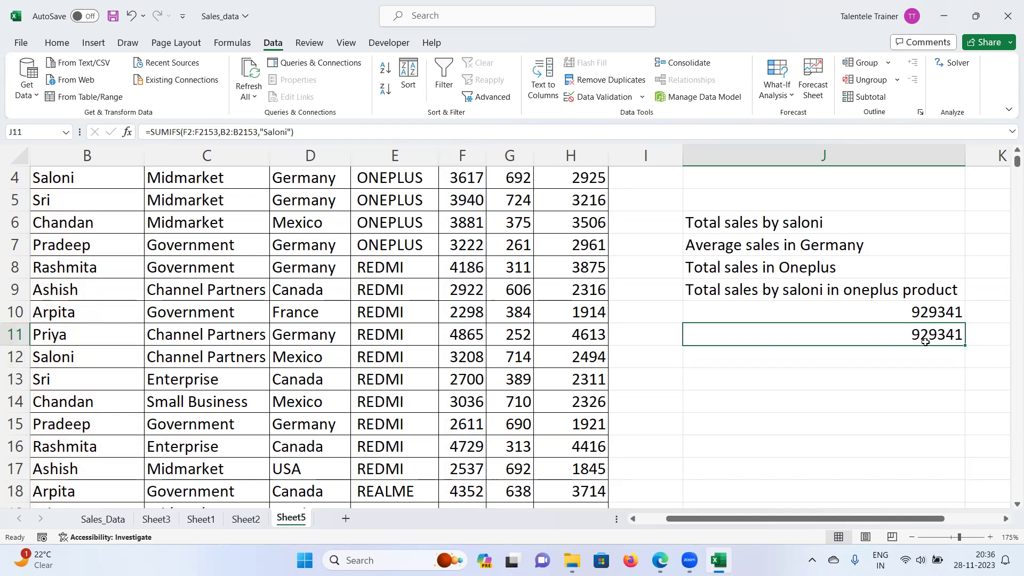
click(888, 310)
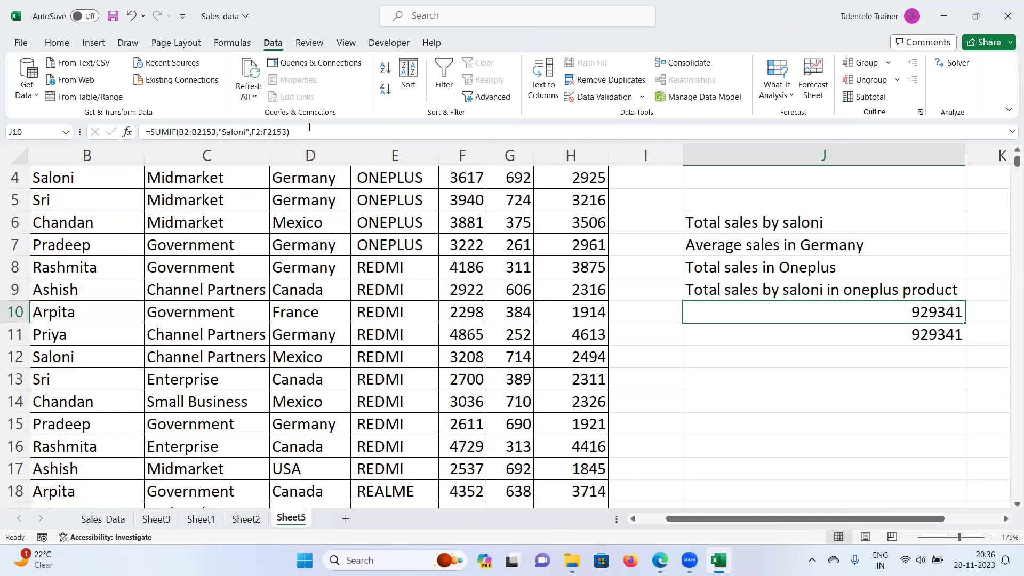
click(841, 334)
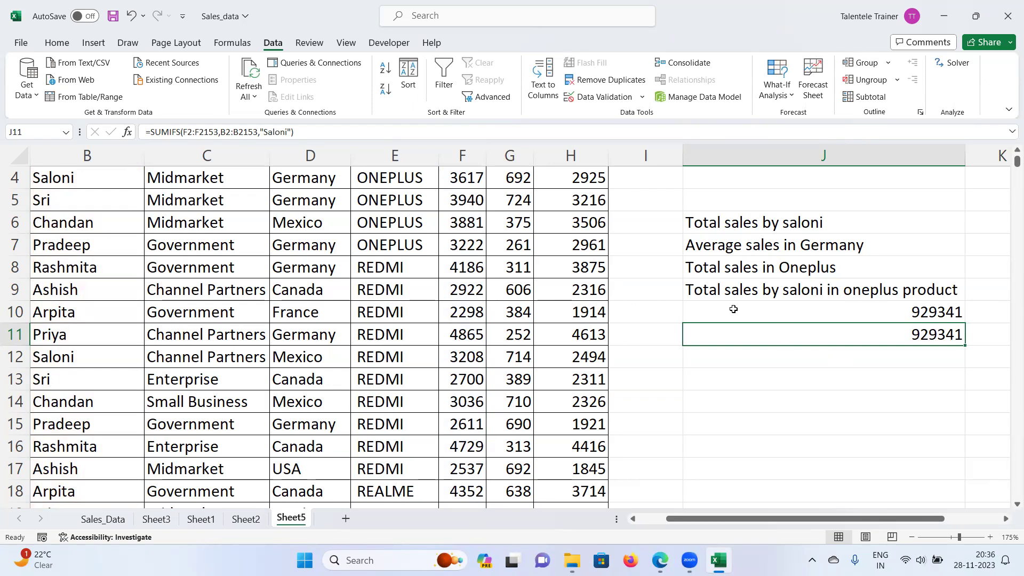
click(808, 357)
Step: Move the four question labels from J6:J9 up into J2:J5, then select J5
drag(764, 221, 767, 281)
key(ctrl+c)
scroll(779, 208, up, 1)
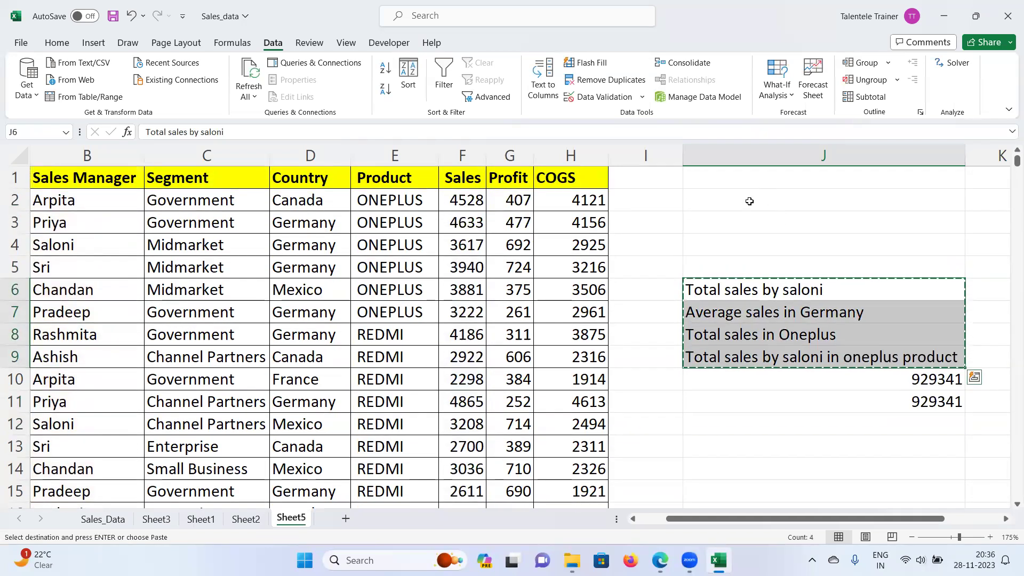
click(749, 201)
key(ctrl+v)
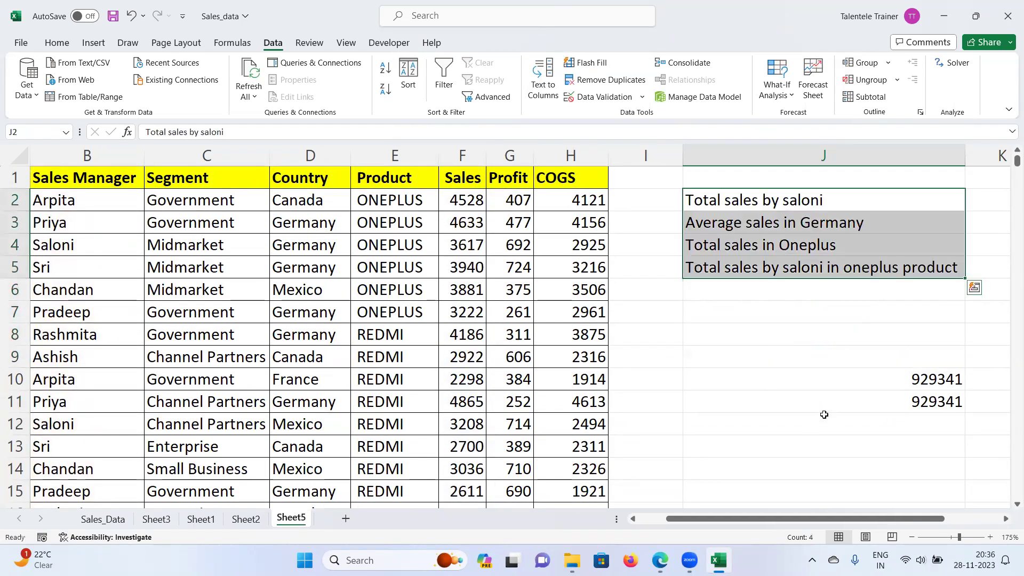
click(728, 270)
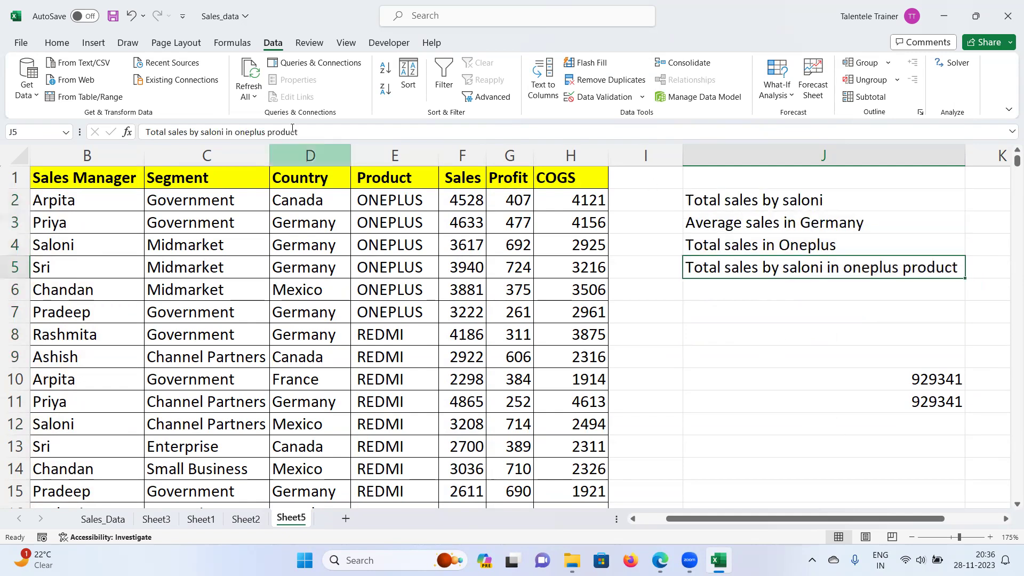
click(61, 47)
Step: Fill J5 yellow, then start and cancel entries in J12 and J13
click(224, 89)
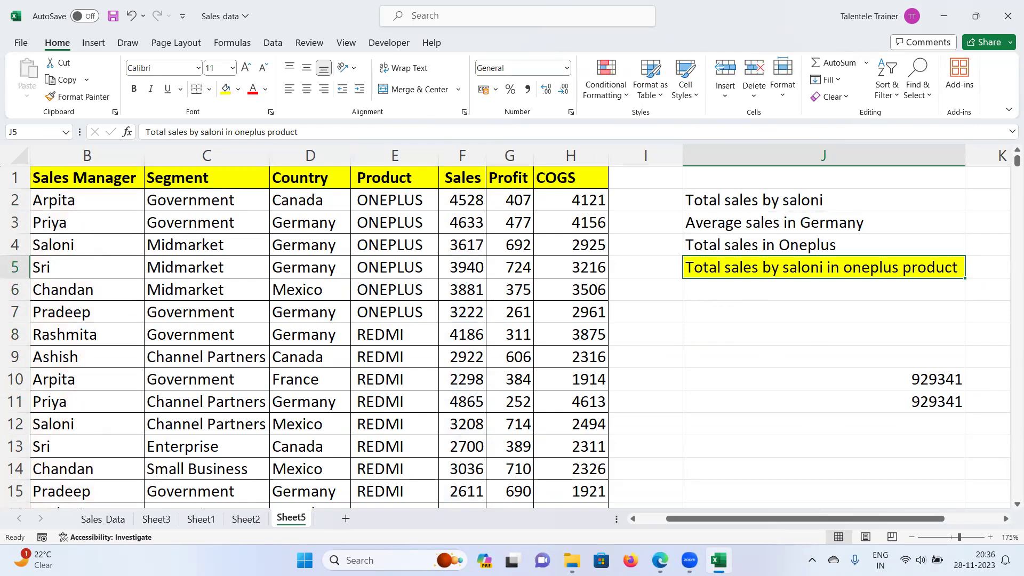
click(798, 428)
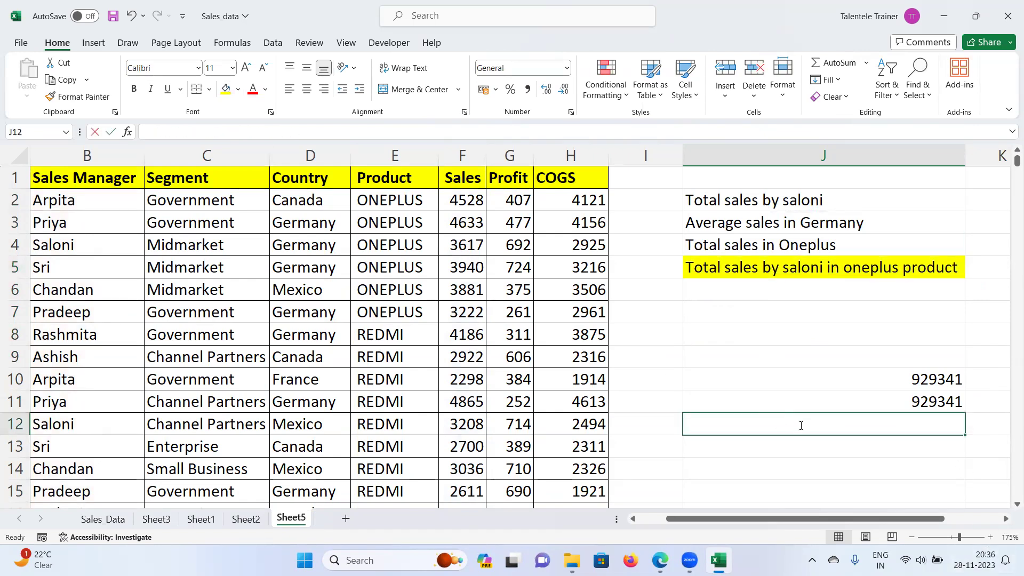
text(=)
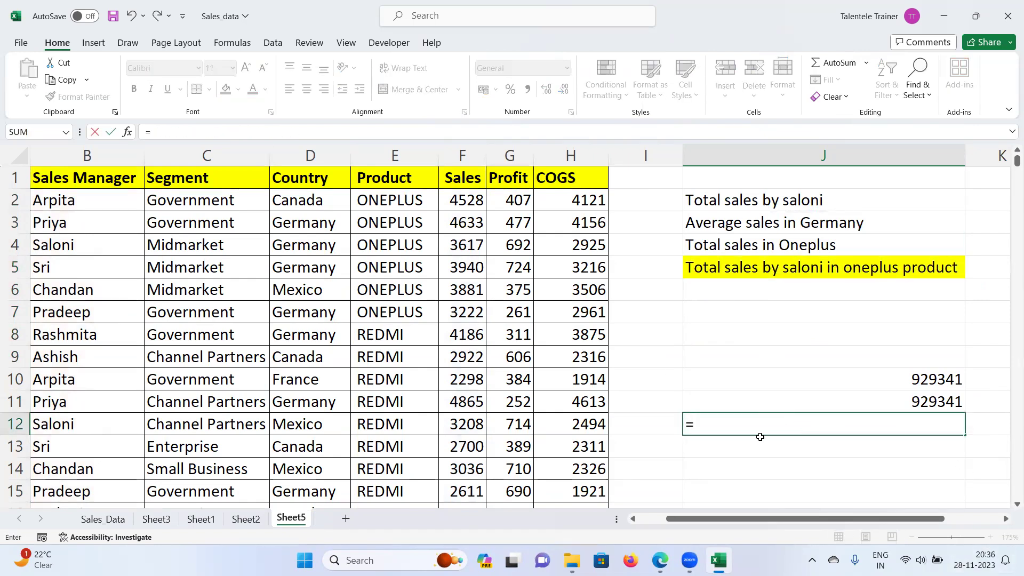
key(Escape)
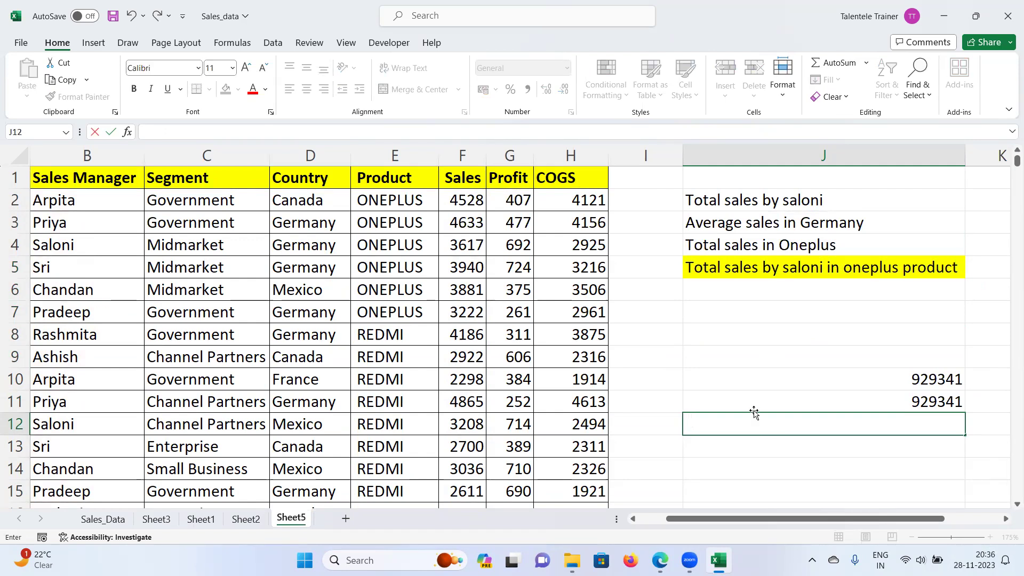
key(Escape)
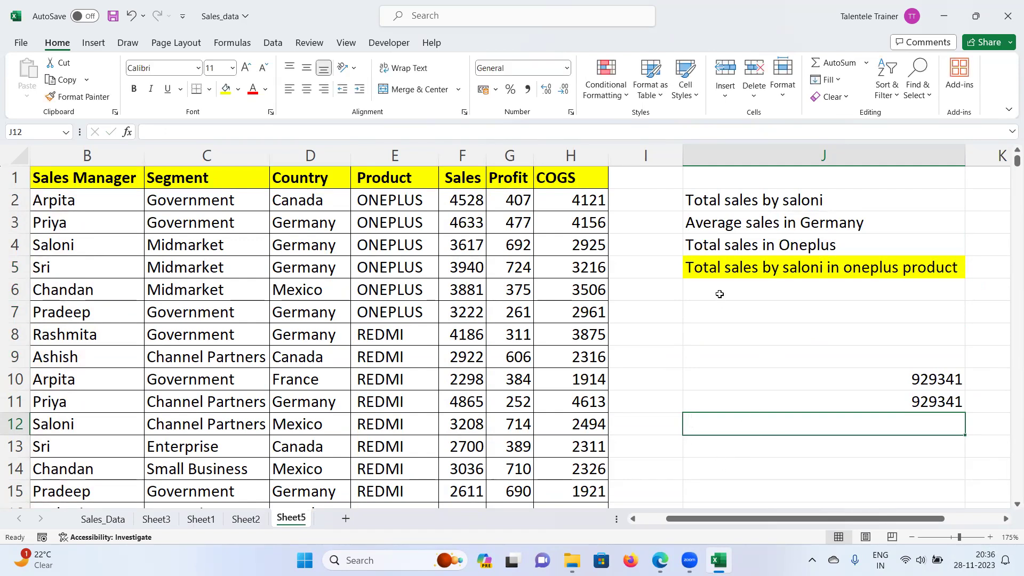
click(740, 267)
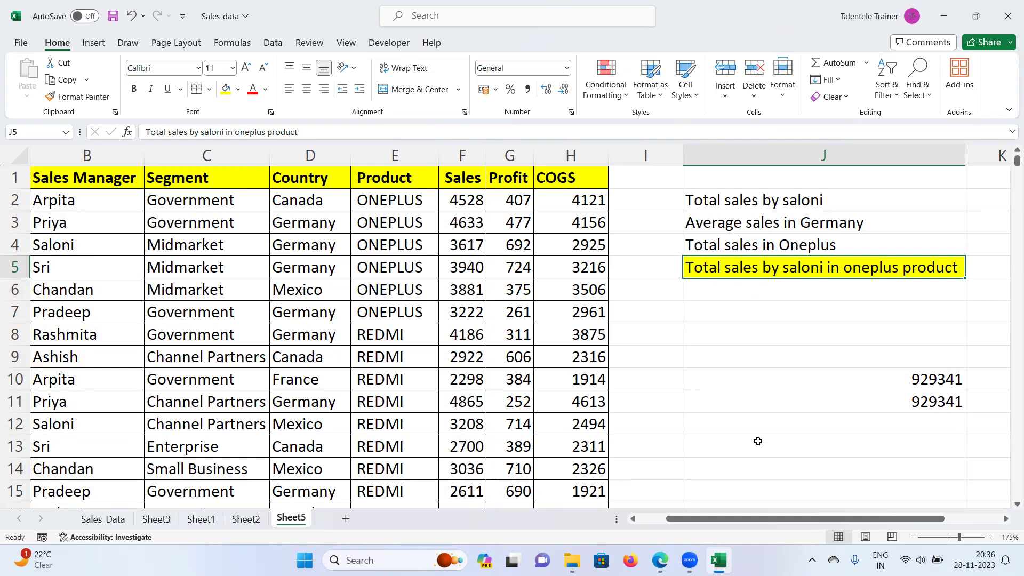
click(715, 447)
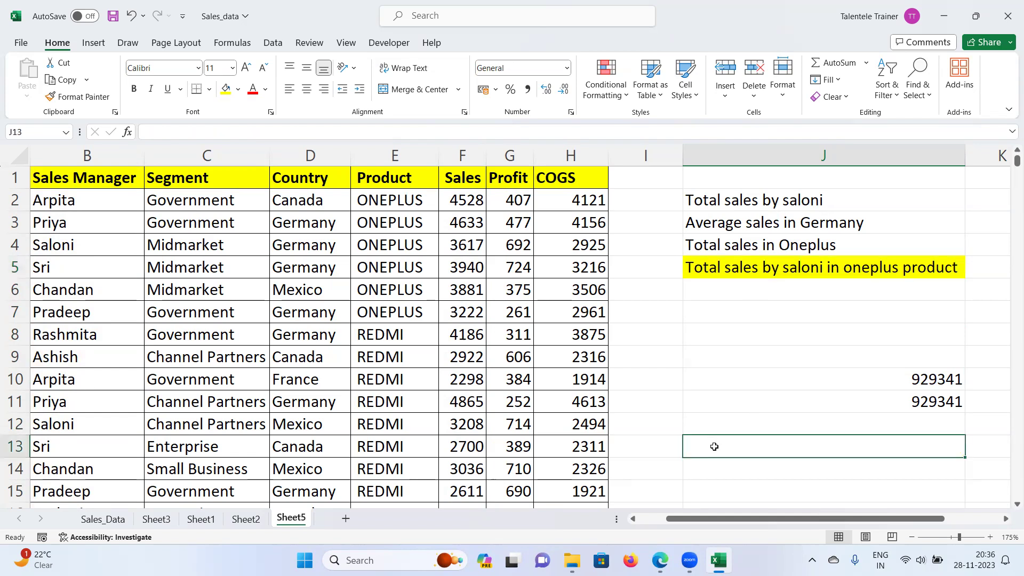
text(ta)
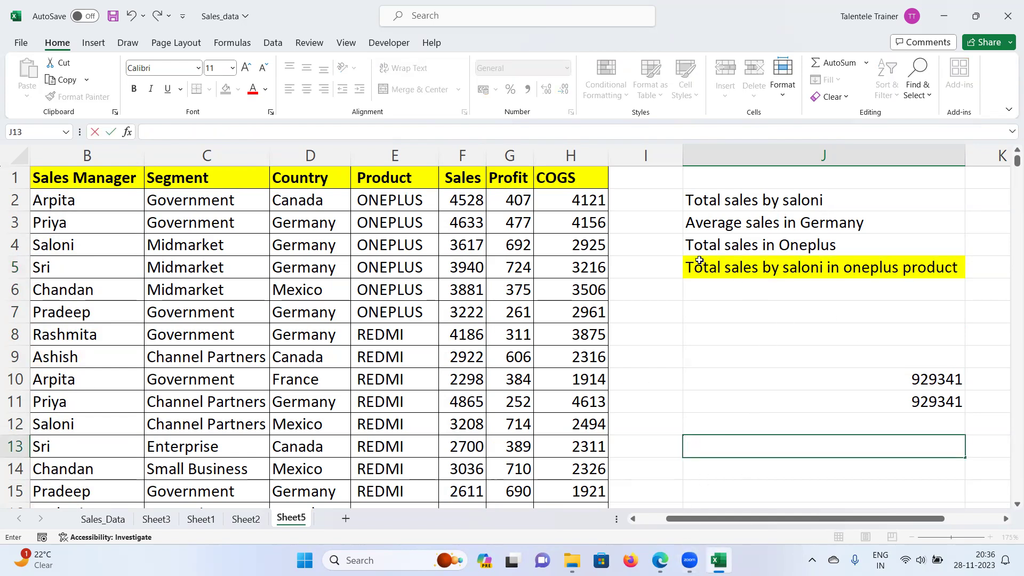
Step: Type 'sum' in I13, then 'sales manager' and 'saloni' in I14:J14
click(639, 453)
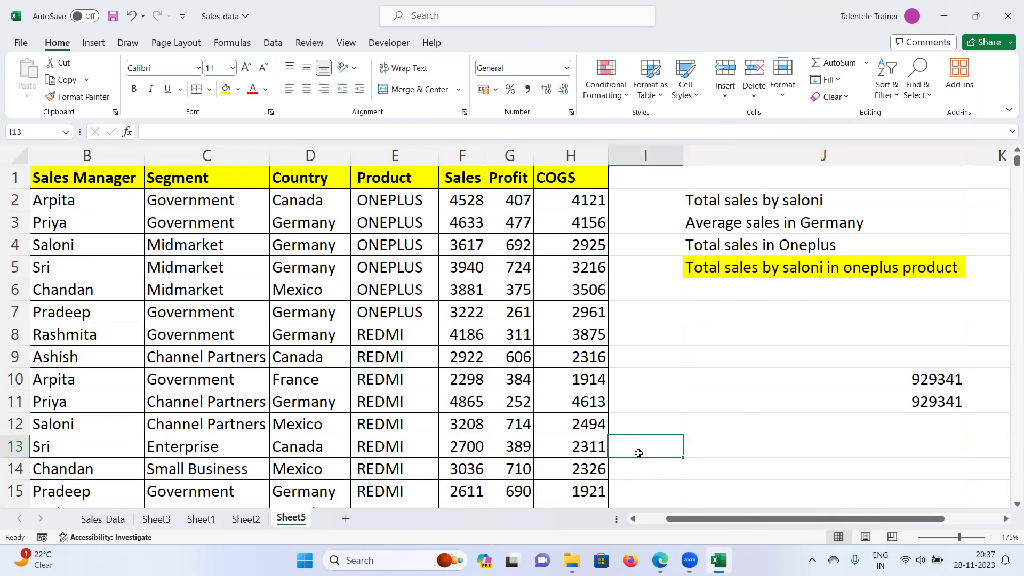
text(sum)
key(Return)
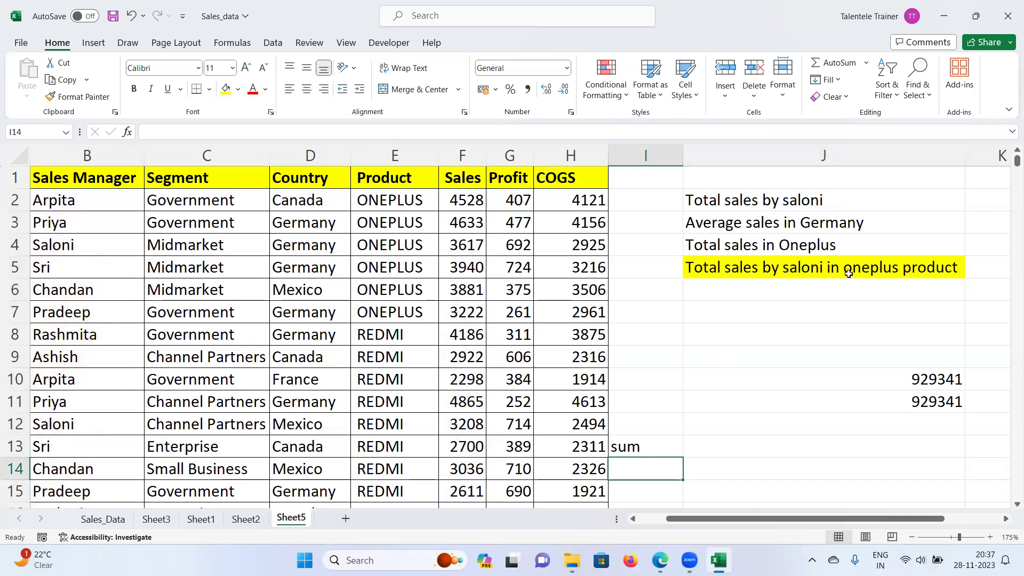
text(cond)
key(BackSpace)
key(BackSpace)
key(BackSpace)
key(BackSpace)
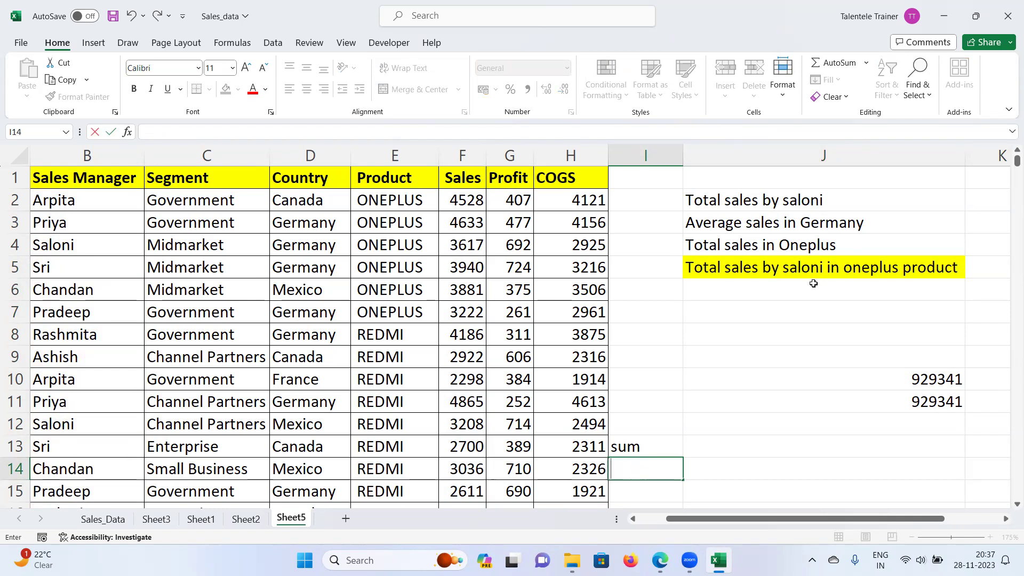
text(s)
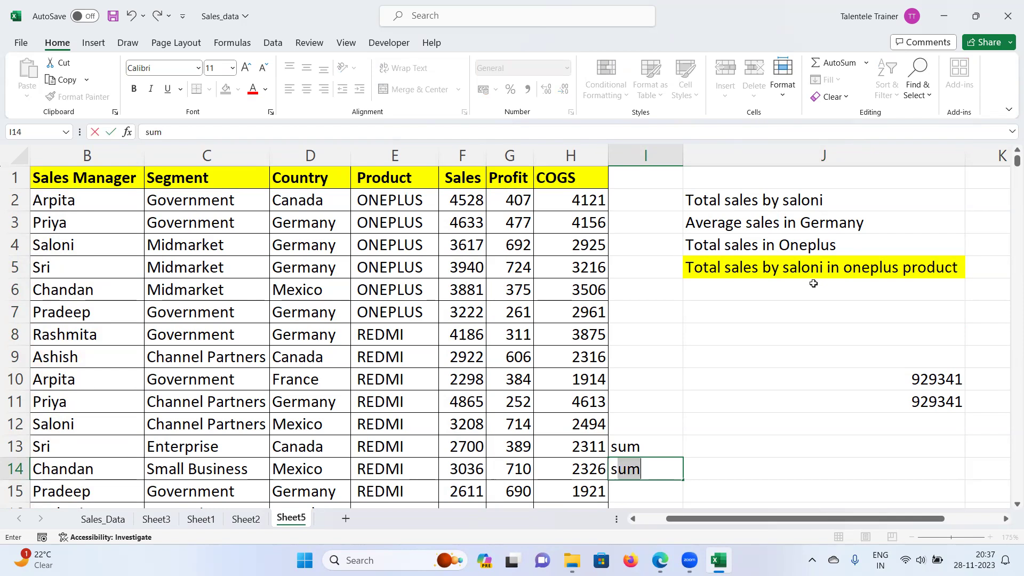
text(ales mana)
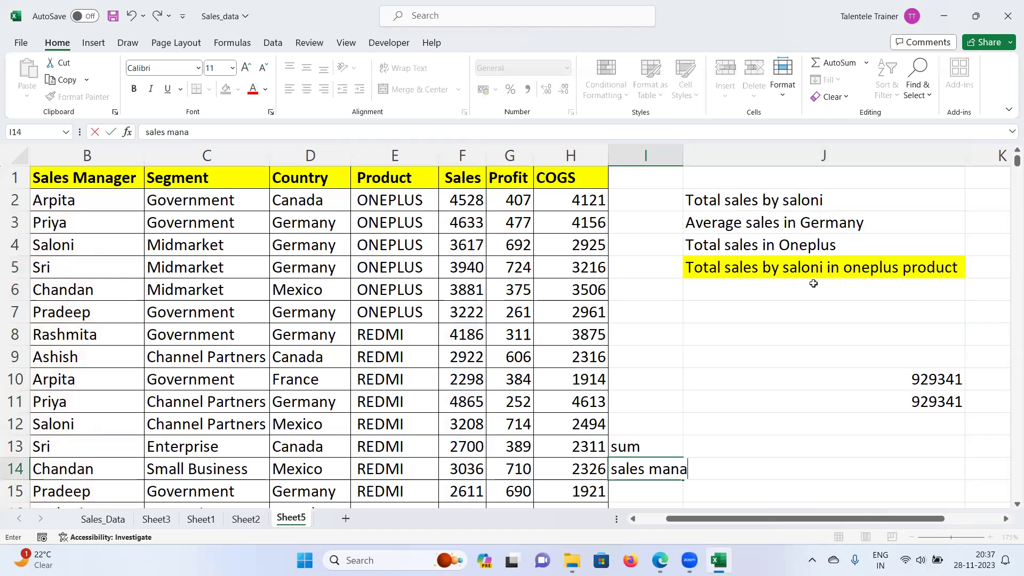
text(getr)
key(Tab)
text(saloni)
key(Return)
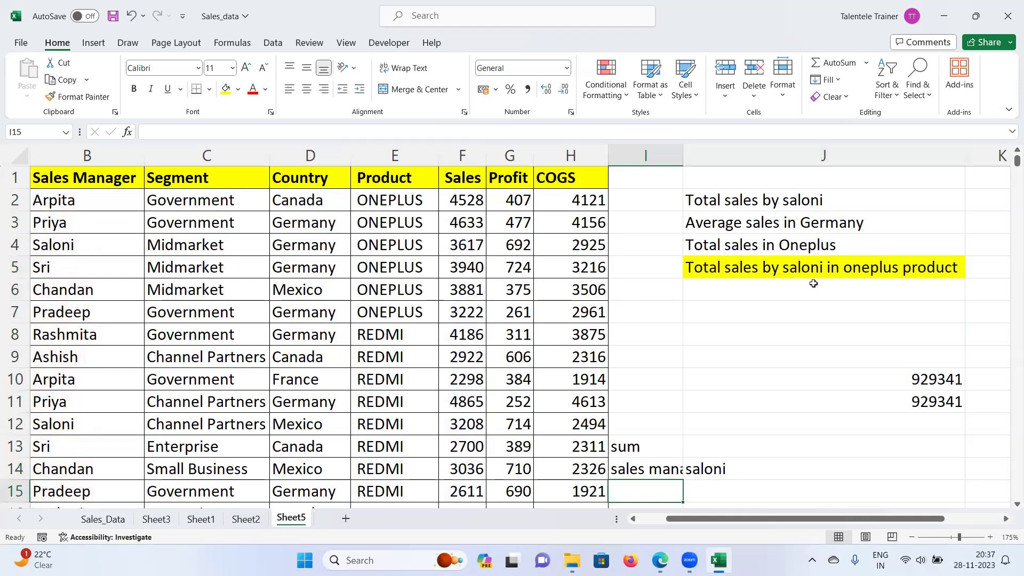
Step: Add 'product' and 'oneplus' in I15:J15
text(product)
key(Tab)
text(p)
key(BackSpace)
text(oneplus)
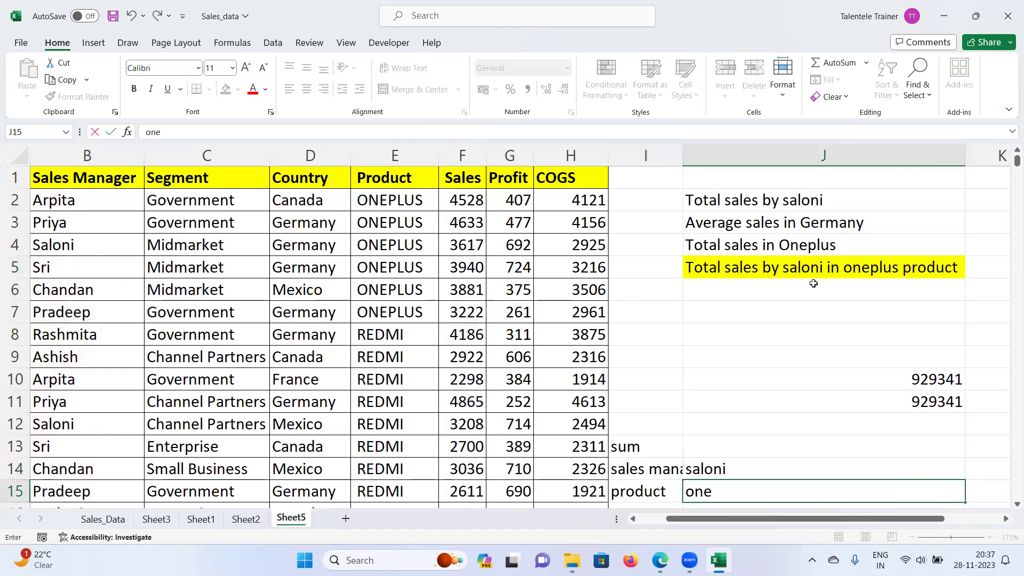
key(Return)
Step: Autofit column I to fit its notes
double_click(683, 156)
scroll(765, 314, down, 1)
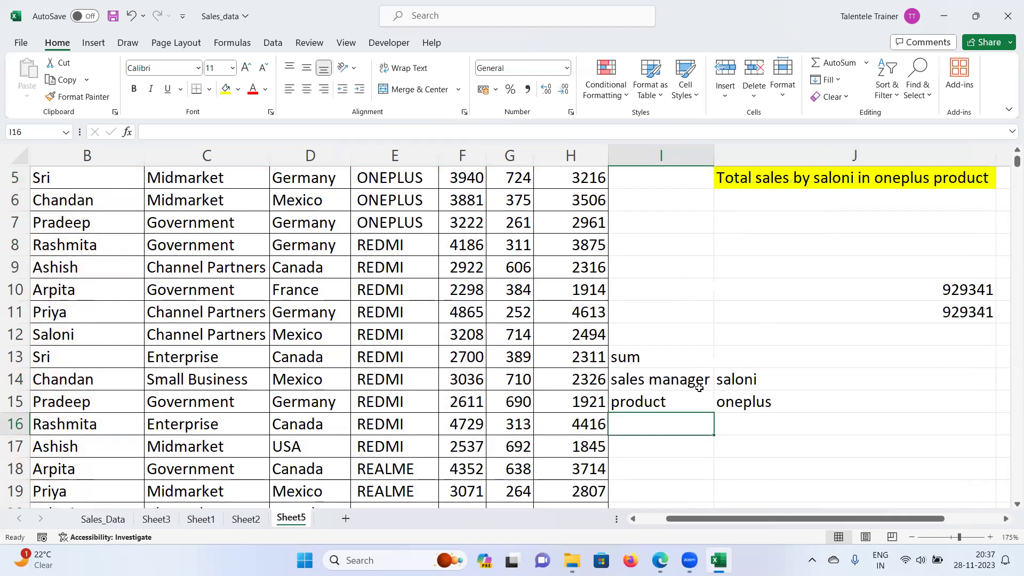
drag(649, 359, 728, 409)
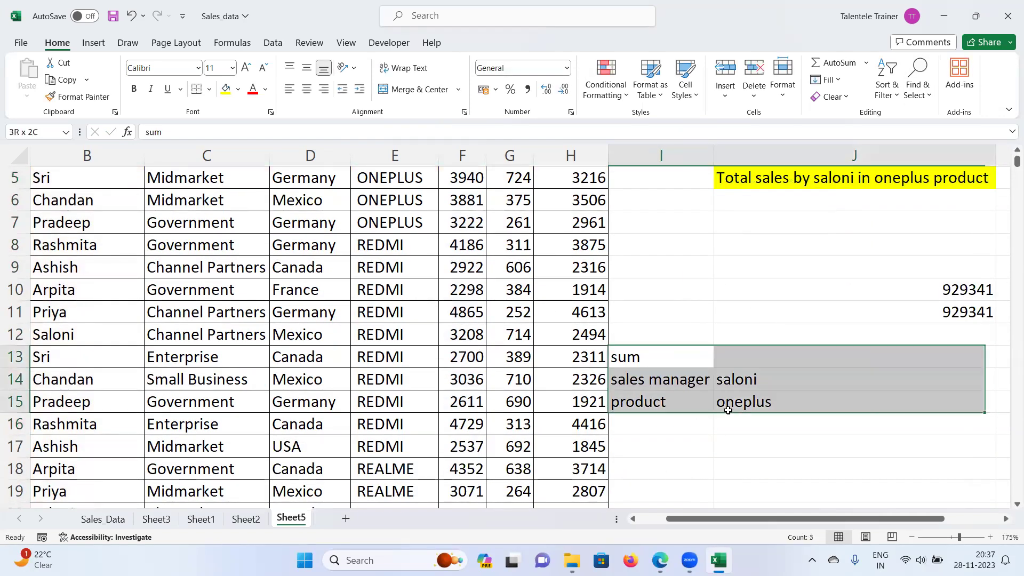
click(688, 426)
Step: Enter the note 'sum range' in I17
click(642, 455)
text(sum)
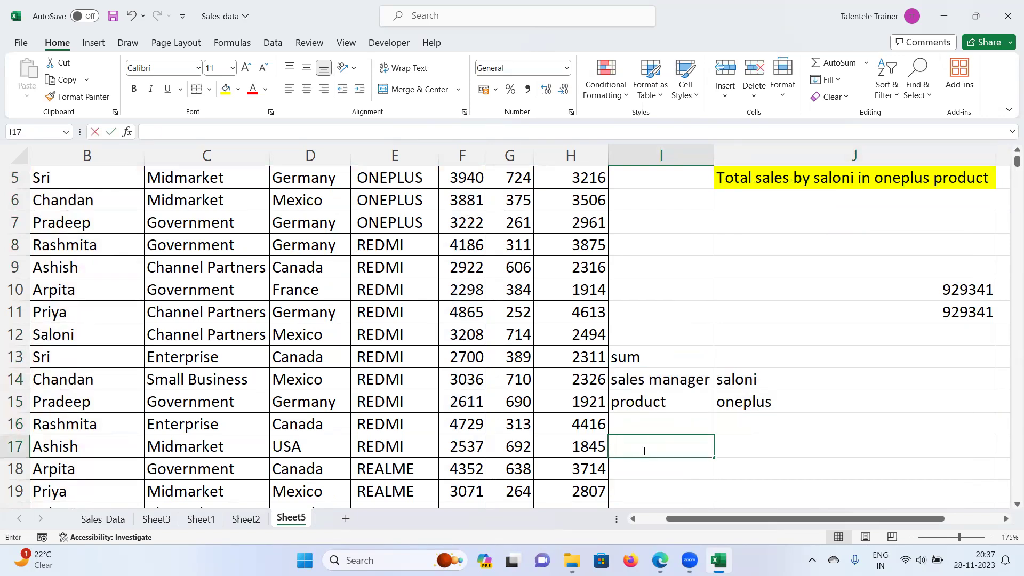
key(BackSpace)
key(BackSpace)
text(=d)
key(BackSpace)
key(BackSpace)
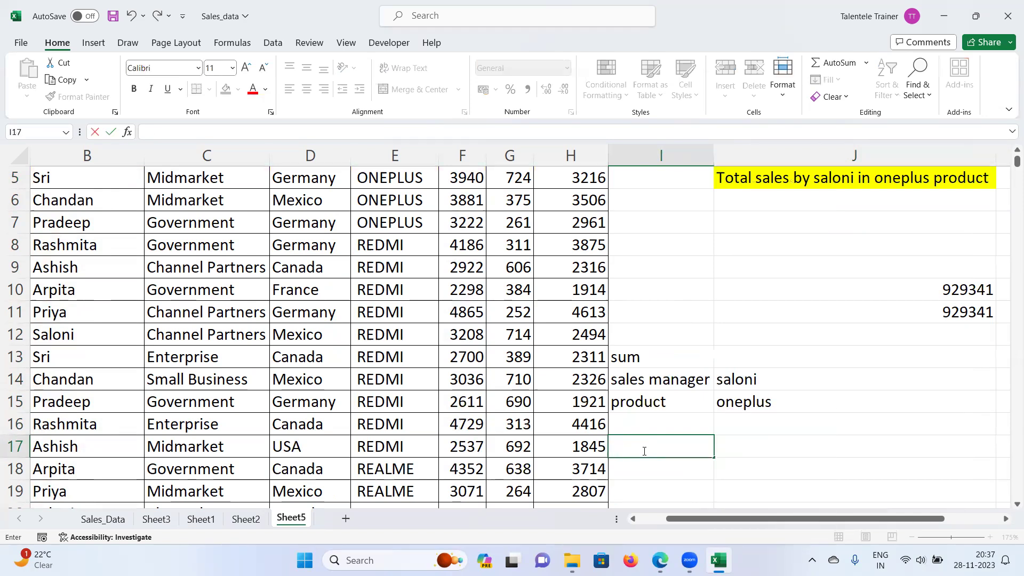
text(=su)
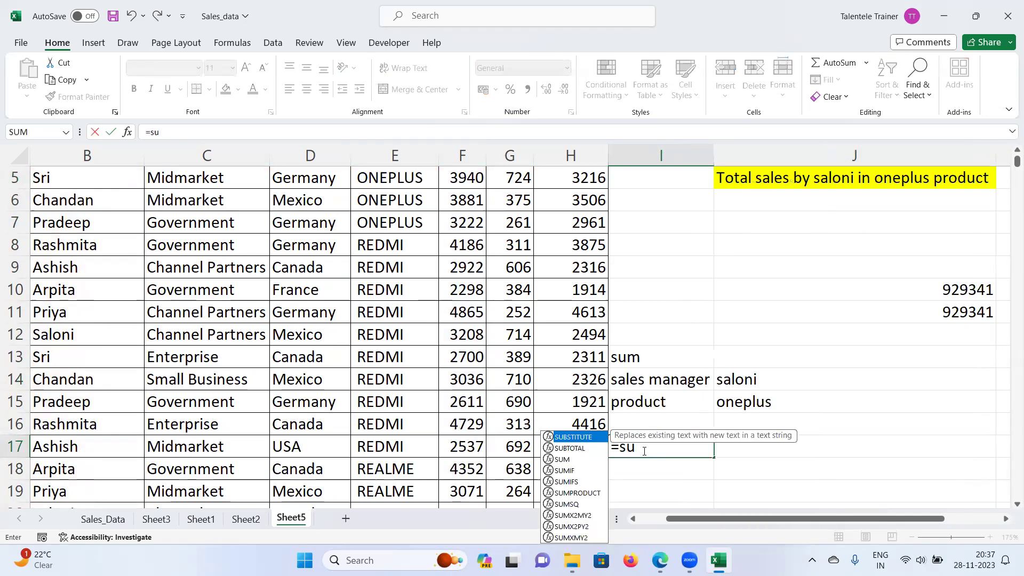
text(mifs)
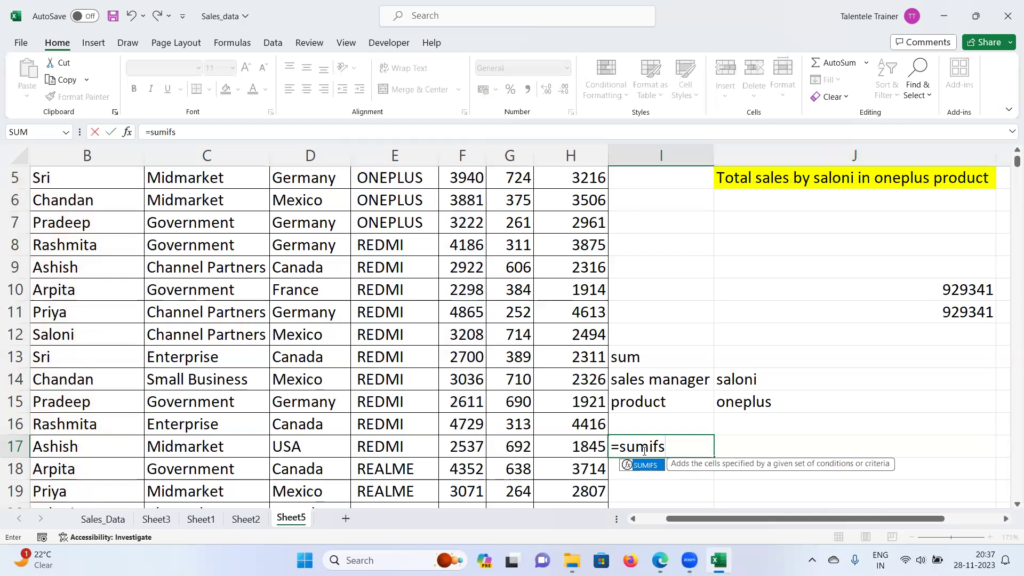
text(()
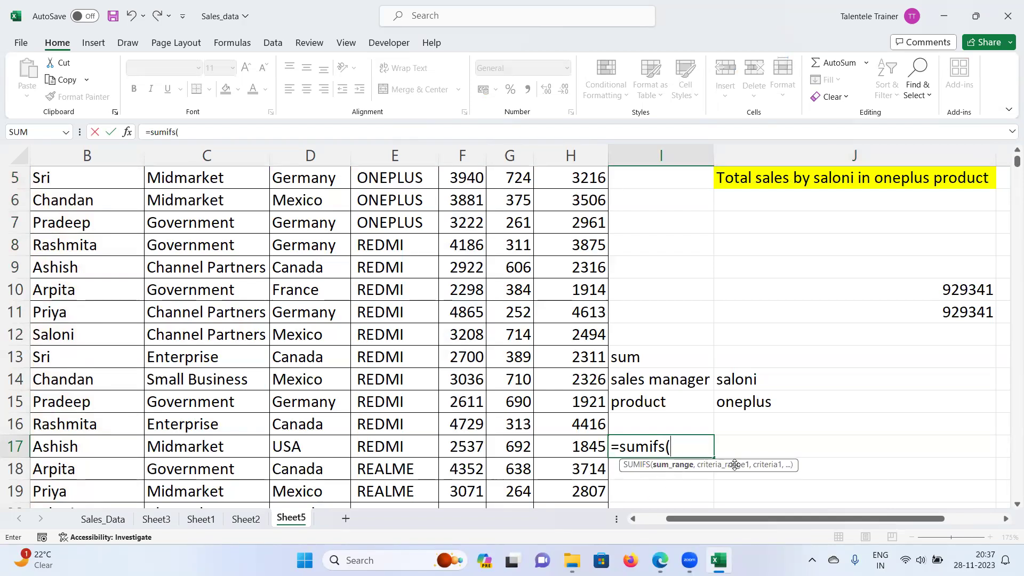
key(Escape)
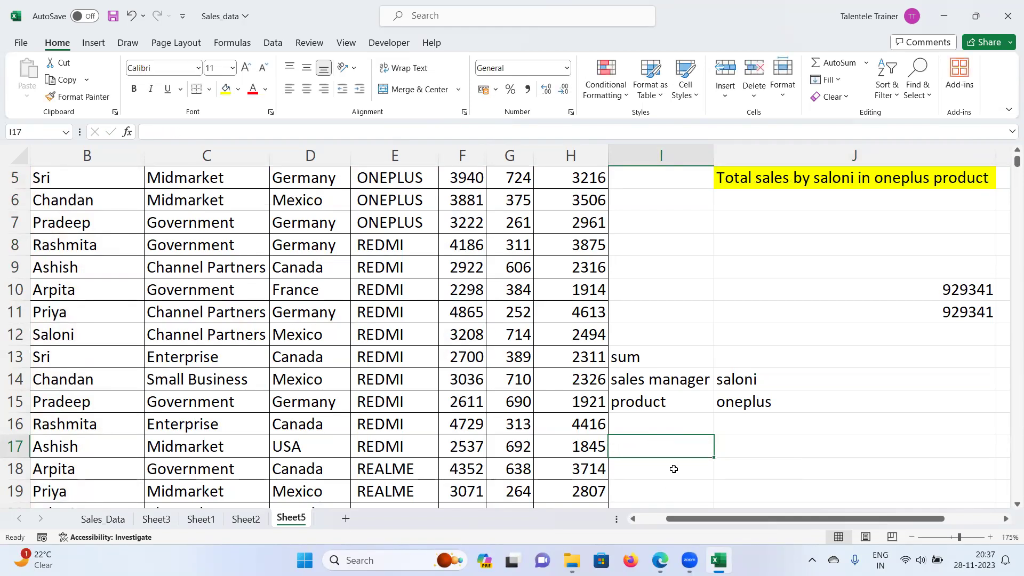
text(sum range)
key(Return)
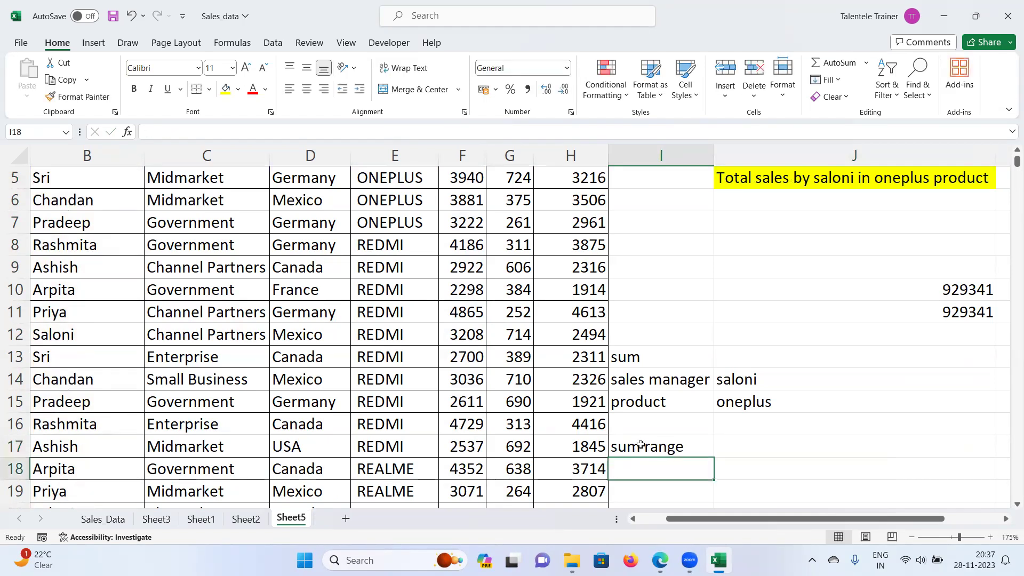
Step: Add 'criteria range1' in I18 and 'criteria1' in I19
text(criteria)
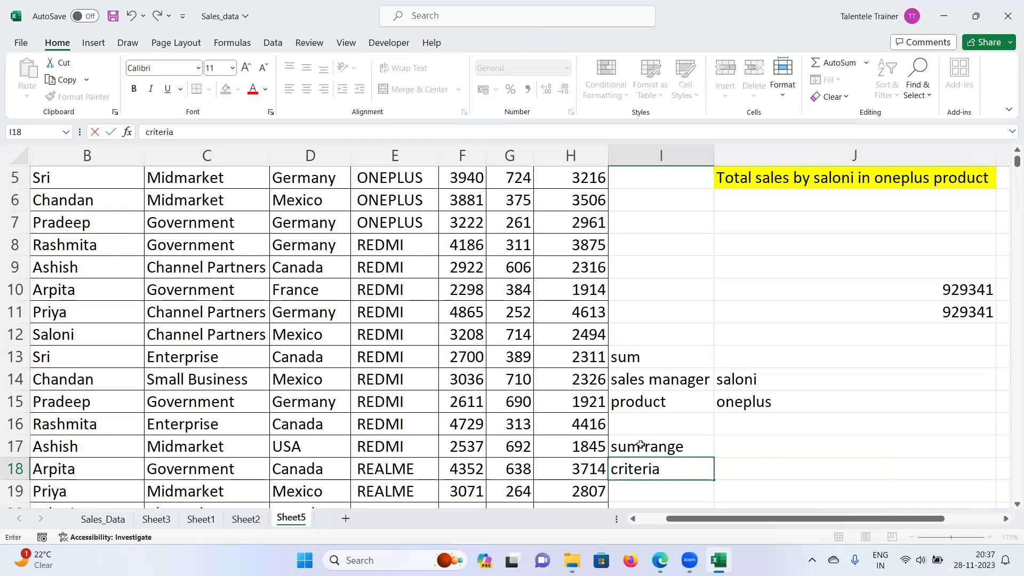
text( range1)
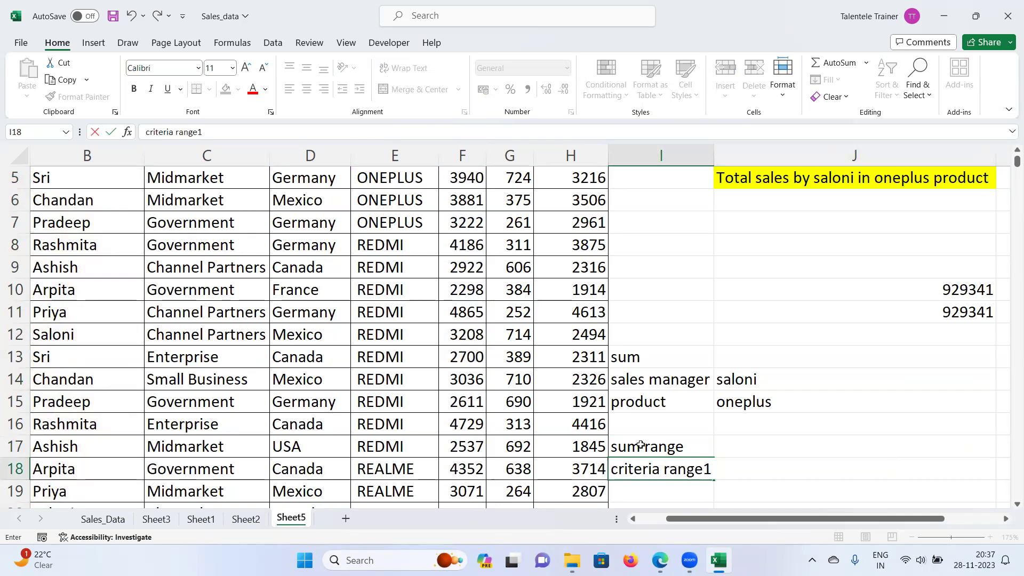
key(Return)
text(criteria)
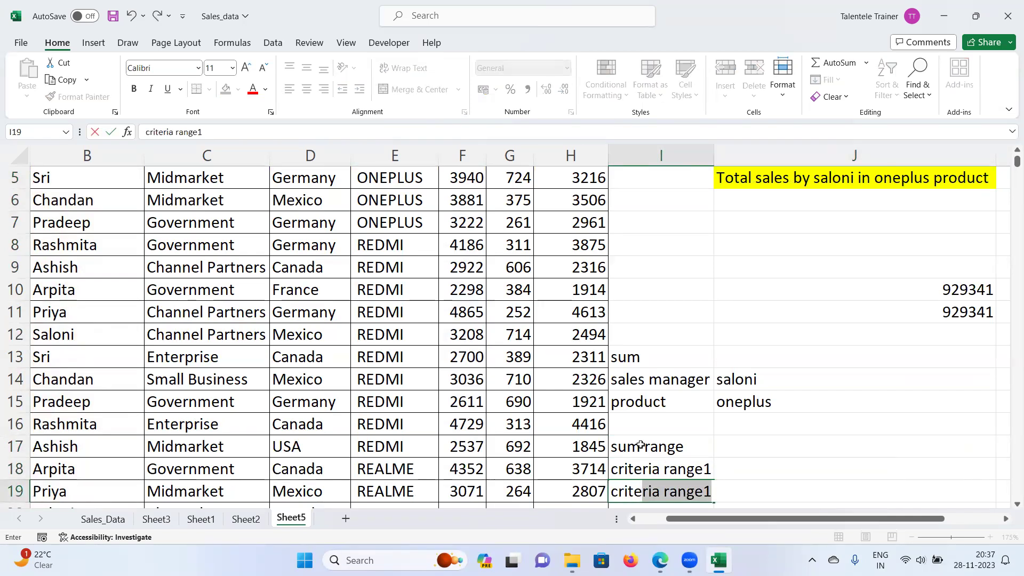
key(BackSpace)
key(BackSpace)
text(1)
key(Return)
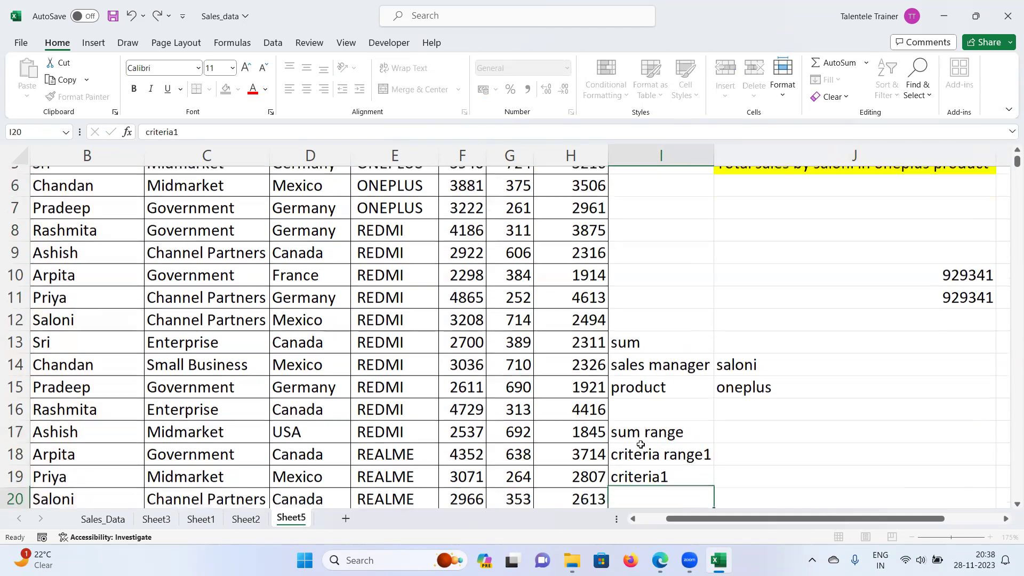
Step: Enter 'sales' in J17 beside the sum range note
click(676, 424)
click(736, 425)
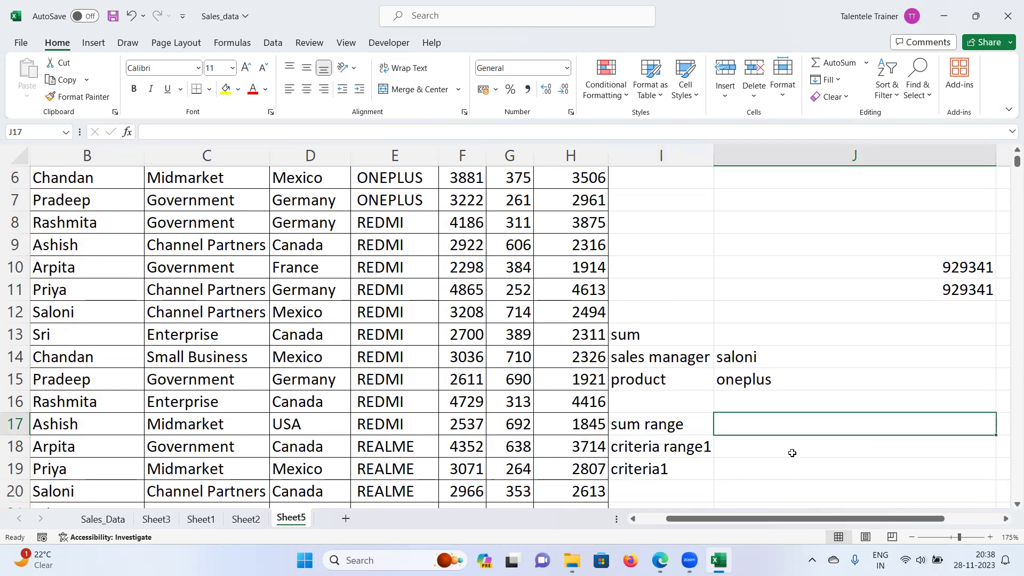
scroll(792, 452, up, 2)
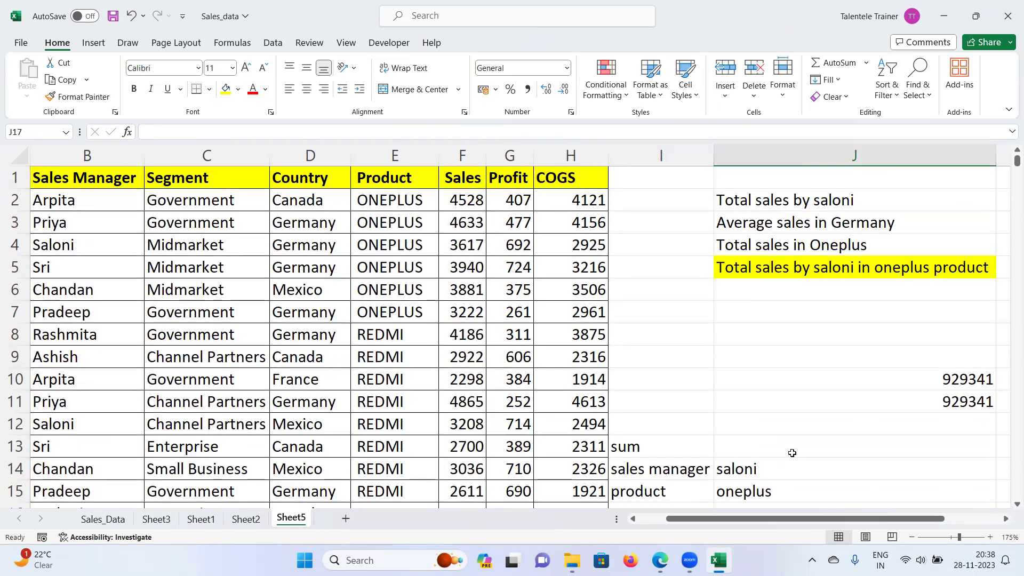
scroll(792, 452, down, 2)
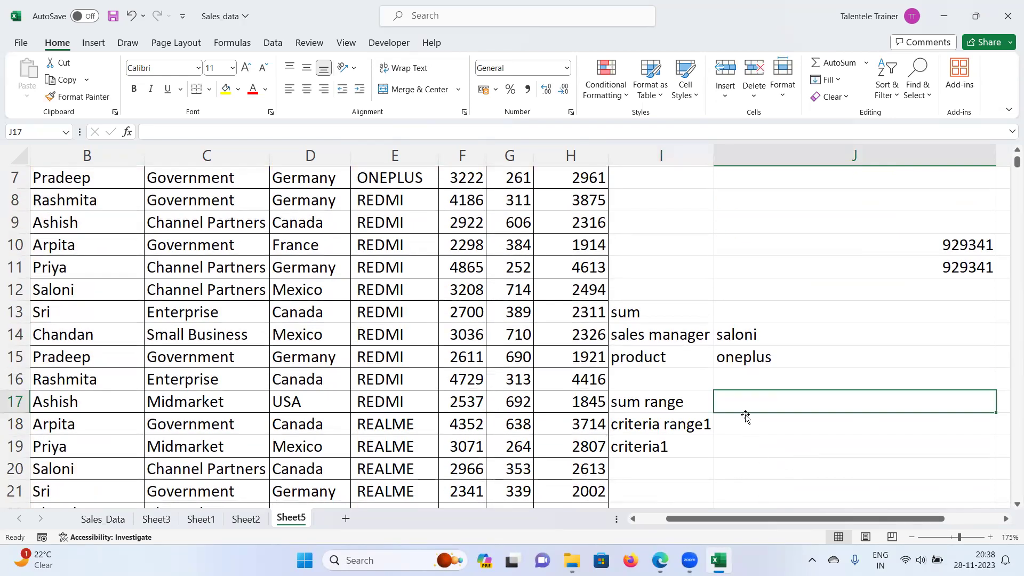
text(sqal)
key(BackSpace)
key(BackSpace)
key(BackSpace)
text(ales)
key(Return)
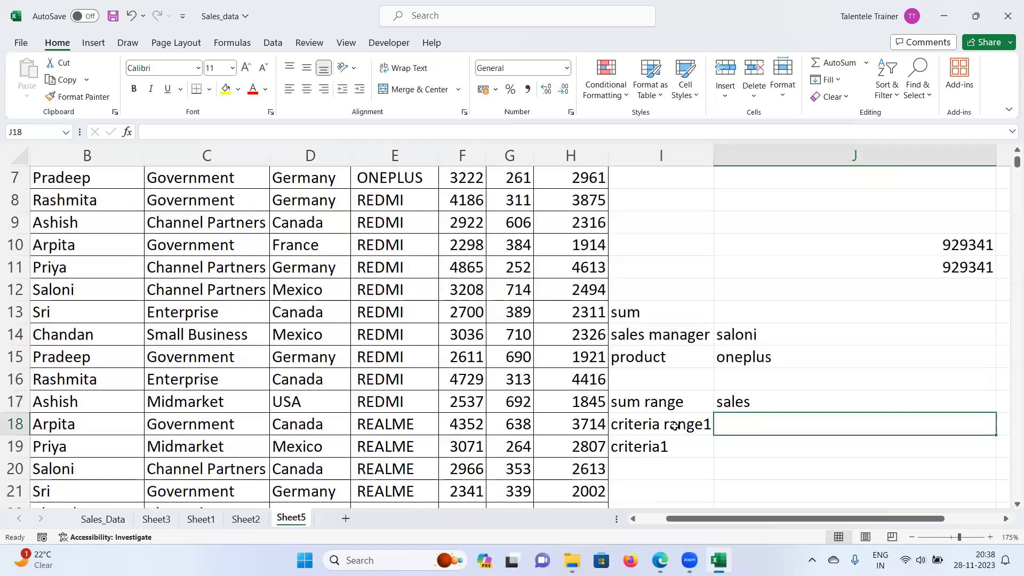
Step: Enter 'sales manager' in J18 beside criteria range1
click(674, 426)
scroll(677, 450, up, 2)
scroll(678, 453, down, 1)
scroll(678, 453, up, 1)
scroll(678, 453, down, 1)
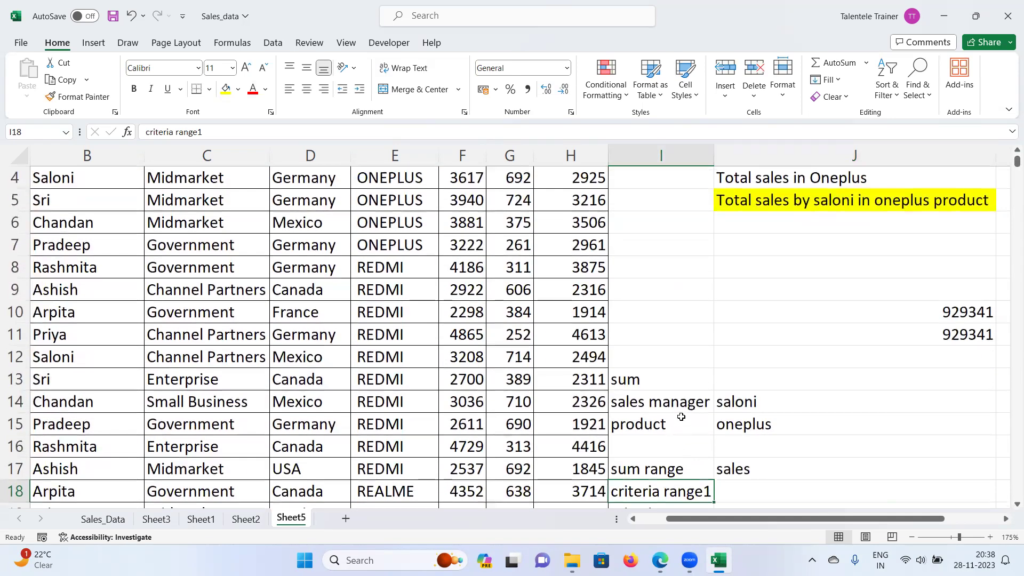
scroll(695, 457, up, 1)
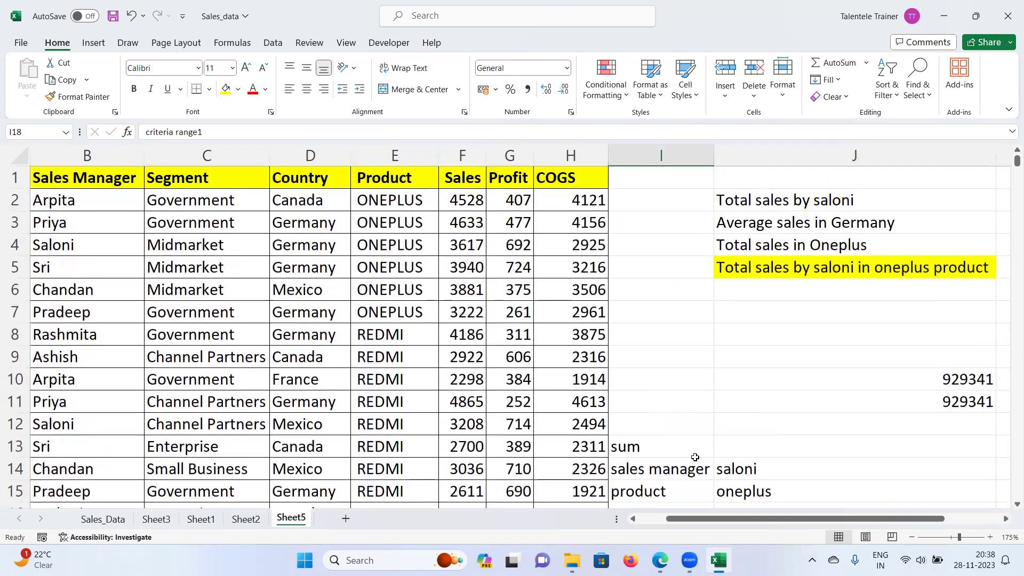
scroll(695, 457, down, 1)
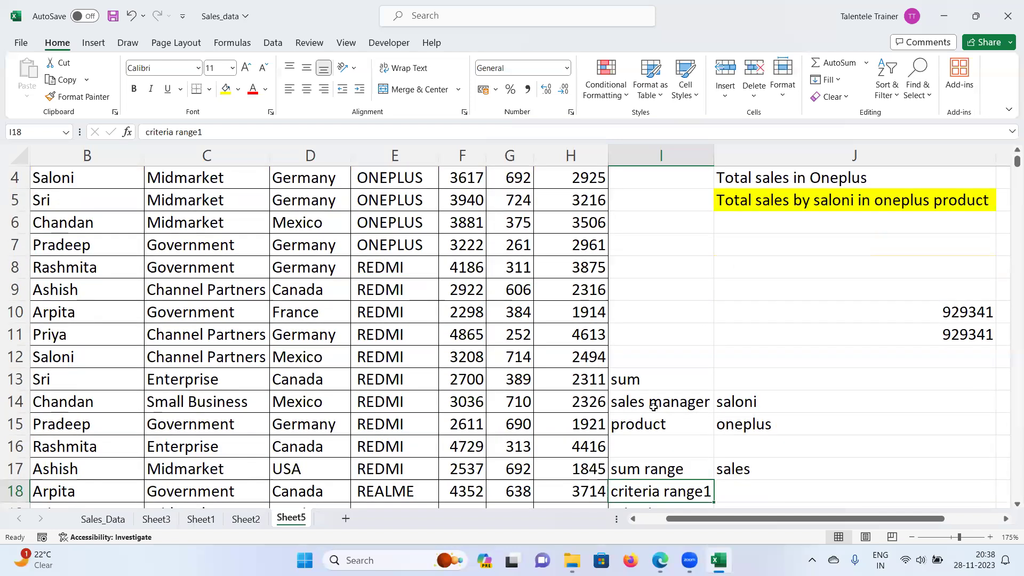
click(653, 406)
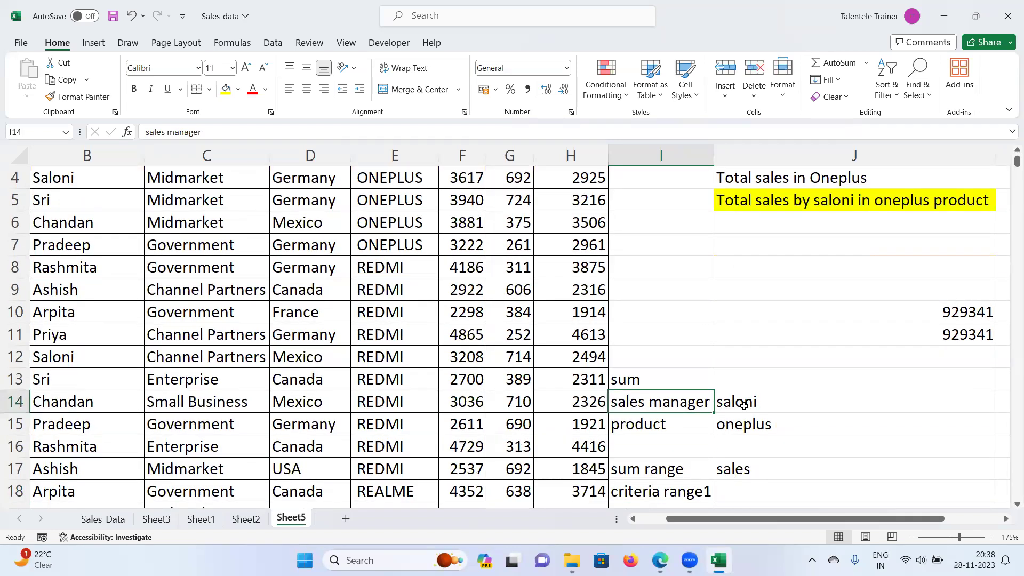
scroll(719, 426, down, 1)
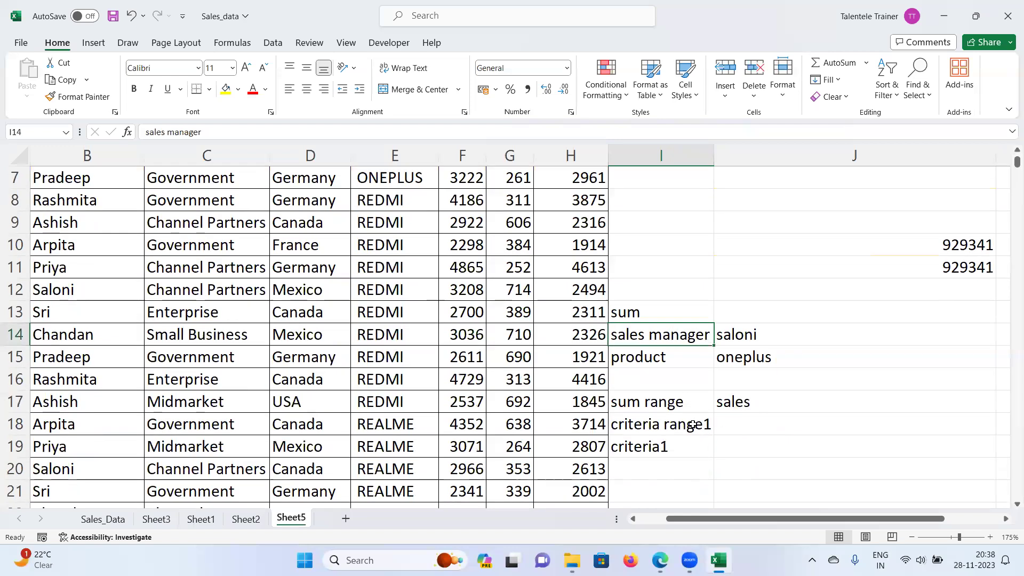
scroll(692, 425, up, 2)
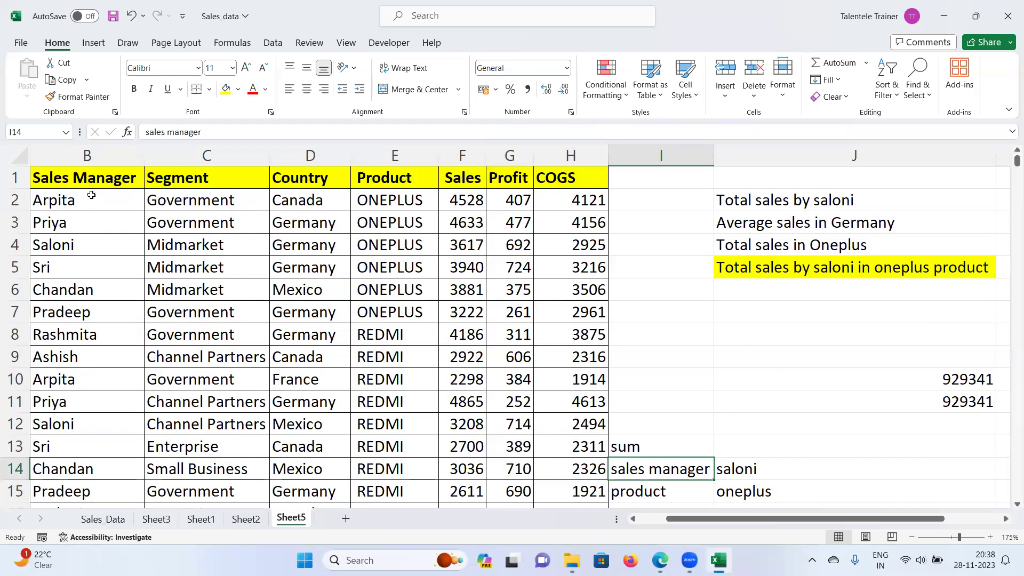
scroll(204, 285, down, 1)
scroll(204, 285, down, 1)
ctrl+scroll(240, 293, down, 1)
scroll(269, 297, up, 1)
scroll(270, 298, down, 1)
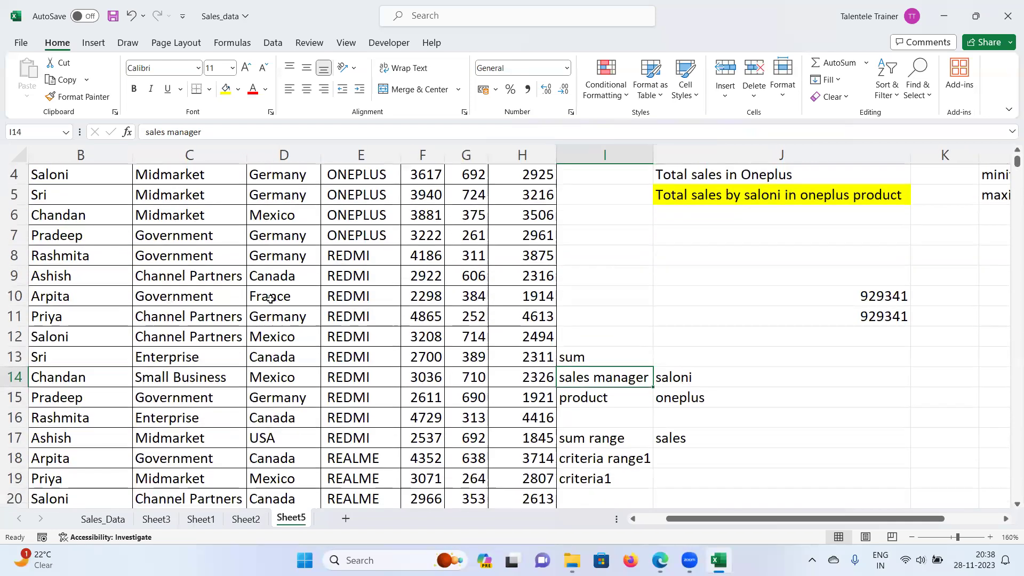
click(670, 459)
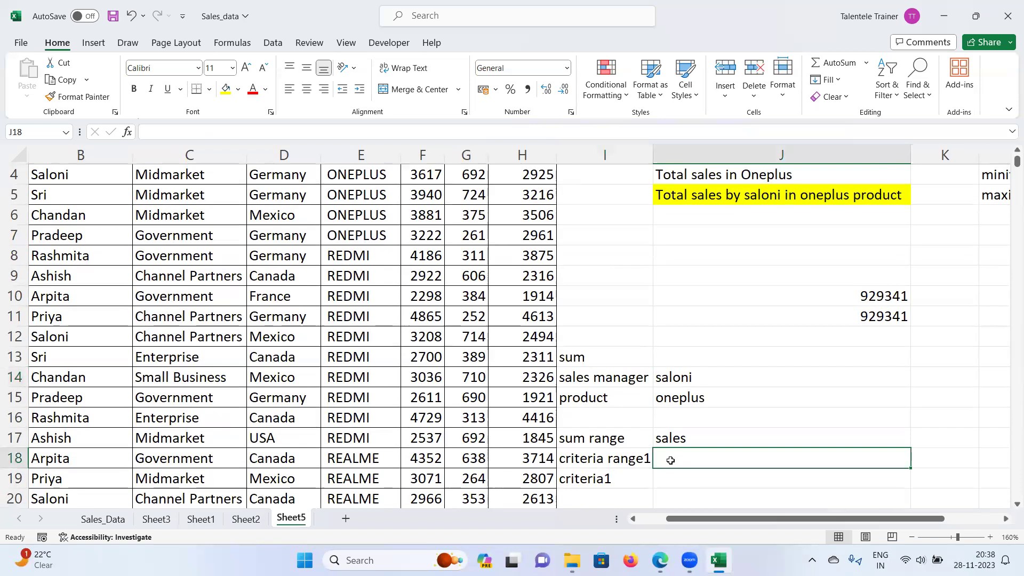
text(sales manager)
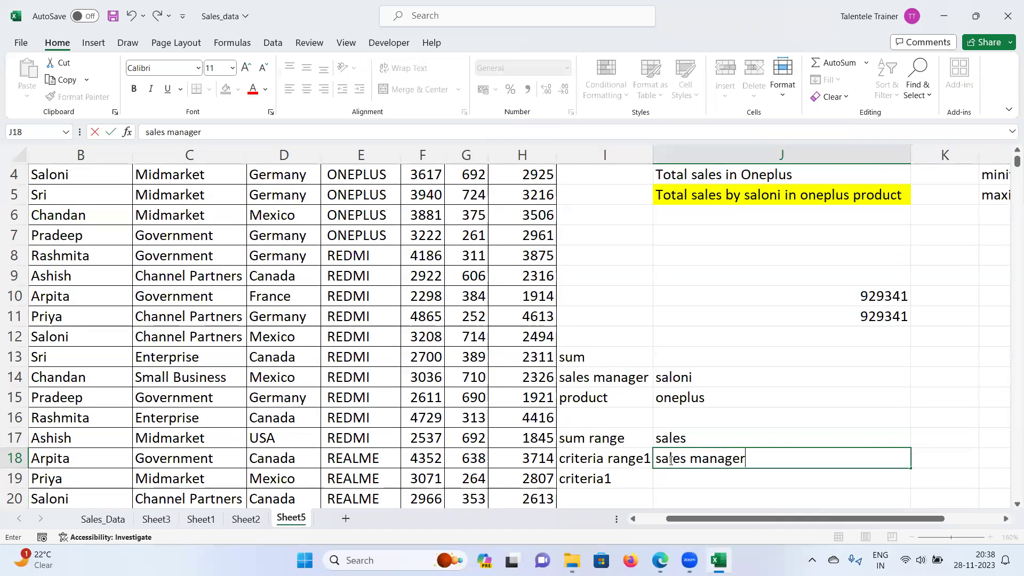
key(Return)
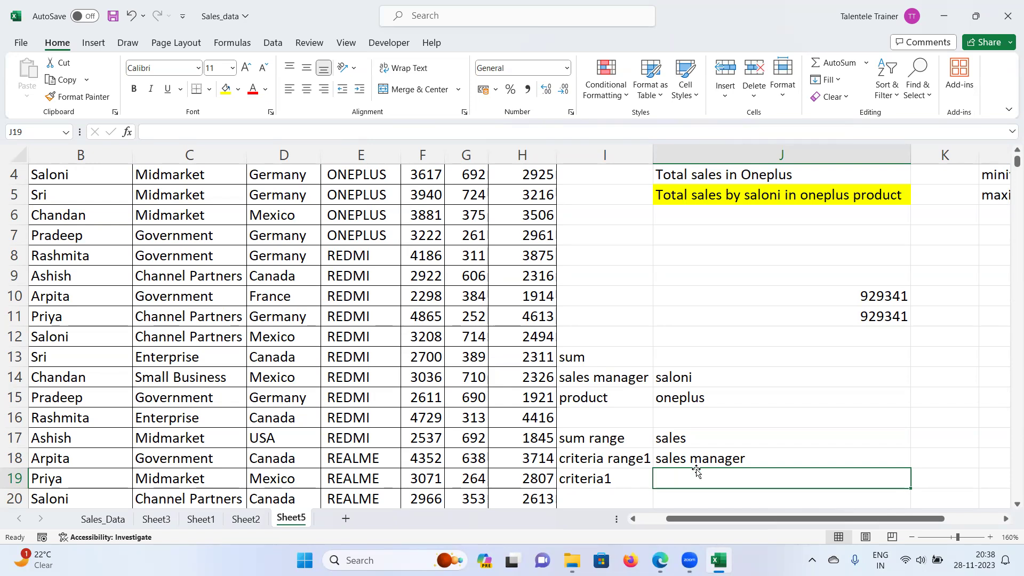
Step: Enter 'saloni' in J19 beside criteria1
text(saloni)
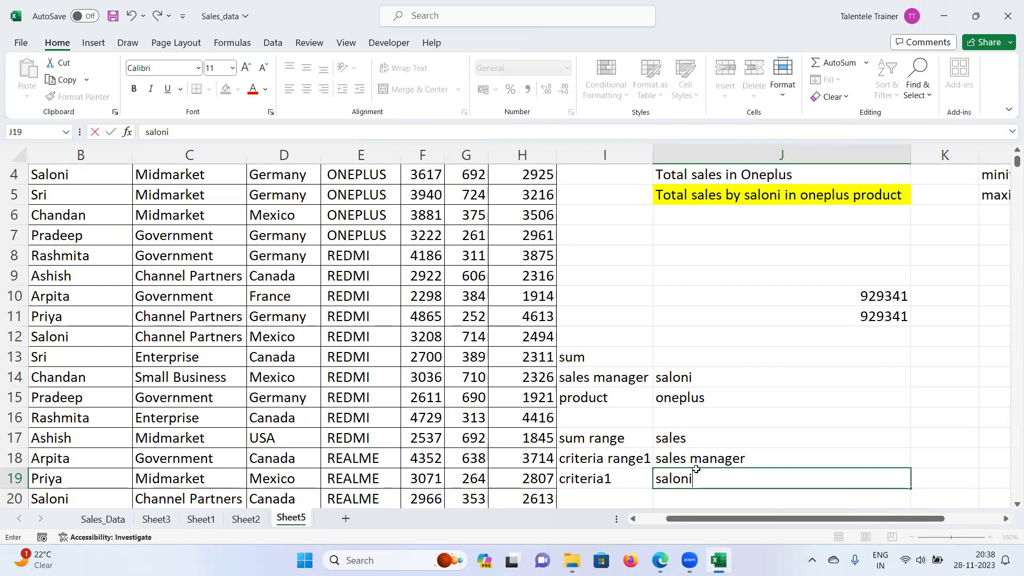
key(Return)
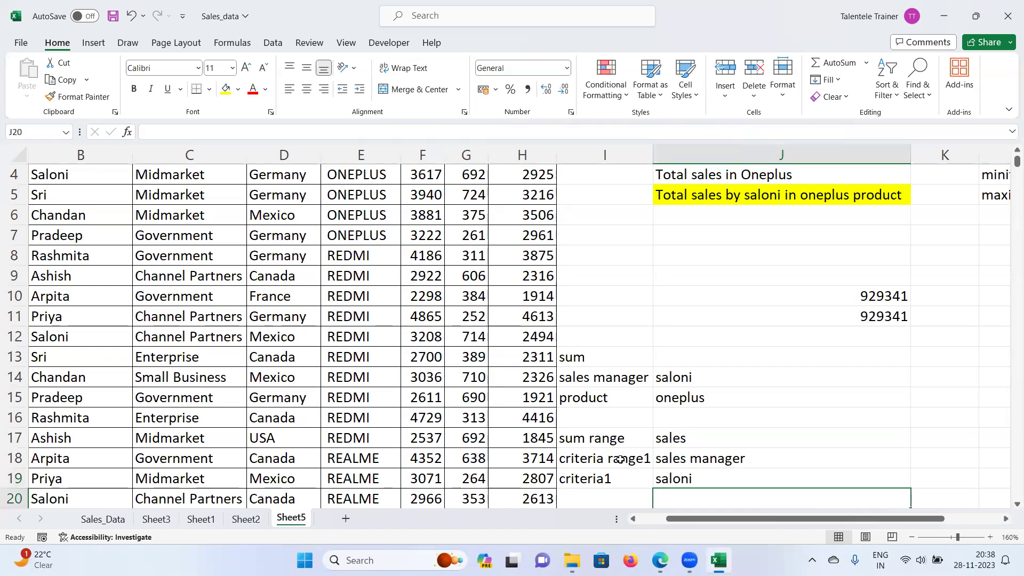
click(693, 461)
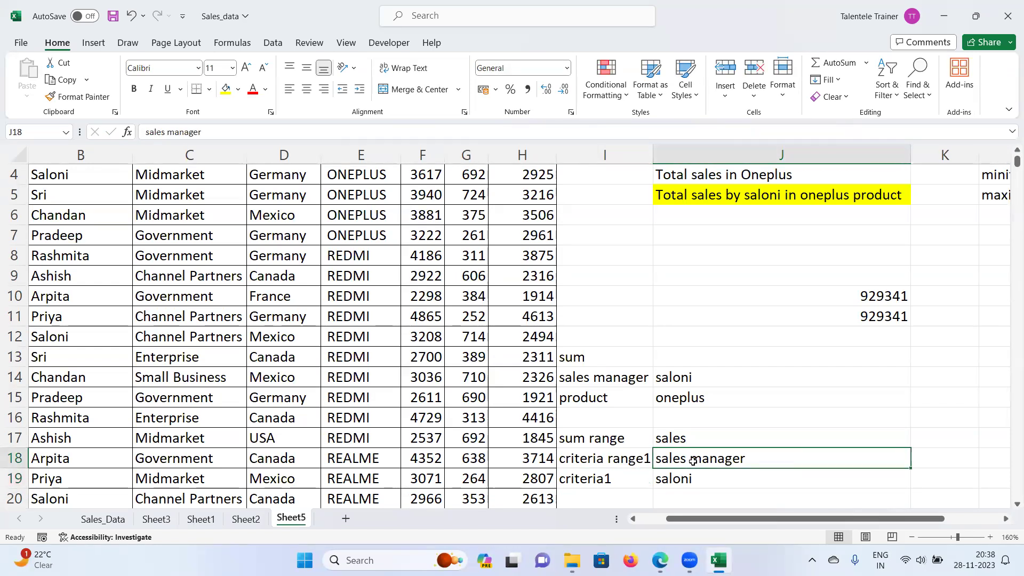
click(608, 481)
Step: Copy the criteria range1 and criteria1 labels from I18:I19 into I20:I21
click(703, 481)
scroll(703, 481, down, 1)
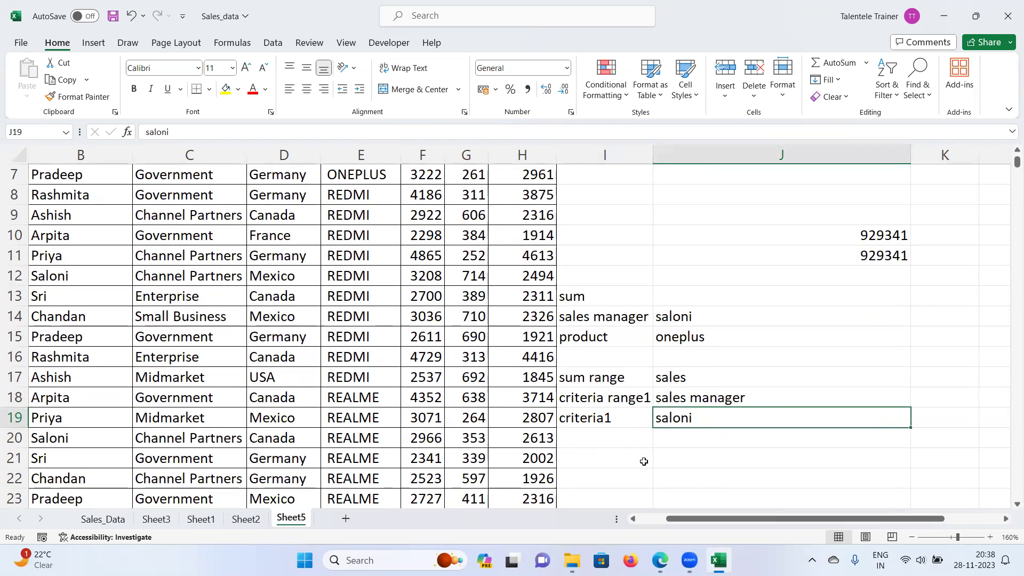
drag(606, 401, 610, 415)
scroll(611, 415, up, 2)
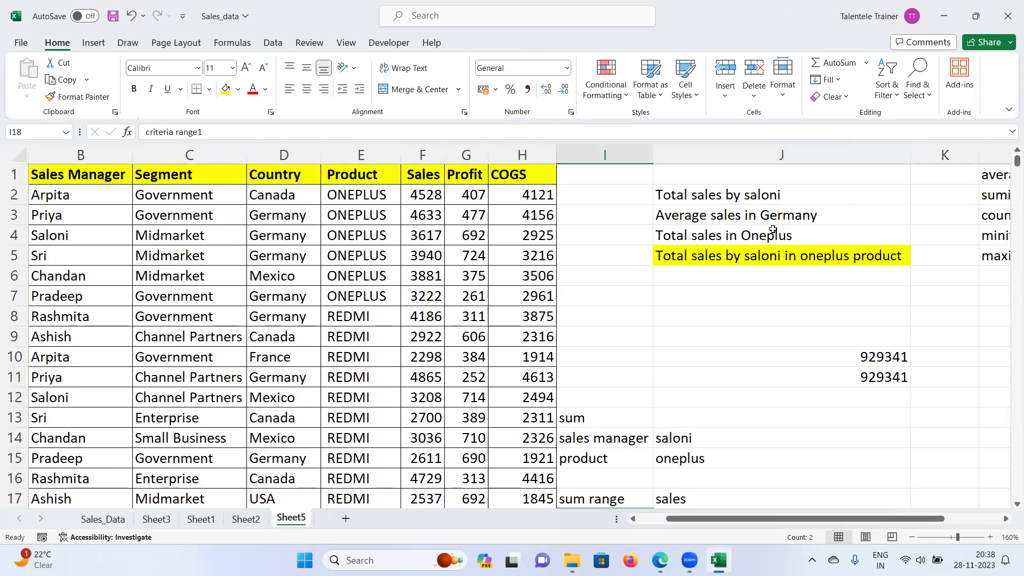
click(790, 251)
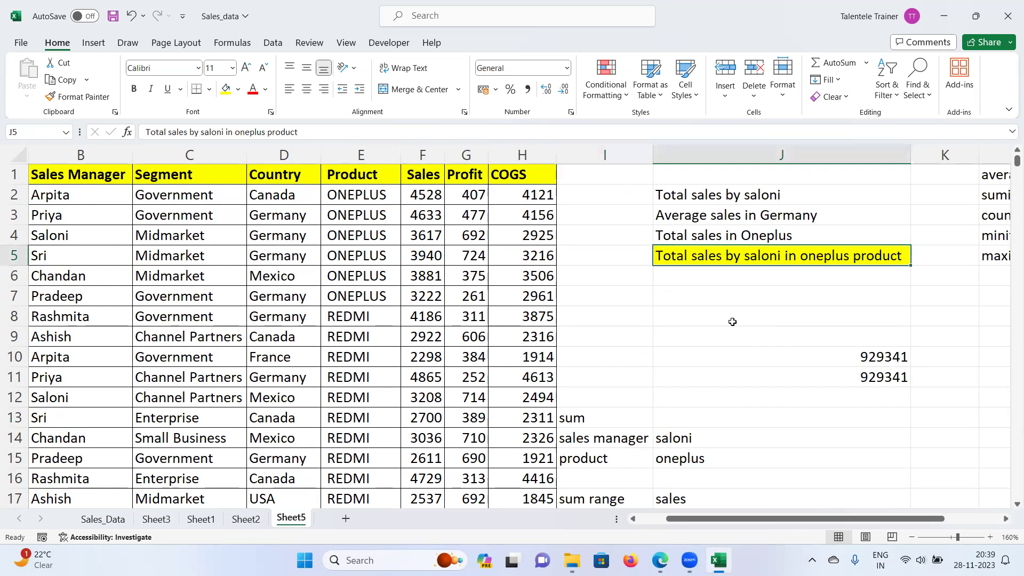
scroll(726, 325, down, 2)
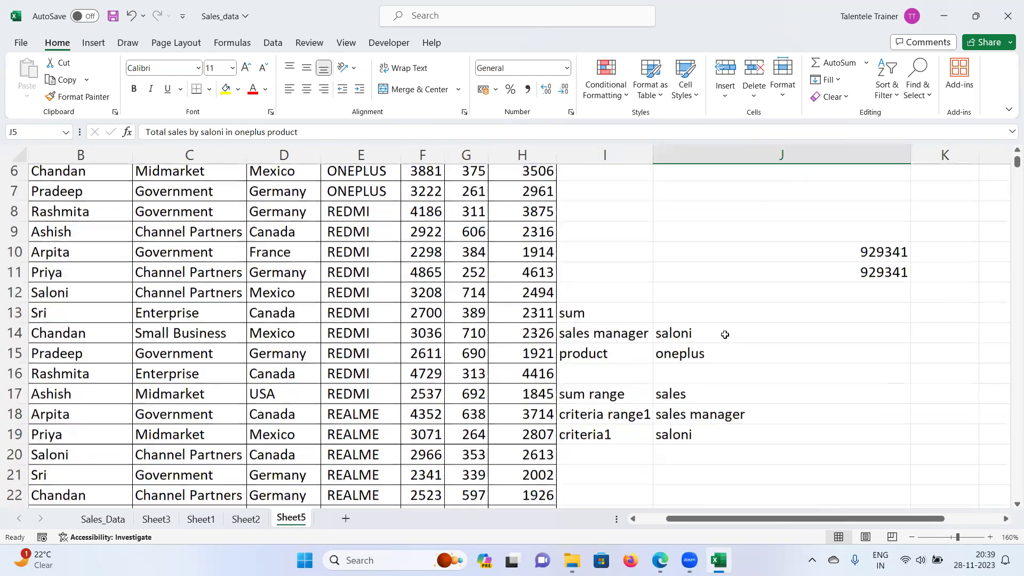
drag(578, 402, 579, 419)
key(ctrl+c)
click(589, 444)
key(ctrl+v)
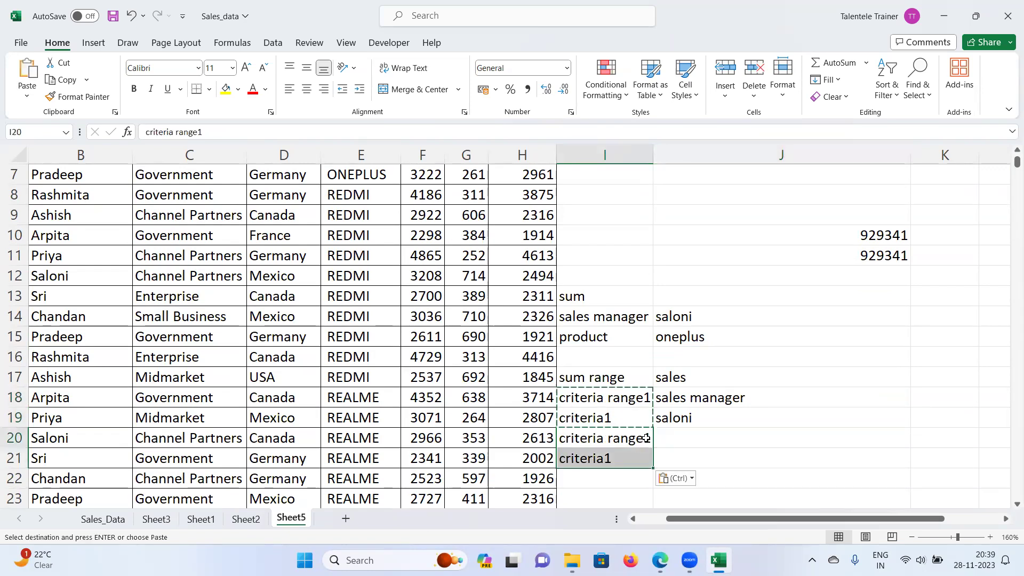
Step: Rename the I20 label to 'criteria range2'
double_click(643, 438)
key(BackSpace)
text(2\)
key(Return)
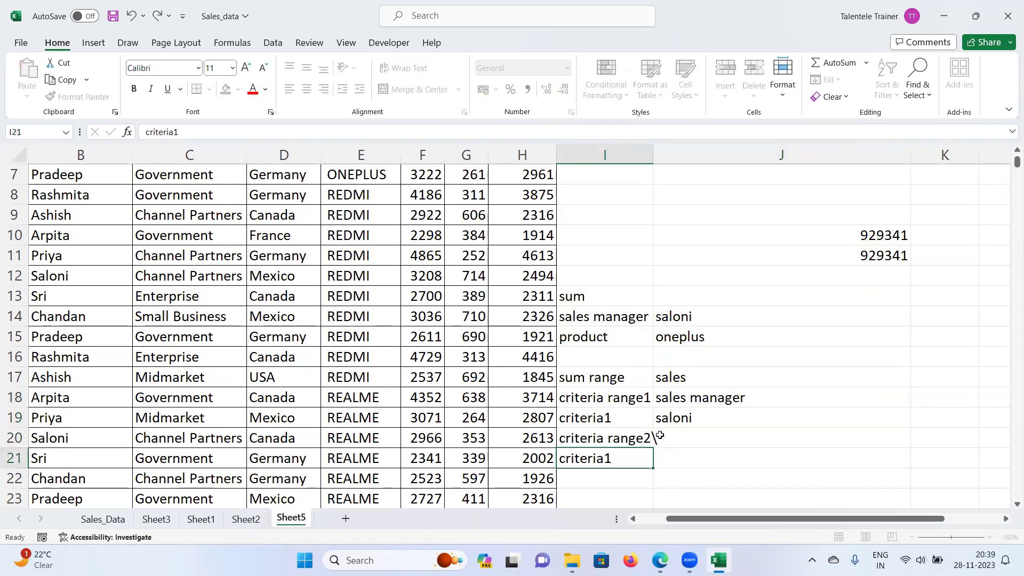
click(641, 435)
double_click(642, 436)
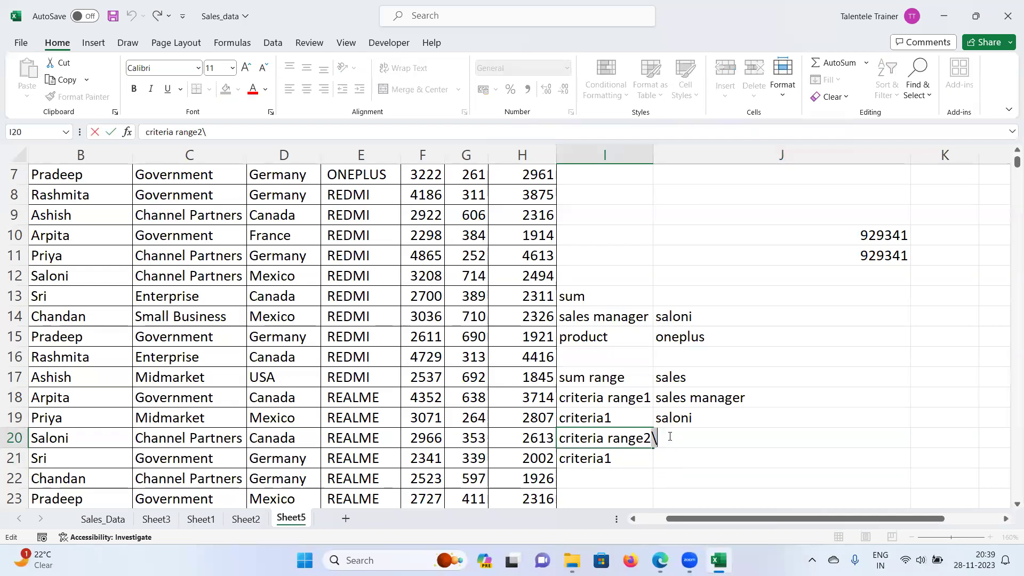
key(BackSpace)
key(Return)
Step: Rename the I21 label to 'criteria2'
double_click(620, 453)
key(BackSpace)
text(2)
key(Return)
click(646, 438)
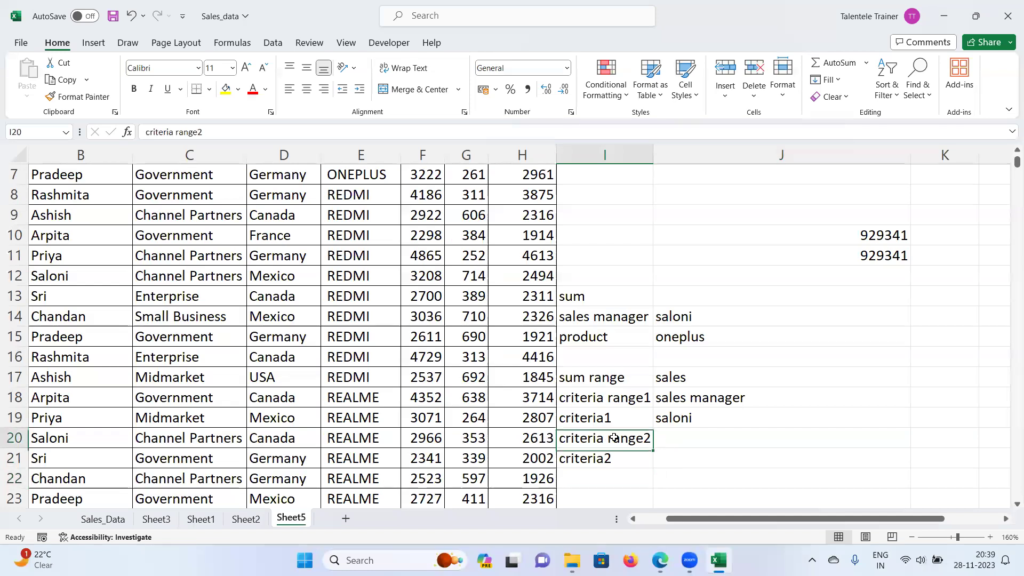
scroll(643, 373, up, 2)
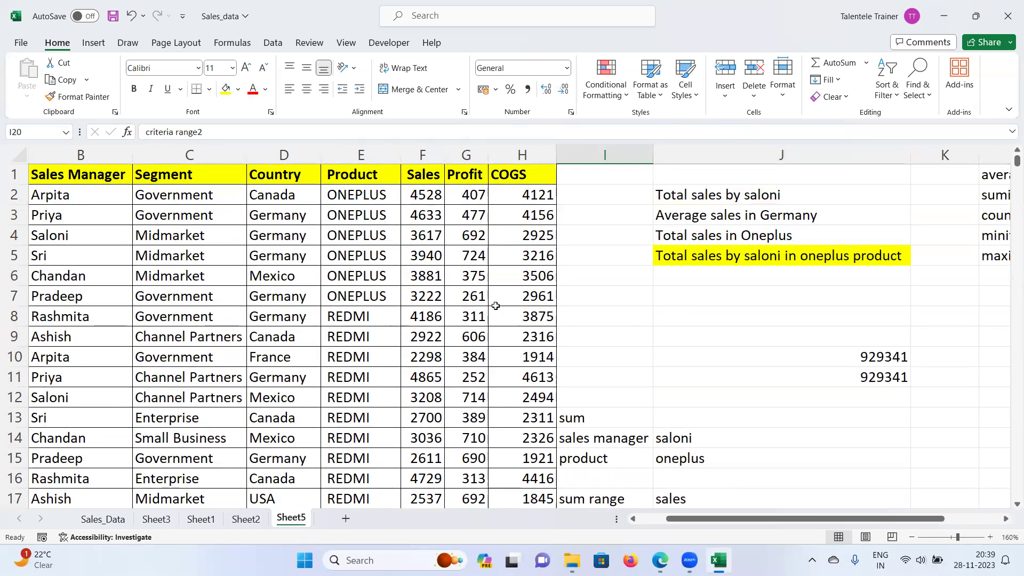
Step: Type 'product' in J20 and 'oneplus' in J21
scroll(715, 345, down, 3)
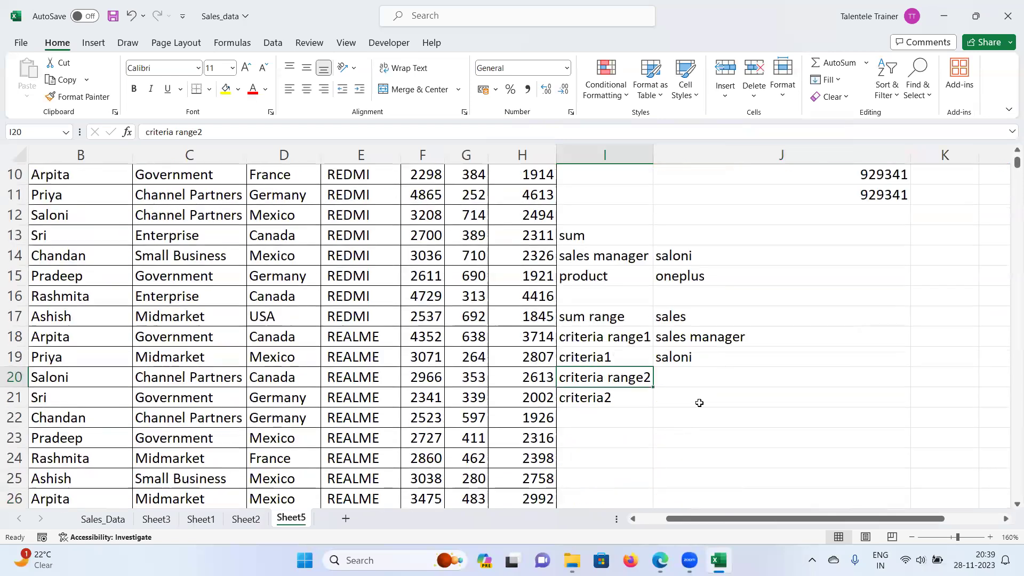
scroll(624, 411, up, 3)
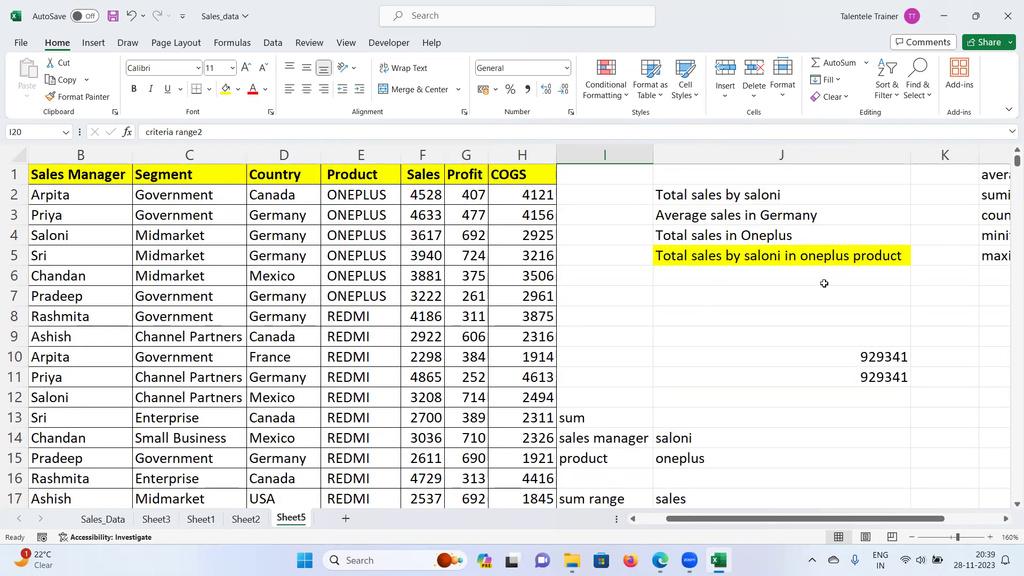
scroll(676, 406, down, 2)
click(678, 435)
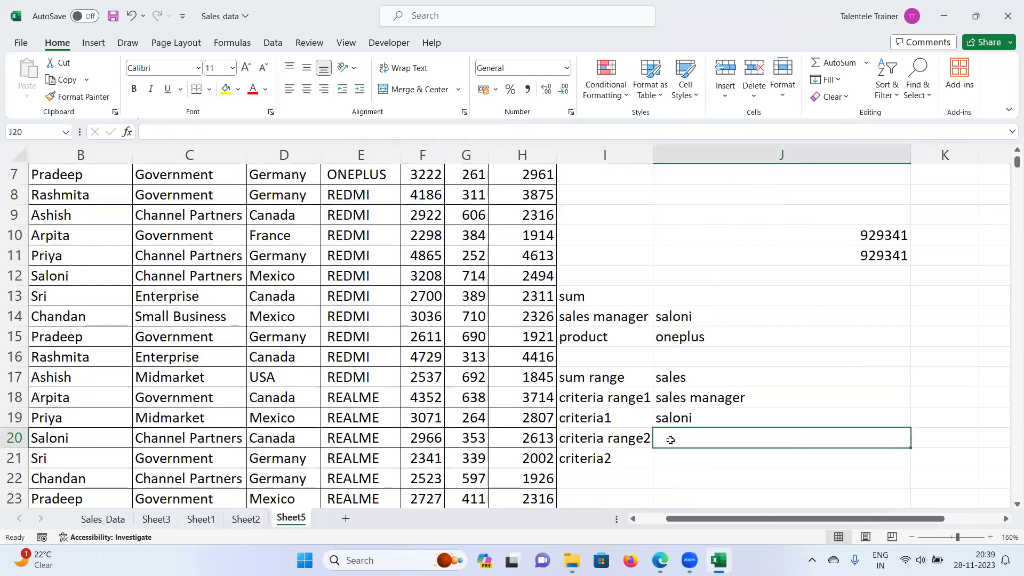
text(product)
key(Return)
text(oneplus)
key(Return)
scroll(688, 410, up, 1)
scroll(692, 404, down, 1)
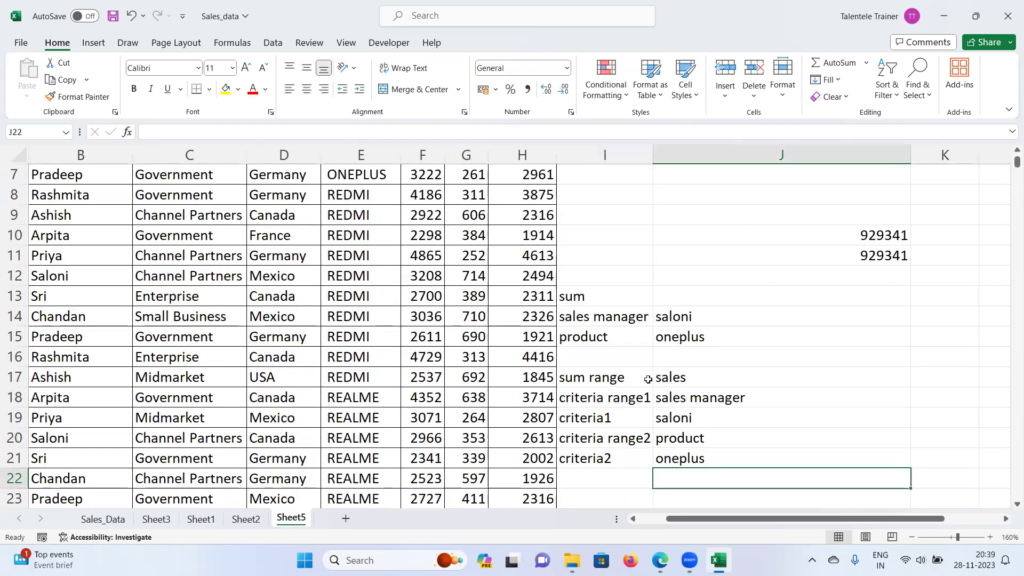
Step: Select the I17:J21 argument-notes block, then deselect it and scroll the sheet
drag(610, 384, 684, 467)
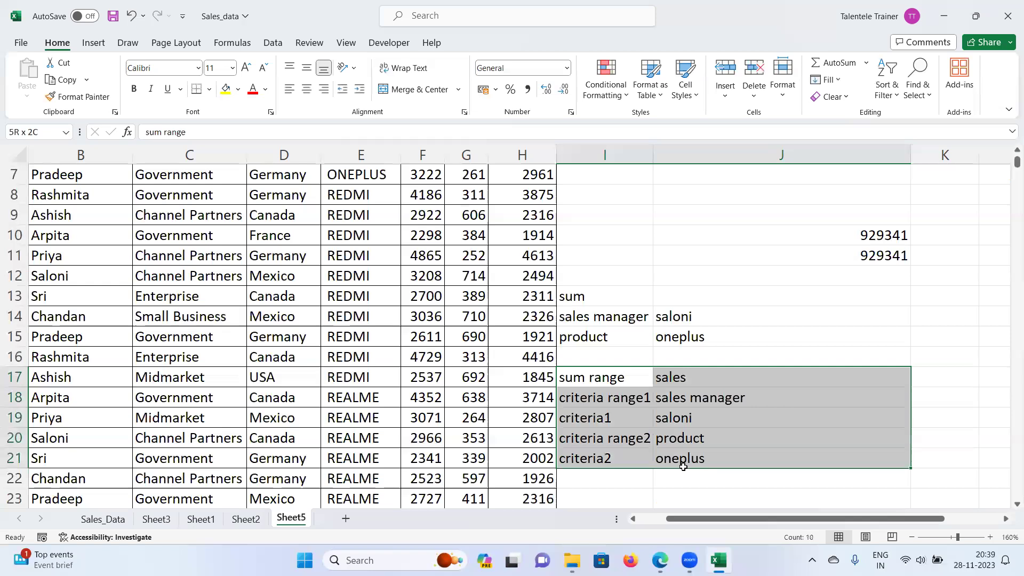
click(609, 380)
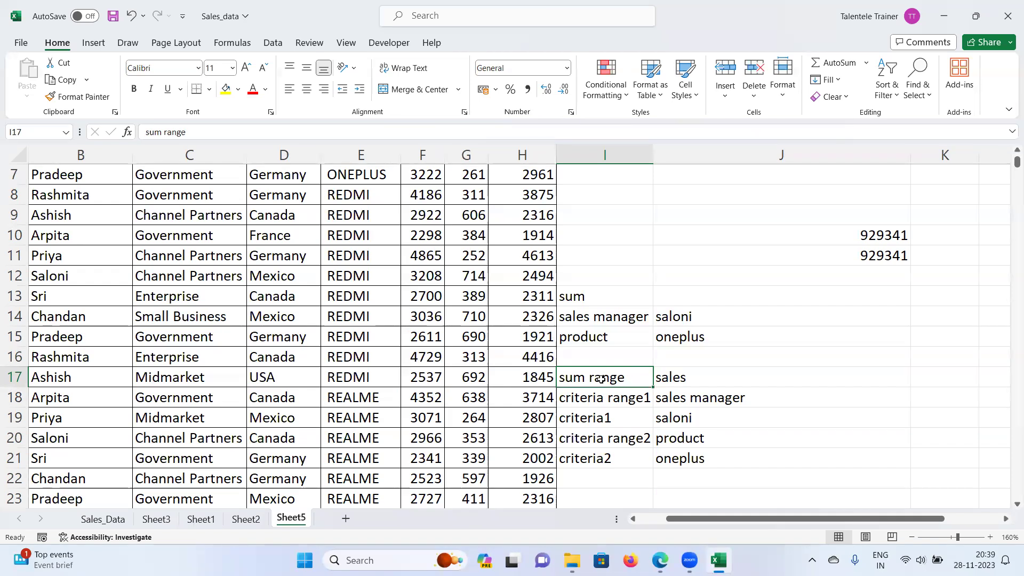
scroll(601, 379, up, 2)
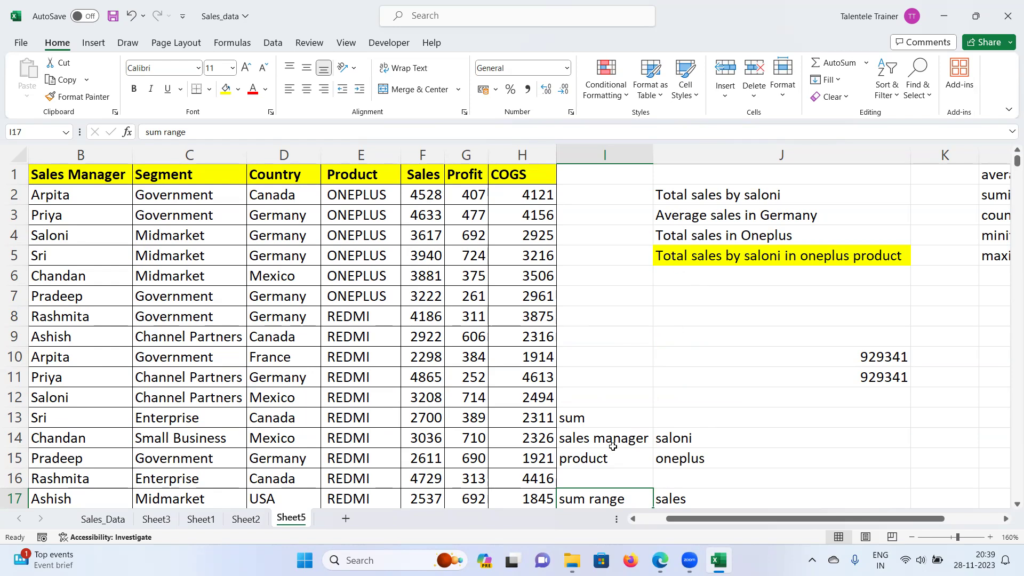
scroll(572, 457, down, 1)
scroll(591, 434, up, 1)
scroll(629, 315, down, 1)
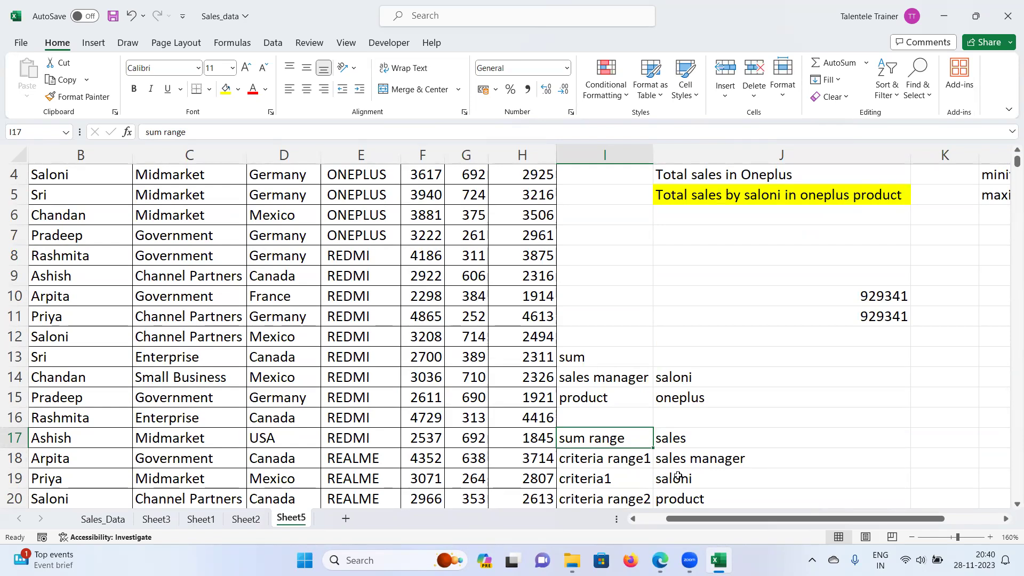
scroll(681, 479, down, 1)
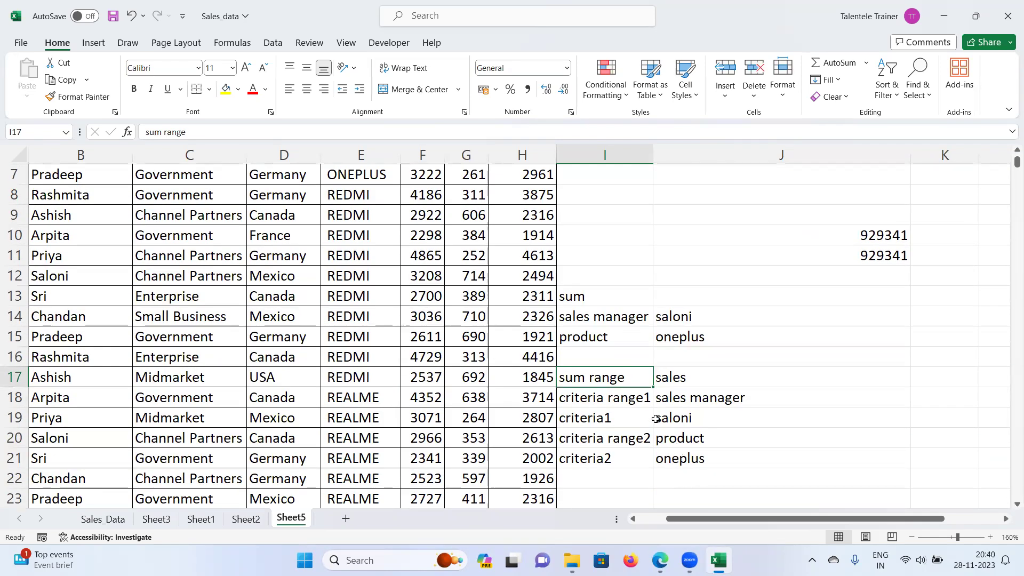
Step: Check each note pair in I17:J21: sales manager, saloni, product and oneplus
click(608, 401)
click(687, 399)
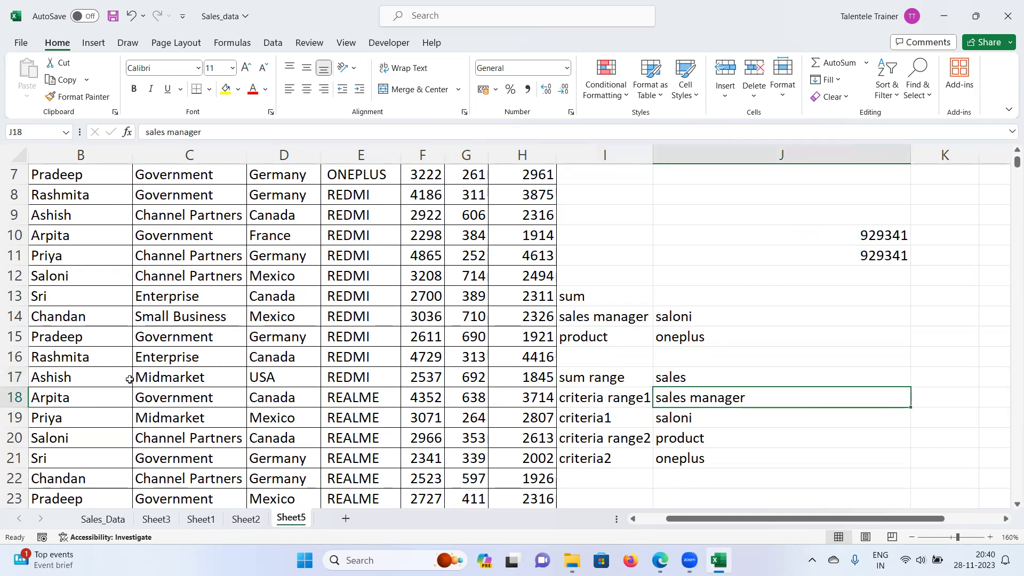
click(615, 412)
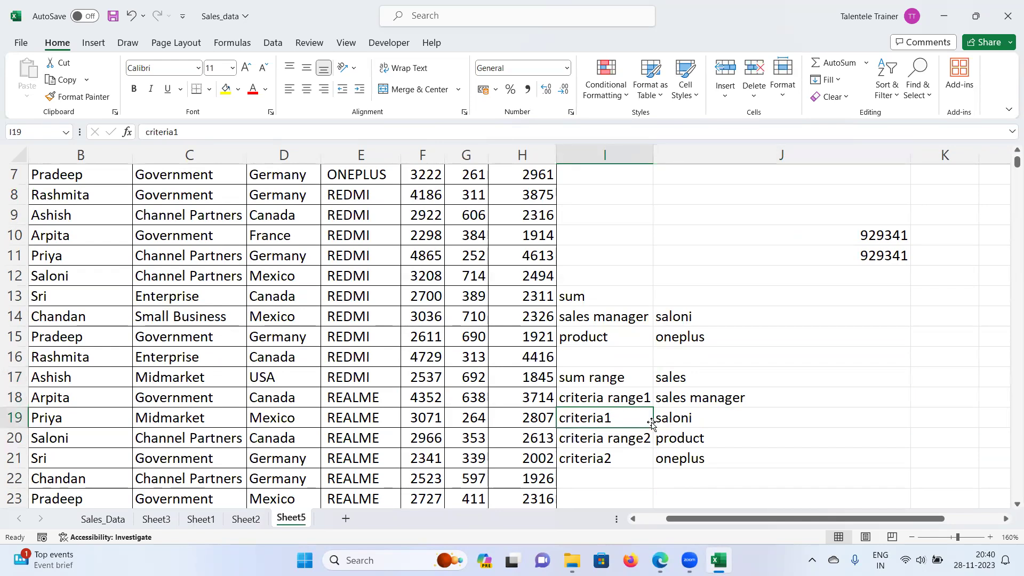
click(690, 421)
click(641, 441)
click(690, 439)
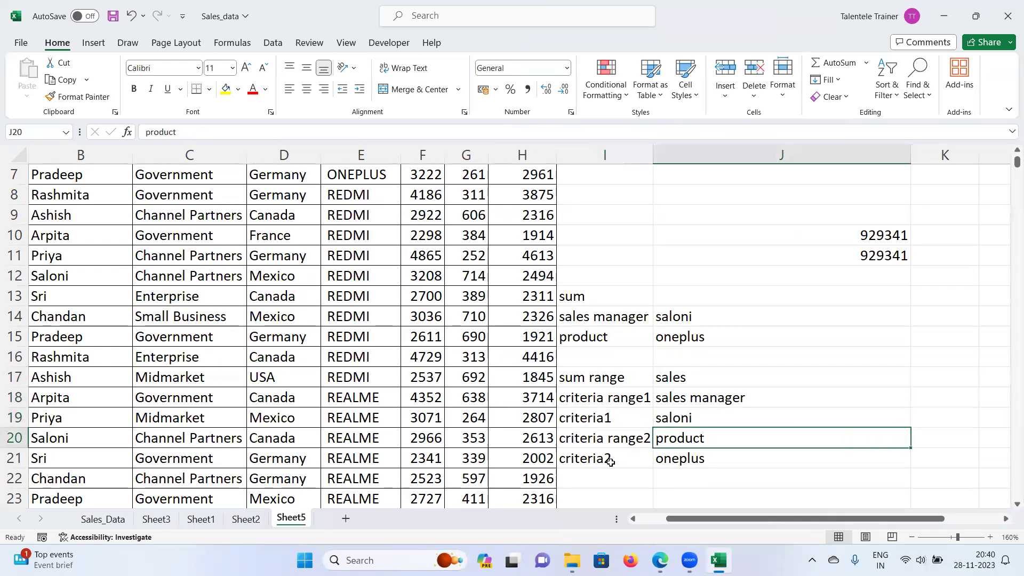
click(689, 459)
scroll(705, 429, up, 2)
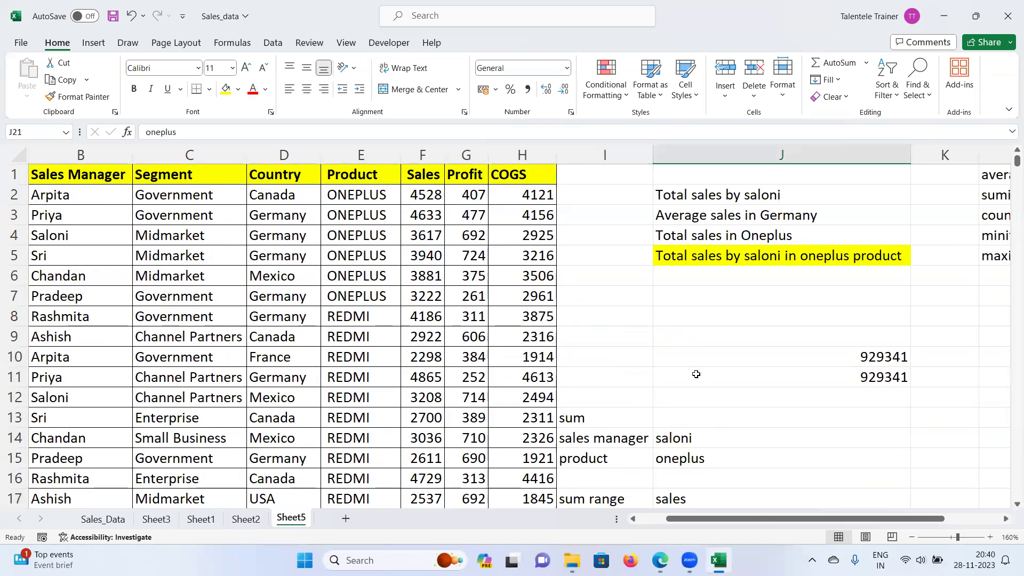
click(688, 395)
Step: Start a =SUMIFS( formula in J12 from the function suggestions
text(=s)
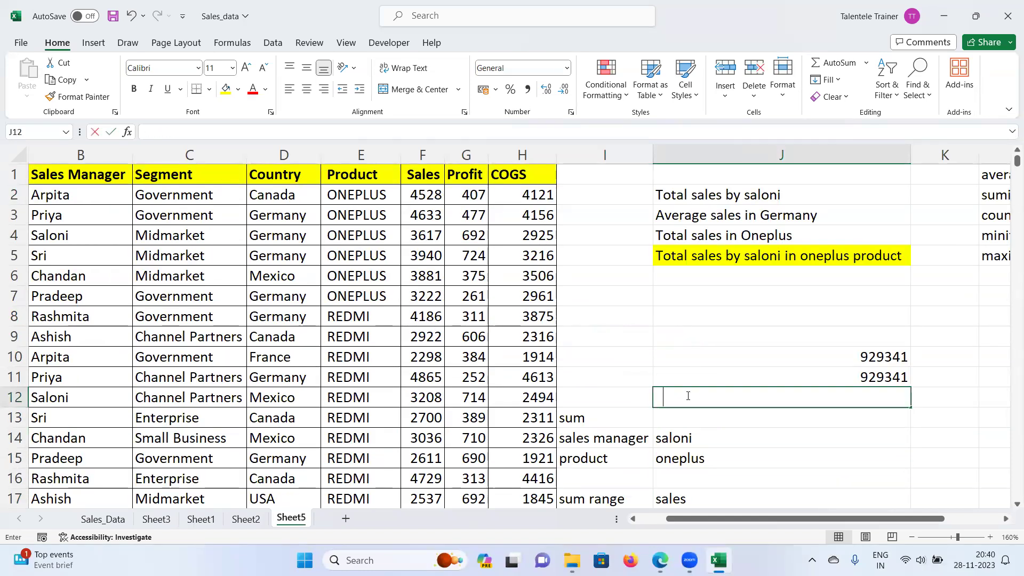
text(umifs)
key(Tab)
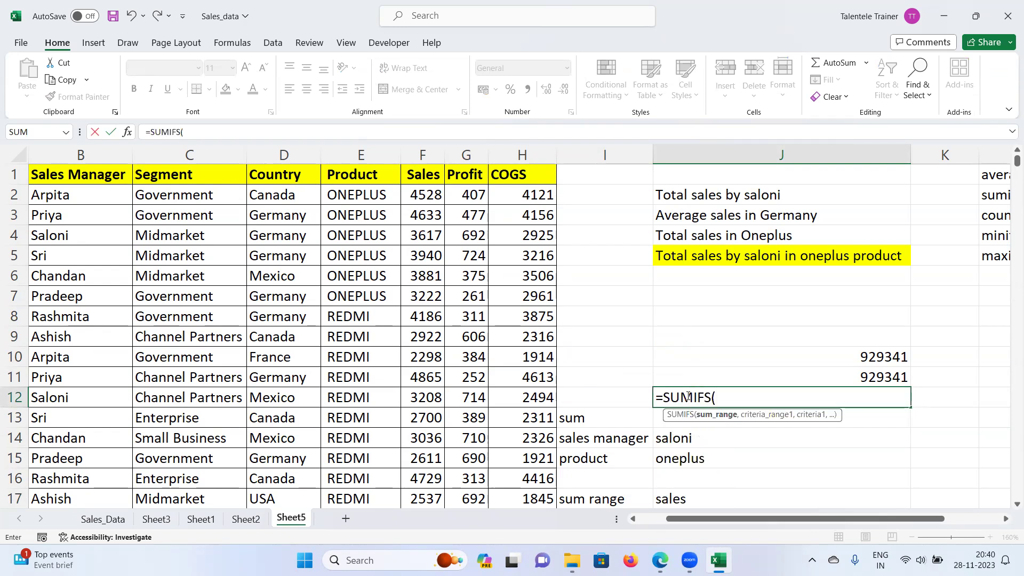
key(BackSpace)
key(BackSpace)
key(BackSpace)
key(BackSpace)
key(BackSpace)
key(BackSpace)
key(BackSpace)
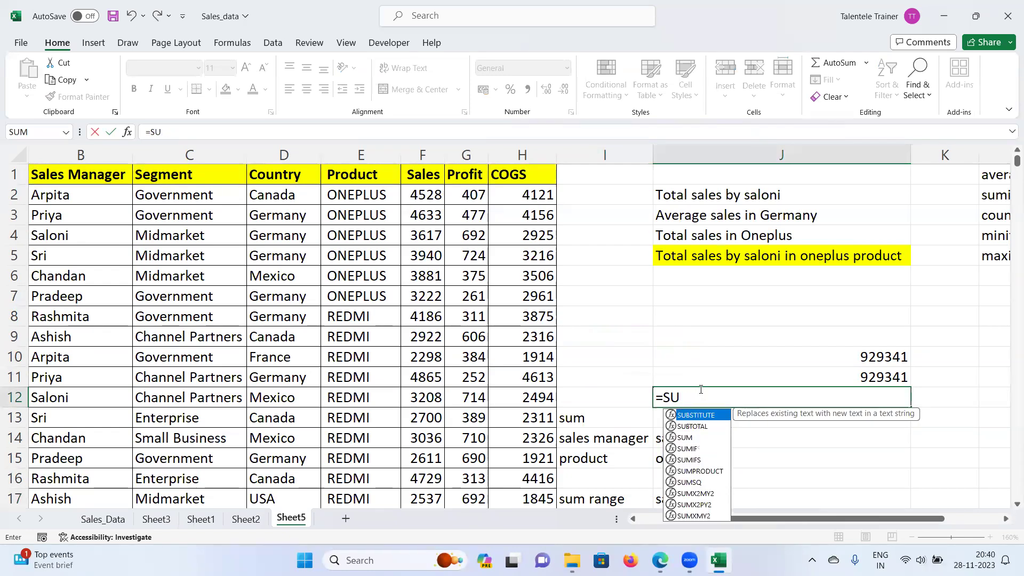
text(sumifs)
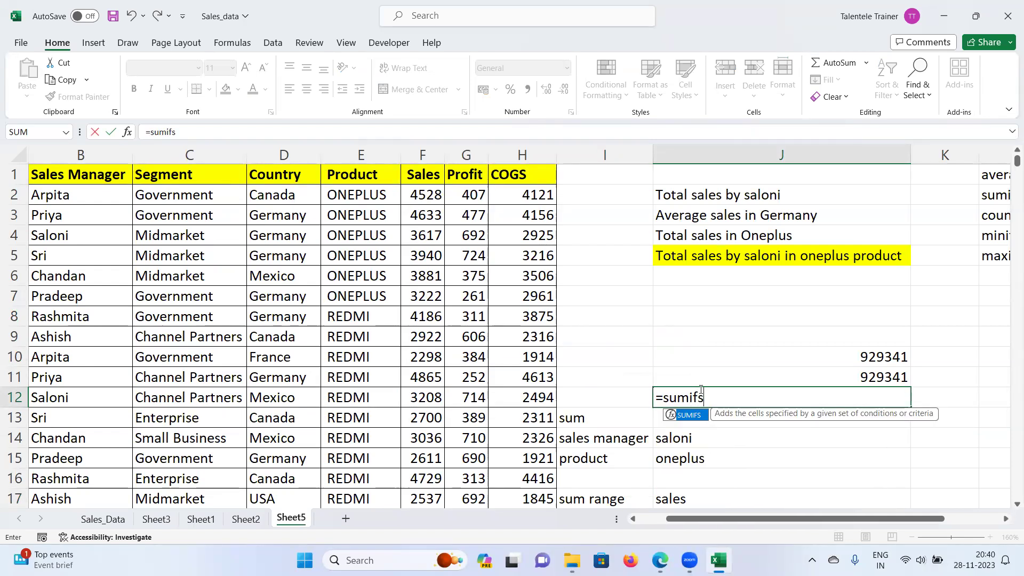
key(Tab)
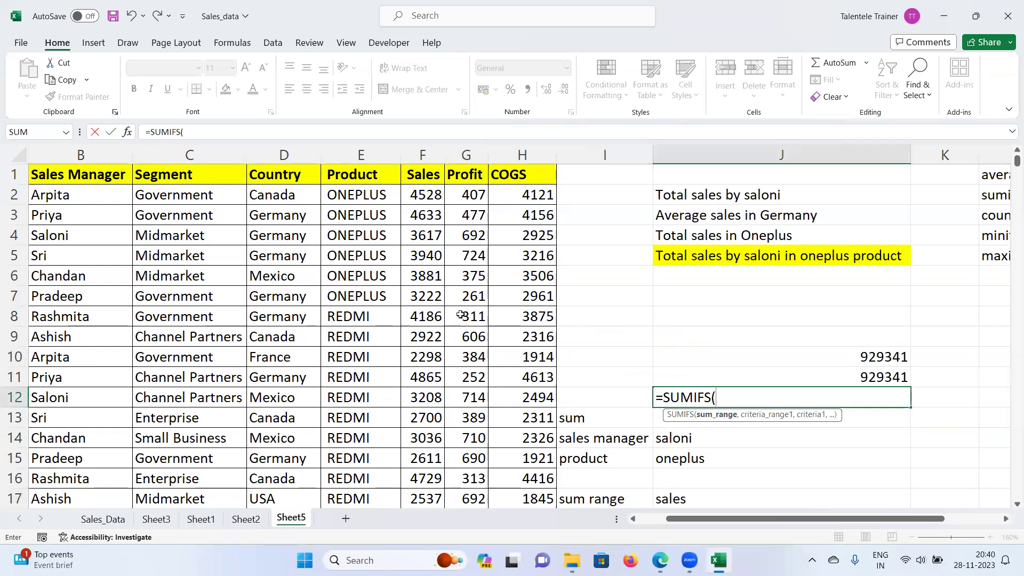
Step: Enter F2:F2153 as the SUMIFS sum range, followed by a comma
click(422, 192)
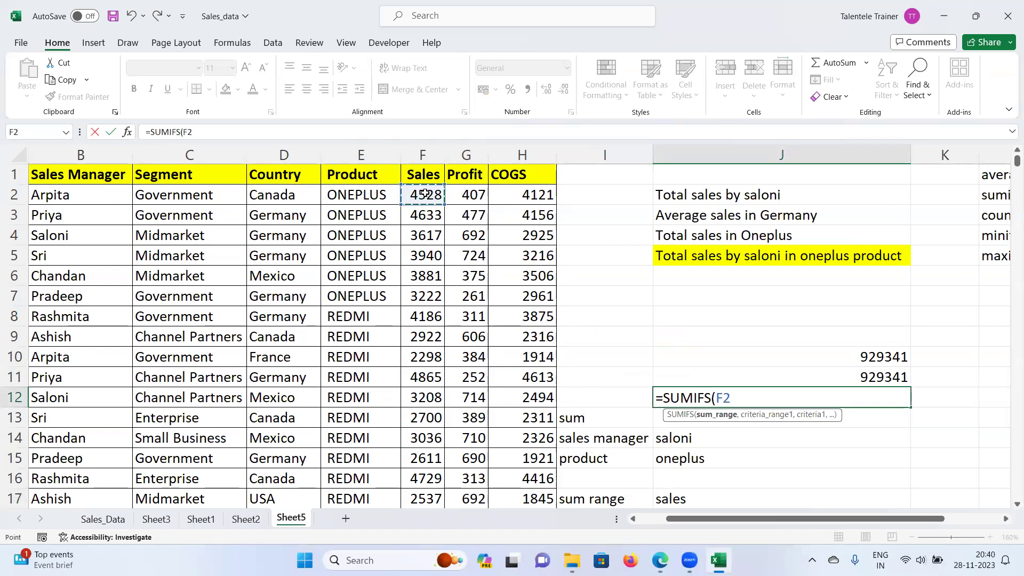
key(ctrl+shift+Down)
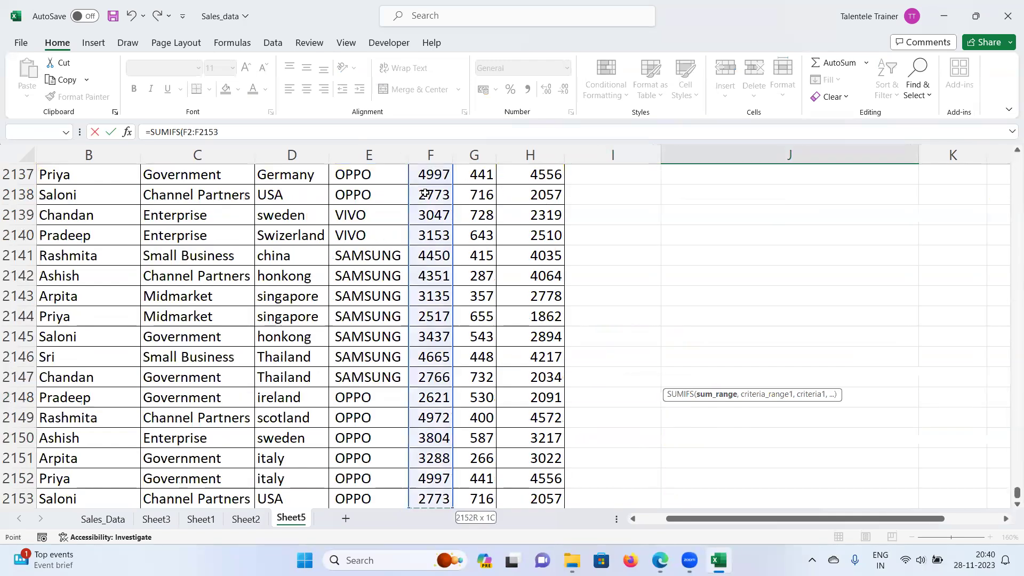
key(ctrl+BackSpace)
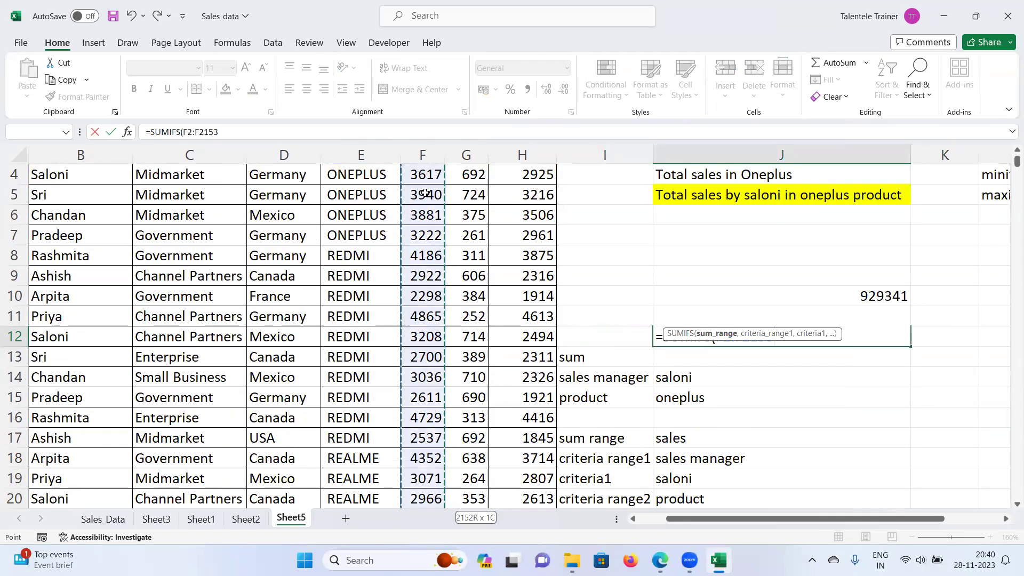
text(,)
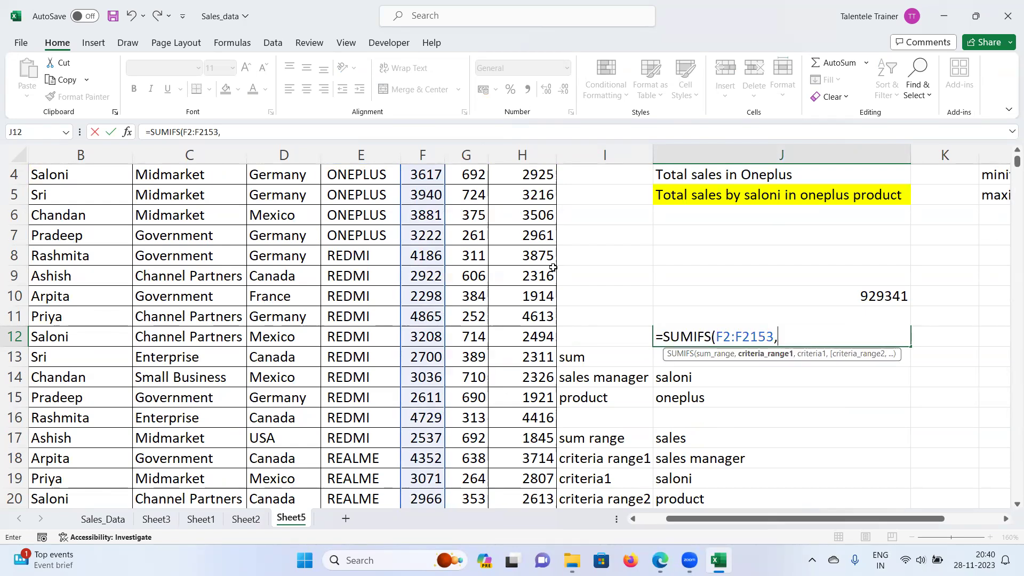
Step: Add B2:B2153 as the first criteria range with "Saloni" as its criterion
drag(764, 522, 722, 527)
scroll(176, 232, up, 1)
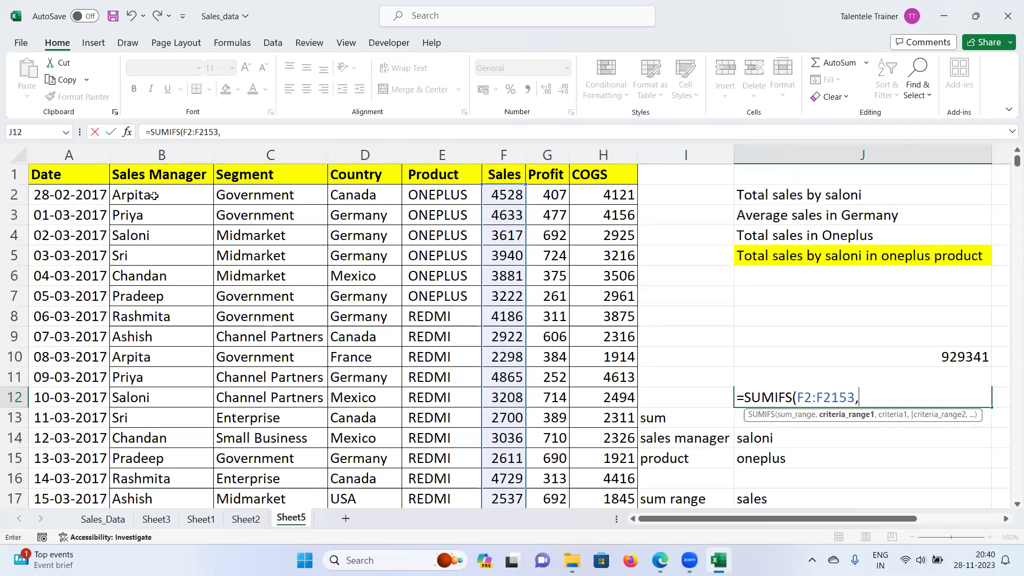
click(153, 194)
key(ctrl+shift+Down)
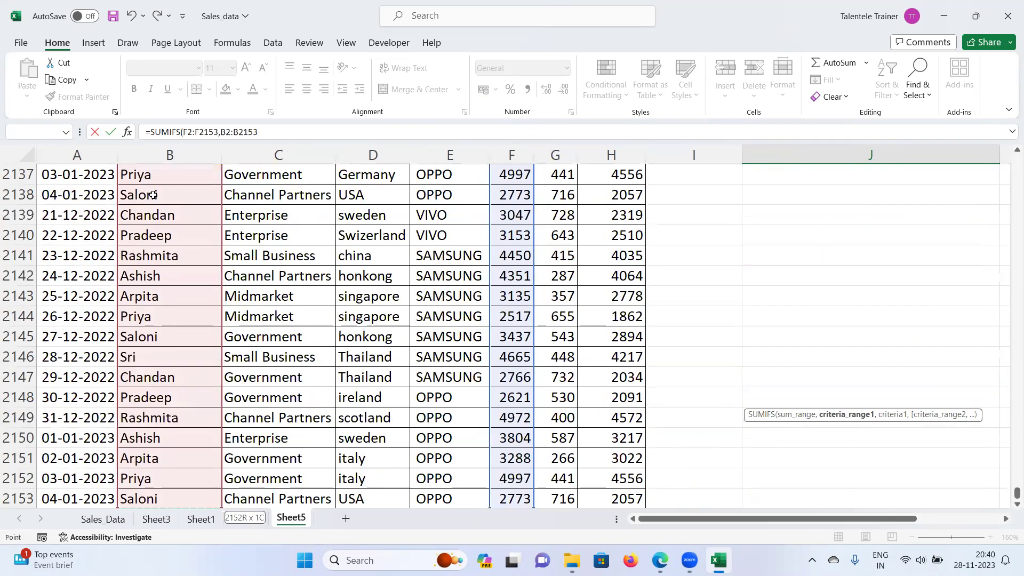
key(ctrl+BackSpace)
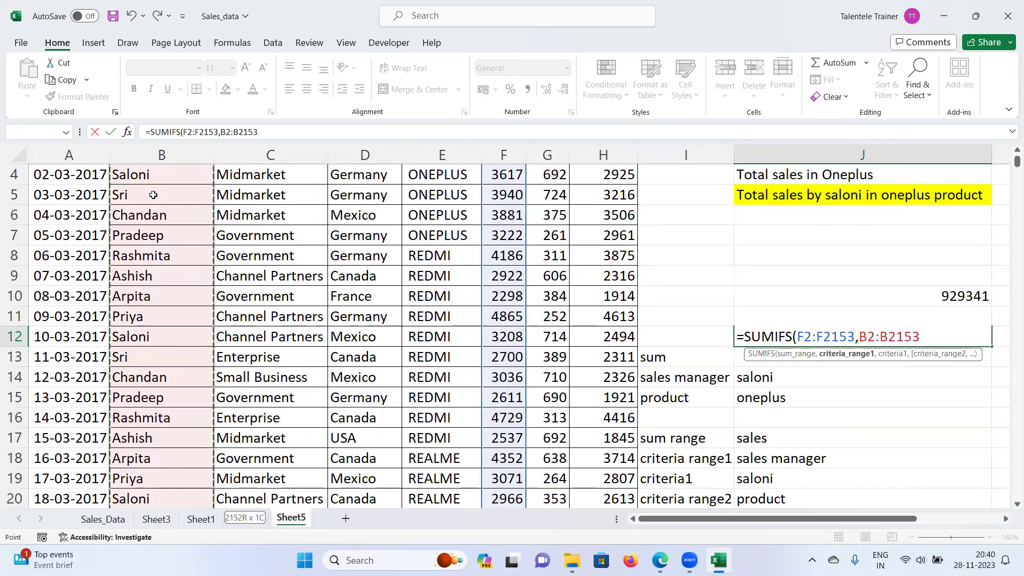
text(,)
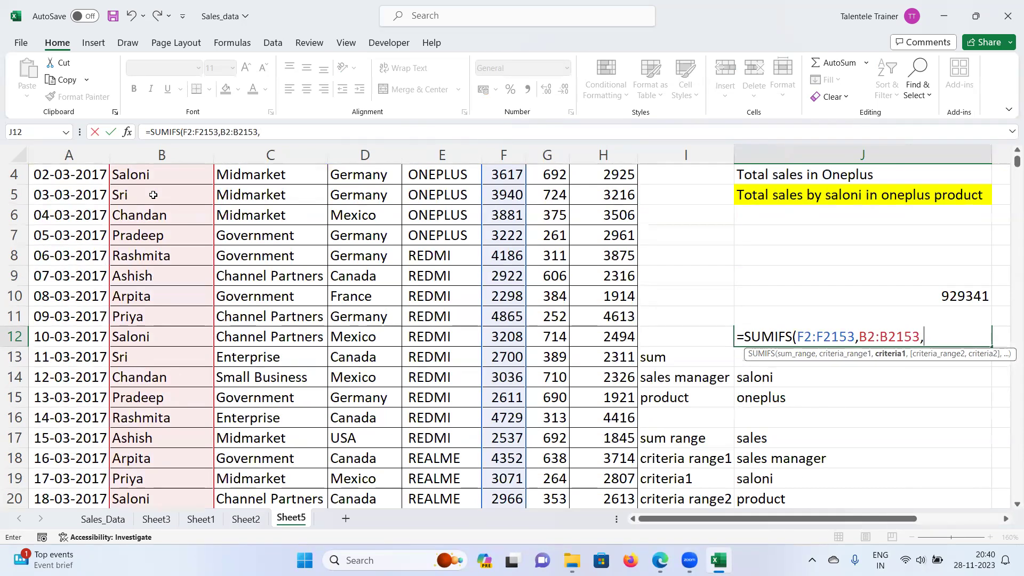
text(""Saloni")
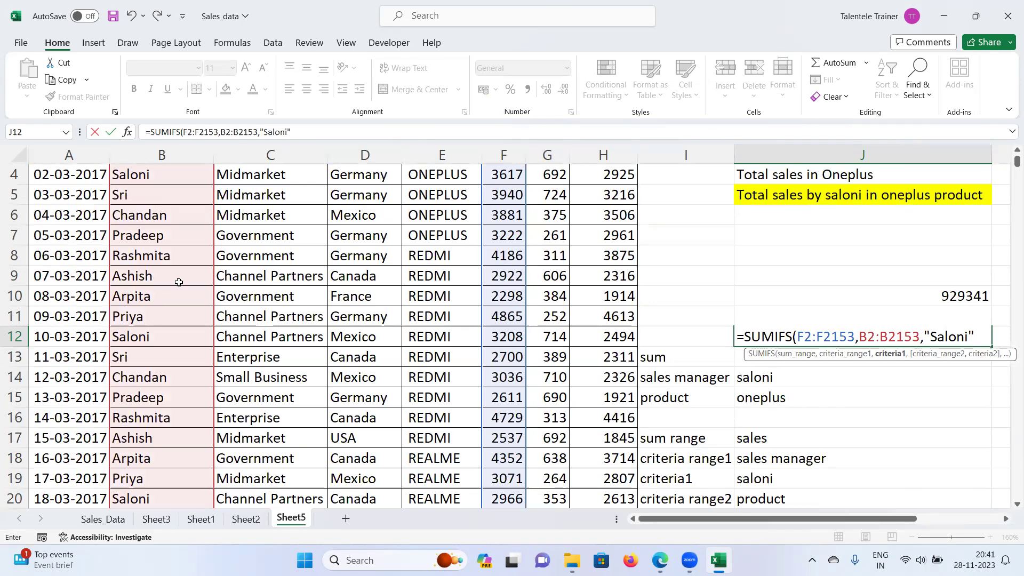
Step: Add E2:E2153 with "ONEPLUS" as the second criteria pair and close the formula
text(,)
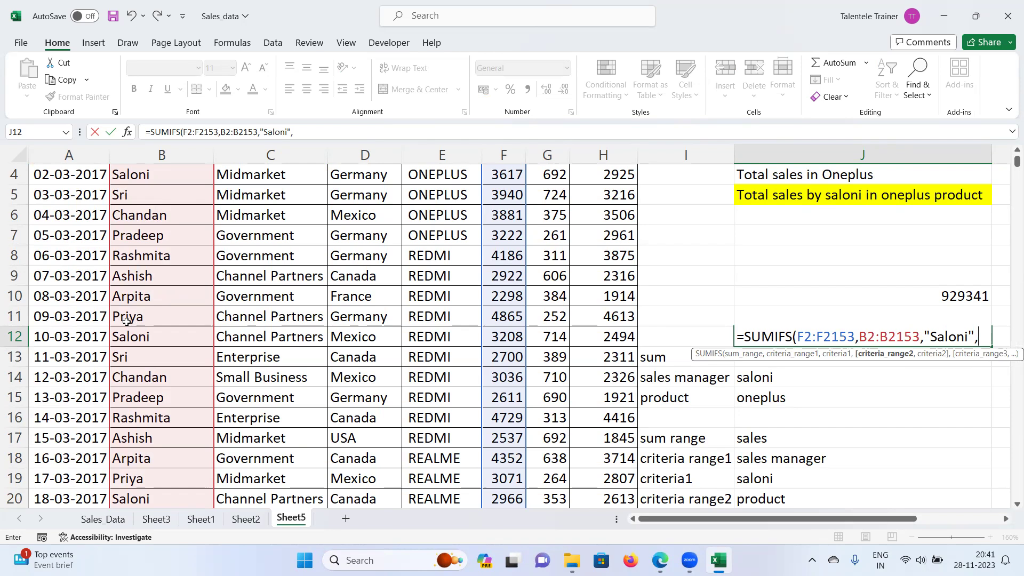
scroll(342, 419, up, 1)
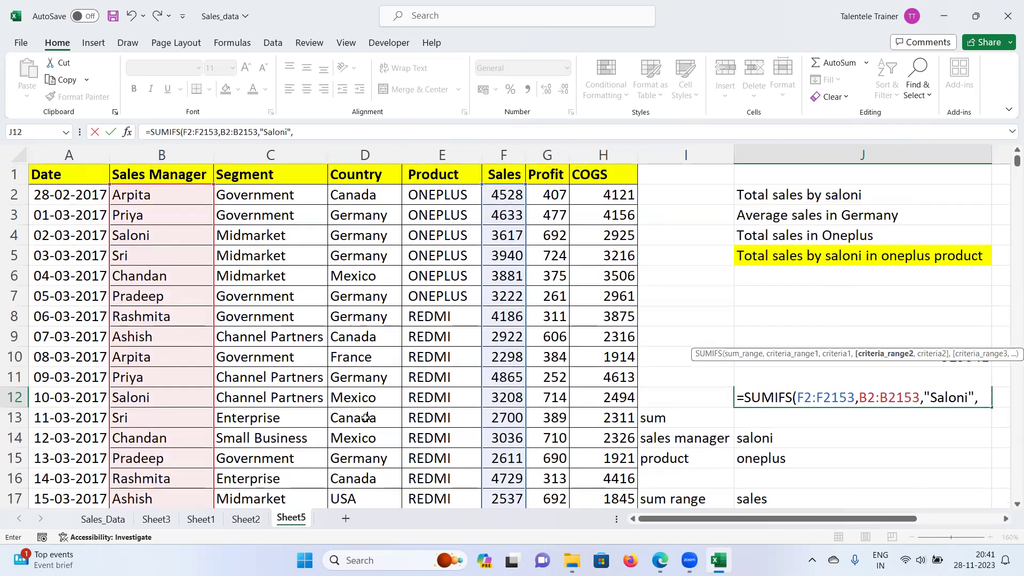
click(438, 193)
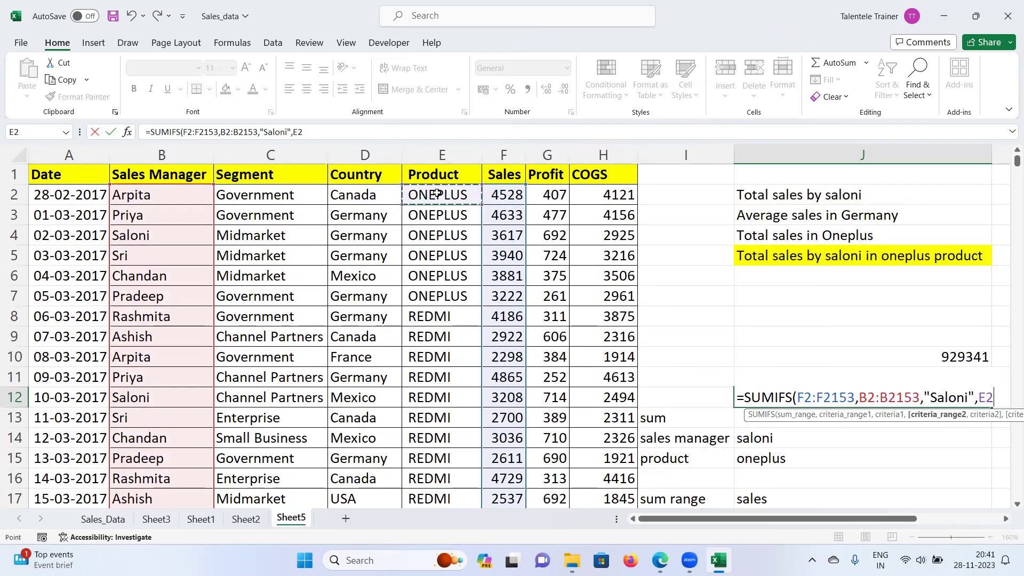
key(ctrl+shift+Down)
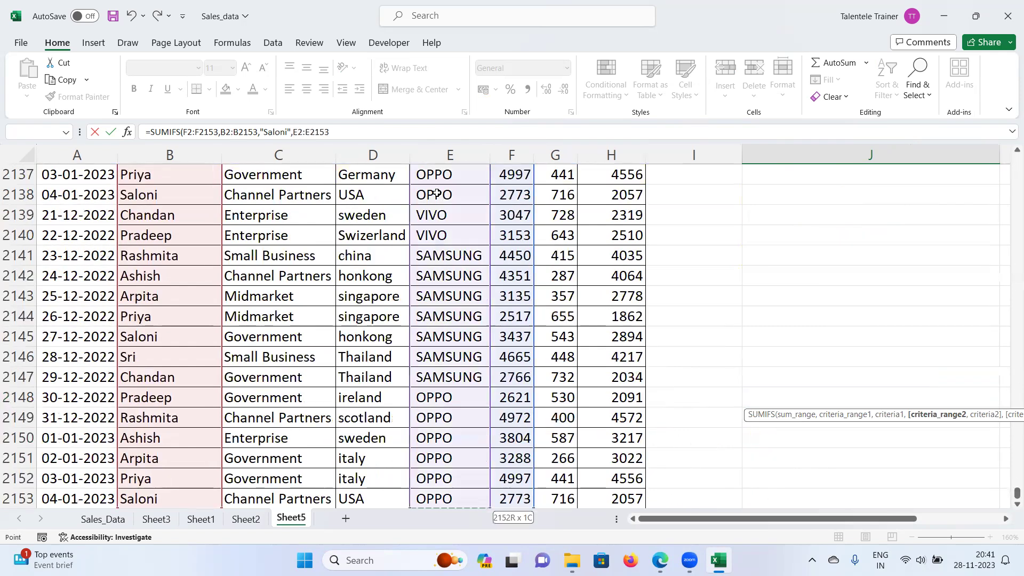
key(ctrl+BackSpace)
text(,")
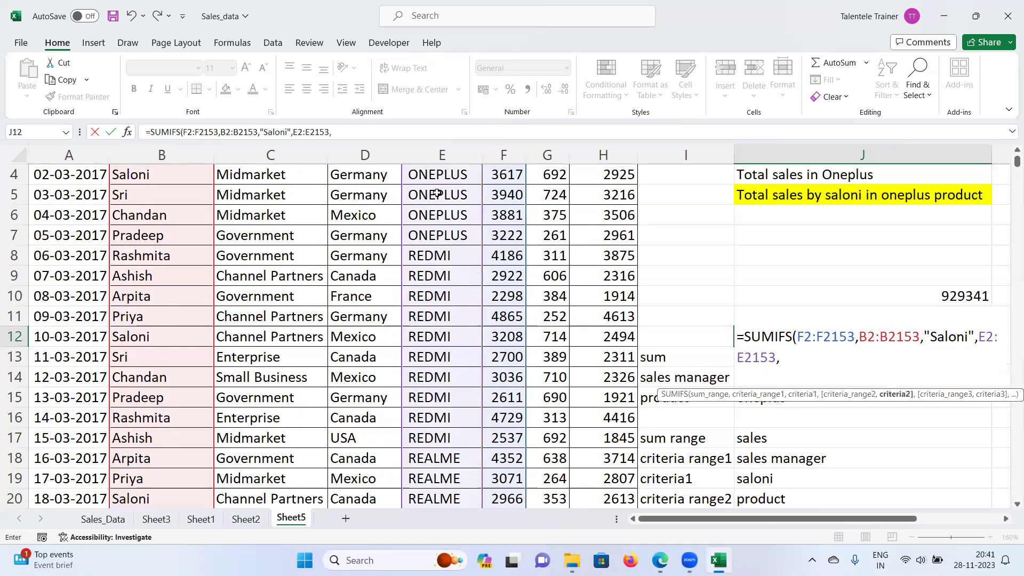
text(ONEPLUS")
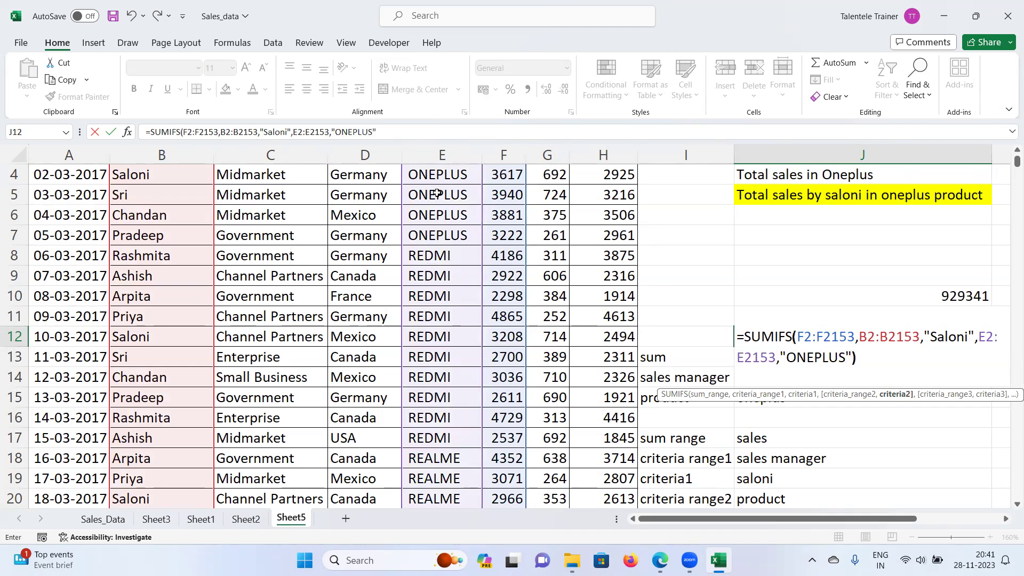
text())
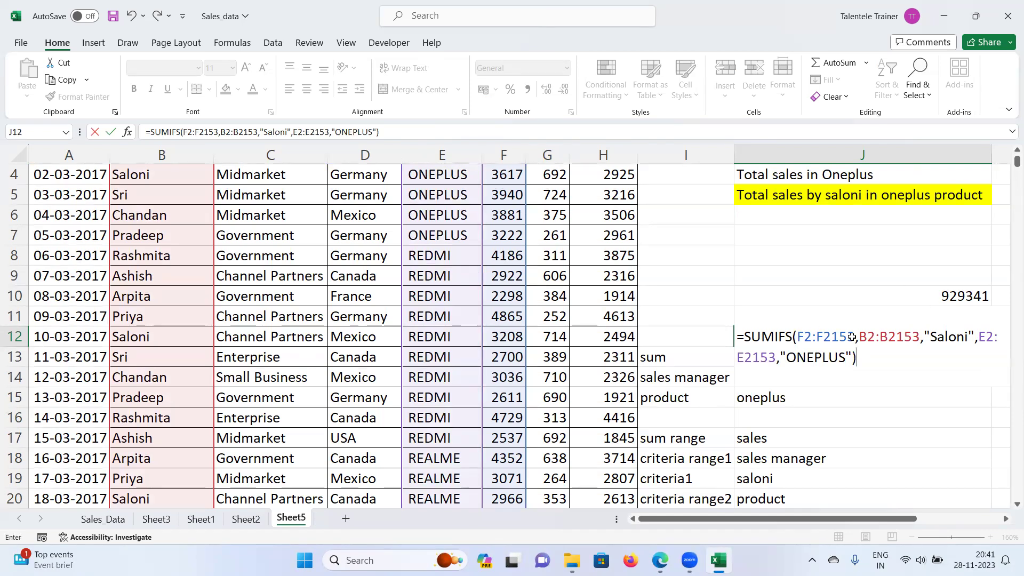
scroll(852, 336, up, 1)
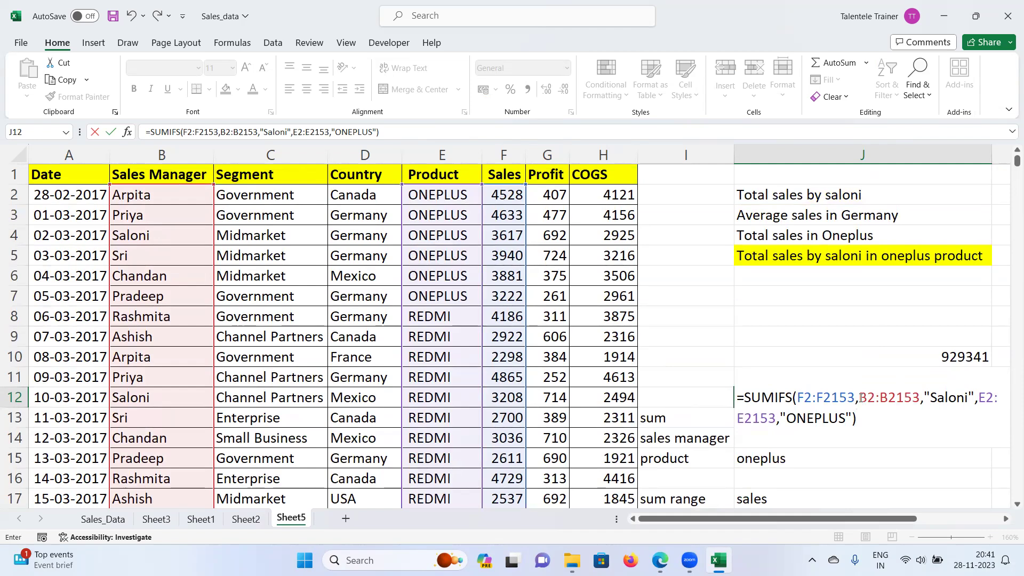
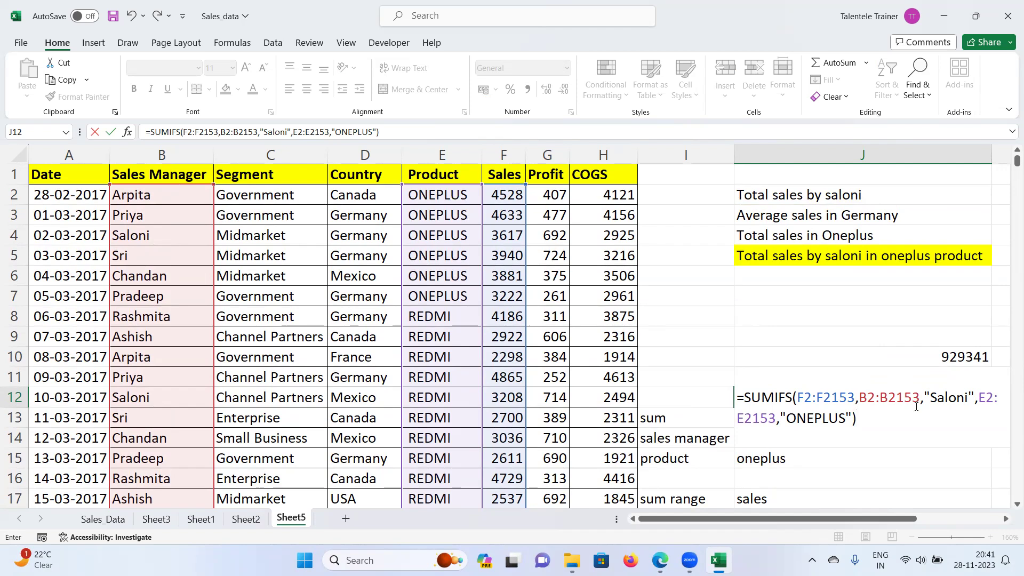
Step: Commit the SUMIFS formula in J12, which returns 0, and inspect the ONEPLUS text in E5 for stray spaces
key(Return)
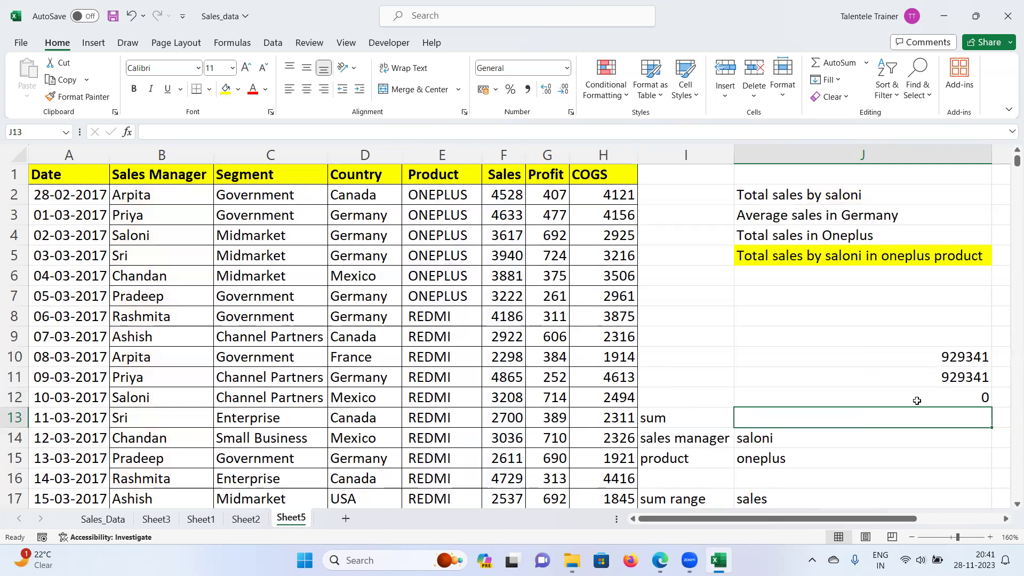
click(917, 398)
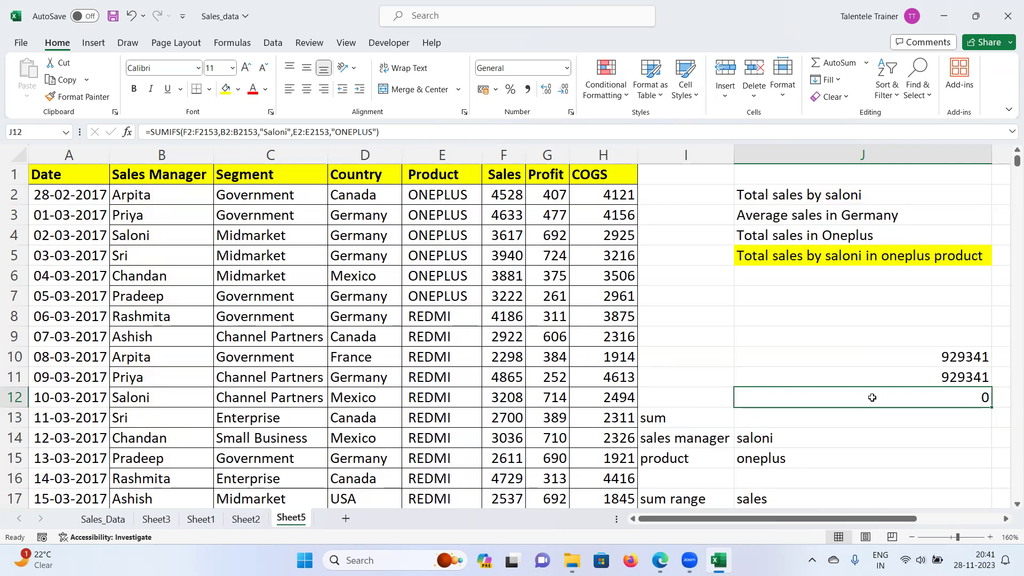
double_click(412, 257)
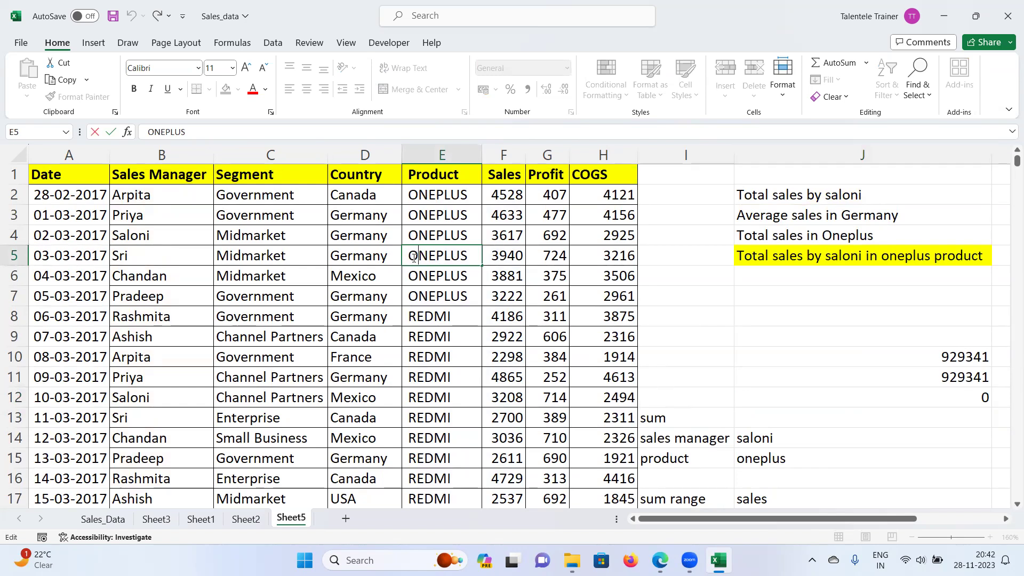
key(Left)
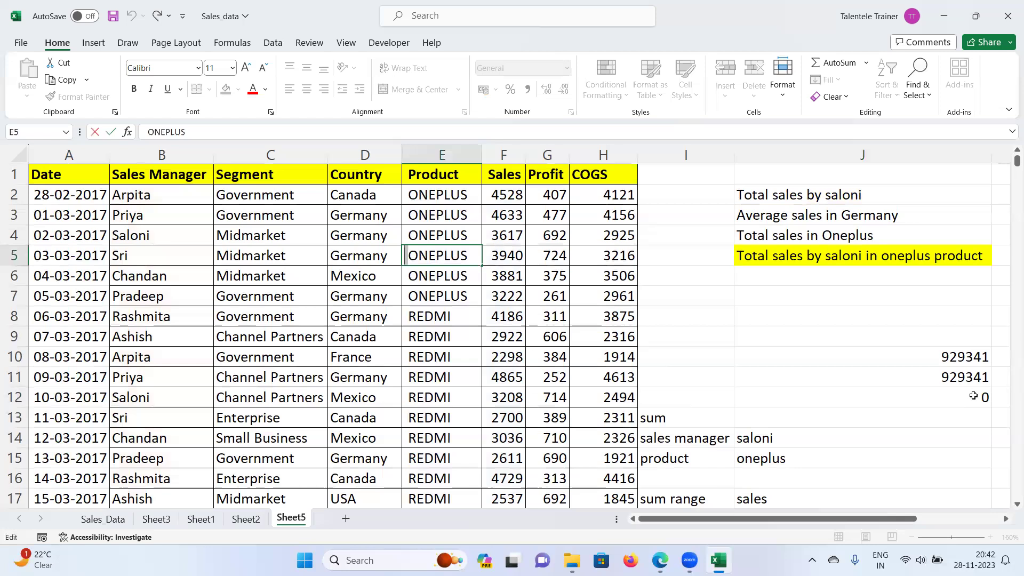
key(Return)
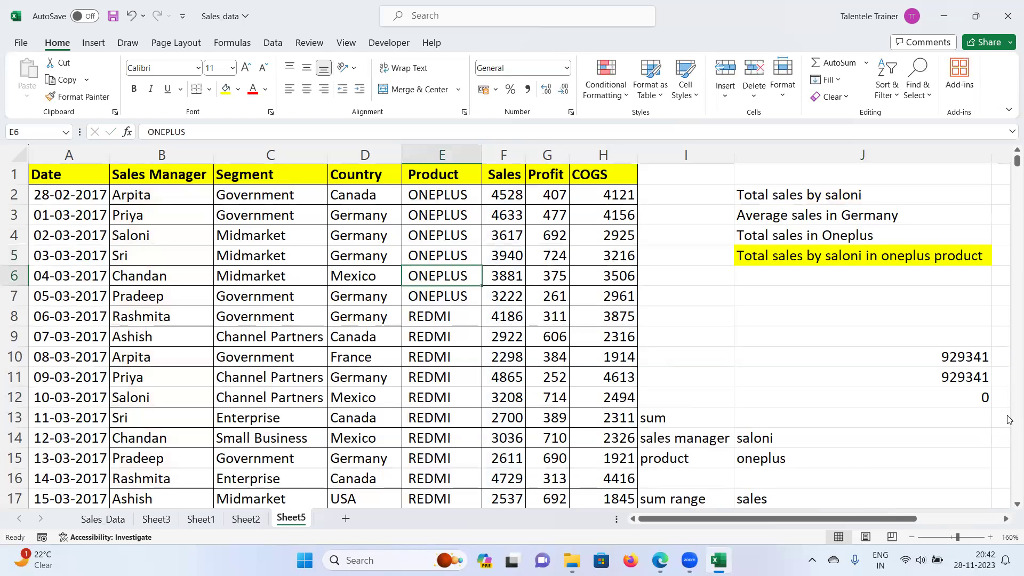
Step: Insert a helper column I and enter =TRIM(E2) in I2
click(685, 154)
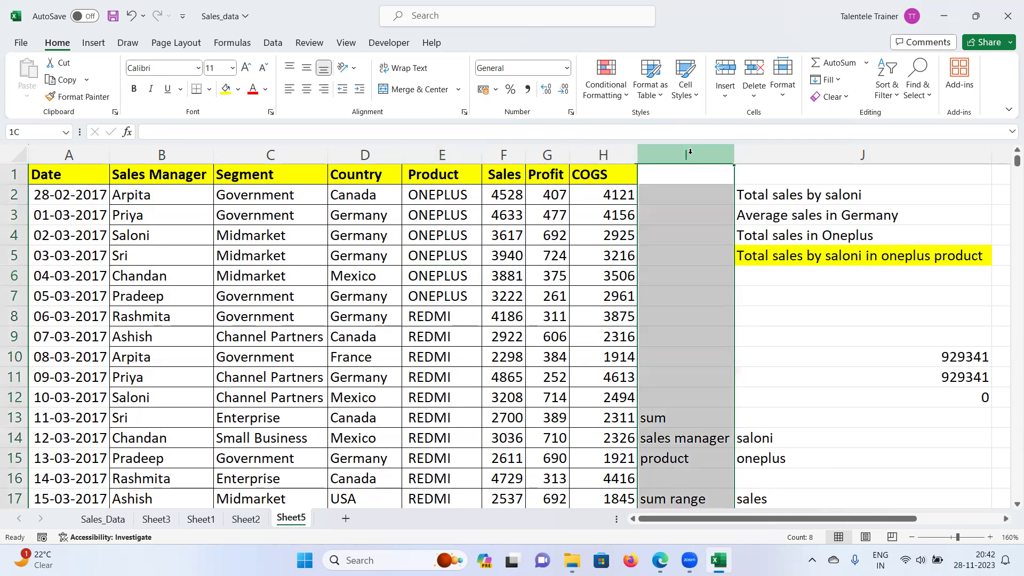
right_click(688, 155)
click(726, 288)
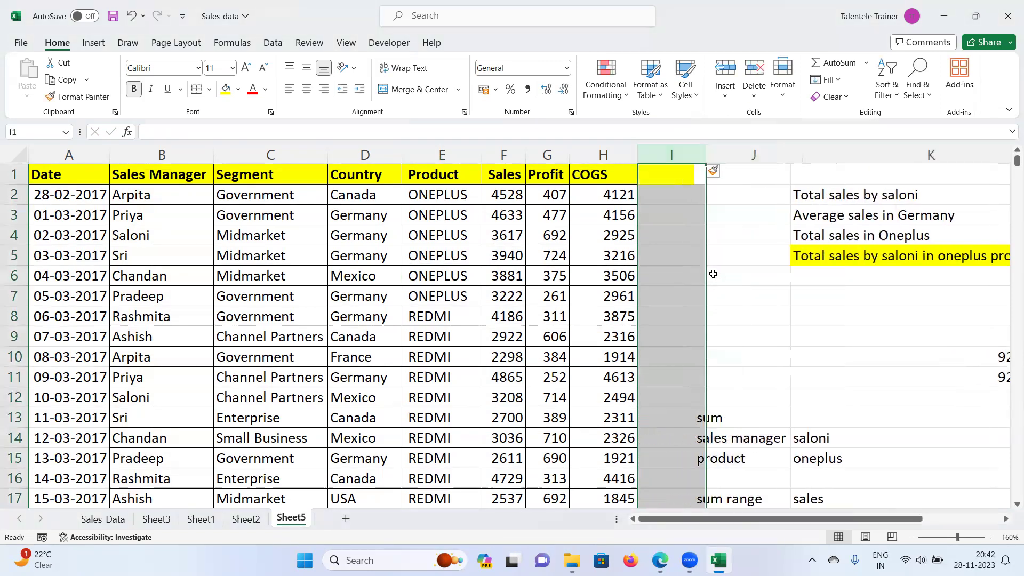
click(667, 193)
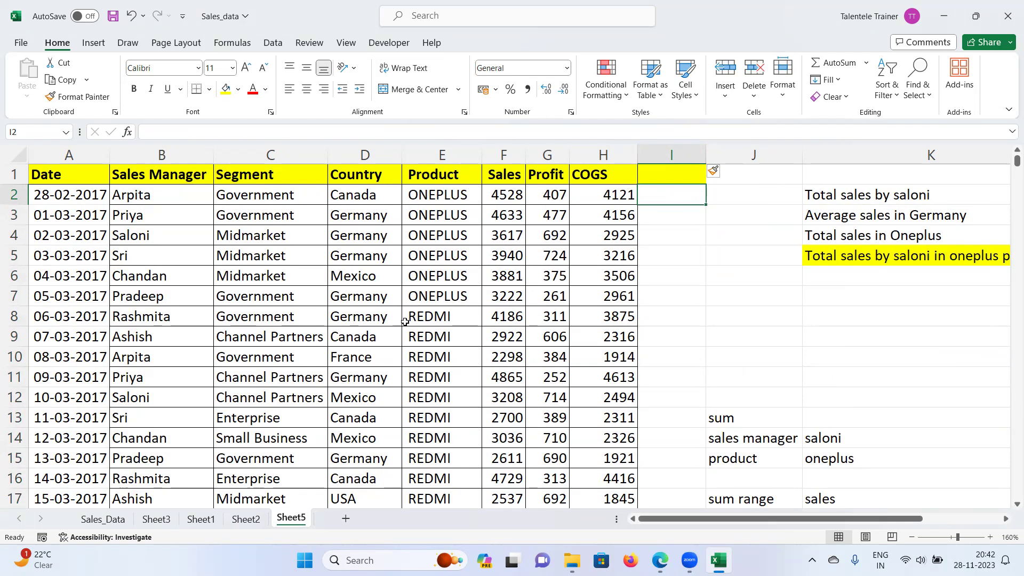
text(=trim()
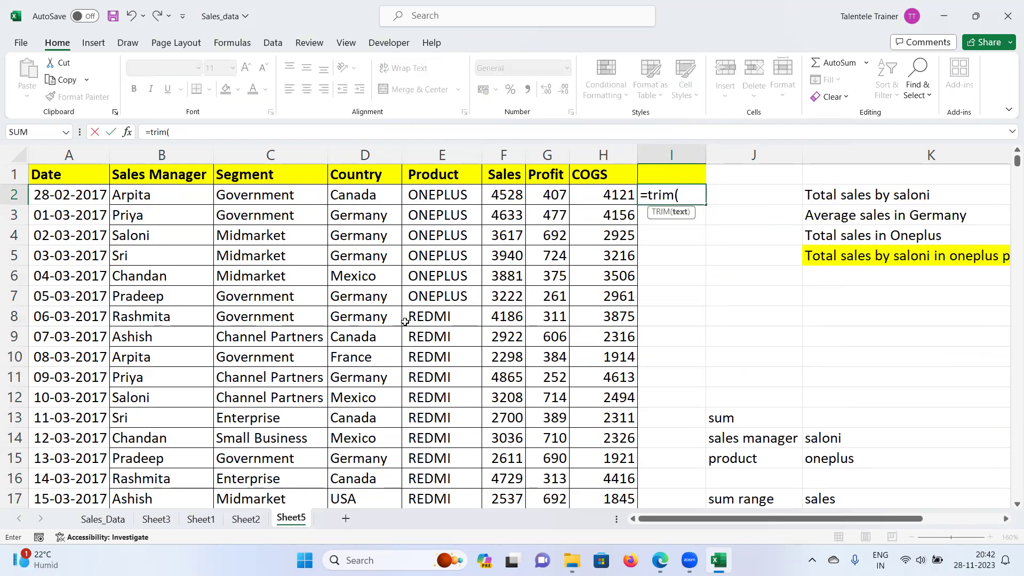
click(447, 195)
text())
key(Return)
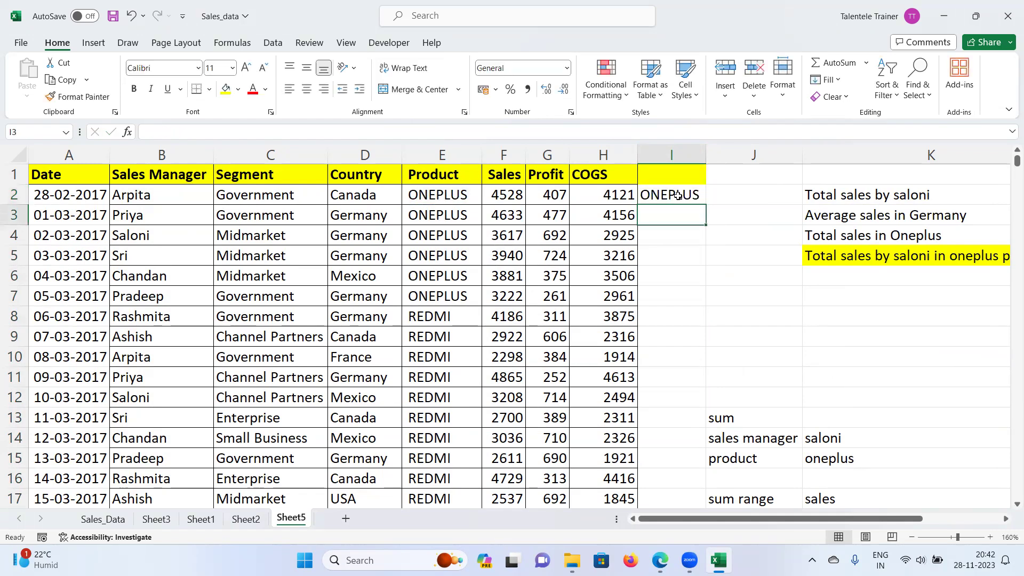
Step: Fill the TRIM formula down, paste values over column E, and delete helper column I
click(678, 195)
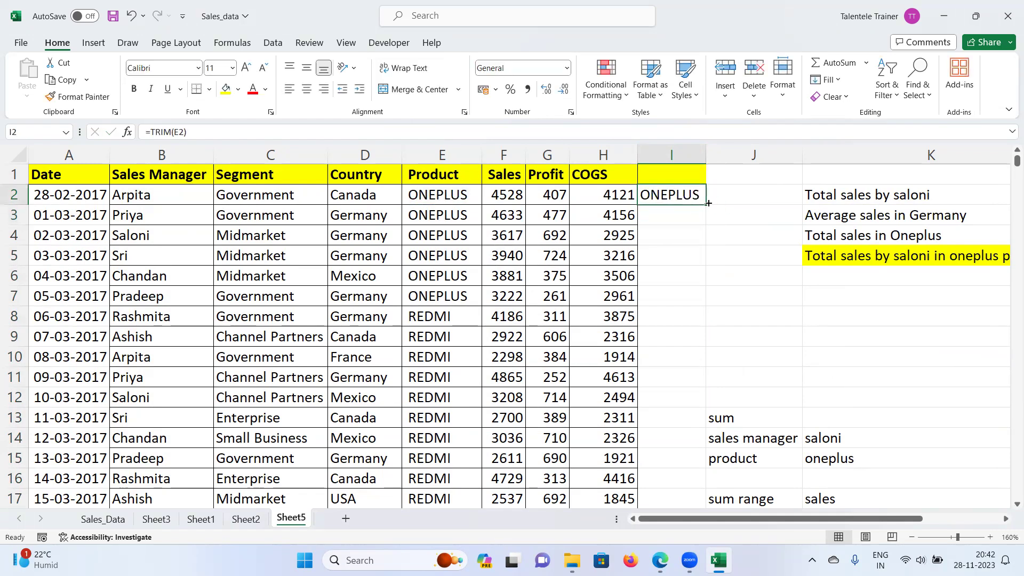
double_click(707, 205)
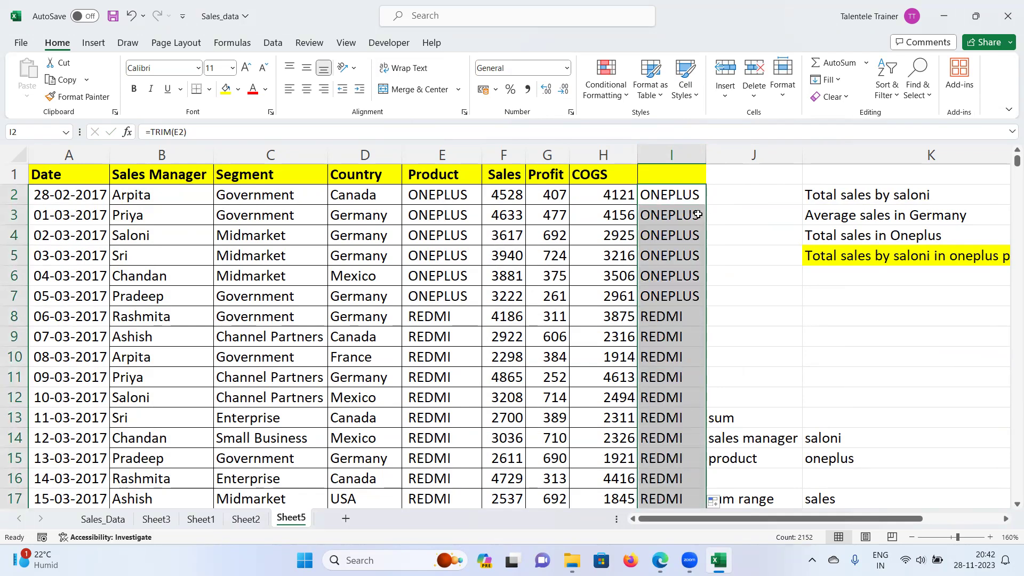
key(ctrl+c)
right_click(454, 195)
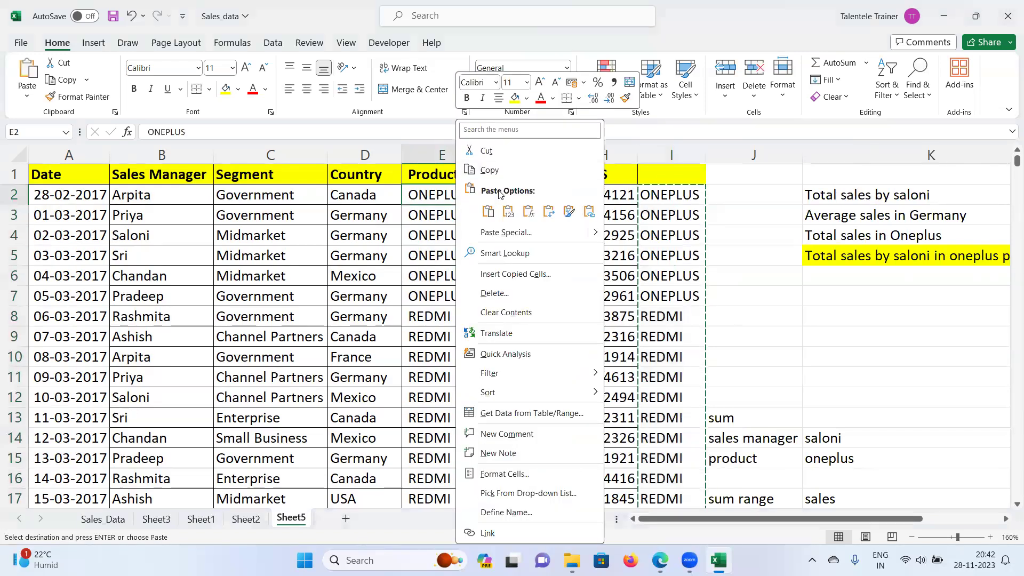
click(507, 211)
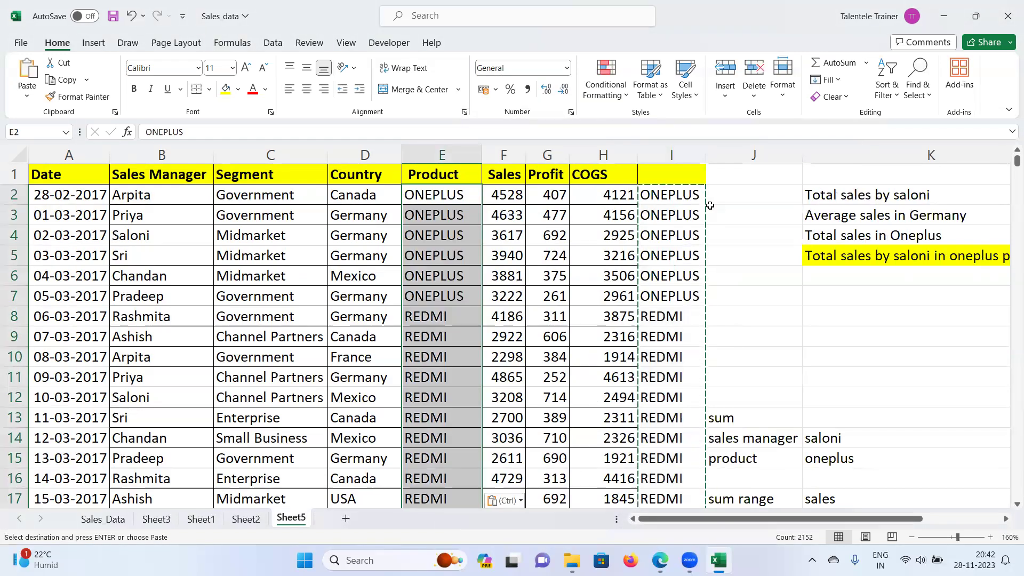
right_click(668, 155)
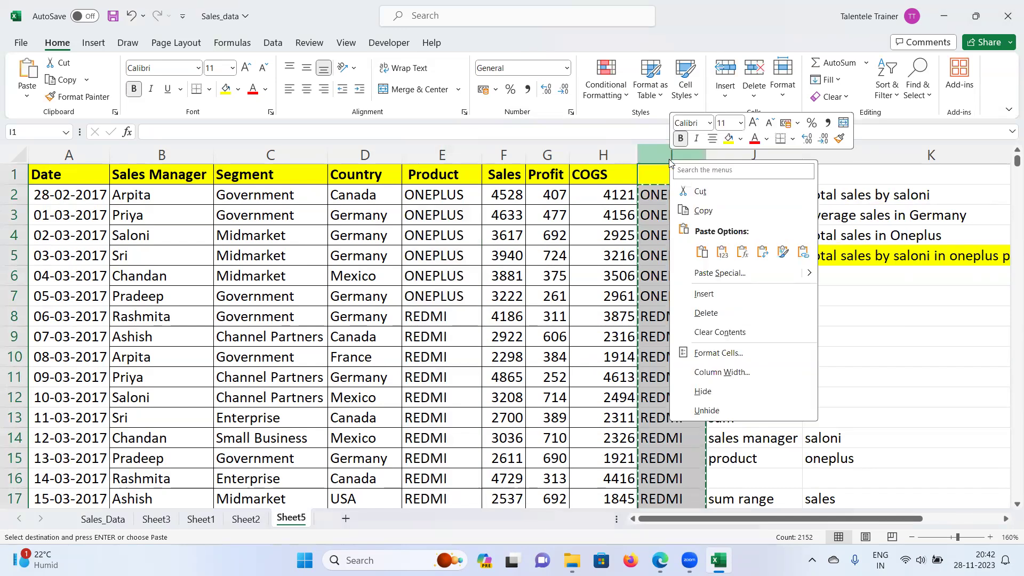
click(707, 313)
click(960, 398)
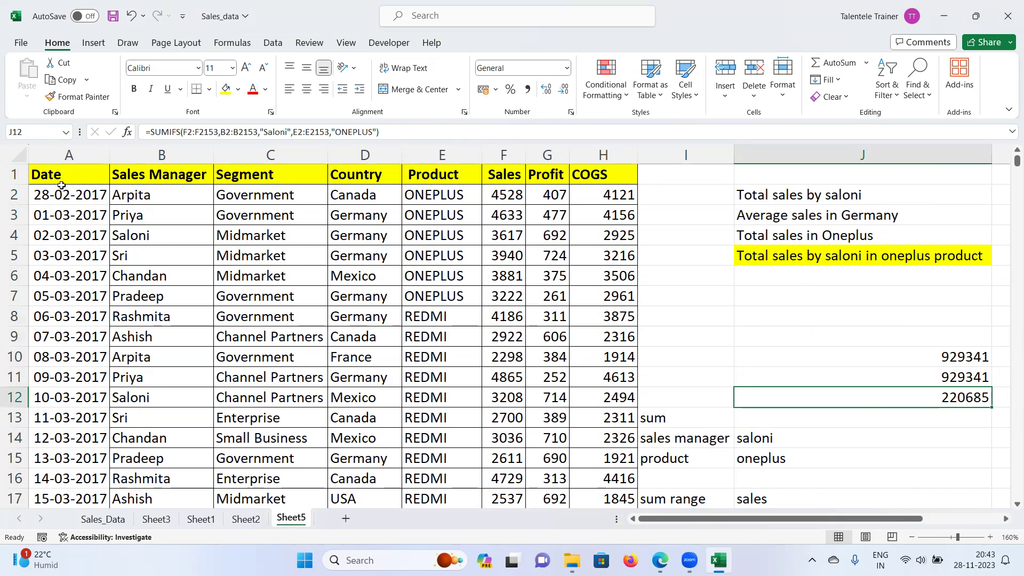
Step: Turn on filtering for header row A1:H1 and filter Sales Manager to Saloni
drag(62, 175, 586, 144)
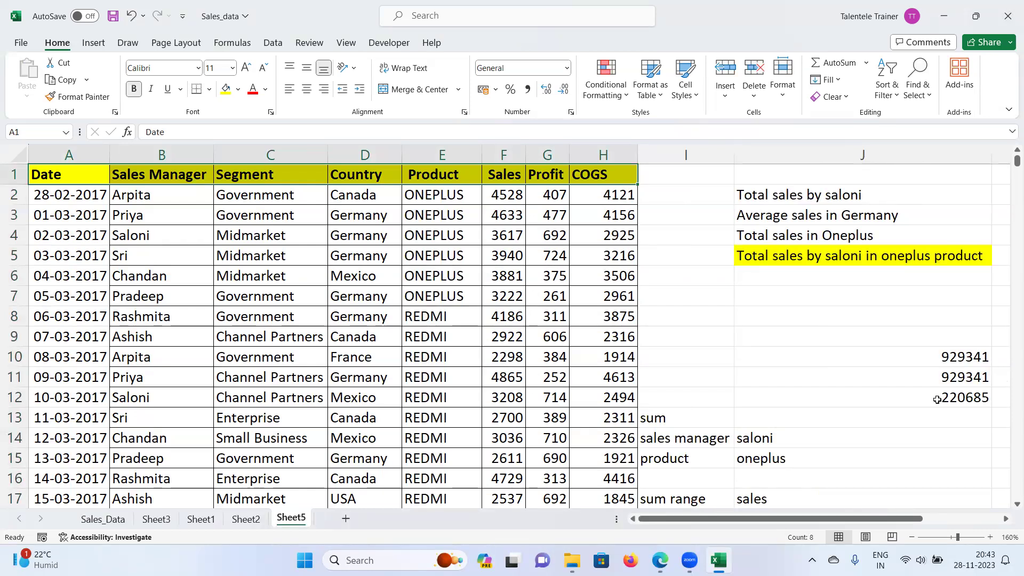
click(273, 44)
click(442, 75)
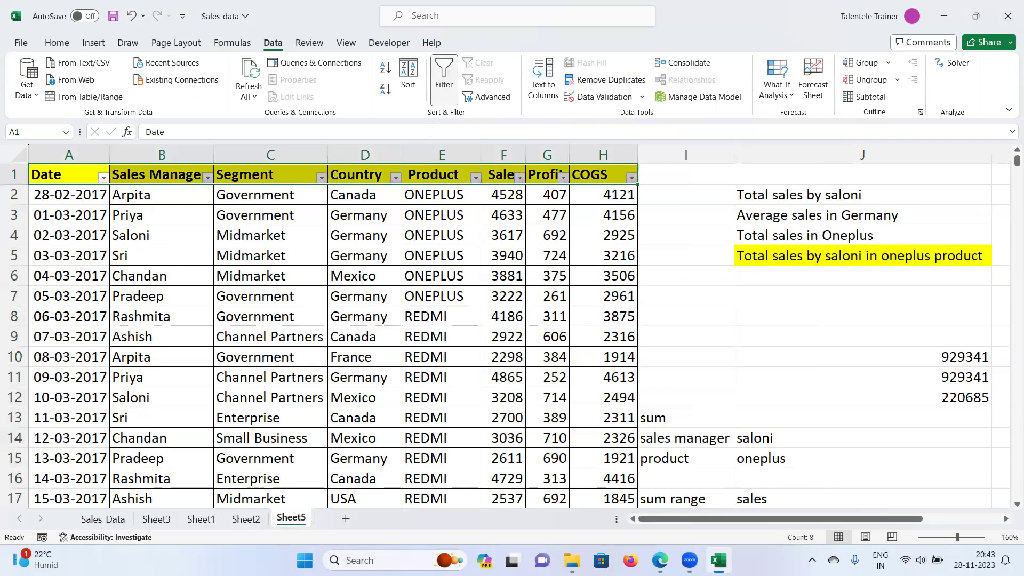
click(207, 178)
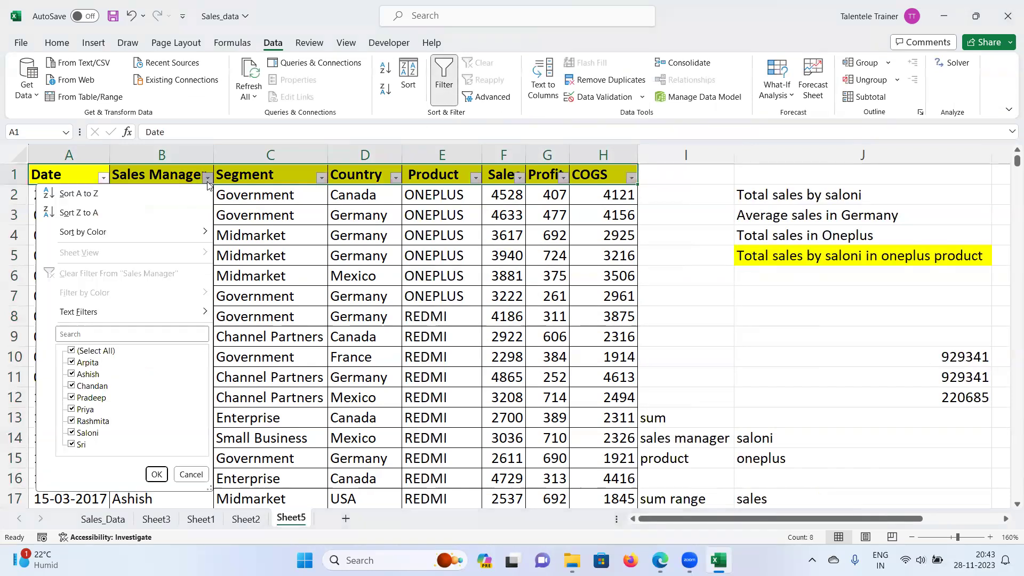
click(96, 352)
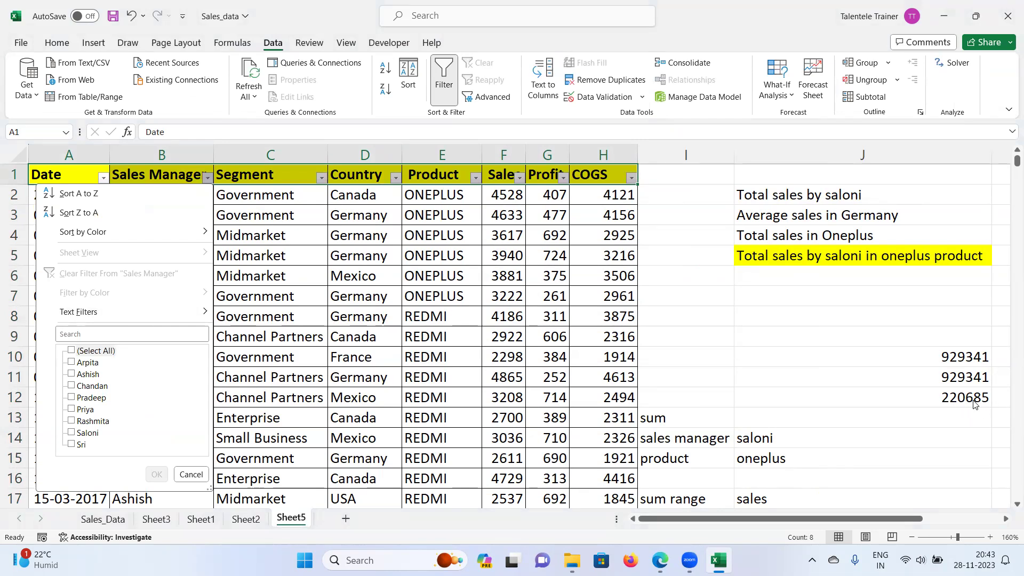
click(72, 433)
click(160, 475)
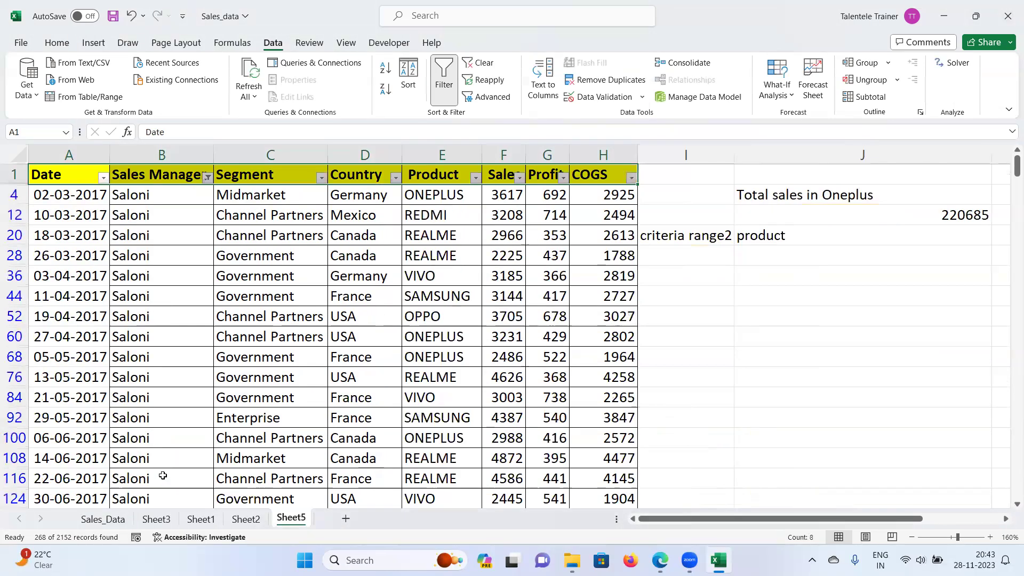
Step: Filter Product to ONEPLUS and select the Sales column to read its 220685 sum
click(475, 177)
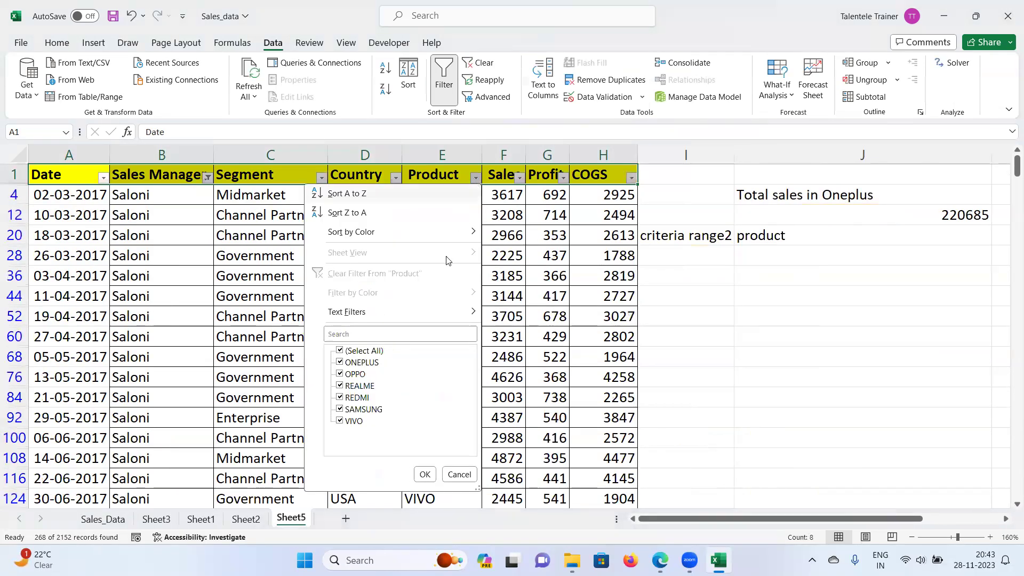
click(353, 351)
click(339, 362)
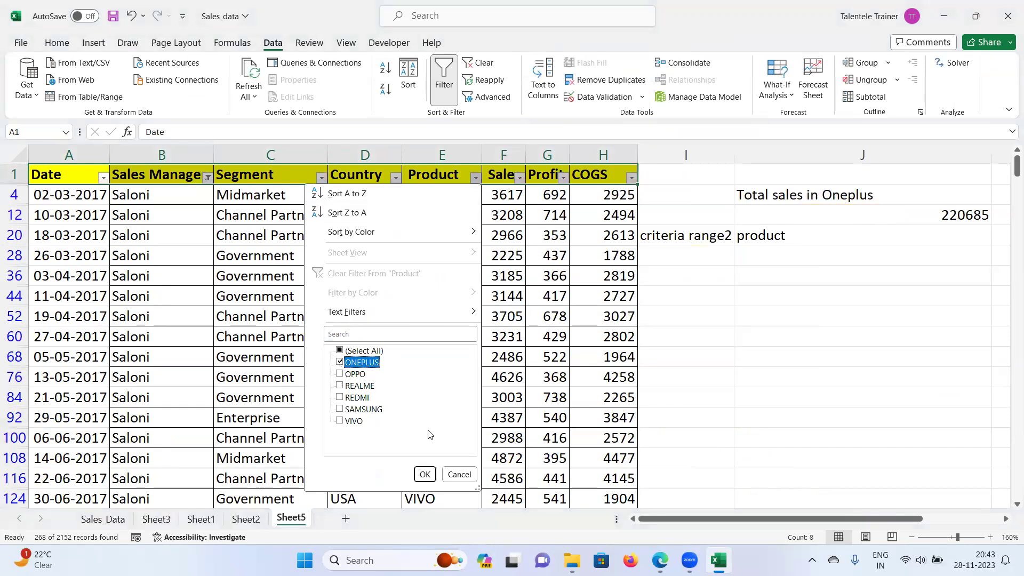
click(425, 474)
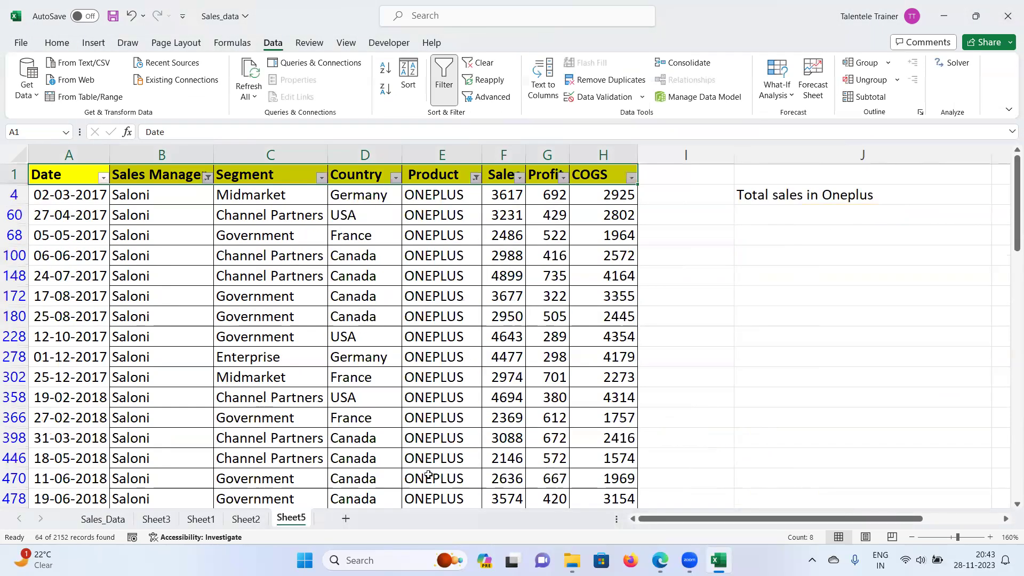
click(496, 159)
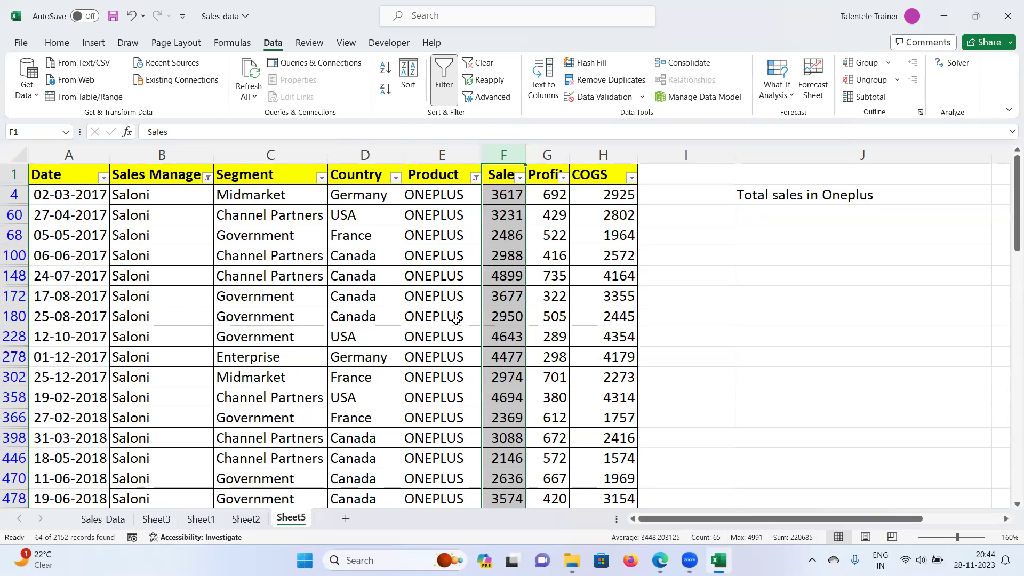
scroll(455, 316, down, 7)
scroll(468, 364, down, 11)
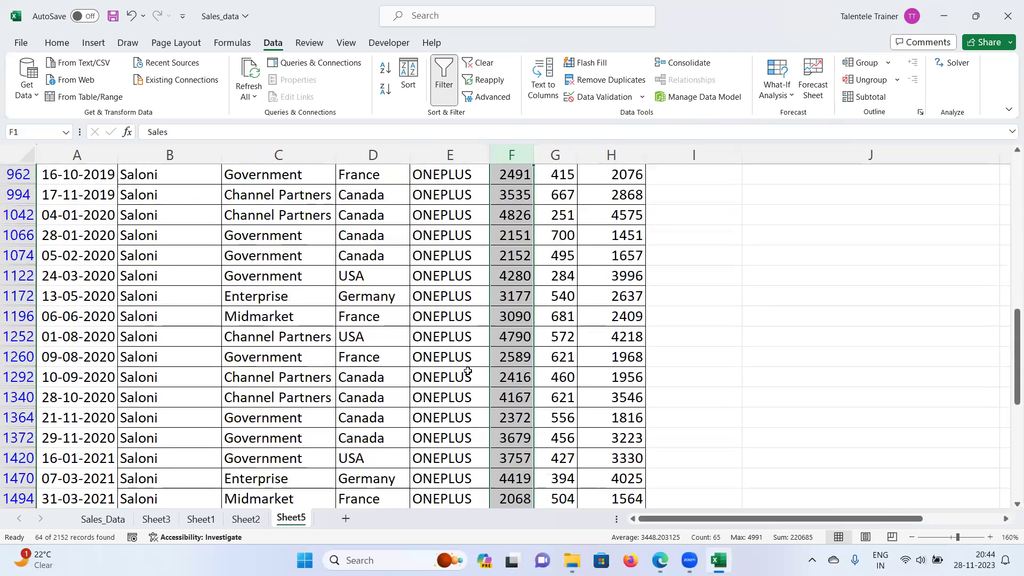
scroll(463, 372, up, 8)
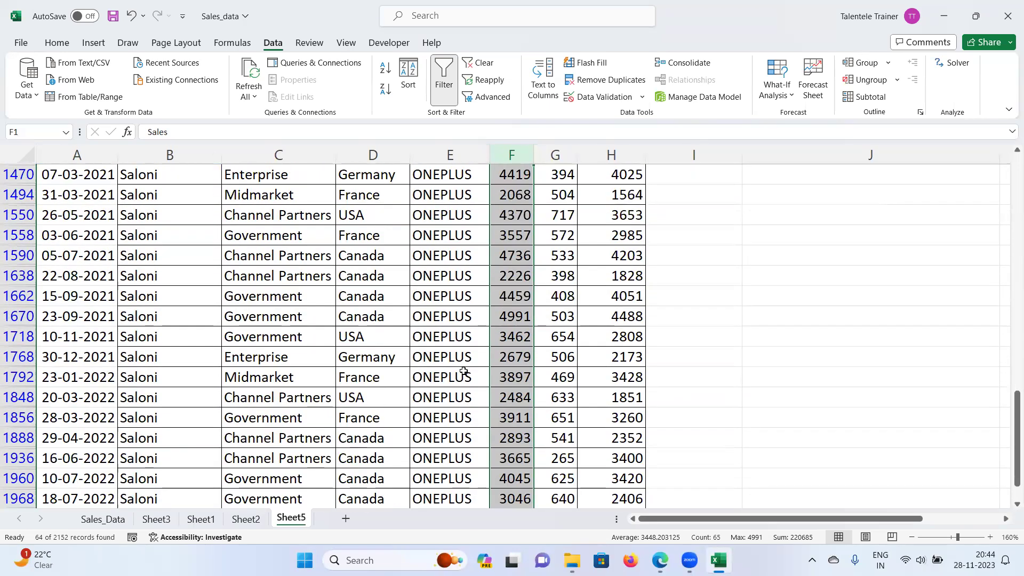
scroll(466, 376, up, 10)
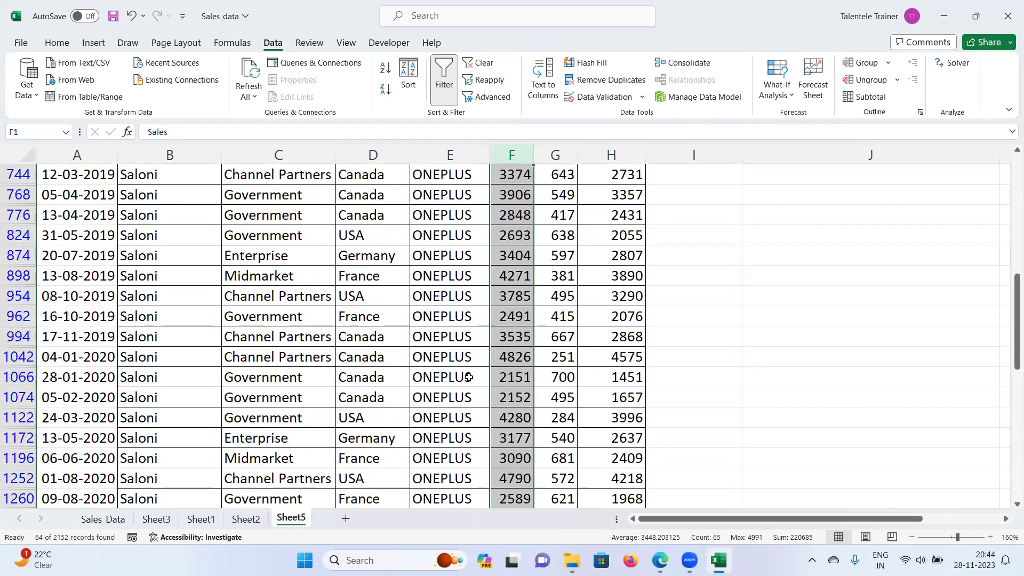
scroll(469, 374, up, 2)
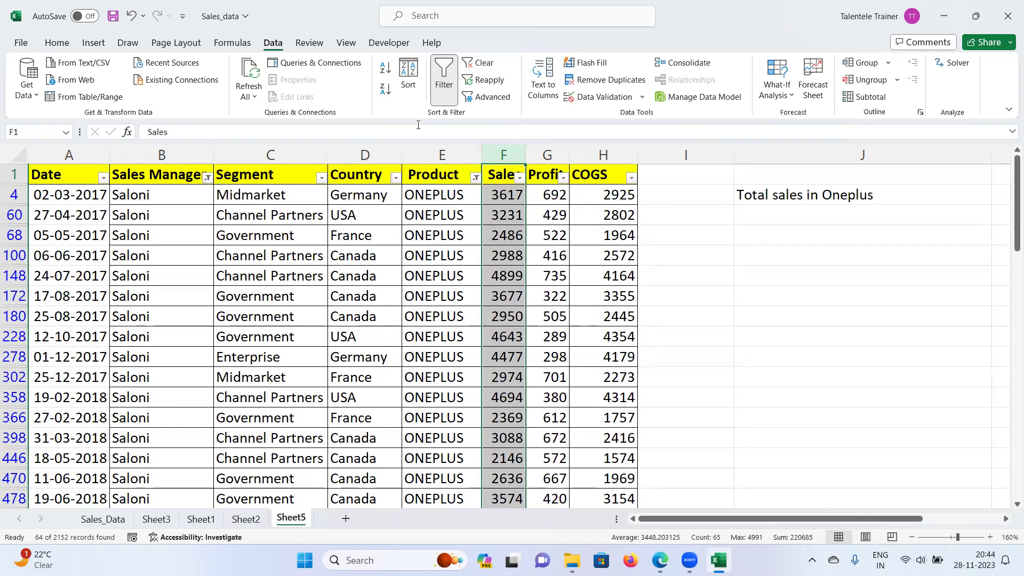
Step: Turn off filtering to show all rows, then review J12 (220685) and the cleaned E2 value
click(445, 80)
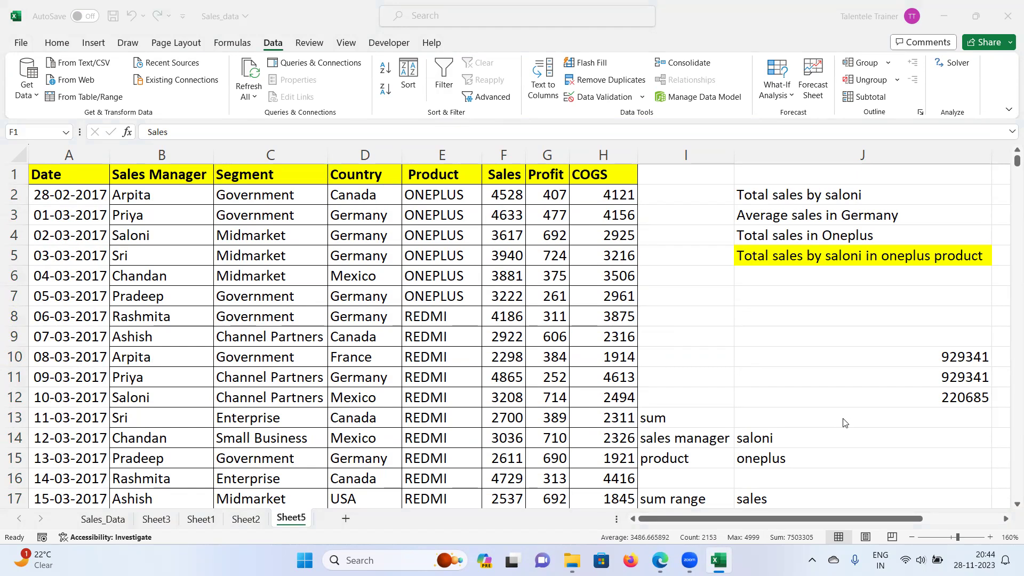
click(881, 394)
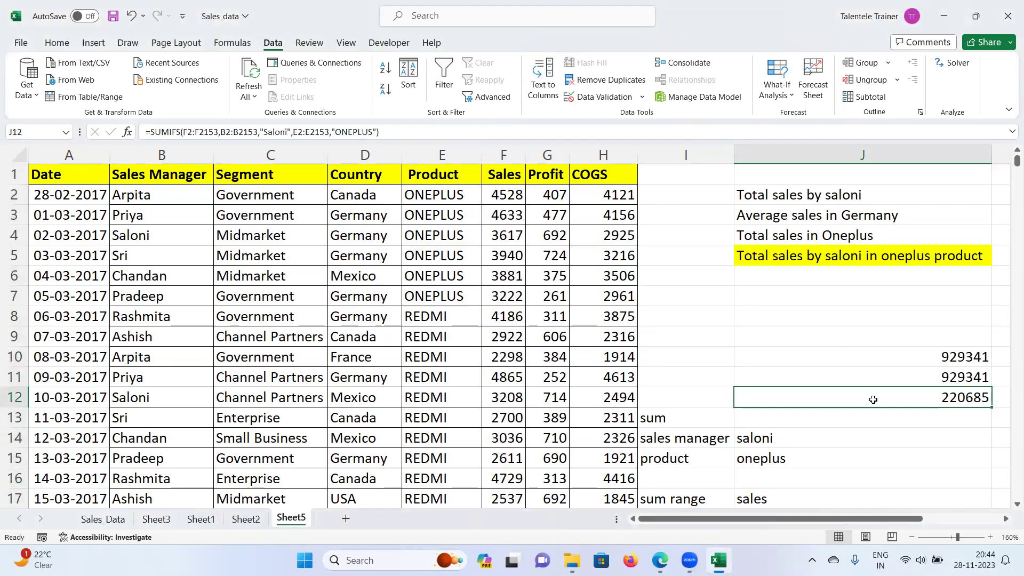
click(432, 201)
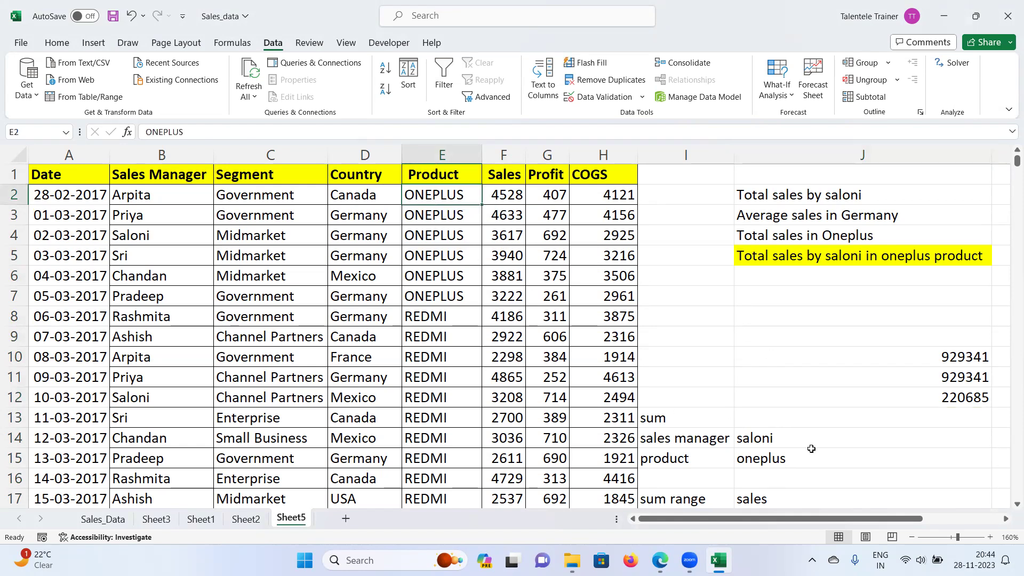
Step: Copy sales columns A:H and paste them into a new sheet, Sheet6
drag(68, 176, 537, 446)
scroll(537, 447, down, 2)
scroll(538, 446, up, 2)
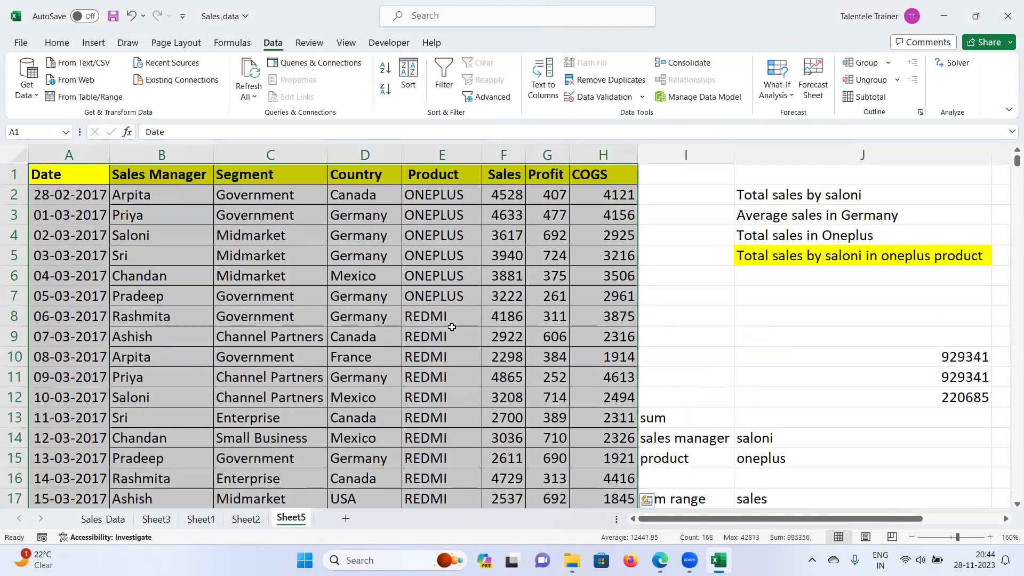
click(221, 209)
drag(73, 155, 616, 154)
key(ctrl+c)
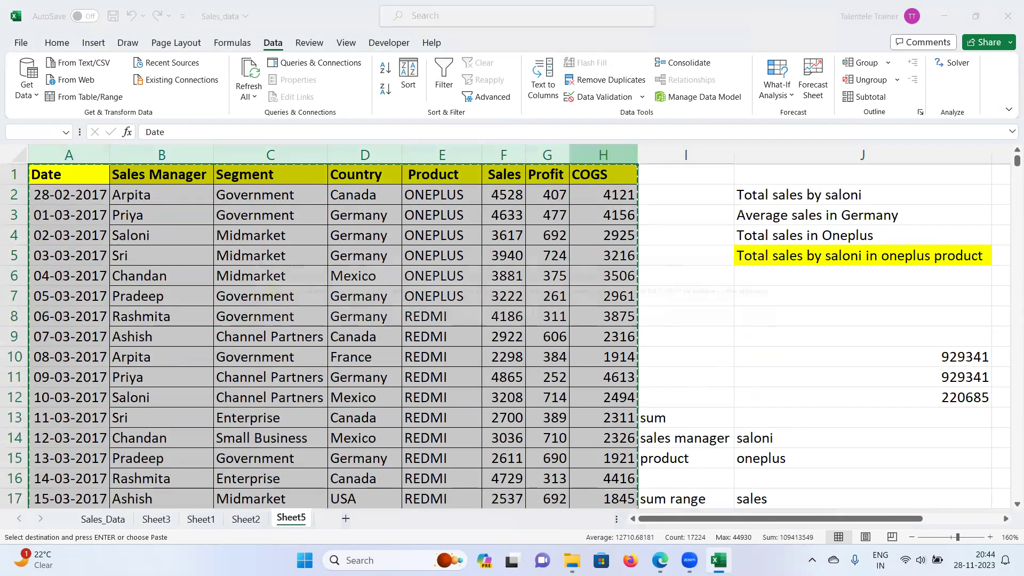
click(809, 265)
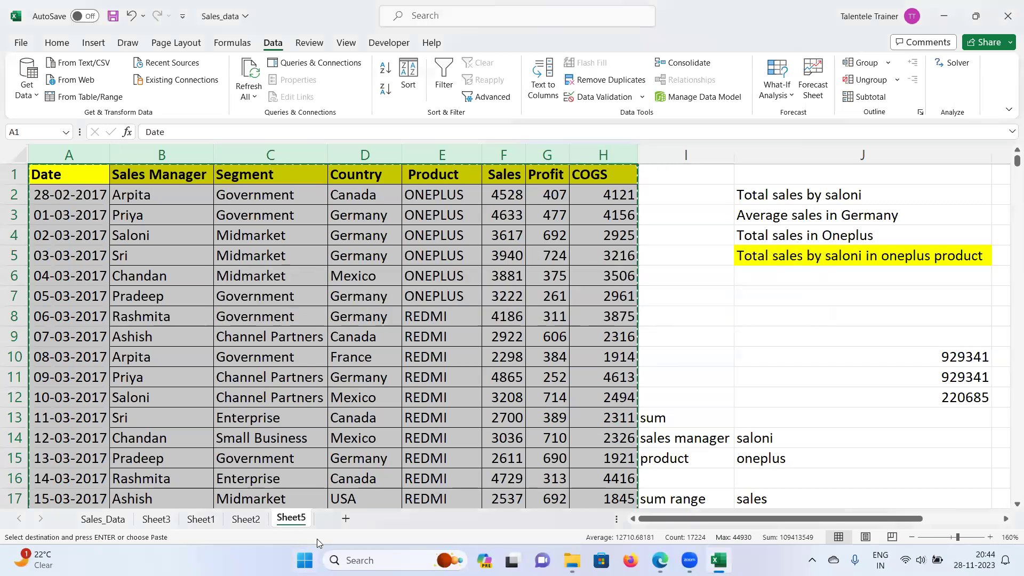
click(346, 519)
key(ctrl+v)
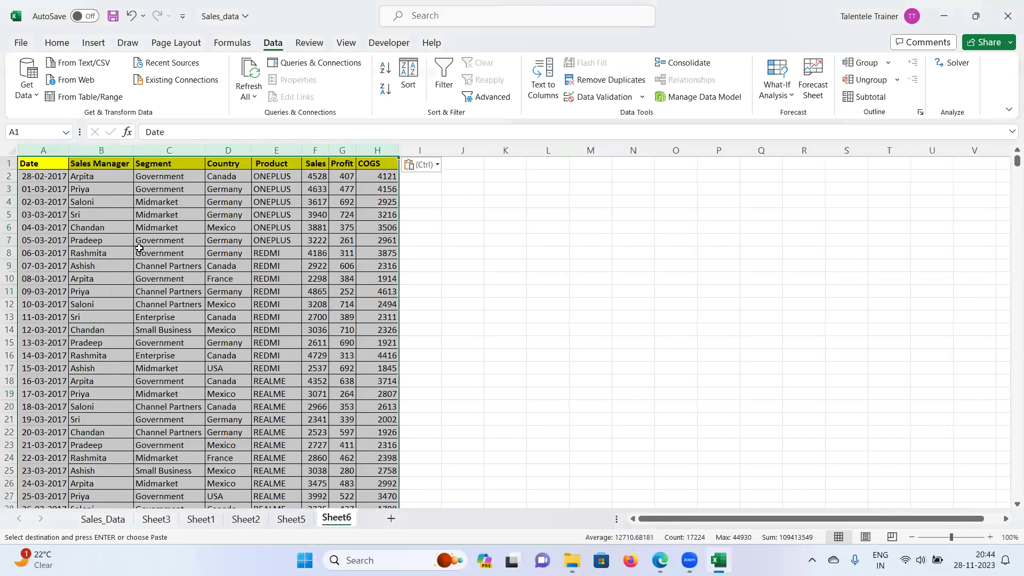
scroll(152, 274, up, 2)
click(613, 246)
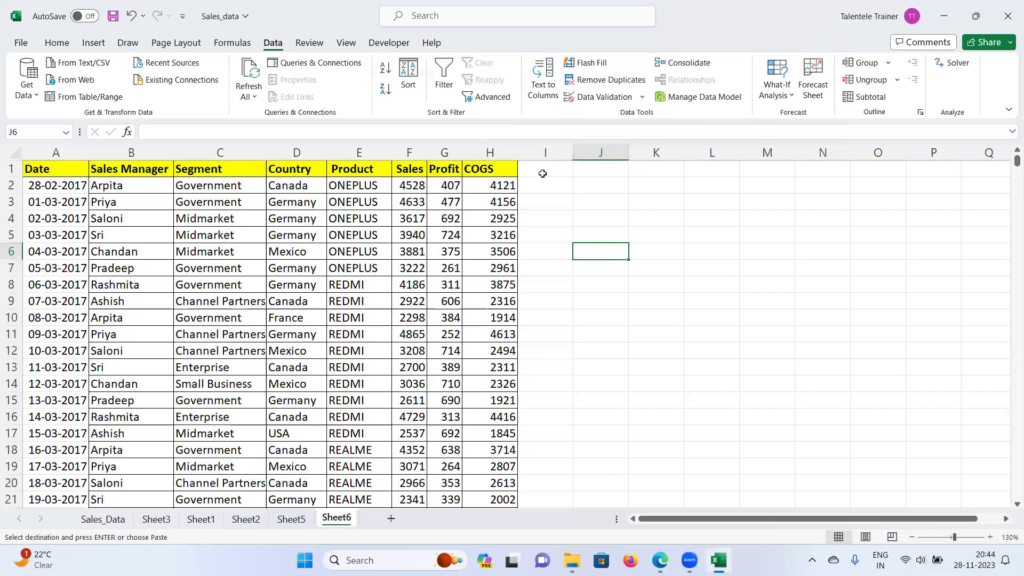
Step: Check the Product, Sales and Segment headers for extra spaces and begin a TRIM formula in I1
click(544, 169)
double_click(335, 171)
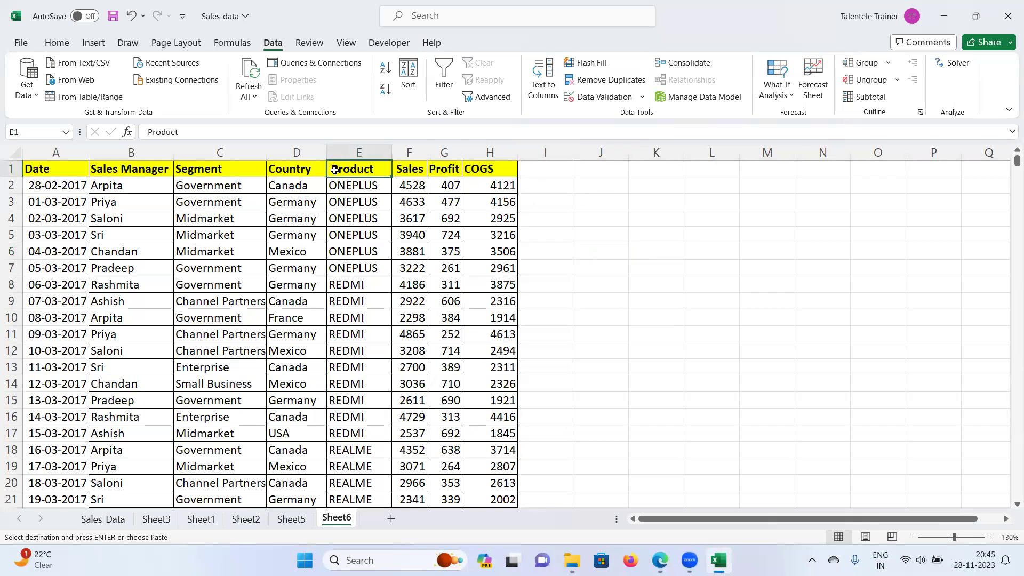
click(410, 167)
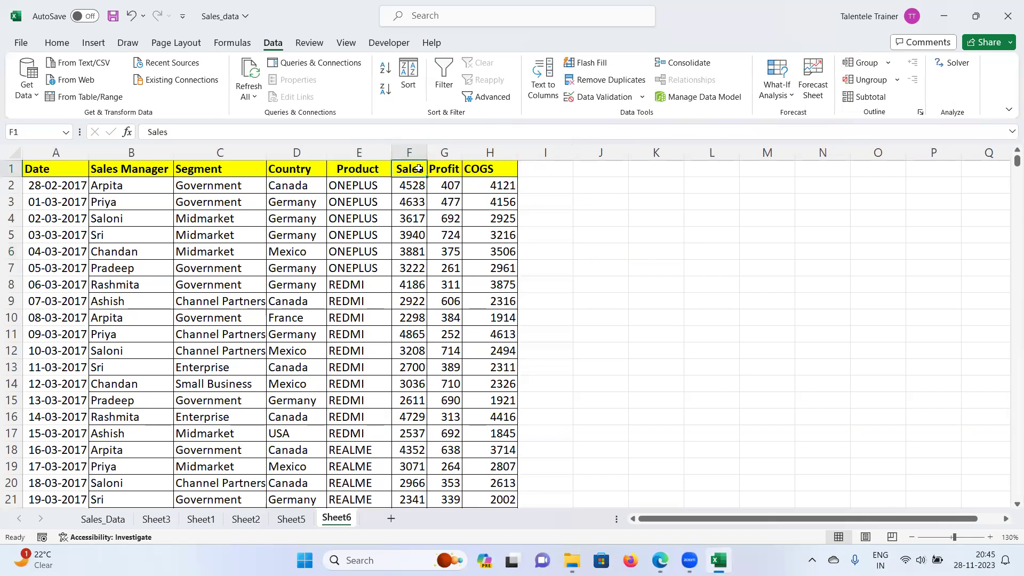
double_click(421, 169)
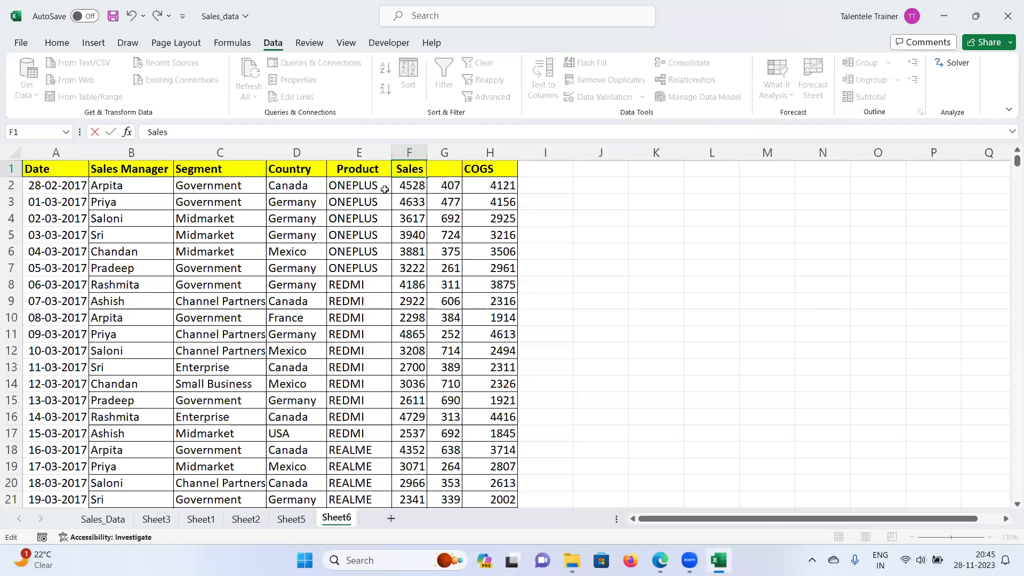
click(220, 185)
double_click(220, 168)
click(716, 246)
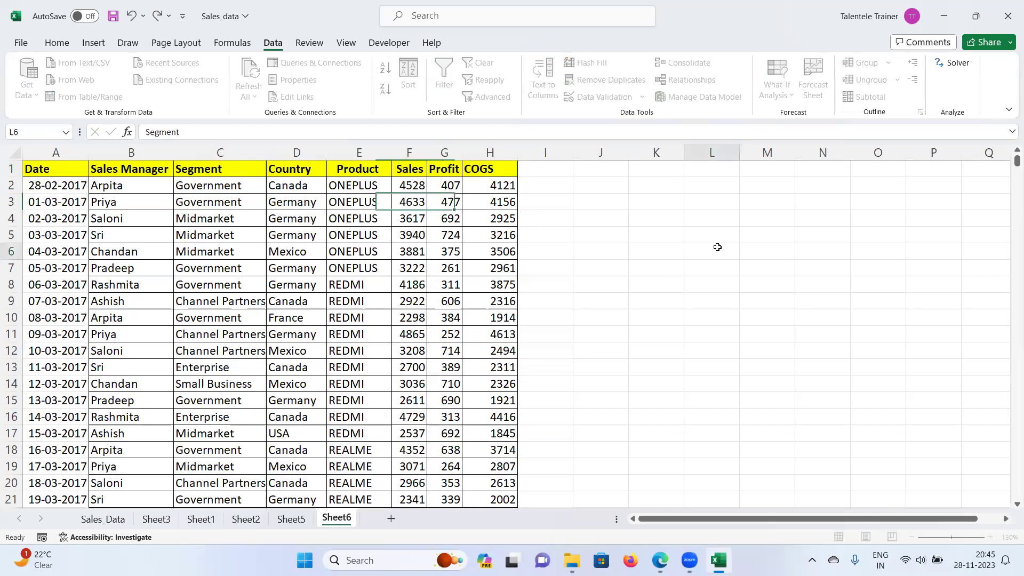
click(564, 170)
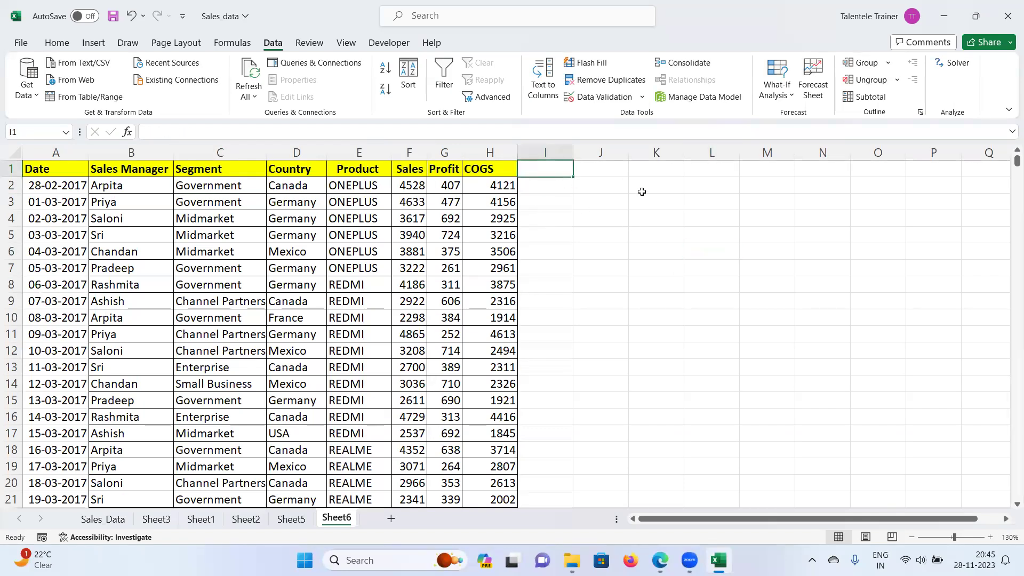
text(=)
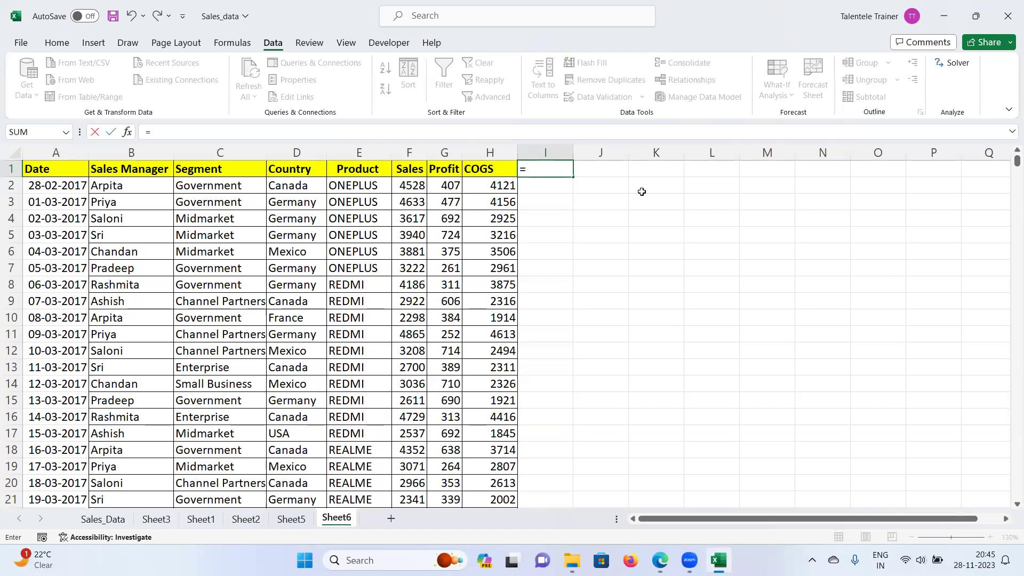
text(tri)
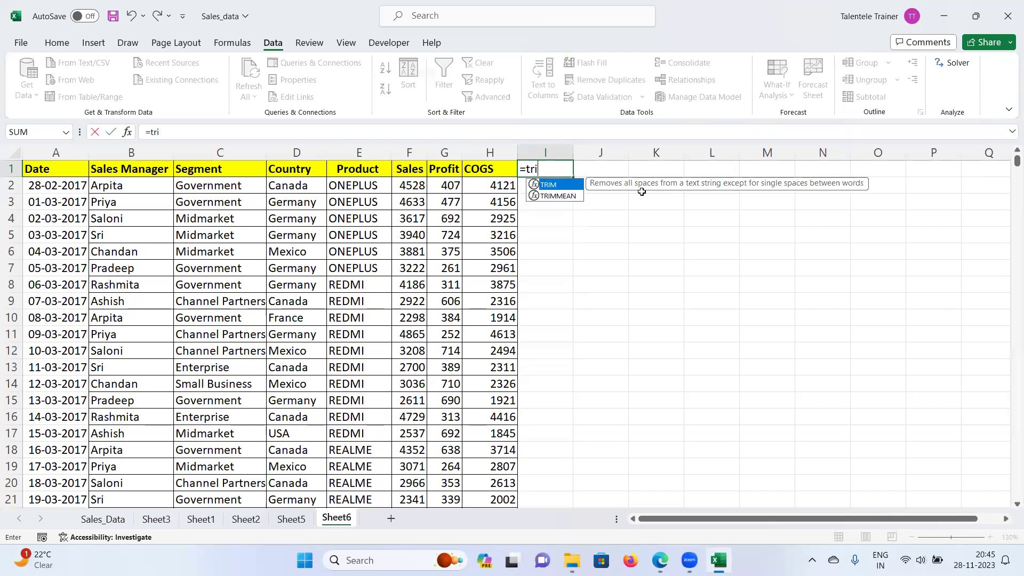
text(m()
Step: Complete =TRIM(A1) in I1, fill it across row 1, and delete the extra Date copy in Q1
click(42, 170)
text())
key(Return)
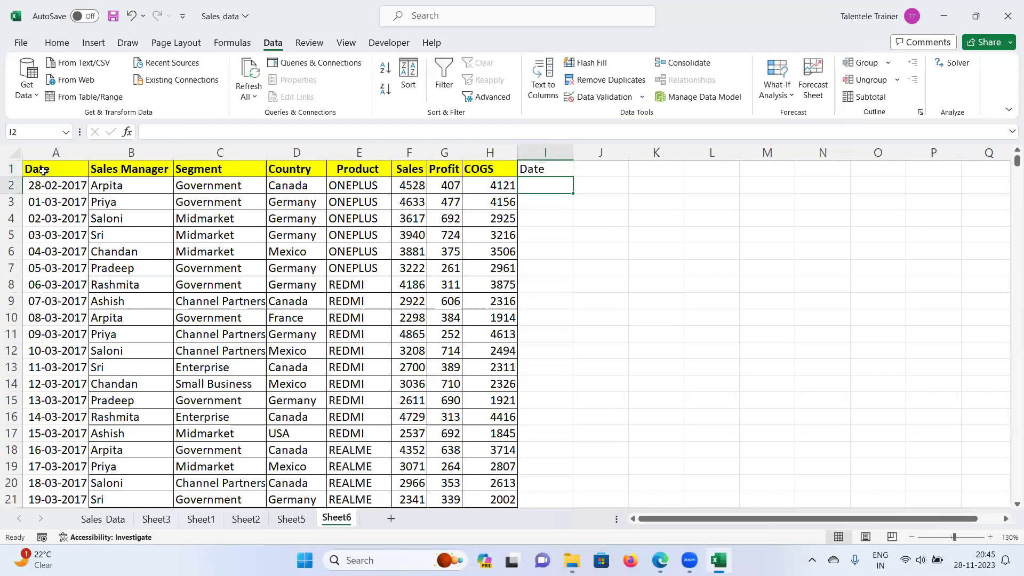
click(537, 170)
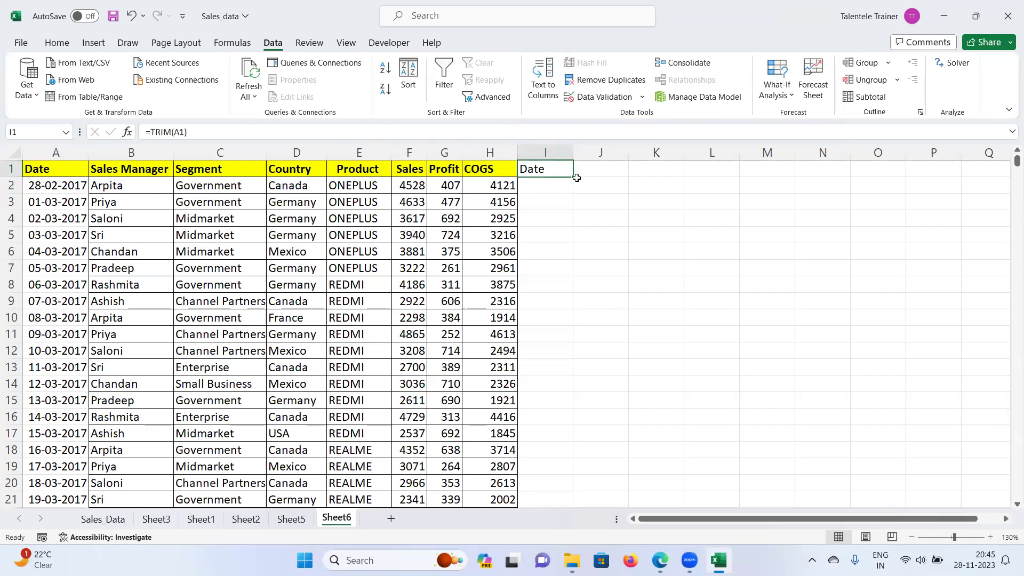
drag(575, 178, 984, 169)
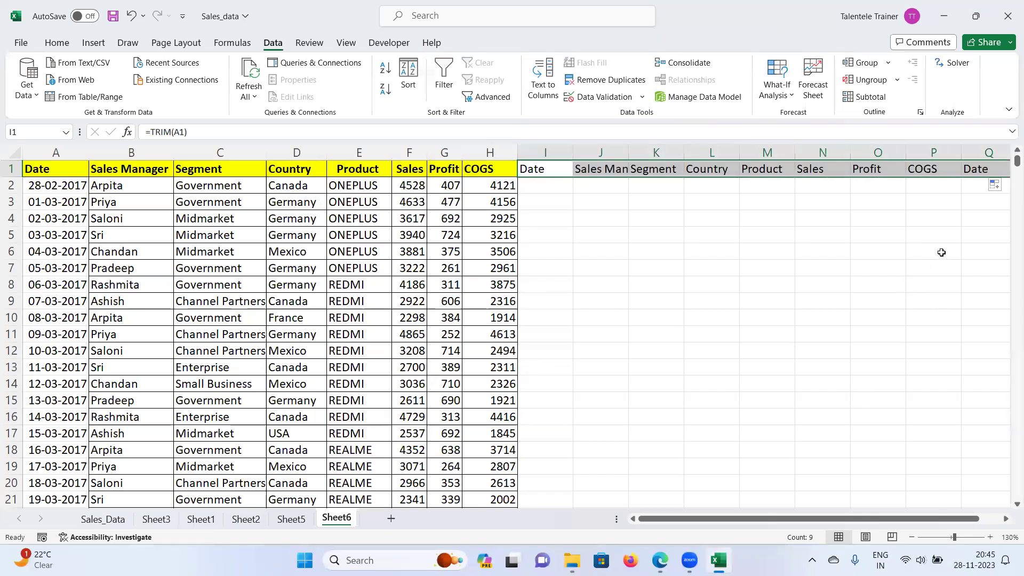
click(959, 182)
click(977, 170)
key(Delete)
scroll(979, 166, right, 5)
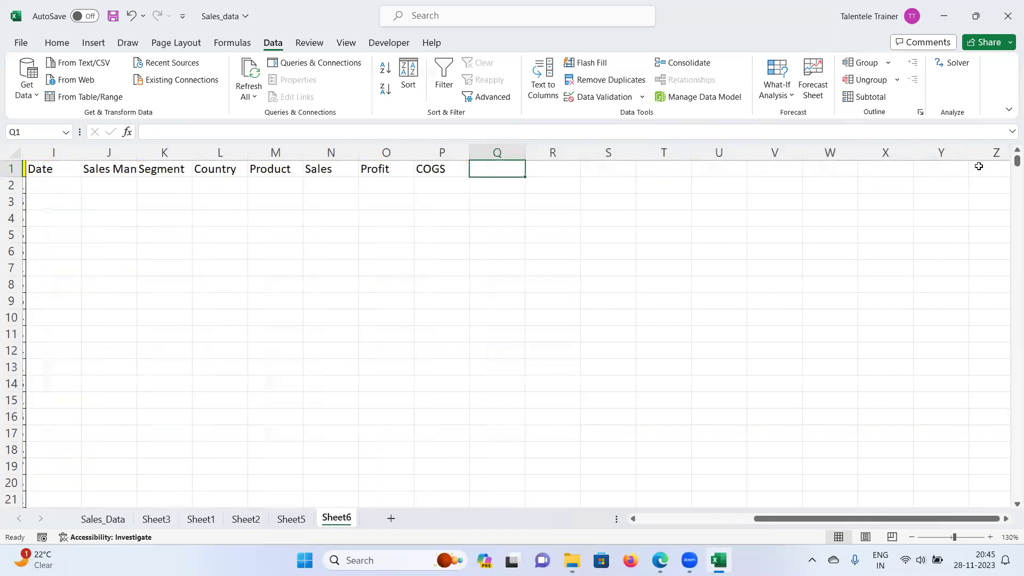
drag(875, 519, 661, 519)
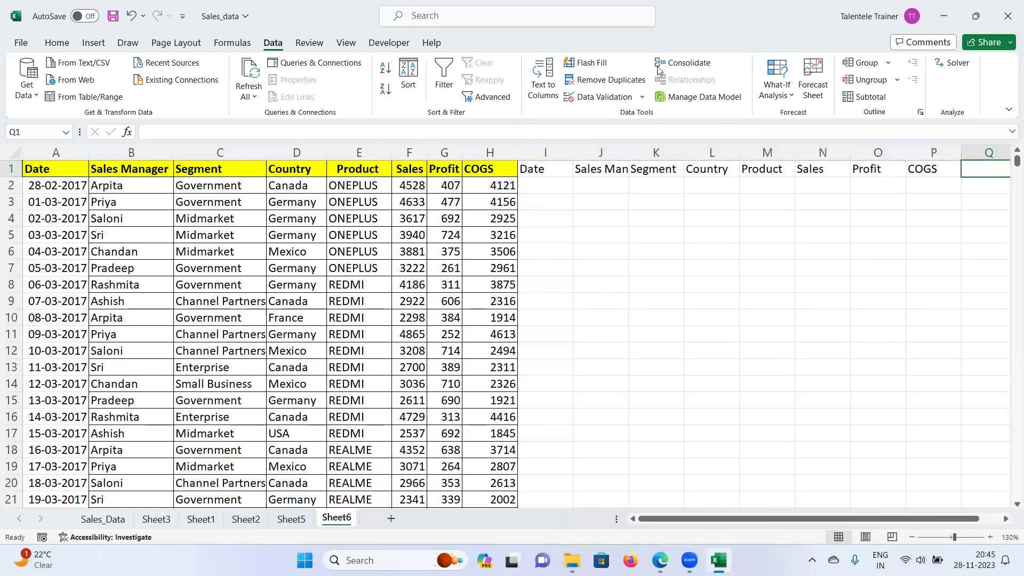
Step: Copy trimmed headers I1:P1, paste them as values over A1, then clear I1:P1
drag(540, 169, 656, 169)
drag(756, 160, 910, 160)
key(ctrl+c)
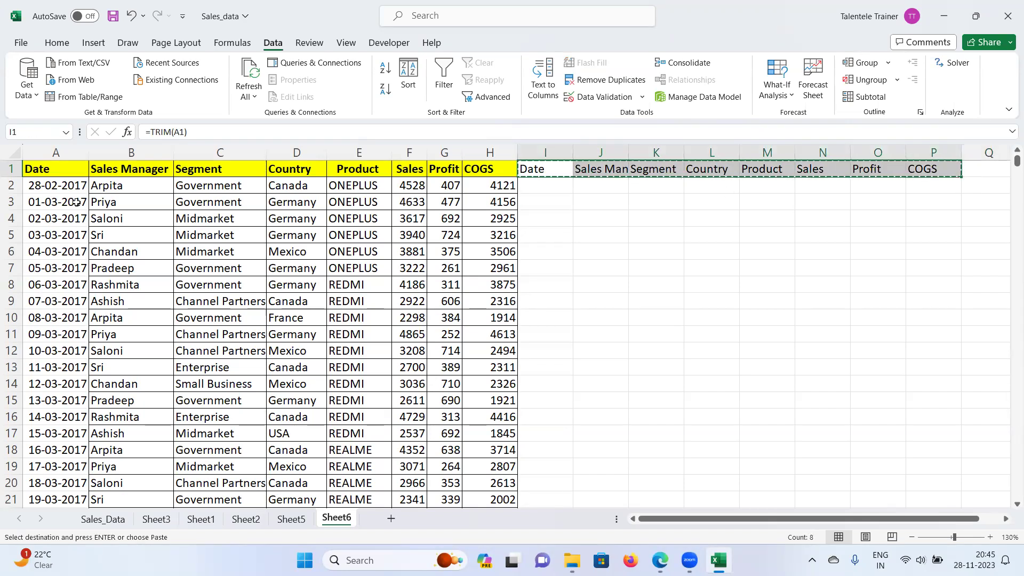
right_click(57, 168)
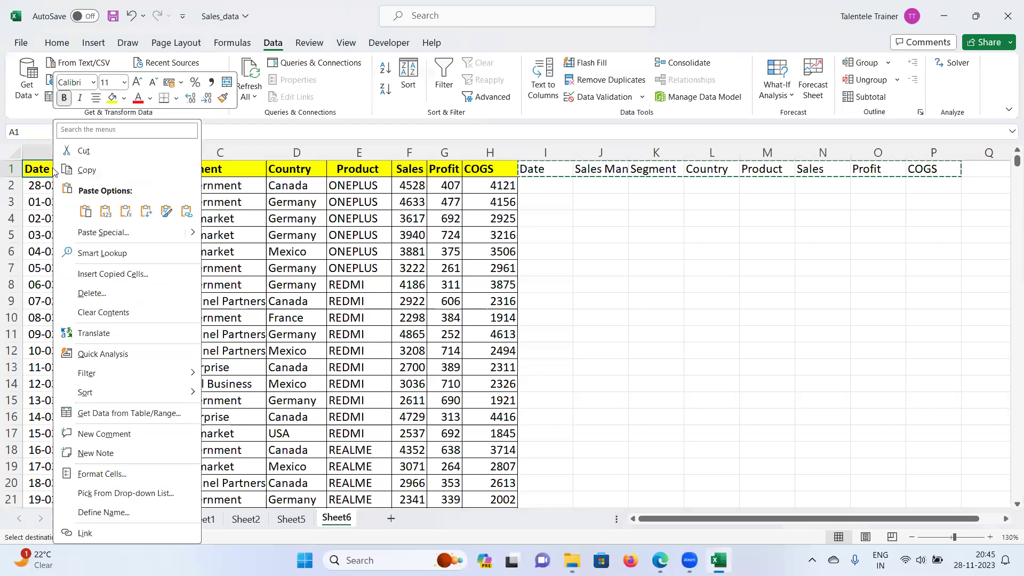
click(105, 211)
click(761, 217)
drag(531, 169, 957, 158)
key(Delete)
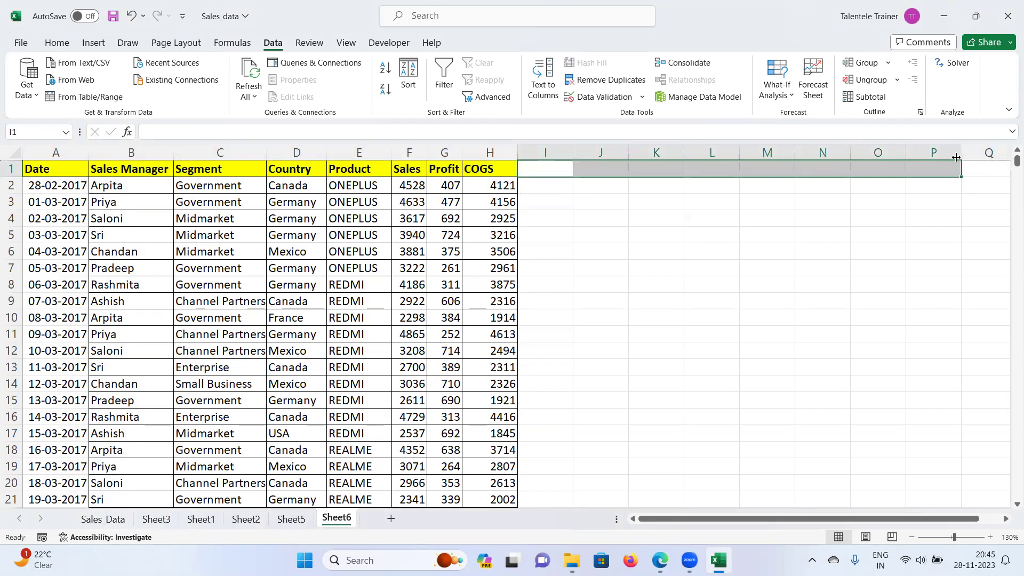
Step: Enter =TRIM(B2) in I2 and fill it across to column L and down all data rows
click(300, 176)
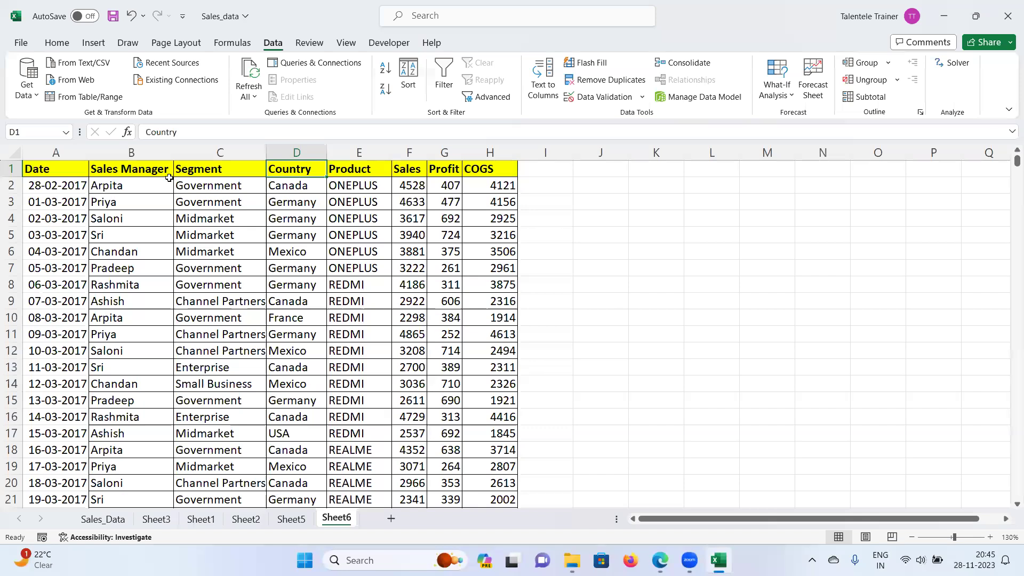
click(560, 183)
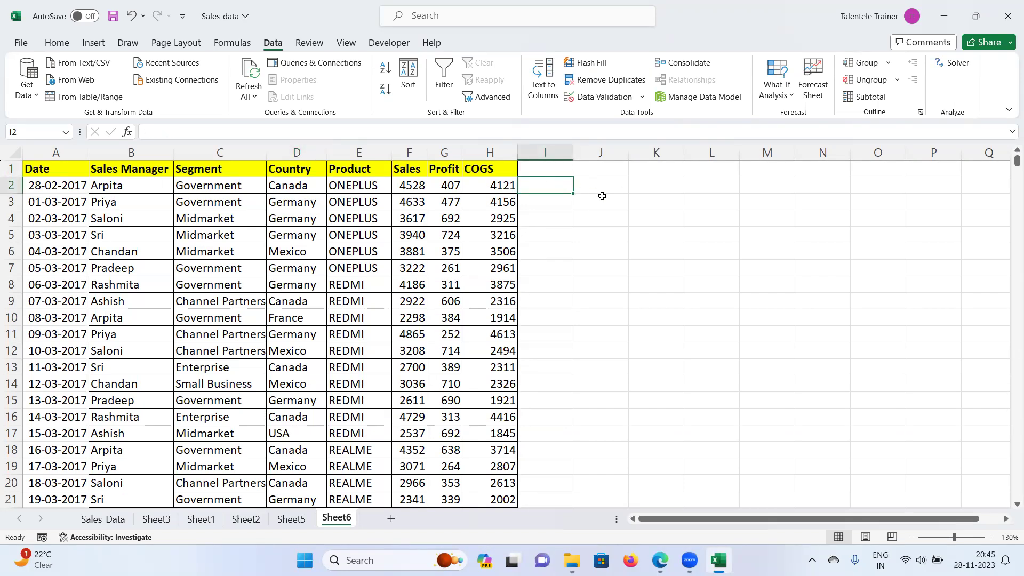
text(=)
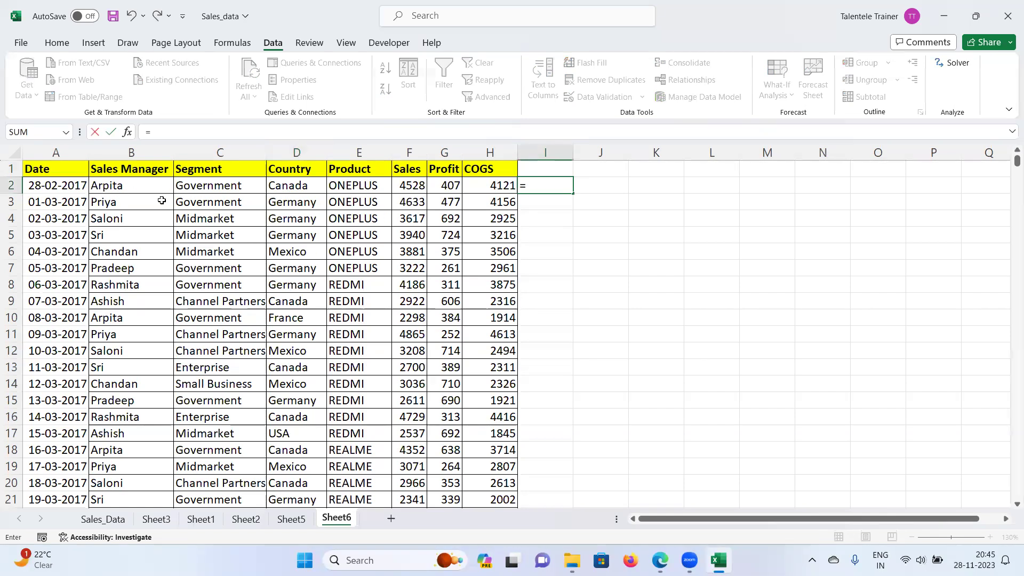
text(trim()
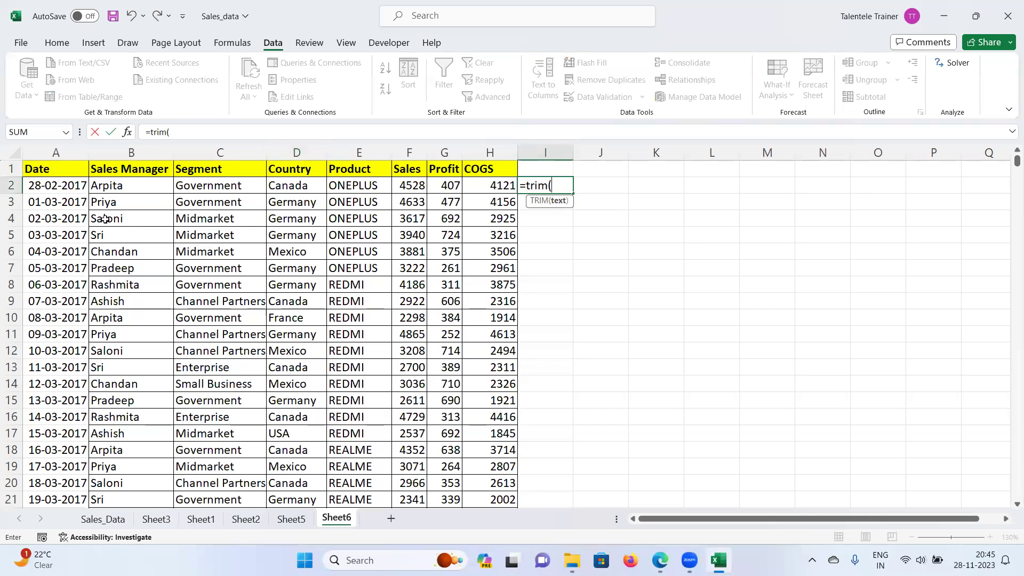
click(142, 187)
text())
key(Return)
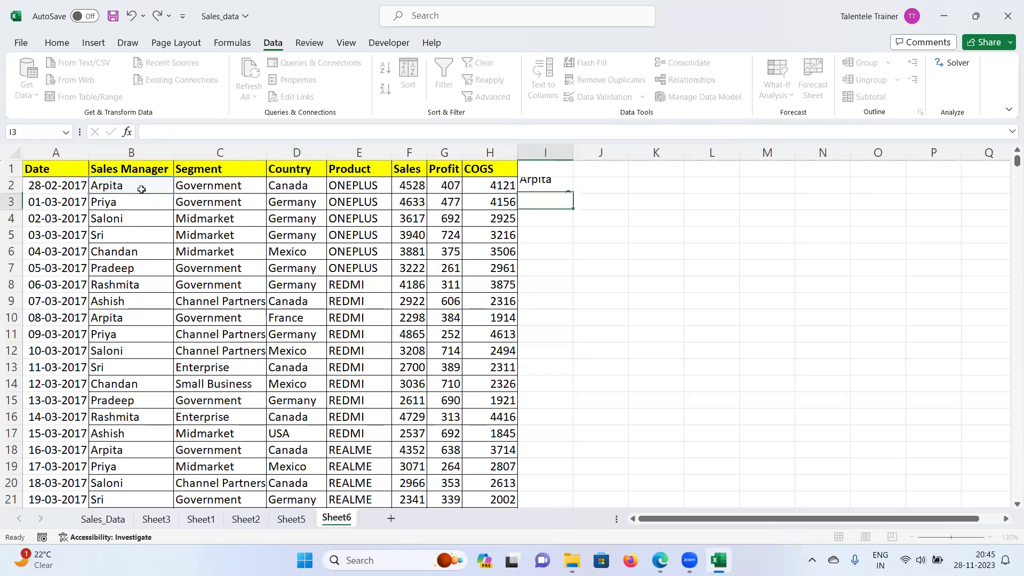
click(567, 182)
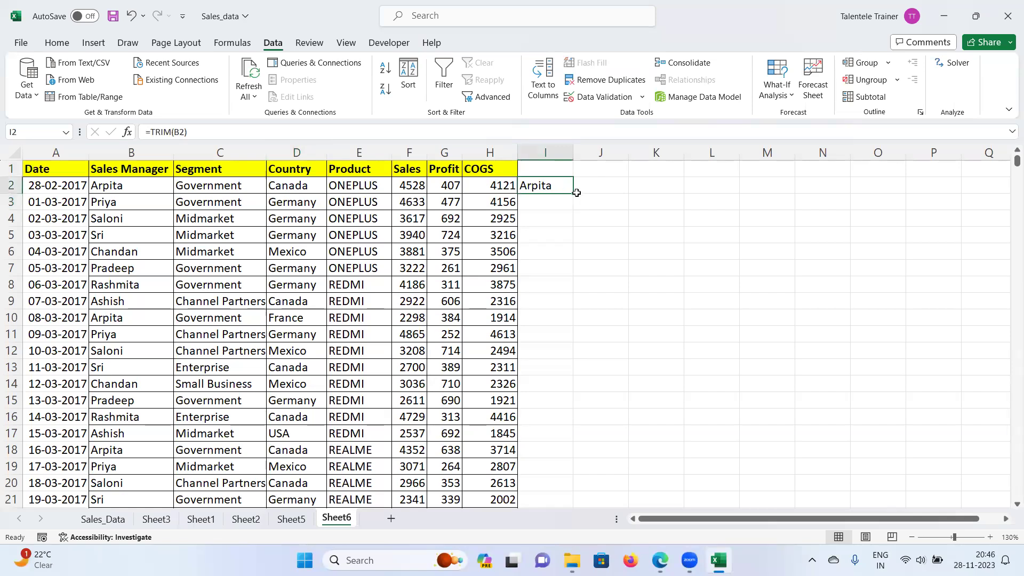
drag(575, 196, 741, 188)
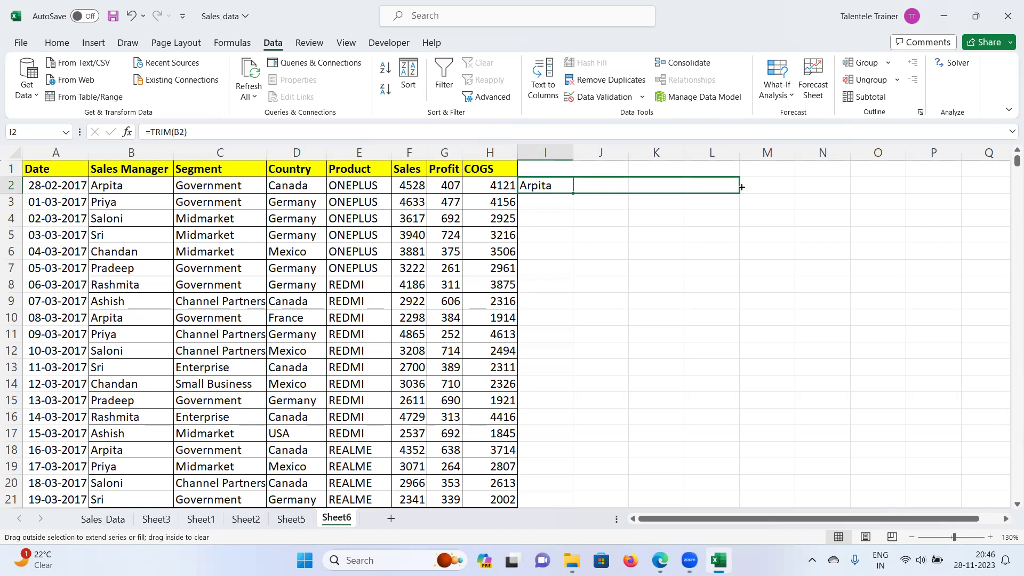
drag(741, 187, 744, 190)
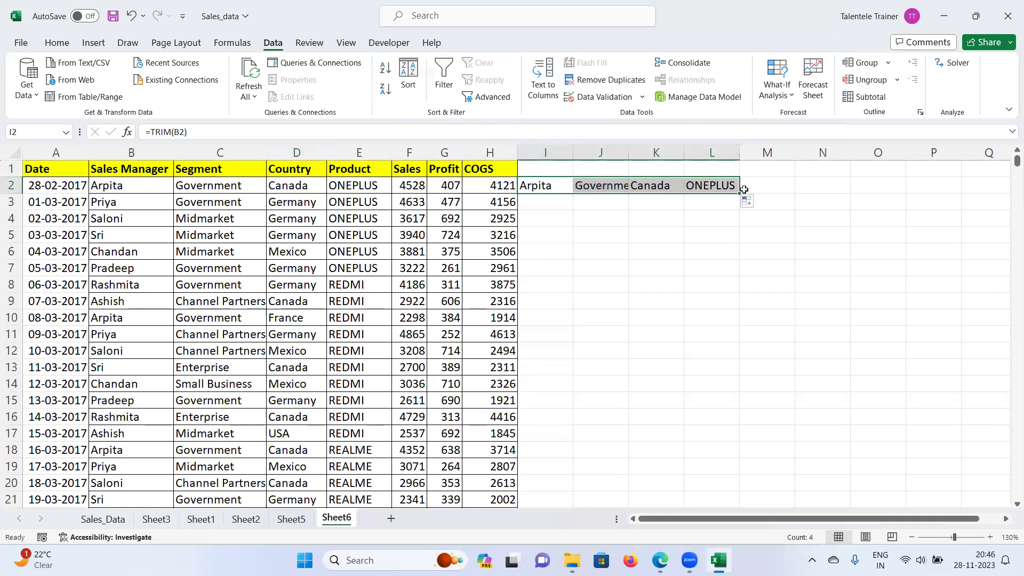
double_click(629, 152)
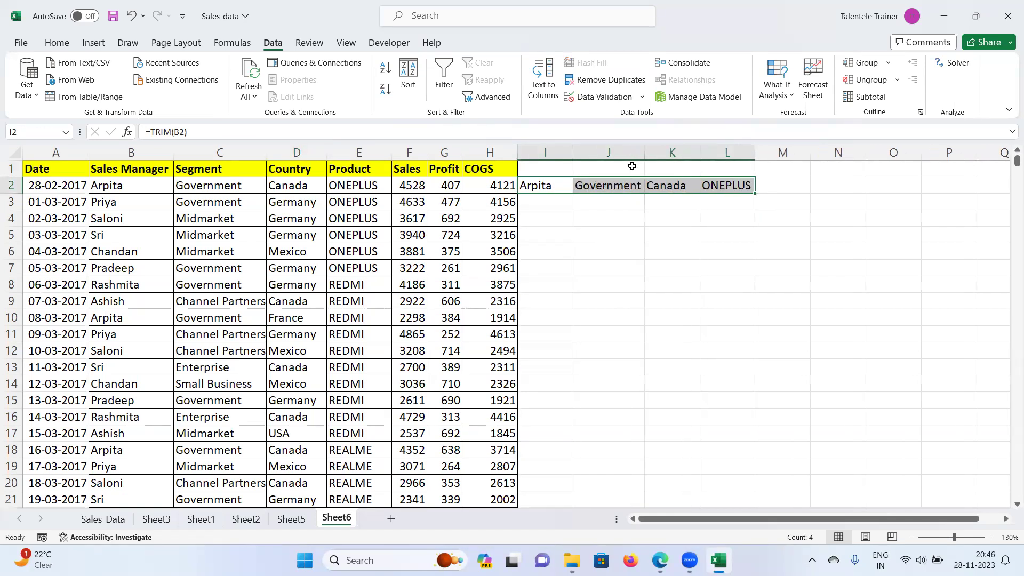
double_click(756, 194)
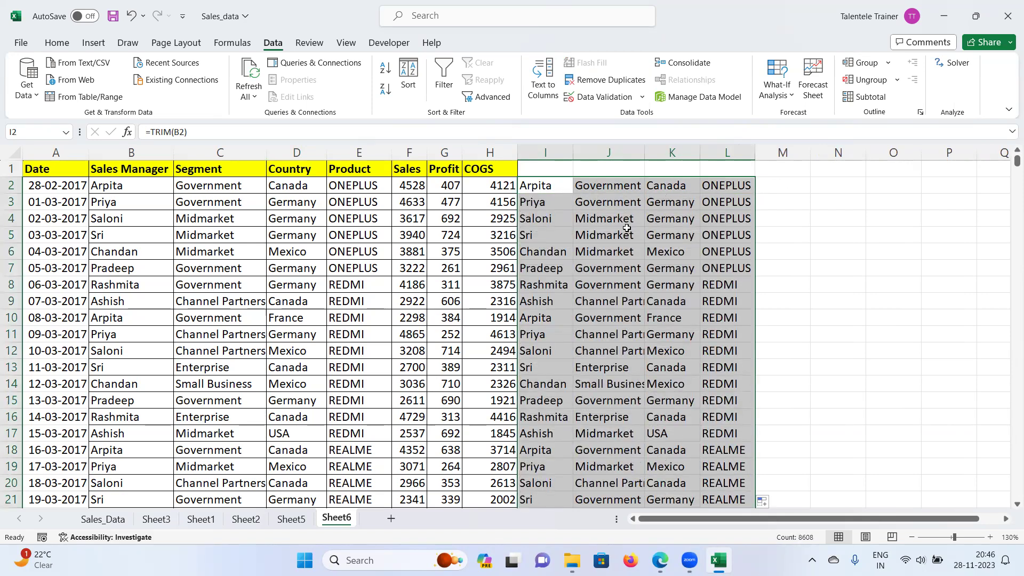
Step: Paste the trimmed text as values over B2 onward and delete helper columns I:M
key(ctrl+c)
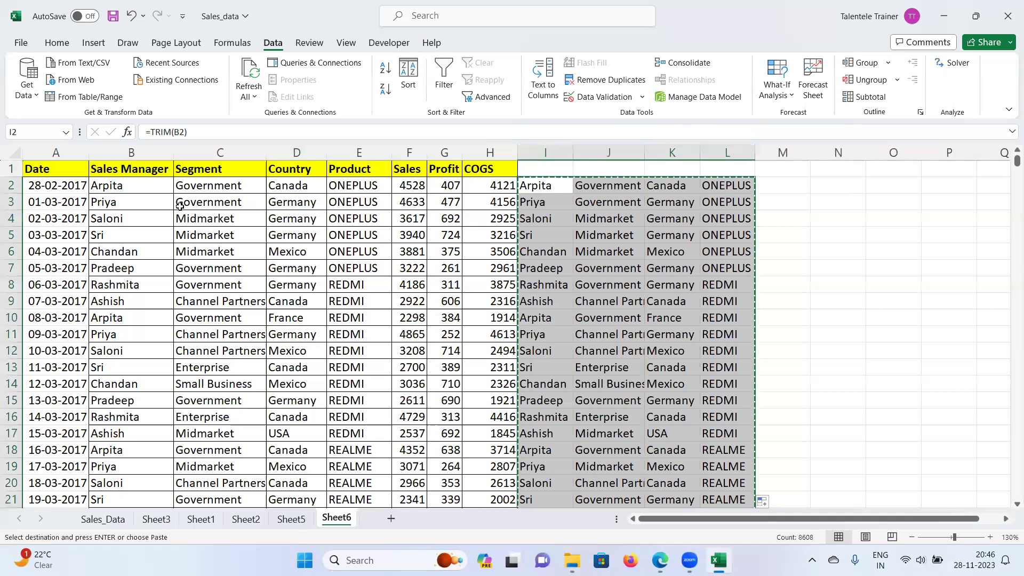
right_click(136, 189)
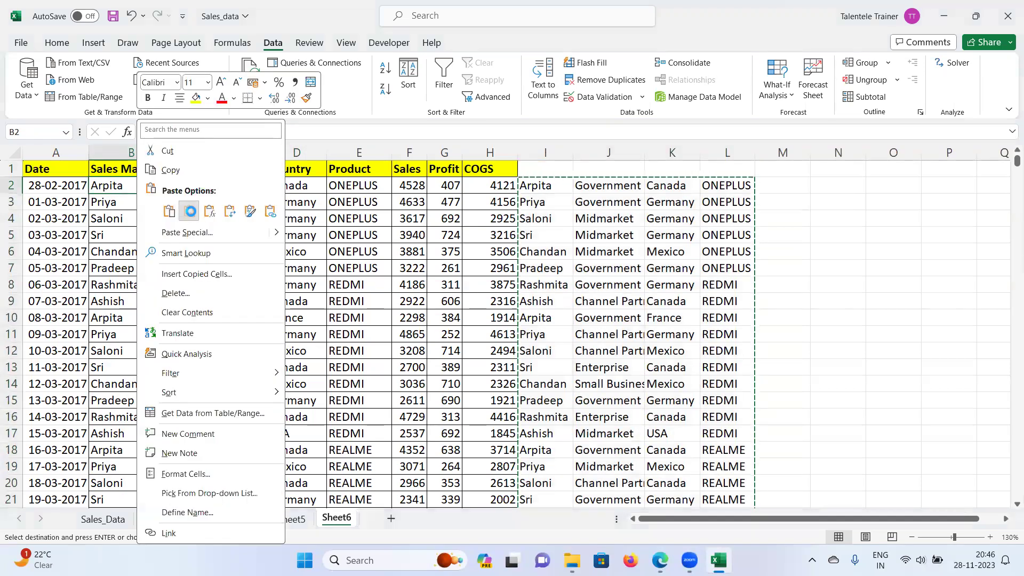
click(189, 211)
drag(538, 161, 783, 154)
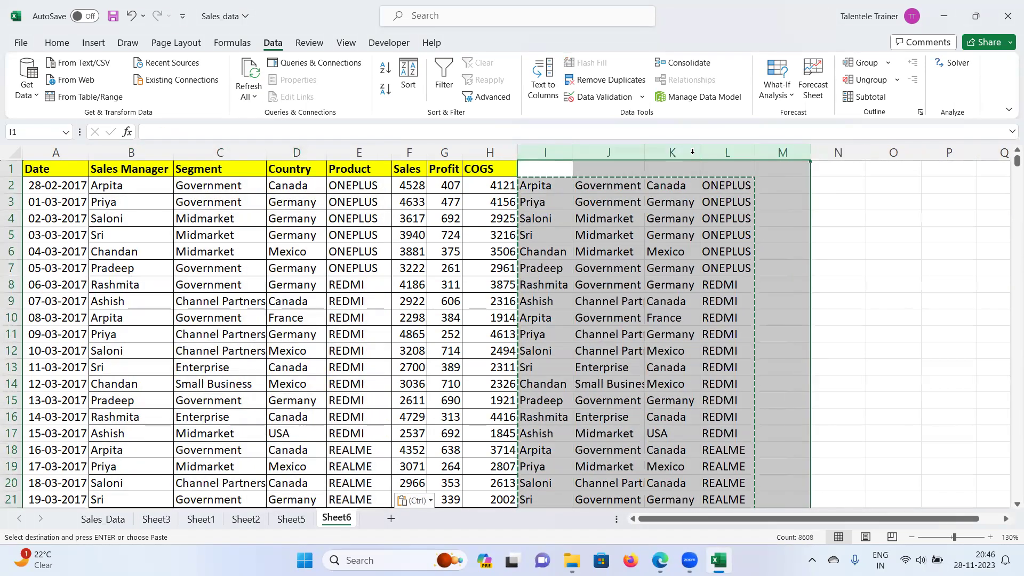
right_click(695, 156)
click(738, 312)
click(766, 320)
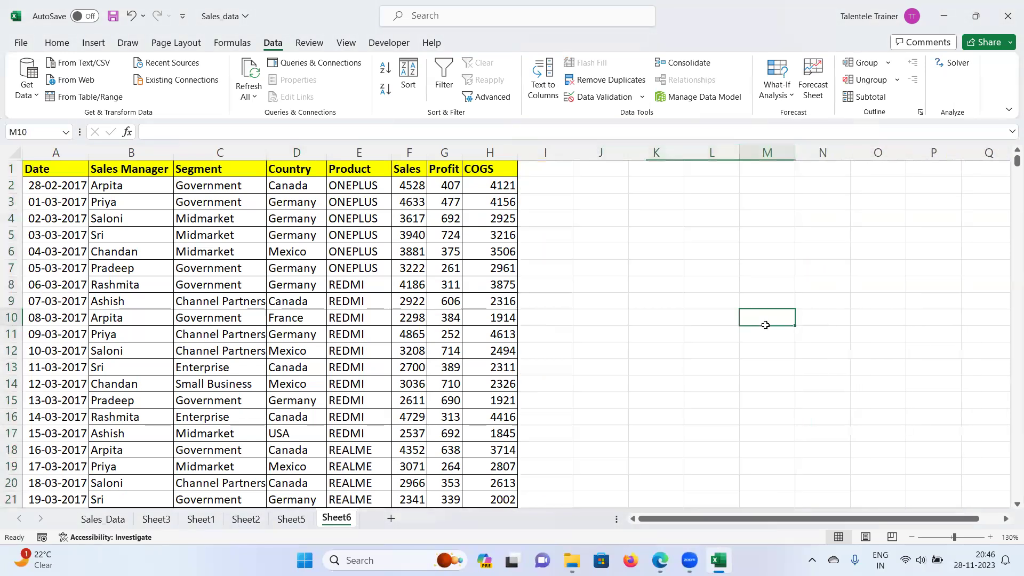
Step: Check the Product values in E4, E6 and E9, then undo the column deletion
scroll(341, 338, down, 7)
scroll(341, 337, up, 7)
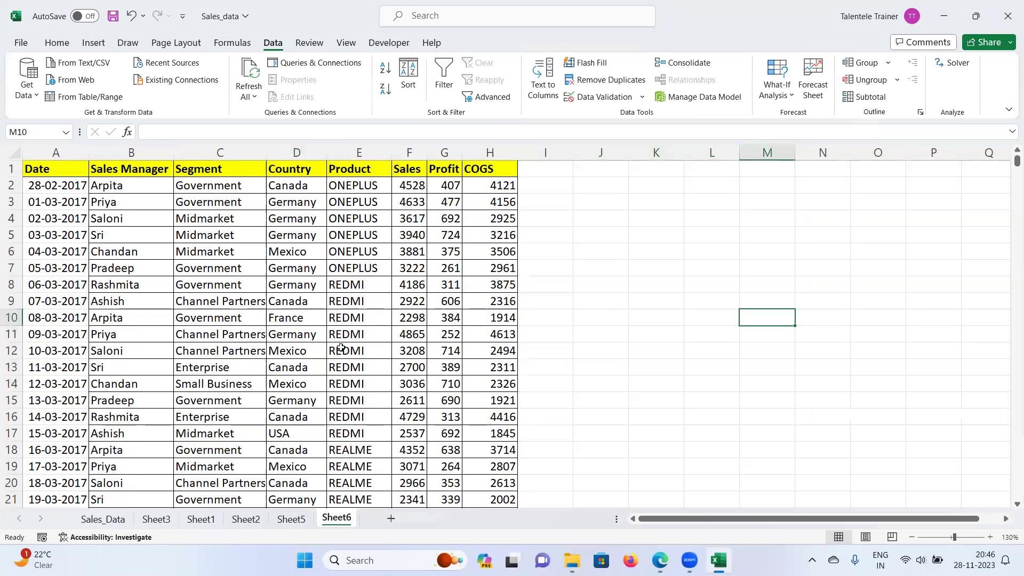
click(335, 217)
click(336, 255)
click(344, 301)
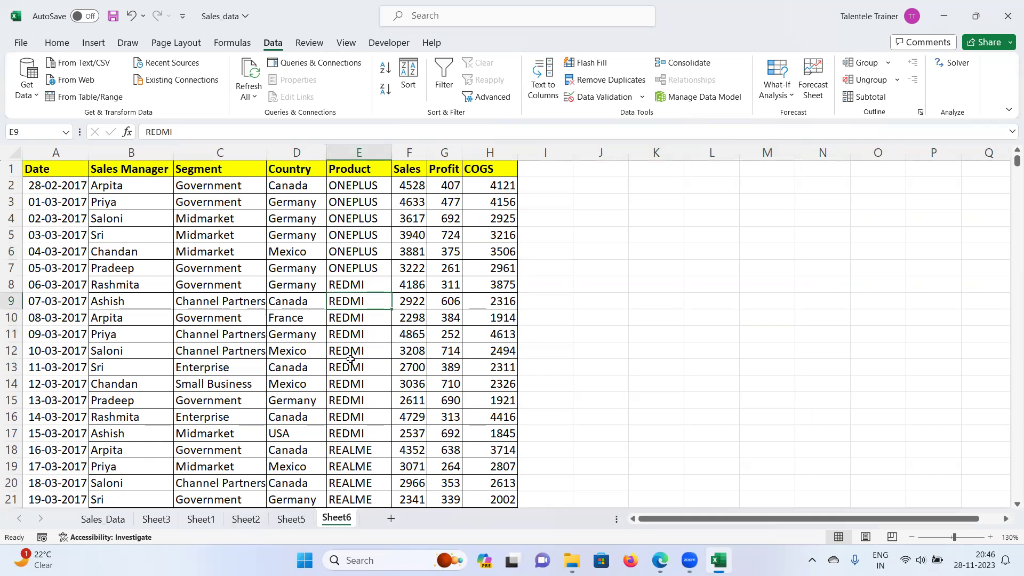
key(ctrl+z)
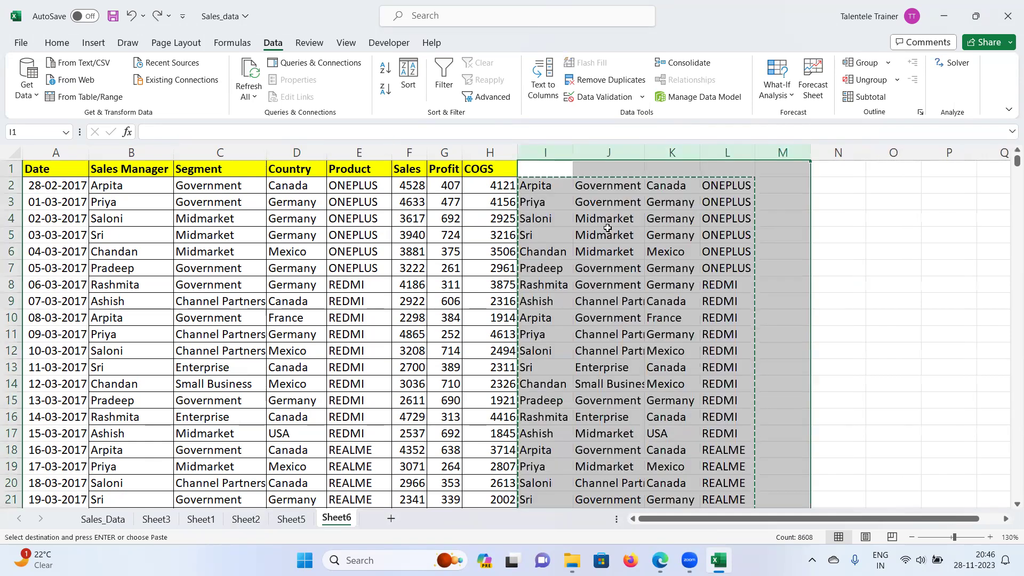
Step: Enter =TRIM(B2) in I2, extend it to L2, and fill down all data rows
click(564, 188)
double_click(564, 189)
text(=tr)
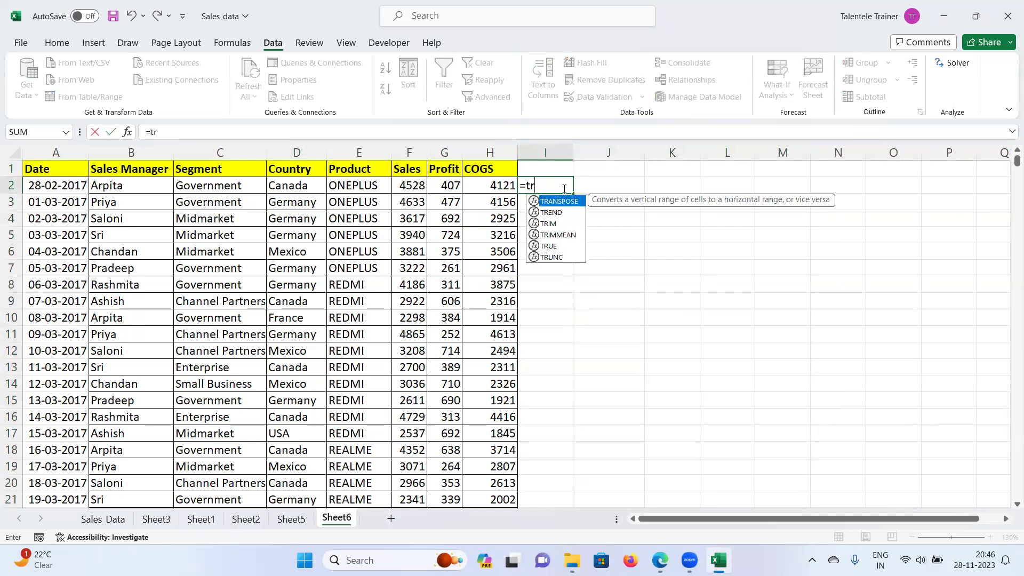
text(im()
click(126, 185)
text())
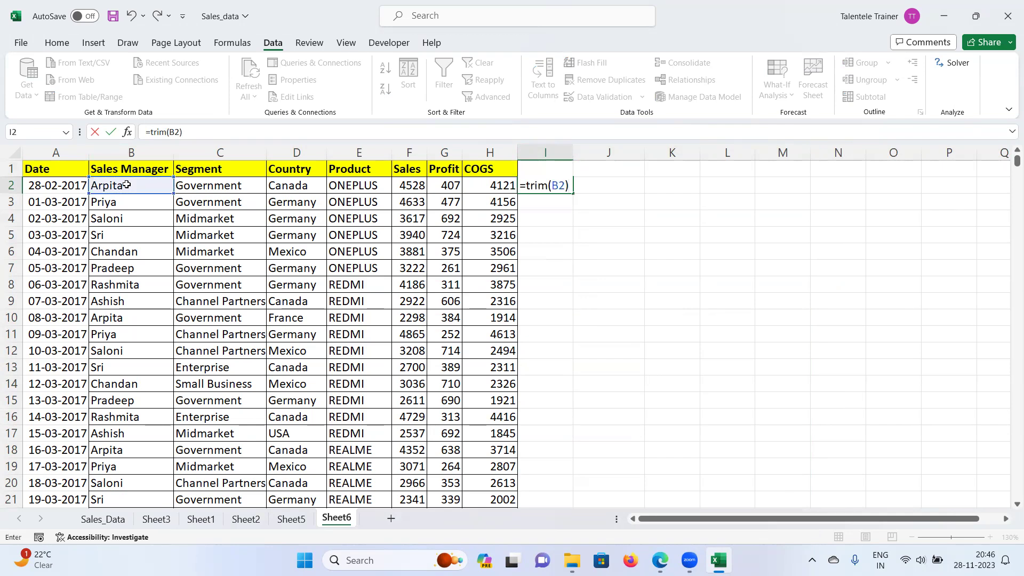
key(Return)
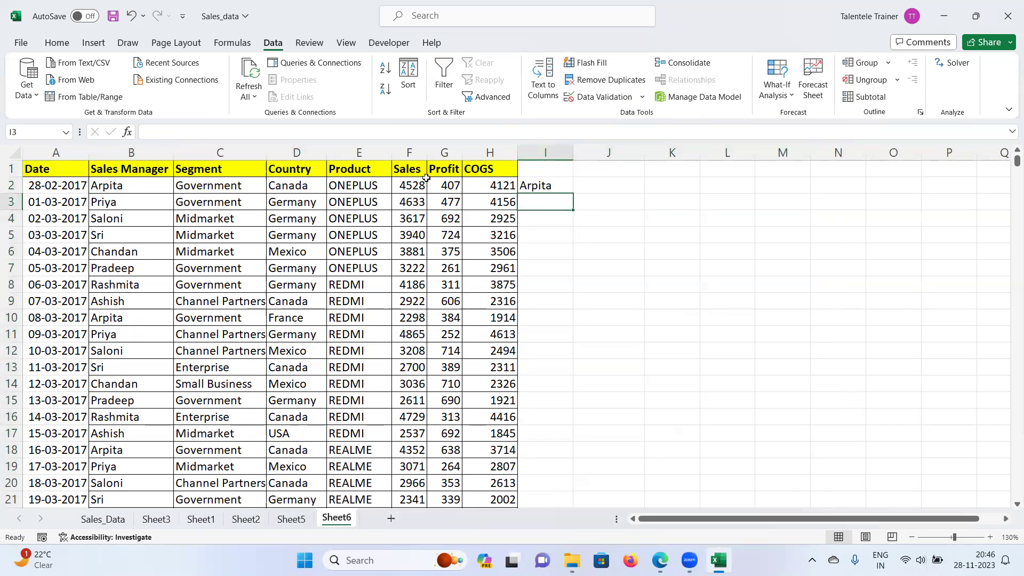
click(547, 187)
drag(575, 195, 737, 191)
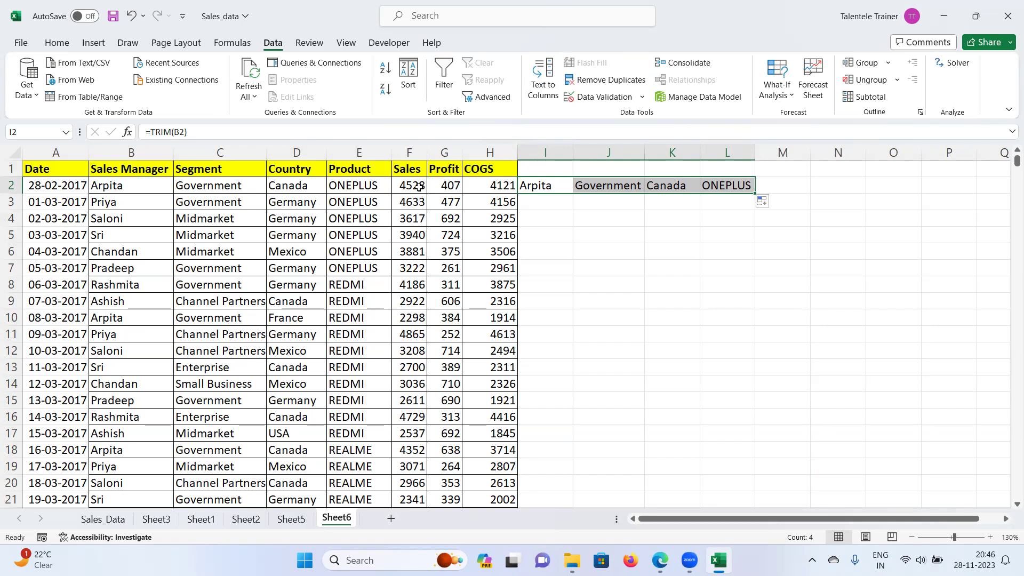
double_click(756, 194)
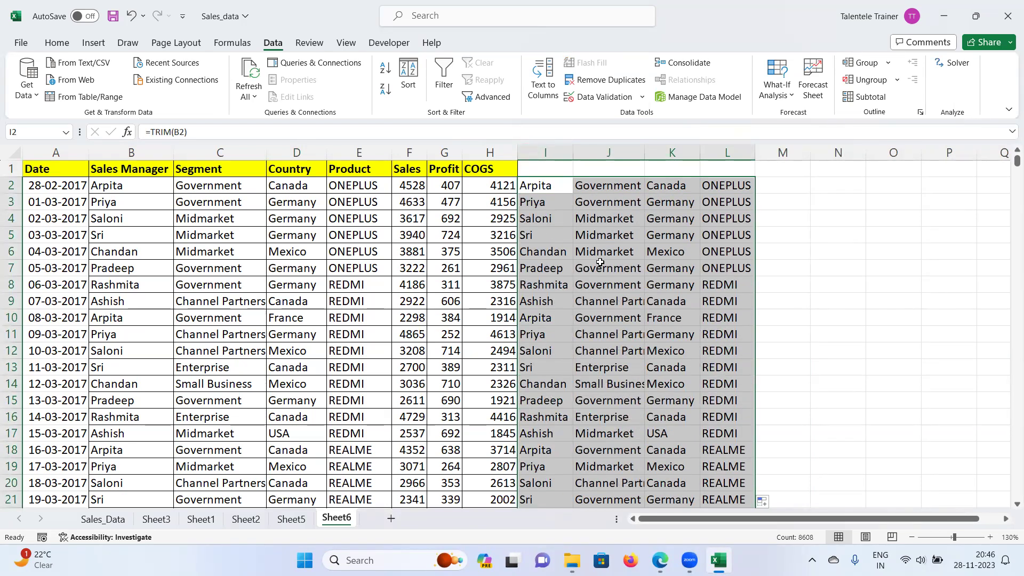
Step: Paste the trimmed text as values onto B2 and delete helper columns I:L
key(ctrl+c)
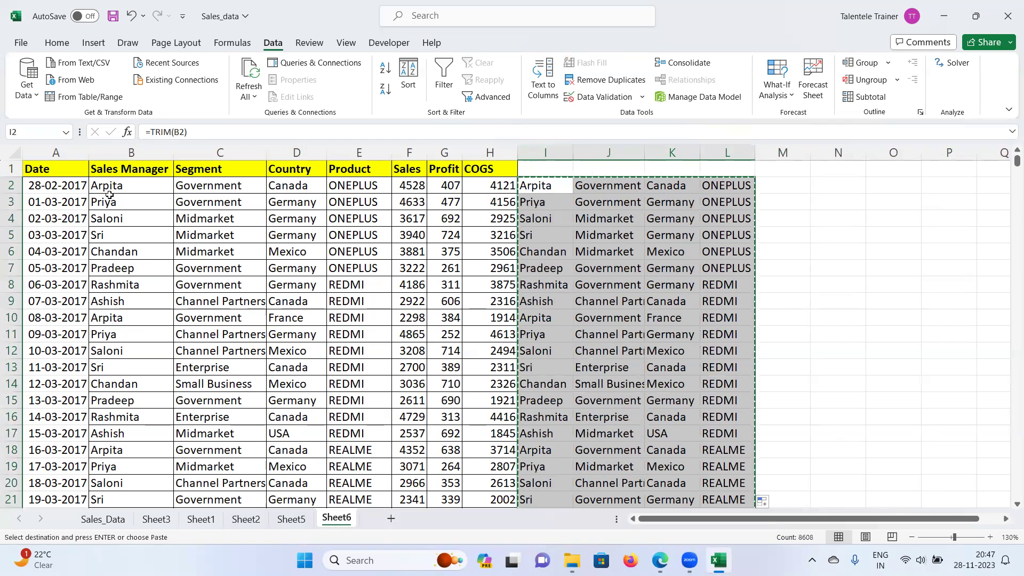
right_click(117, 189)
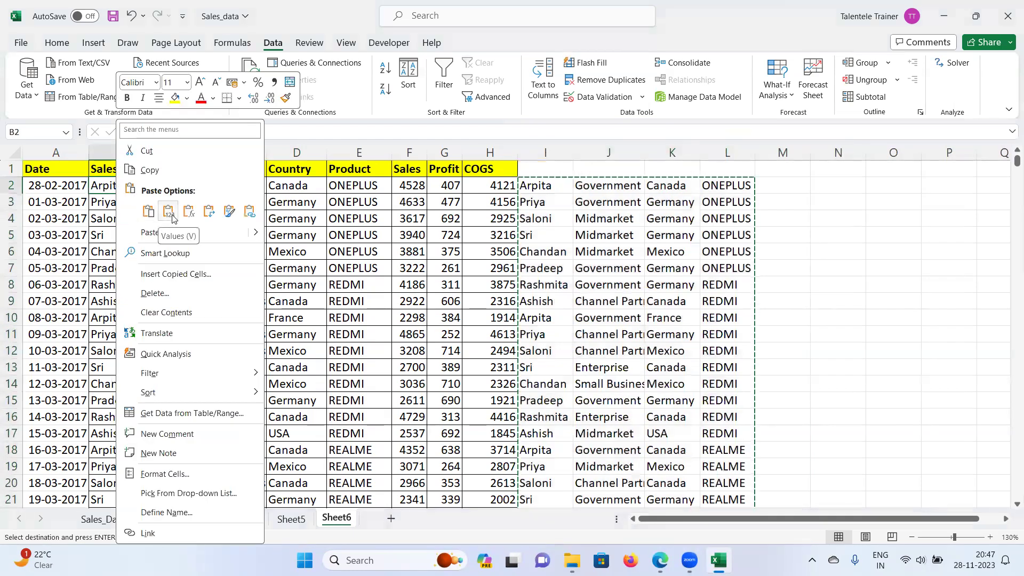
click(168, 211)
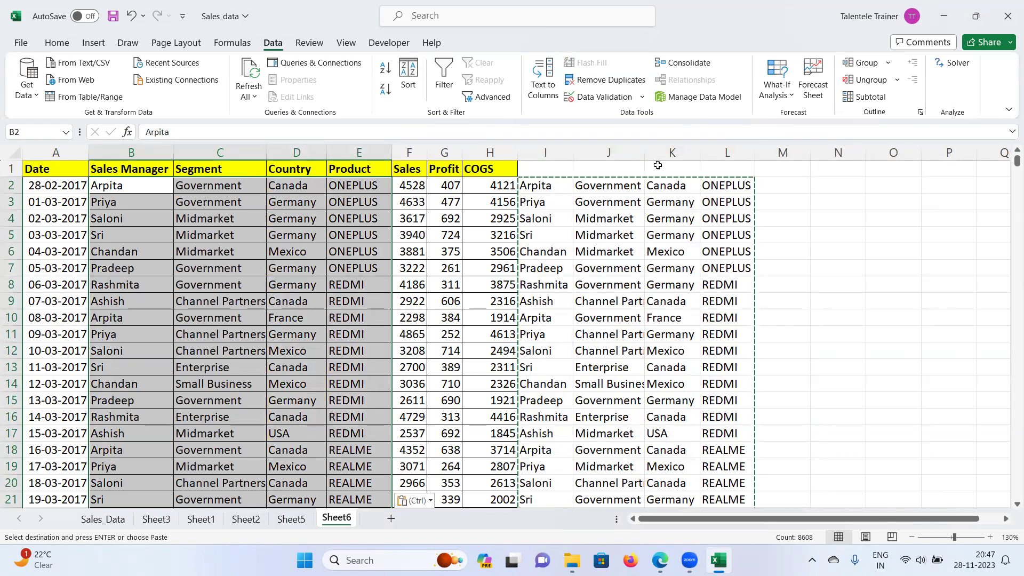
drag(552, 154, 727, 153)
right_click(589, 146)
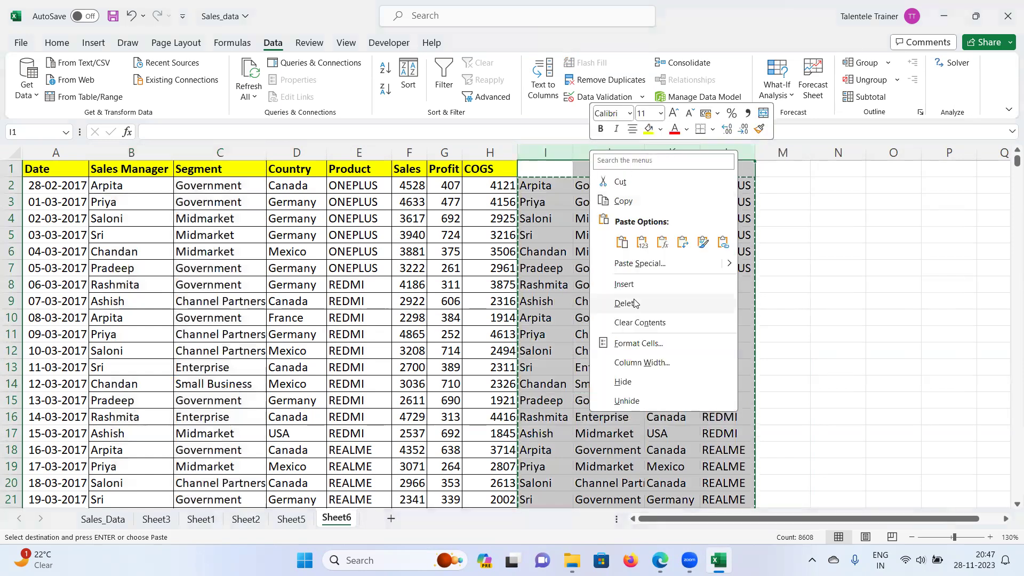
click(613, 304)
click(795, 285)
click(578, 187)
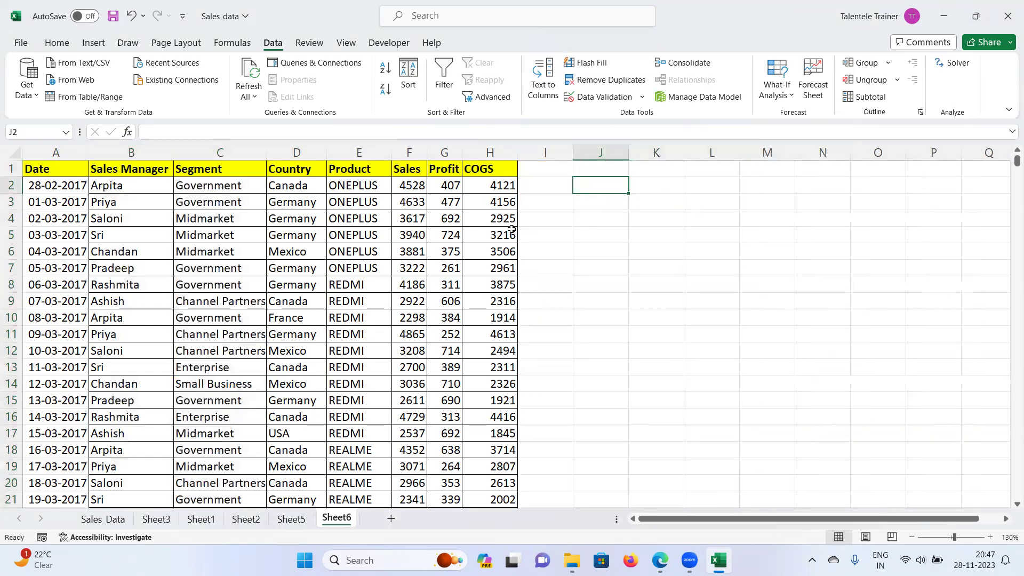
Step: Overwrite Sales F8 with 'A' and Profit G17 with 'NA'
click(411, 188)
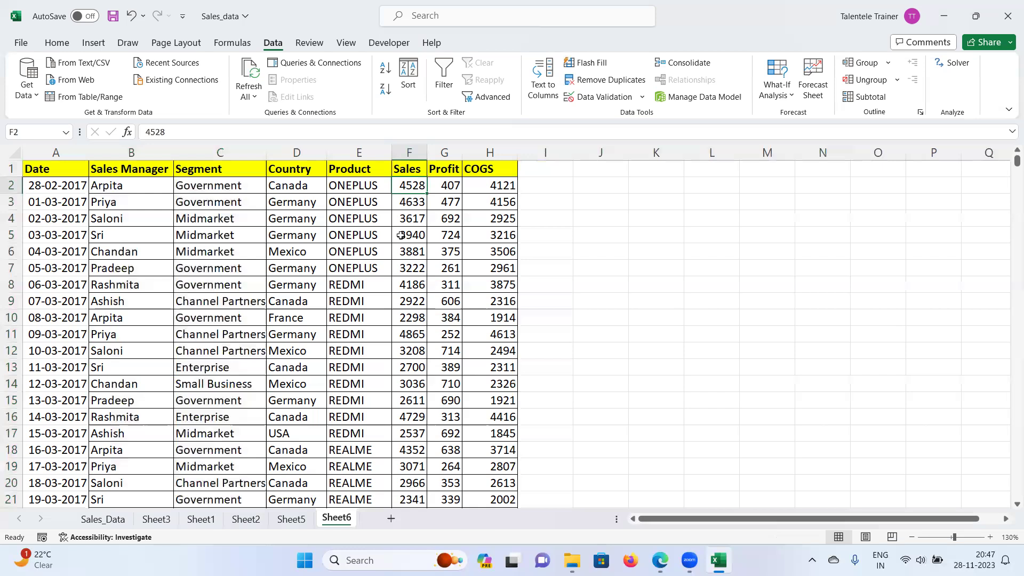
click(416, 239)
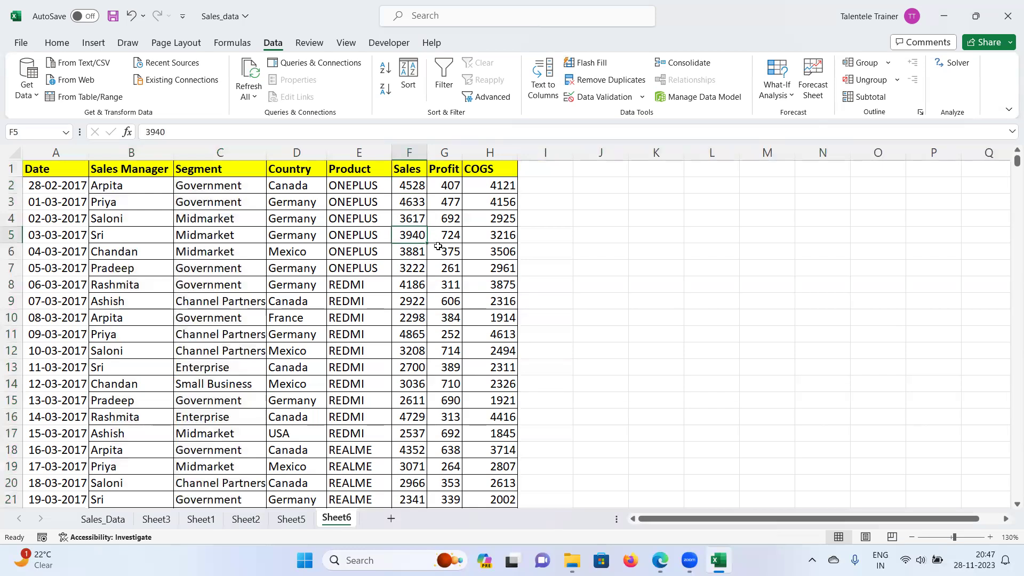
click(410, 288)
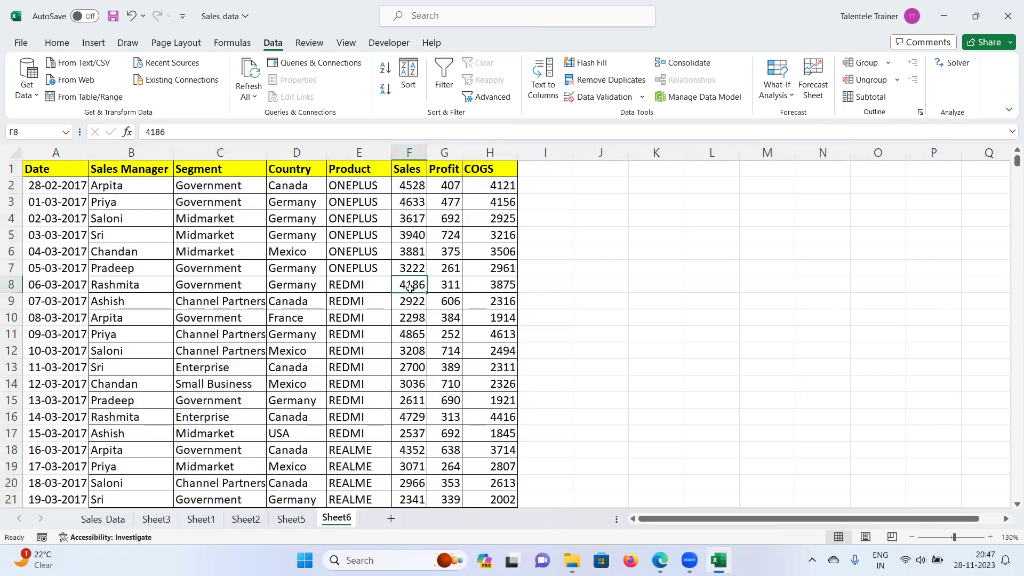
text(A)
key(Return)
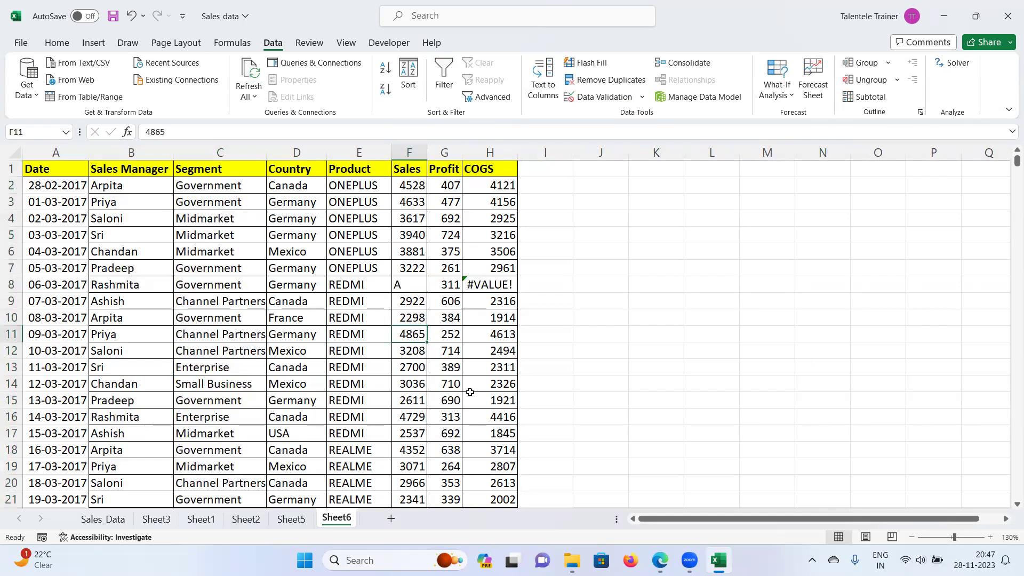
click(454, 432)
text(NA)
key(Return)
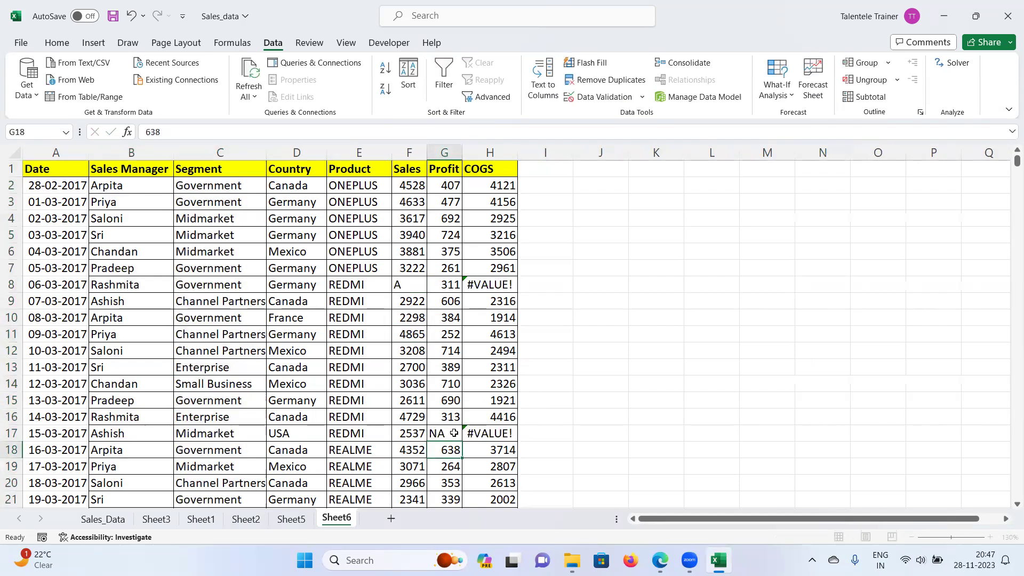
click(555, 182)
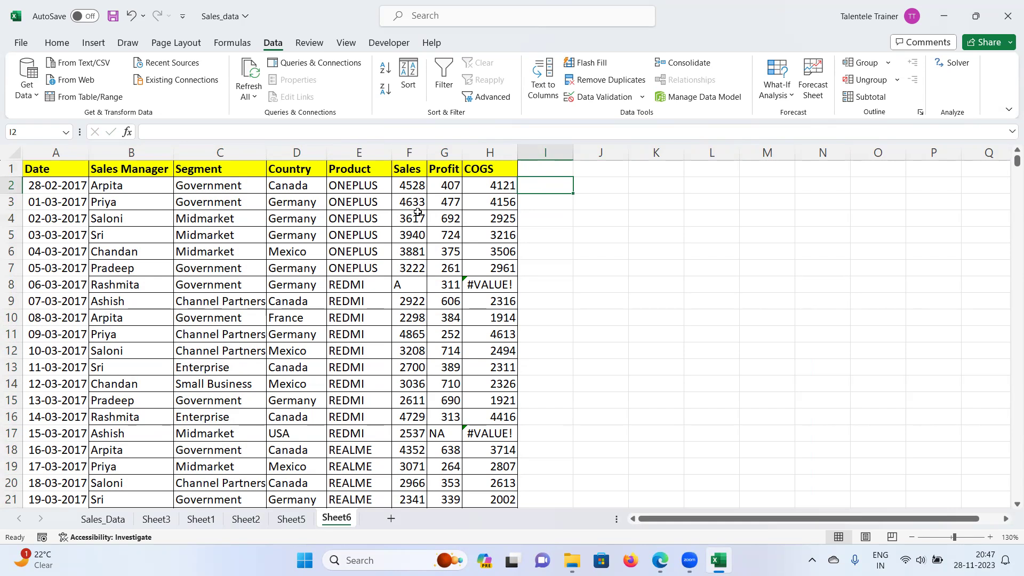
Step: Copy the Sales, Profit and COGS headings from F1:H1 into J1:L1
text(=)
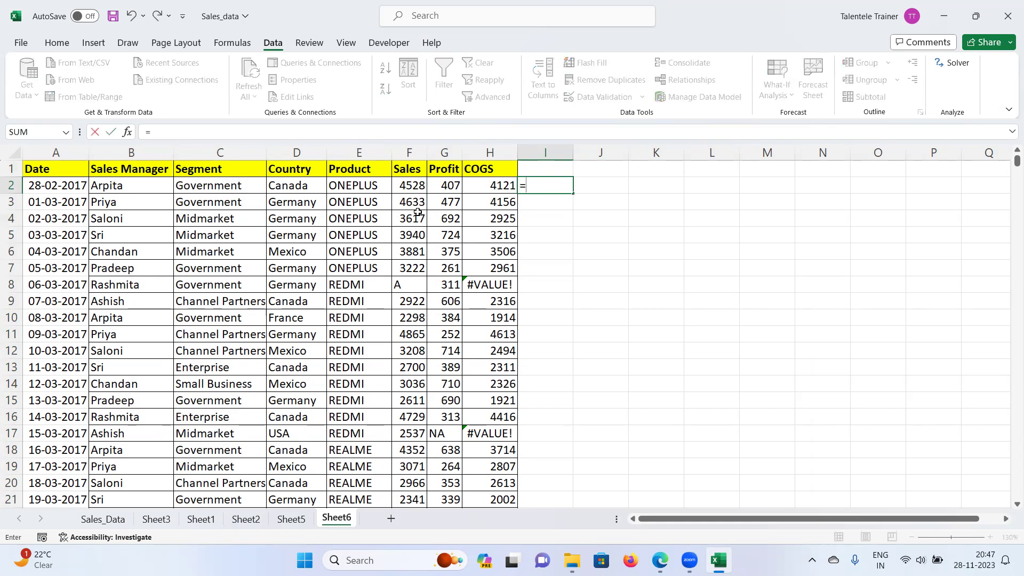
key(Escape)
drag(359, 168, 433, 171)
key(ctrl+c)
click(565, 169)
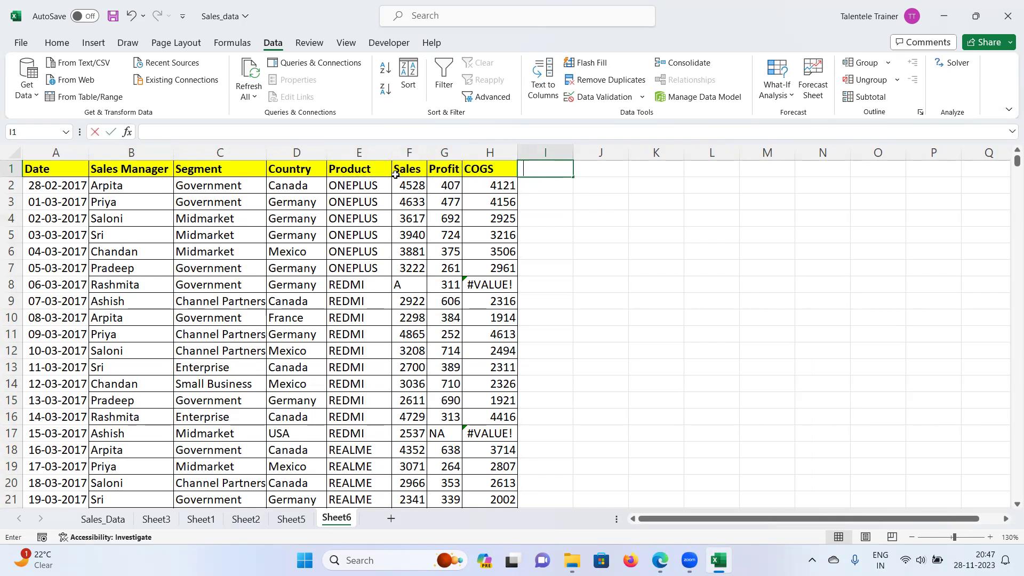
drag(397, 170, 500, 178)
key(ctrl+c)
click(598, 176)
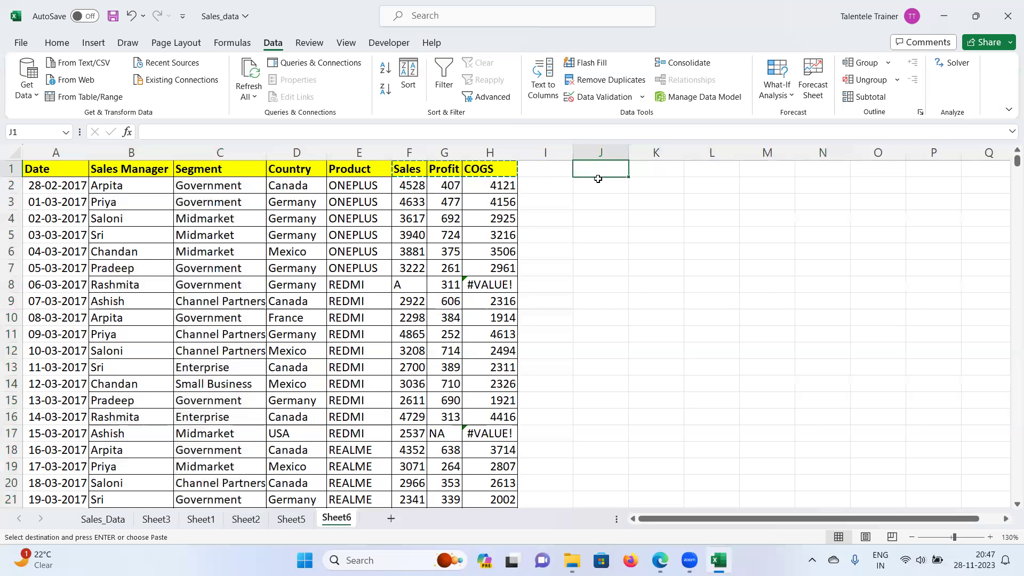
key(ctrl+v)
Step: Enter =ISNUMBER(F2) in J2 to check the Sales value, returning TRUE
click(593, 183)
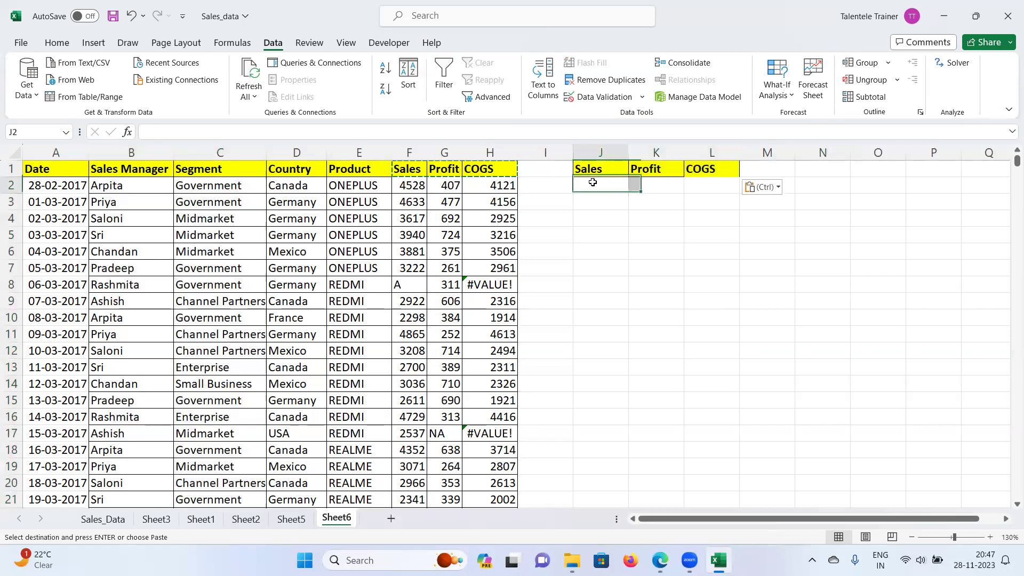
text(=is)
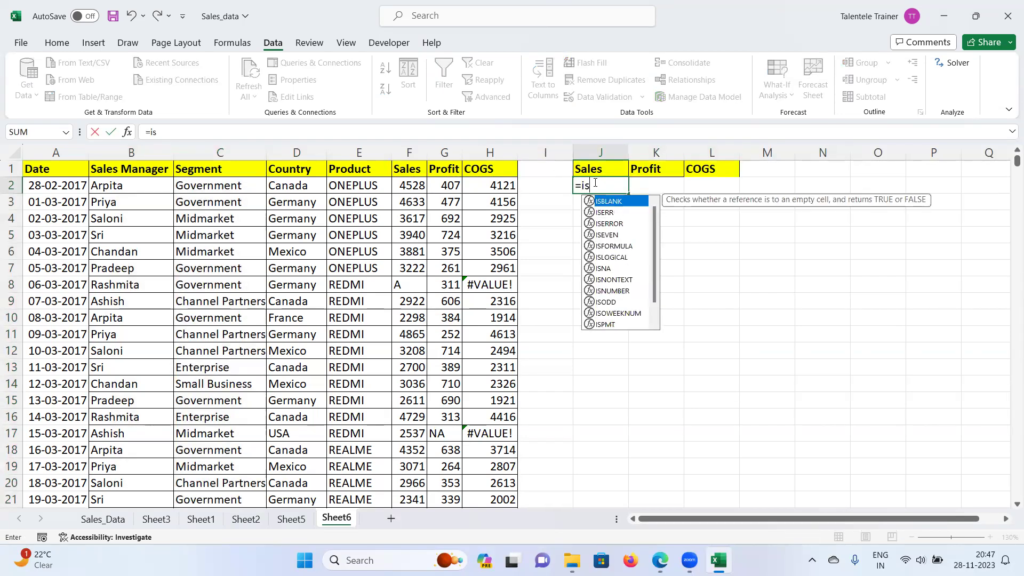
text(n)
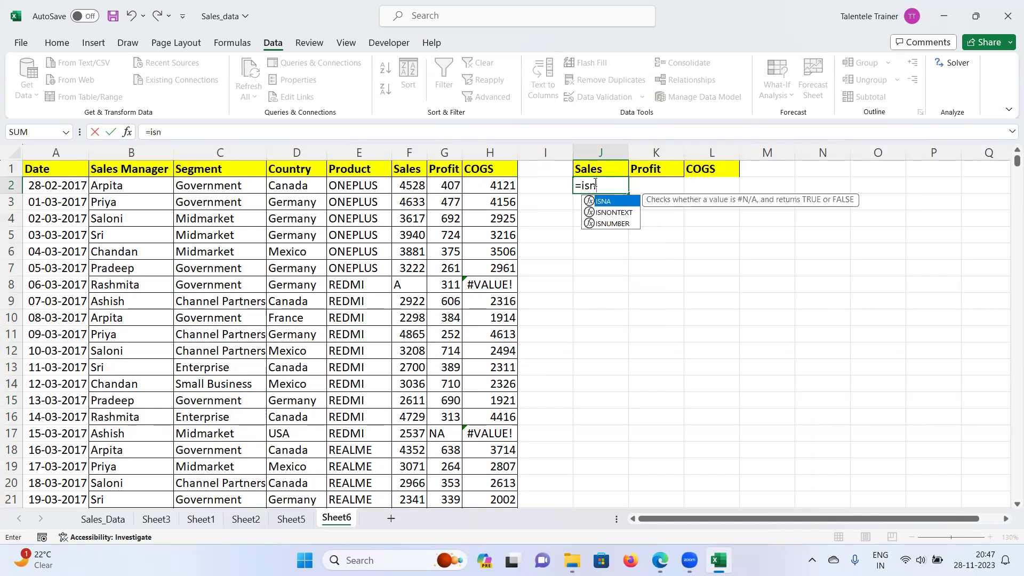
key(Down)
key(Down)
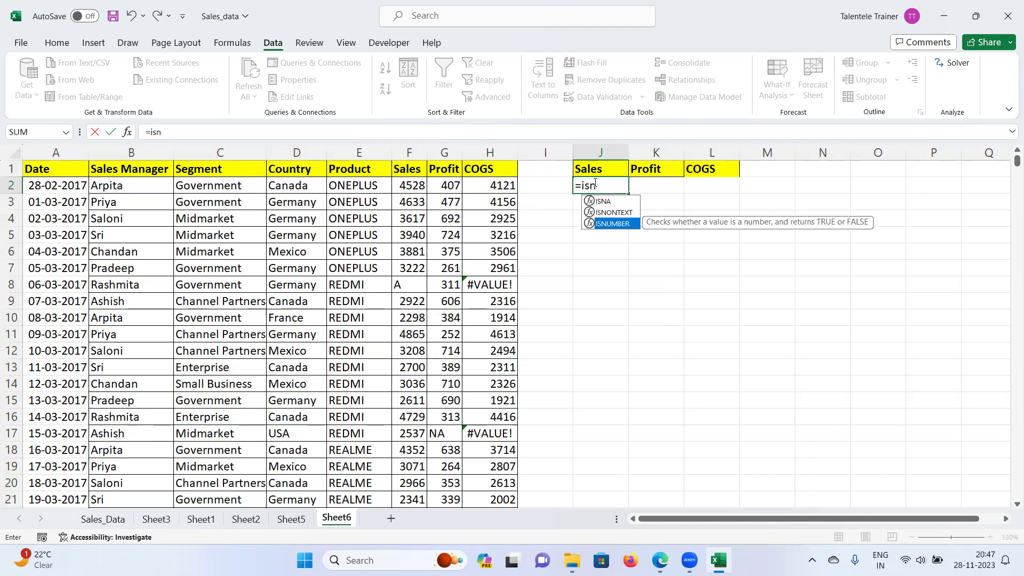
key(Tab)
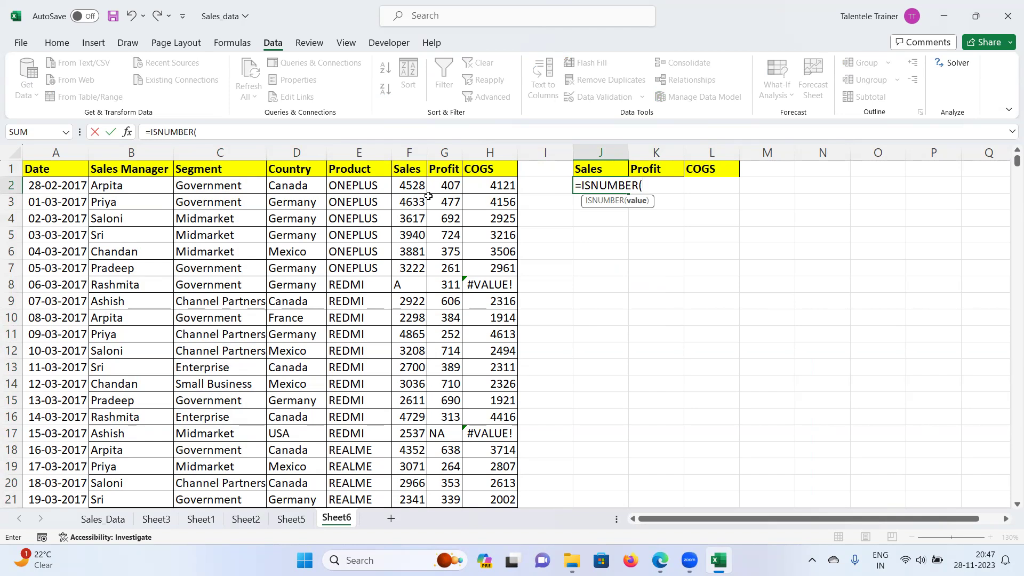
click(409, 187)
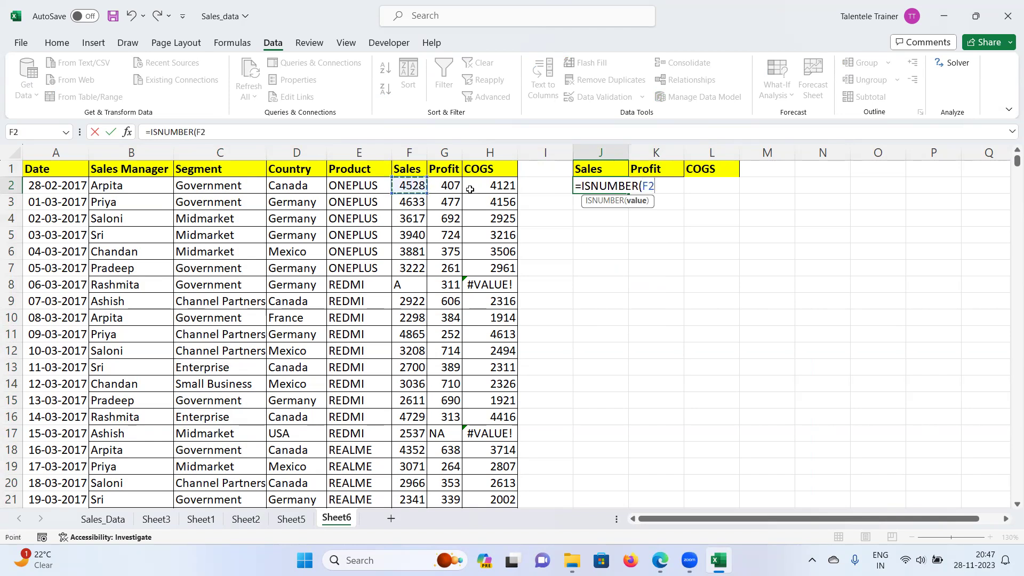
key(Return)
click(609, 185)
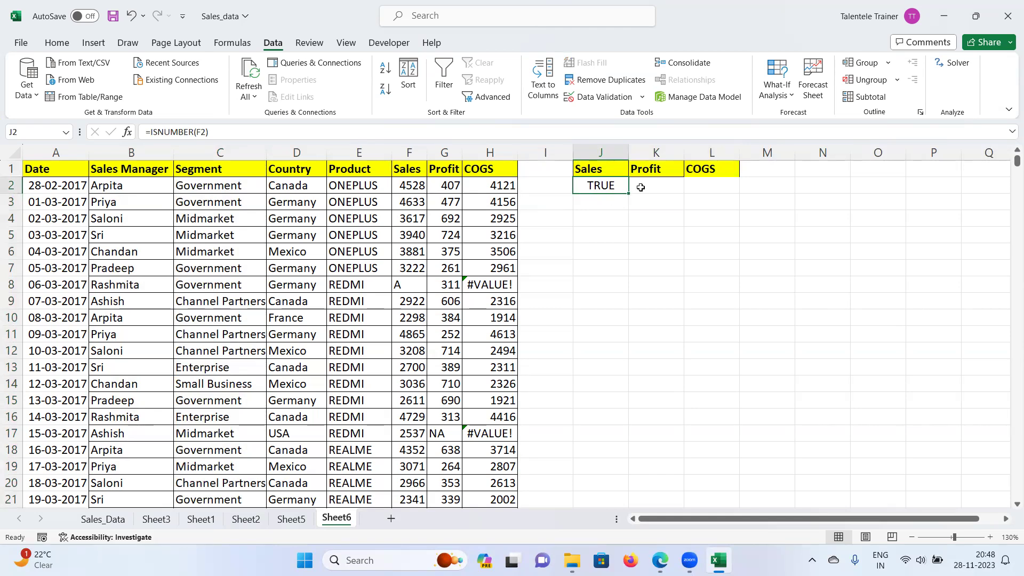
Step: Move the Sales, Profit, COGS headers to I1:K1 and clear the leftover result in J2
drag(579, 168, 710, 172)
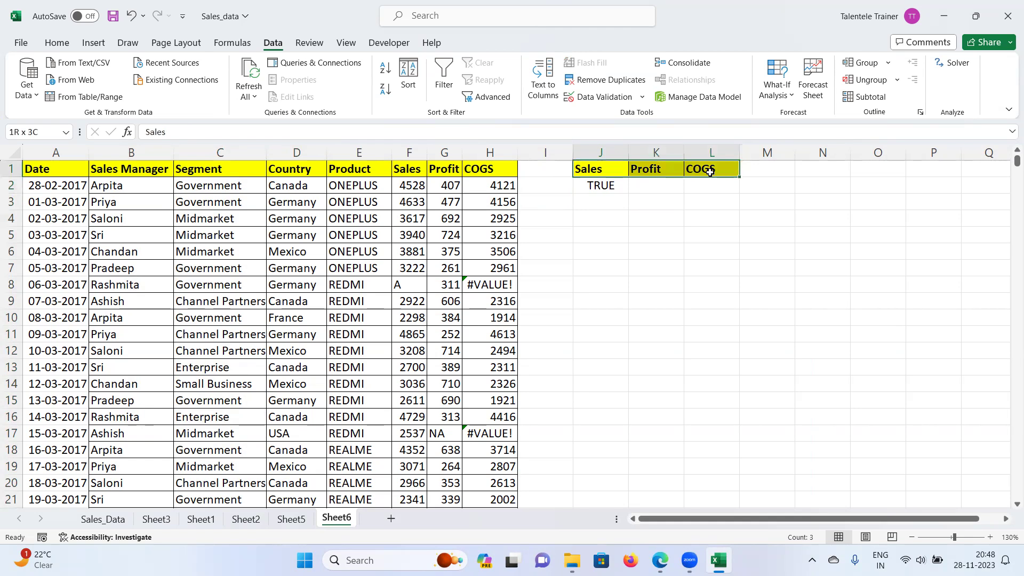
key(ctrl+c)
click(555, 170)
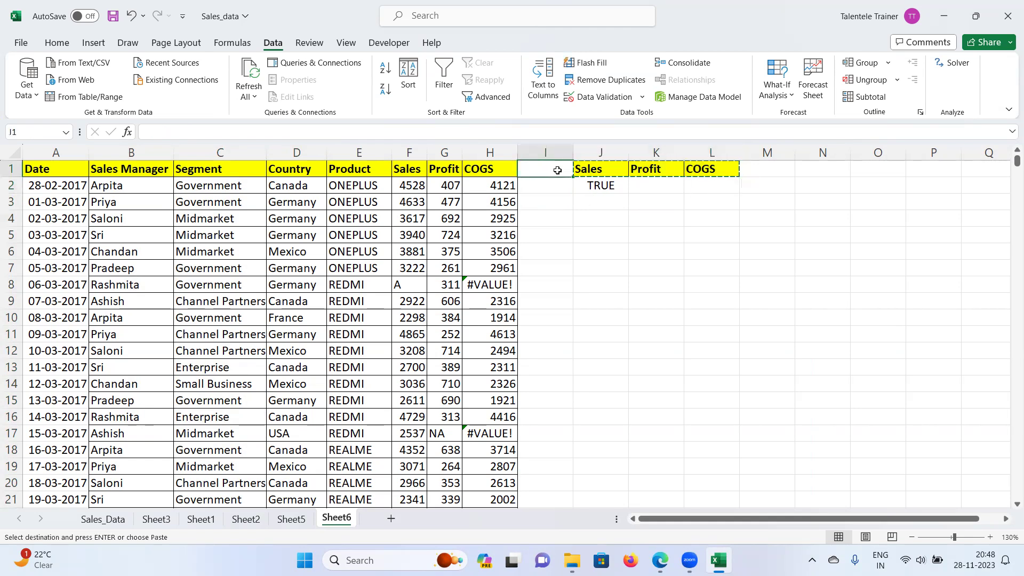
key(ctrl+v)
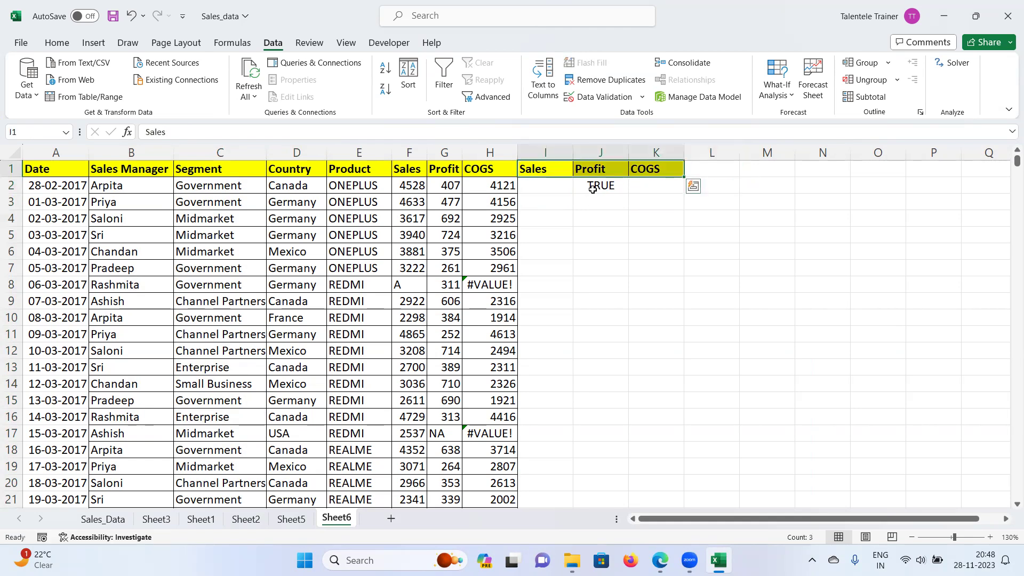
click(592, 188)
key(Delete)
Step: Enter =ISNUMBER(F2) in I2, fill it down the column and across to K2
click(535, 187)
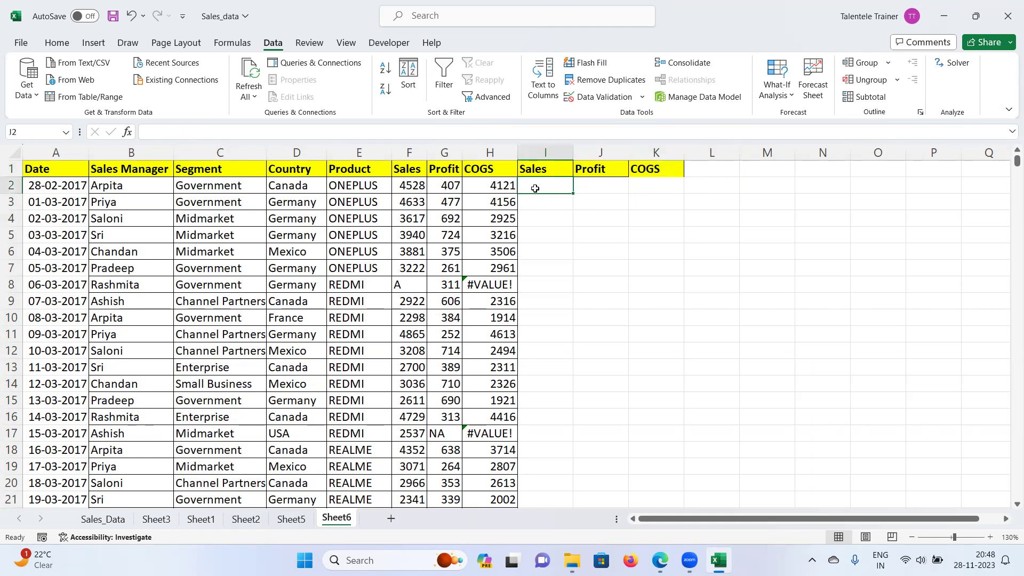
text(=isnumber)
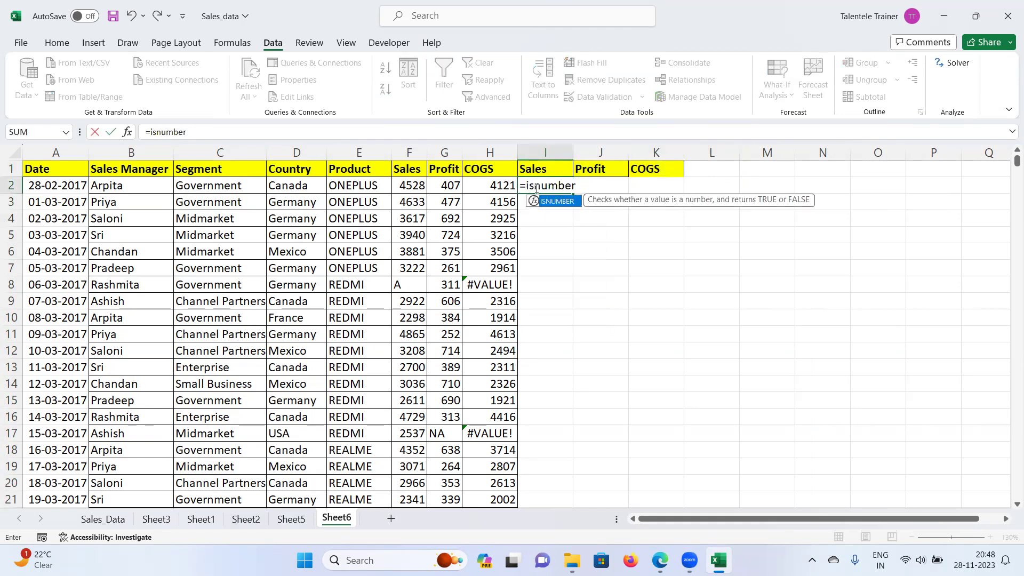
text(()
click(421, 186)
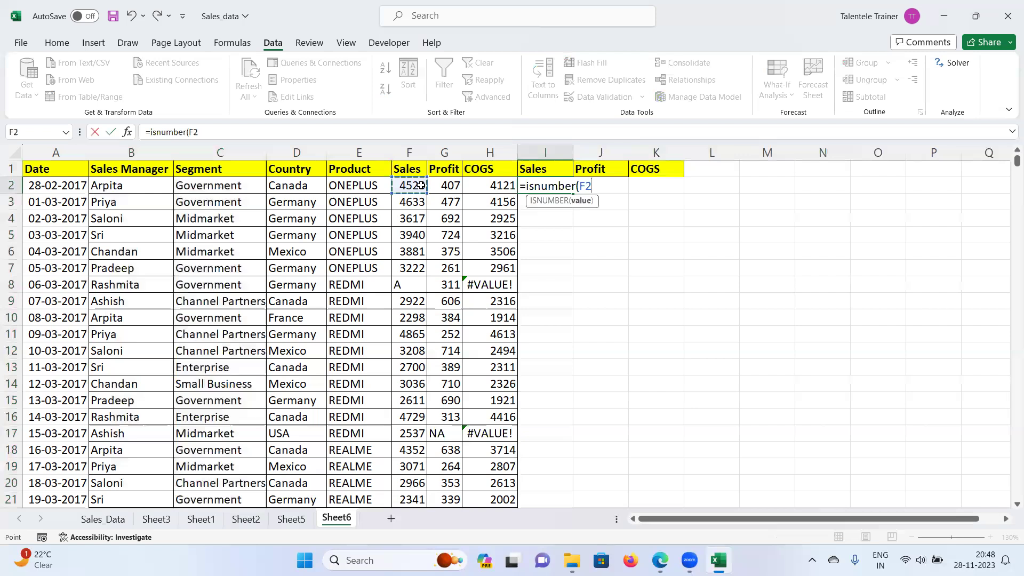
key(Return)
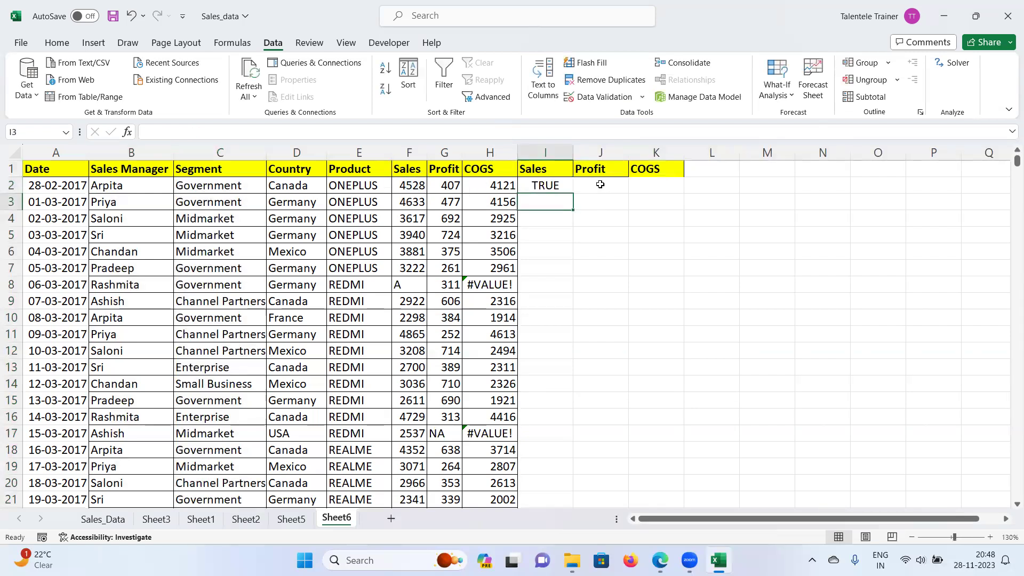
click(544, 185)
double_click(572, 194)
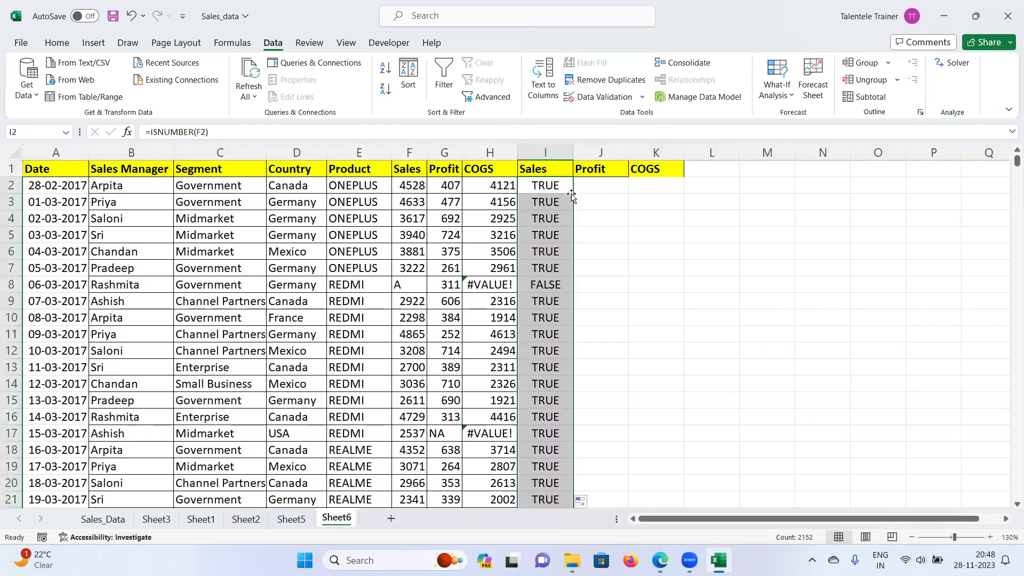
drag(576, 194, 663, 201)
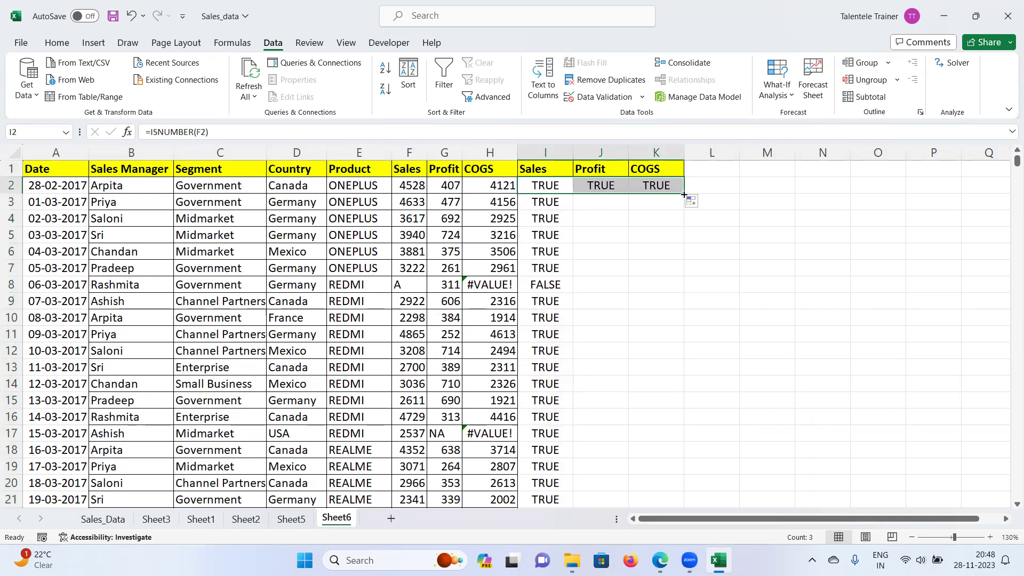
Step: Fill the Profit and COGS checks in J2 and K2 down their columns
click(744, 239)
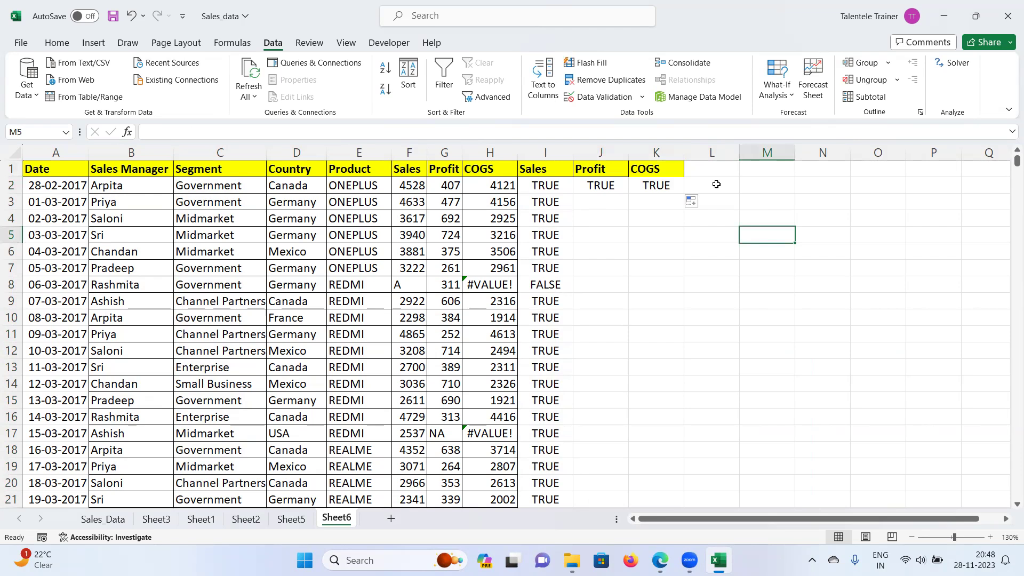
click(600, 187)
drag(600, 186, 549, 237)
click(598, 186)
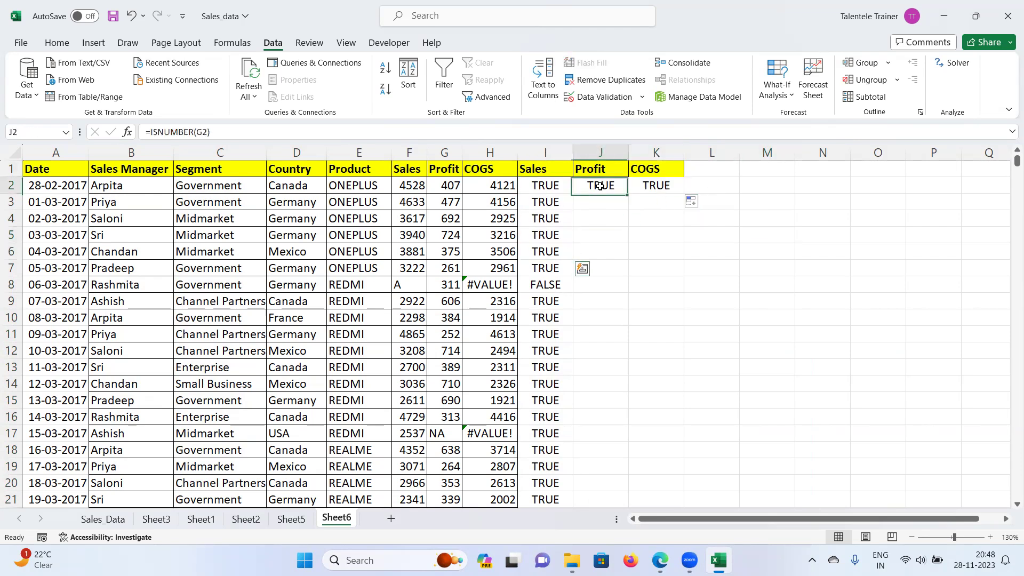
double_click(630, 193)
click(676, 188)
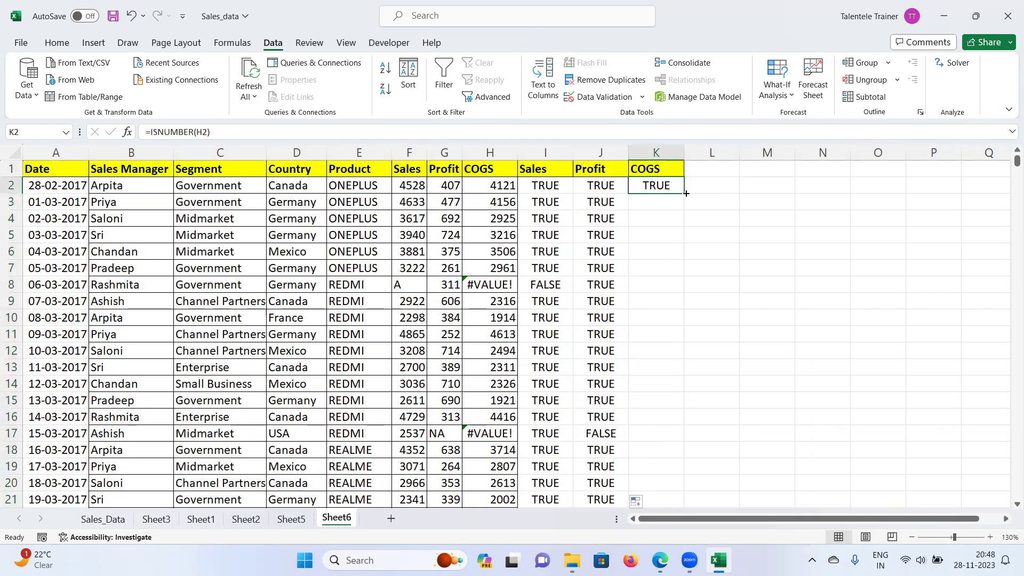
double_click(686, 193)
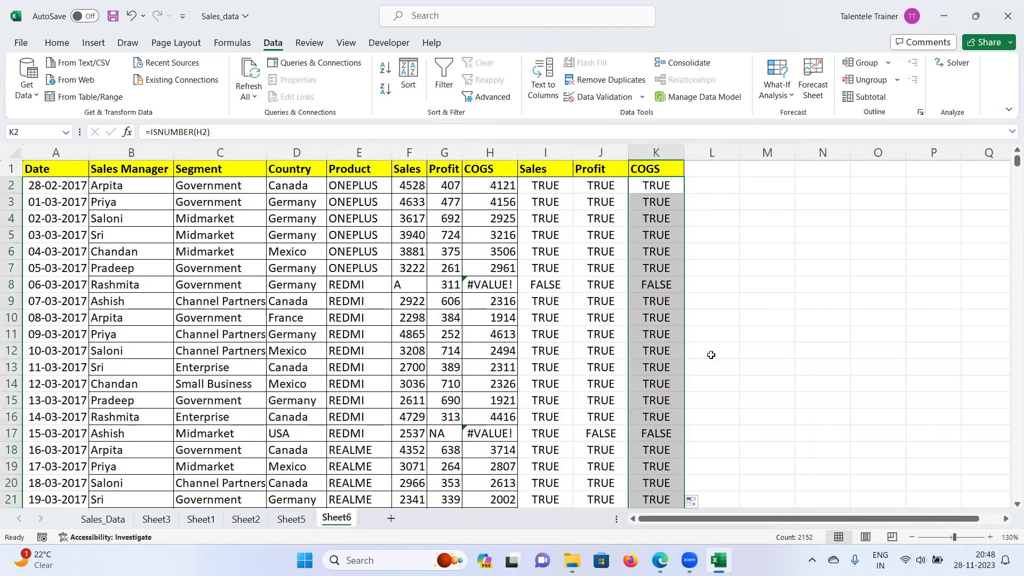
drag(547, 170, 634, 168)
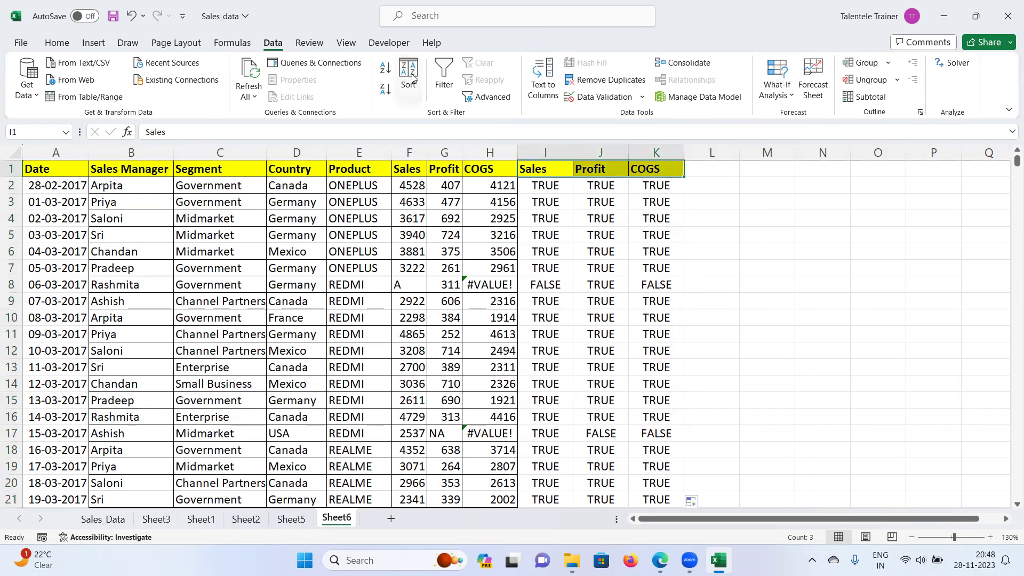
click(441, 75)
click(566, 170)
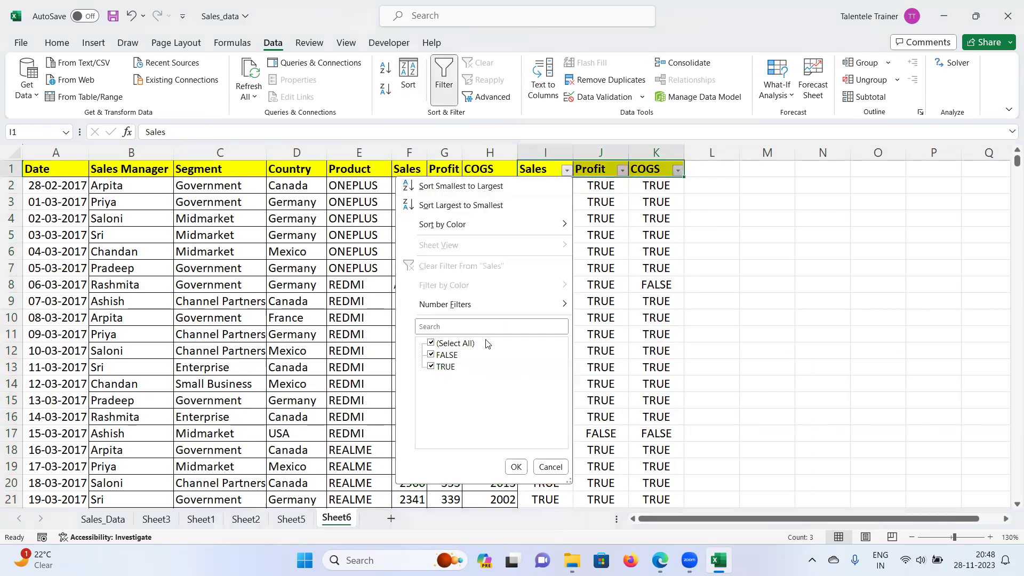
click(431, 343)
click(431, 354)
click(515, 467)
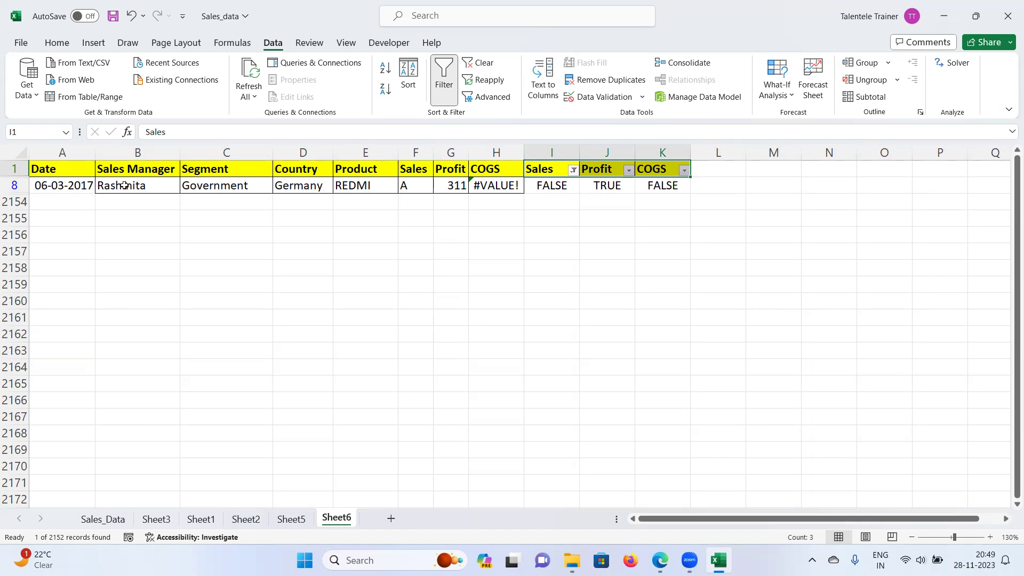
drag(567, 163, 738, 156)
click(444, 80)
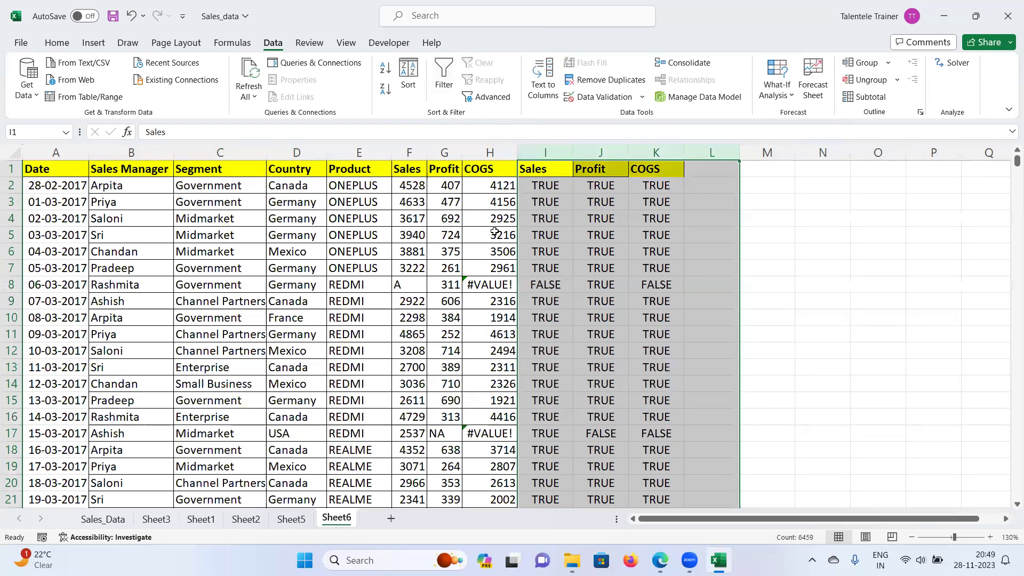
Step: Inspect the #VALUE! in H8, the text 'A' in F8 and the NA entry in G17
click(489, 284)
click(409, 285)
click(445, 438)
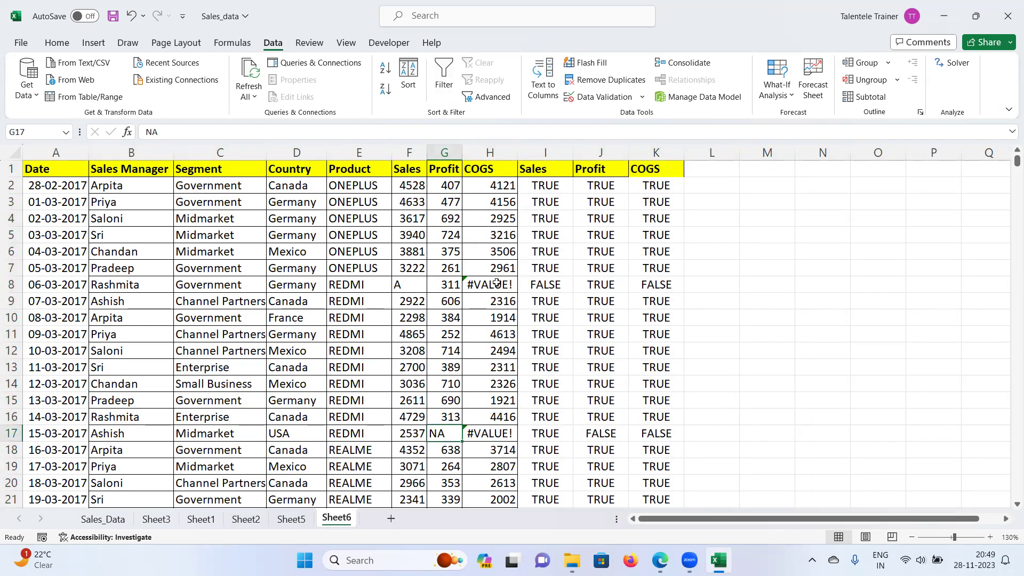
click(599, 434)
click(660, 430)
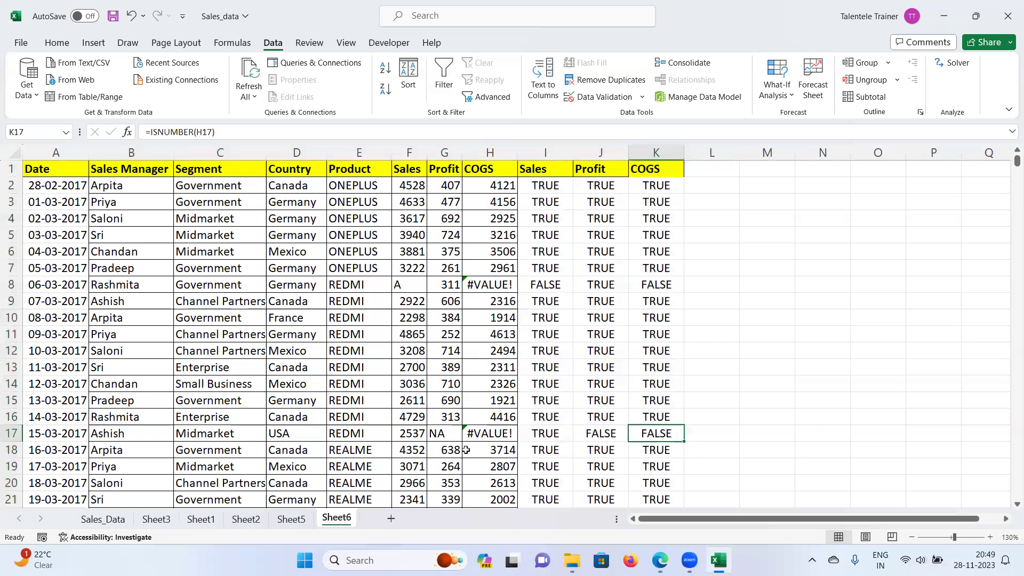
click(440, 434)
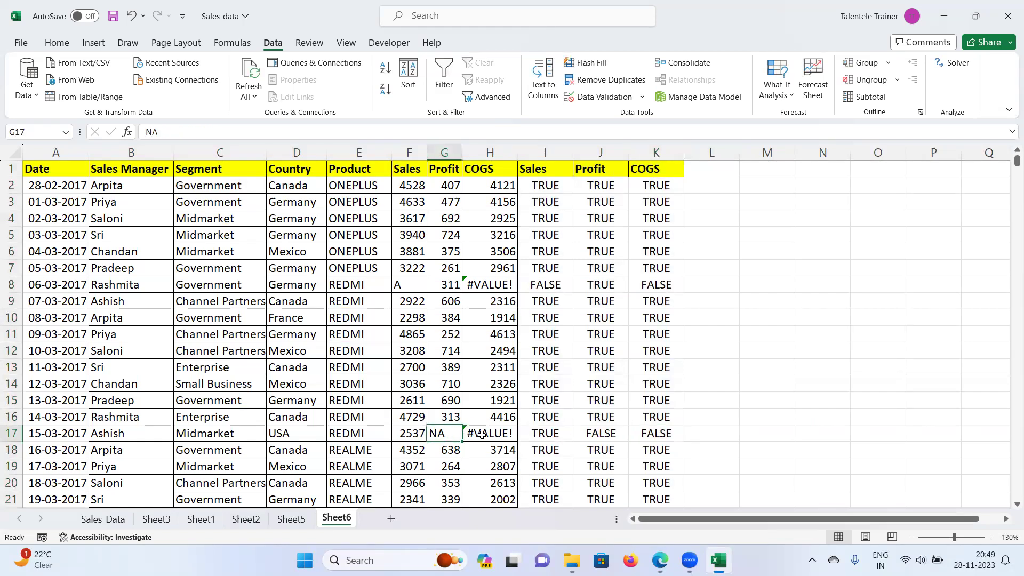
click(482, 435)
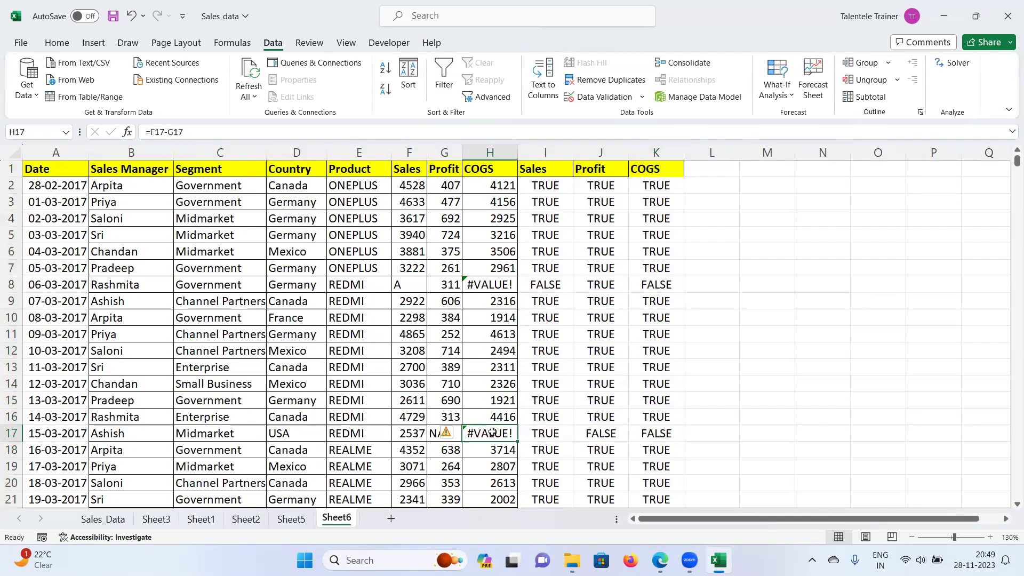
click(486, 278)
Step: Replace F8 with 4000 and G17 with 478 so all checks turn TRUE
click(396, 290)
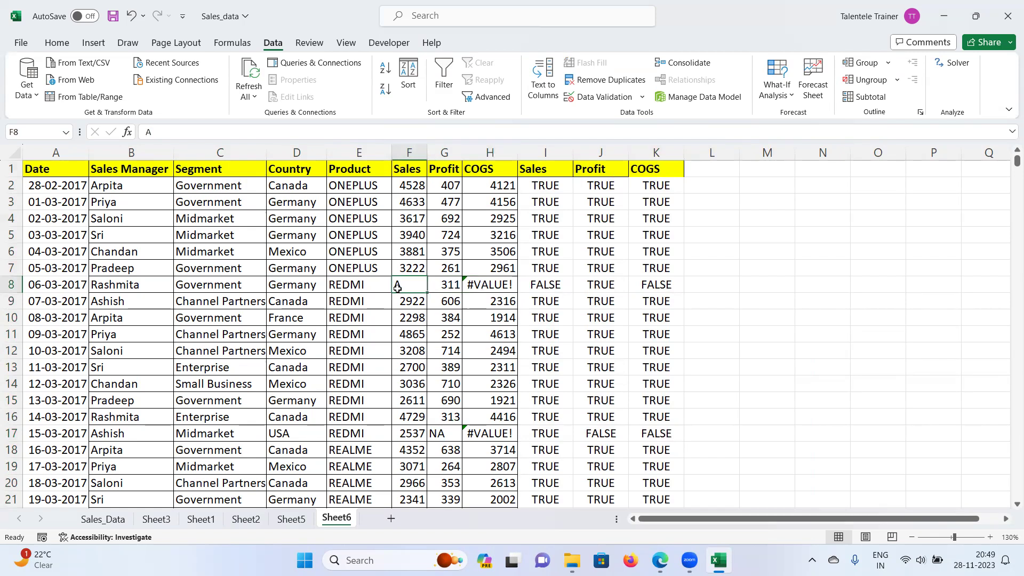
text(400)
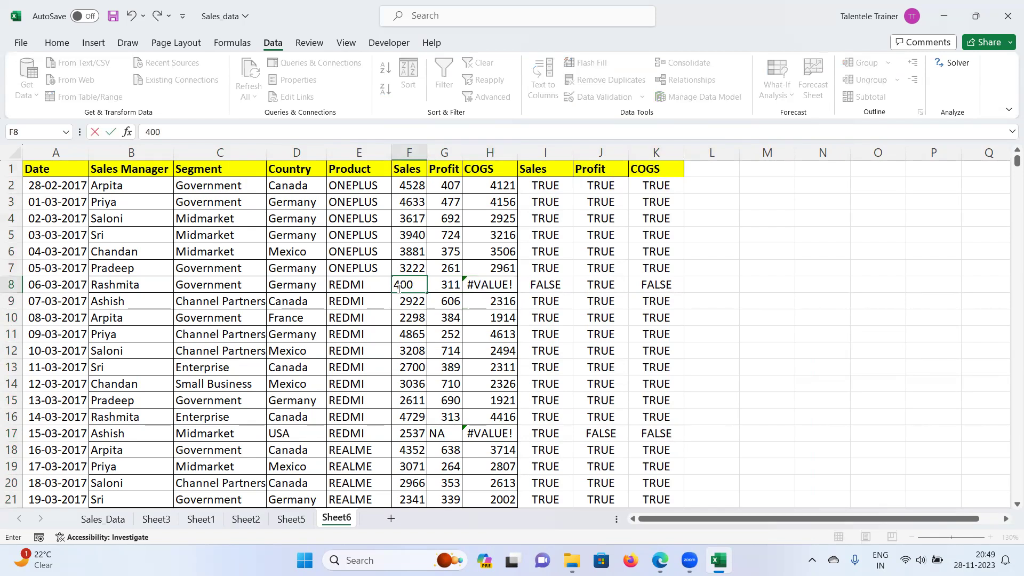
text(0)
key(Return)
click(419, 432)
click(441, 432)
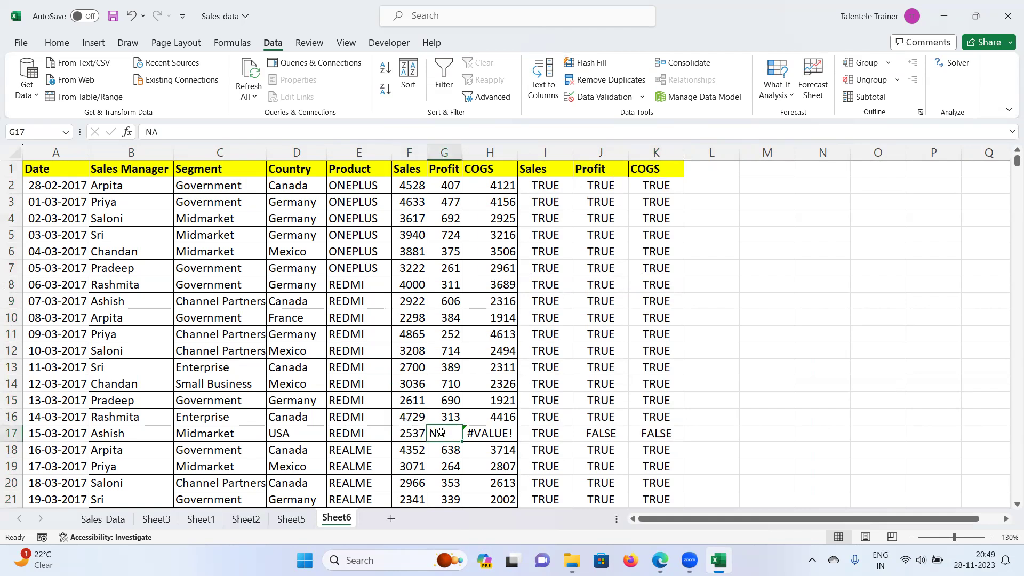
text(4)
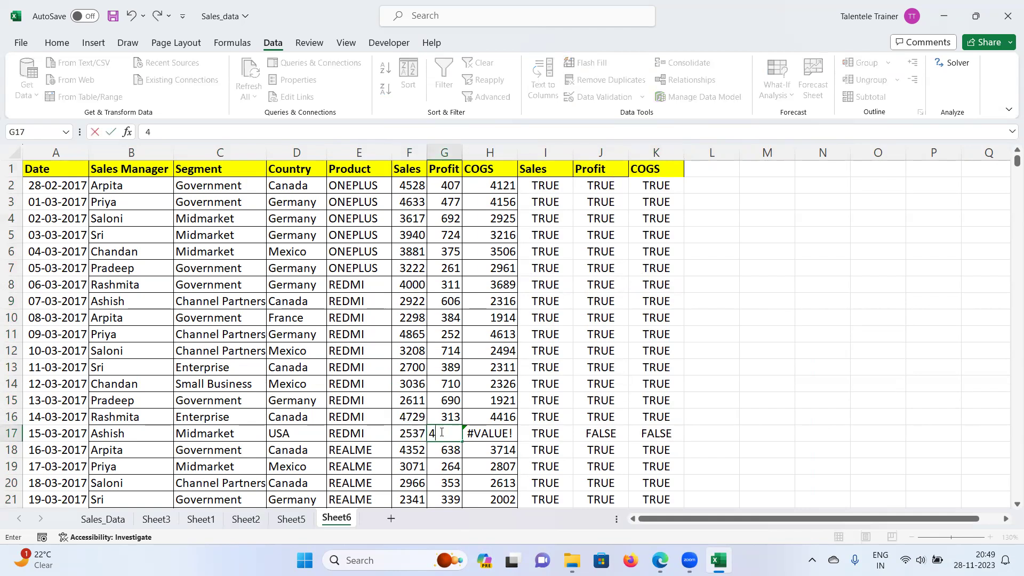
text(78)
key(Return)
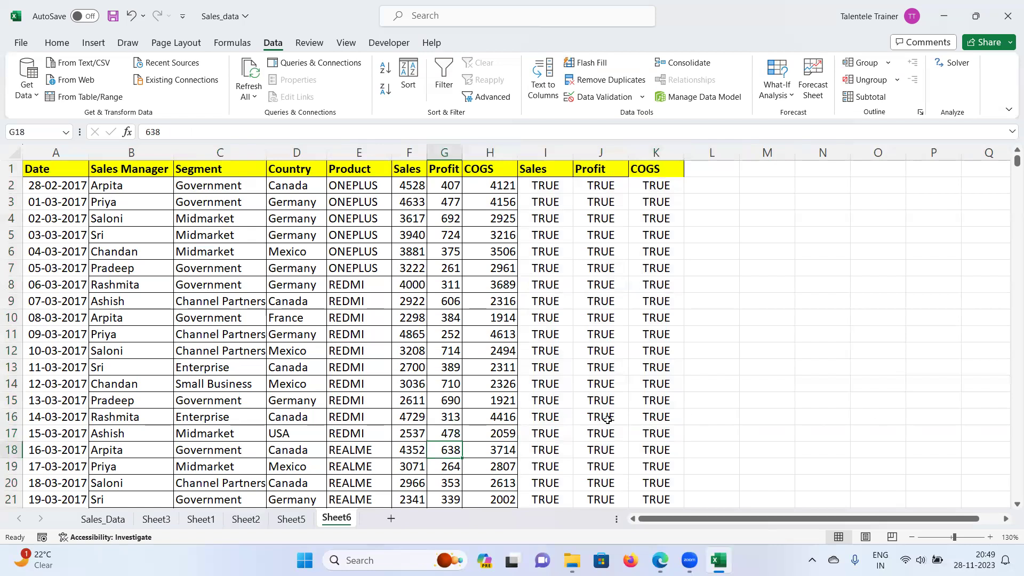
drag(560, 170, 670, 171)
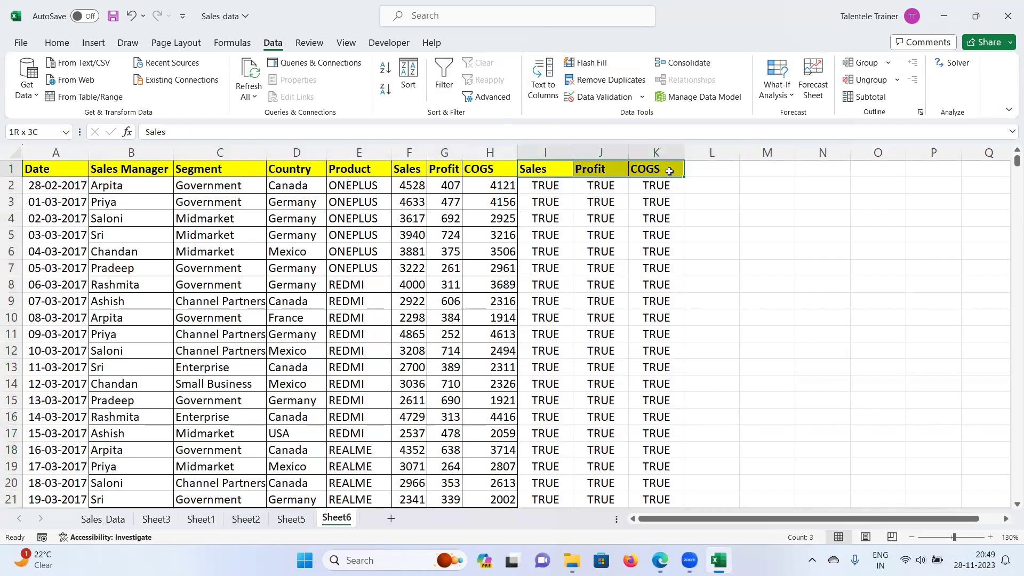
Step: Apply filters to the I:K check columns and confirm each lists only TRUE
click(688, 239)
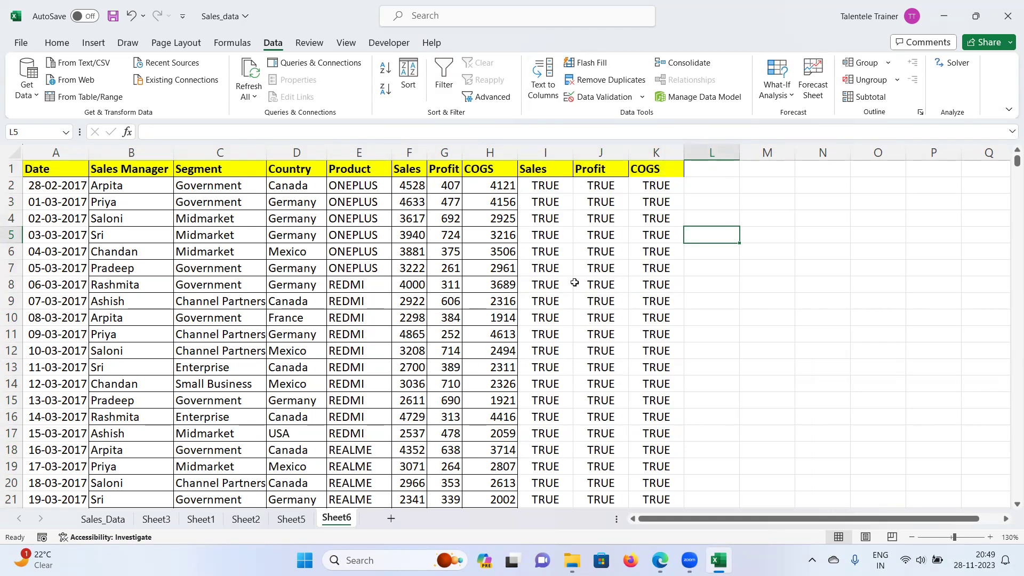
click(558, 184)
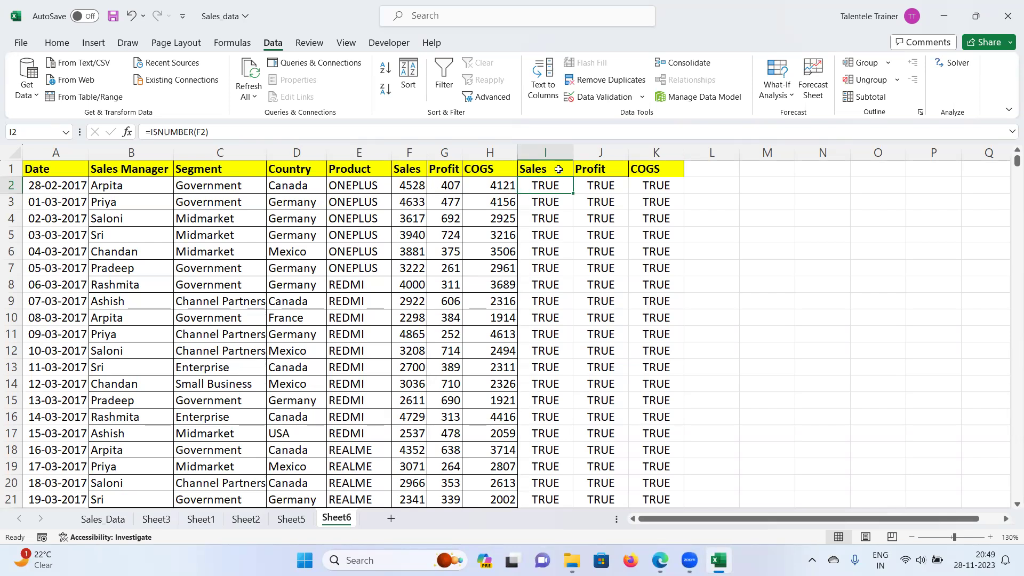
drag(555, 169, 654, 168)
click(433, 88)
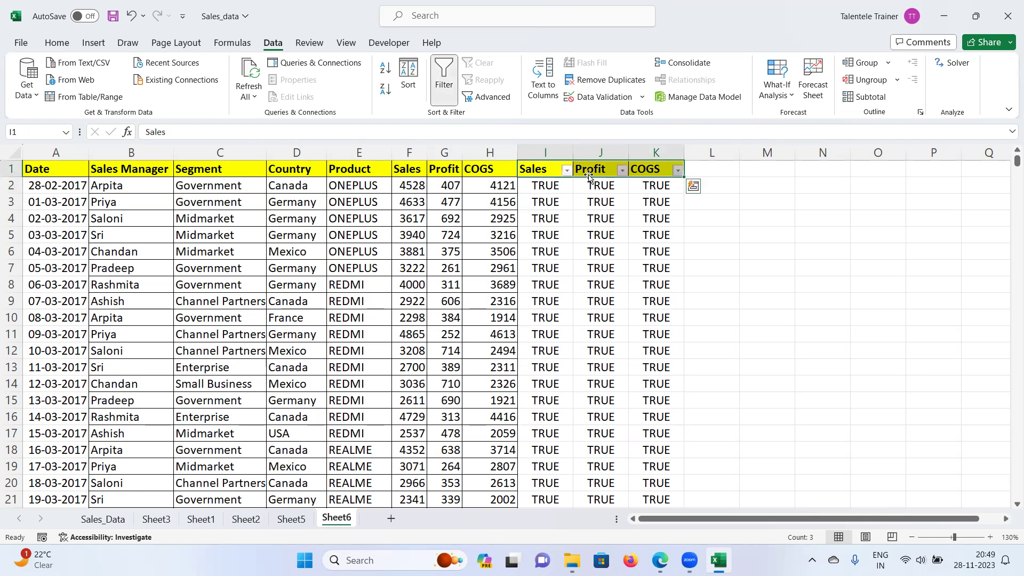
click(566, 170)
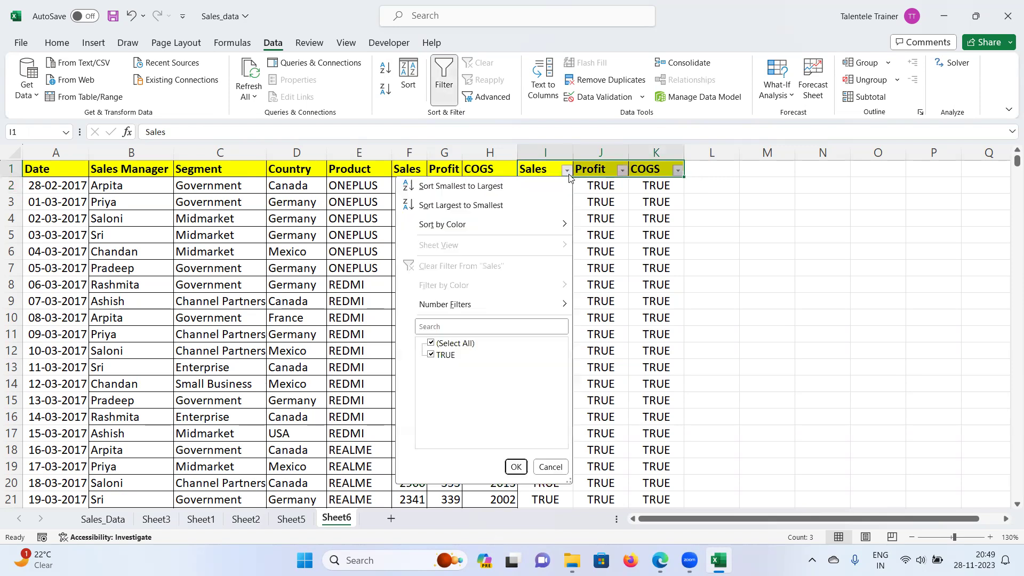
click(622, 170)
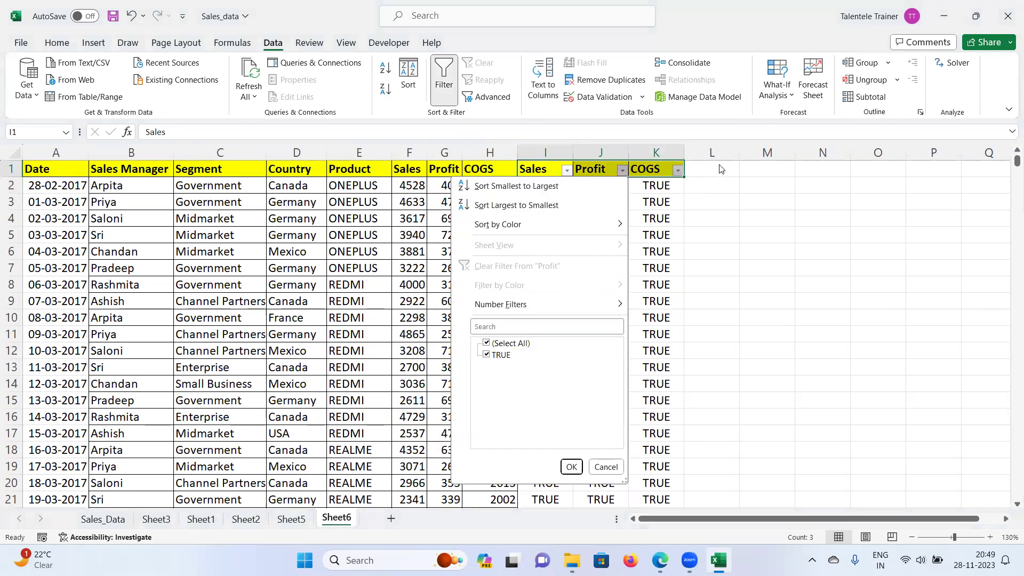
click(677, 169)
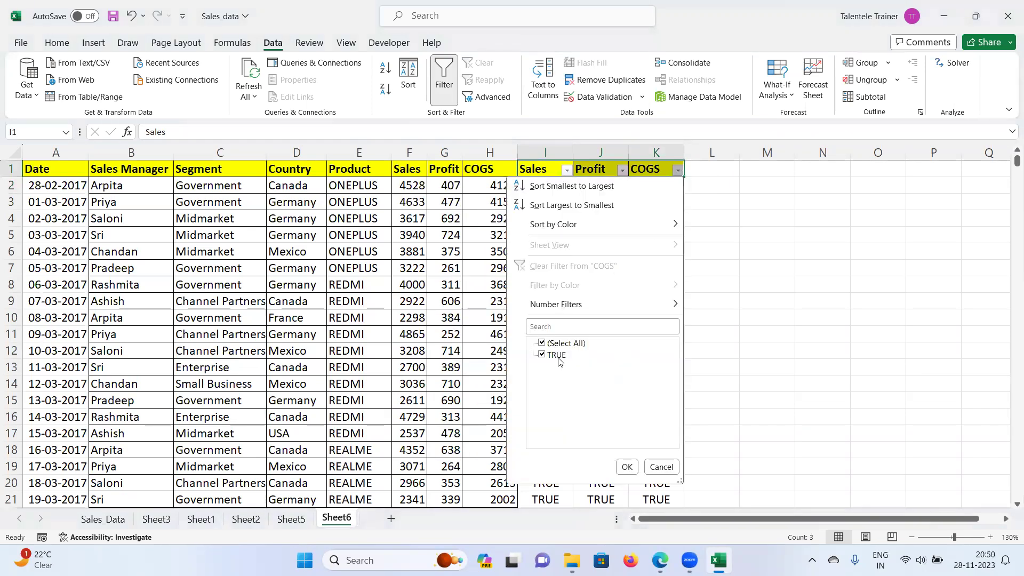
click(667, 466)
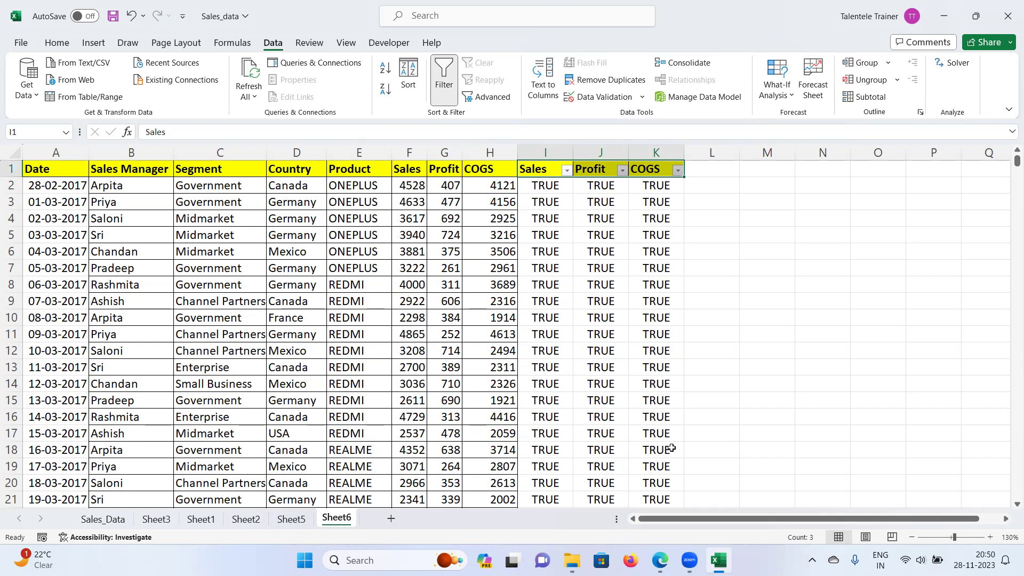
Step: Delete the three check columns I:K from Sheet6
click(557, 153)
shift+click(673, 153)
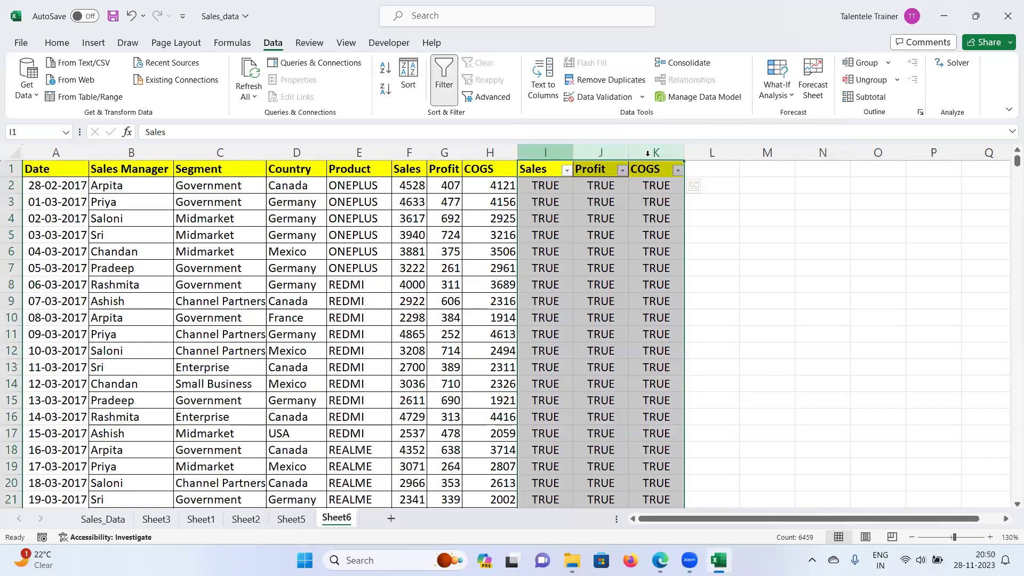
right_click(634, 153)
click(666, 305)
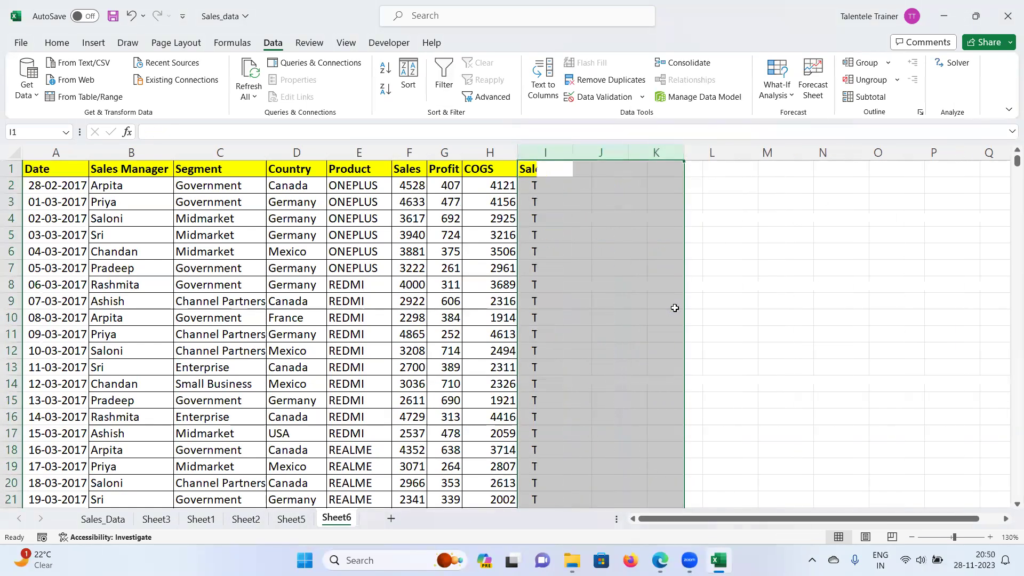
click(670, 267)
click(546, 203)
click(544, 184)
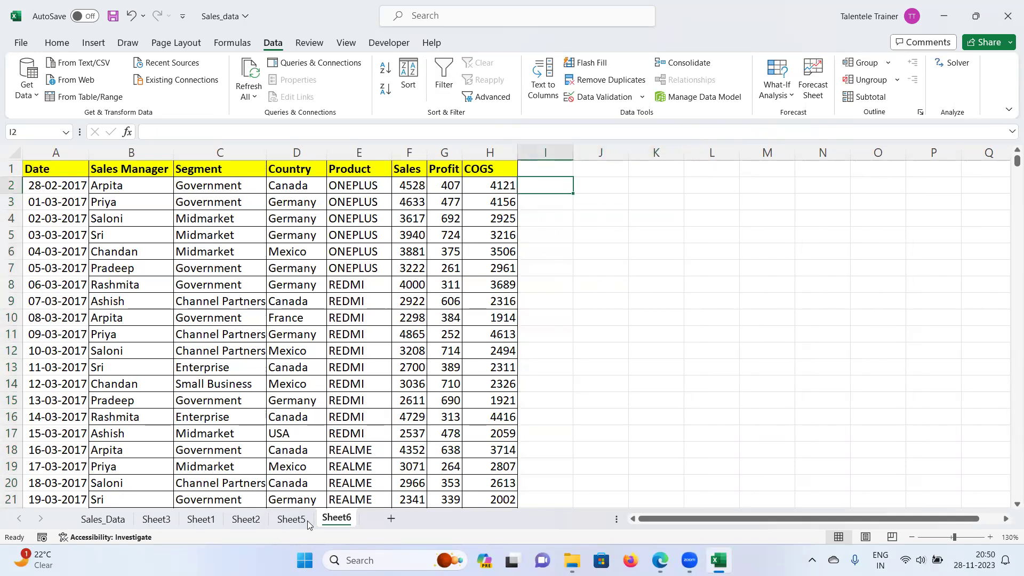
Step: Return to Sheet5 and widen column I slightly
click(292, 519)
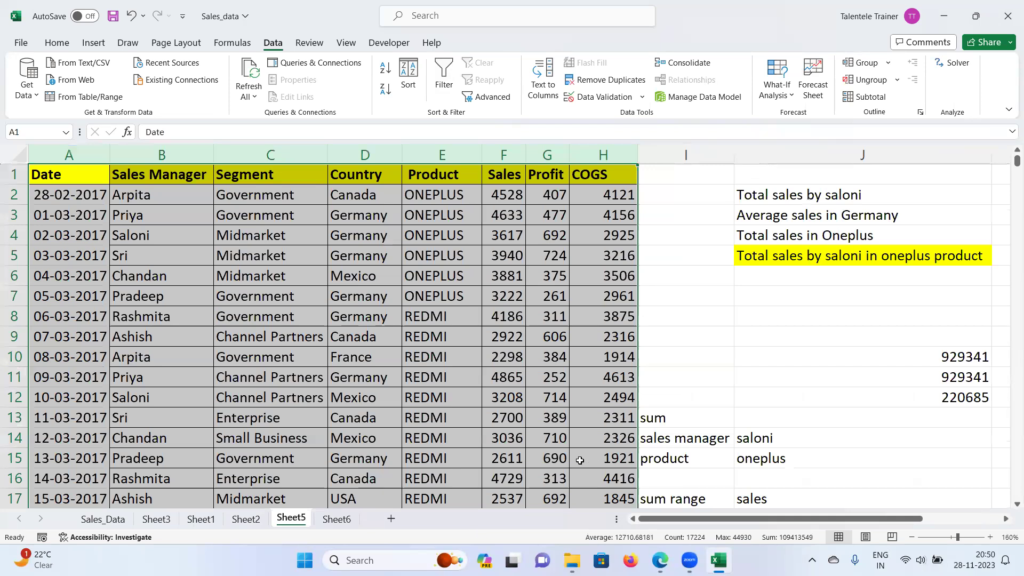
click(342, 520)
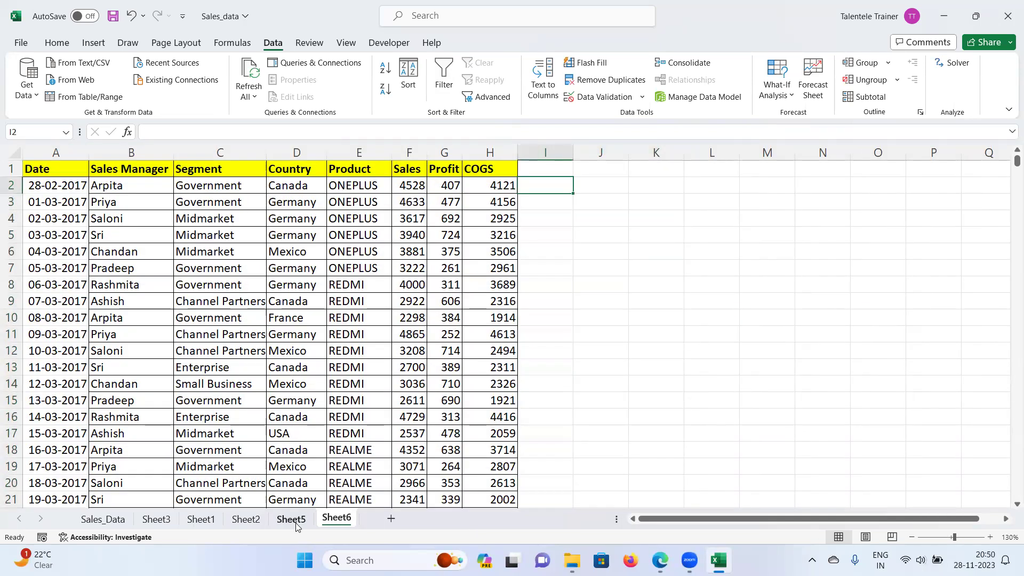
click(292, 519)
scroll(818, 389, down, 3)
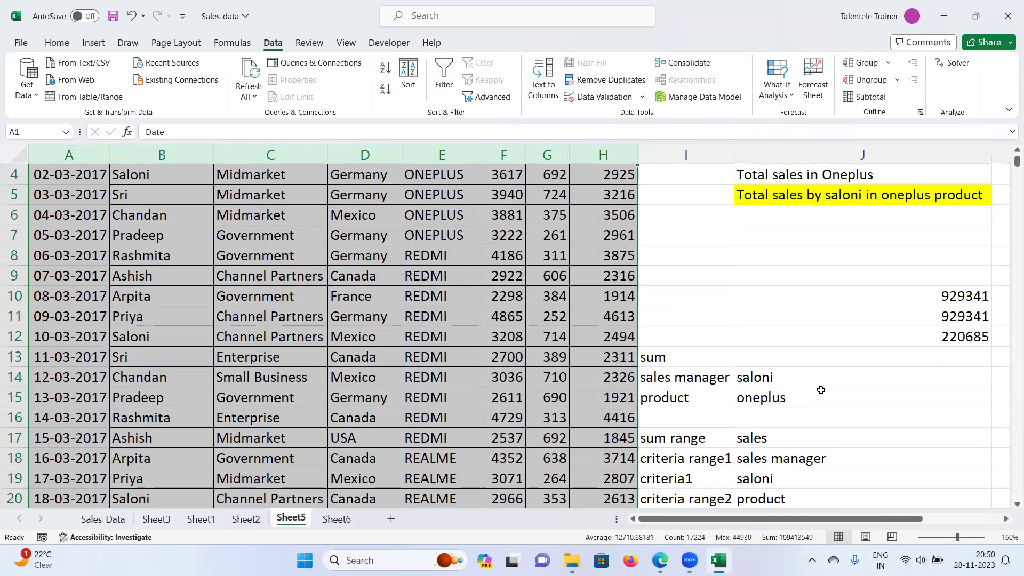
scroll(818, 389, up, 2)
drag(734, 159, 735, 159)
scroll(751, 329, up, 1)
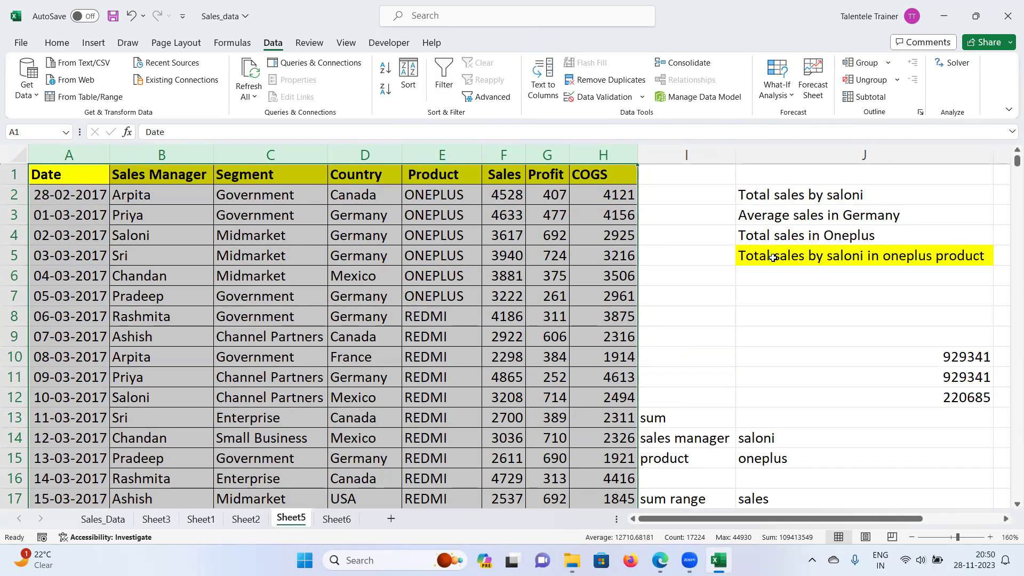
Step: Type 'Average Profit in CANADA BY' plus a sales manager's name into J6
click(755, 277)
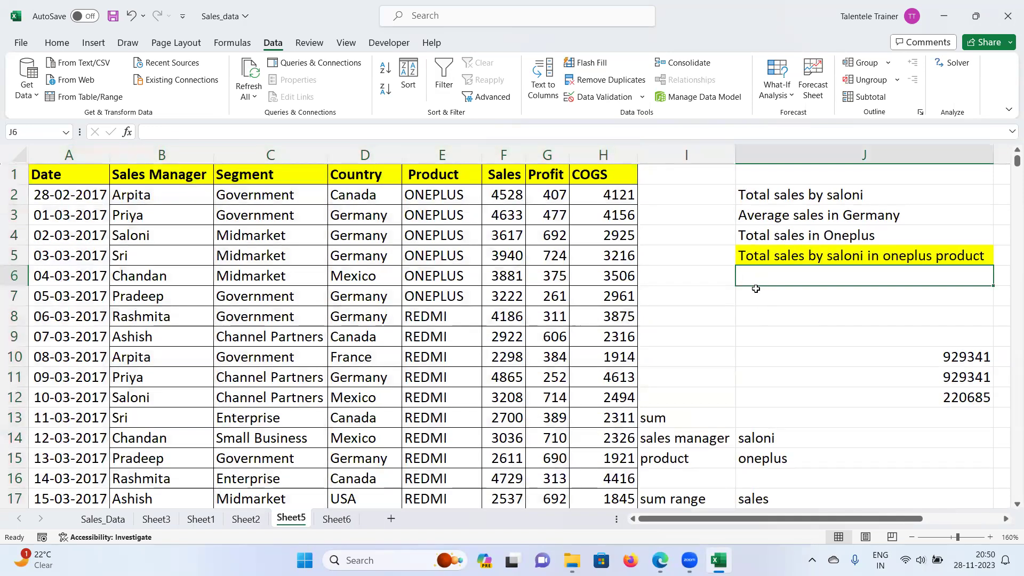
text(Average sales in Germany)
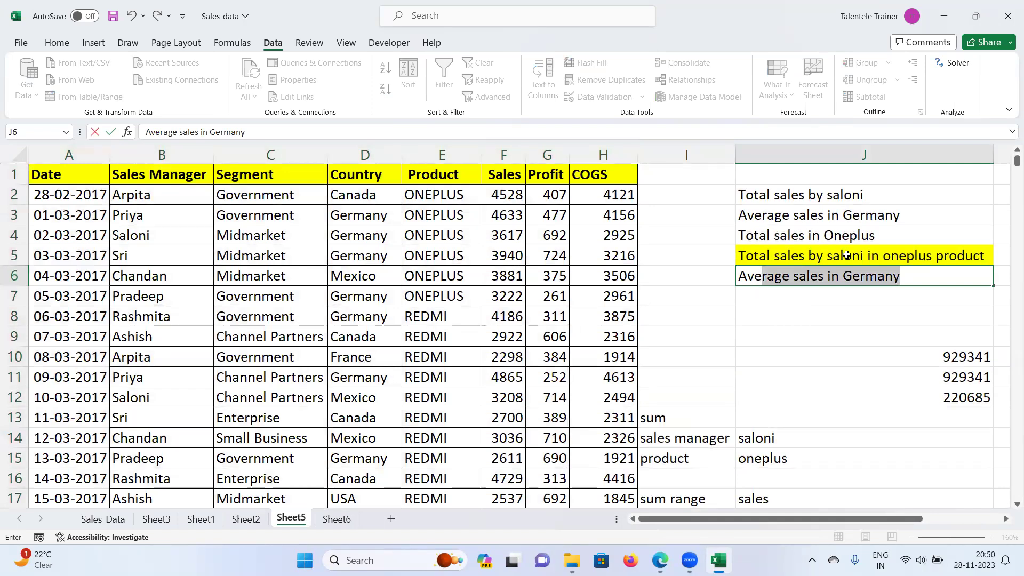
click(796, 276)
drag(795, 275, 938, 269)
text(Profit)
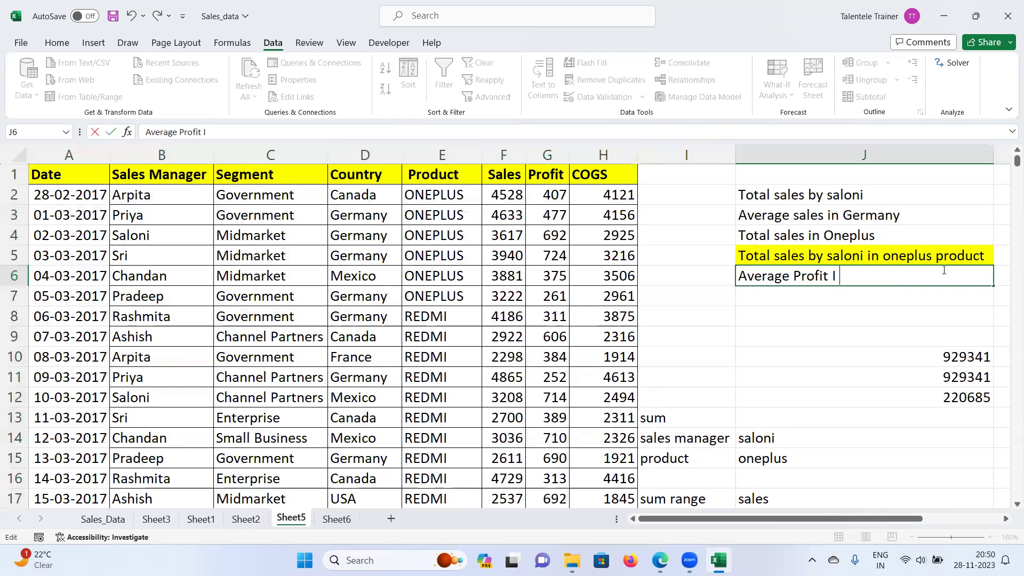
text(in CAnd)
key(BackSpace)
key(BackSpace)
key(BackSpace)
text(ANADA)
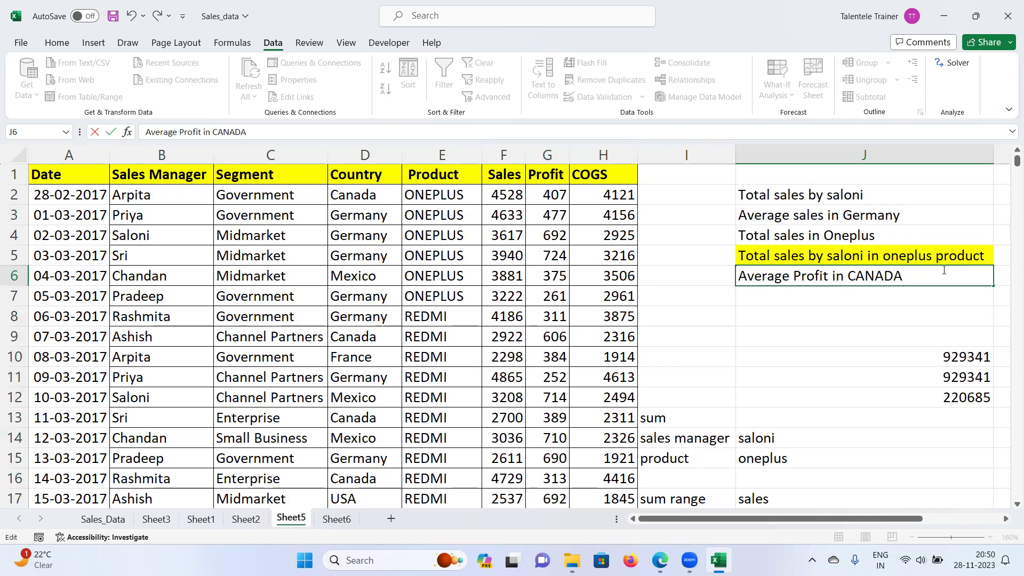
text( BY RASHMITA)
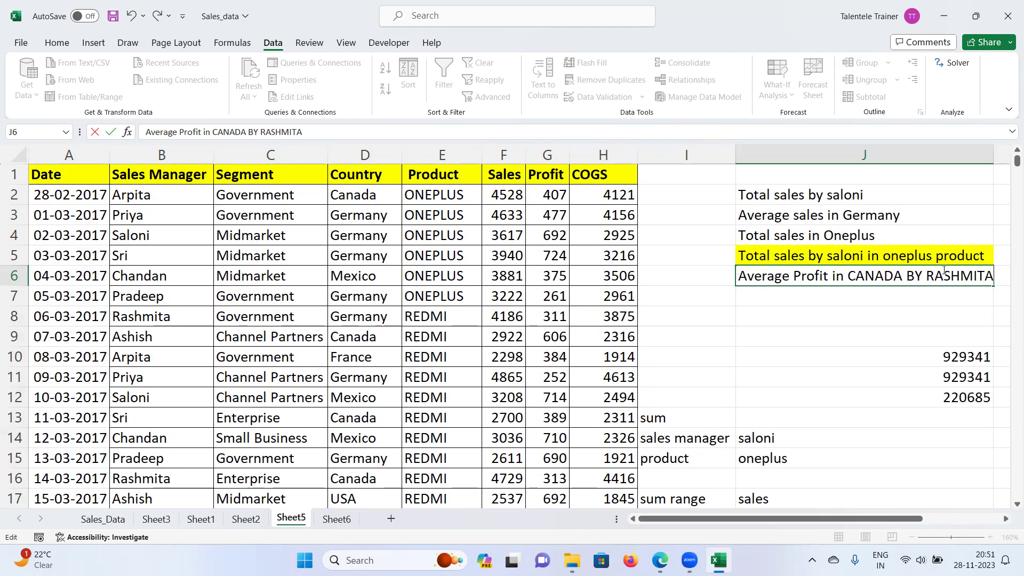
key(Return)
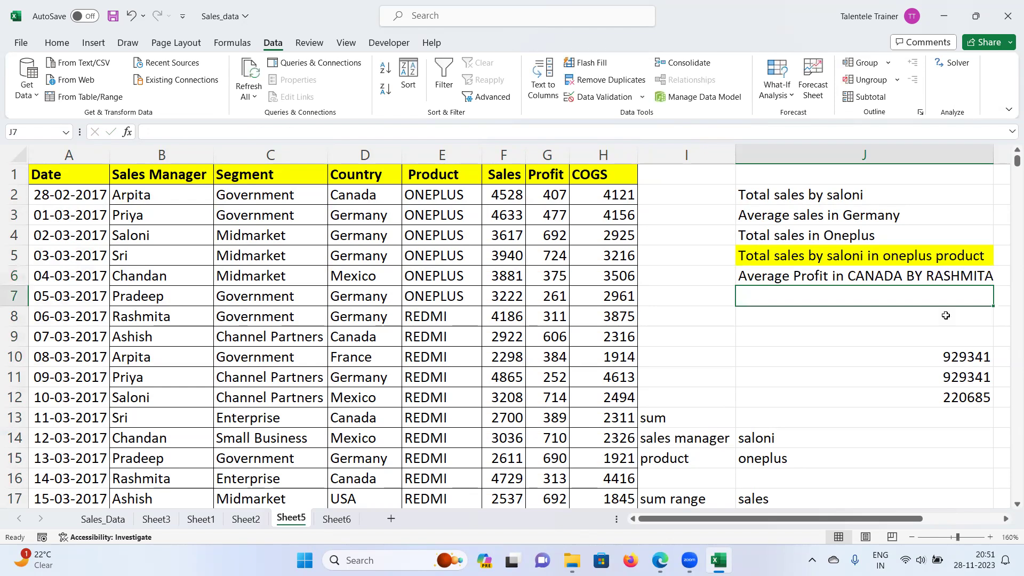
click(866, 338)
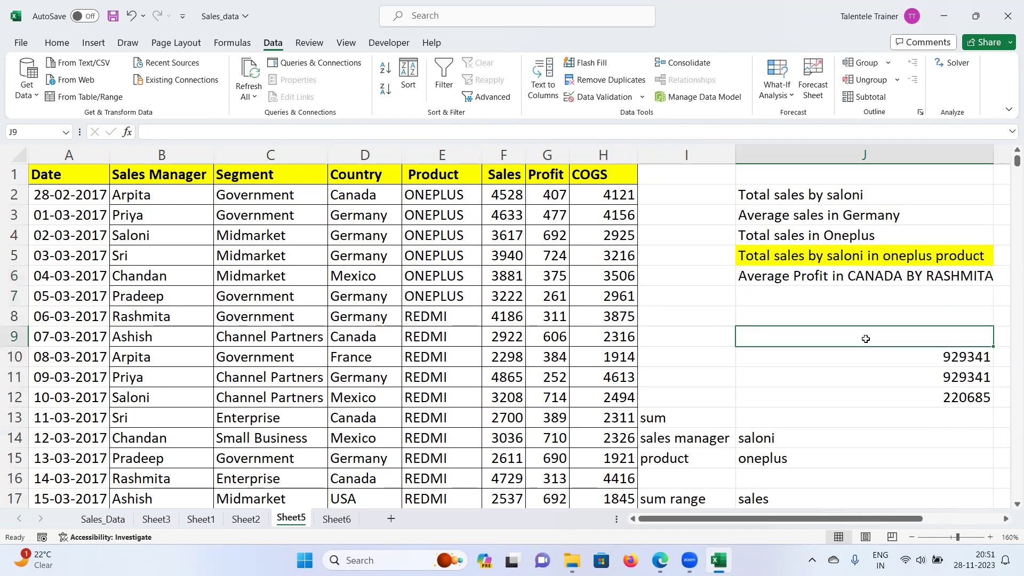
Step: Change 'BY' to lowercase 'by' in the J6 question
double_click(916, 276)
double_click(910, 276)
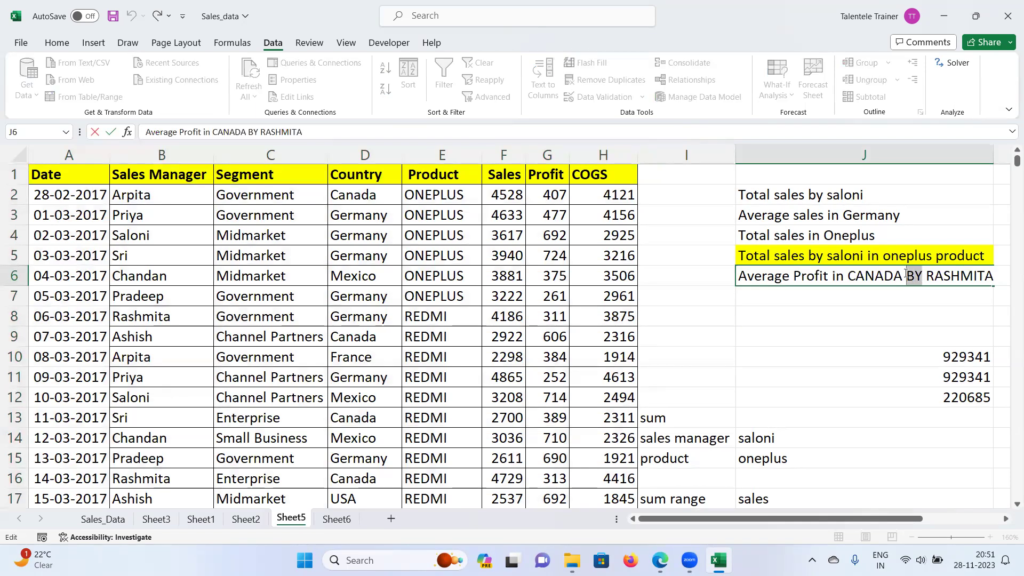
text(by)
key(Return)
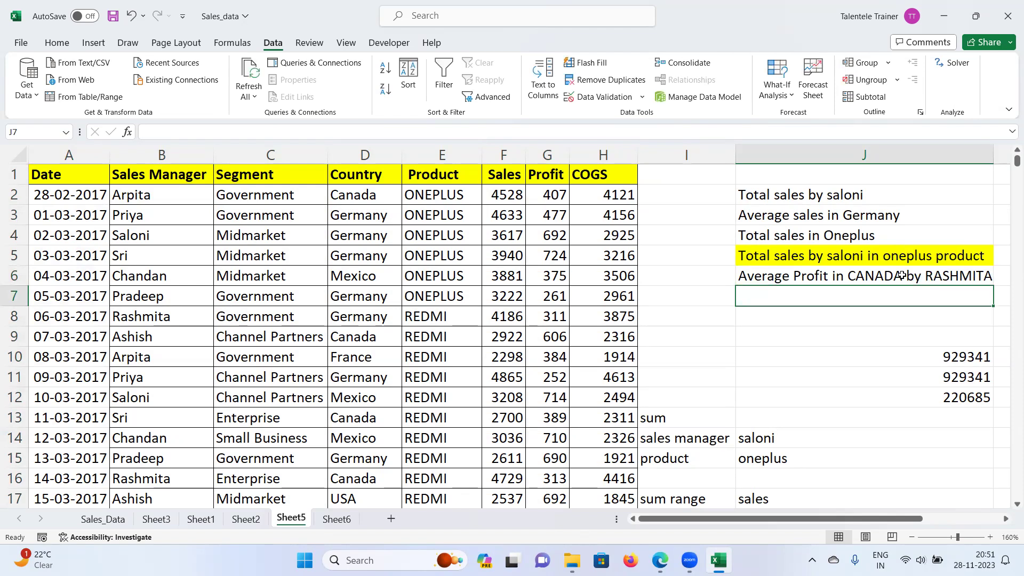
click(849, 319)
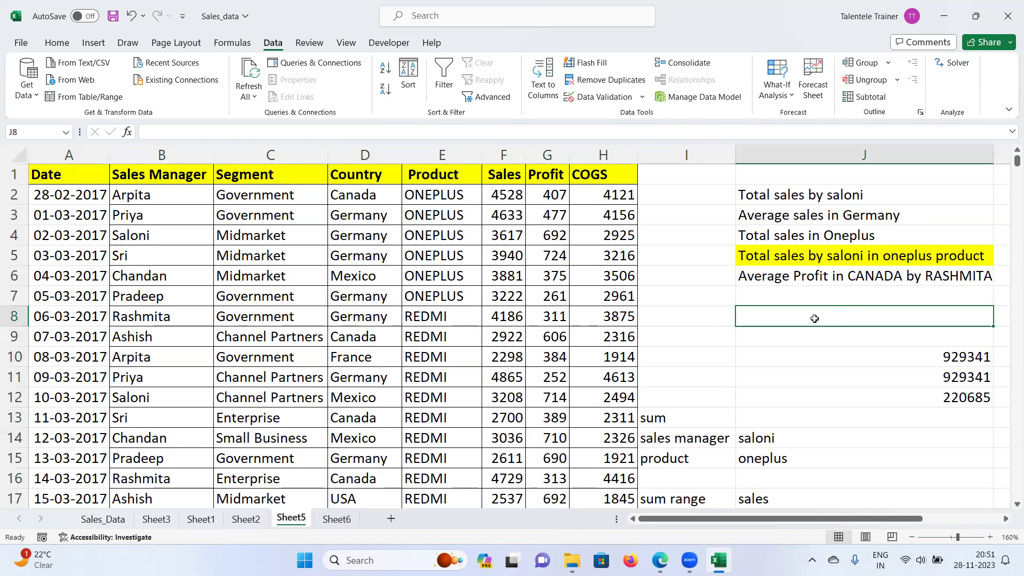
Step: Start =AVERAGEIFS( in J8 with Profit range G2:G2153 as the average range
text(=averae)
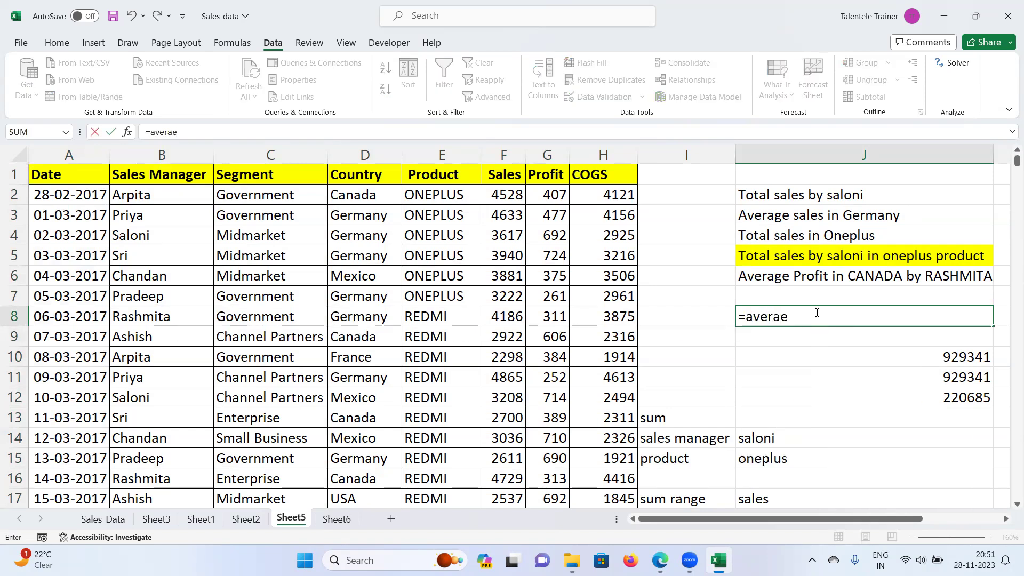
key(BackSpace)
text(ge)
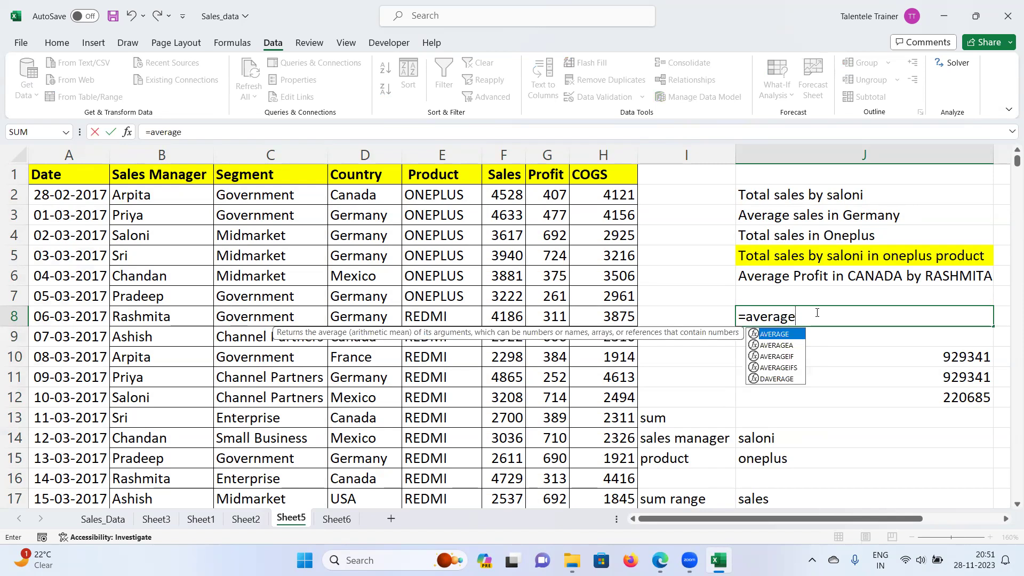
text(ifs()
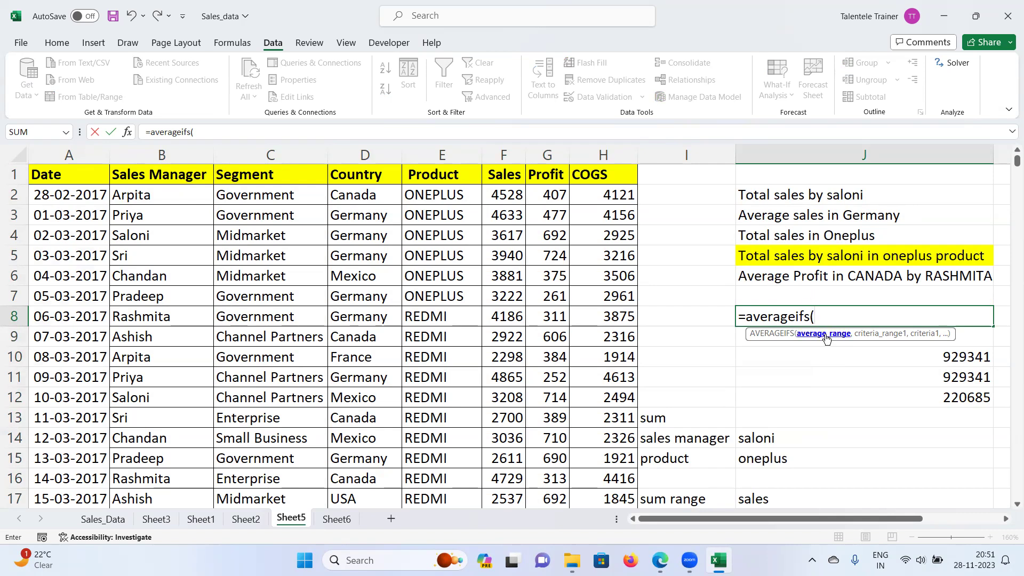
click(558, 197)
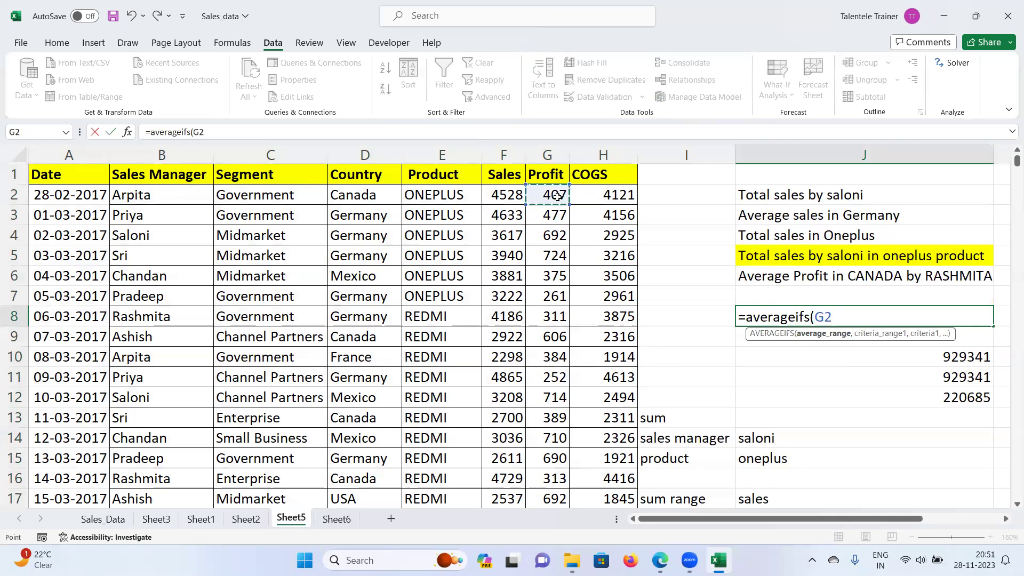
key(ctrl+shift+Down)
key(ctrl+BackSpace)
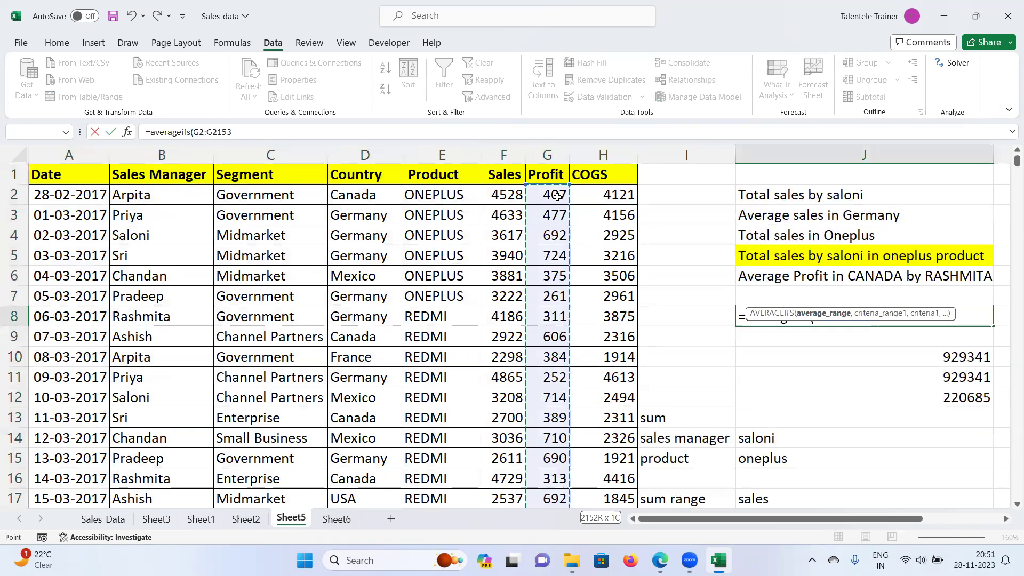
text(,)
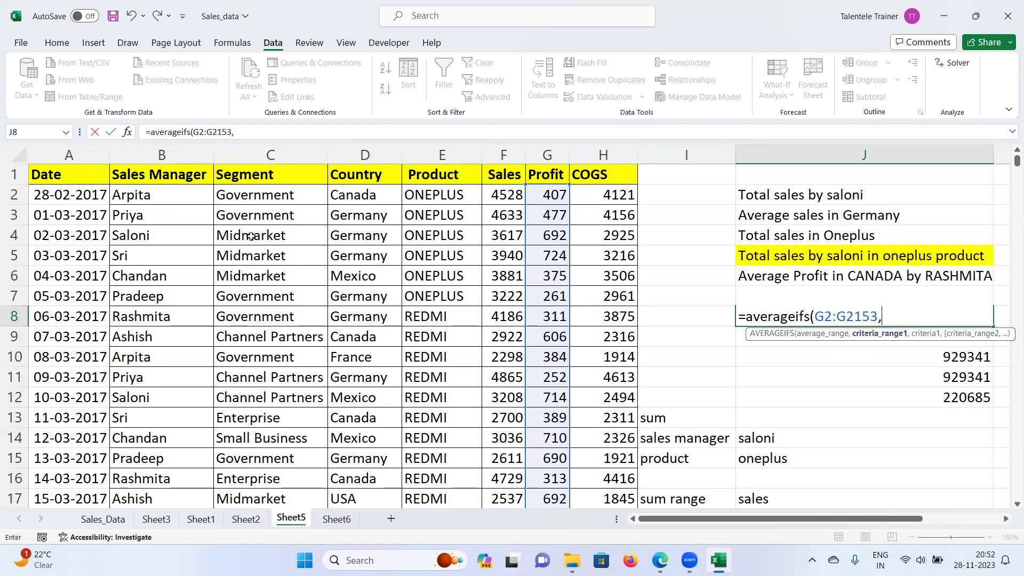
Step: Add Country range D2:D2153 with criterion "CANADA" to the J8 formula
click(363, 199)
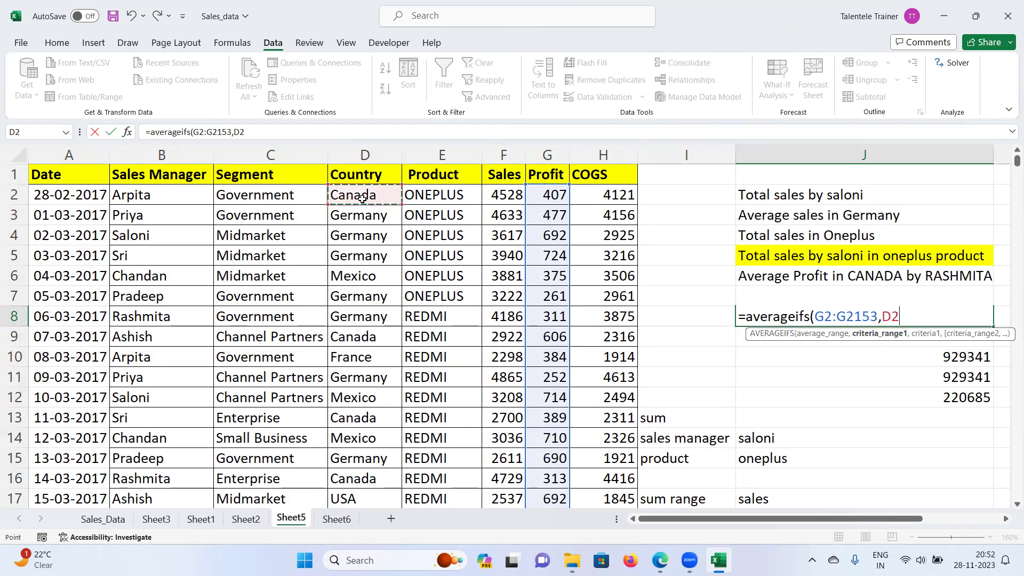
key(ctrl+shift+Down)
text(,)
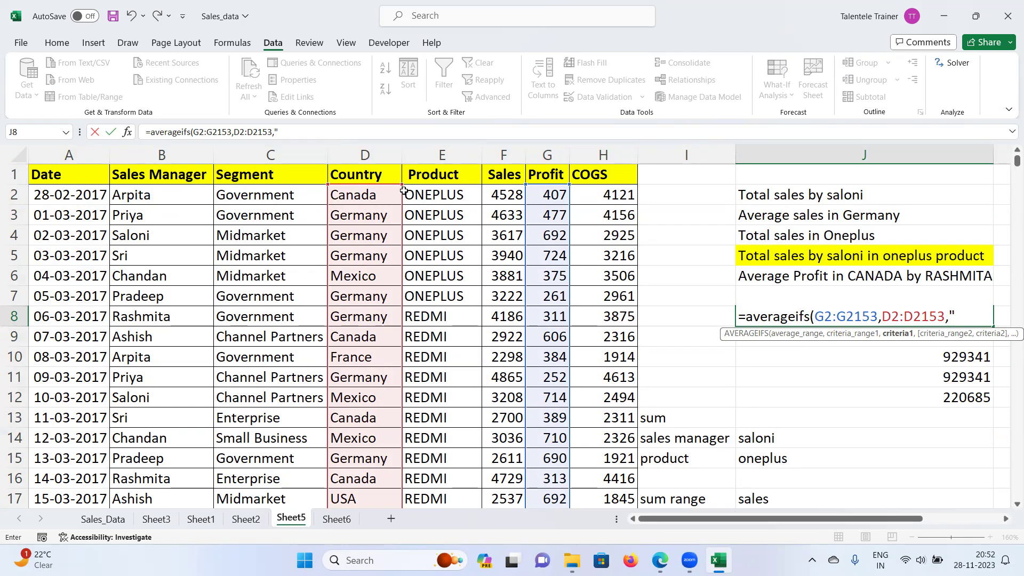
key(BackSpace)
text(Candan)
key(BackSpace)
key(BackSpace)
key(BackSpace)
key(BackSpace)
text(da)
key(BackSpace)
key(BackSpace)
text(nada)
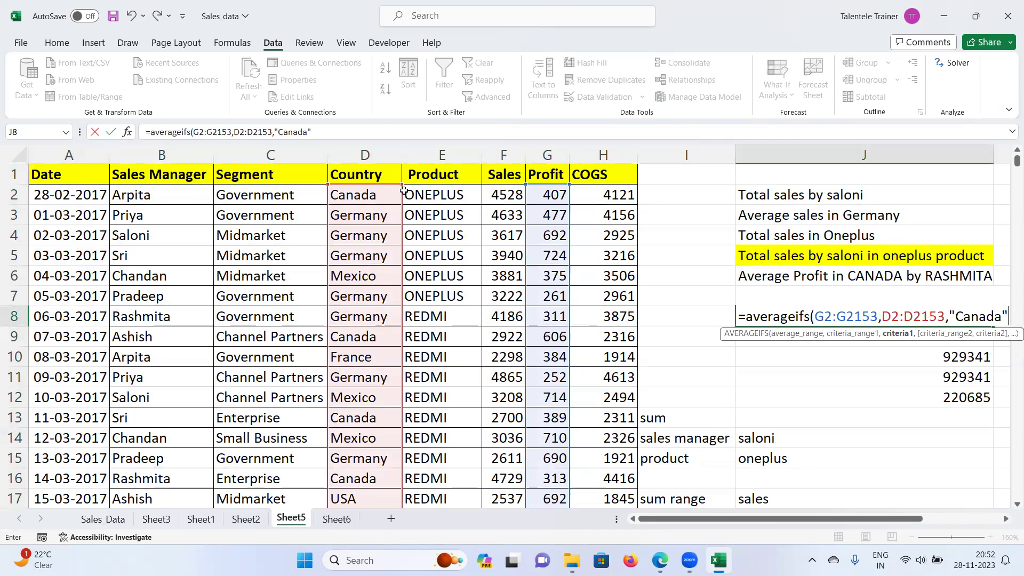
text(,)
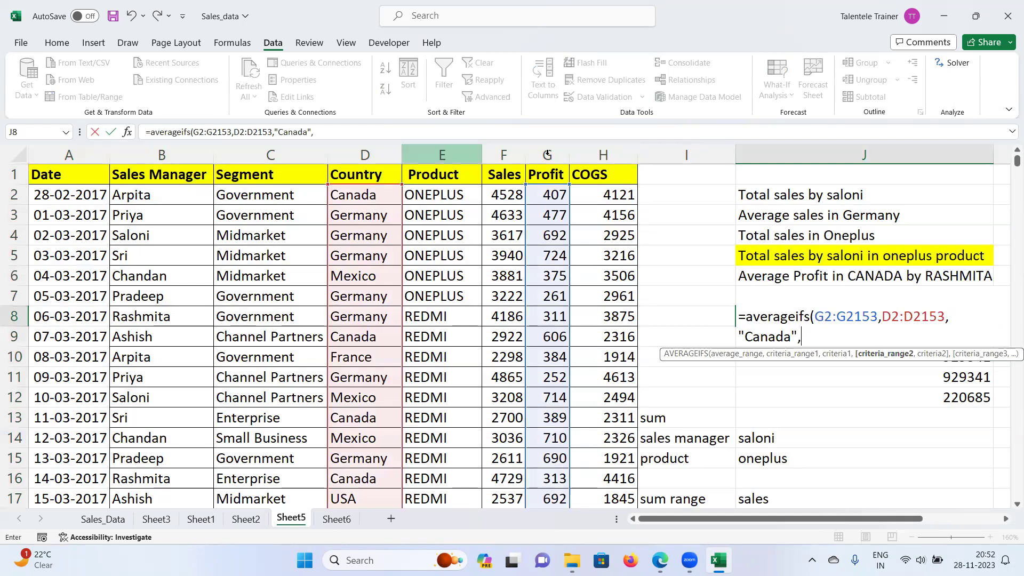
drag(789, 335, 753, 341)
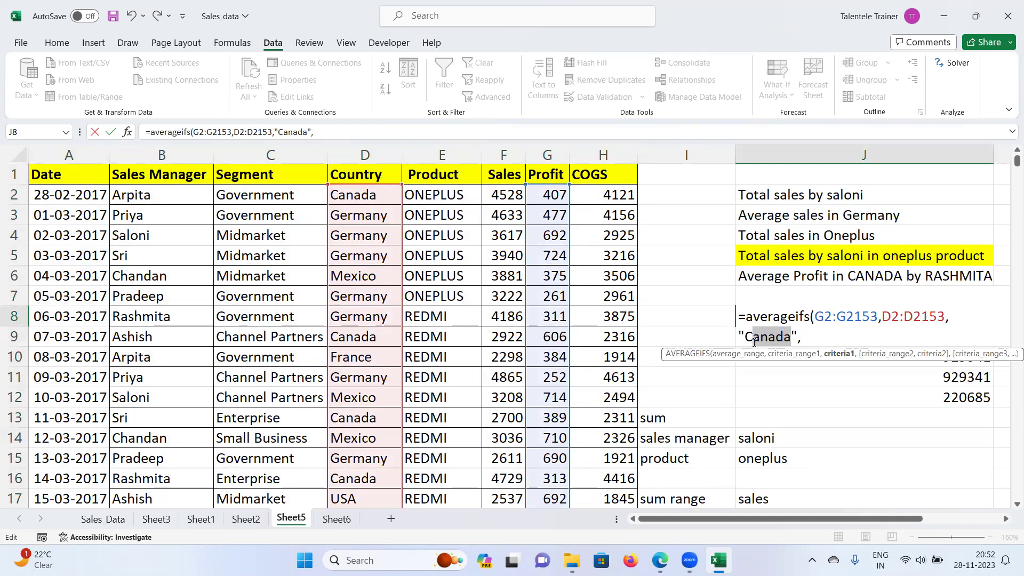
text(ANADA)
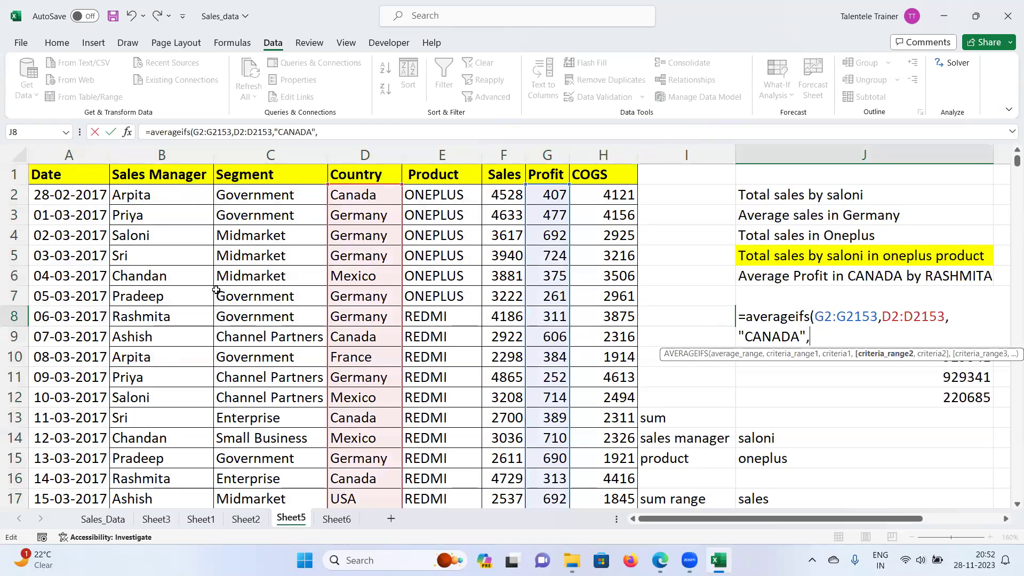
Step: Add Sales Manager range B2:B2153 with the manager's name, closing the formula to give 491.9772727
click(152, 201)
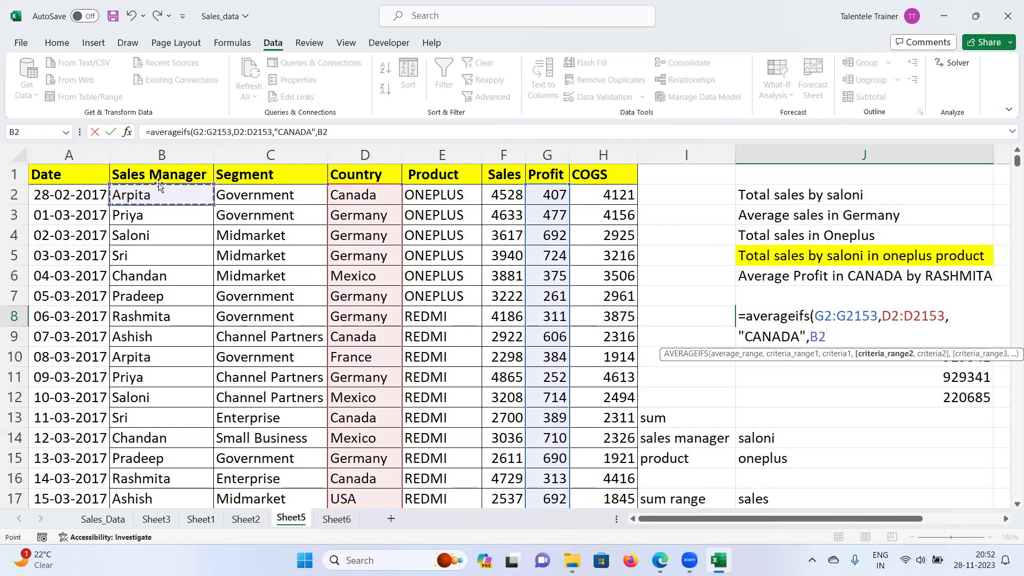
key(ctrl+shift+Down)
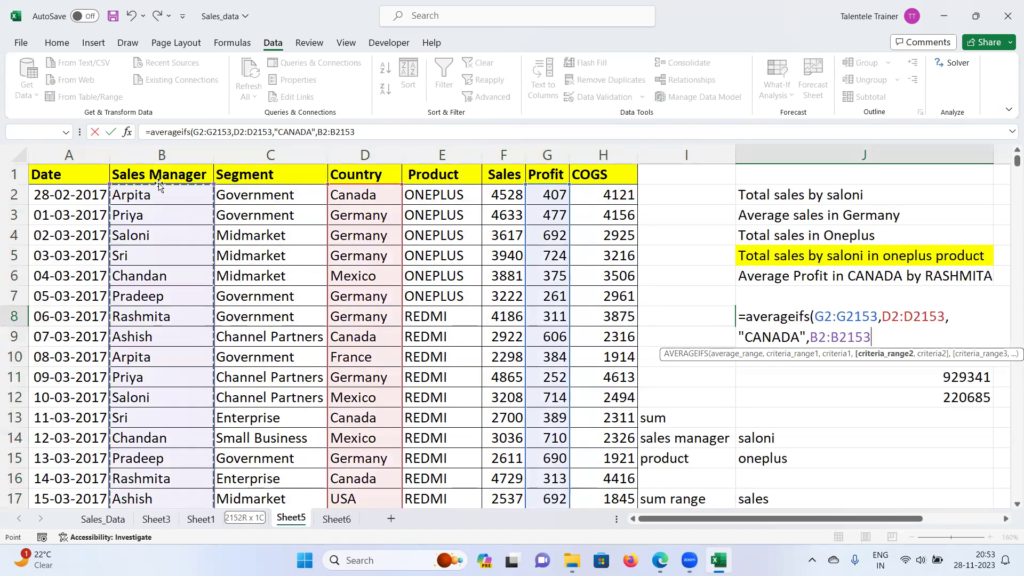
text(,)
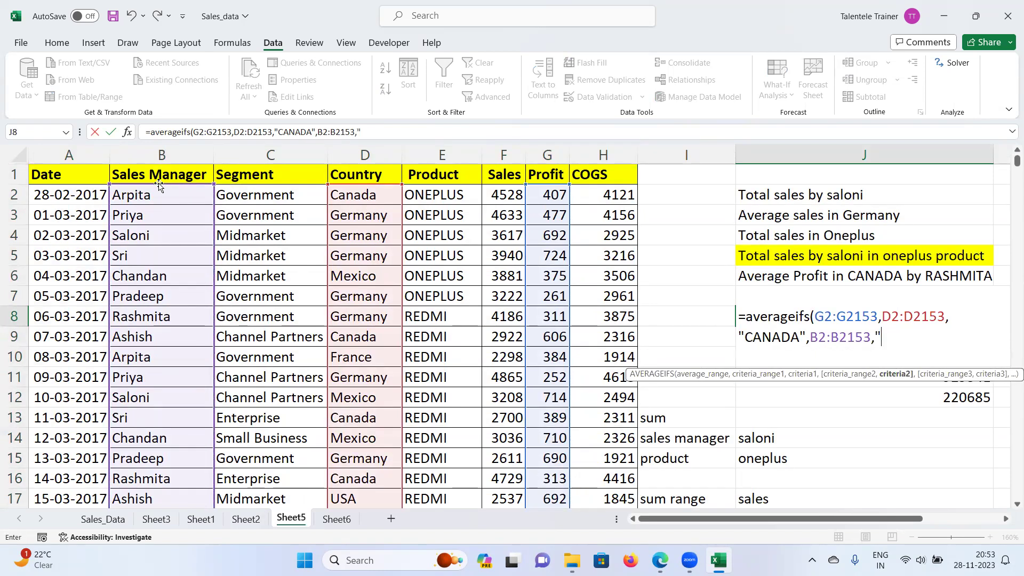
text("RA)
key(BackSpace)
key(BackSpace)
text(RASHM)
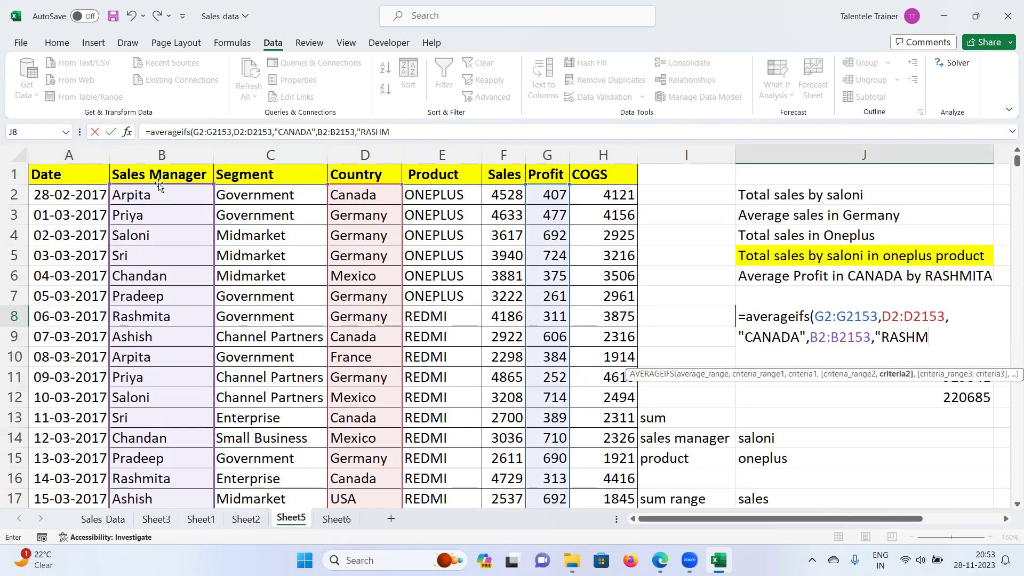
text(ITA"))
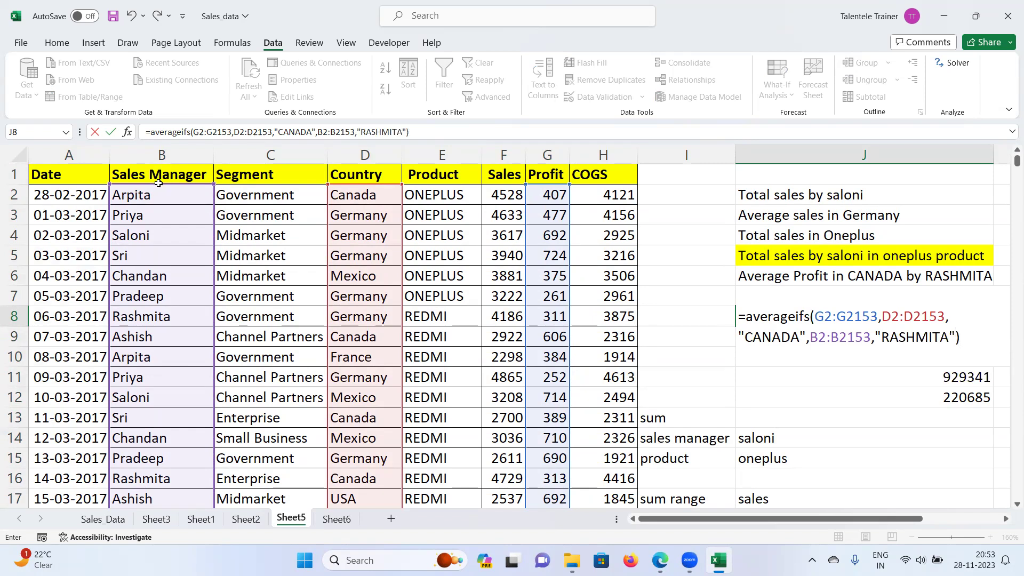
key(Return)
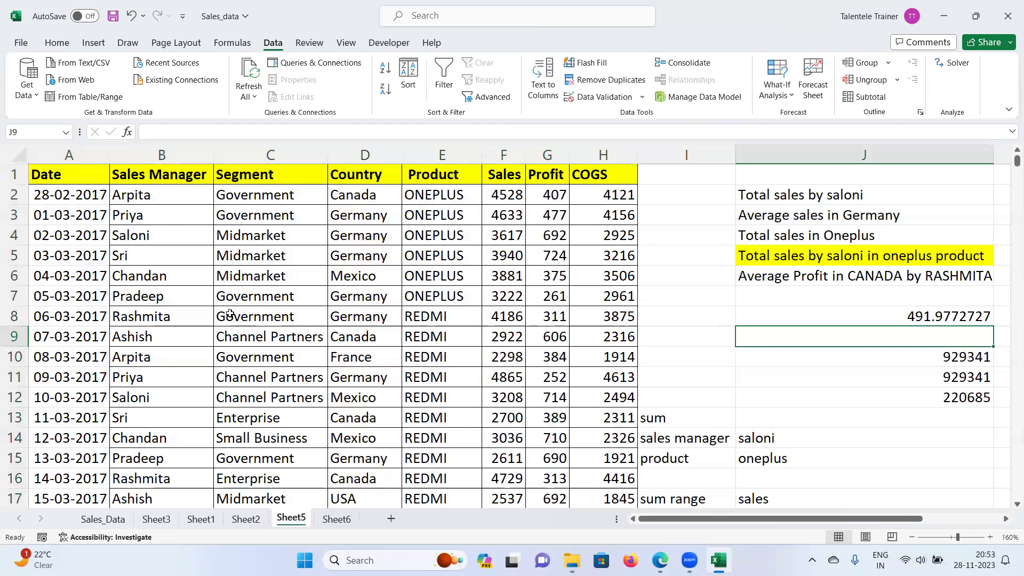
click(877, 311)
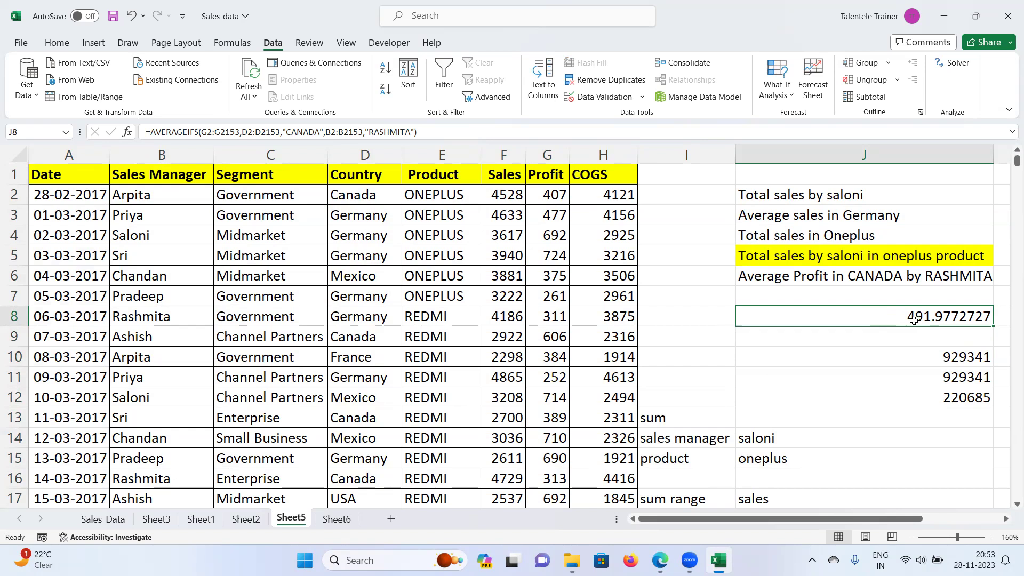
click(177, 183)
click(447, 79)
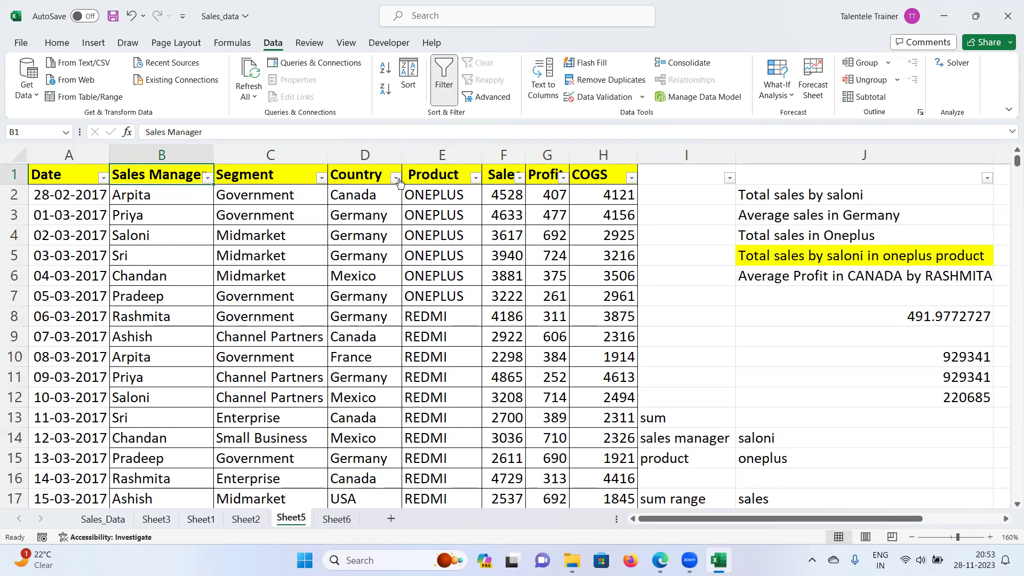
click(395, 178)
click(284, 351)
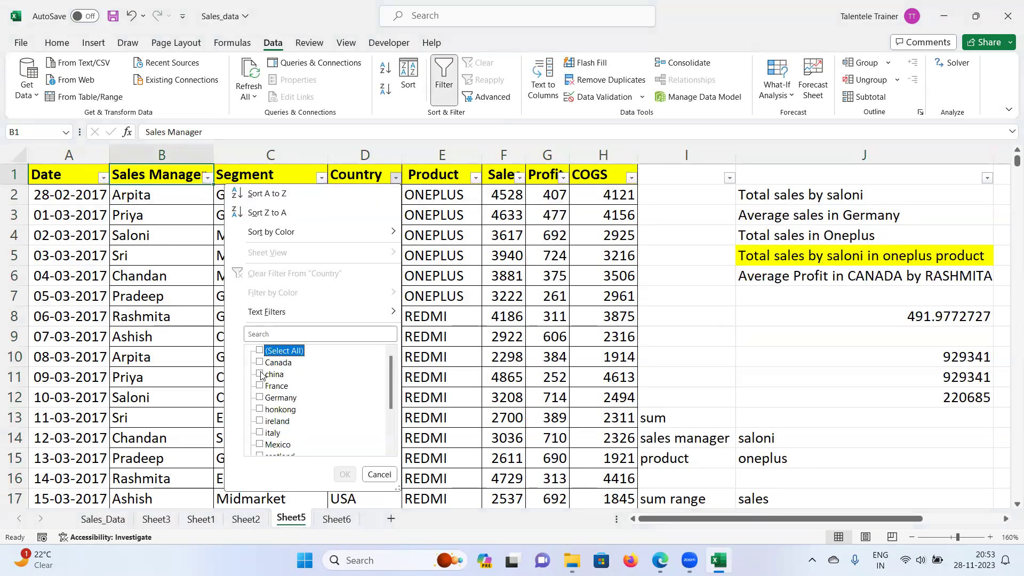
click(259, 363)
click(345, 474)
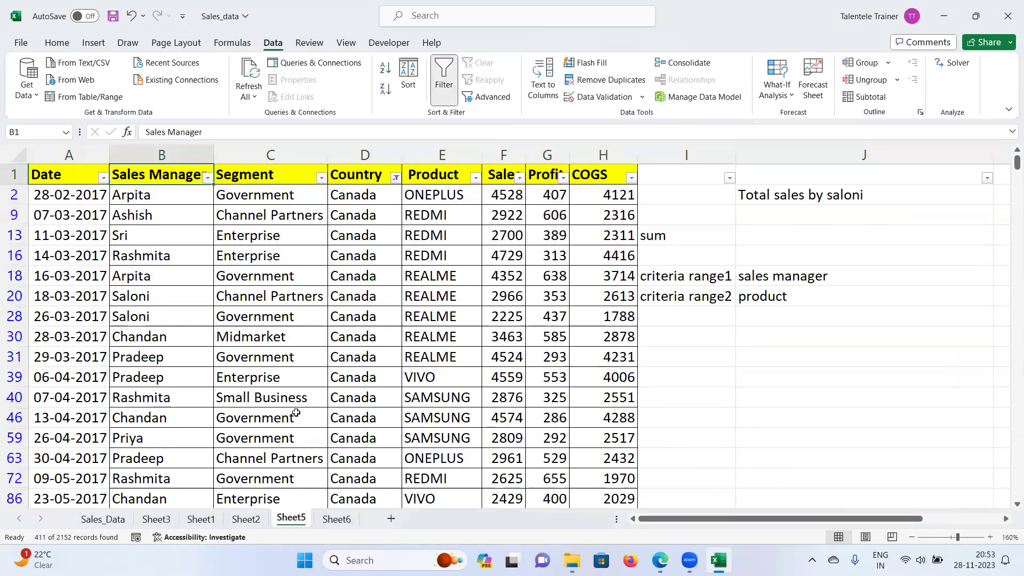
click(207, 178)
click(89, 352)
click(71, 421)
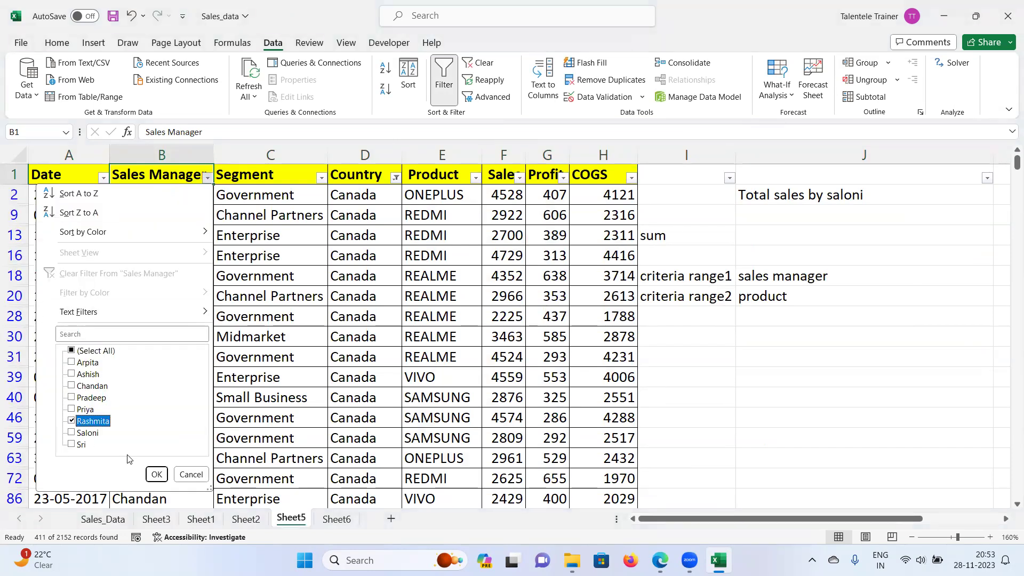
click(157, 474)
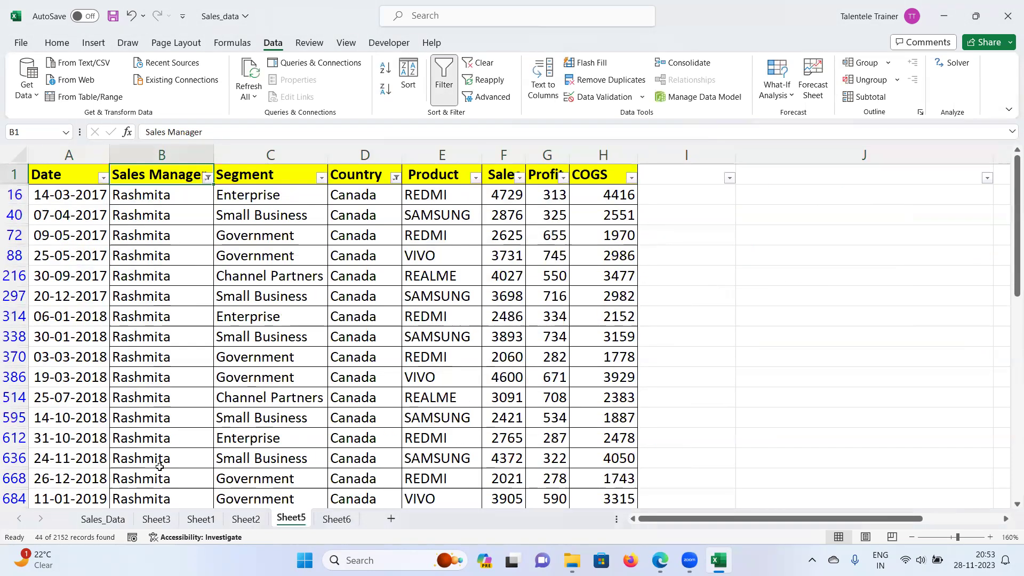
click(551, 195)
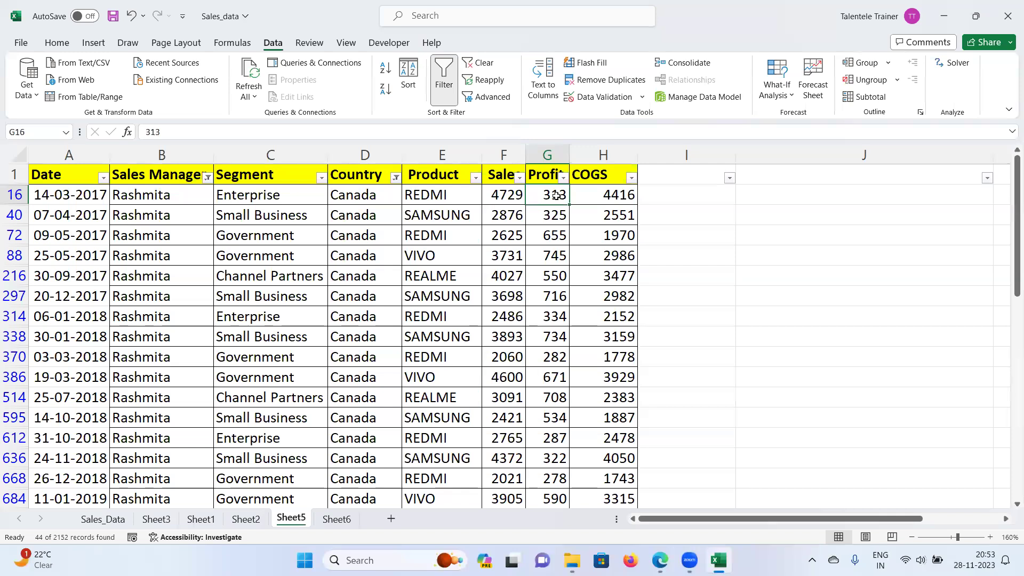
key(ctrl+shift+Down)
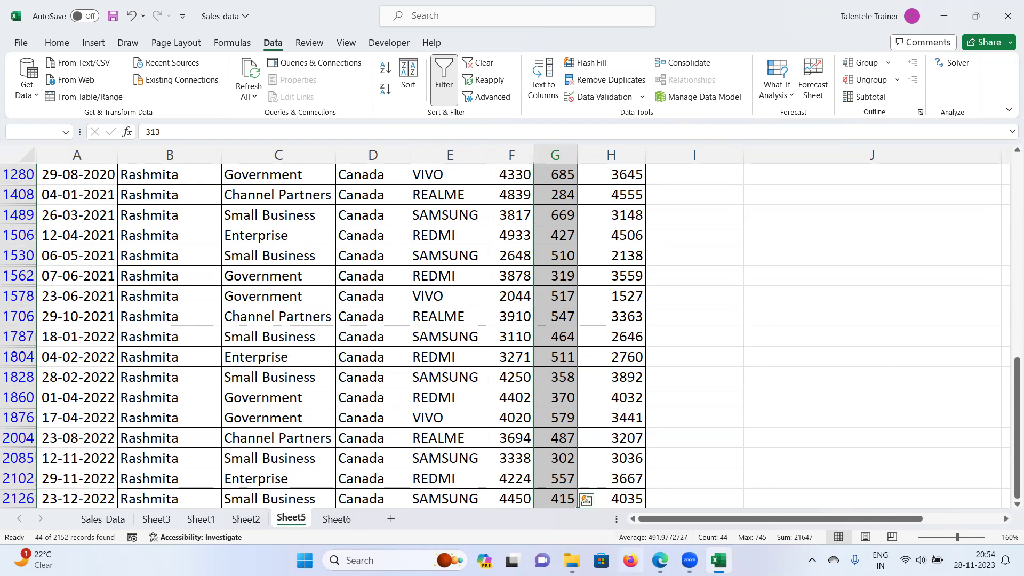
mouse_move(670, 546)
click(444, 80)
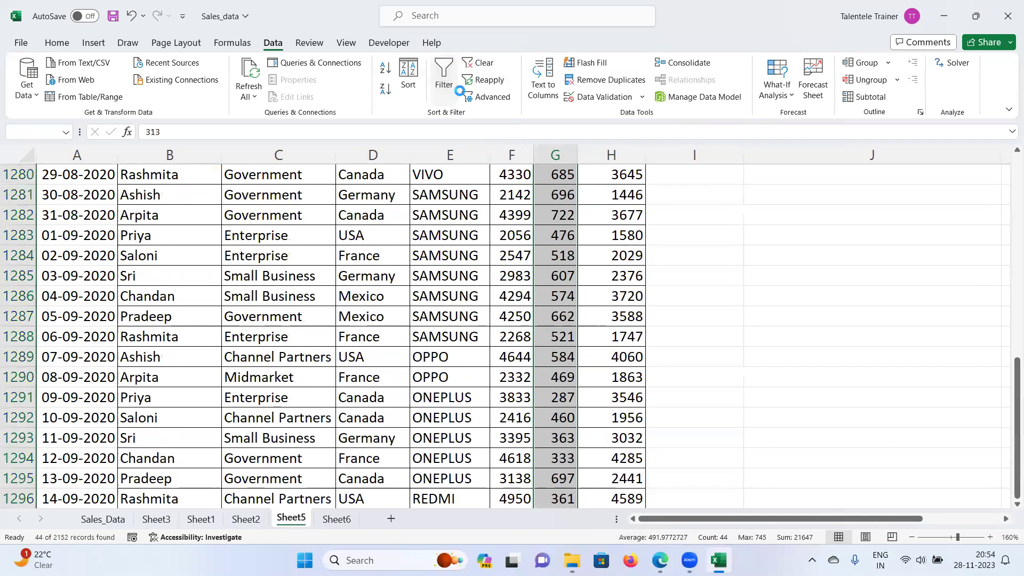
scroll(870, 268, up, 13)
drag(1017, 357, 1008, 147)
click(931, 317)
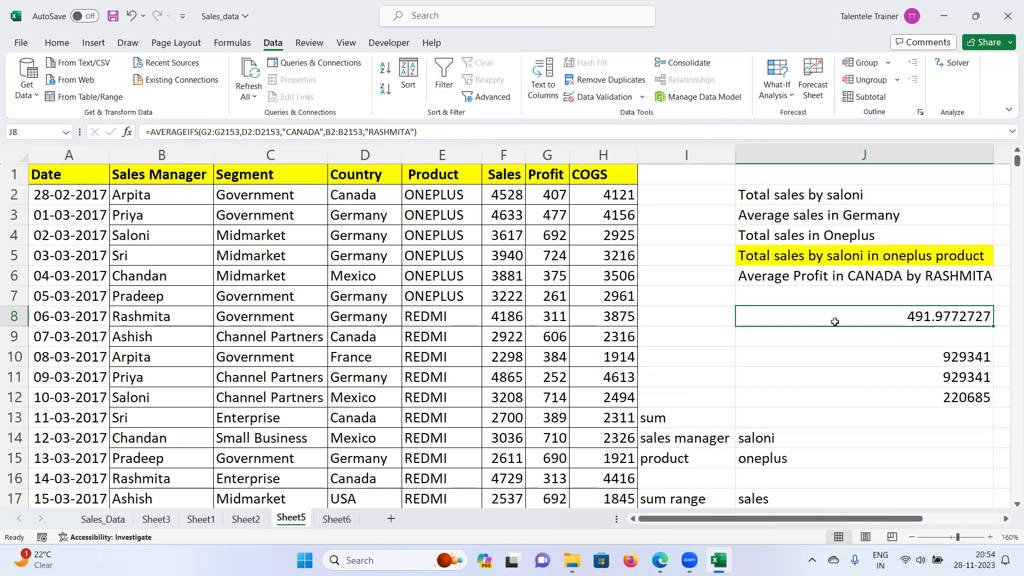
click(791, 197)
drag(795, 209, 792, 277)
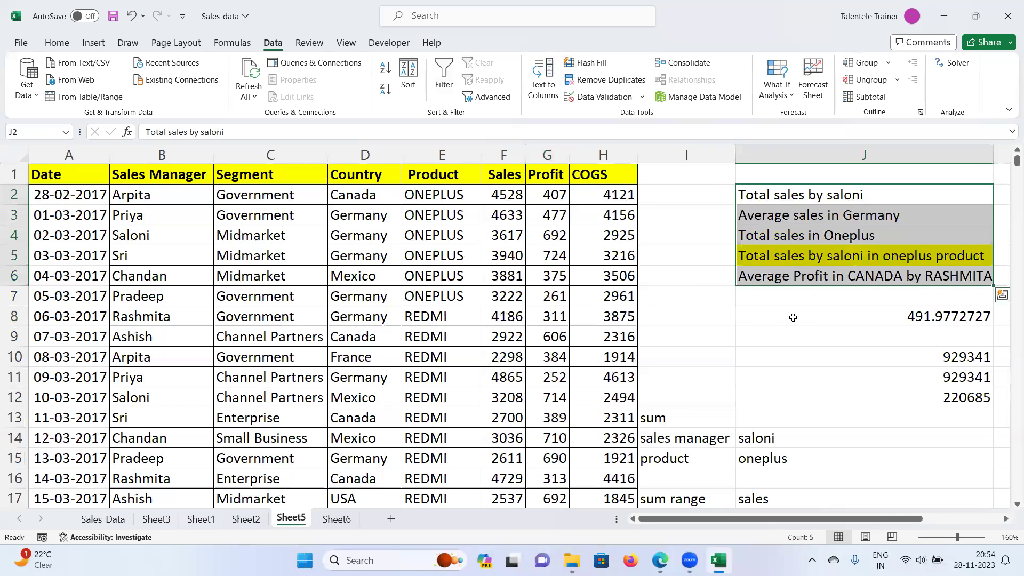
click(793, 317)
click(799, 300)
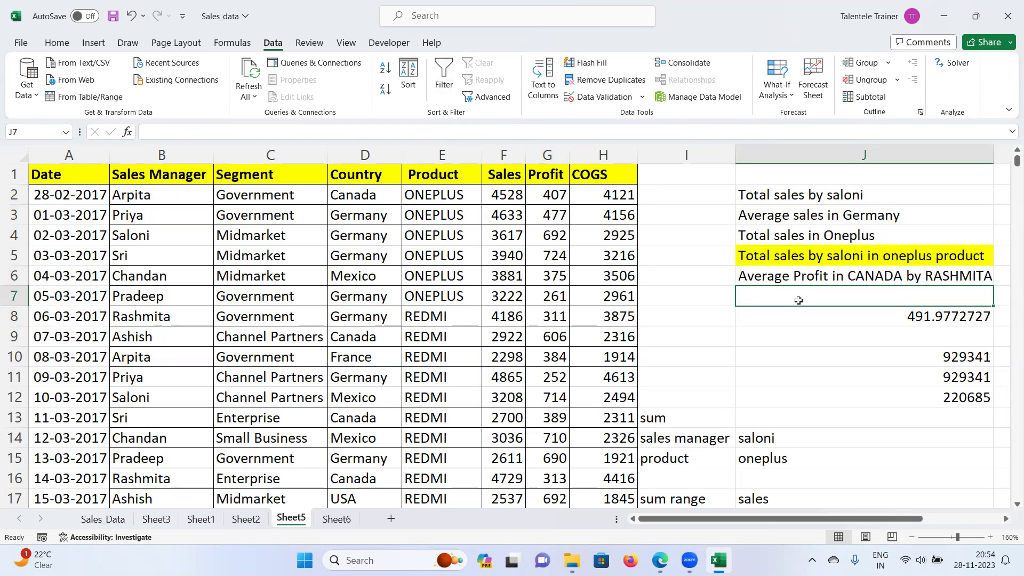
click(805, 269)
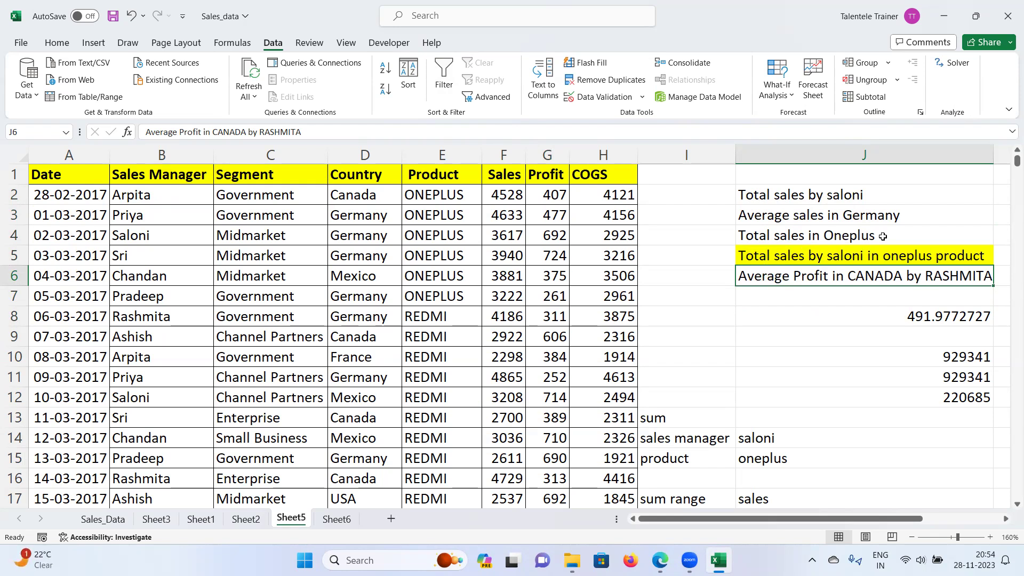
Step: Extend J4 to '...for the models sold more than 4k' and wrap its text
double_click(883, 233)
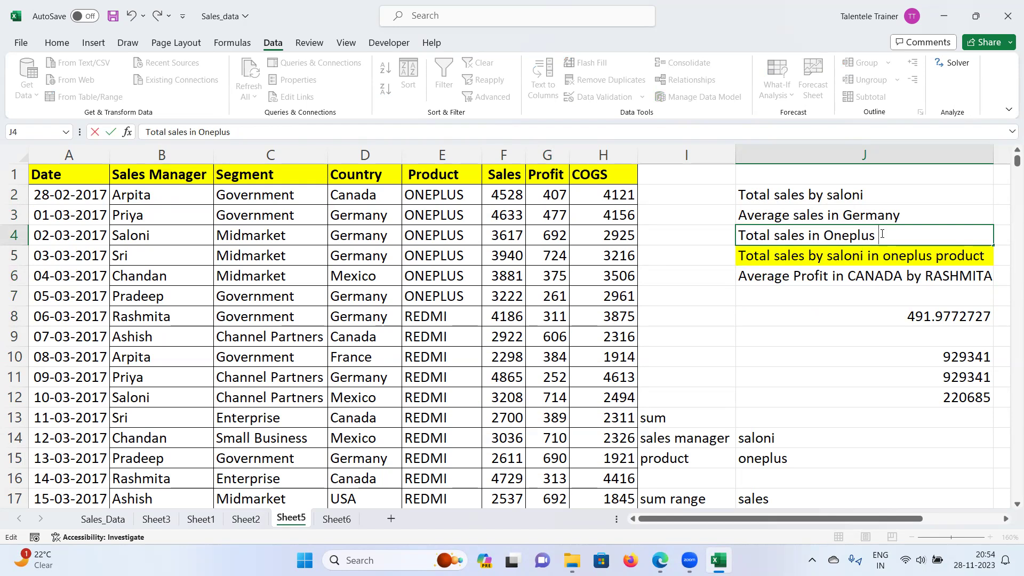
text(FOR)
key(BackSpace)
key(BackSpace)
key(BackSpace)
text(or the mod)
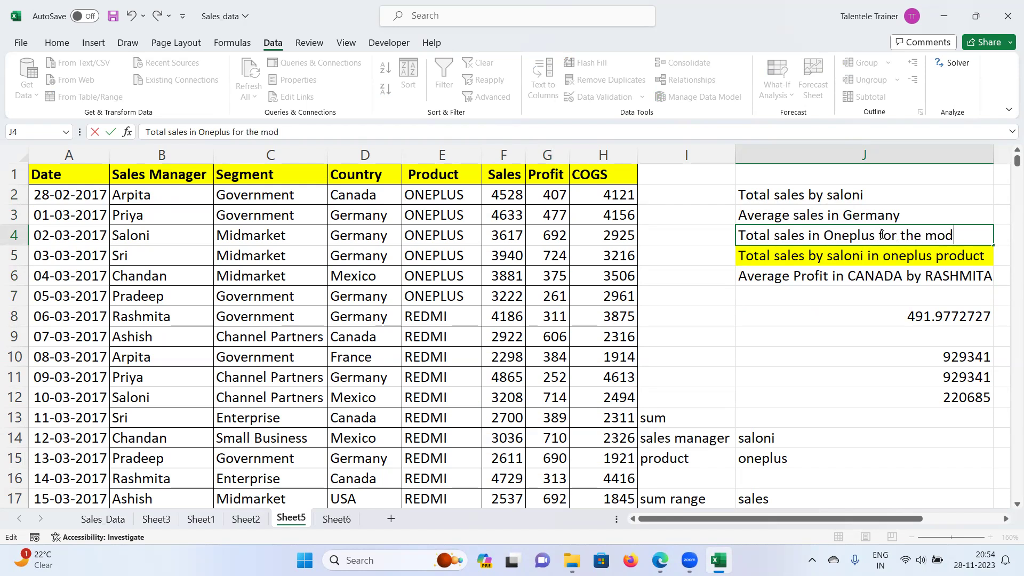
text(els sold)
text(more th)
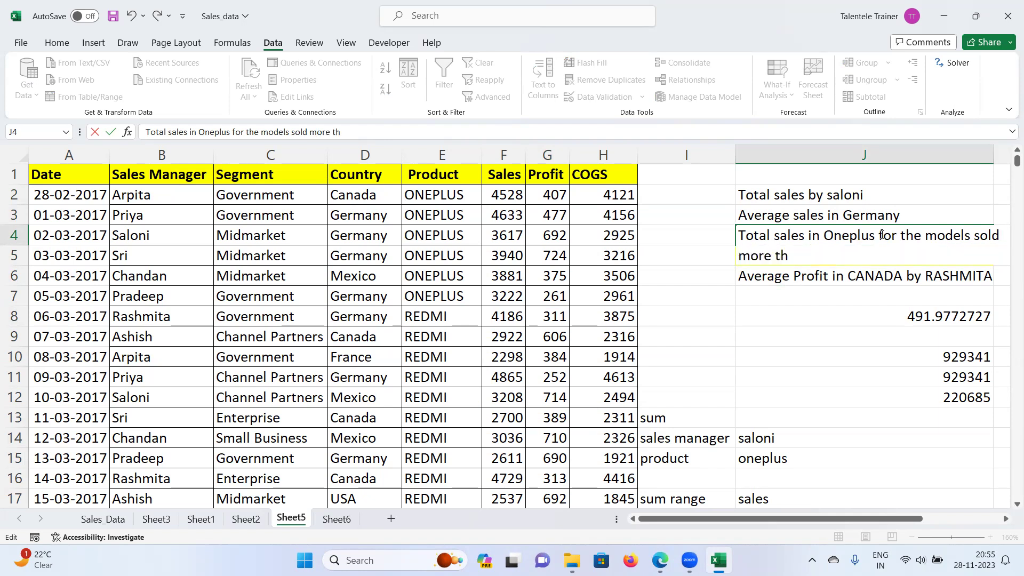
text(an 4k)
key(Return)
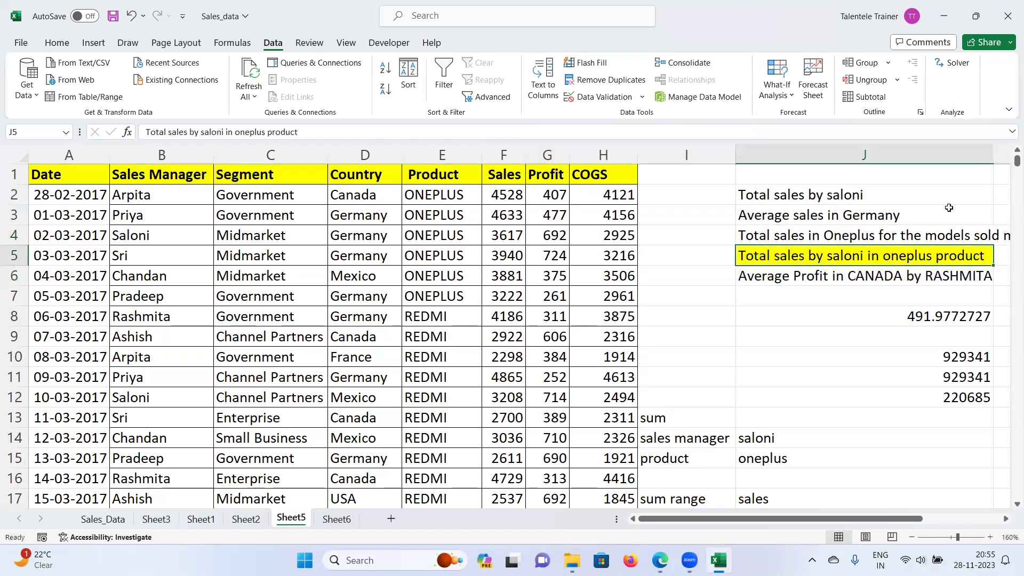
click(947, 236)
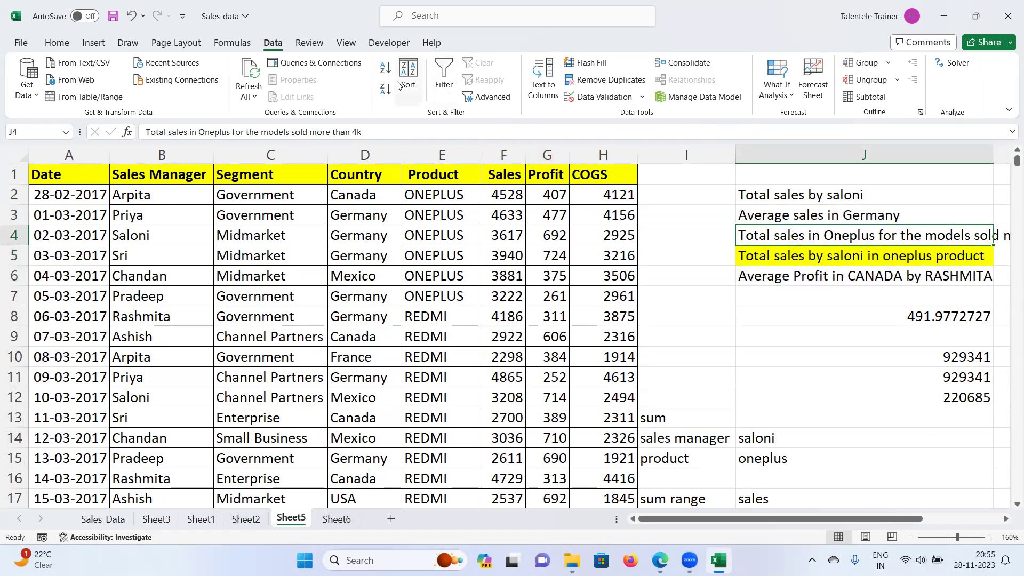
click(57, 43)
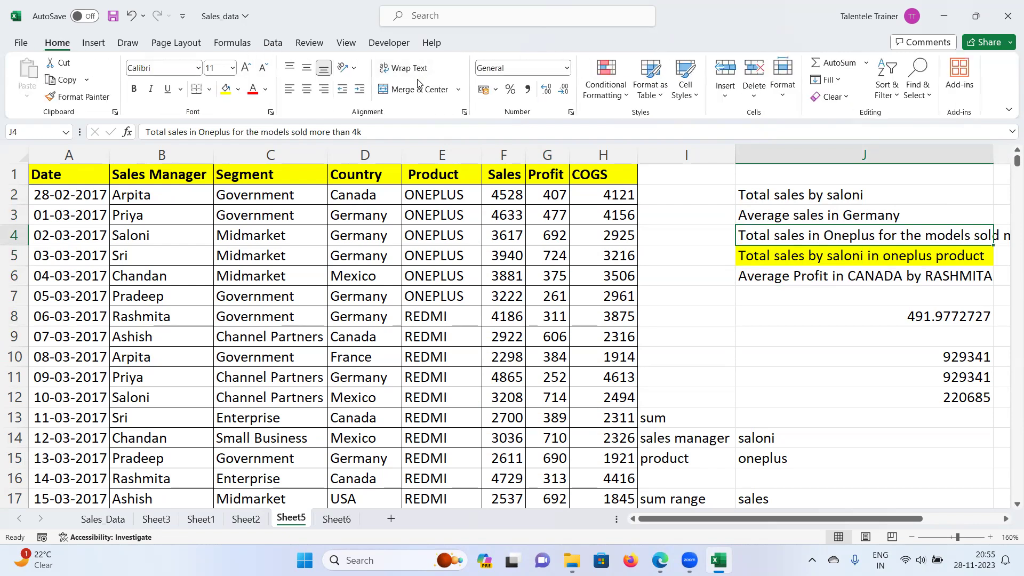
click(404, 68)
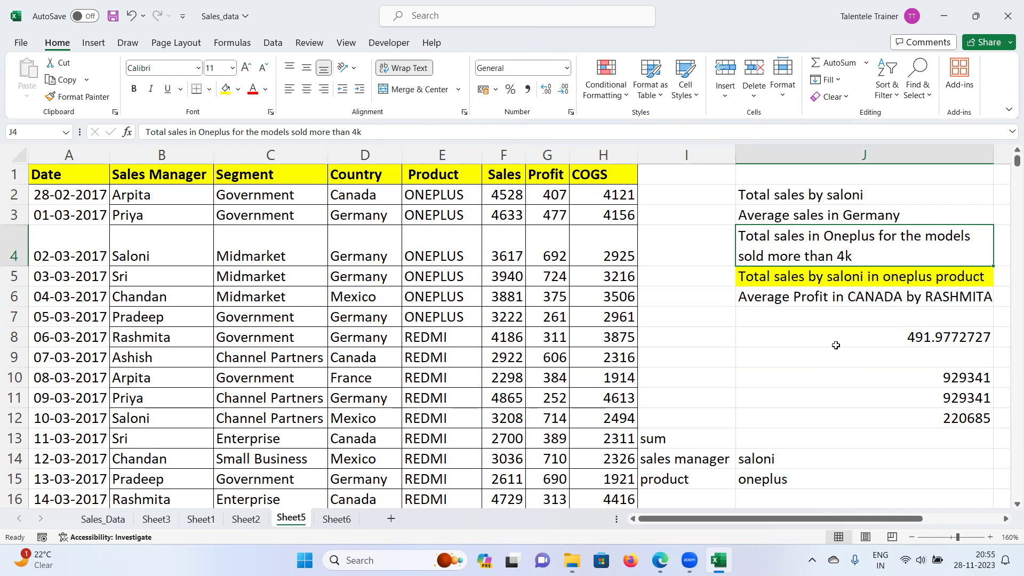
click(1006, 519)
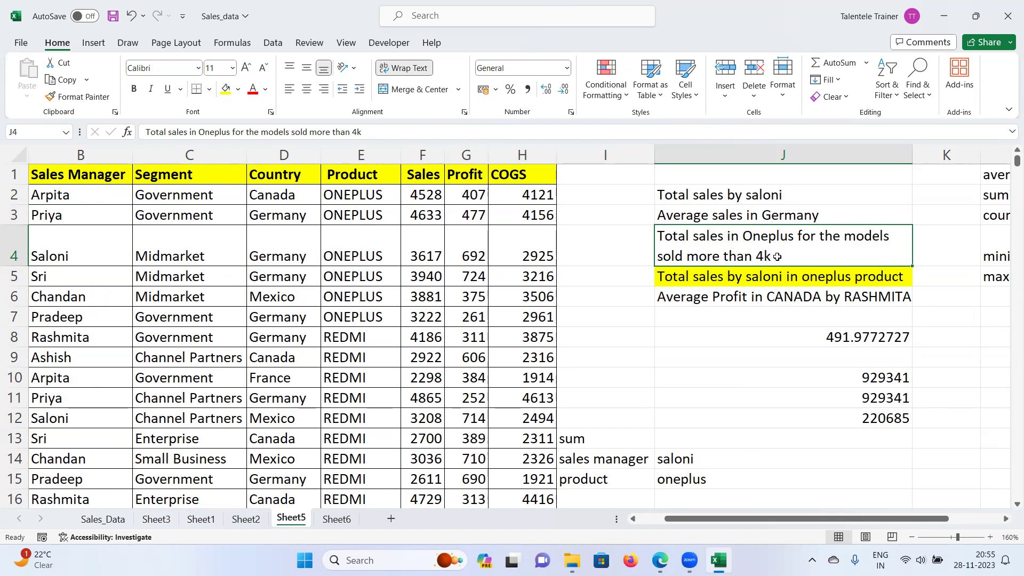
Step: Add 'rupees' after 4k to finish the J4 question
double_click(777, 257)
text(rupees)
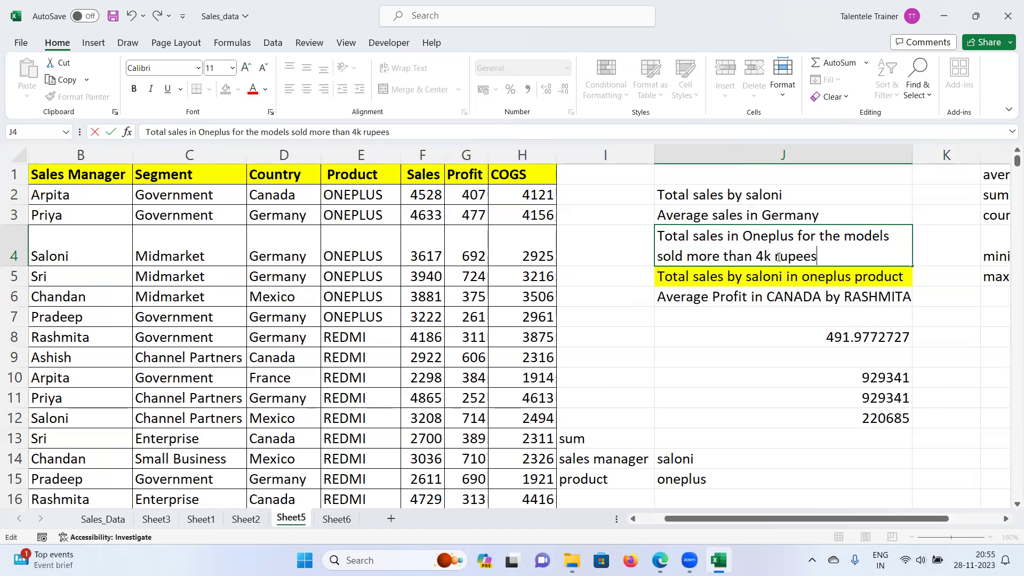
key(Return)
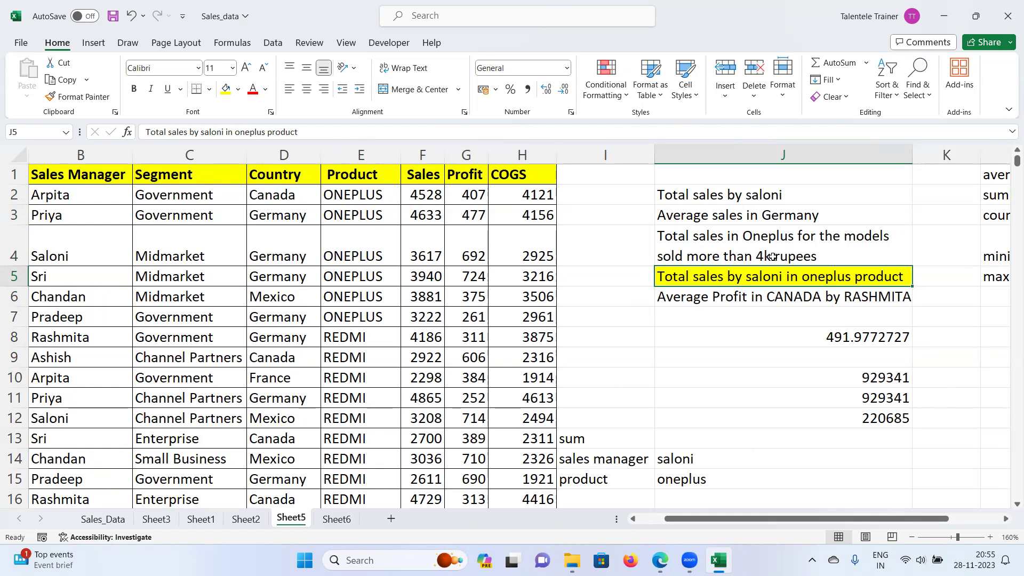
click(711, 236)
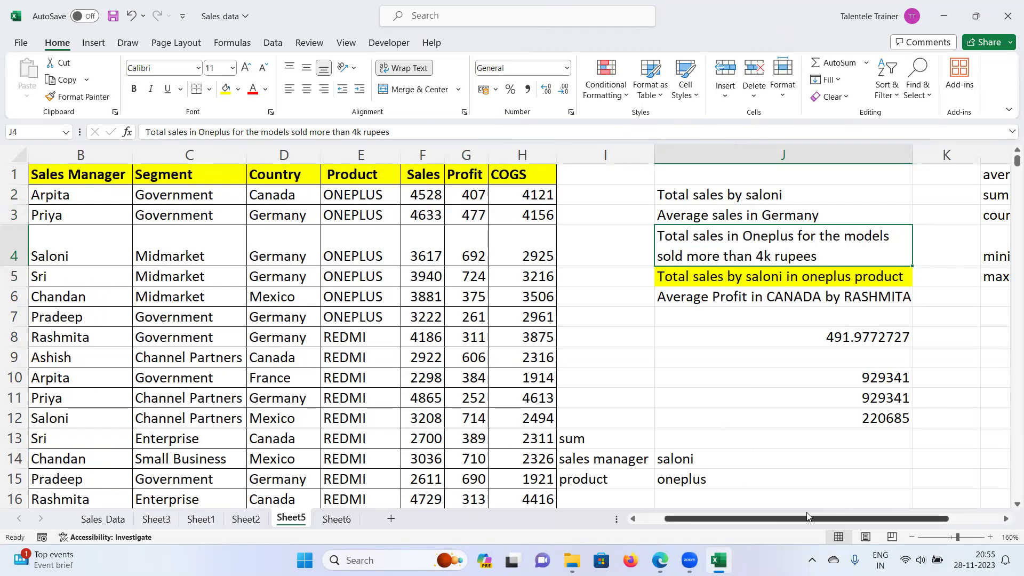
drag(771, 520, 745, 523)
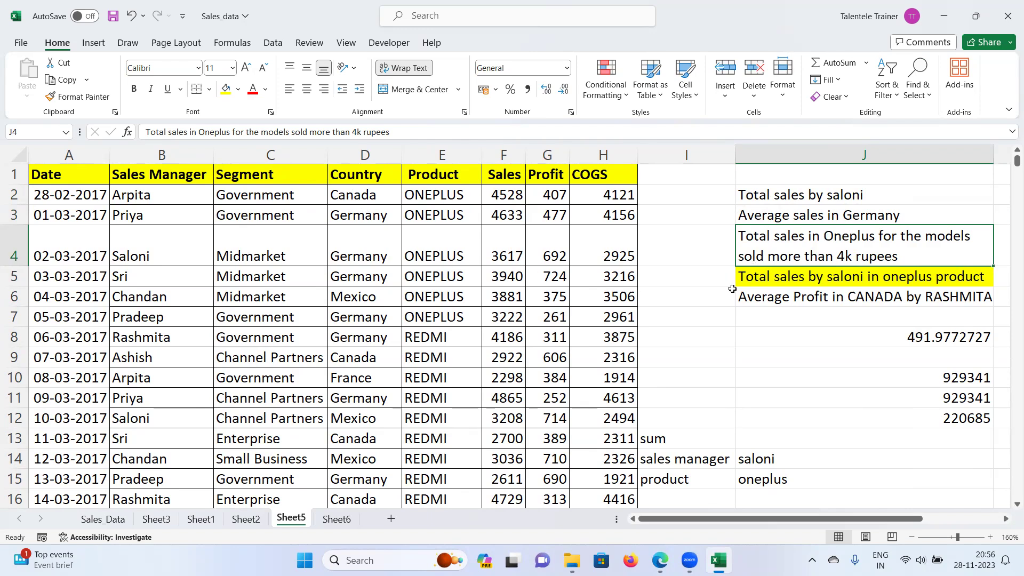
drag(54, 176, 613, 154)
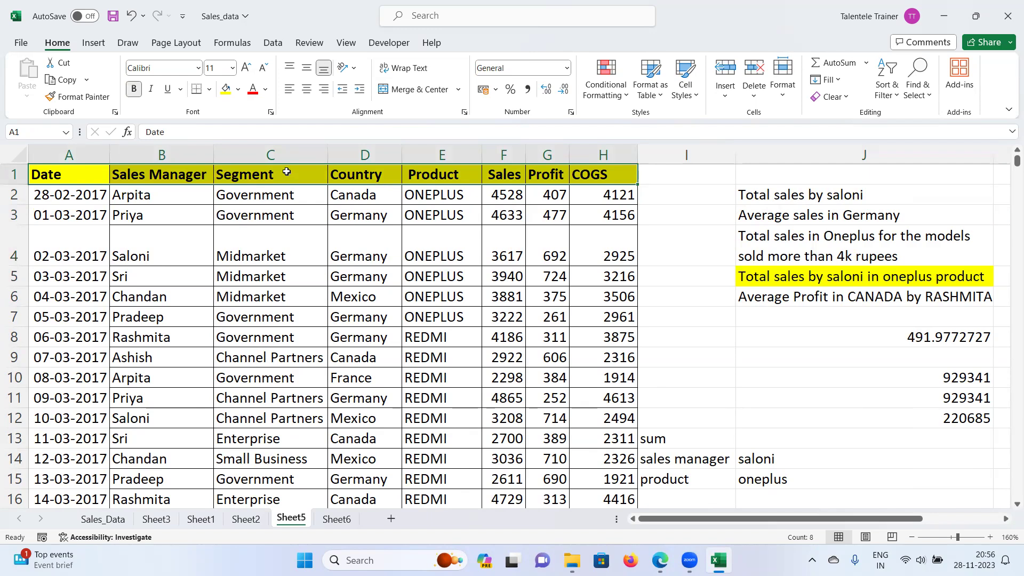
Step: Turn on table filtering and filter the Product column to show only ONEPLUS rows
click(272, 43)
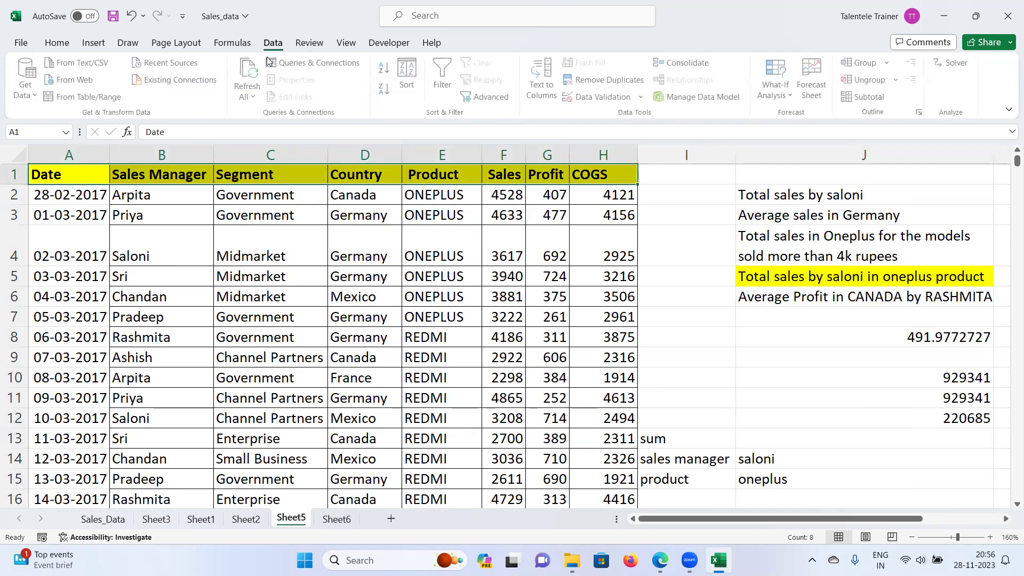
click(441, 75)
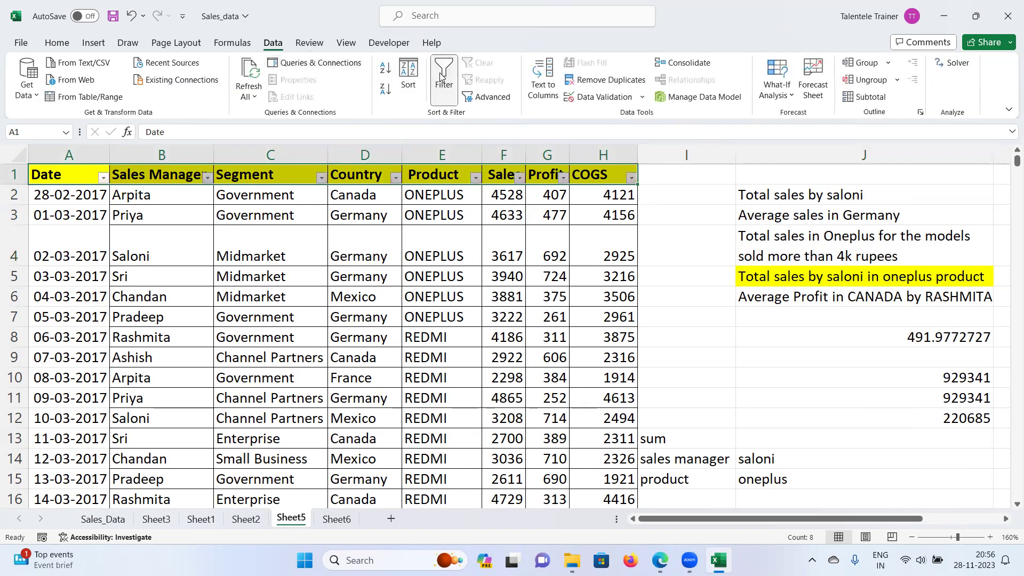
click(476, 177)
click(352, 351)
click(352, 362)
click(424, 474)
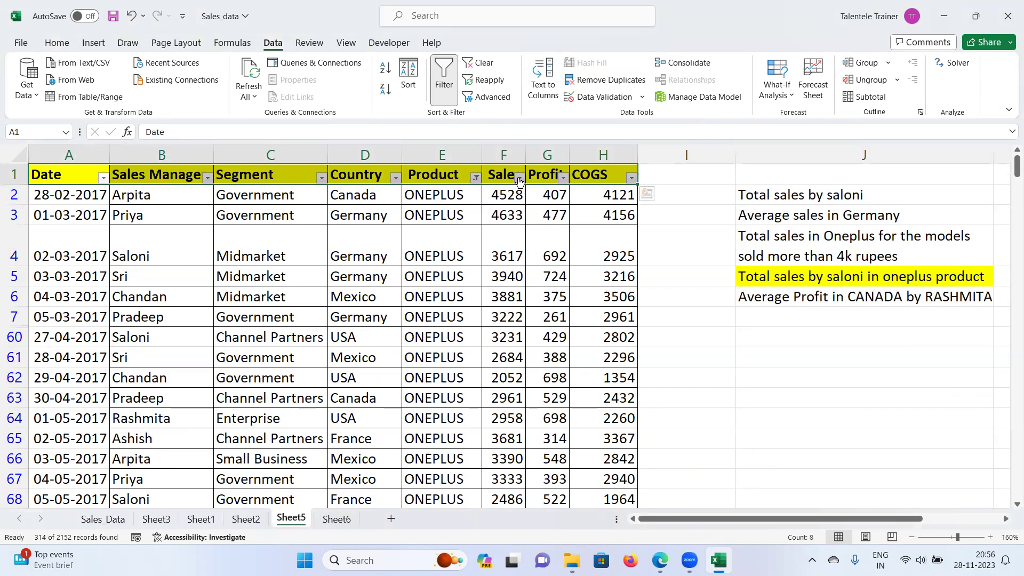
Step: Add a Sales filter showing only values greater than 4000
click(518, 178)
click(521, 179)
click(521, 180)
mouse_move(480, 313)
click(563, 353)
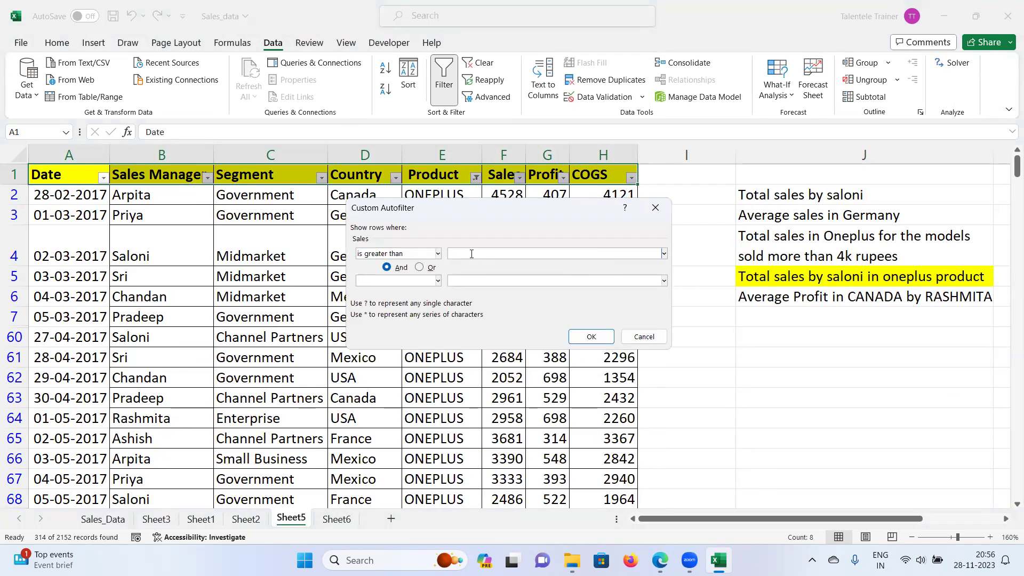
text(>4000)
drag(482, 252, 437, 262)
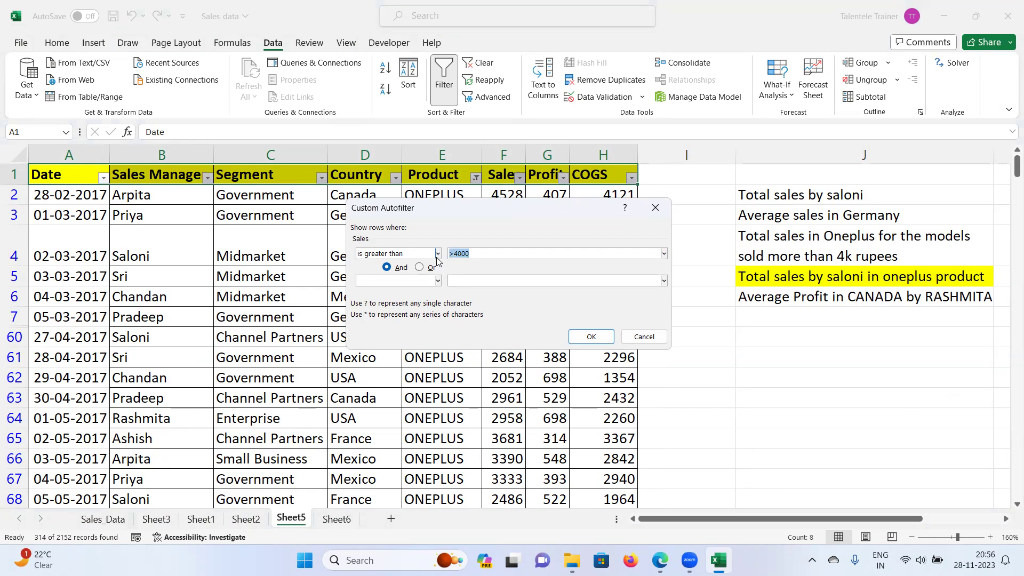
text(4)
click(591, 336)
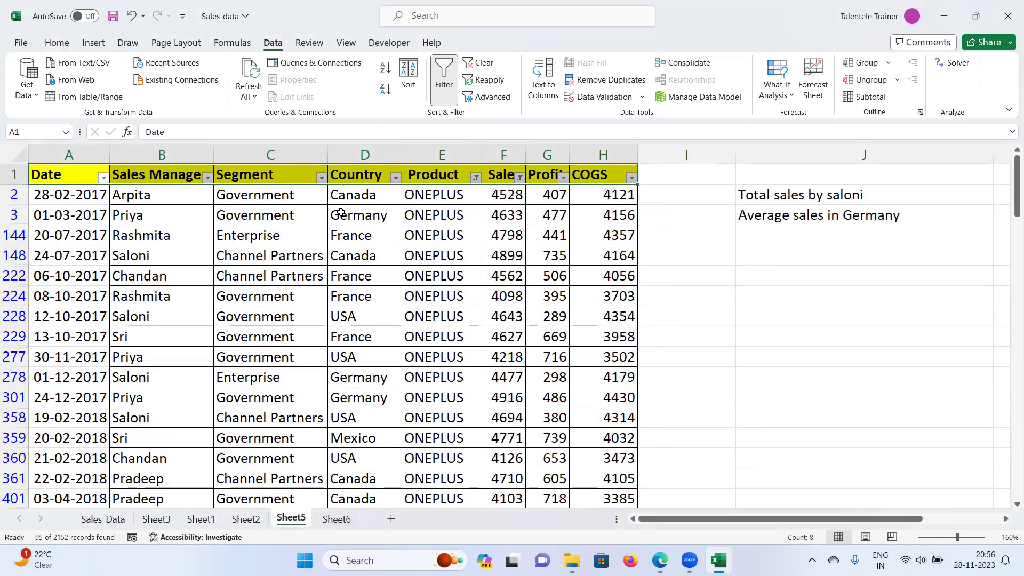
Step: Select the Sales column to read the 428270 total, then remove all filtering
click(513, 196)
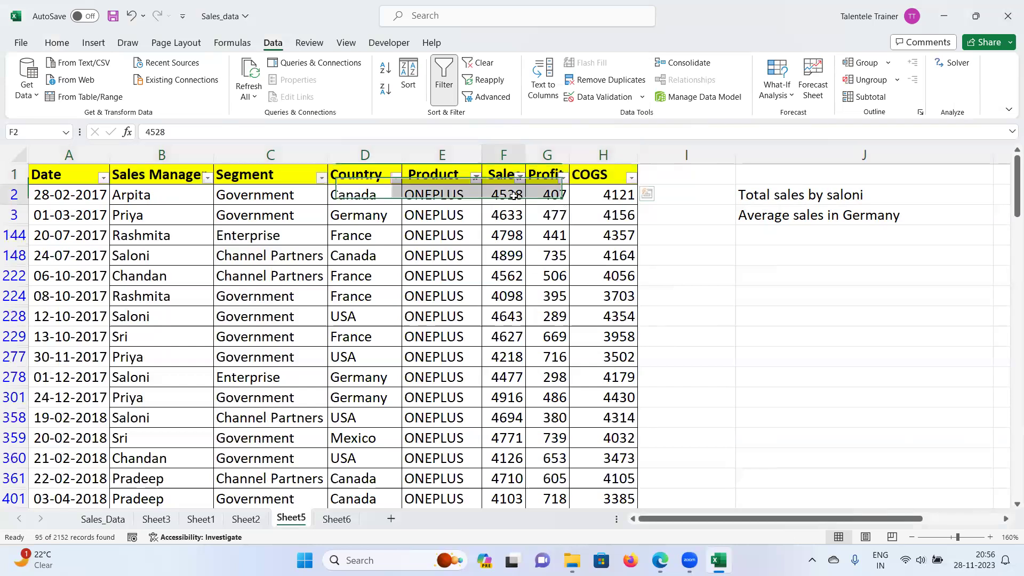
drag(513, 195, 509, 216)
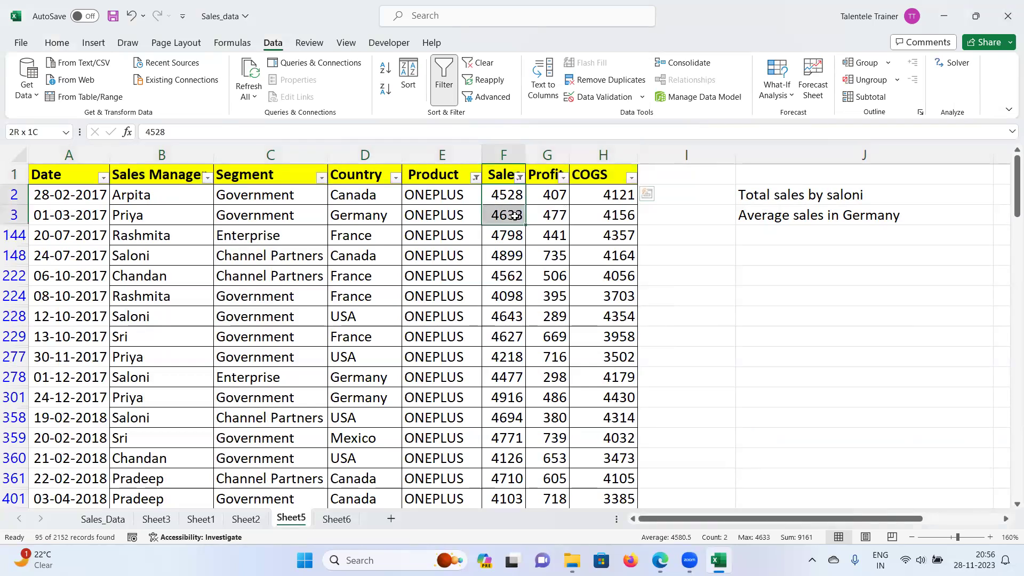
click(506, 154)
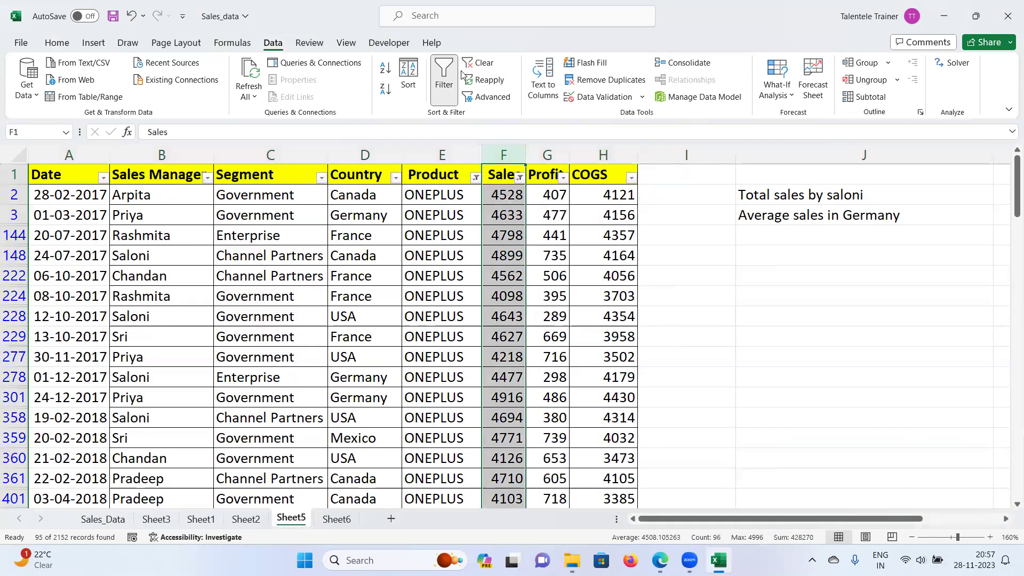
click(450, 94)
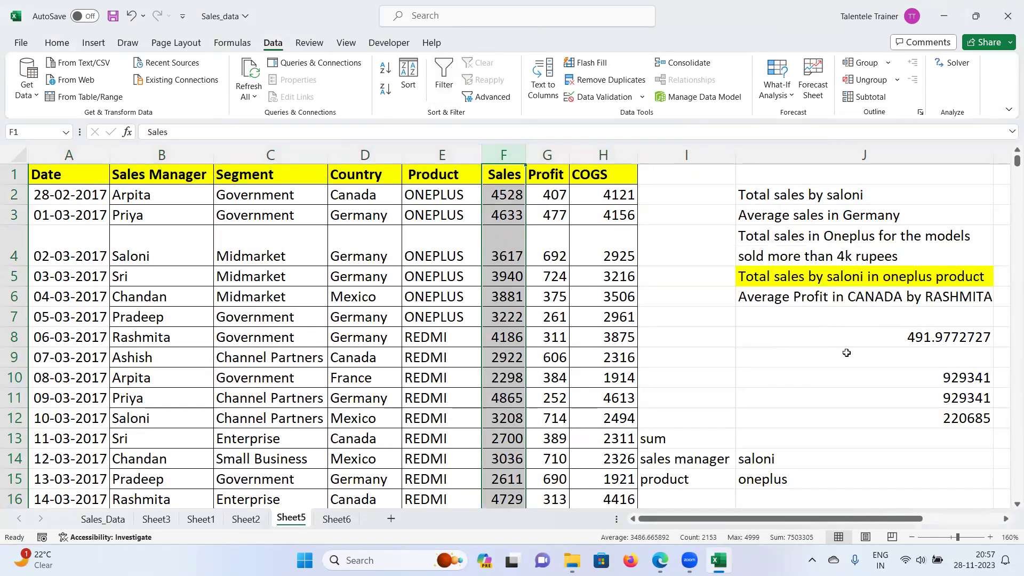
Step: Start a SUMIFS formula in cell J7
click(841, 322)
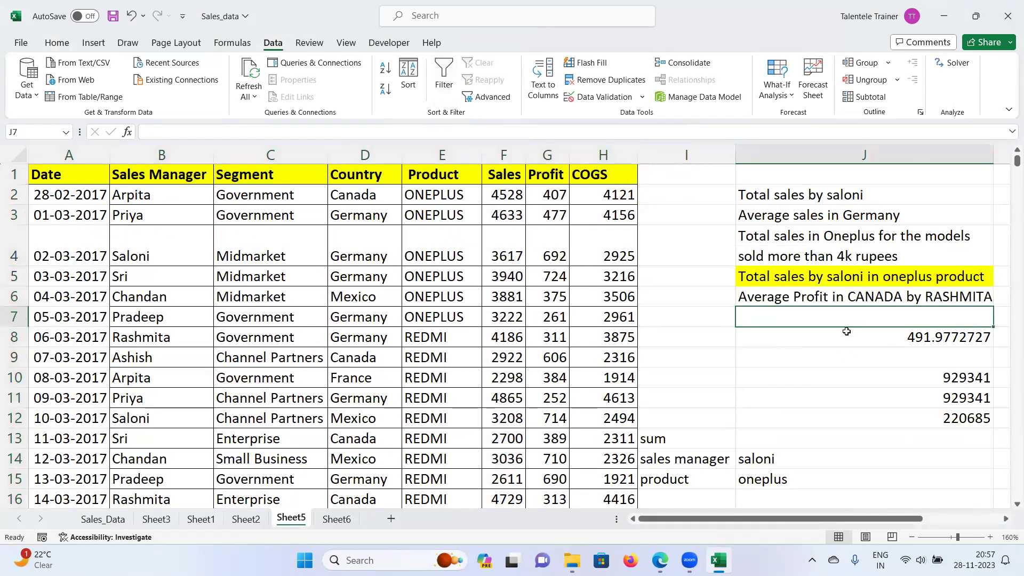
text(=)
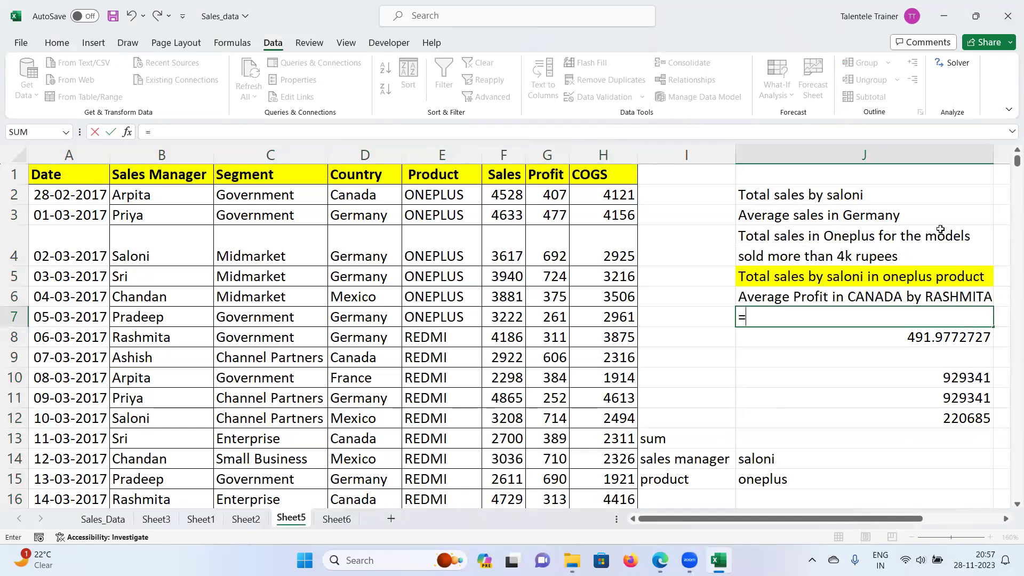
click(856, 242)
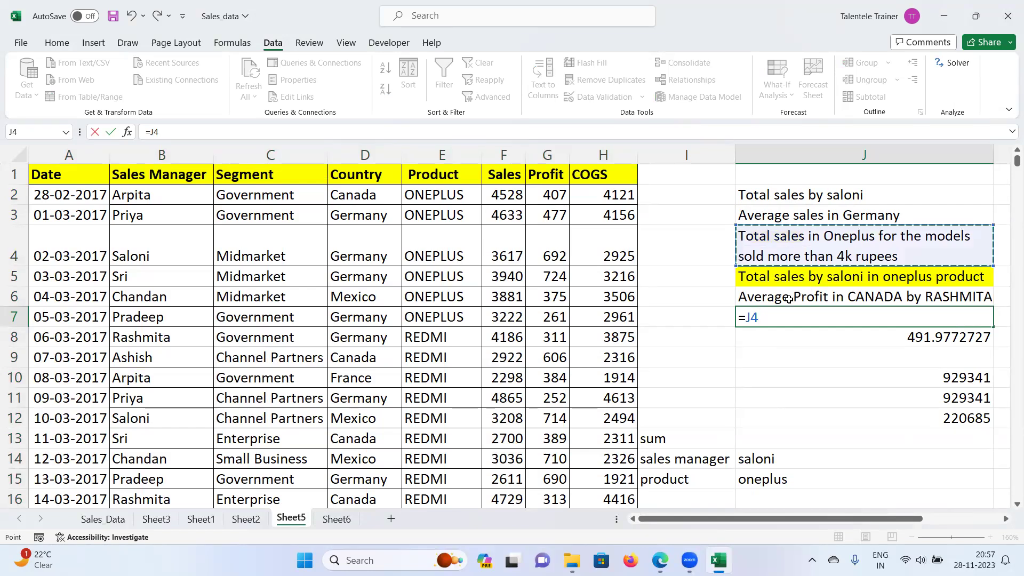
double_click(746, 317)
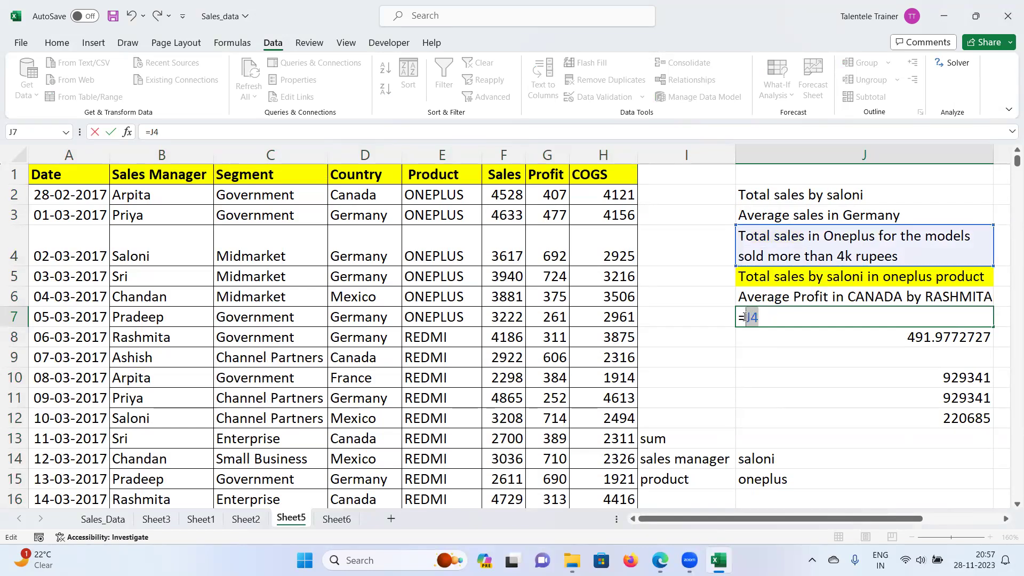
key(BackSpace)
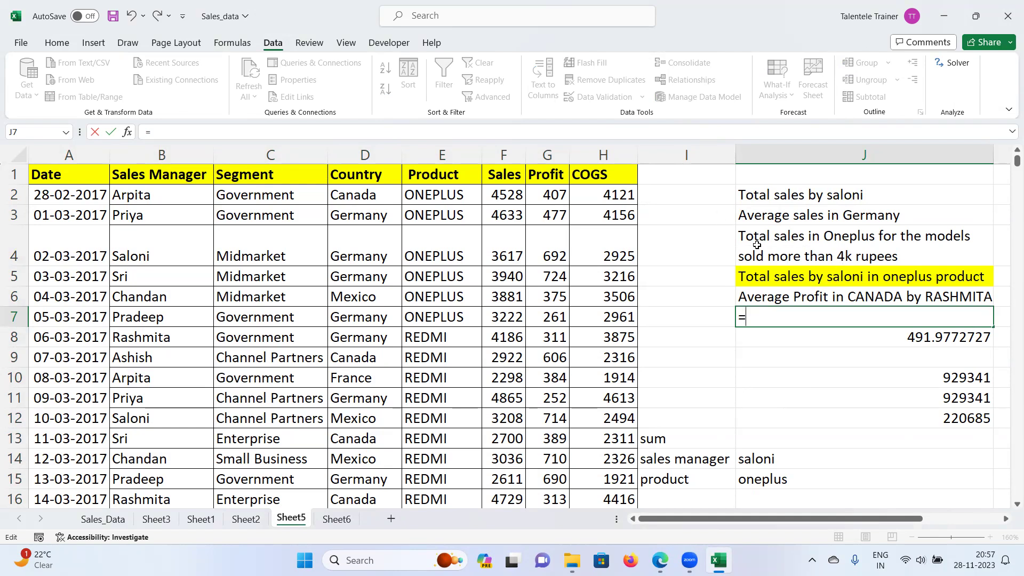
text(sumis)
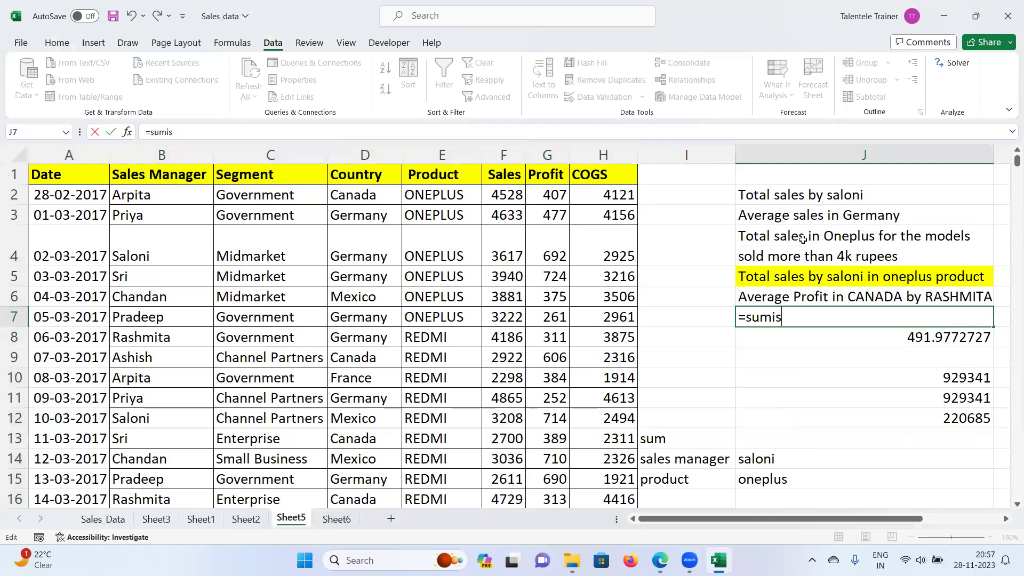
key(BackSpace)
text(fs)
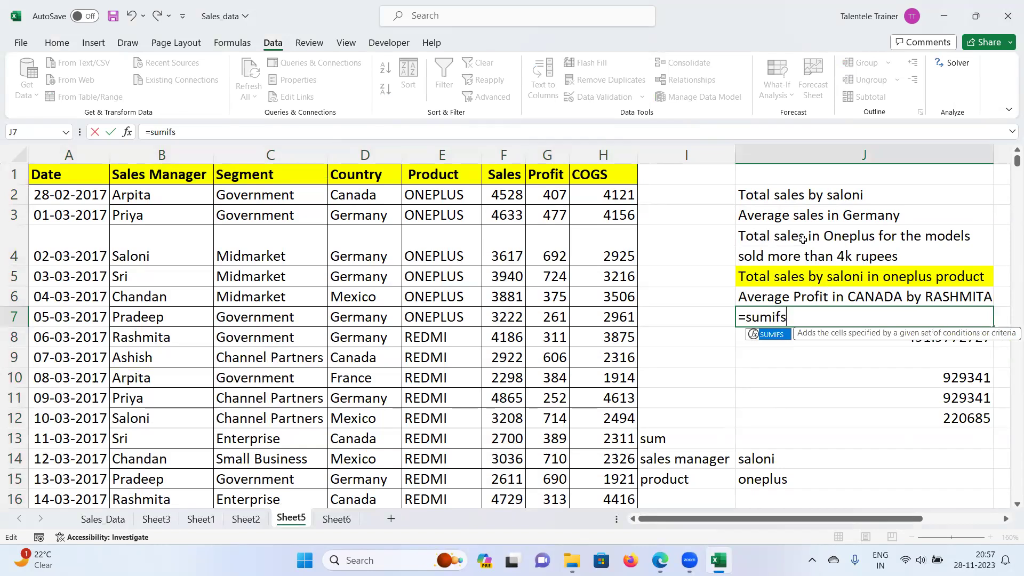
text(()
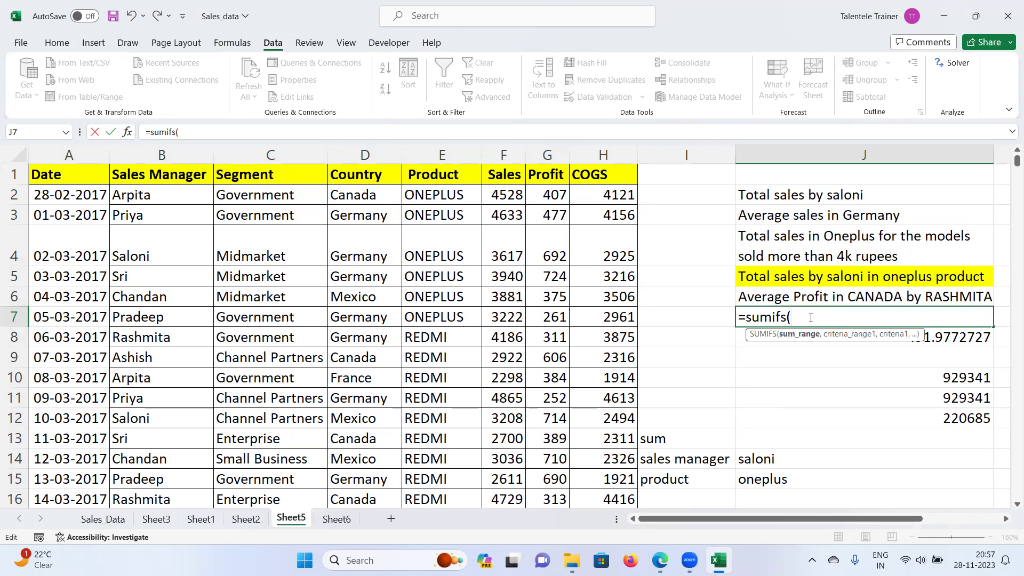
Step: Use F2:F2153 as the sum range and E2:E2153 matching "oneplus" as the first criterion
click(518, 194)
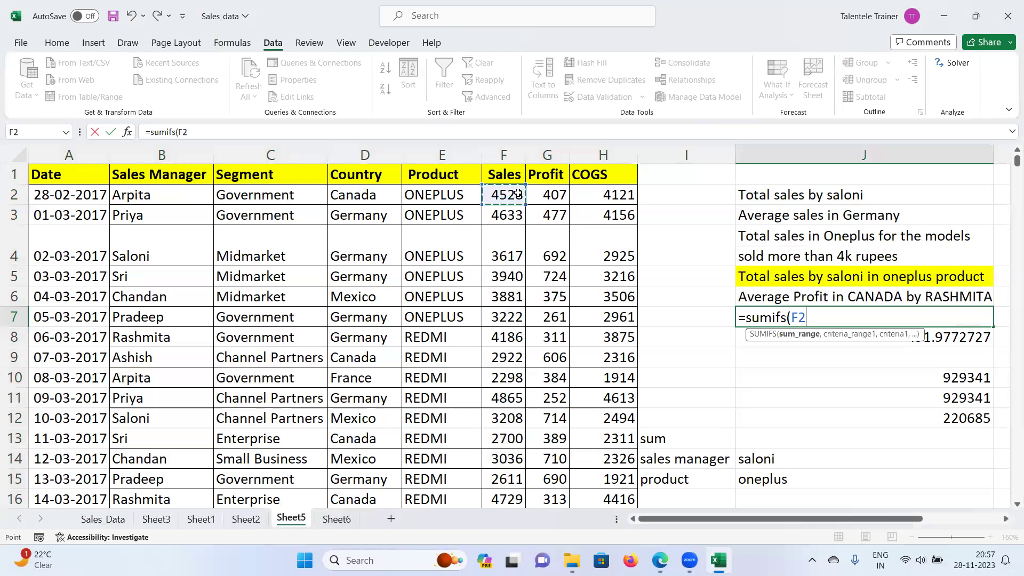
key(ctrl+shift+Down)
key(ctrl+BackSpace)
text(,)
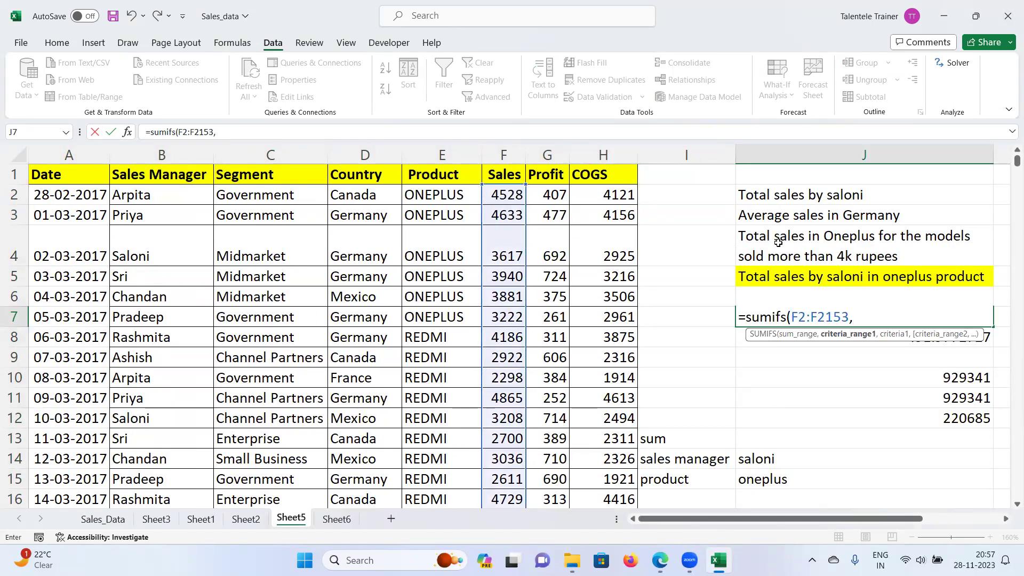
click(427, 195)
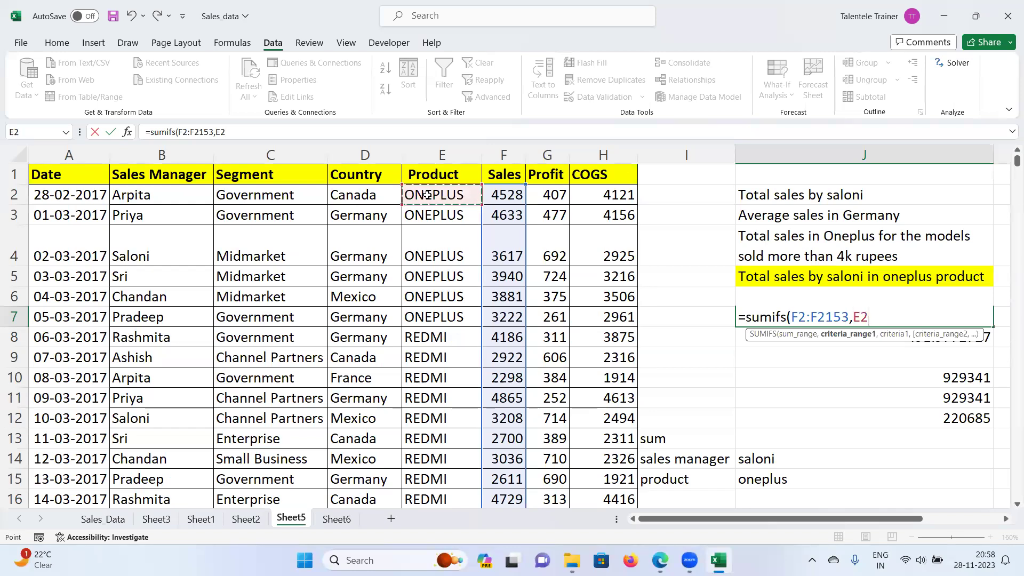
key(ctrl+shift+Down)
key(ctrl+BackSpace)
text(,"oneplus",)
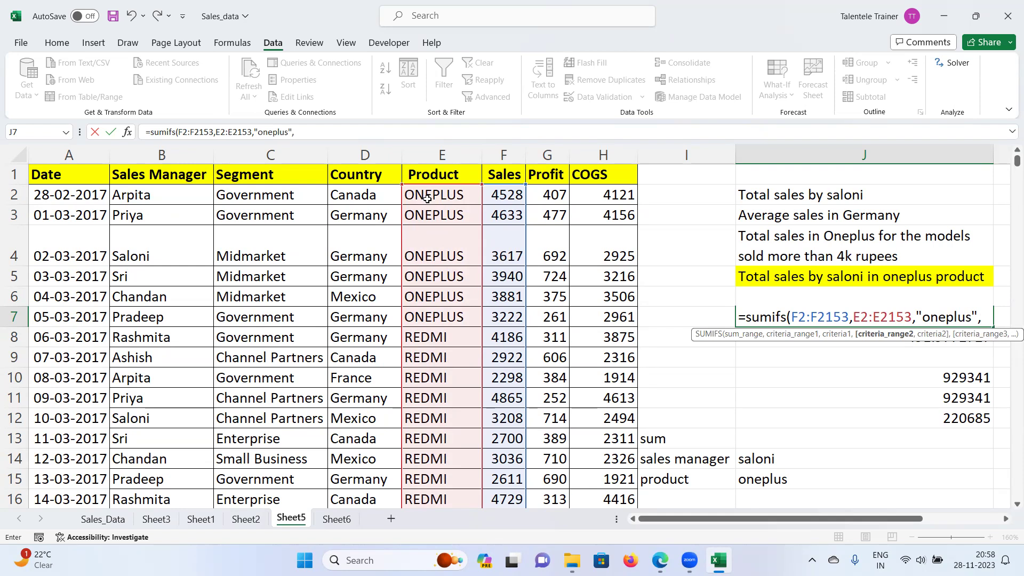
Step: Add the F2:F2153 ">4000" criterion and finish the formula, giving 428270
click(515, 195)
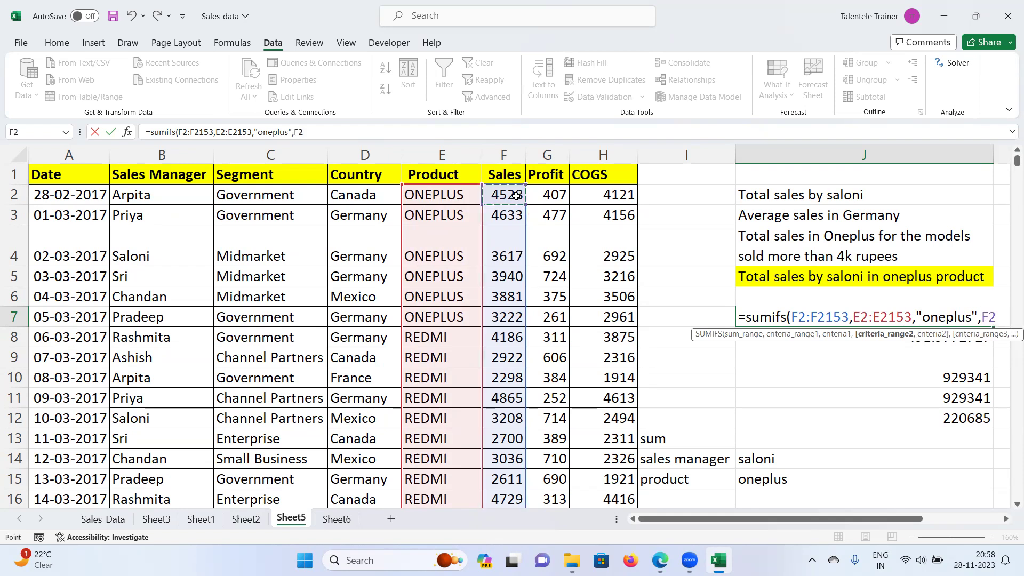
key(ctrl+shift+Down)
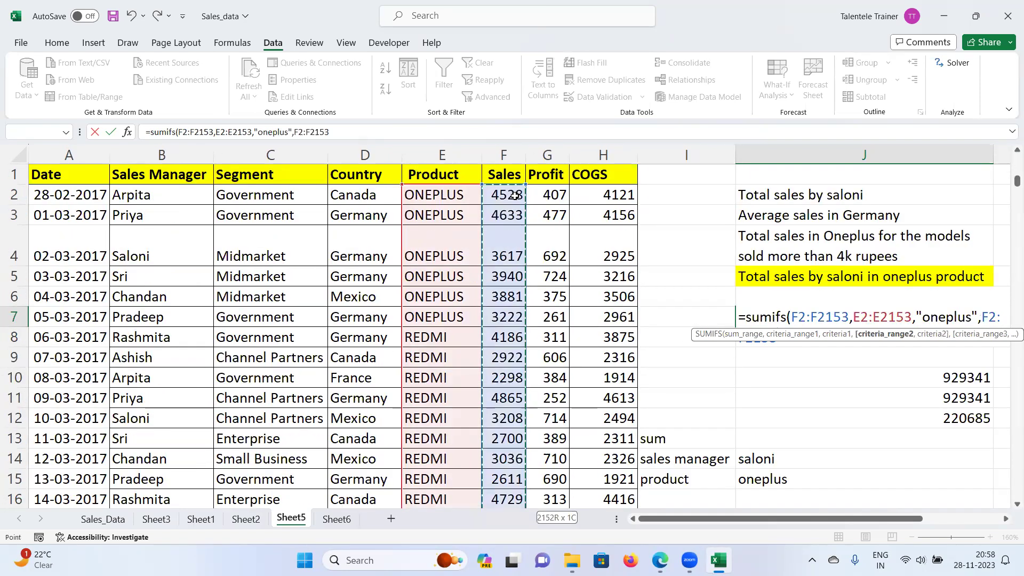
text(,)
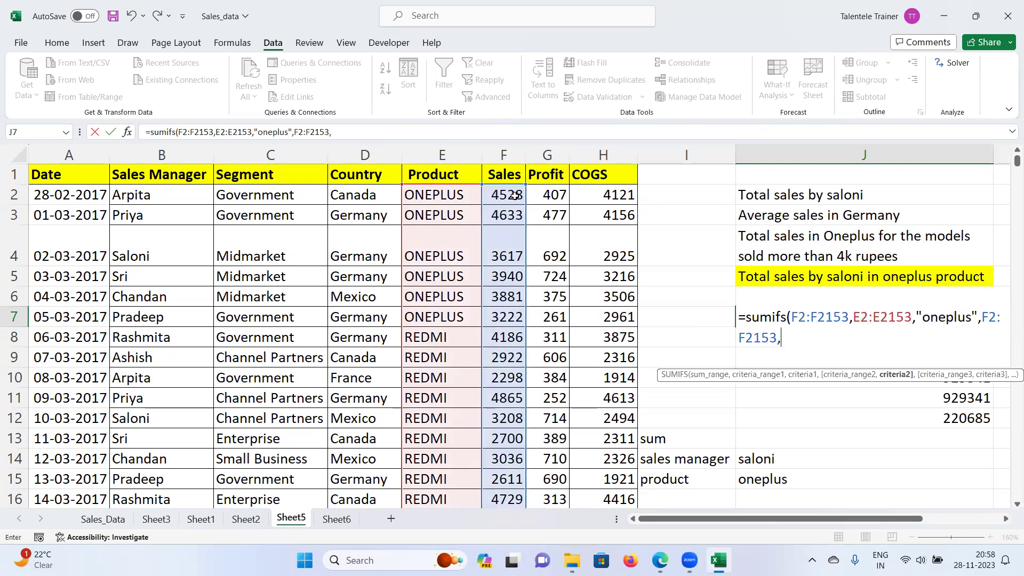
text(">400)
text(0)
text("))
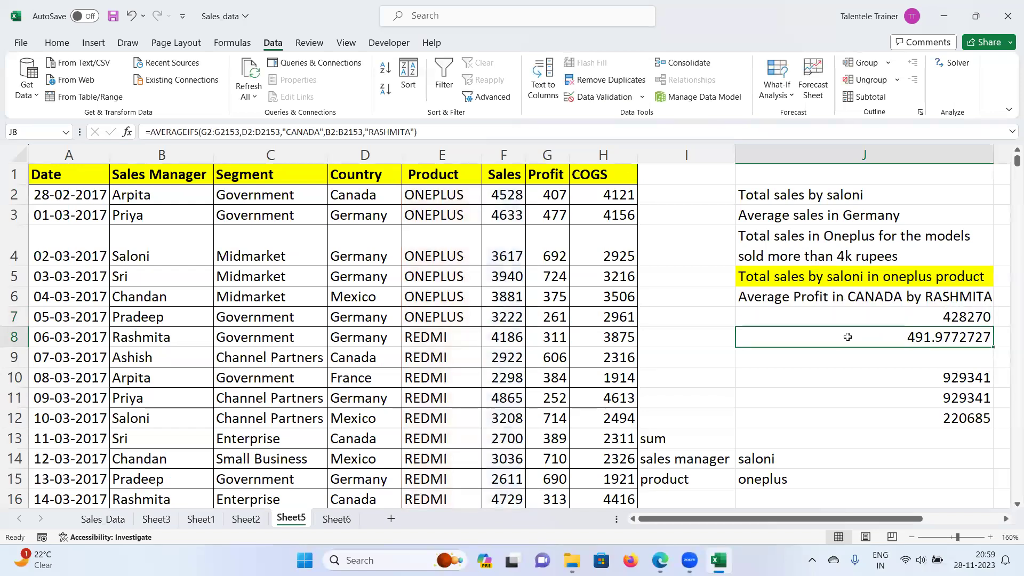
click(952, 319)
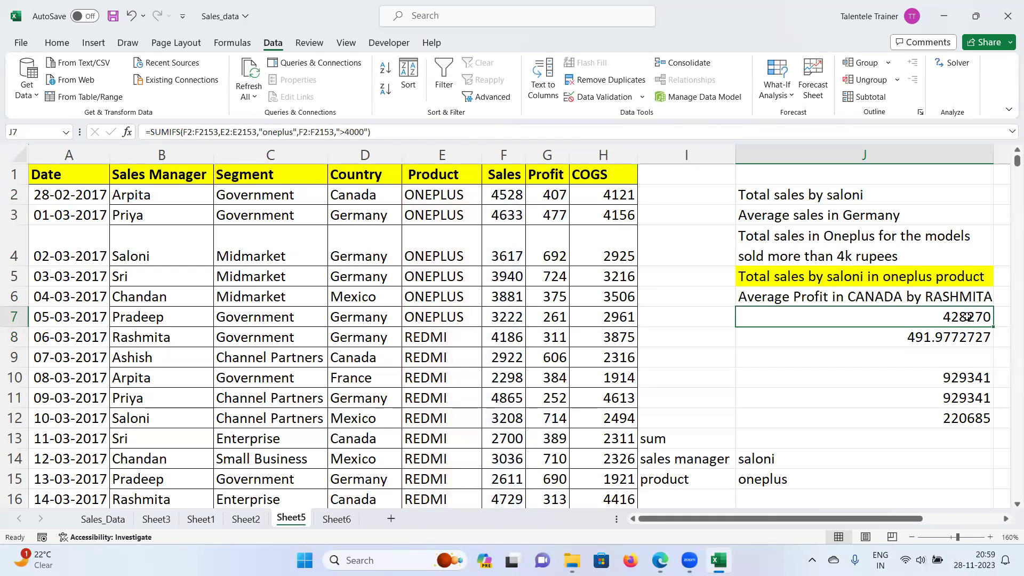
click(374, 170)
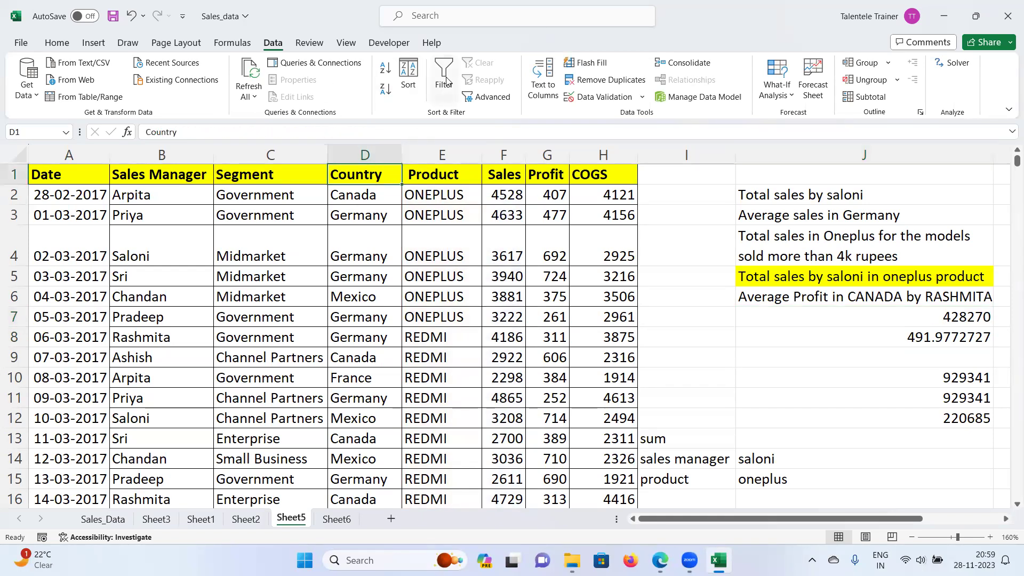
click(443, 78)
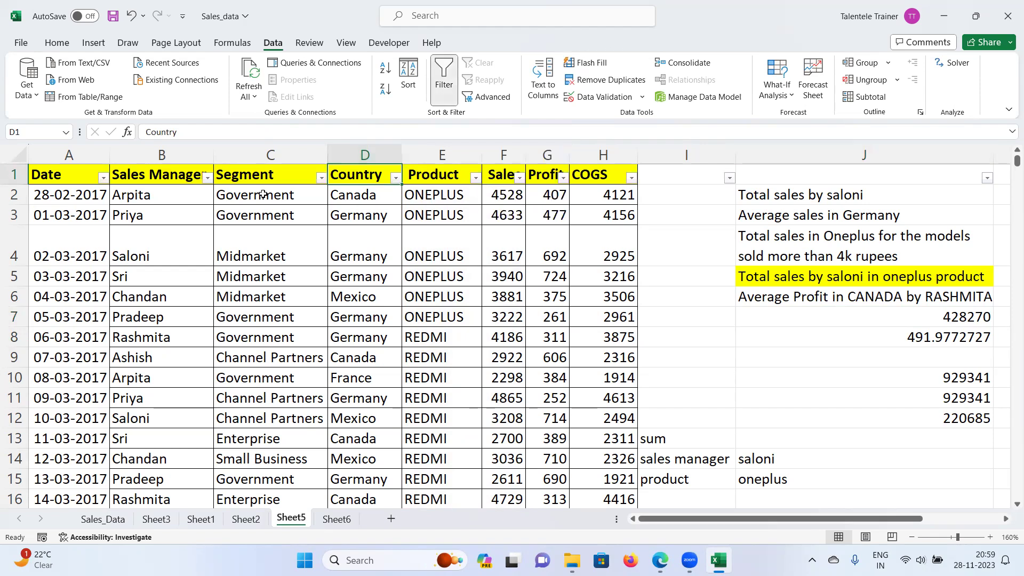
click(475, 180)
click(352, 350)
click(357, 362)
click(425, 475)
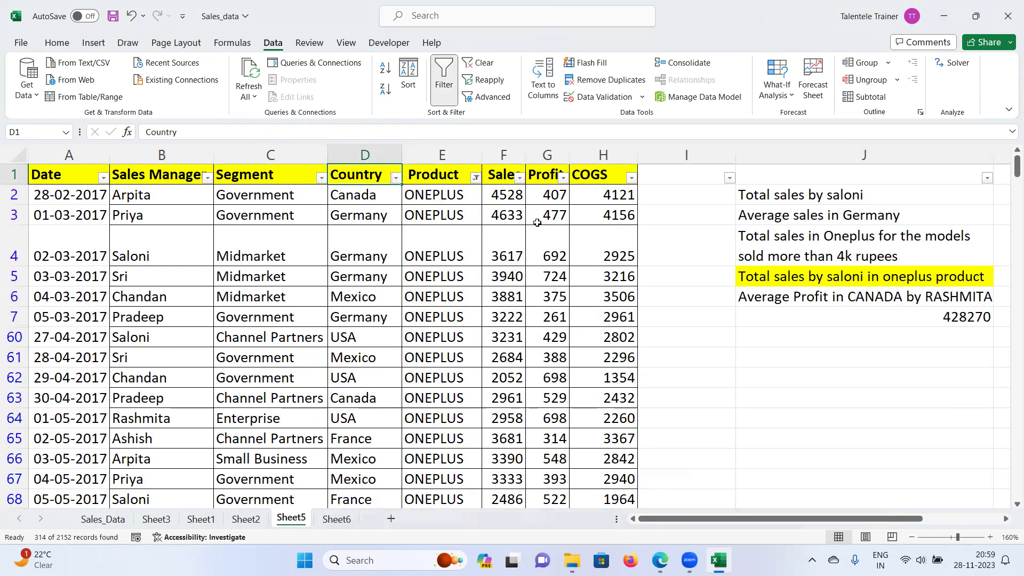
click(519, 177)
mouse_move(432, 315)
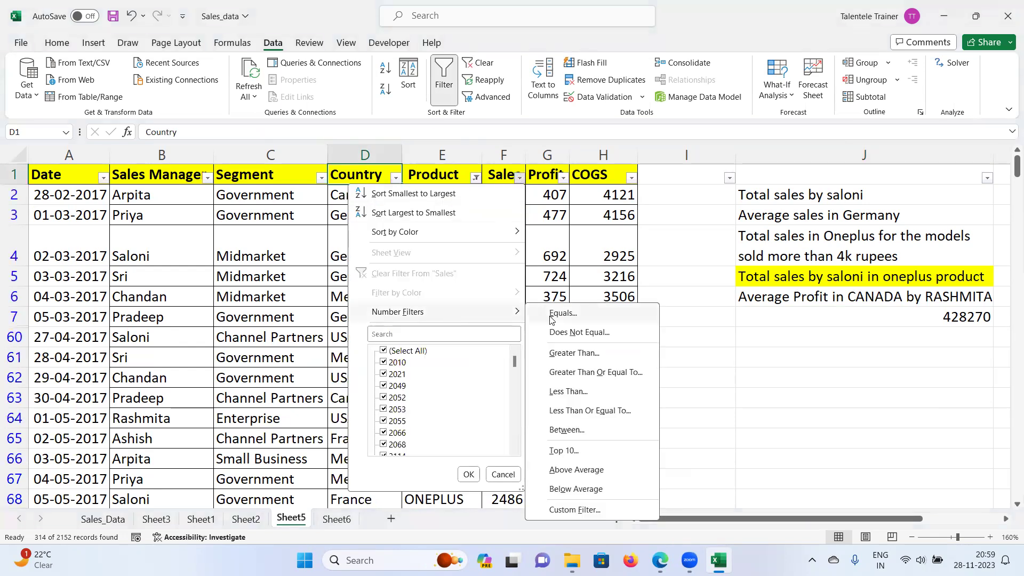
click(563, 356)
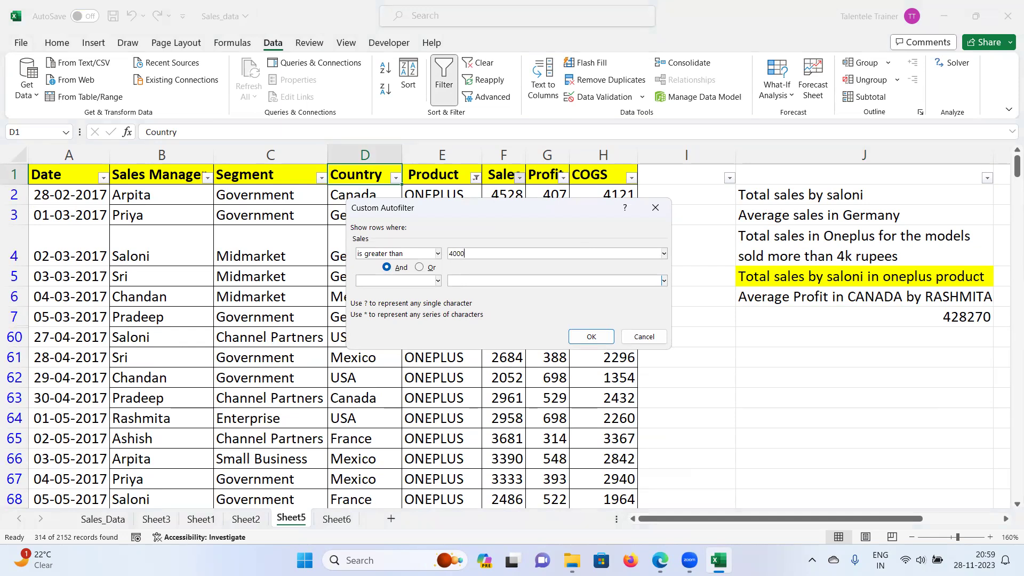
click(591, 337)
click(504, 155)
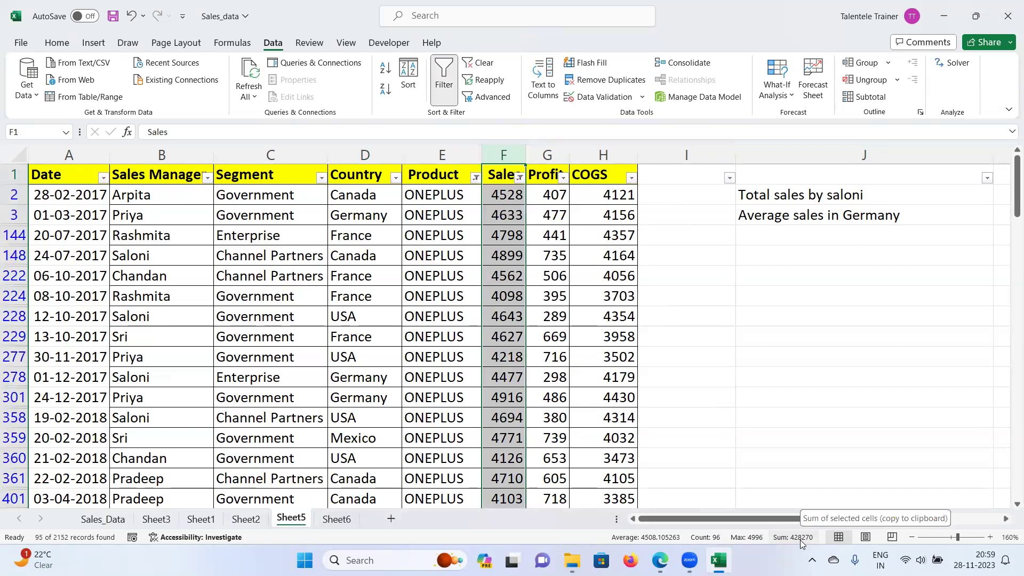
click(451, 84)
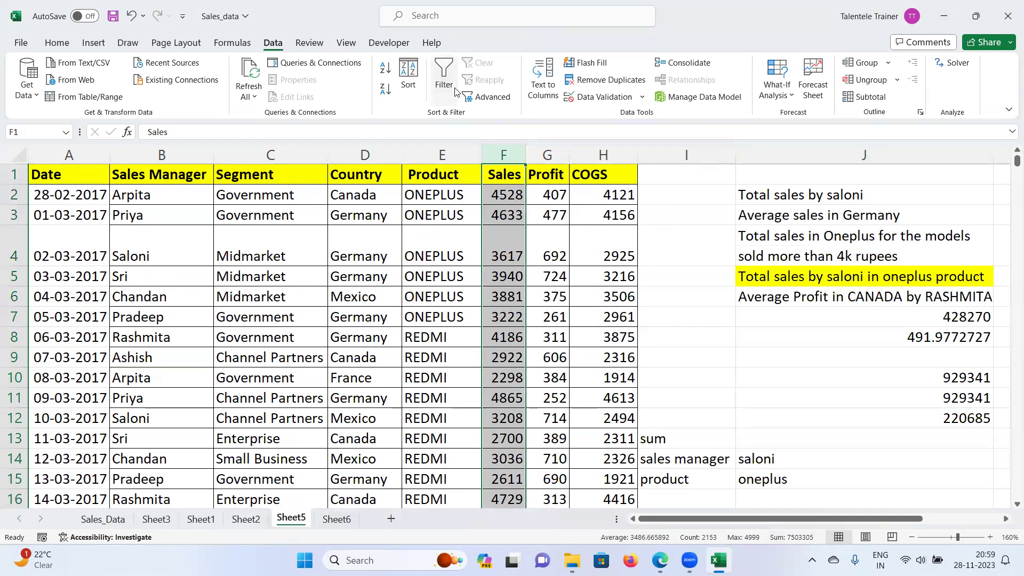
drag(905, 520, 957, 522)
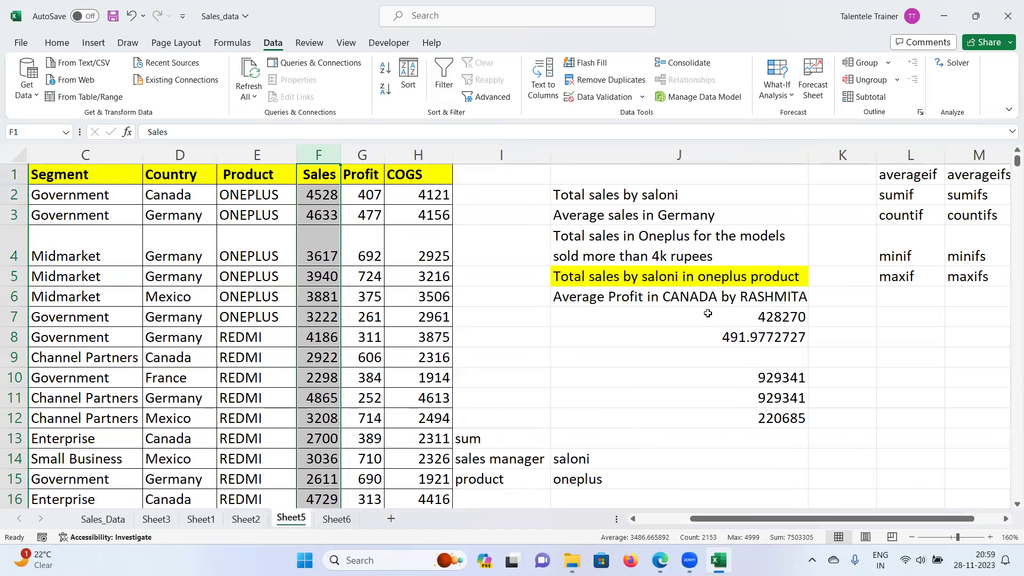
scroll(678, 289, down, 2)
drag(696, 521, 646, 525)
scroll(771, 290, up, 2)
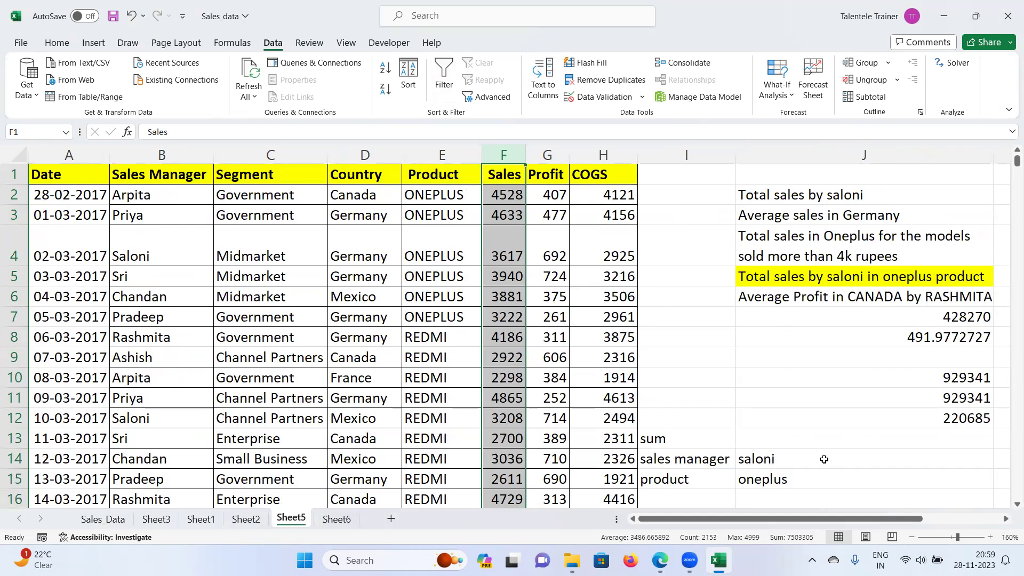
scroll(818, 453, down, 3)
click(768, 434)
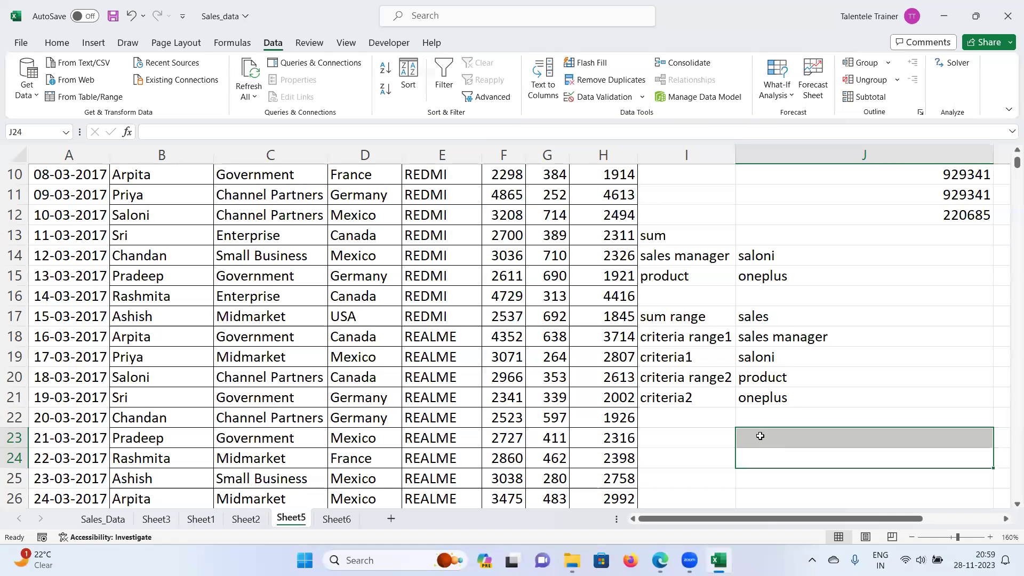
scroll(762, 441, up, 3)
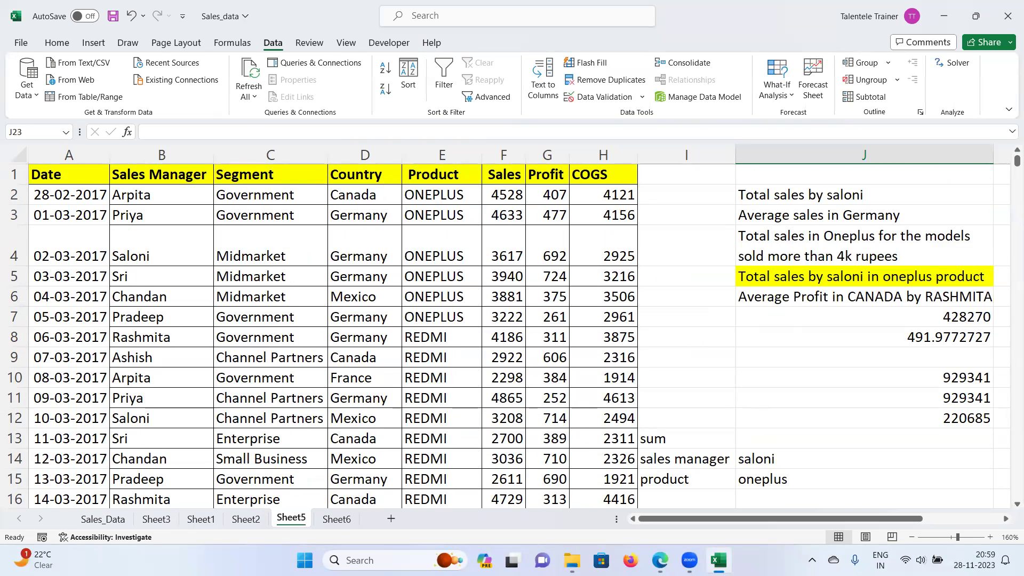
drag(747, 519, 739, 525)
click(791, 442)
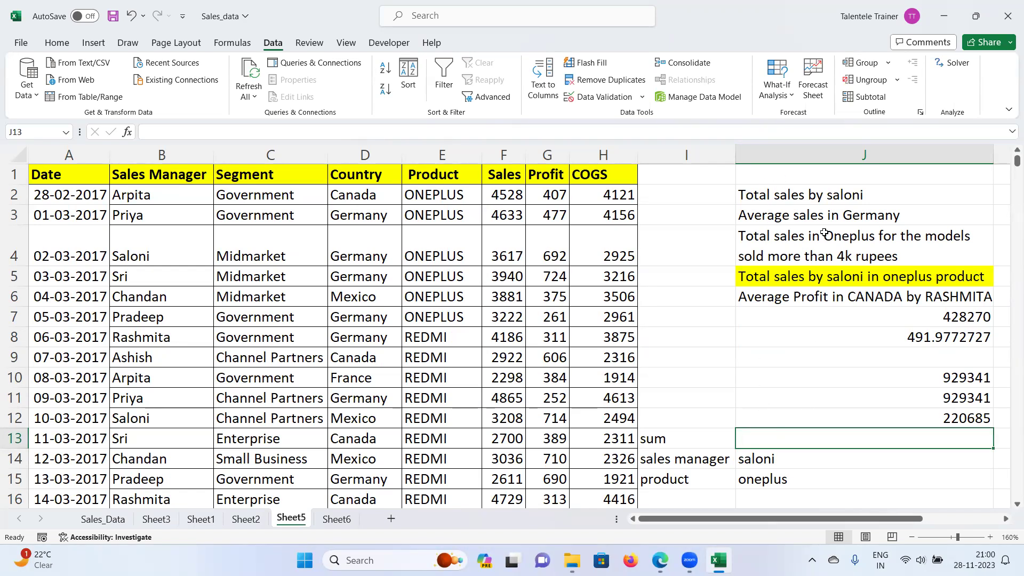
Step: Enter the question "Total no.of sales in June'2017" in cell J1
click(771, 175)
text(count)
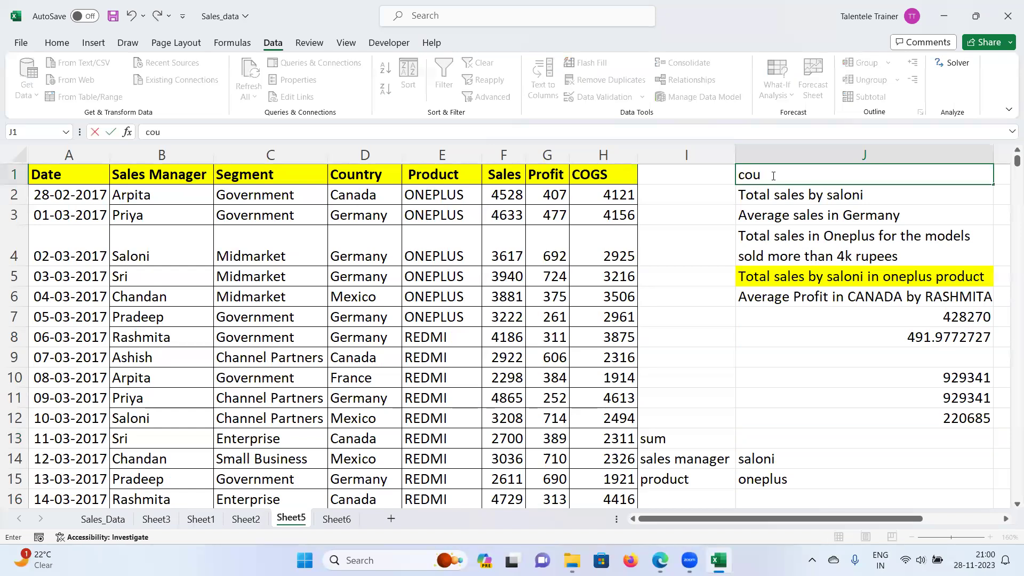
key(BackSpace)
key(BackSpace)
key(BackSpace)
key(BackSpace)
key(BackSpace)
text(Total no.of sales in )
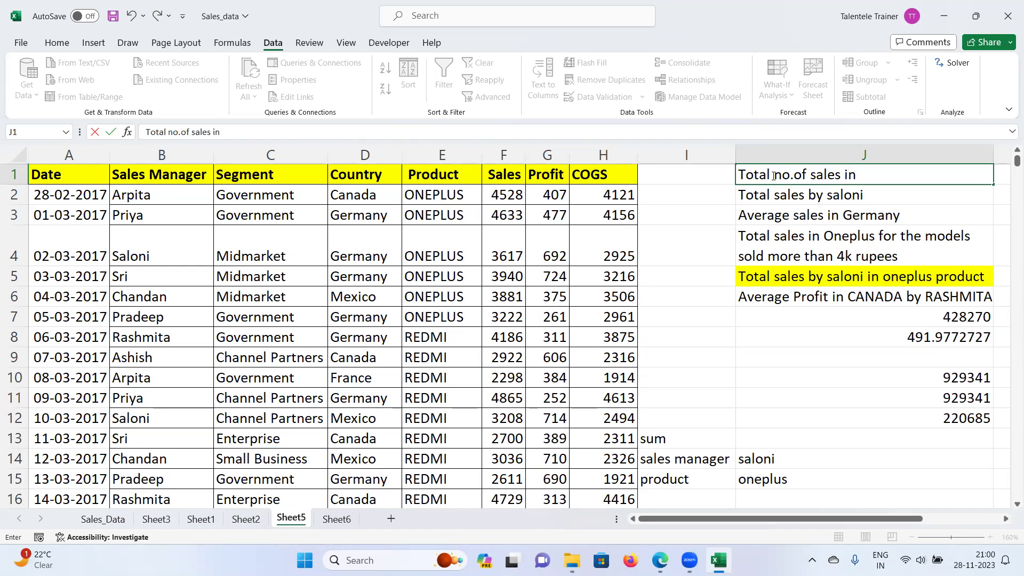
text(June)
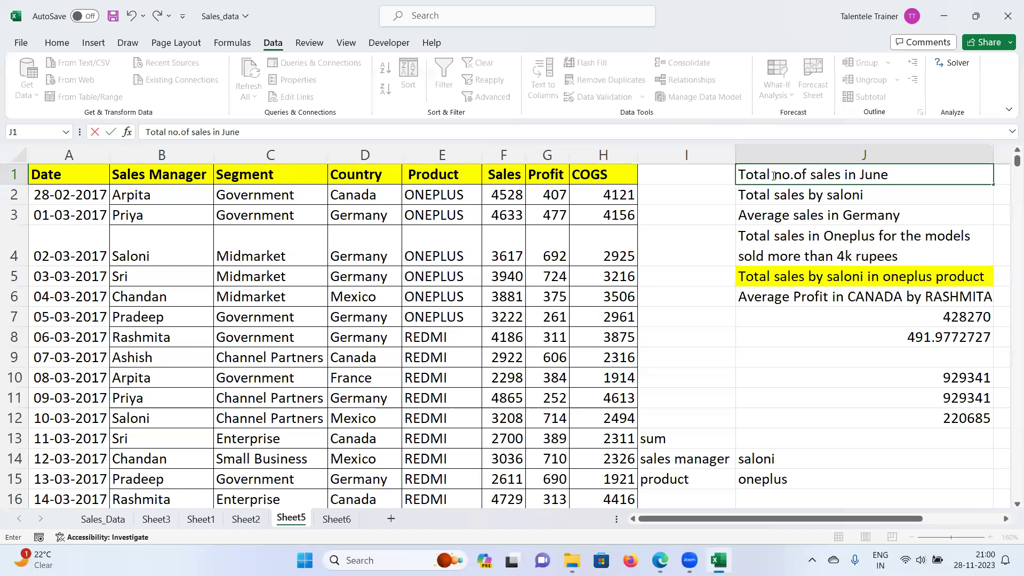
text('2017)
key(Return)
key(Up)
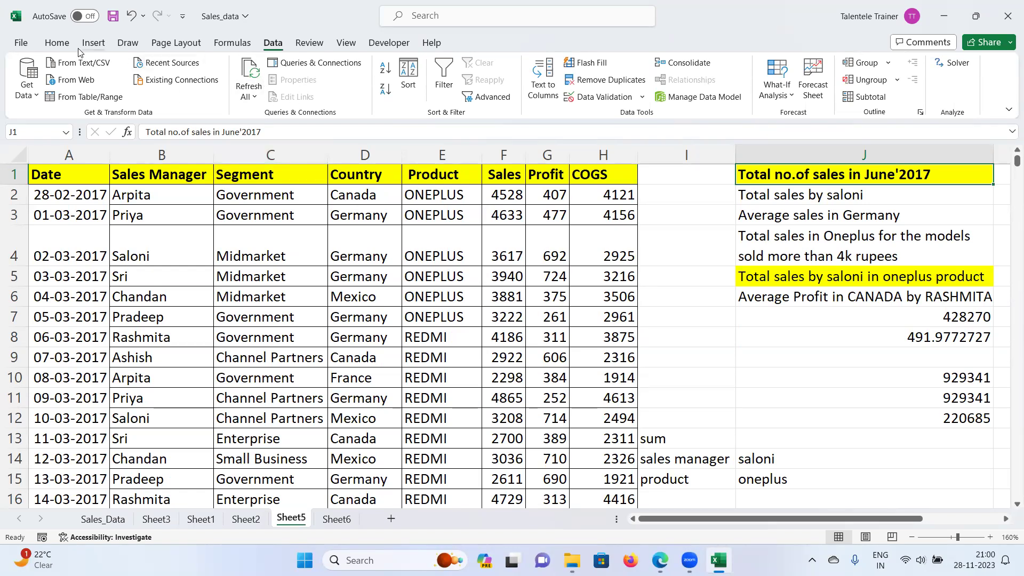
Step: Set J1's fill colour to No Fill, removing the yellow highlight
click(57, 43)
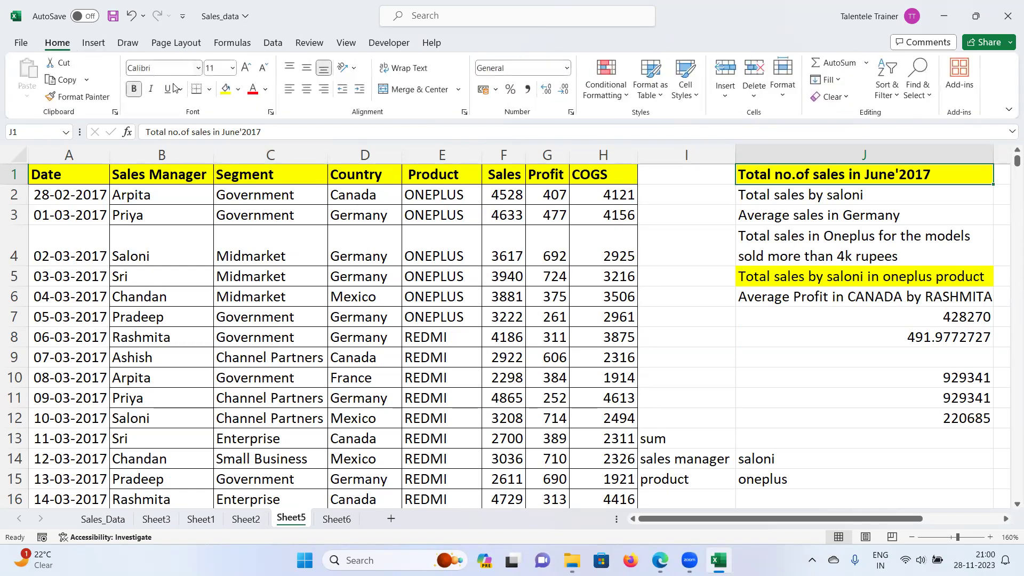
click(238, 90)
click(262, 238)
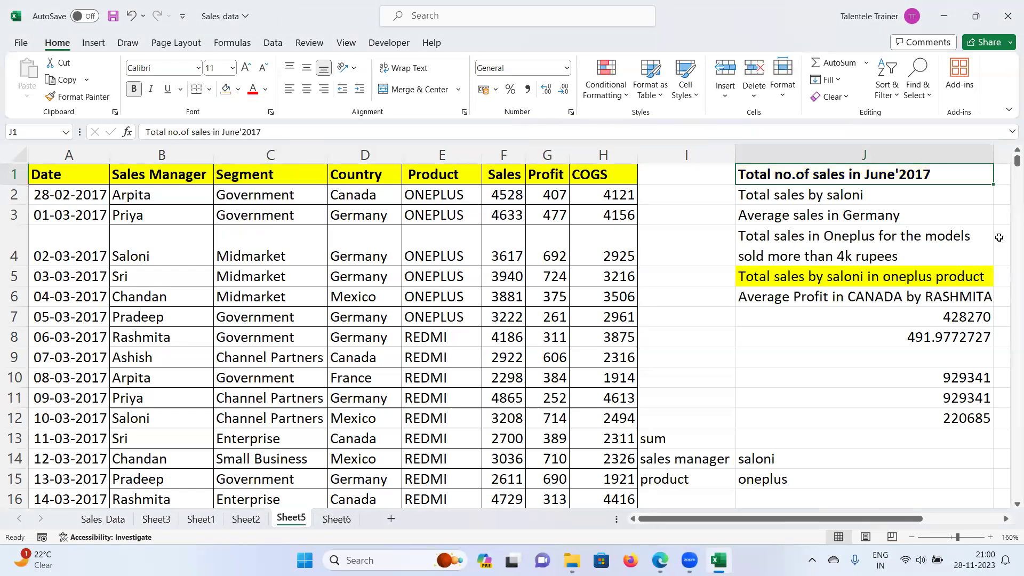
click(979, 198)
key(Up)
key(Right)
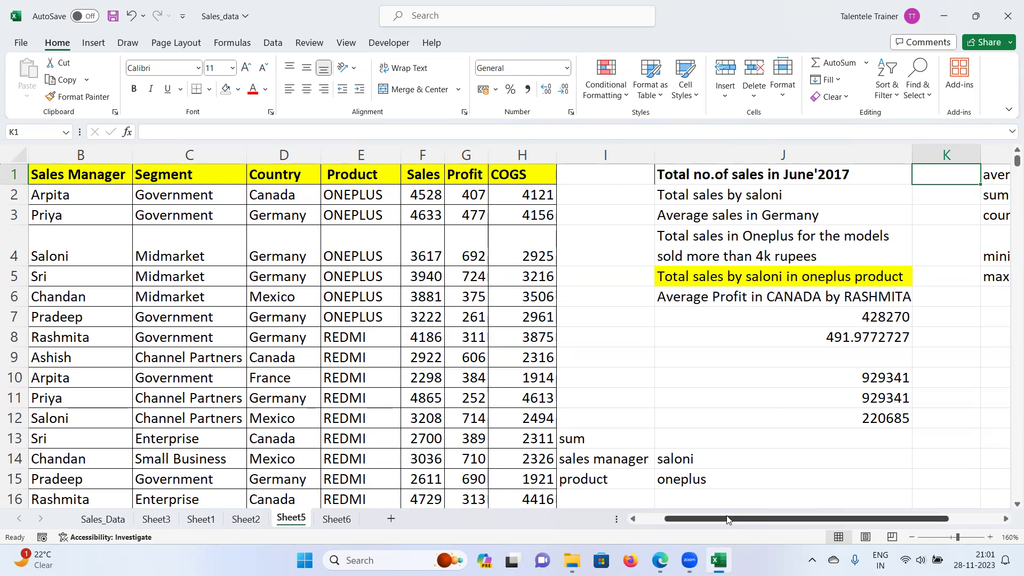
Step: Filter the Date column to June 2017, confirm 30 records, then clear the filter
drag(733, 519, 707, 519)
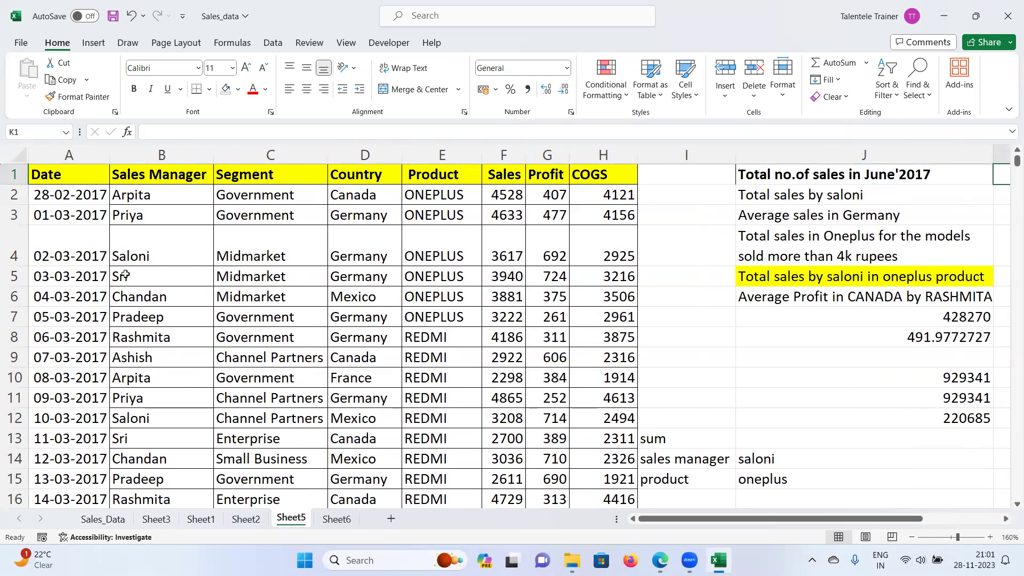
click(73, 174)
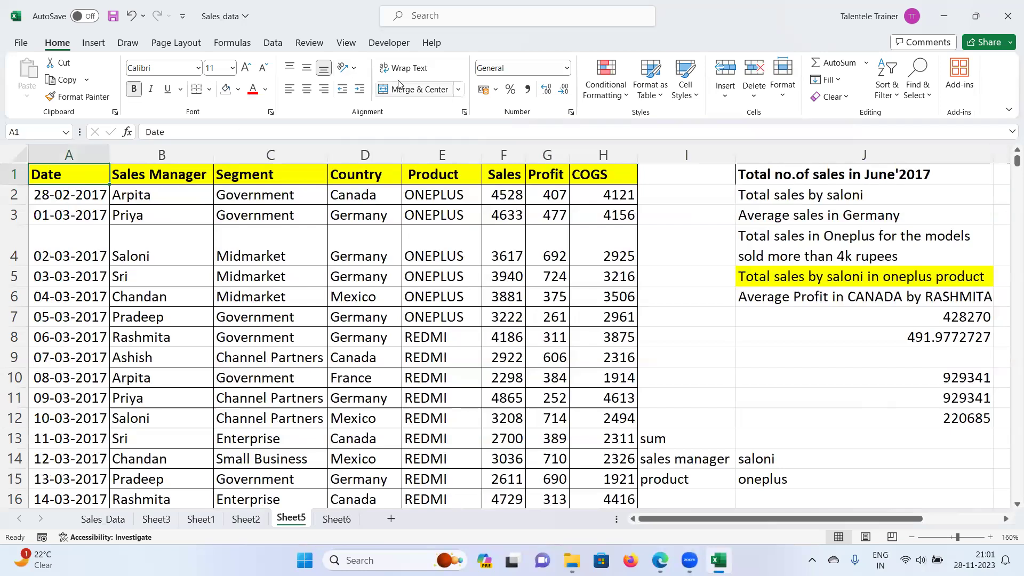
click(273, 42)
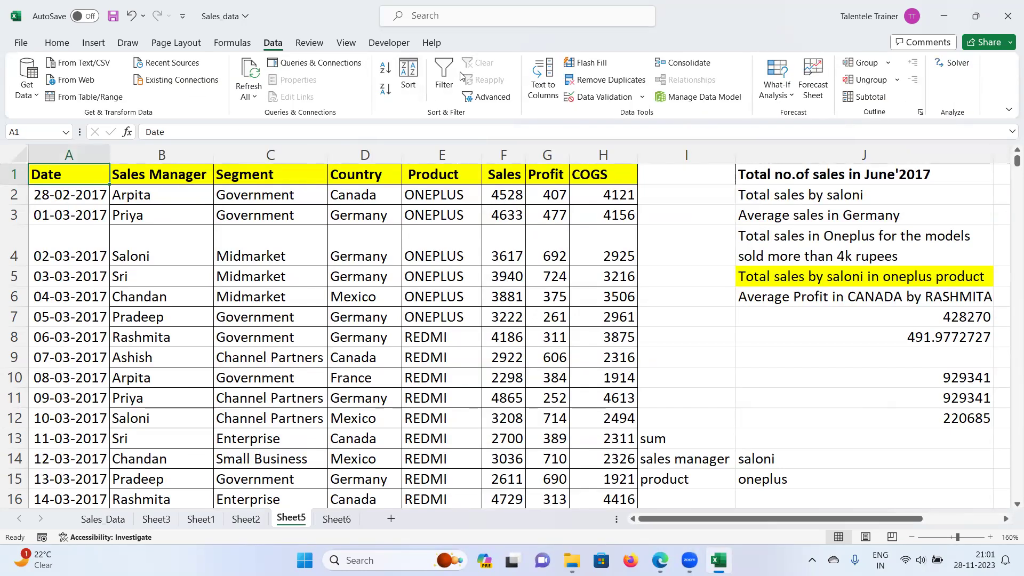
click(444, 80)
click(103, 178)
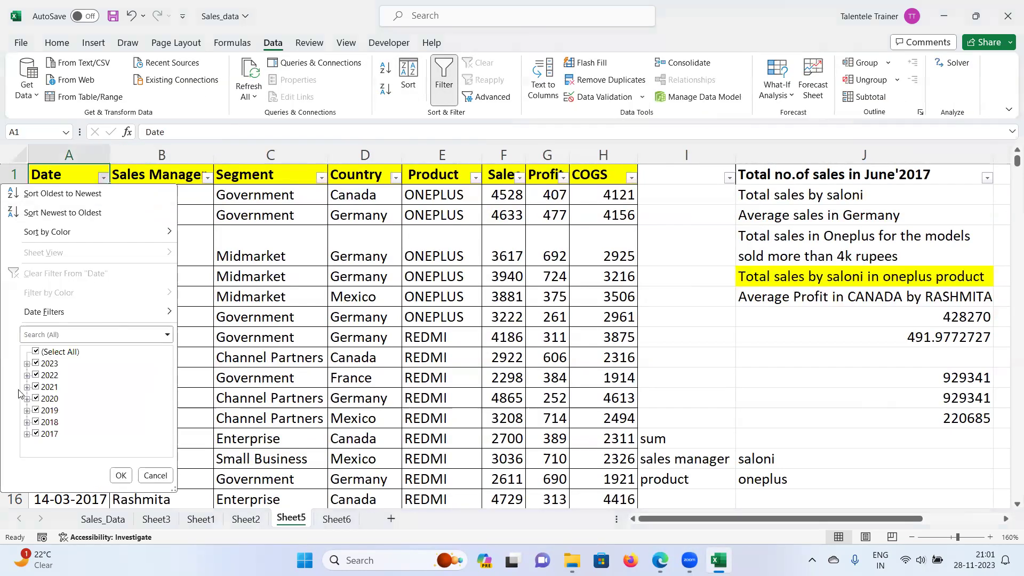
click(35, 352)
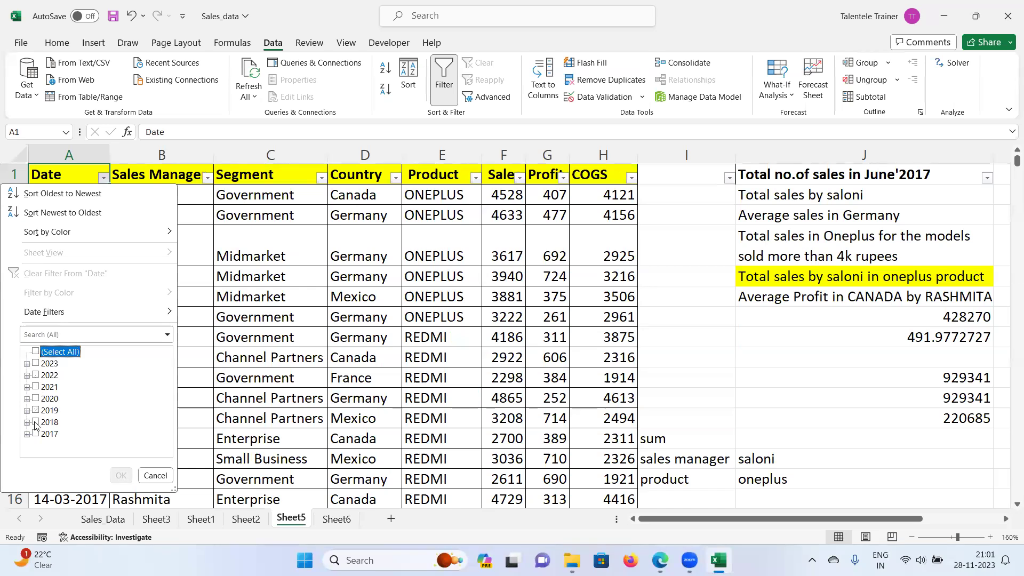
click(26, 434)
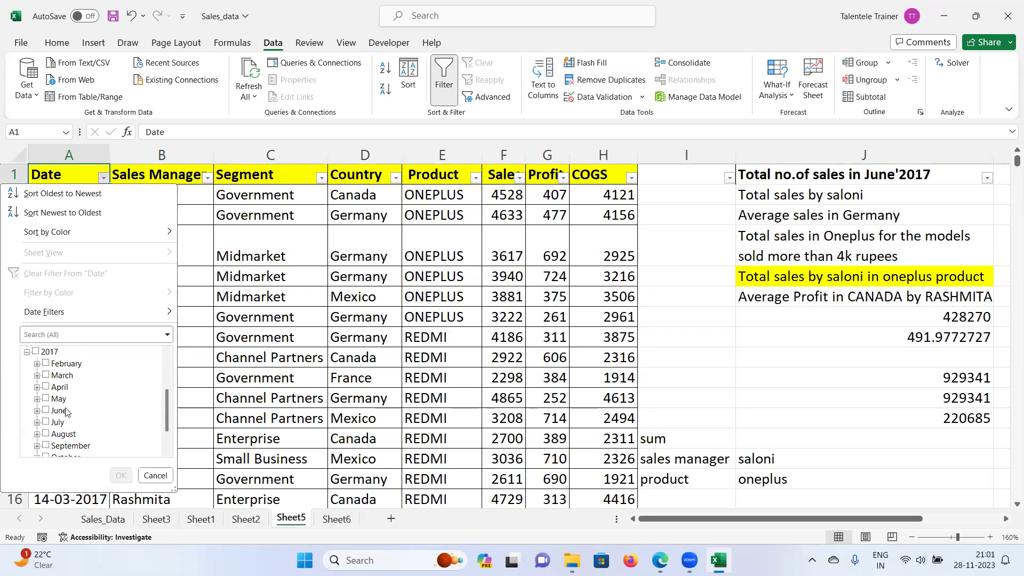
click(45, 410)
click(127, 474)
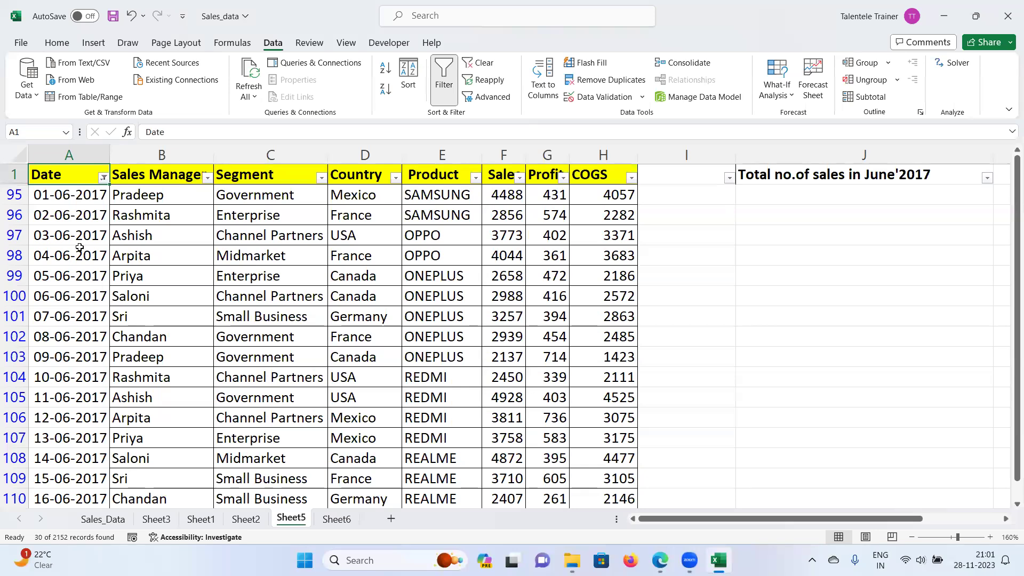
click(76, 166)
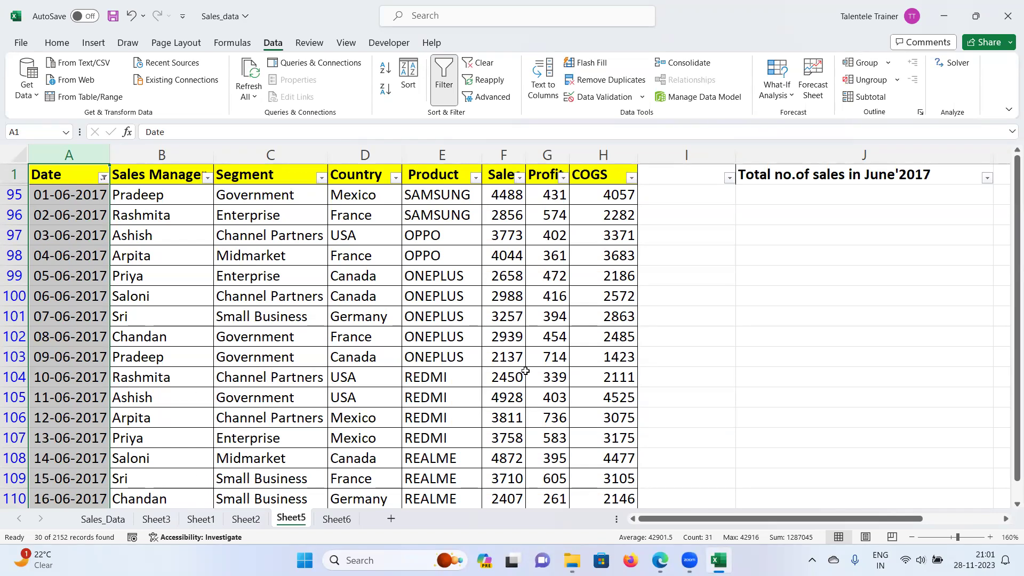
click(444, 80)
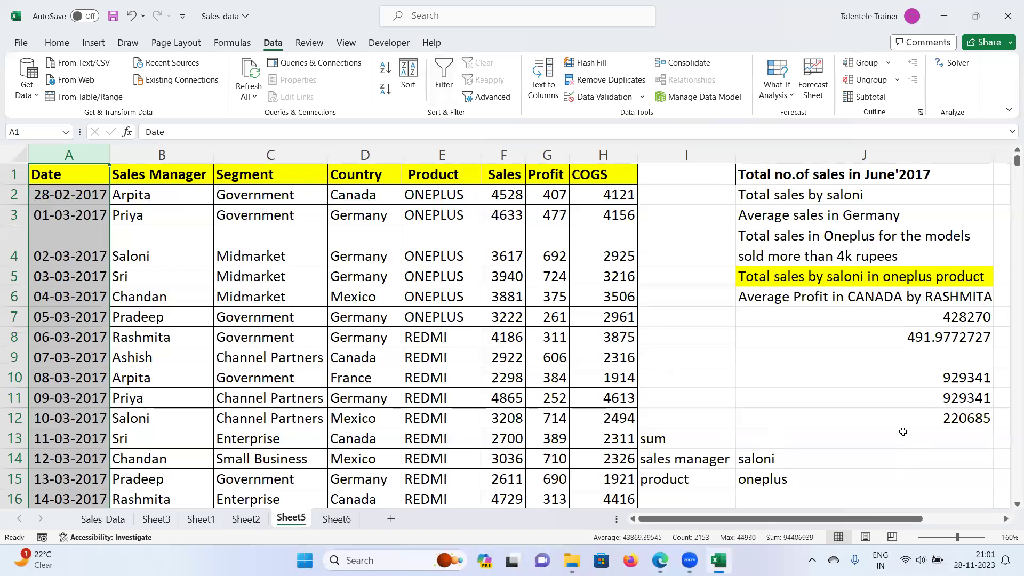
Step: Begin typing =COUNTIFS( in cell J13
click(845, 440)
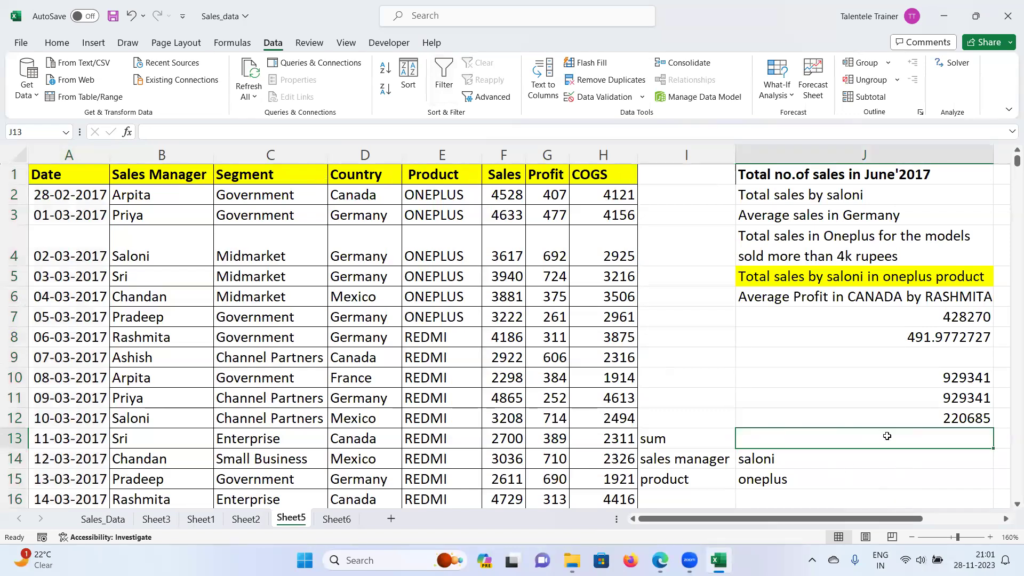
text(=)
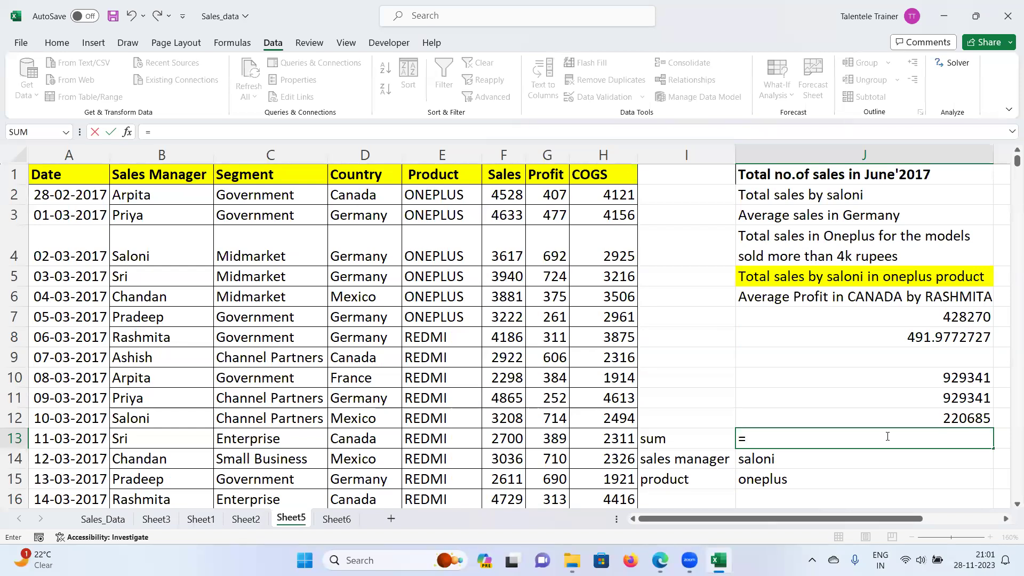
text(COUNTIFS()
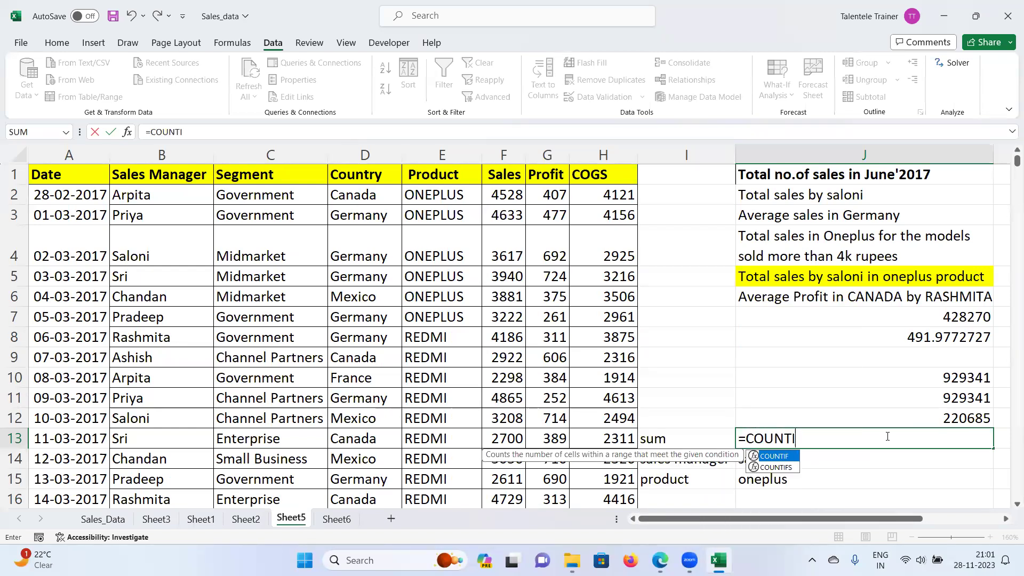
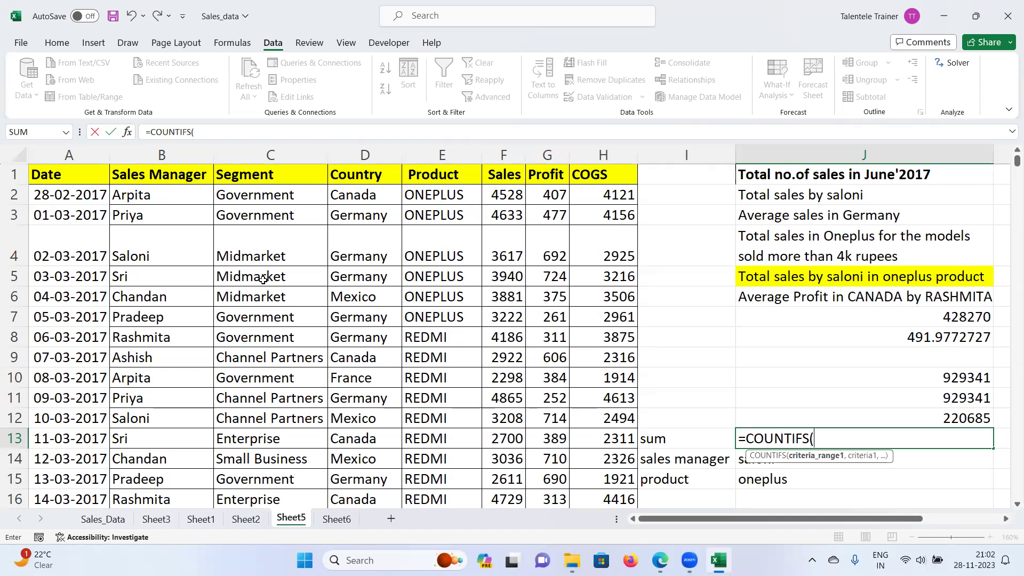
Step: Cancel the unfinished COUNTIFS in J13, then enter trial June 2017 dates JUN-201 and 06-2017 in J24:J25
key(Escape)
scroll(776, 404, down, 4)
click(762, 403)
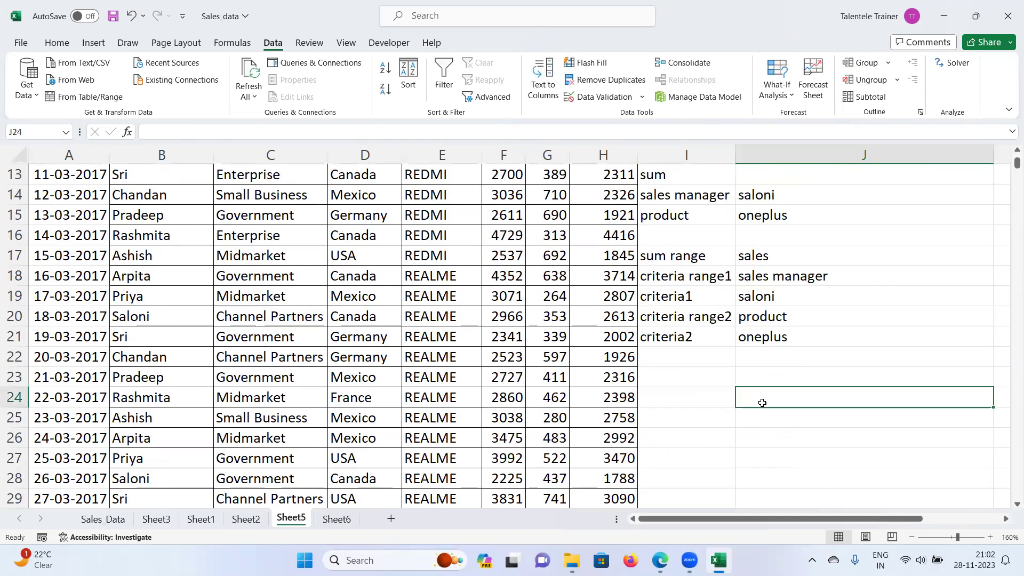
text(JUN-2017)
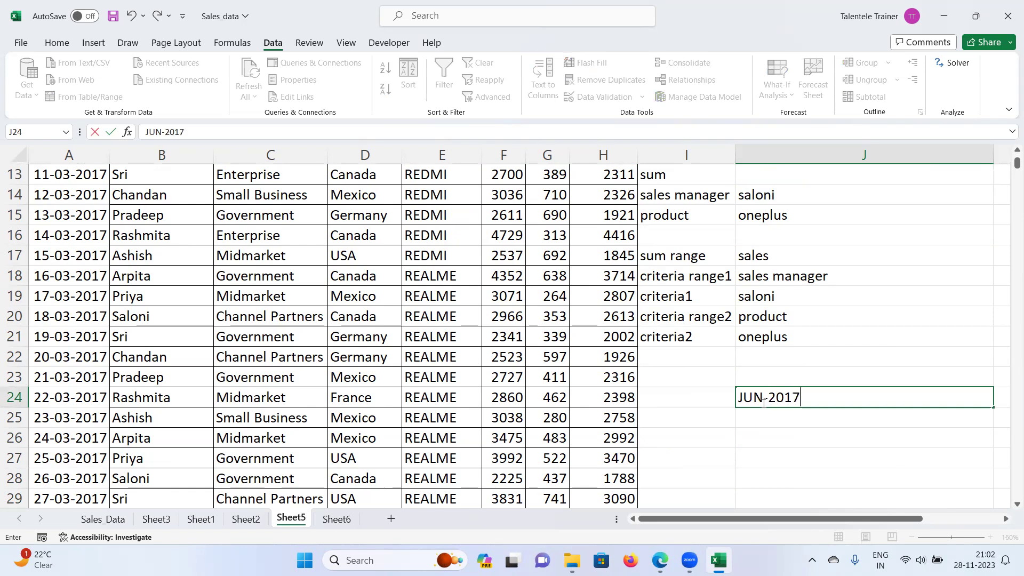
key(Return)
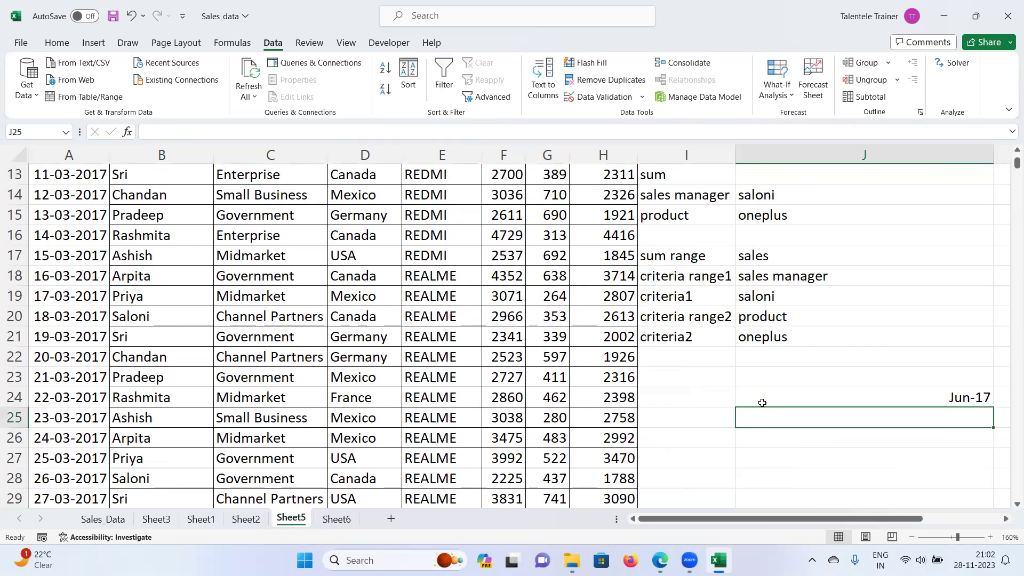
text(06-2017)
key(Return)
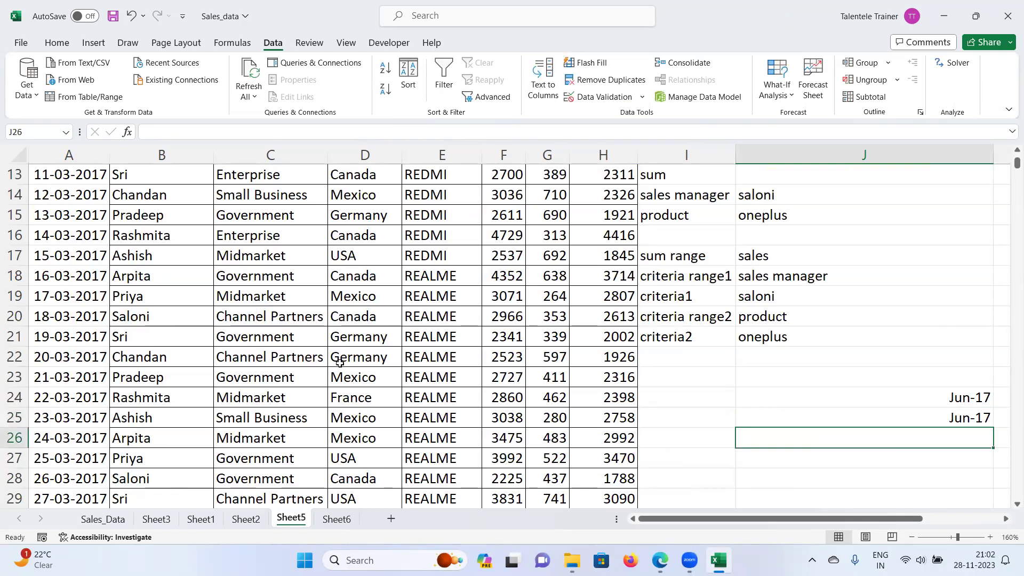
Step: Re-enter J25 as the text '06-2017 and compare the stored values in J24 and J25
scroll(311, 339, up, 4)
scroll(311, 340, down, 5)
click(962, 337)
click(930, 356)
text('06-)
text(2017)
key(Return)
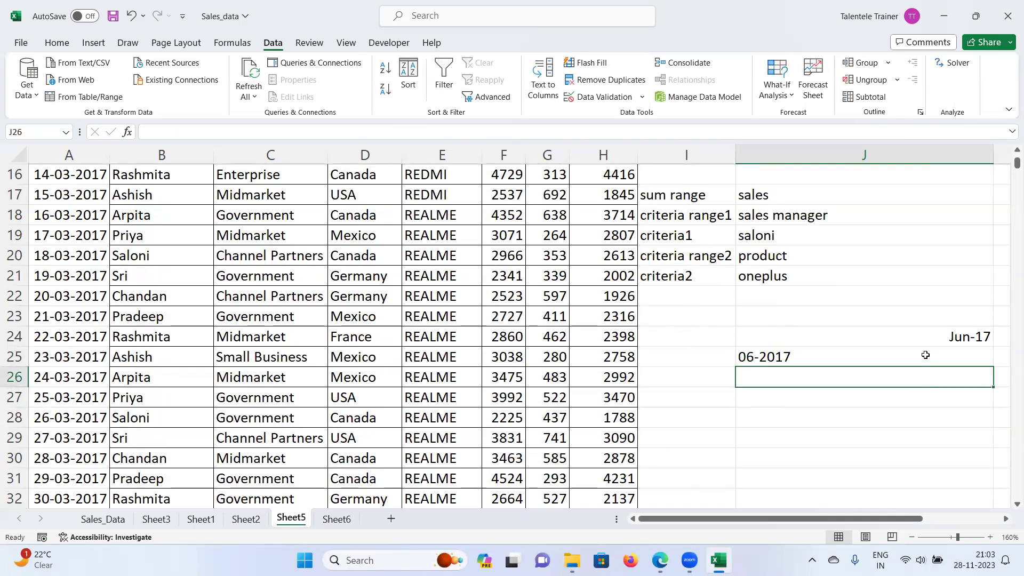
click(823, 363)
click(955, 341)
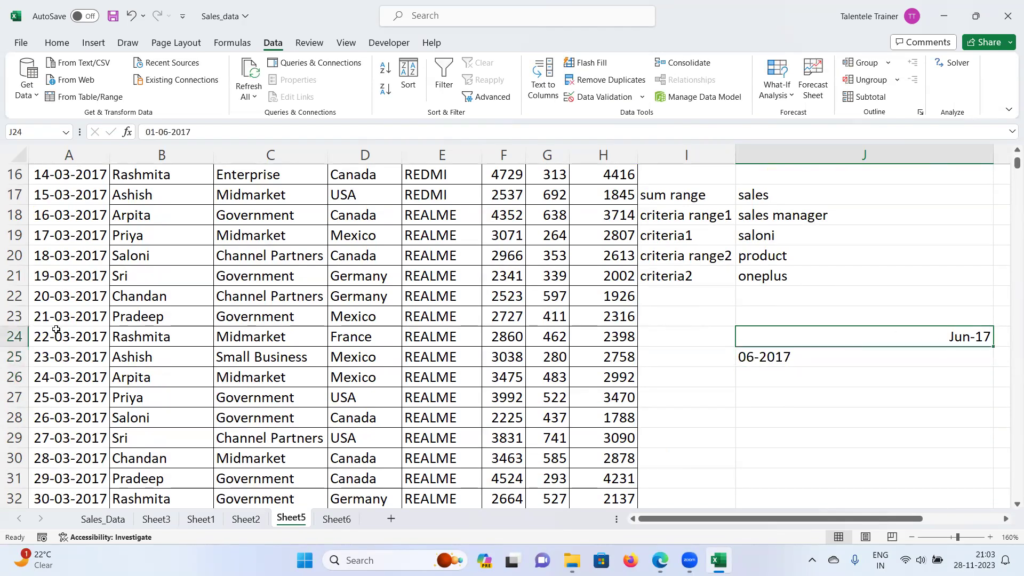
Step: Delete the trial date entries from J24:J25
scroll(56, 329, up, 5)
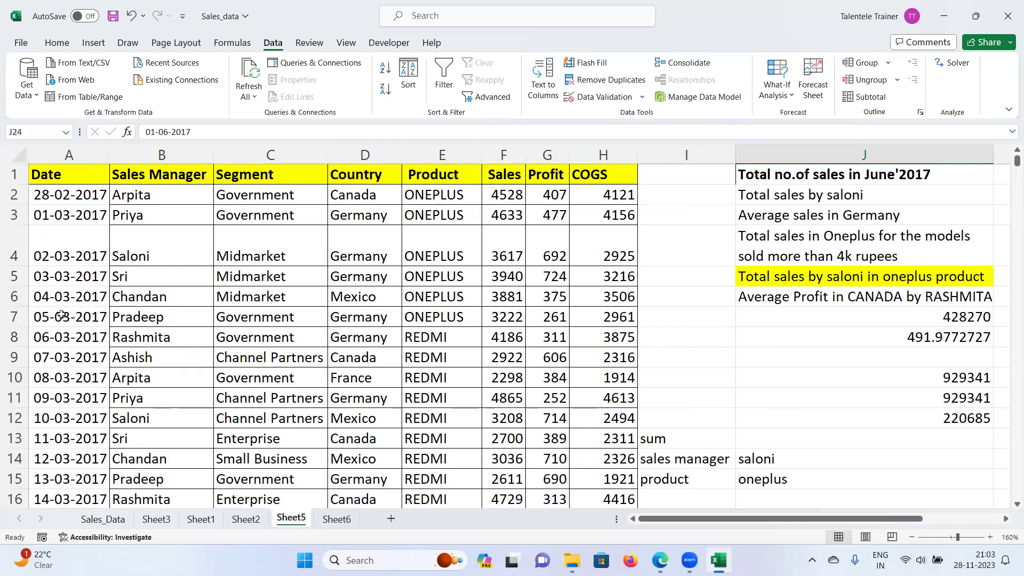
scroll(63, 320, down, 3)
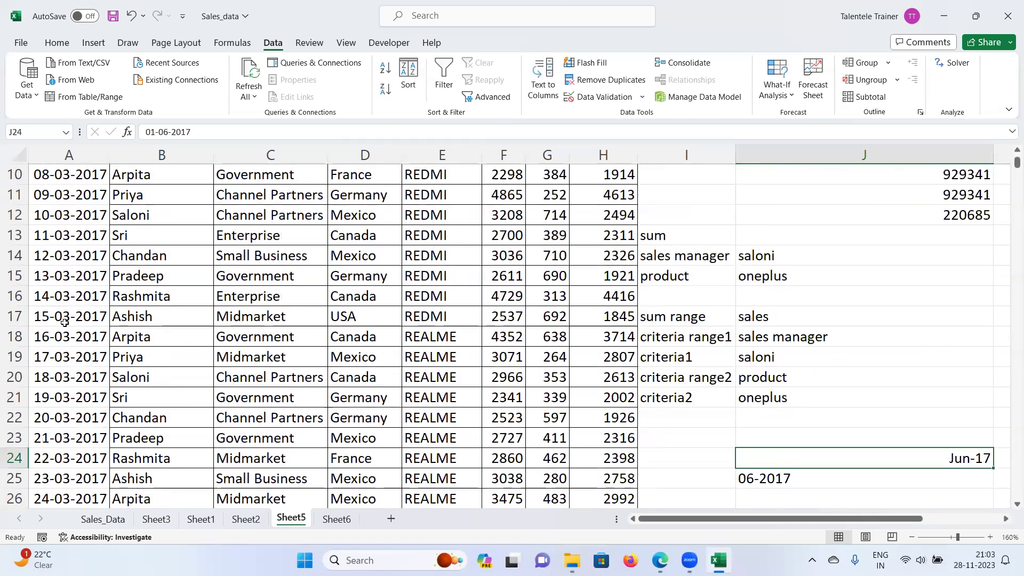
scroll(766, 350, down, 1)
drag(781, 397, 779, 418)
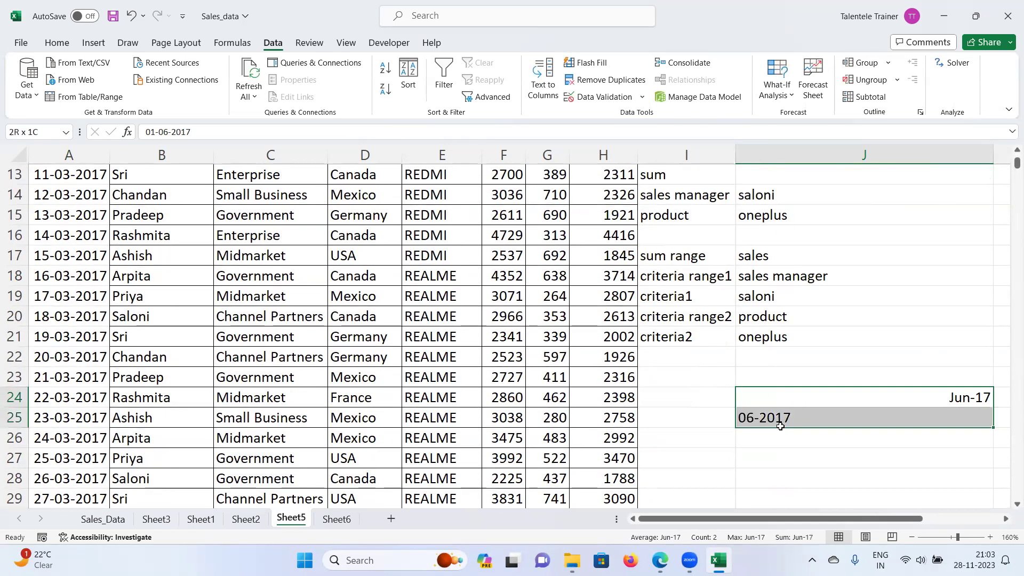
key(Delete)
Step: Store the start date 01-06-2017 in J25 as text using an apostrophe prefix
click(742, 411)
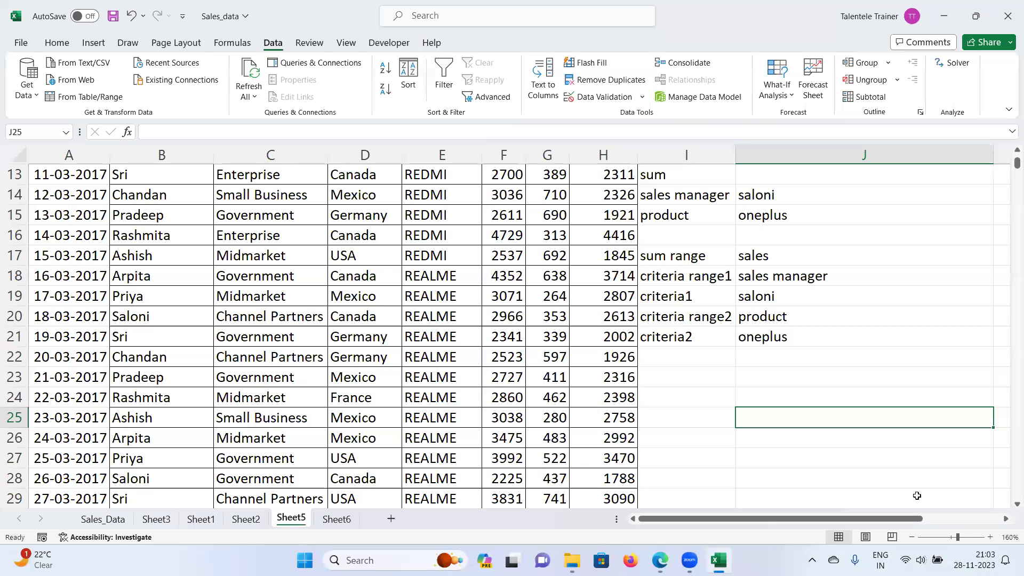
text(01)
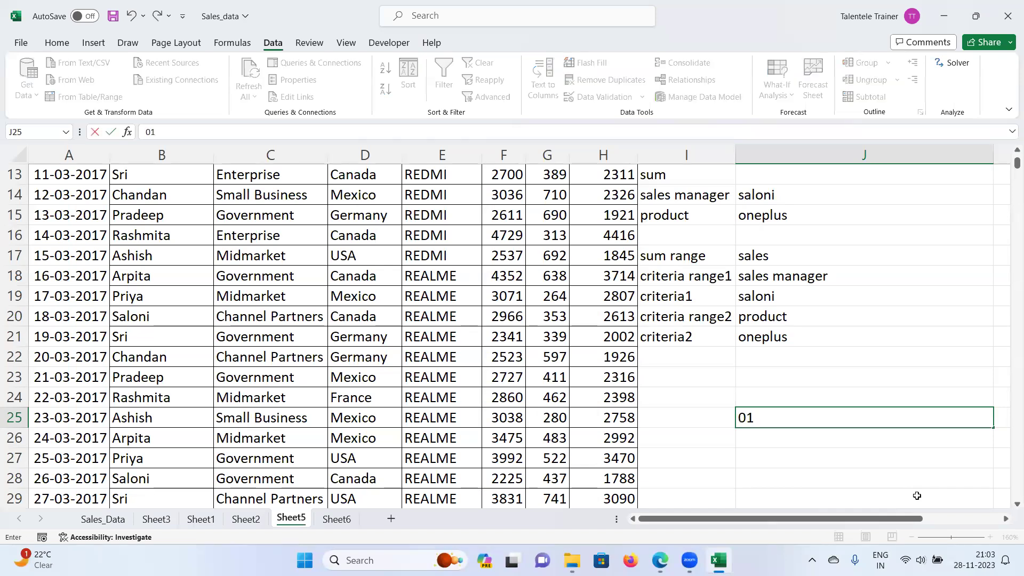
text(-06-2017)
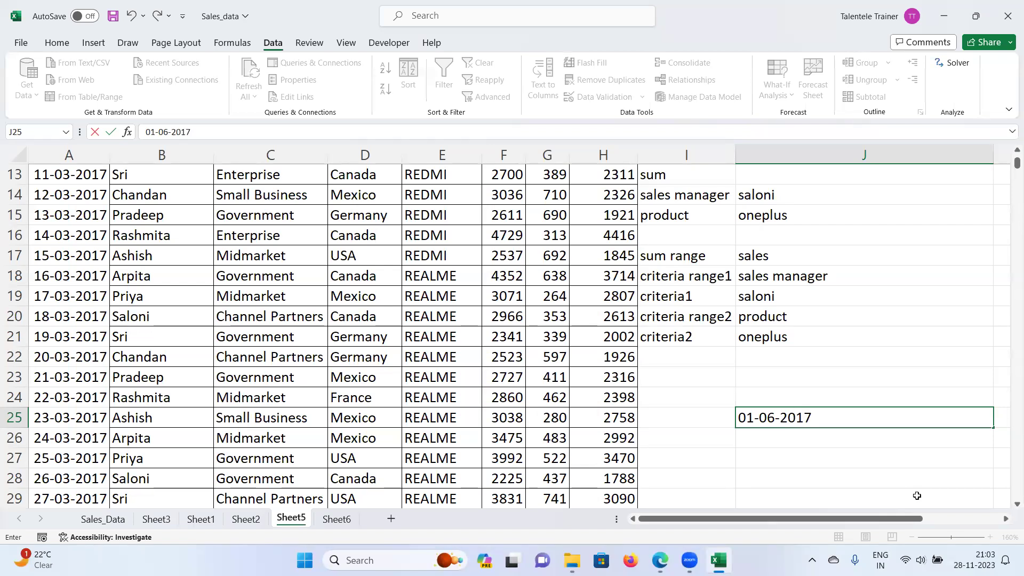
key(Tab)
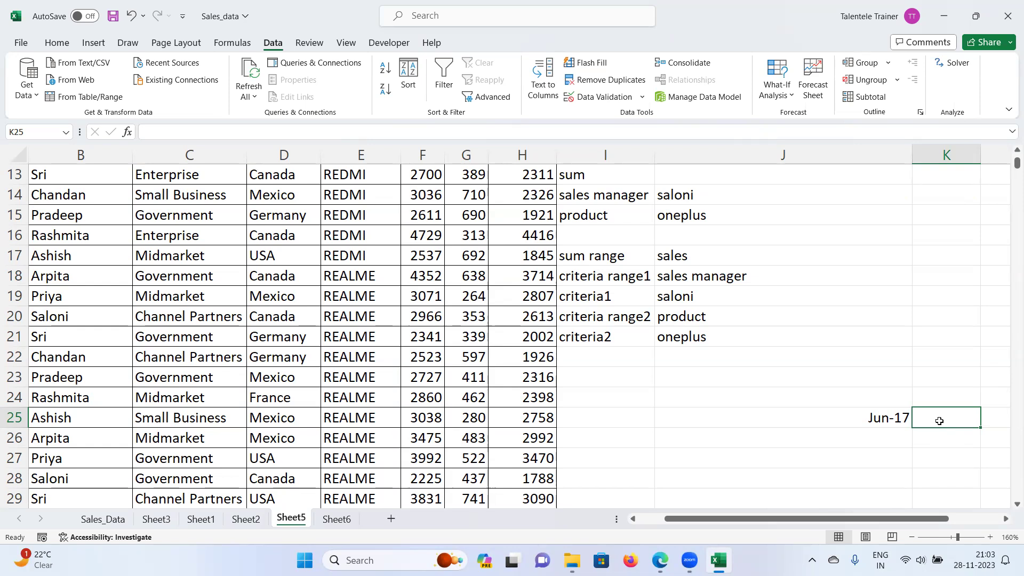
click(831, 424)
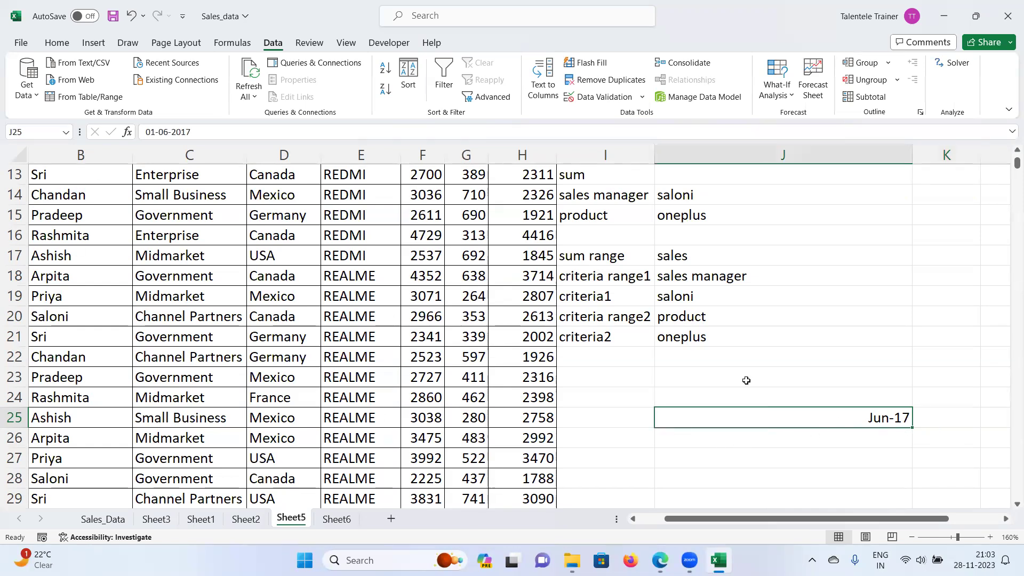
click(148, 133)
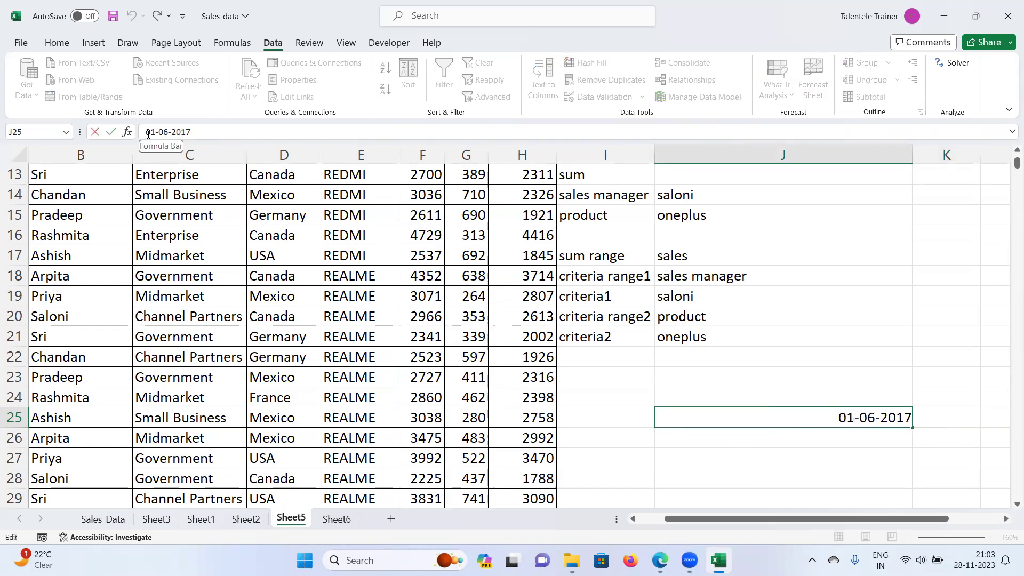
text(')
key(Return)
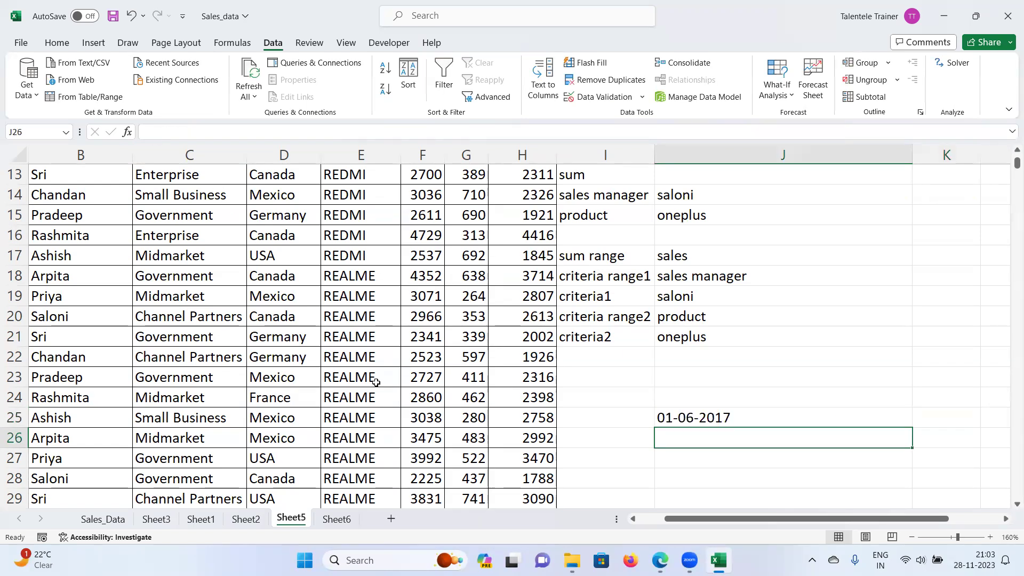
click(659, 419)
double_click(659, 419)
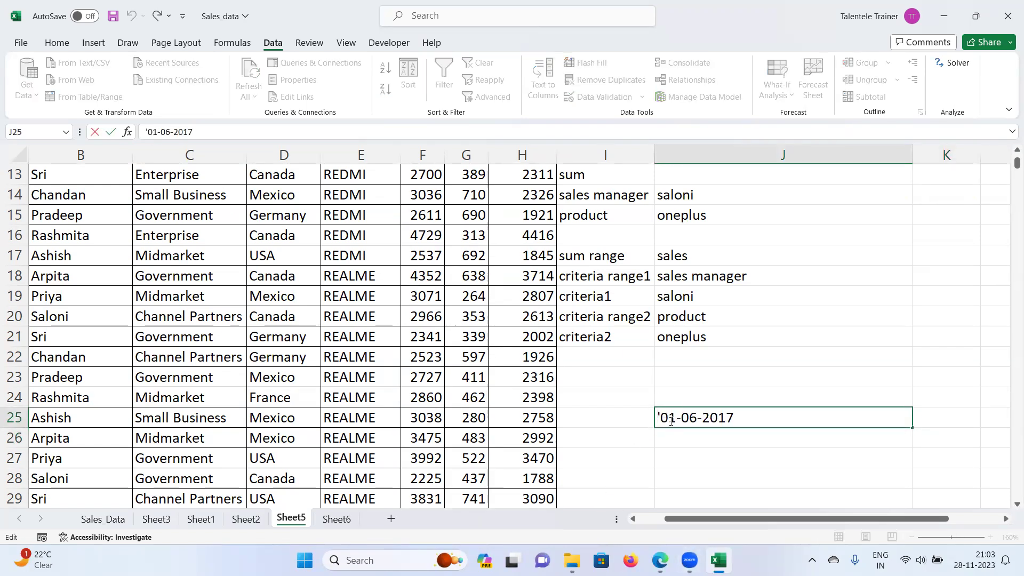
drag(762, 413, 653, 413)
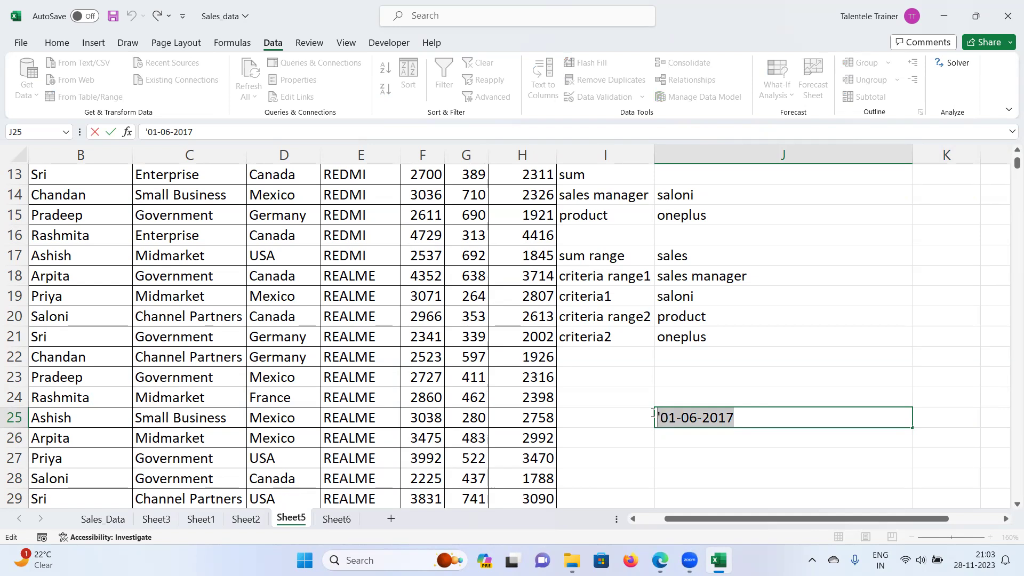
click(663, 418)
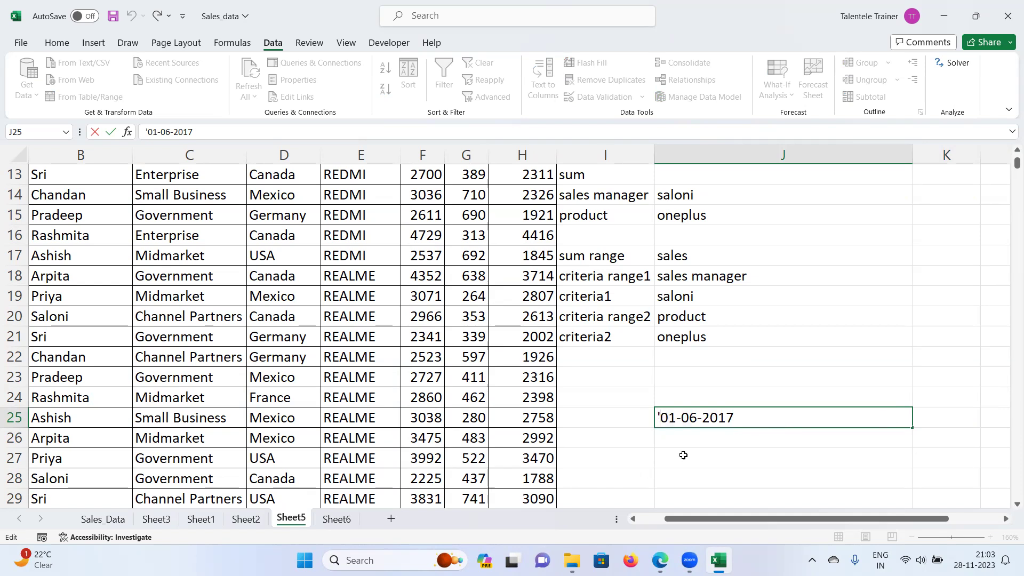
click(665, 444)
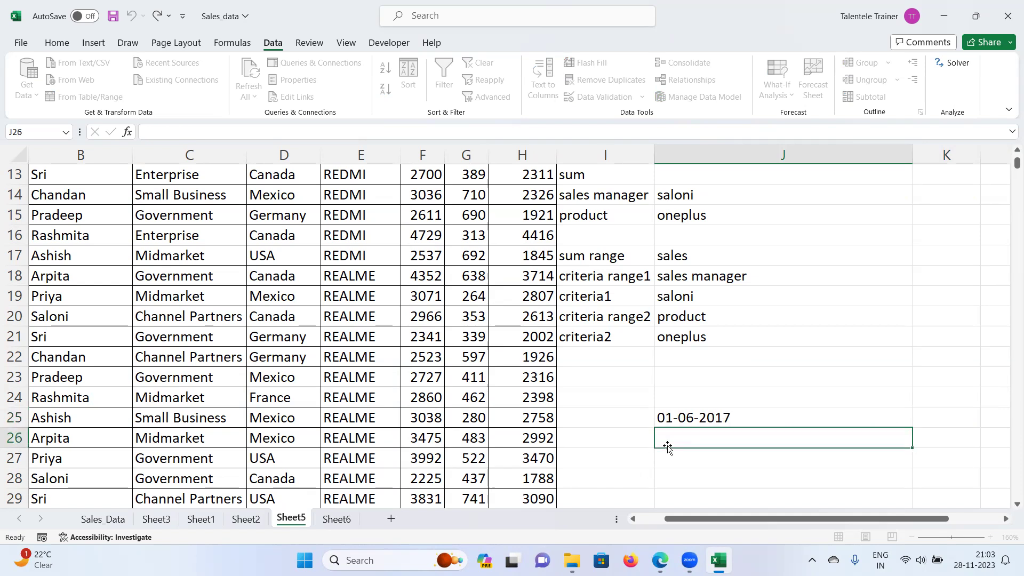
Step: Enter the end date '30-06-2017 as text in J26, then select J25:J26
double_click(669, 441)
text(30-06-)
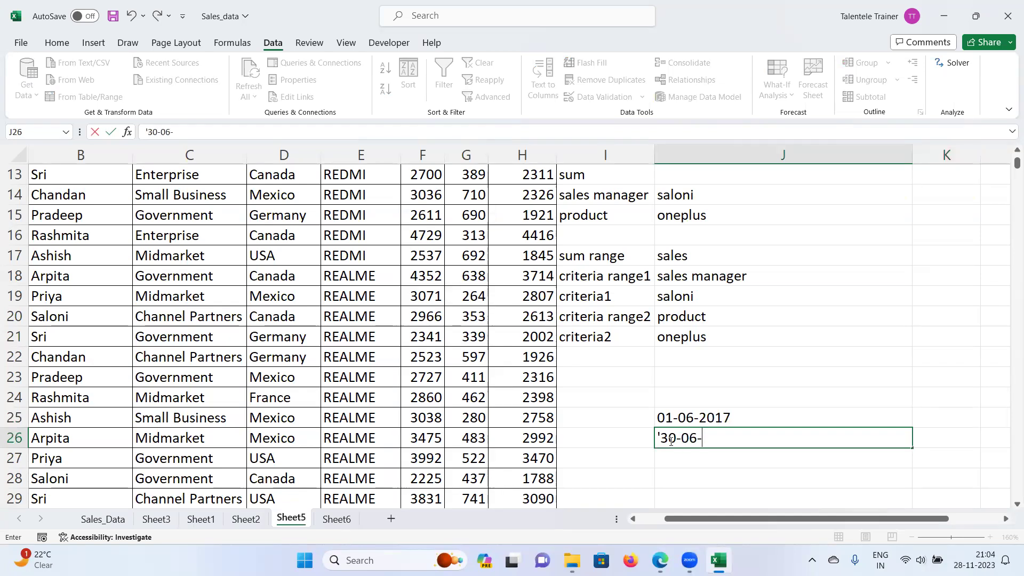
text(20176)
key(BackSpace)
key(Return)
drag(682, 420, 680, 440)
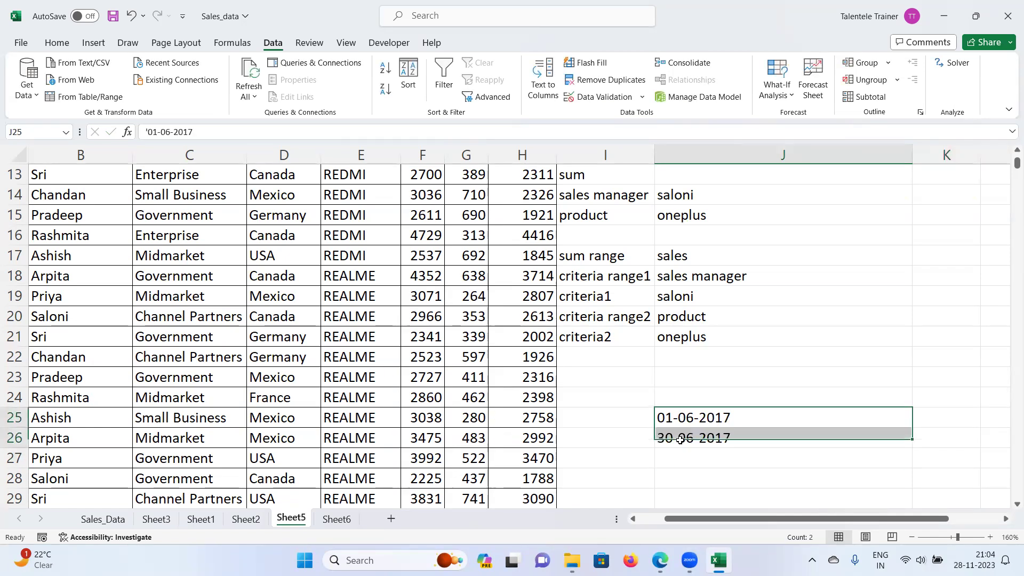
Step: Put >= in I25 and <= in I26 and right-align both operator labels
click(644, 418)
text(>=)
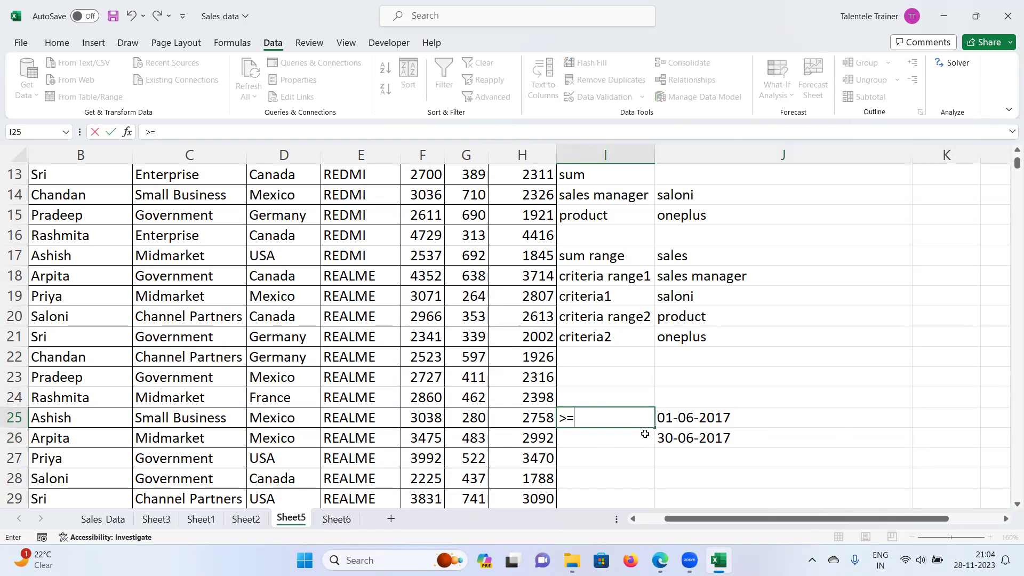
click(628, 442)
text(<)
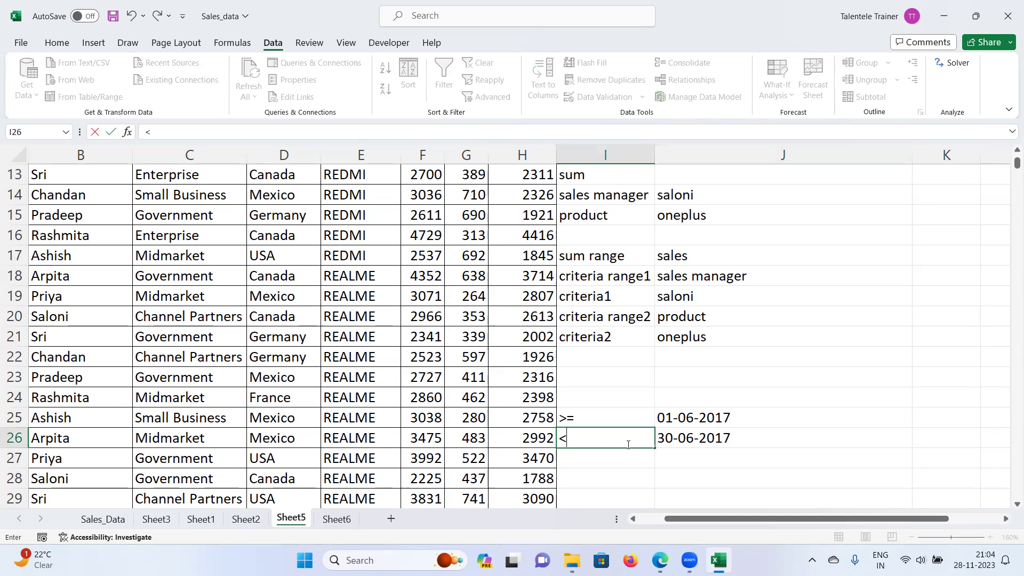
text(=)
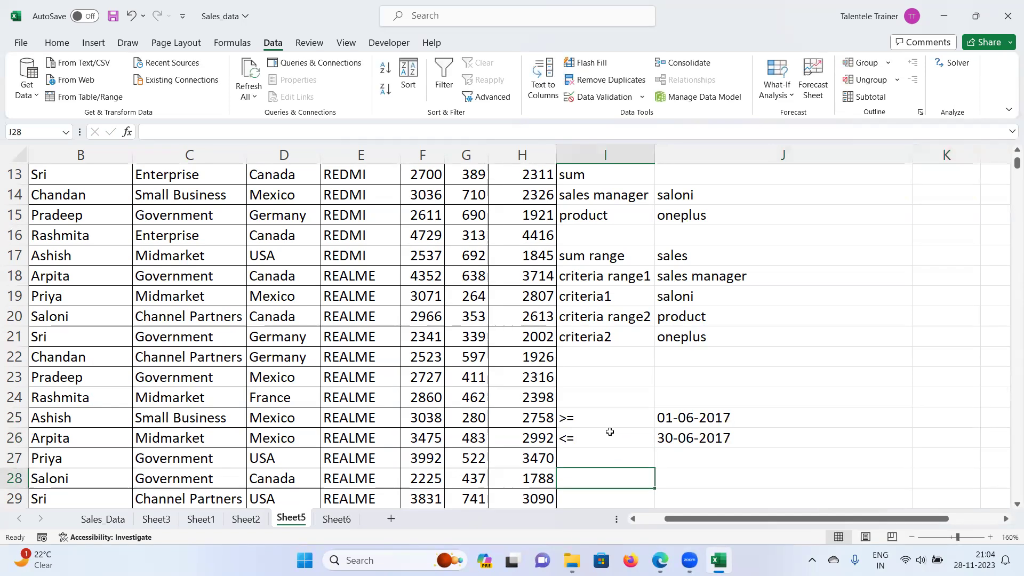
drag(610, 425, 610, 439)
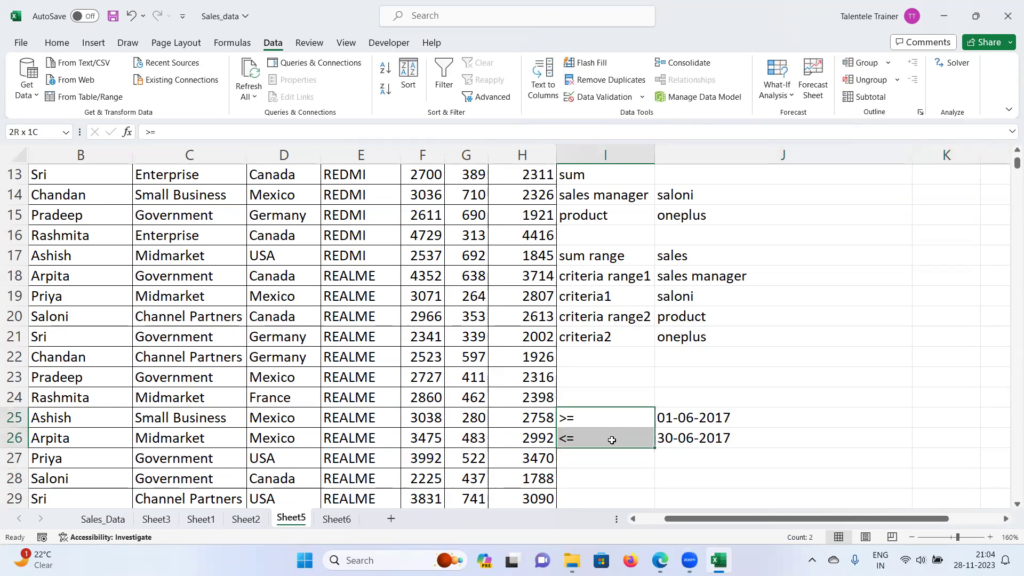
click(93, 42)
click(56, 43)
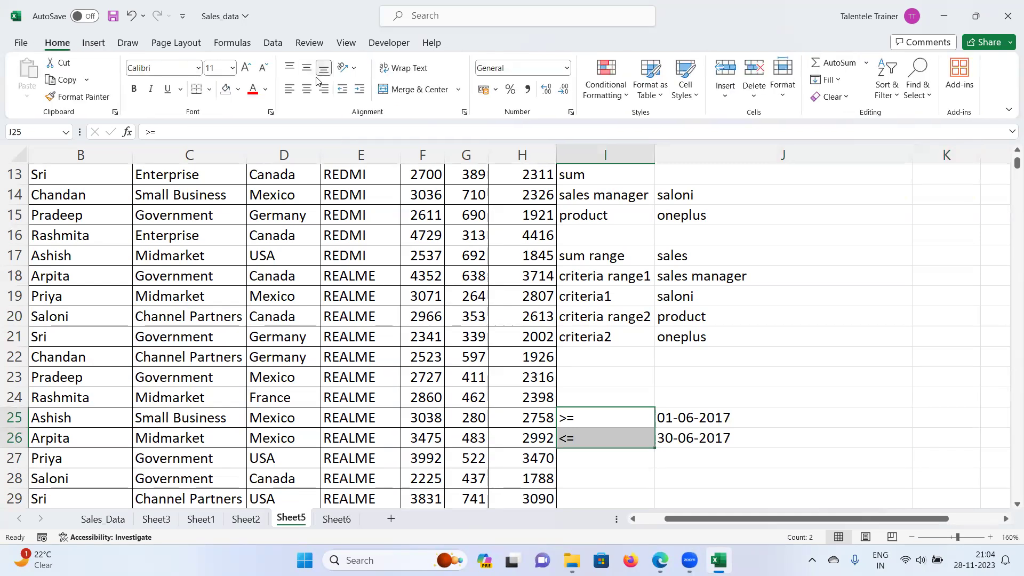
click(325, 90)
click(767, 456)
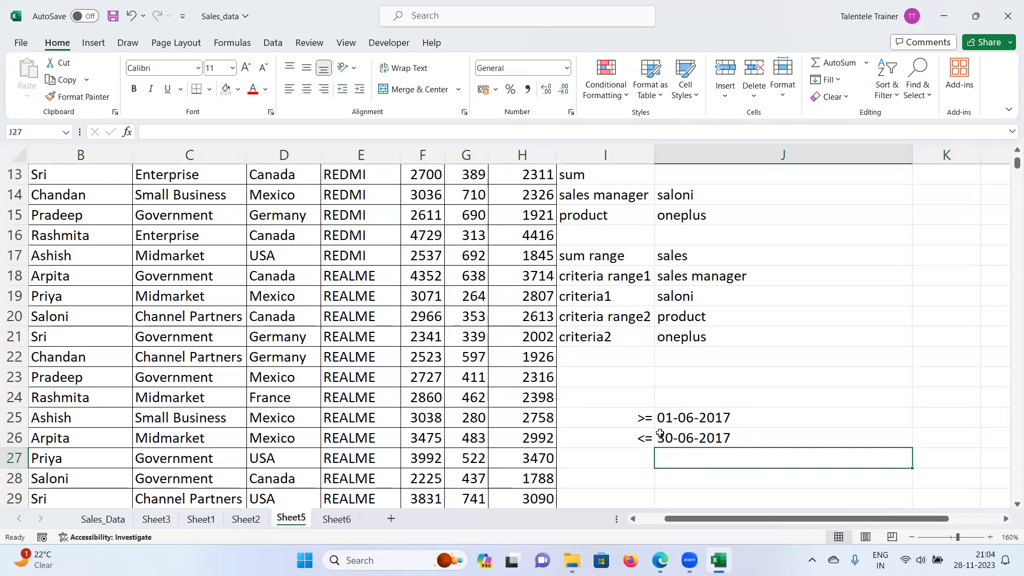
drag(635, 422, 683, 440)
Step: Delete the helper labels and dates in I25:J26 and select J9
key(Delete)
scroll(740, 437, up, 4)
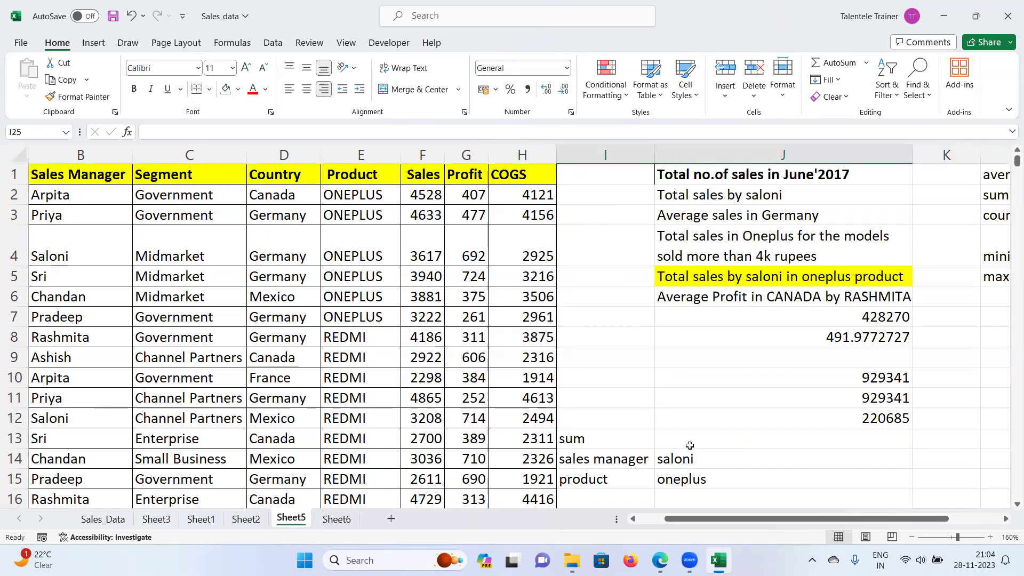
click(739, 438)
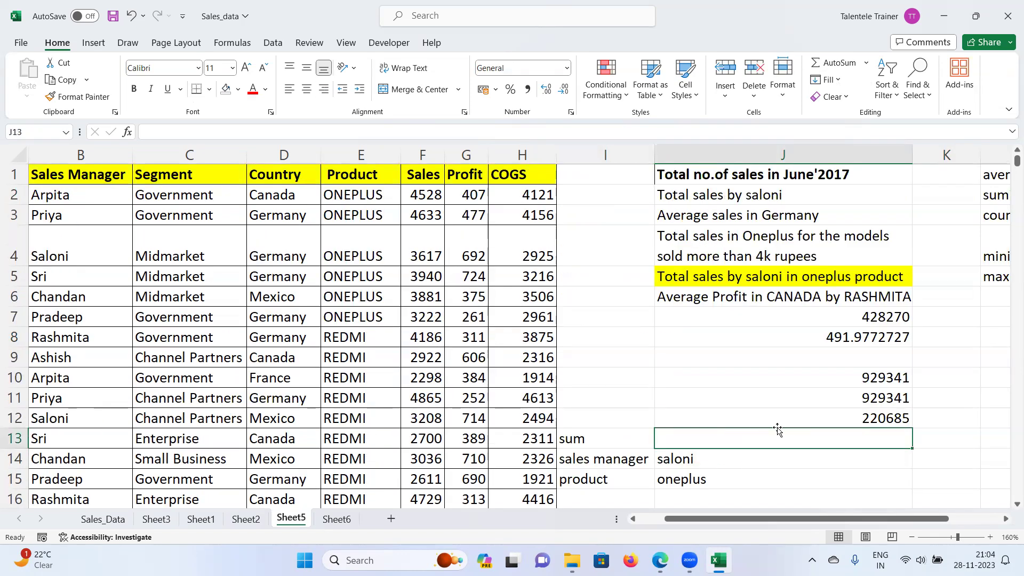
click(786, 357)
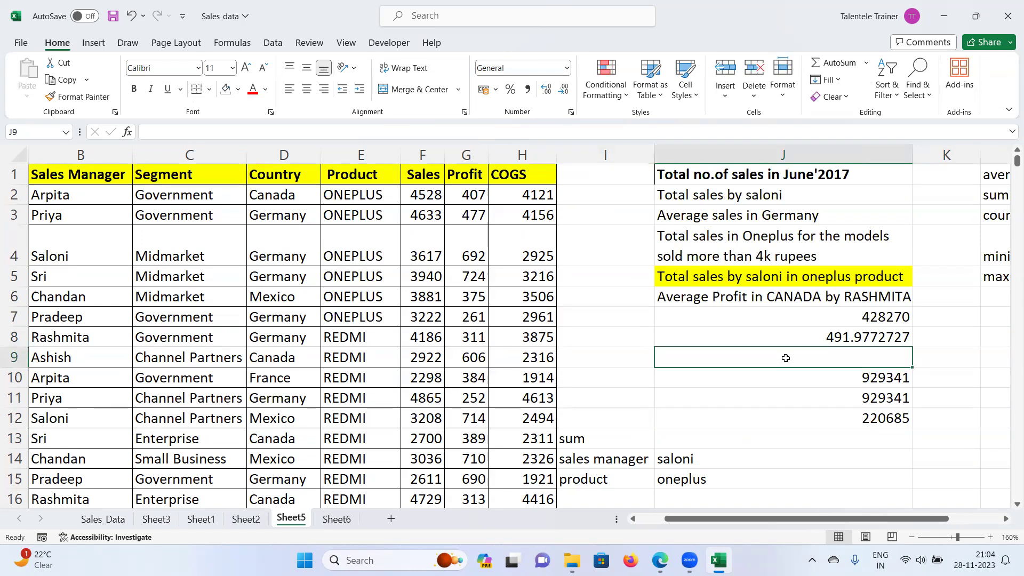
Step: Start a COUNTIFS in J9 with range A2:A2153 and criterion ">=01-06-2017"
text(=)
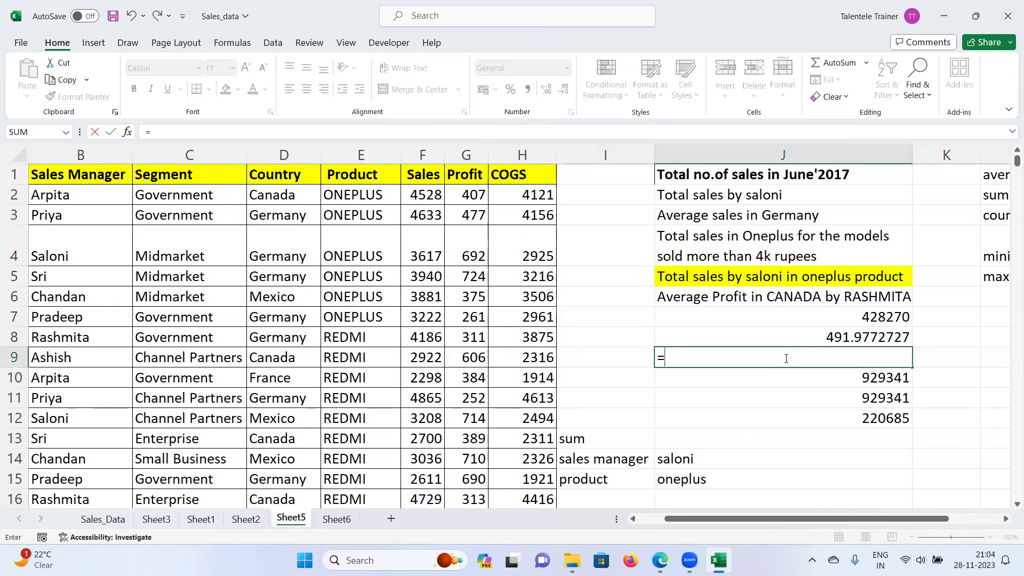
text(count)
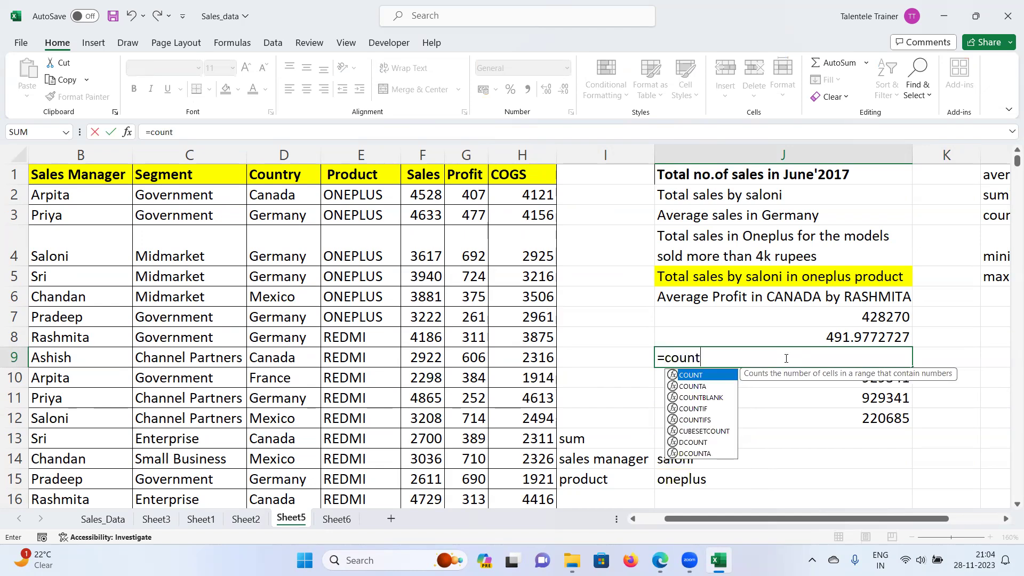
text(ifs)
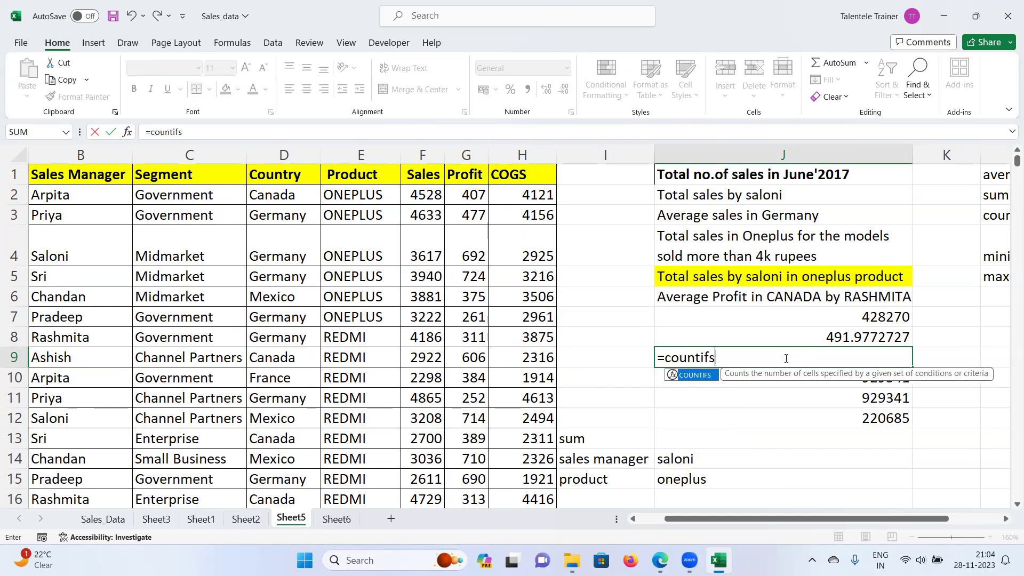
key(Tab)
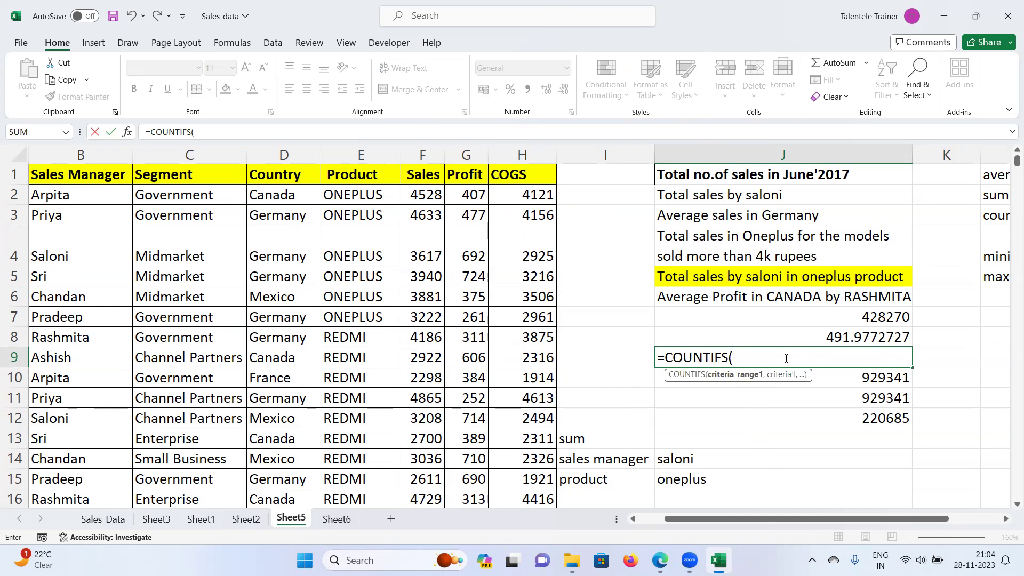
scroll(704, 525, left, 2)
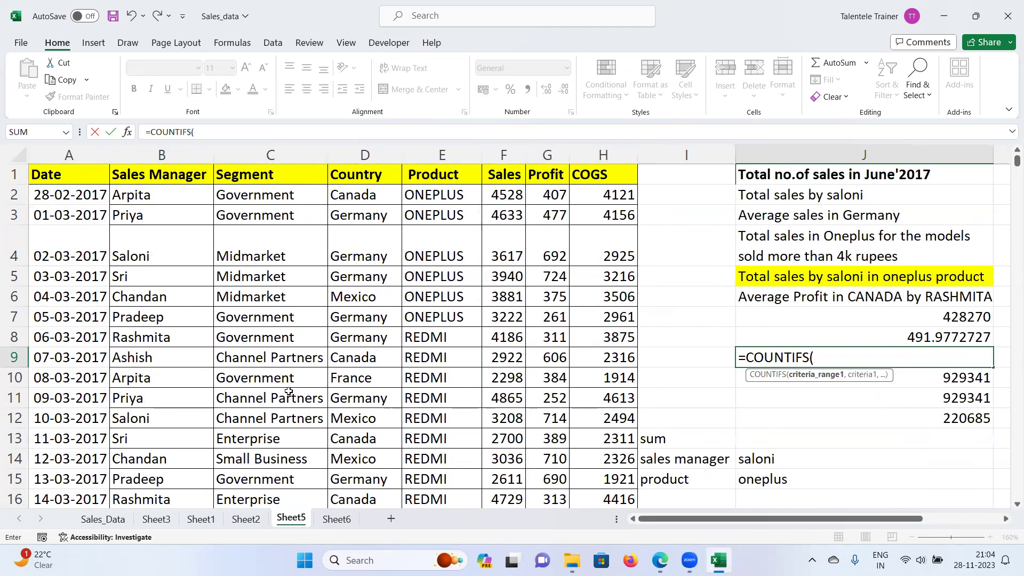
click(106, 202)
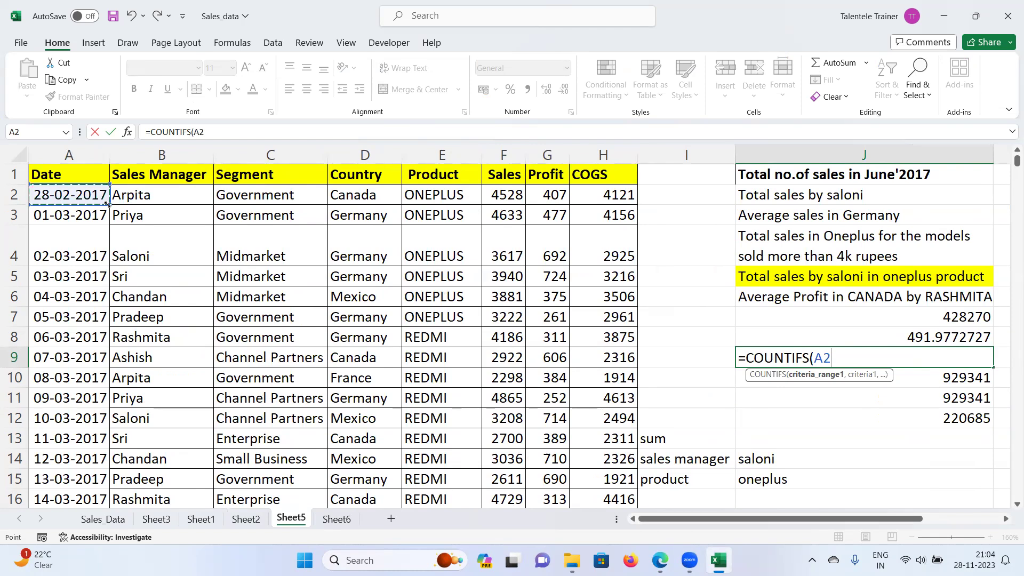
key(ctrl+shift+Down)
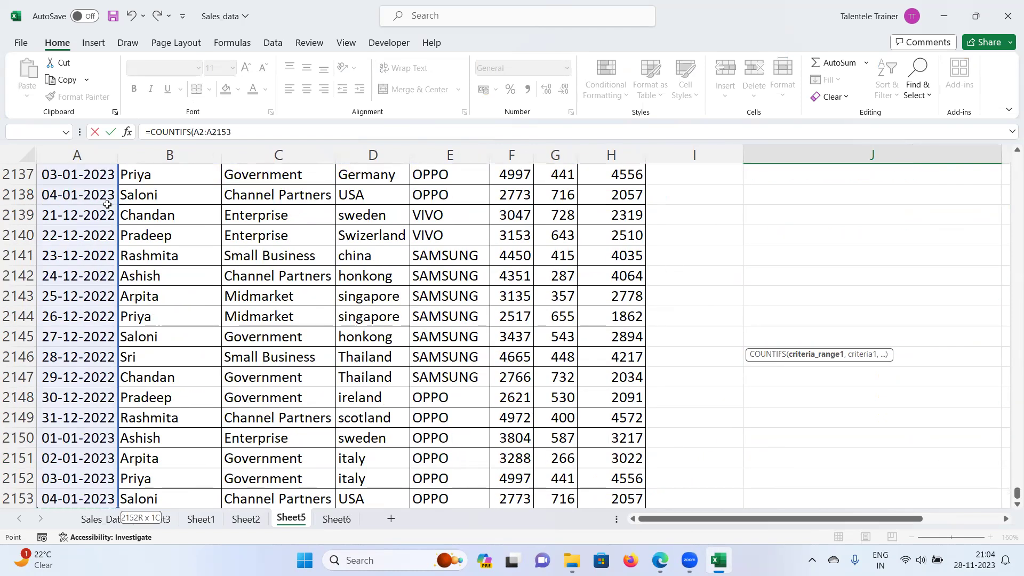
key(ctrl+BackSpace)
text(,)
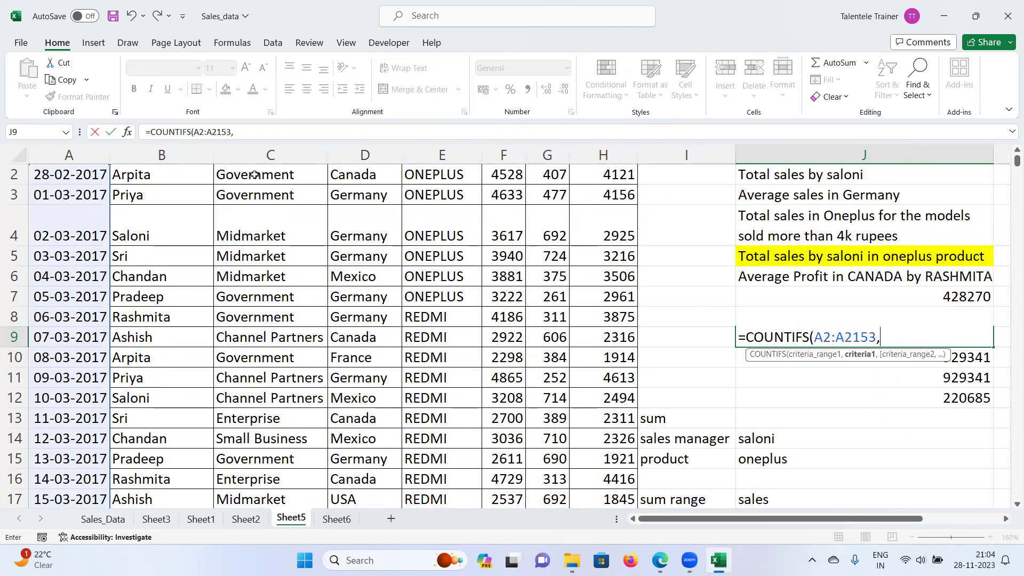
text(">=)
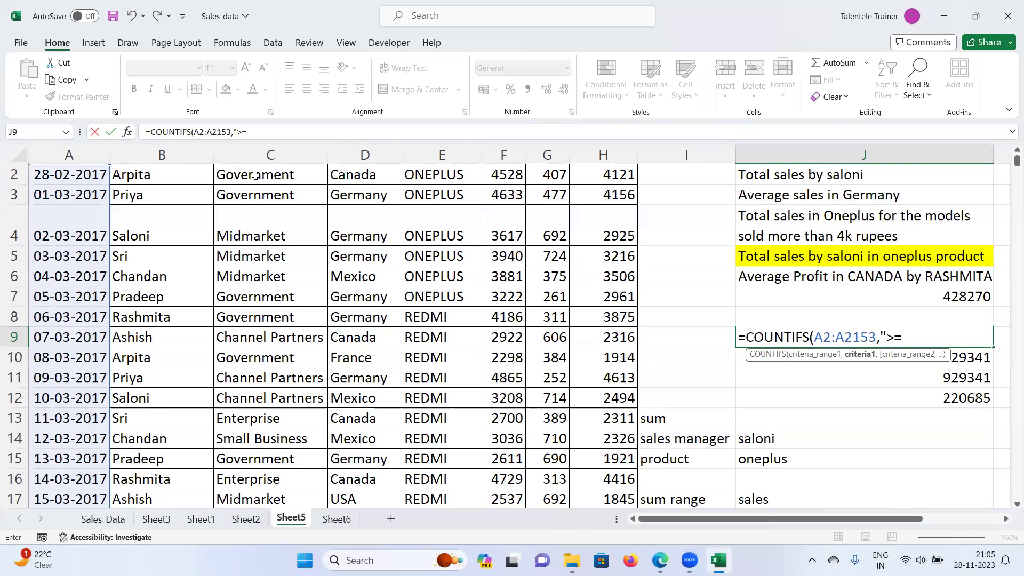
text(01)
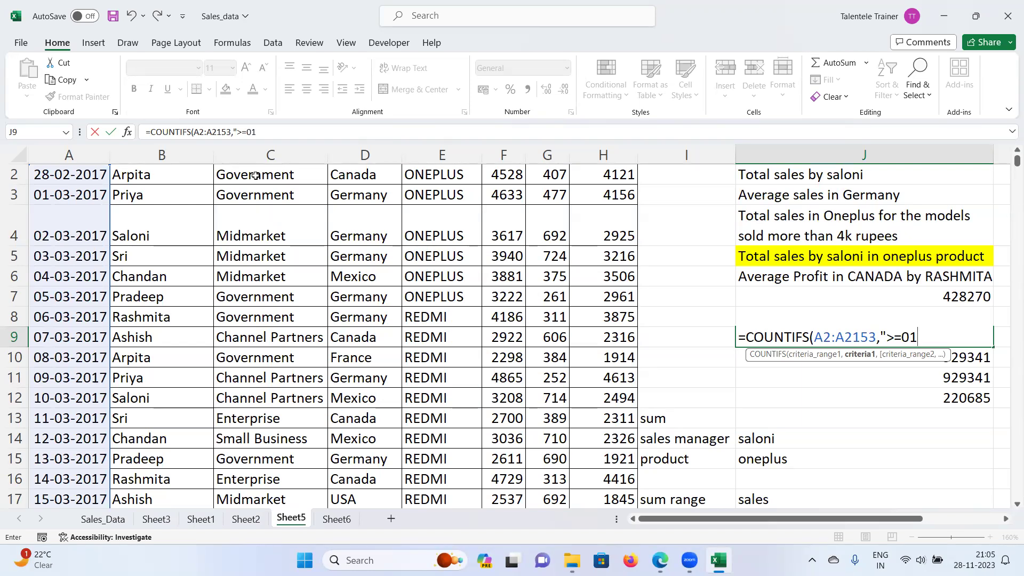
text(-06-2017)
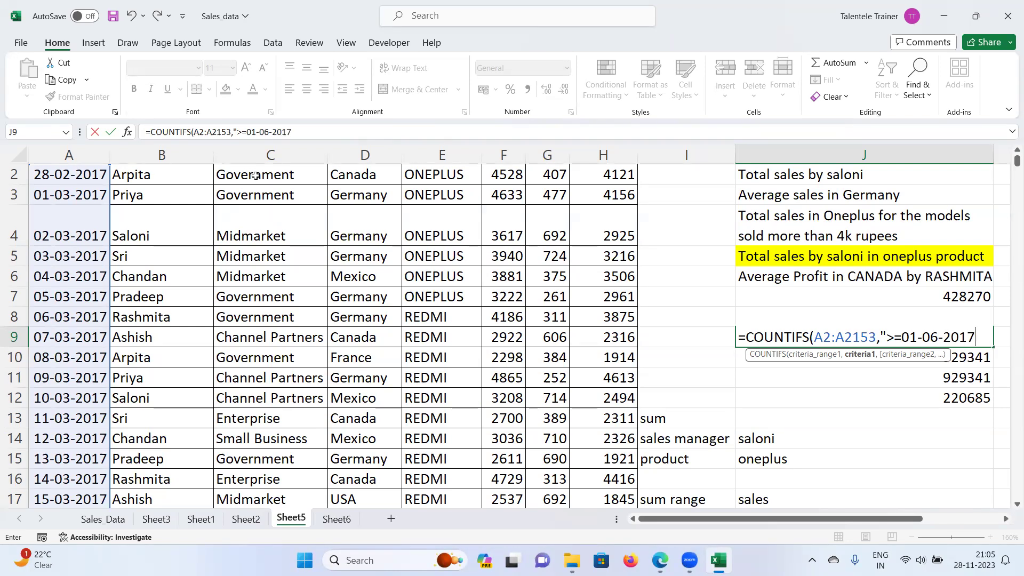
text(",)
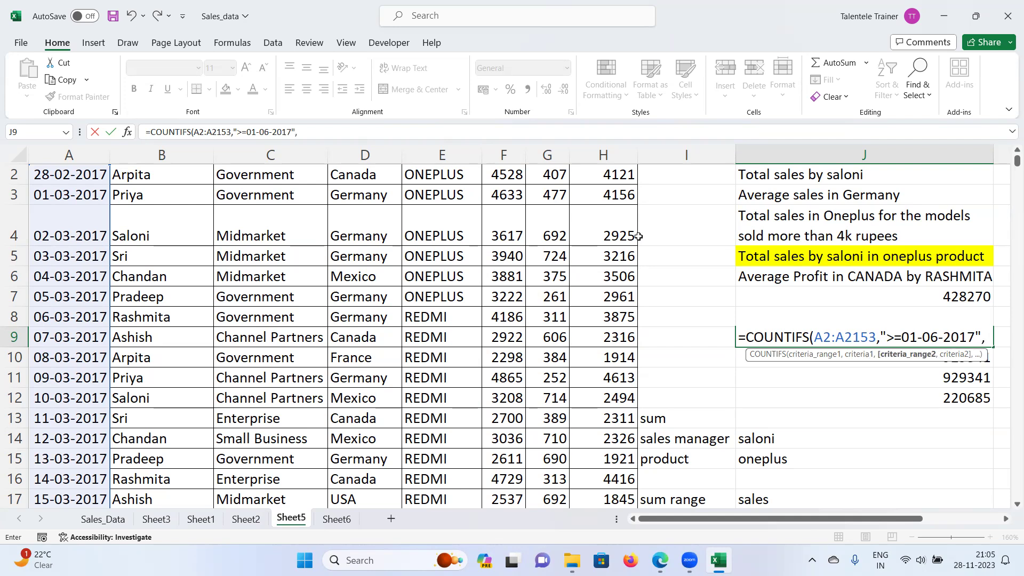
Step: Add the second range A2:A2153 with "<=30-06-2017" and enter the formula, returning 30
click(1007, 519)
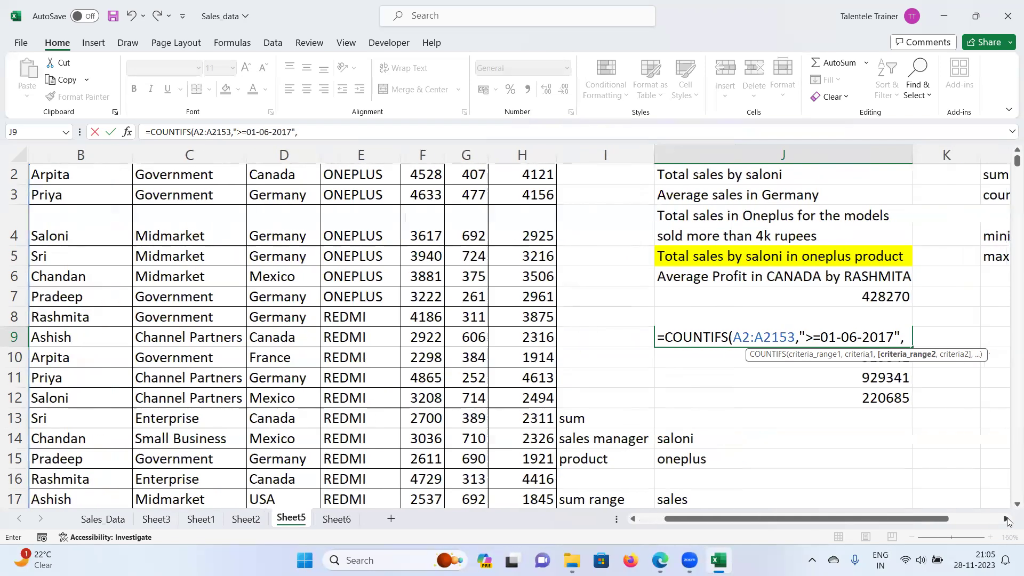
click(1006, 520)
click(1007, 519)
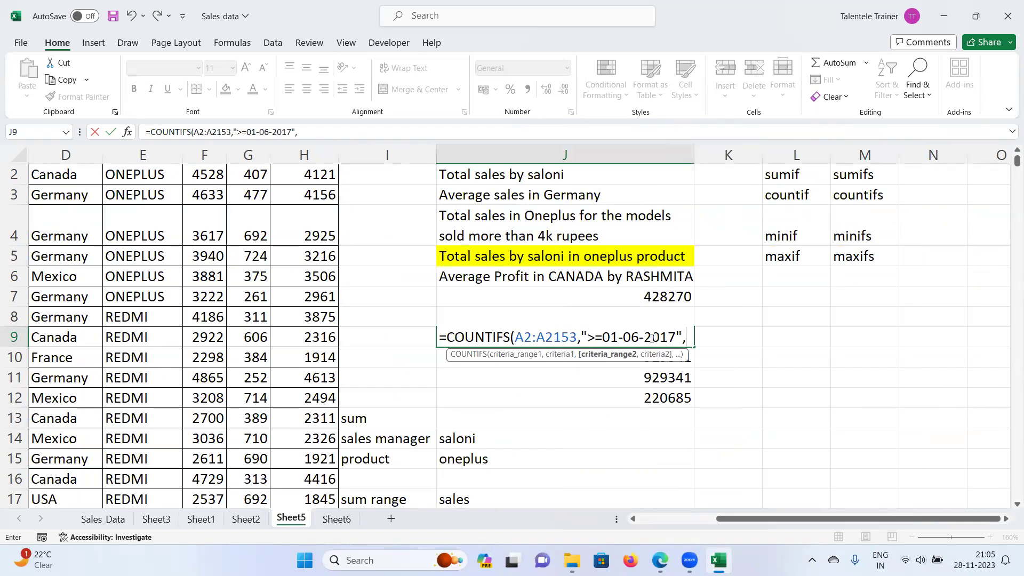
drag(740, 521, 663, 521)
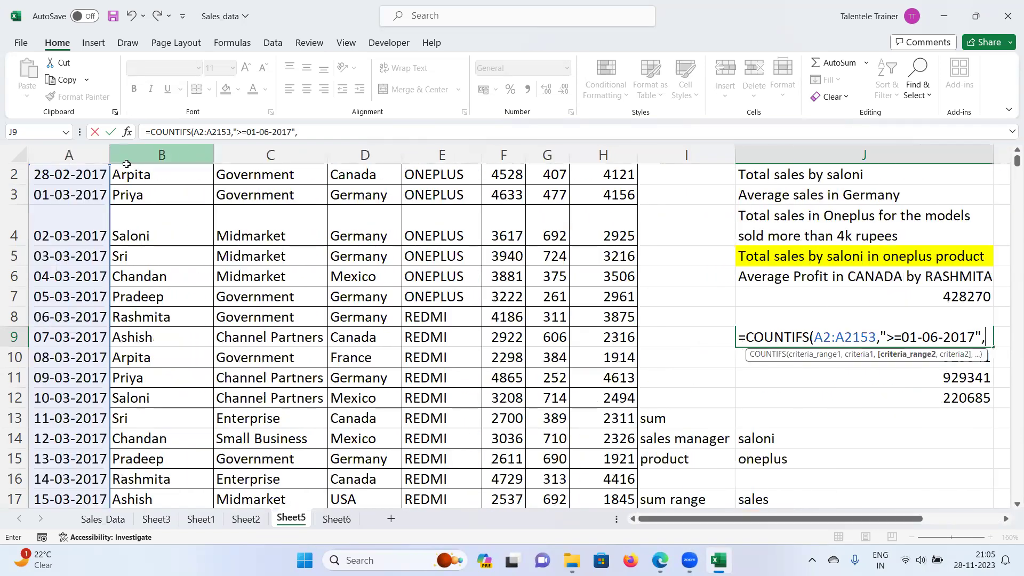
scroll(177, 262, up, 1)
click(91, 195)
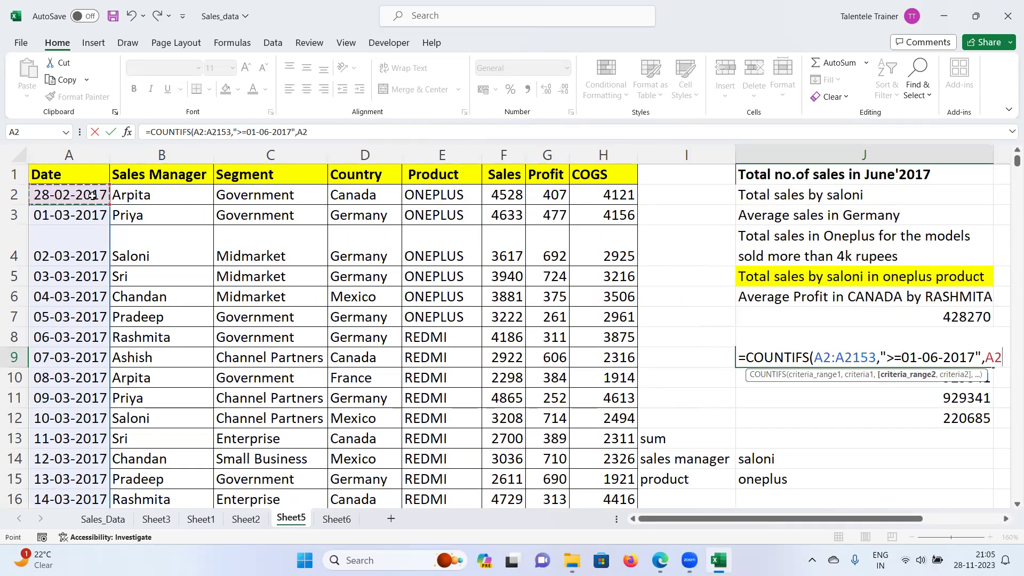
key(ctrl+shift+Down)
key(ctrl+BackSpace)
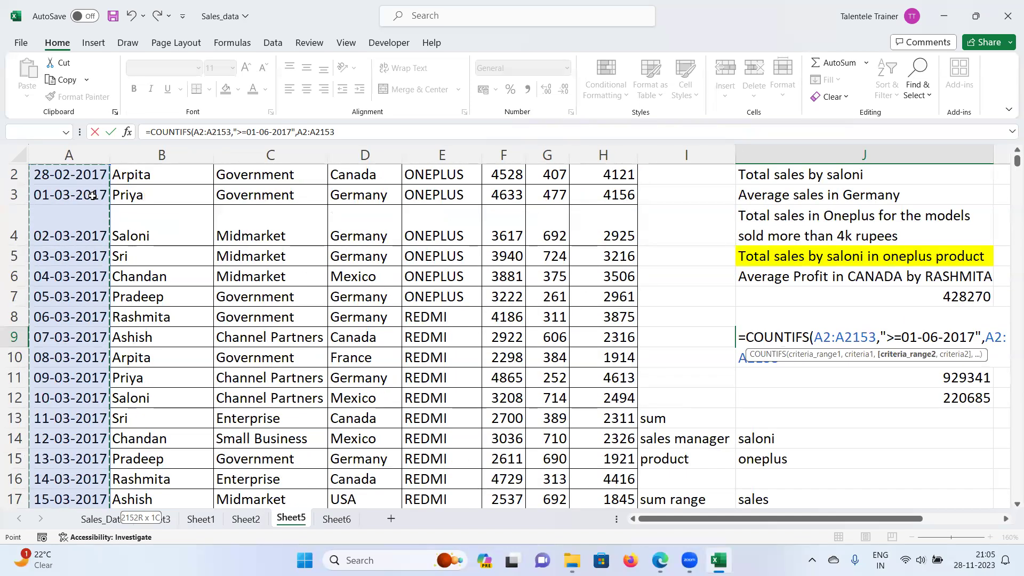
text(,.)
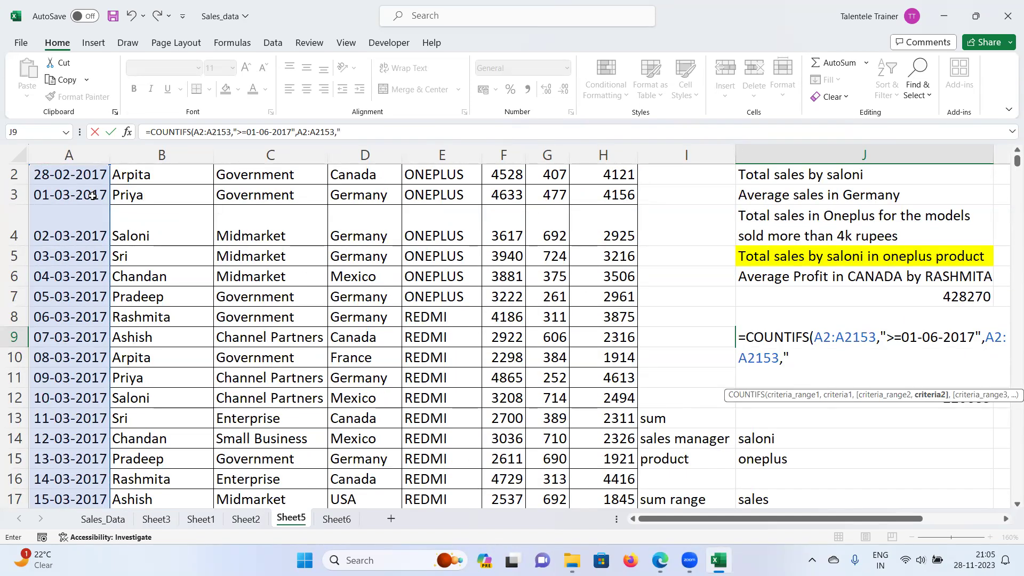
text(<=)
text(3)
text(0-)
text(06-2)
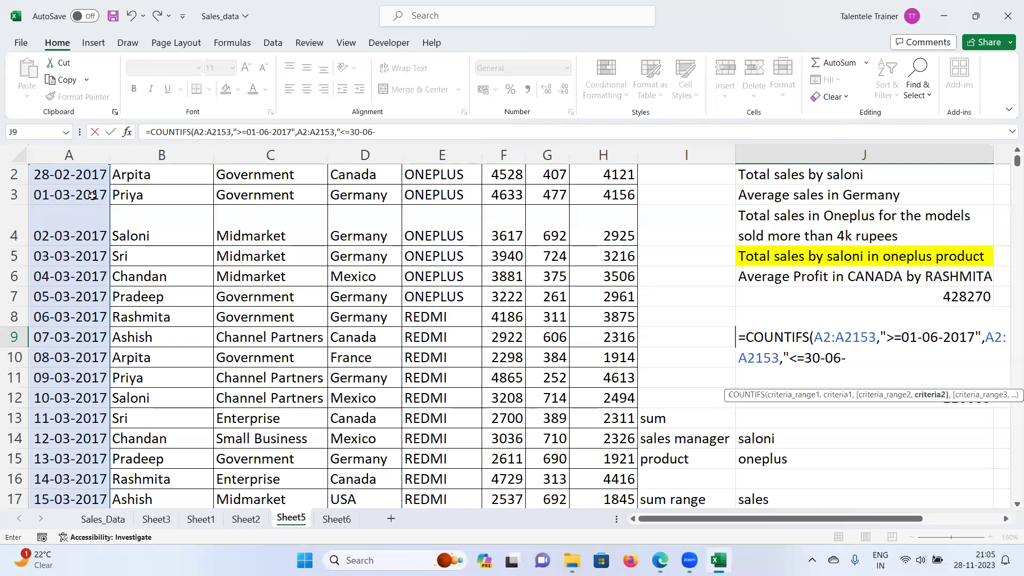
text(017"))
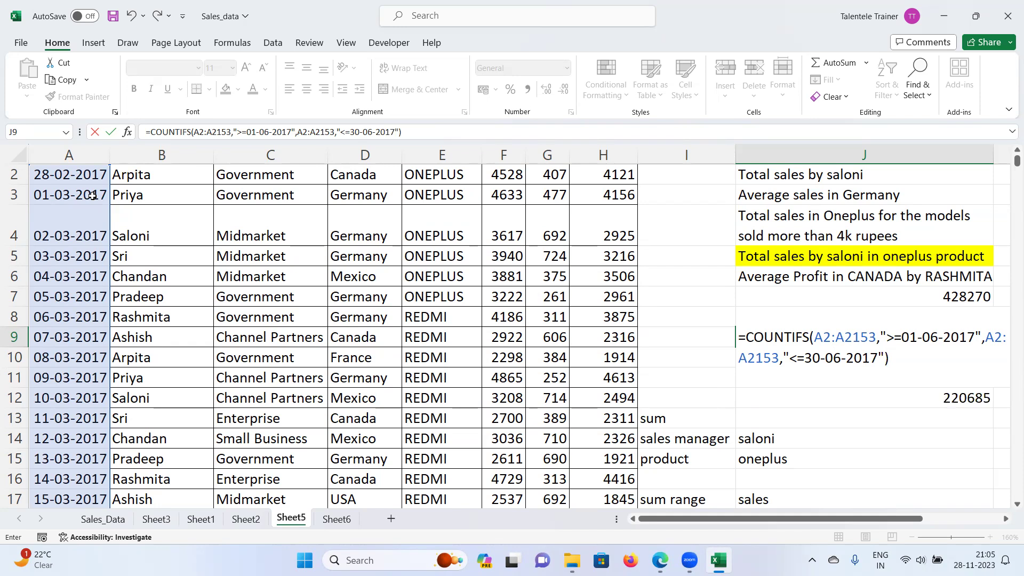
key(Return)
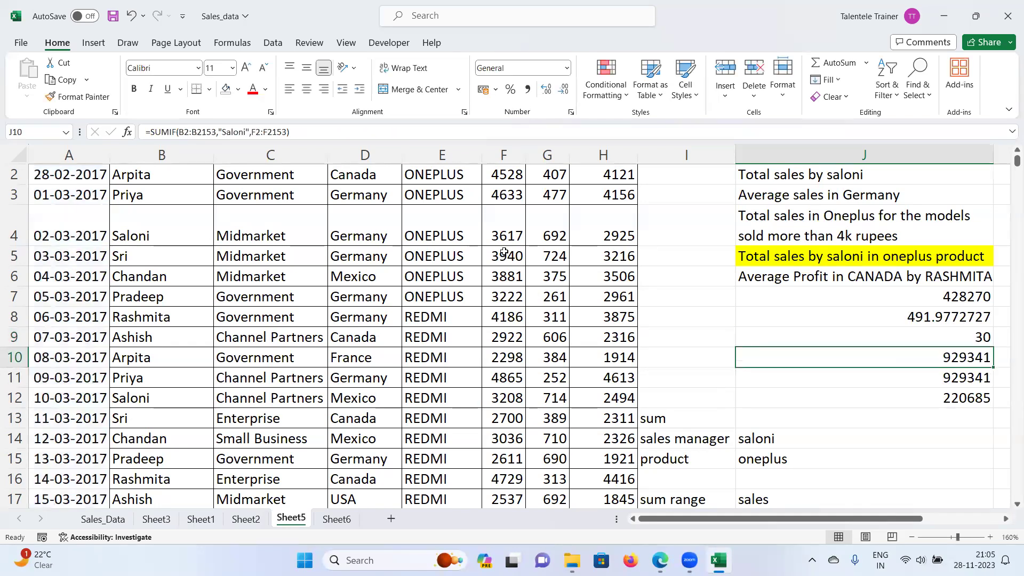
click(958, 337)
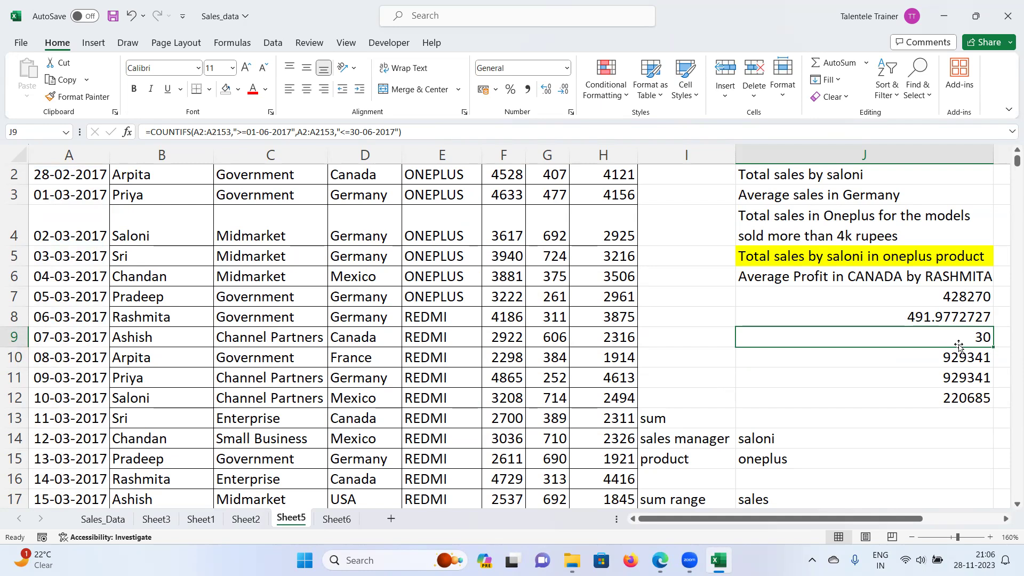
scroll(352, 379, up, 1)
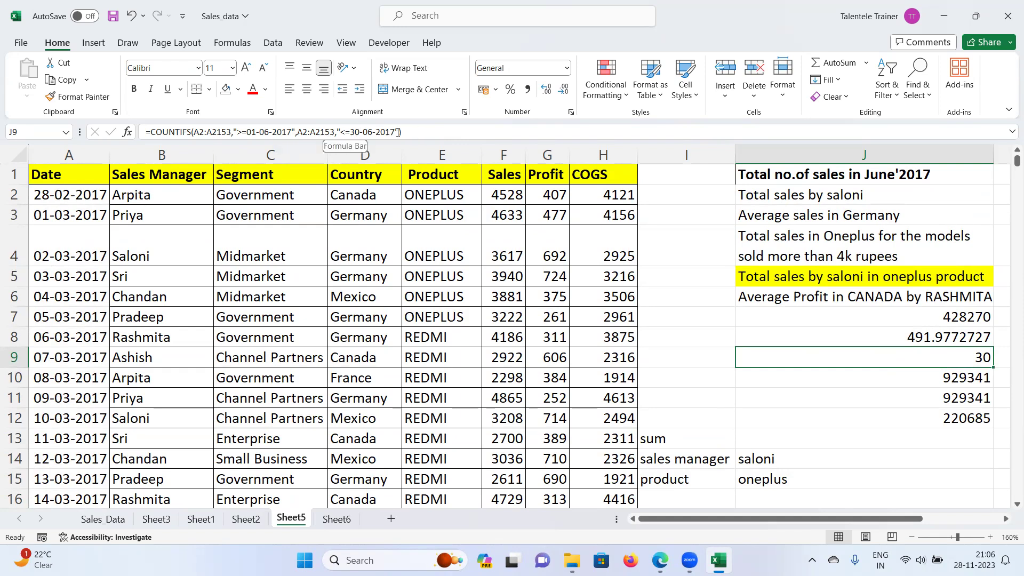
click(440, 128)
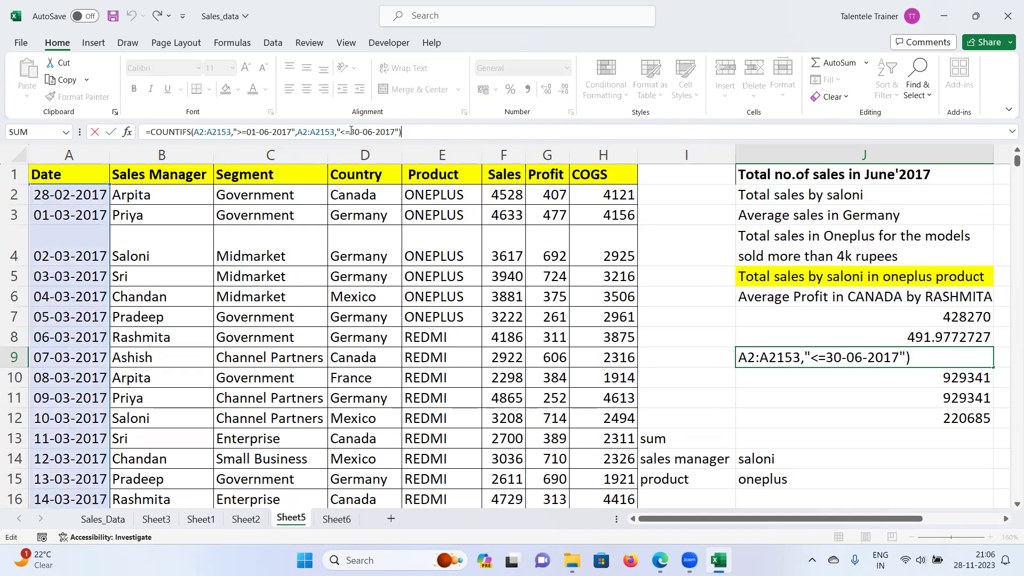
key(ctrl+Return)
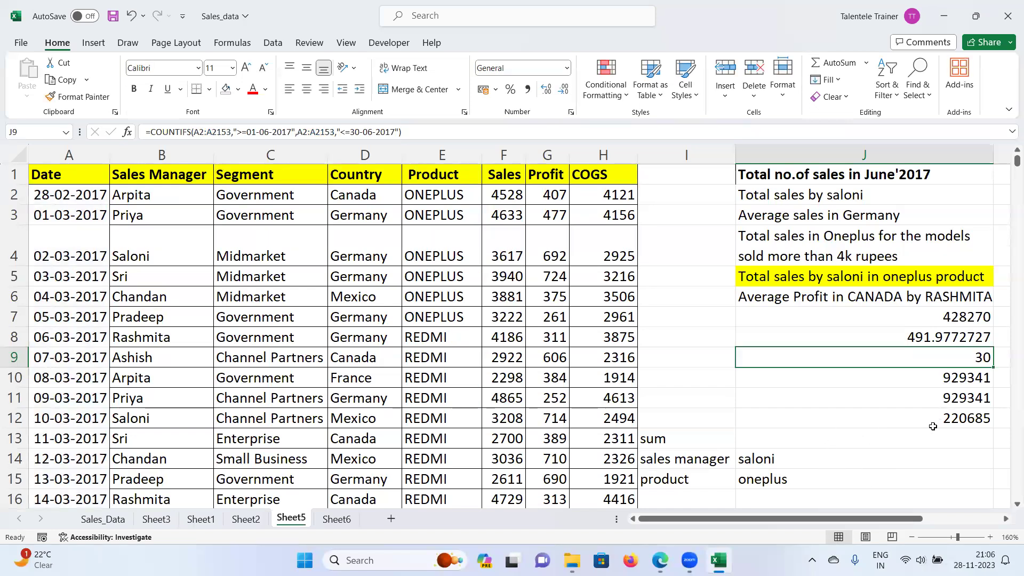
scroll(1007, 509, right, 4)
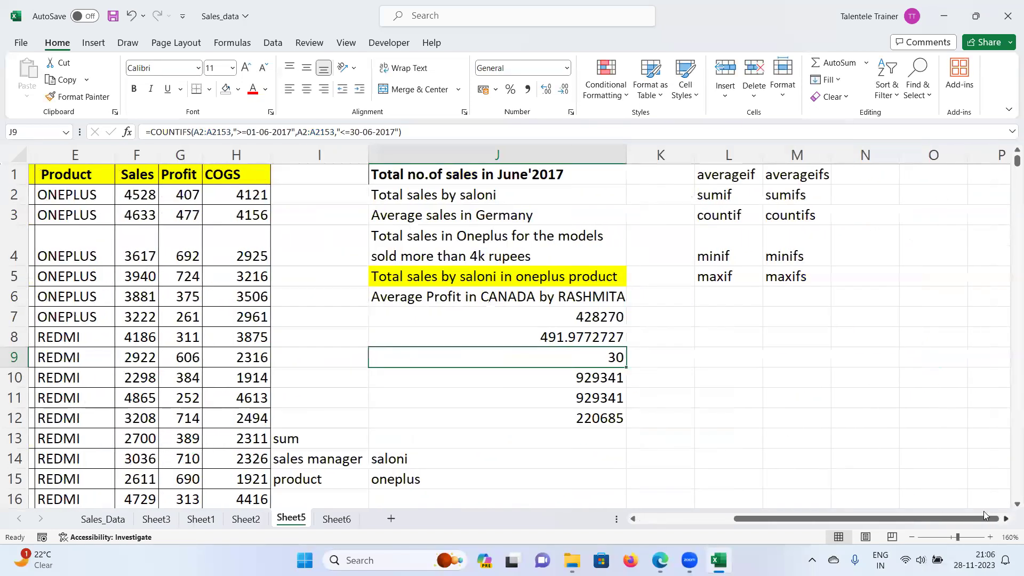
click(682, 342)
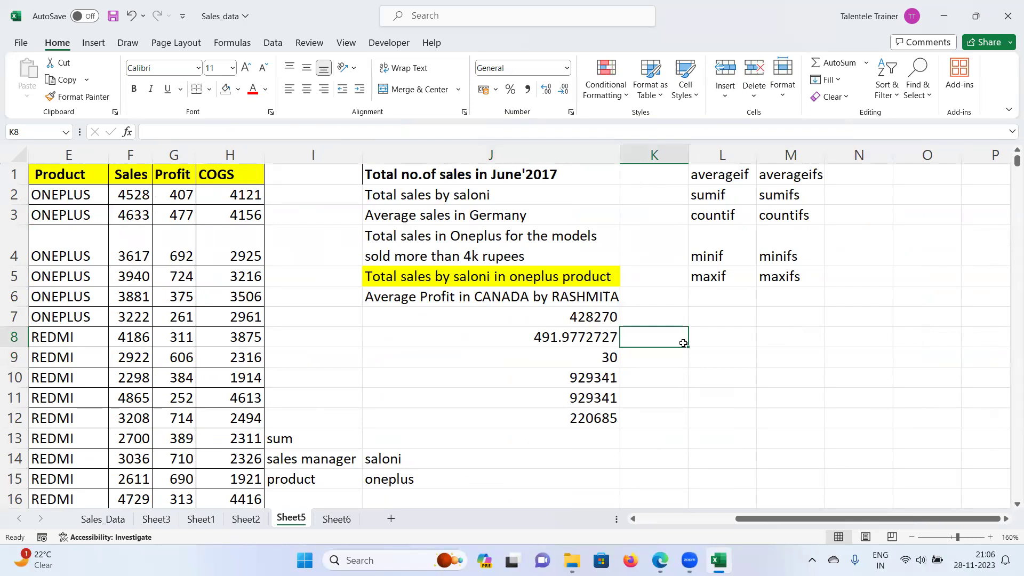
Step: Enter =FORMULATEXT(J9) in K9 and scroll right to read the full formula text
click(670, 362)
text(=)
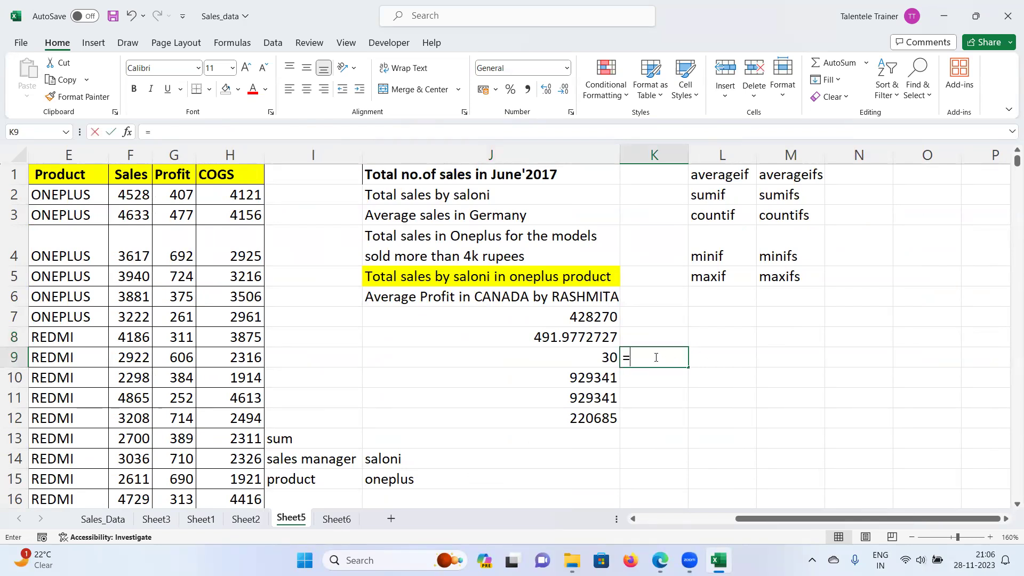
text(formu)
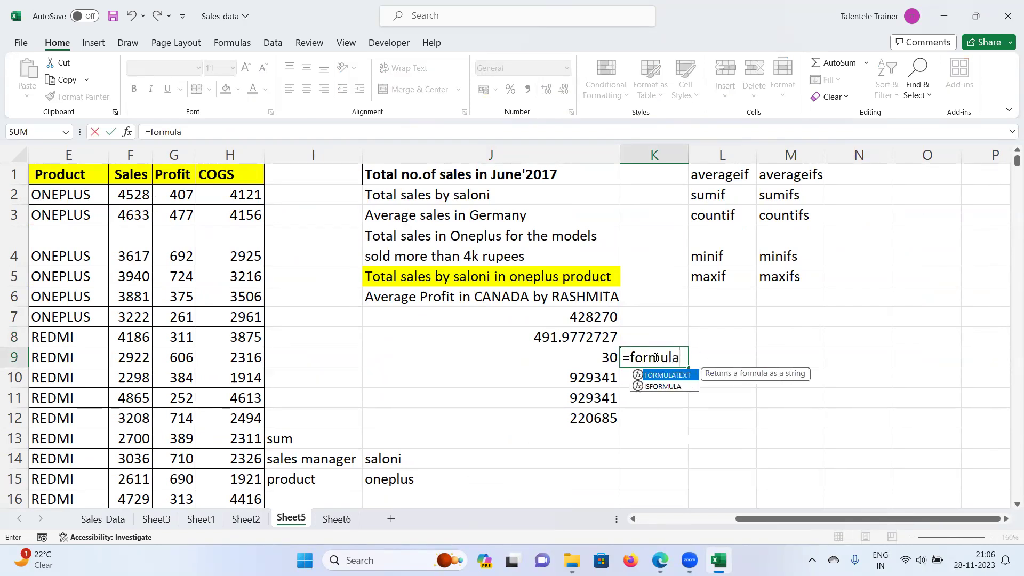
text(la)
key(Tab)
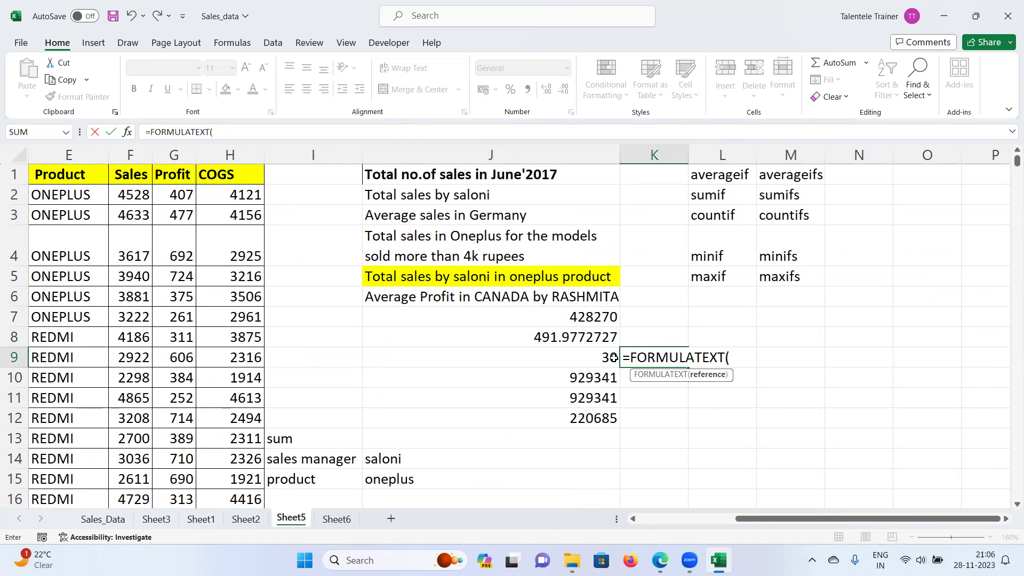
click(614, 358)
key(Return)
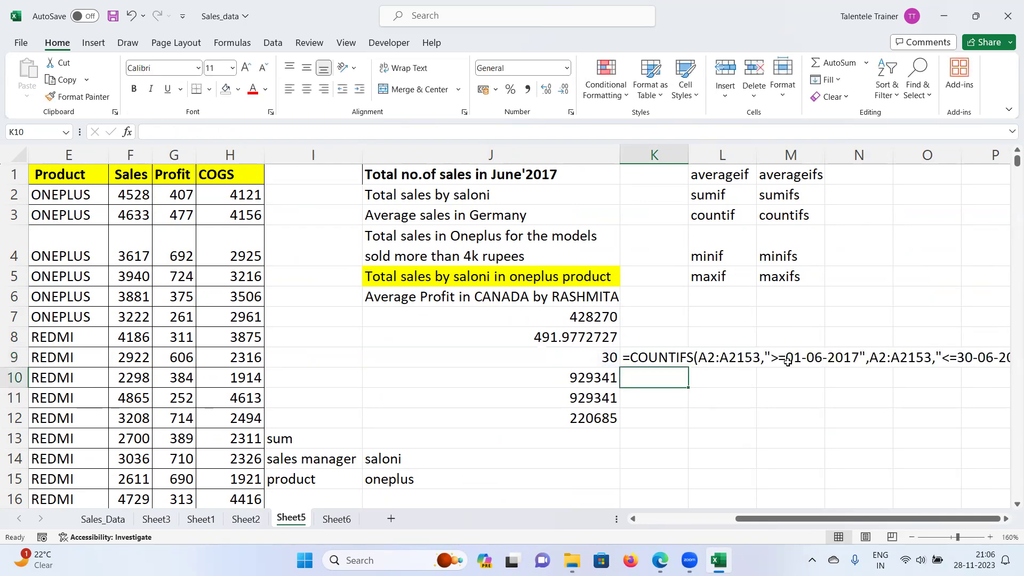
click(1006, 519)
click(1006, 518)
ctrl+scroll(824, 443, up, 3)
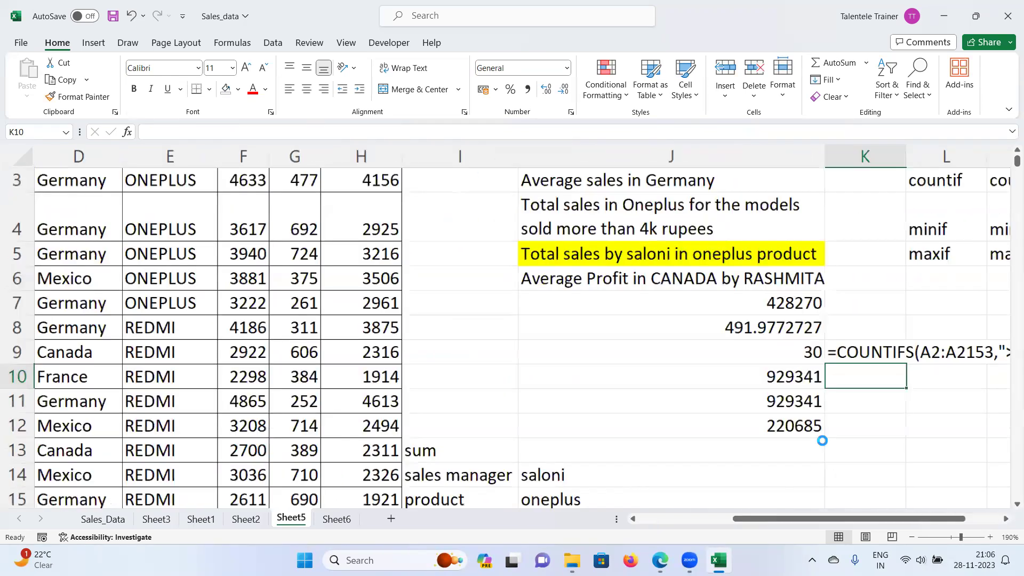
drag(899, 517, 952, 518)
click(1007, 519)
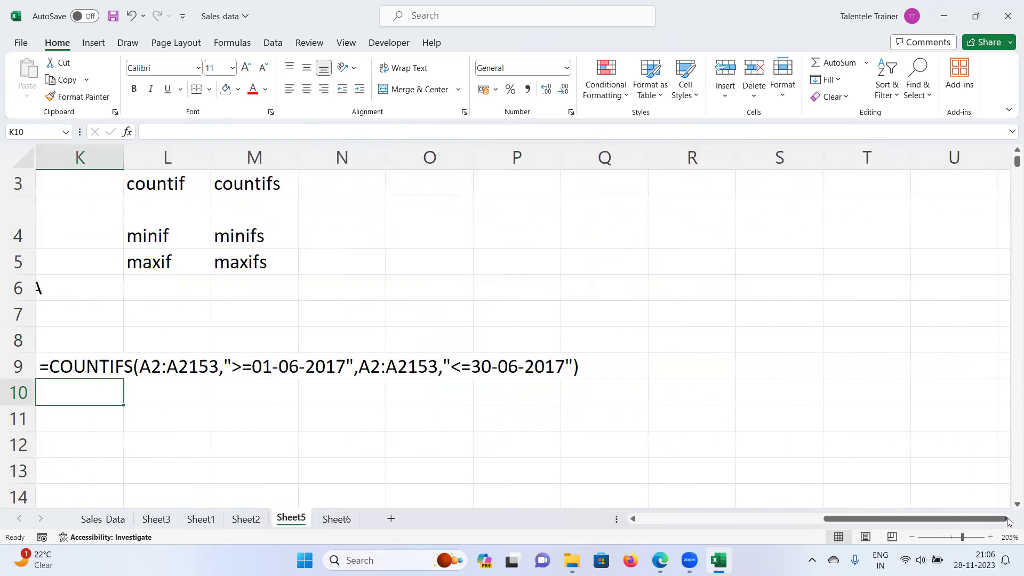
click(633, 519)
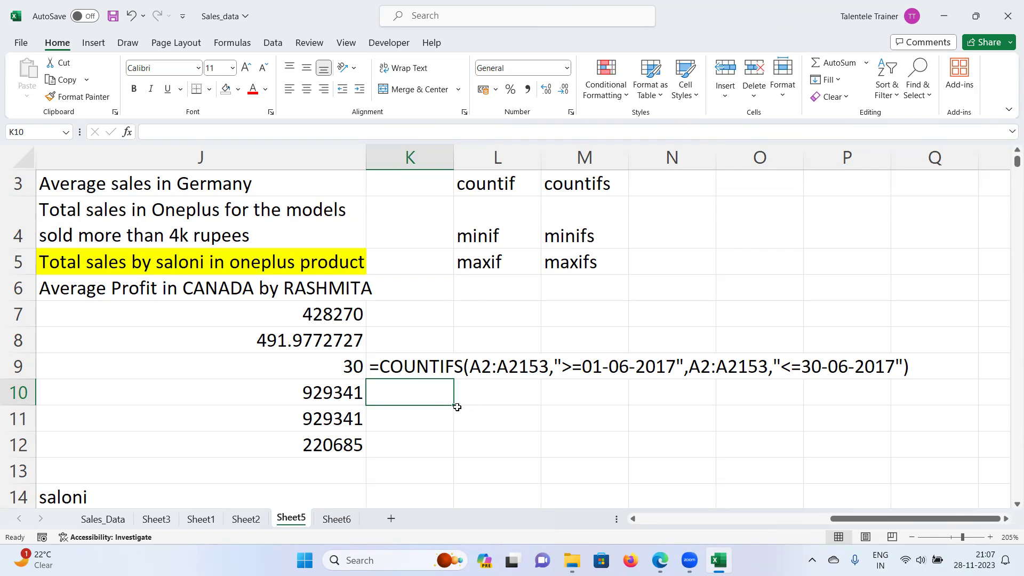
Step: Copy the Sales Manager column into a new sheet, Sheet7
drag(874, 518, 632, 526)
scroll(210, 210, up, 2)
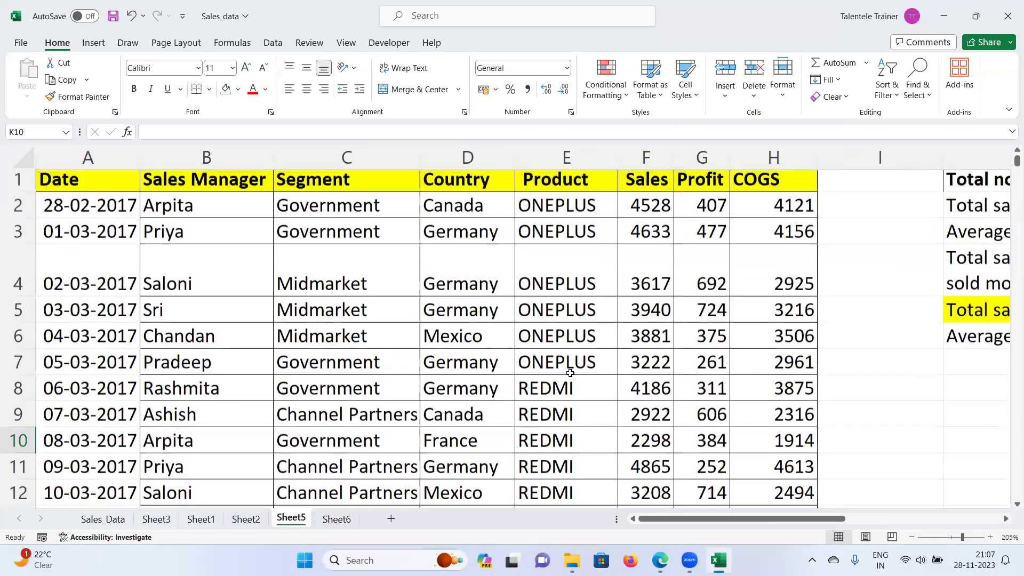
click(188, 157)
key(ctrl+c)
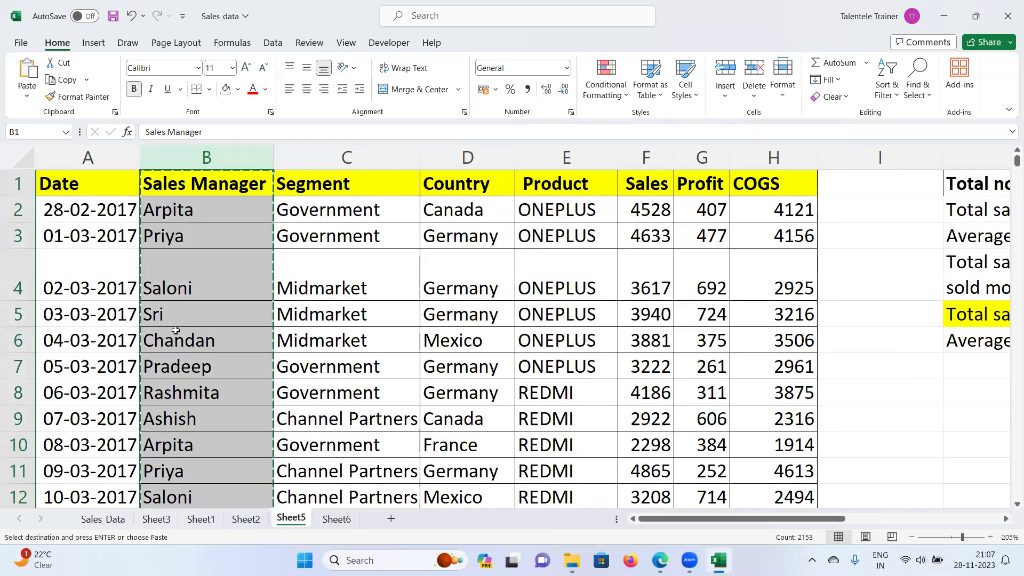
click(390, 519)
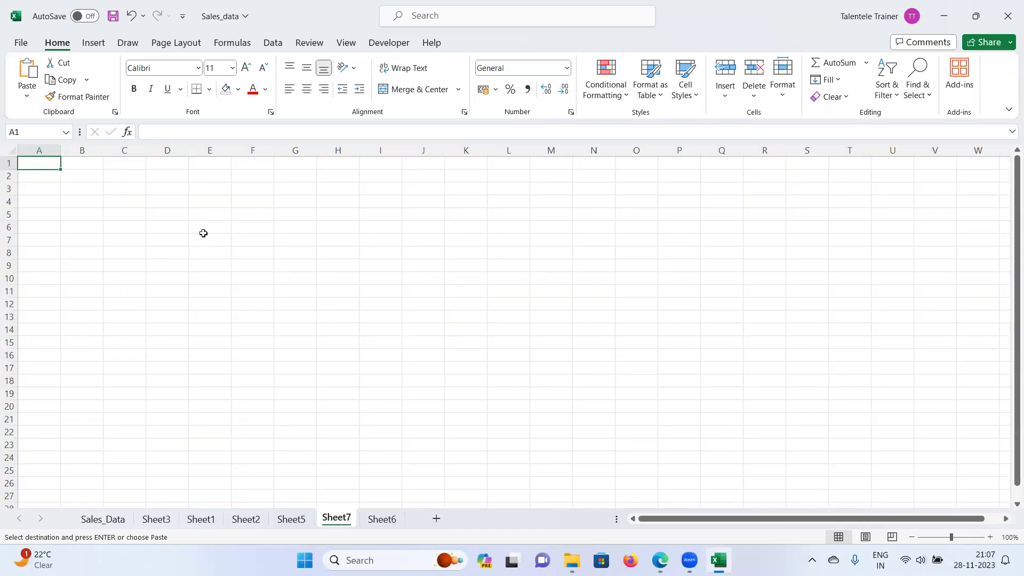
key(ctrl+v)
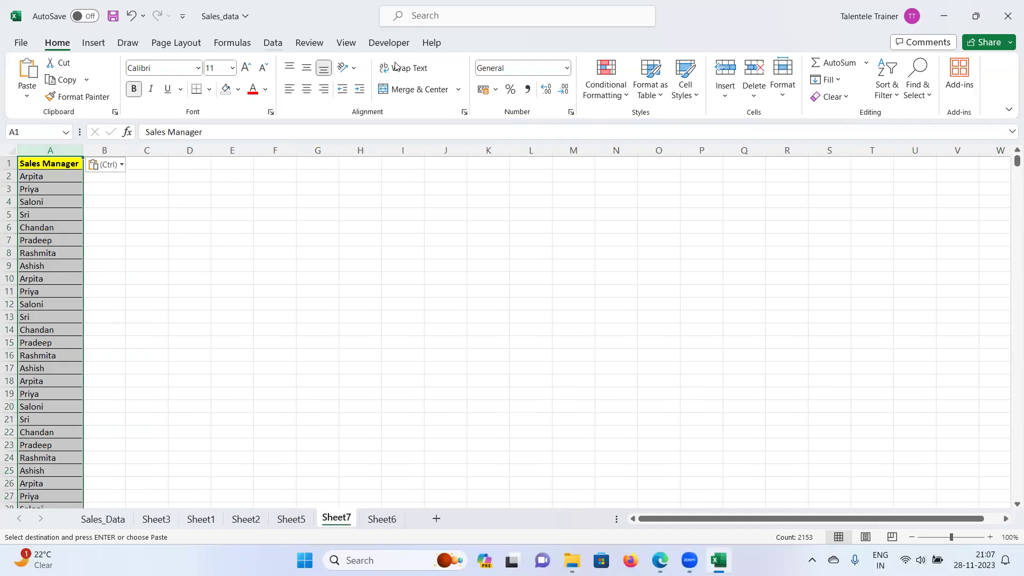
Step: Remove duplicates from column A, leaving 8 unique manager names
scroll(395, 66, down, 5)
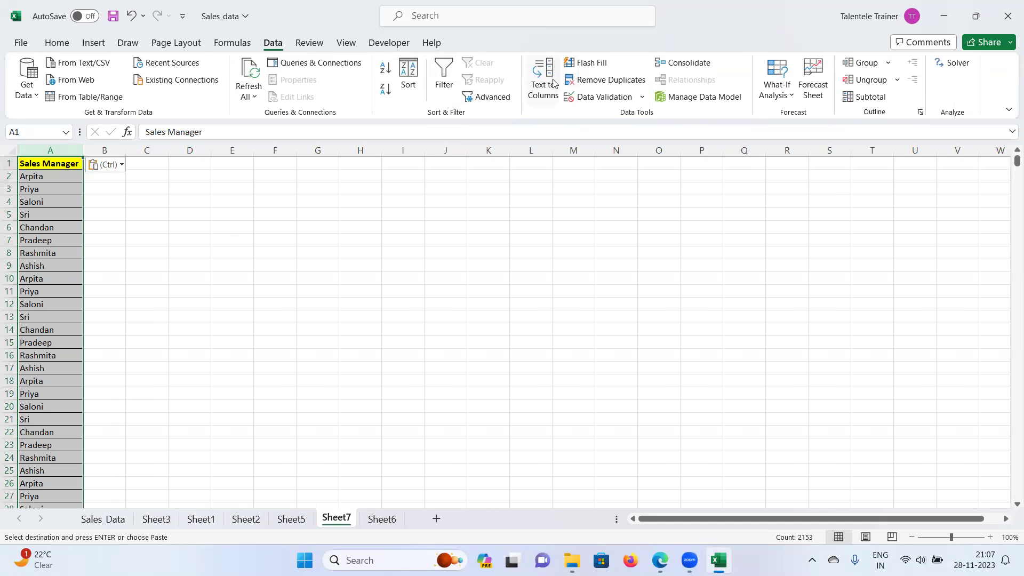
click(592, 80)
click(544, 346)
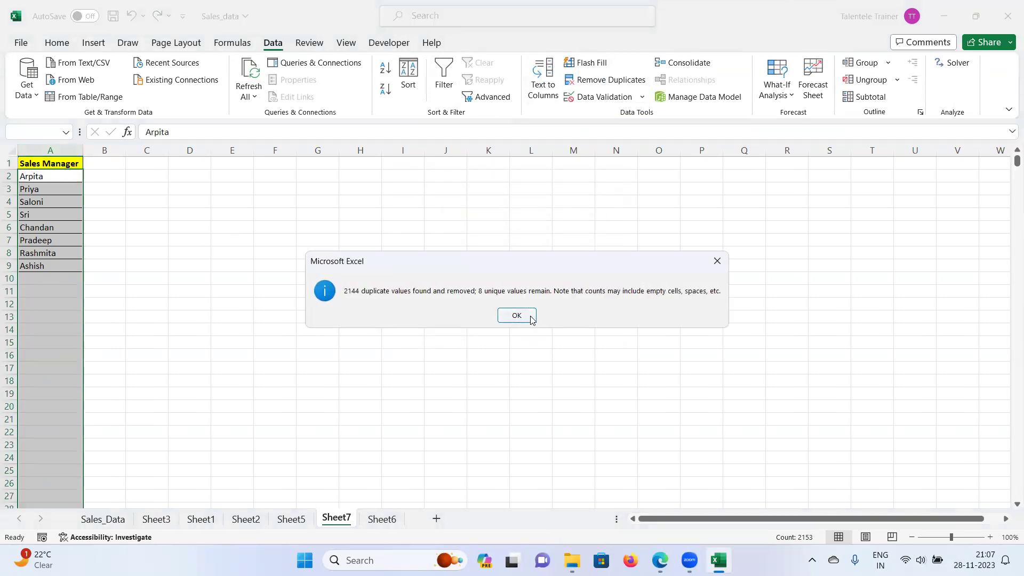
click(518, 316)
key(ctrl+c)
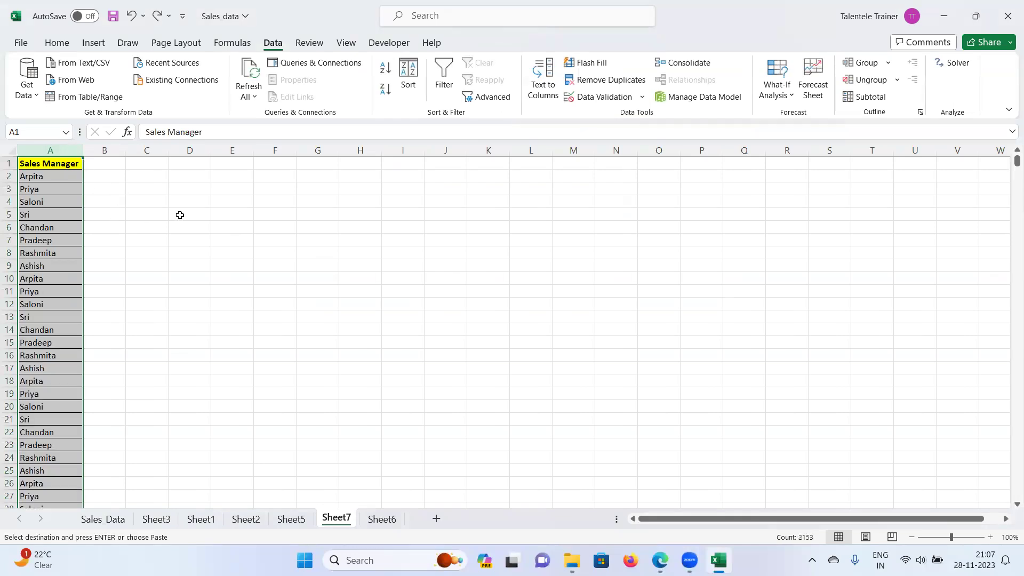
click(181, 215)
click(51, 149)
click(610, 80)
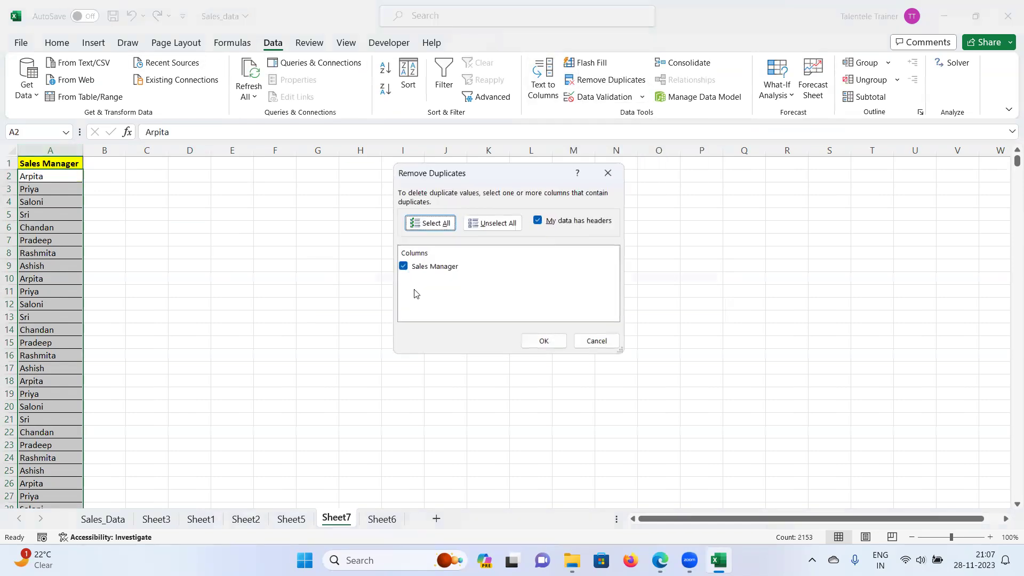
click(543, 341)
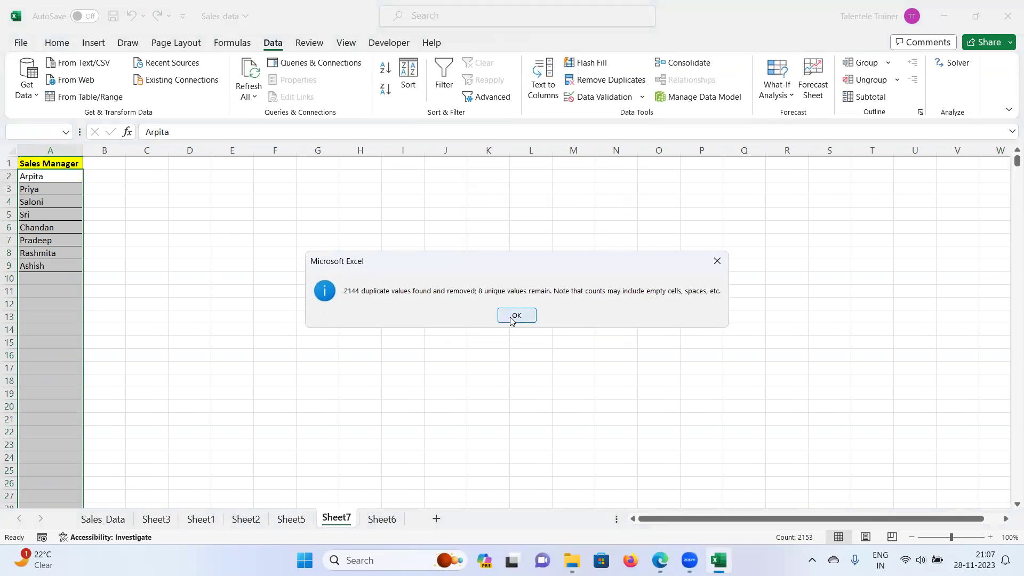
click(534, 315)
Step: Copy the eight unique names in A2:A9 and return to Sheet6
drag(43, 176, 41, 265)
key(ctrl+c)
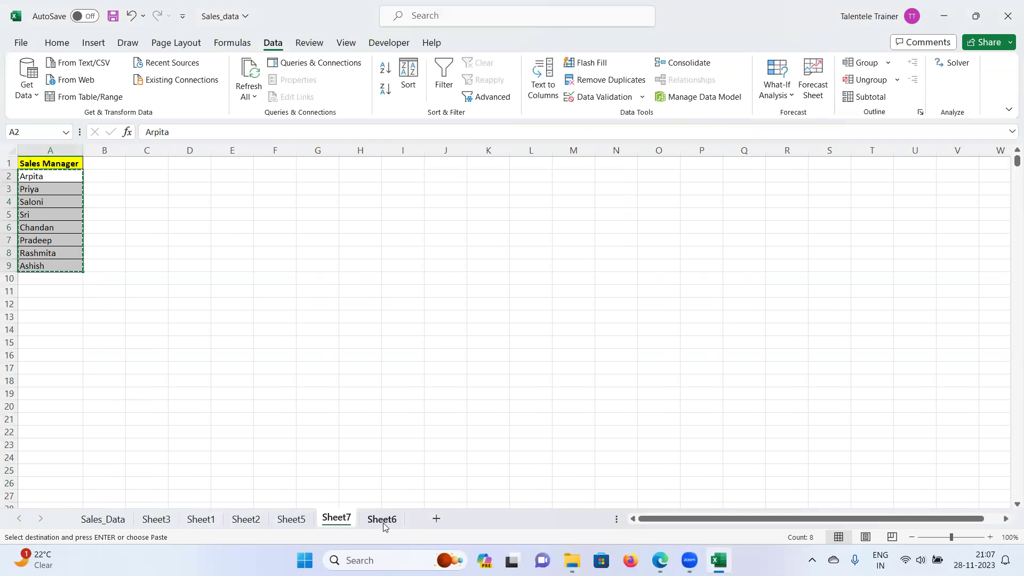
click(293, 524)
click(378, 523)
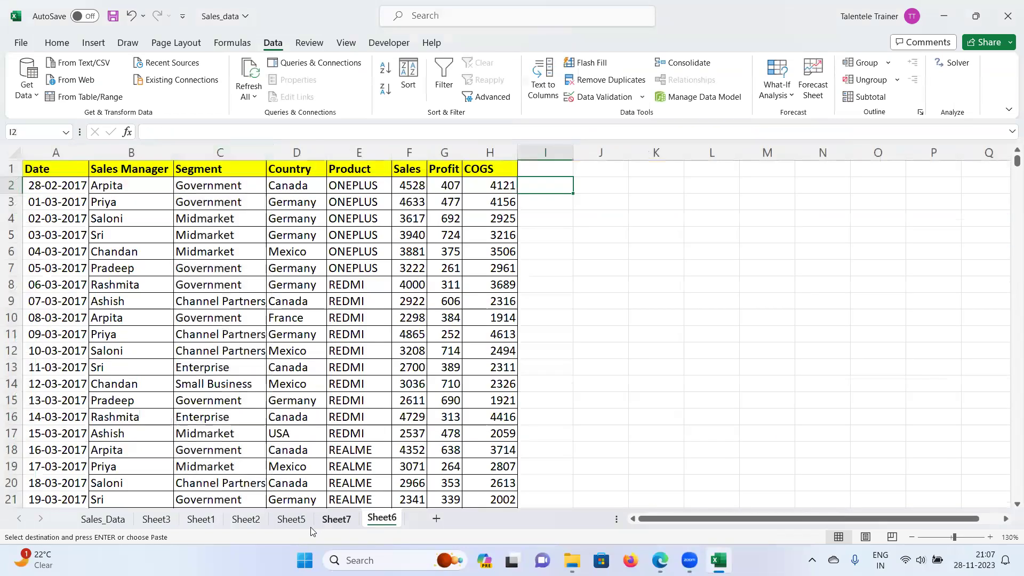
Step: Paste the eight names into J3:J10 under headings Managers in J2 and Total Sales in K2
click(595, 208)
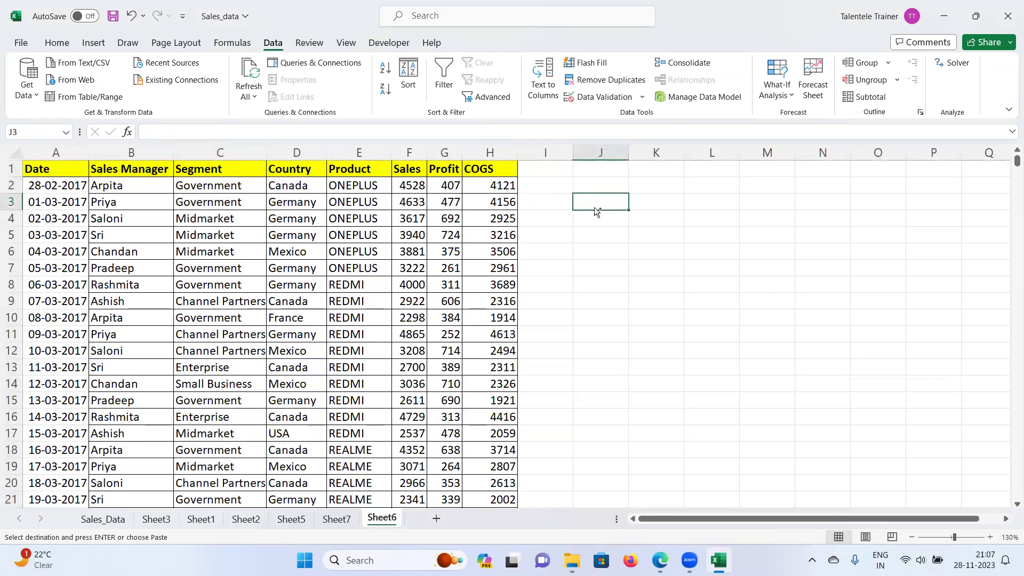
key(ctrl+v)
click(601, 187)
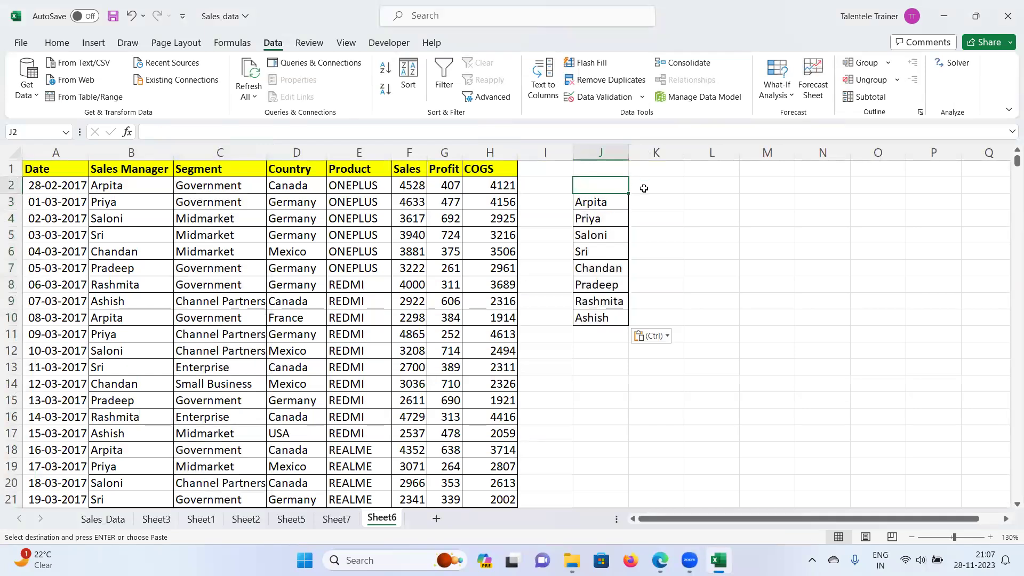
text(Manages)
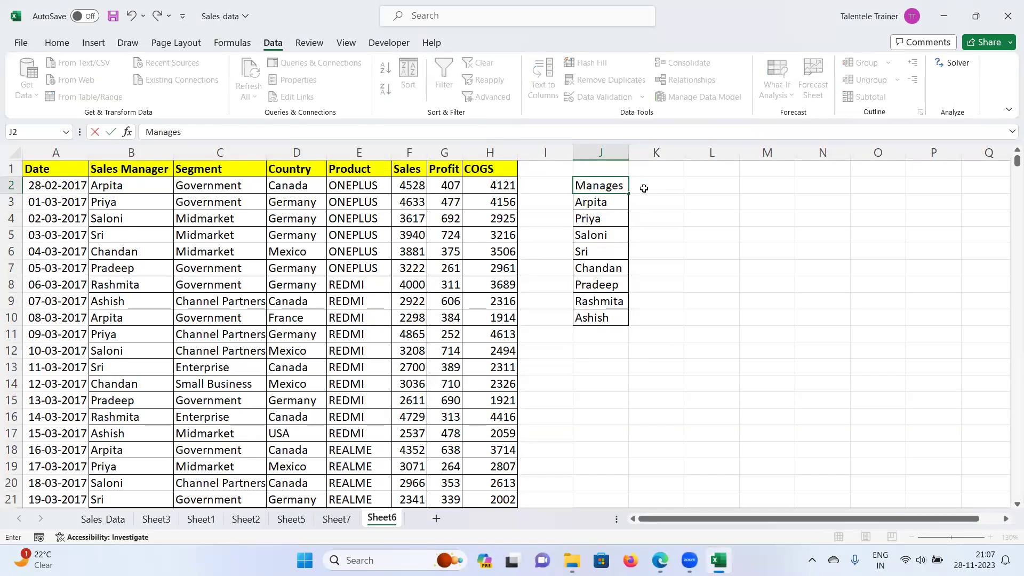
click(644, 188)
double_click(617, 188)
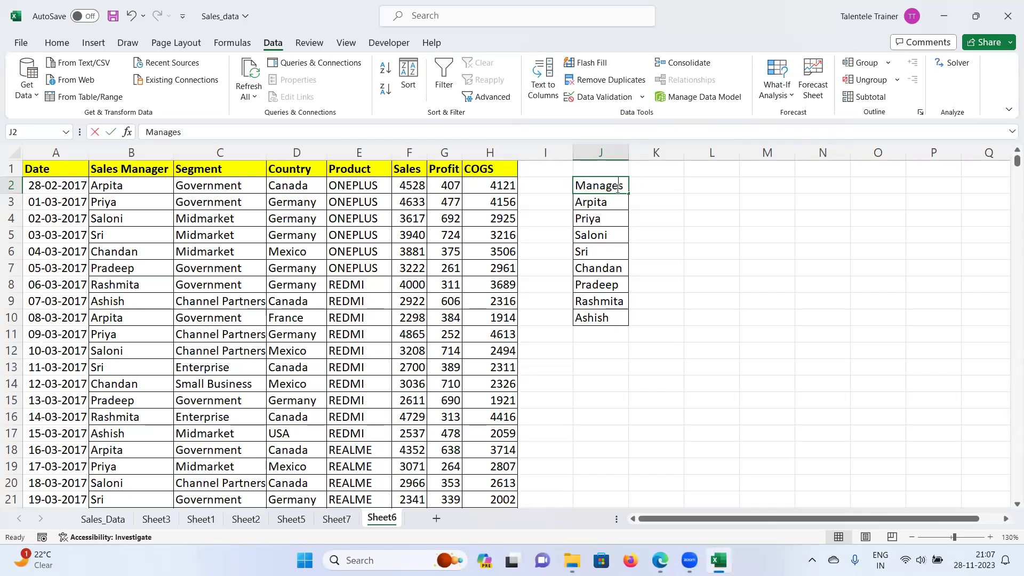
text(r)
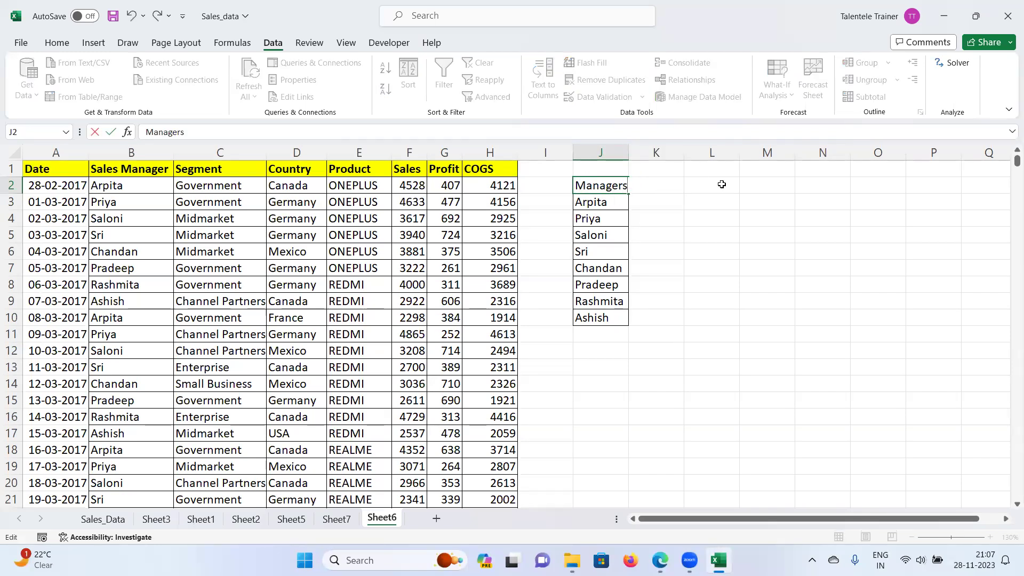
click(655, 187)
text(Tota)
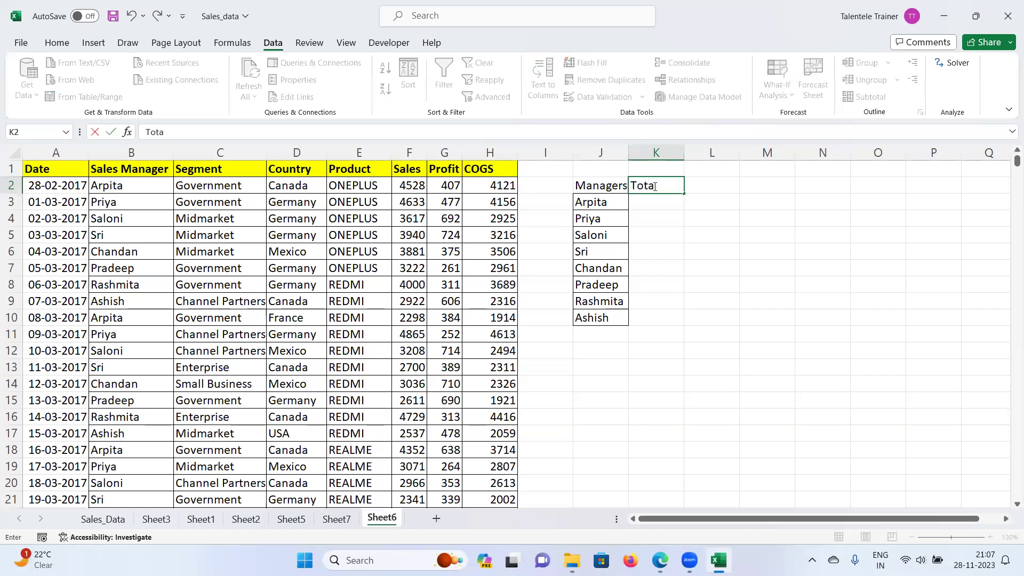
text(l Sales)
key(Return)
Step: Fill the J2:K2 headings orange-gold, border the J2:K10 table, and widen columns J and K
drag(631, 153, 633, 152)
drag(601, 186, 661, 186)
click(57, 43)
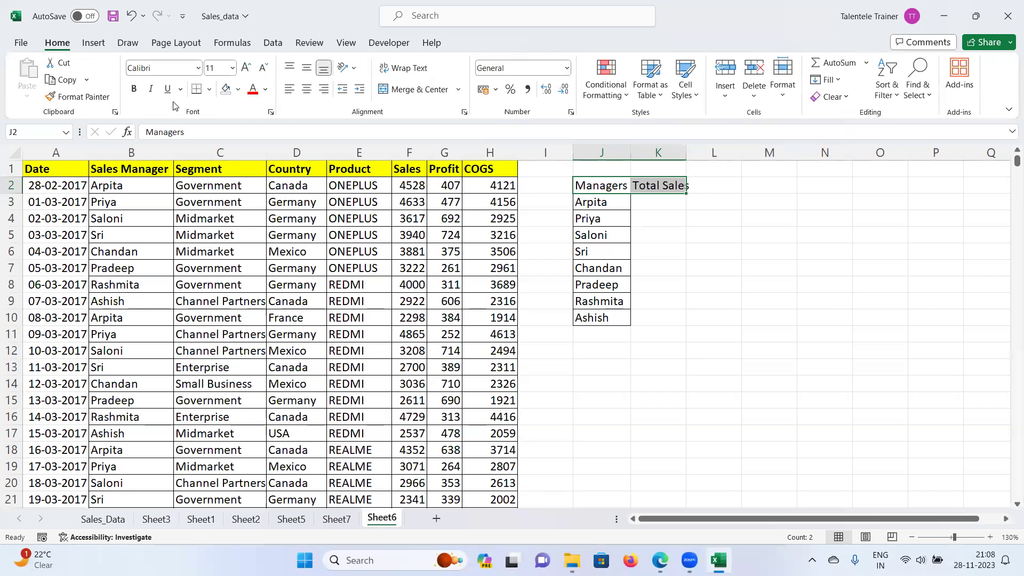
click(238, 89)
click(246, 214)
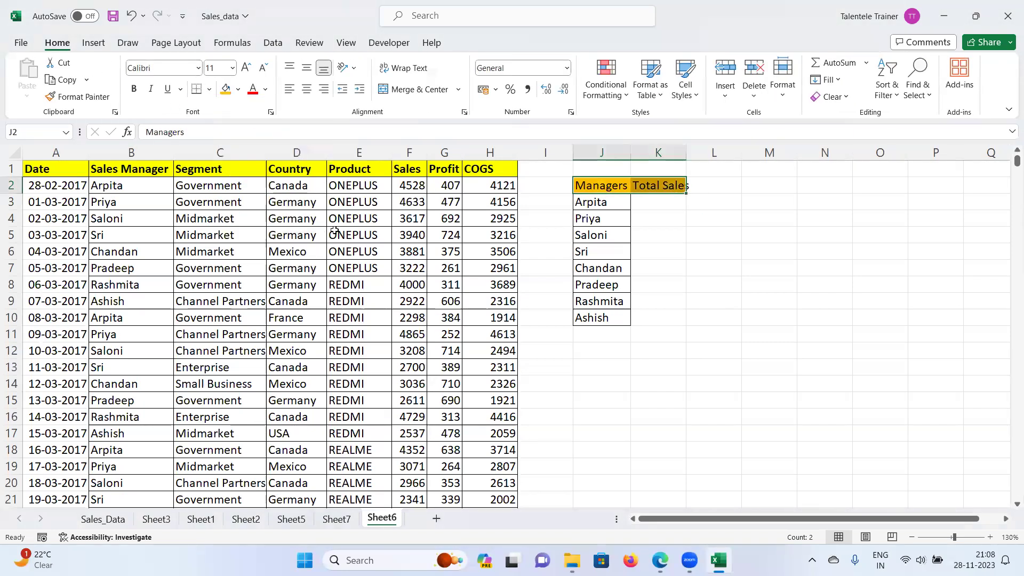
drag(602, 187, 669, 318)
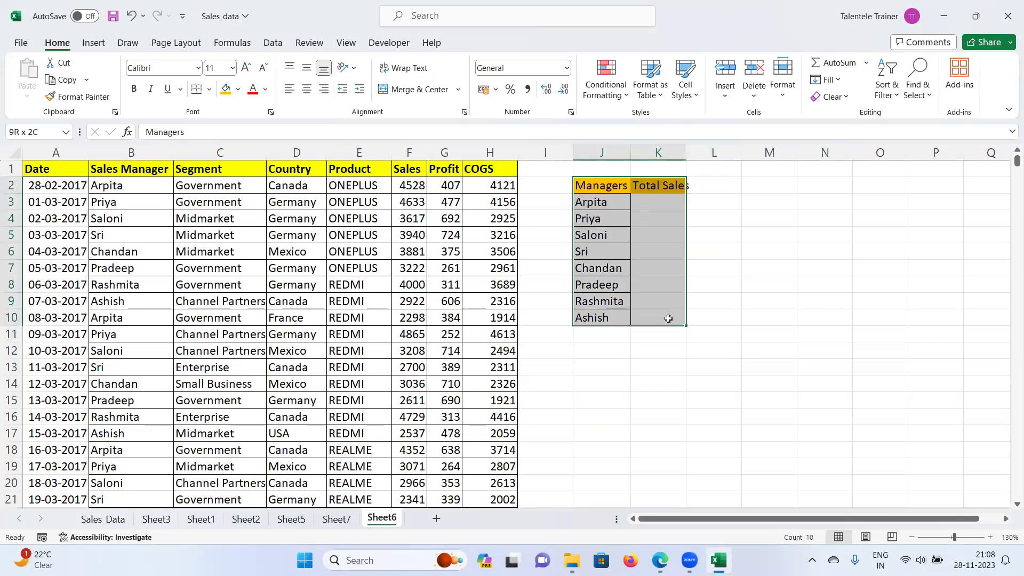
click(209, 89)
click(207, 225)
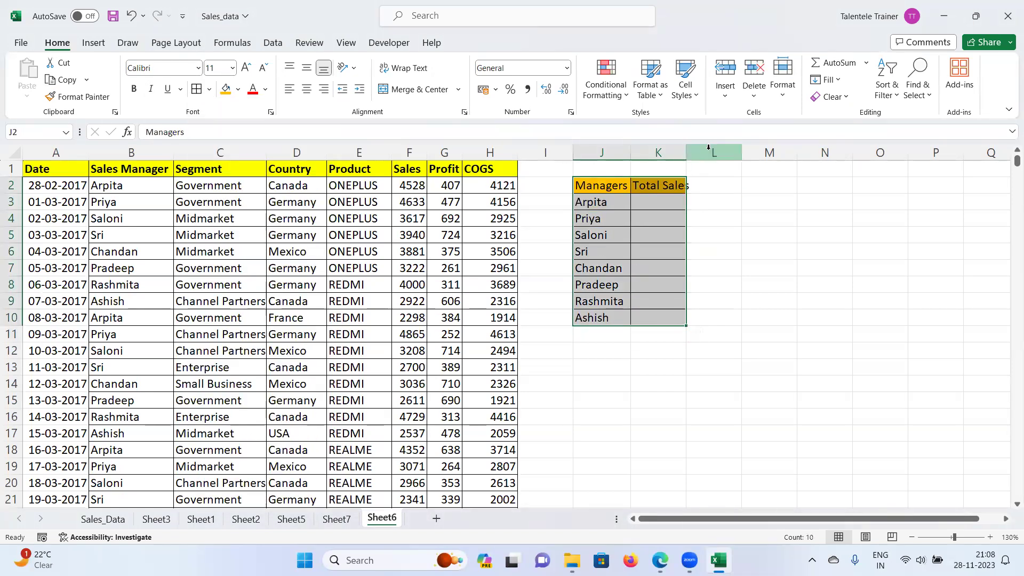
double_click(692, 152)
Step: Begin =SUMIFS in K3 with sum range F2:F2153 from the Sales column
click(659, 200)
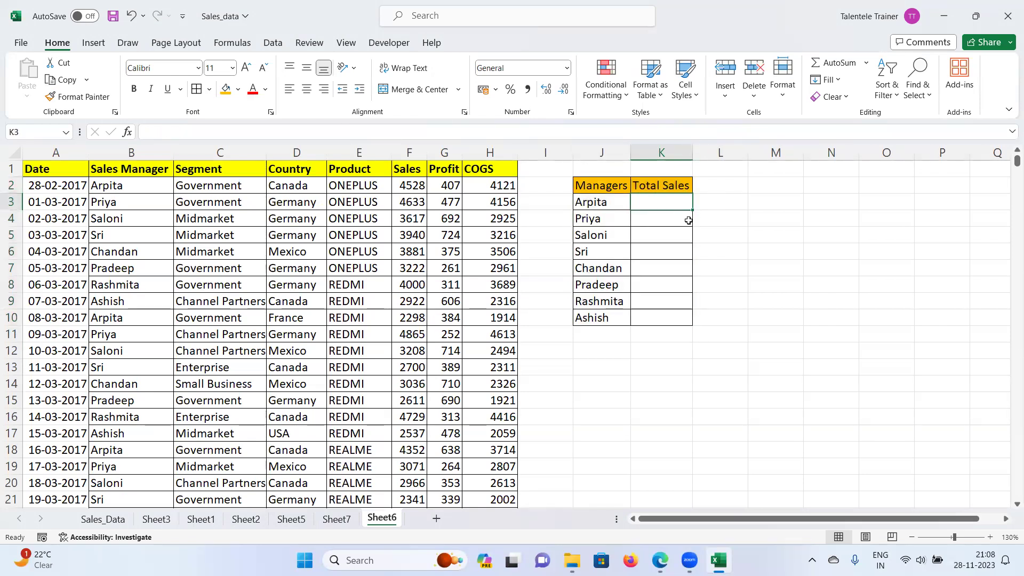
text(=)
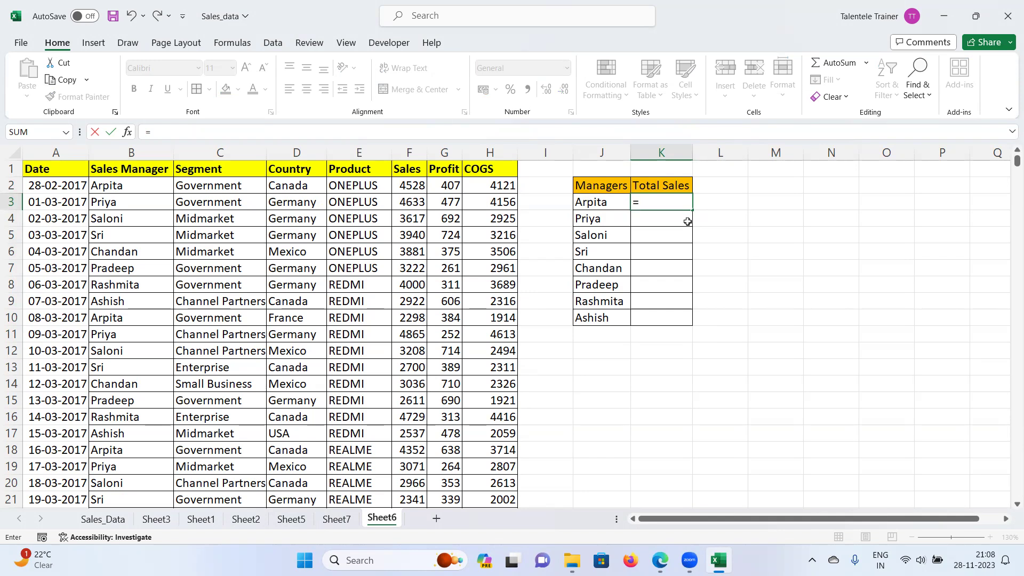
text(sun)
key(BackSpace)
text(m)
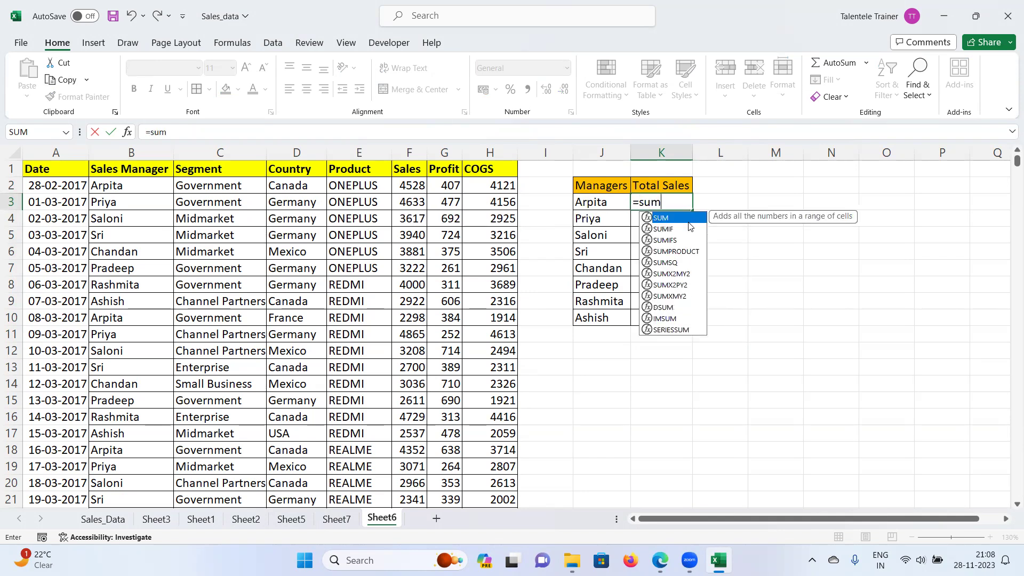
text(ifs)
key(Tab)
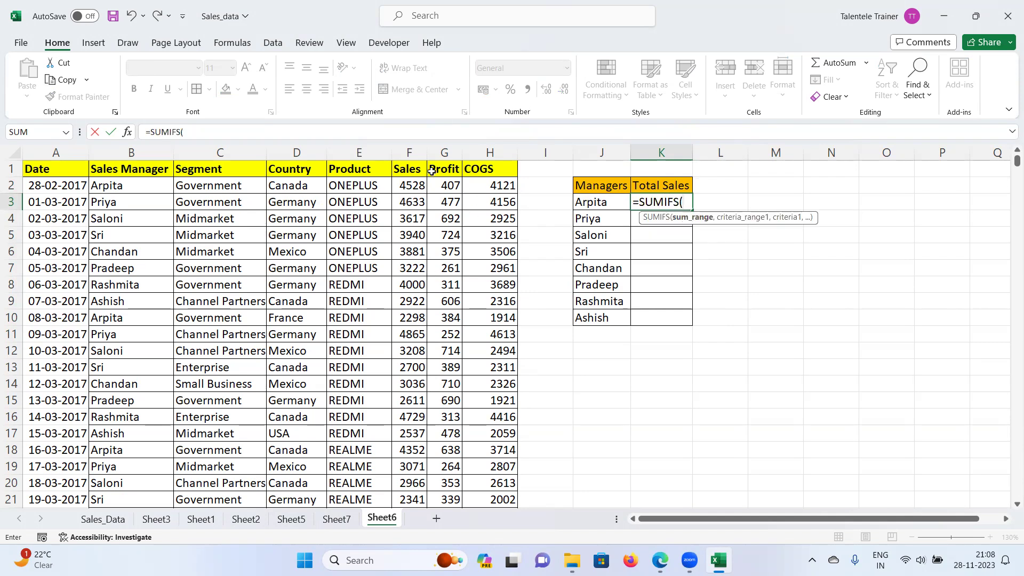
click(409, 184)
key(ctrl+shift+Down)
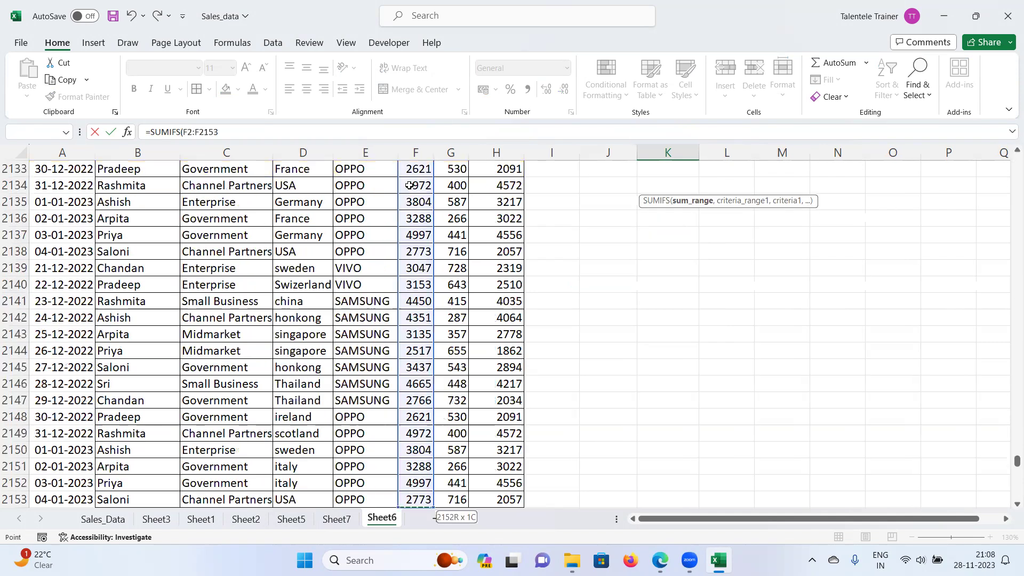
text(,)
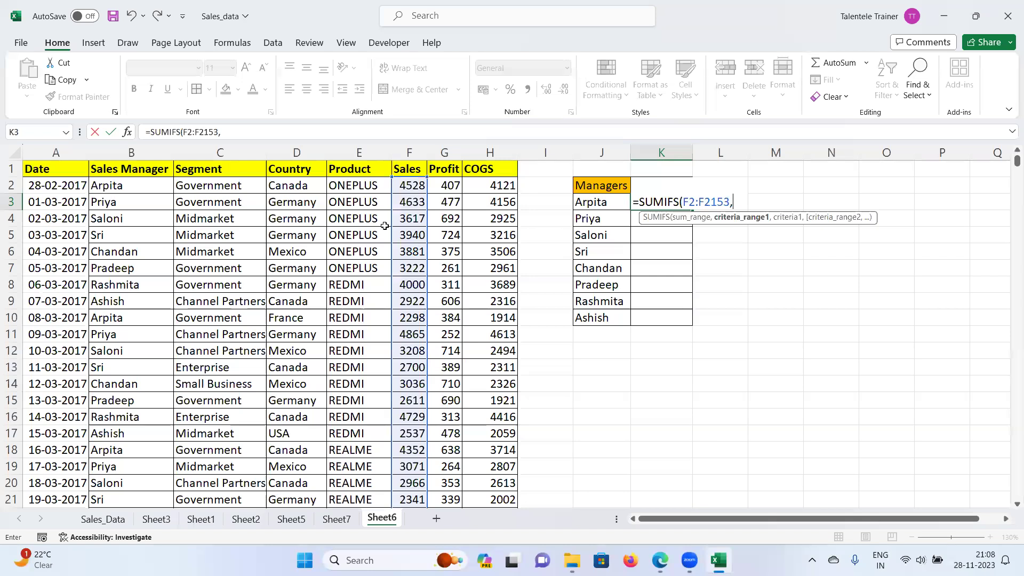
Step: Add criteria range B2:B2153 with criterion J3 and enter the formula, giving 967601
click(125, 186)
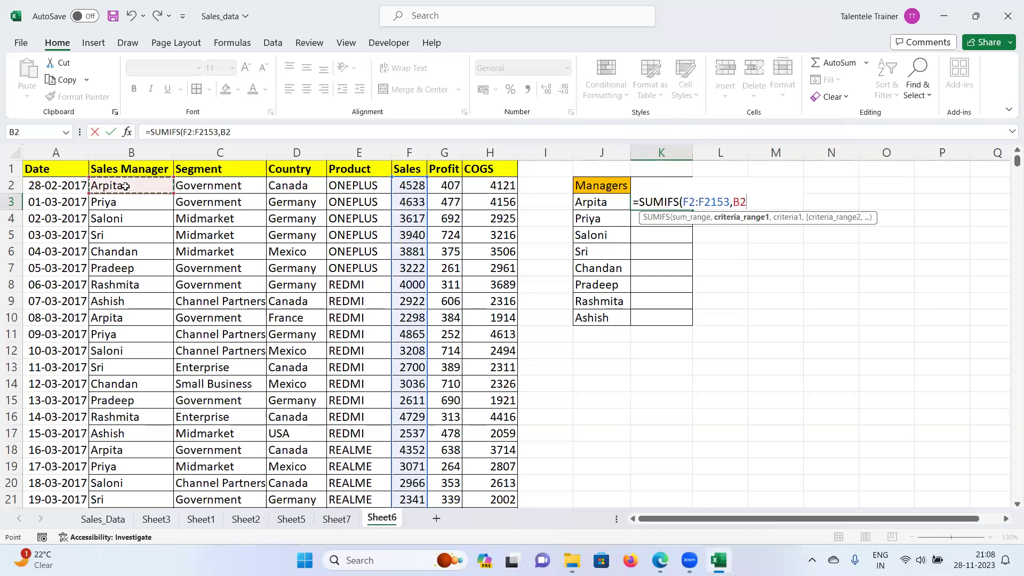
key(ctrl+shift+Down)
key(ctrl+BackSpace)
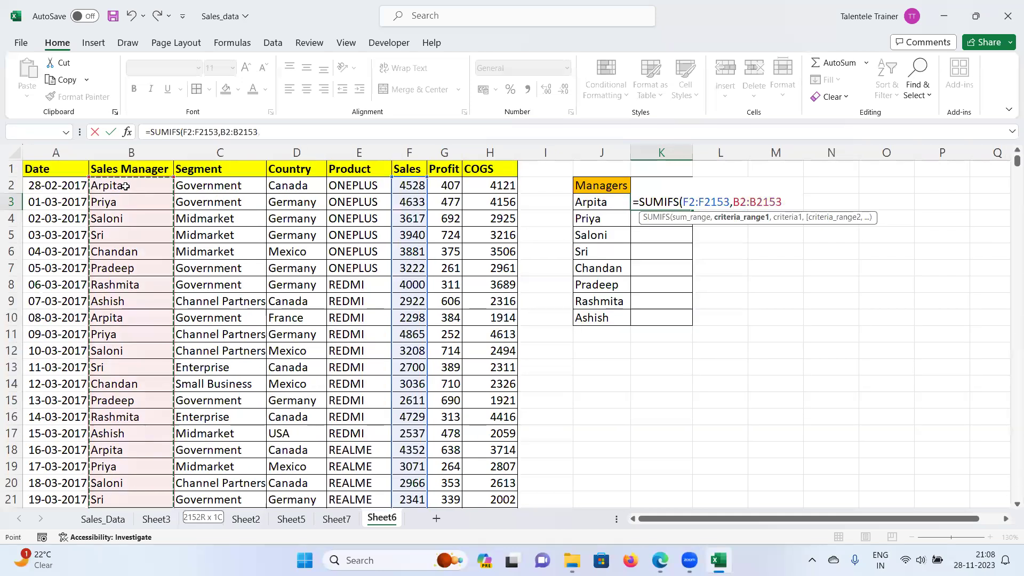
text(,)
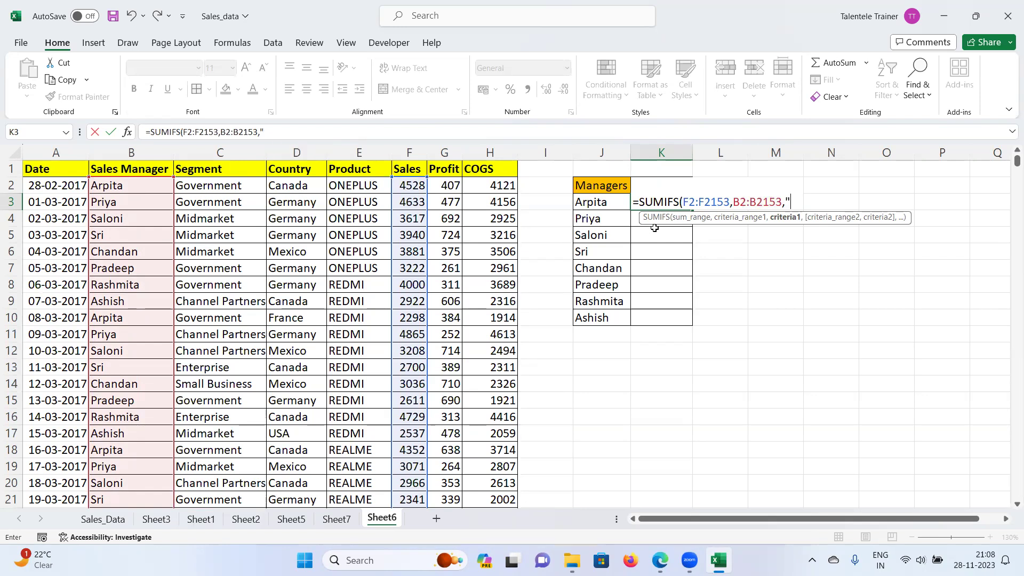
text(ARPITA)
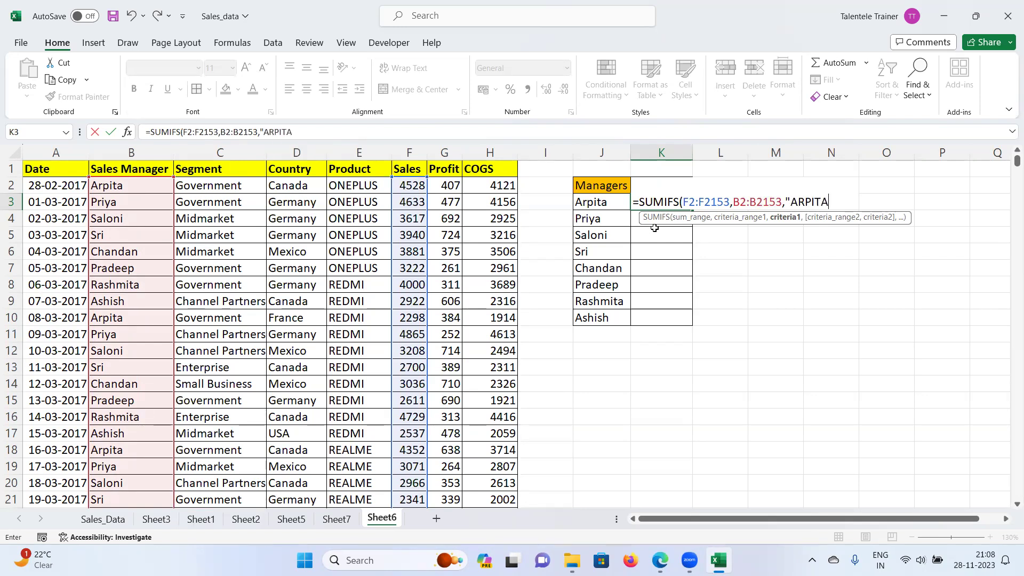
key(BackSpace)
key(BackSpace)
key(BackSpace)
key(BackSpace)
key(BackSpace)
key(BackSpace)
key(BackSpace)
key(BackSpace)
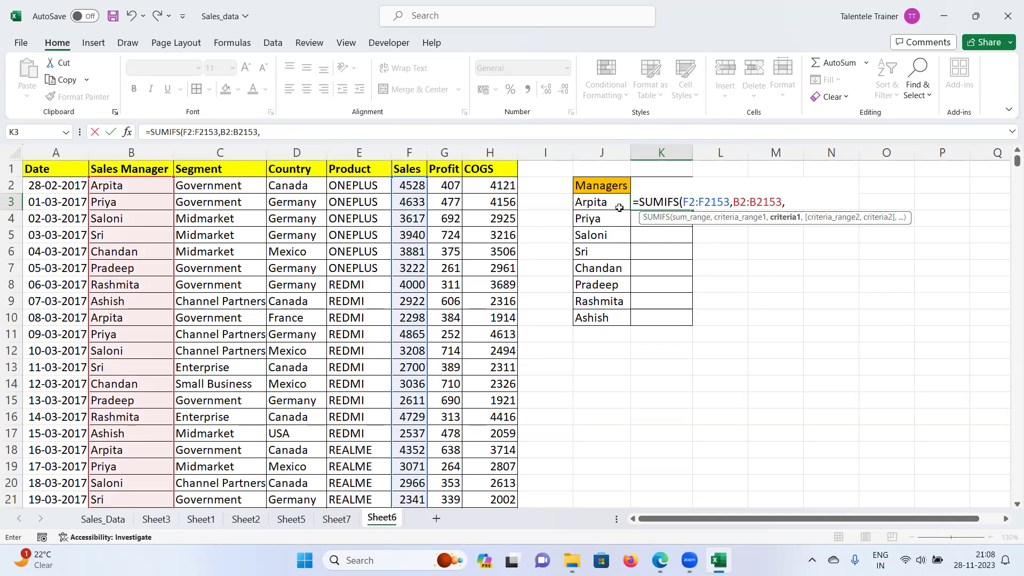
click(589, 200)
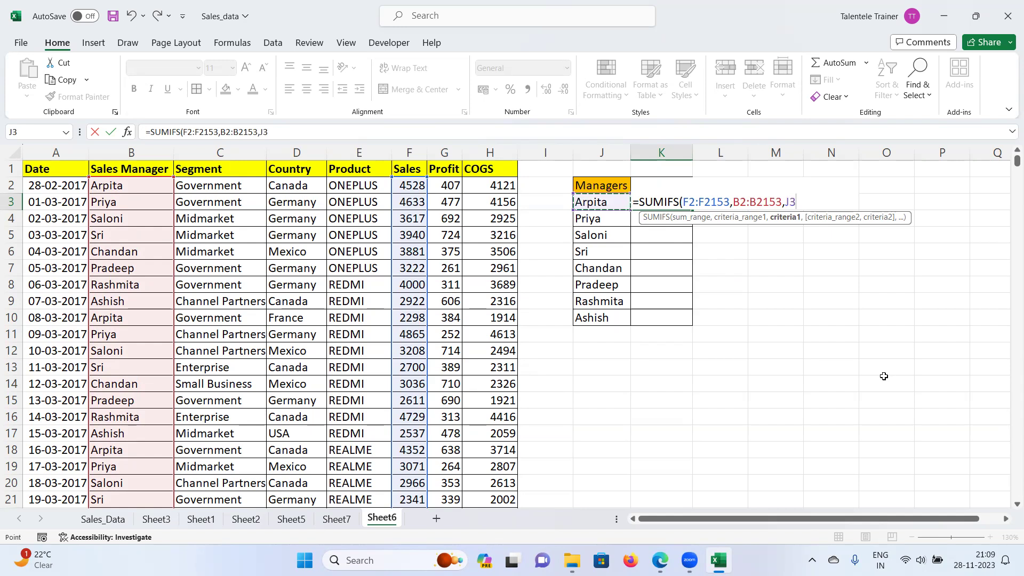
text())
key(Return)
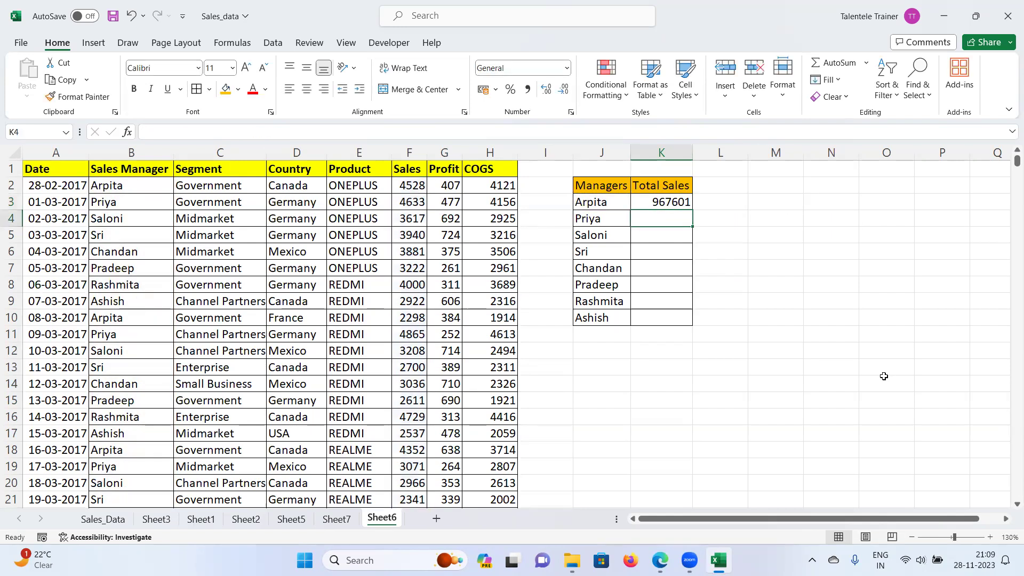
Step: Fill the K3 SUMIFS formula down through K10 for all eight managers
key(Up)
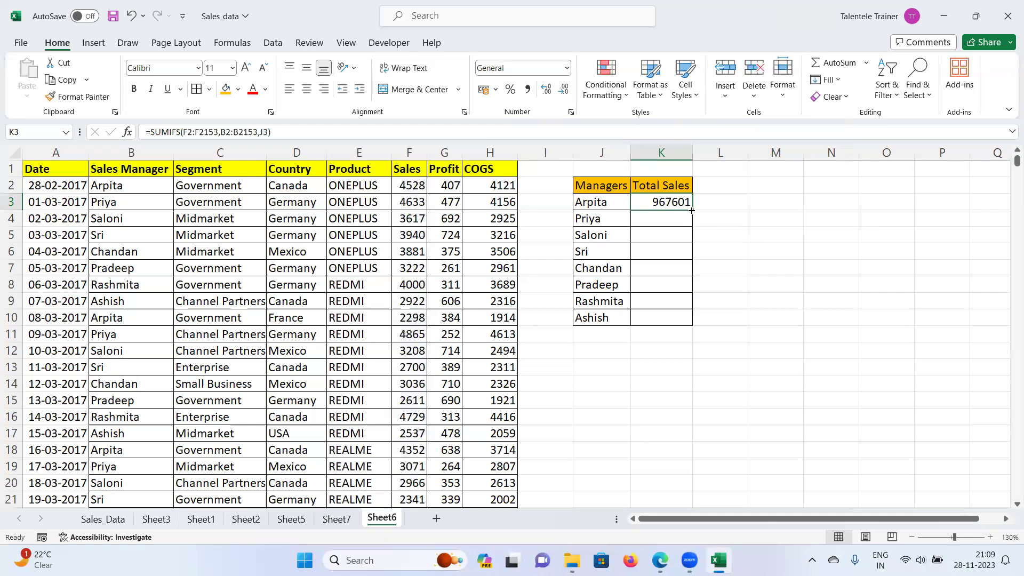
drag(692, 210, 691, 327)
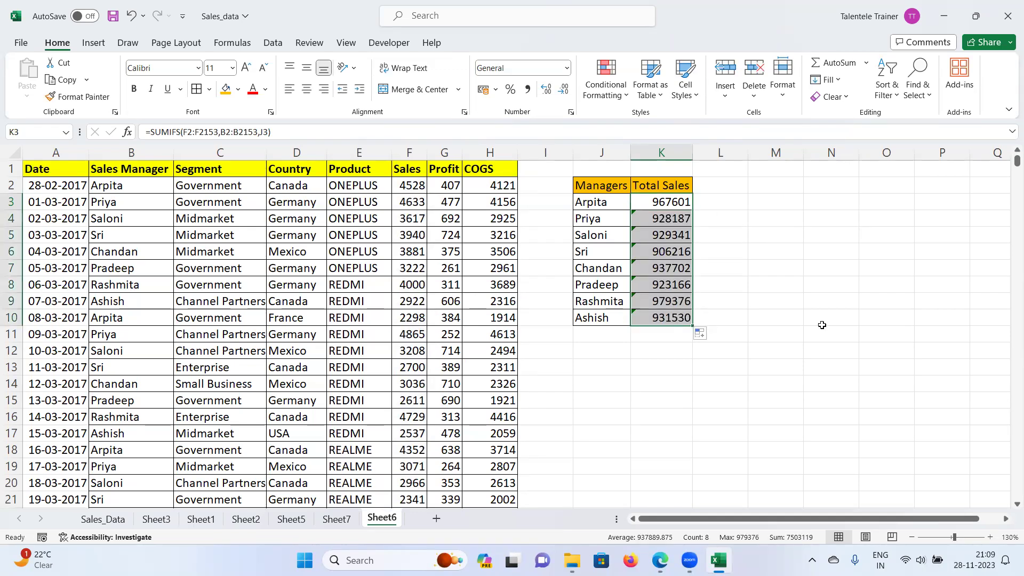
drag(822, 325, 818, 324)
click(819, 324)
Step: Check the copied totals row by row, ending beside the second manager's total
click(673, 220)
click(660, 238)
click(653, 264)
click(643, 297)
click(645, 329)
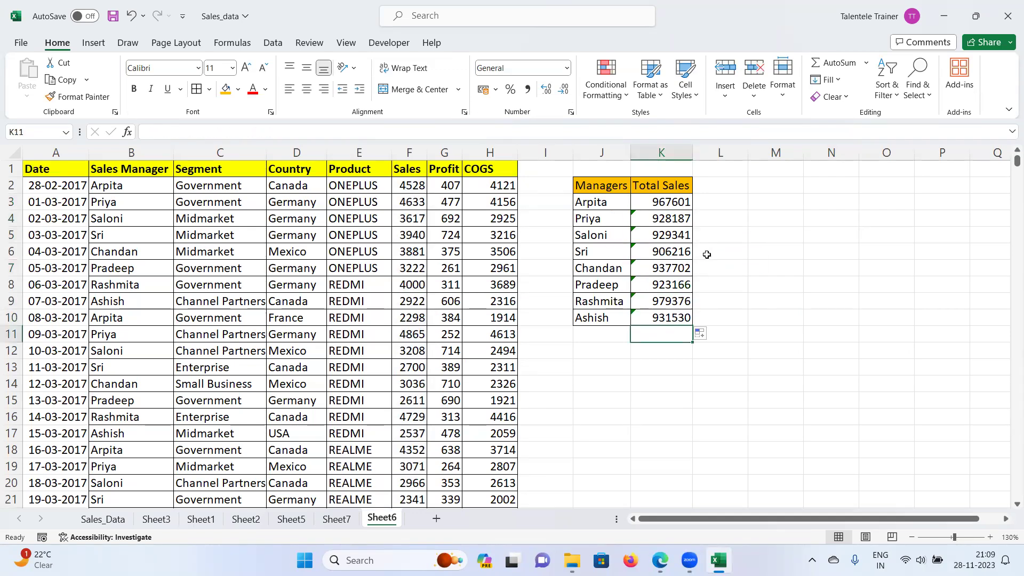
click(714, 223)
Step: Enter =FORMULATEXT(K4) in L4, then fill it up to L3 and down through L10
text(=)
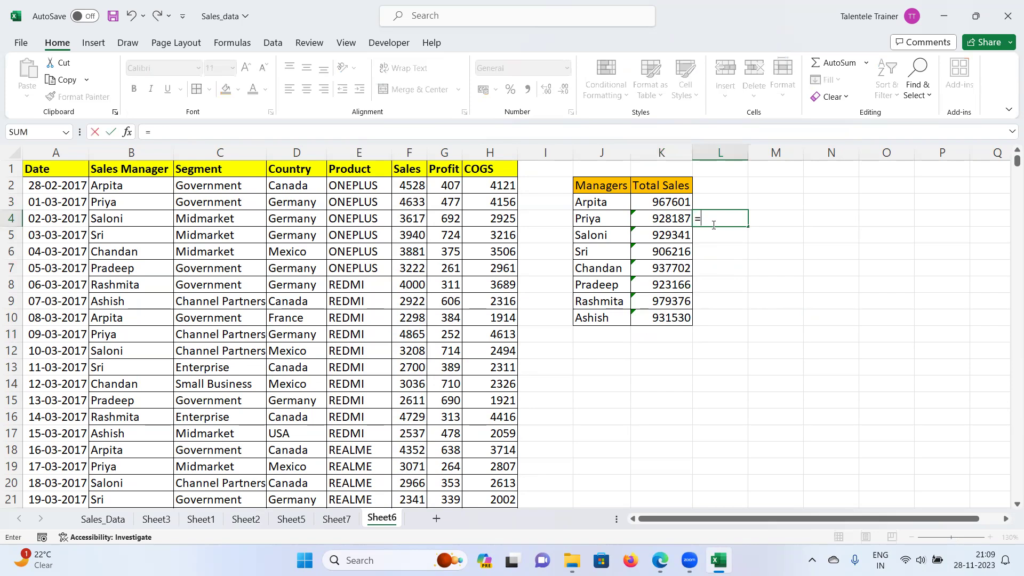
text(F)
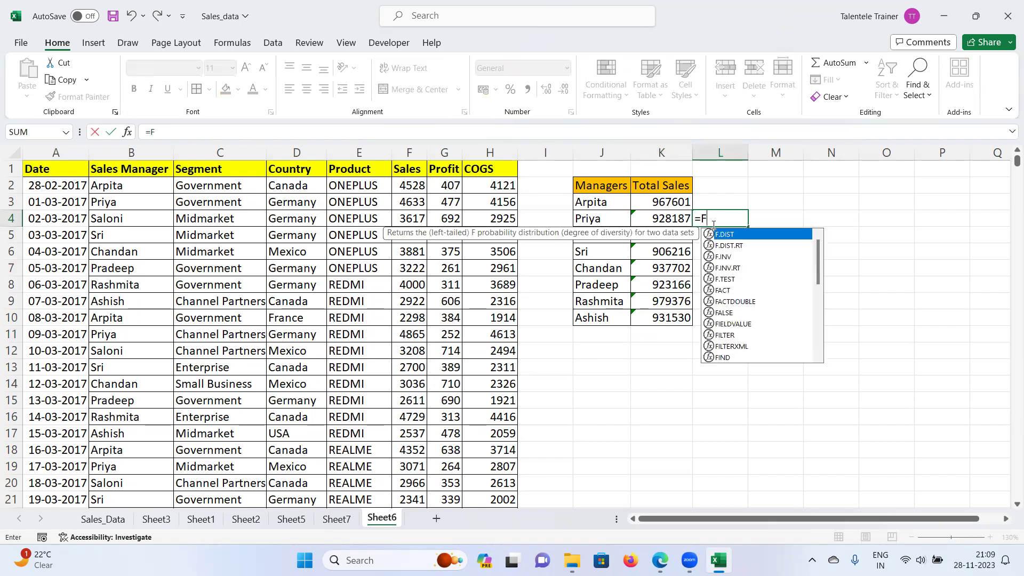
text(ORMU)
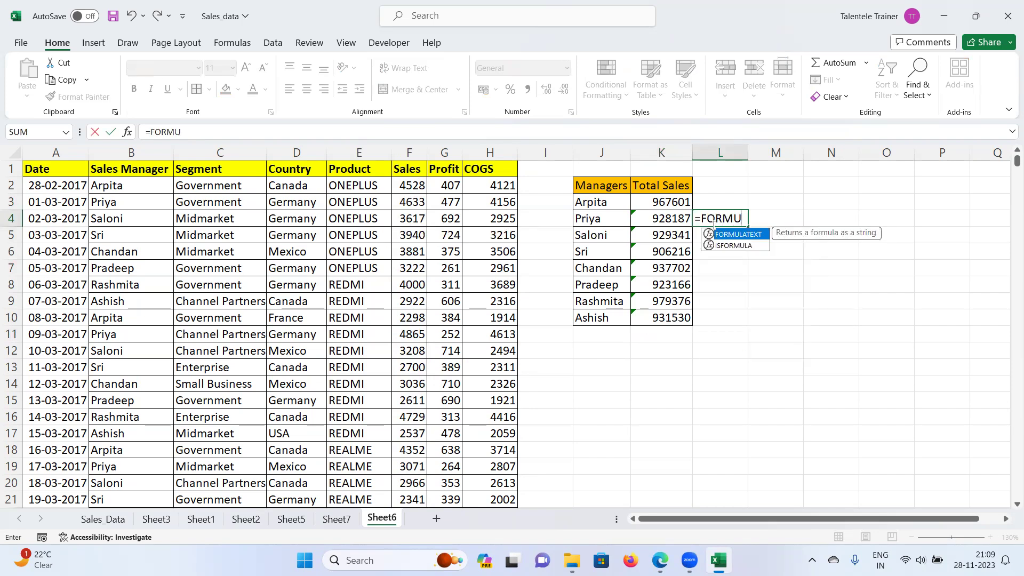
key(Tab)
click(652, 218)
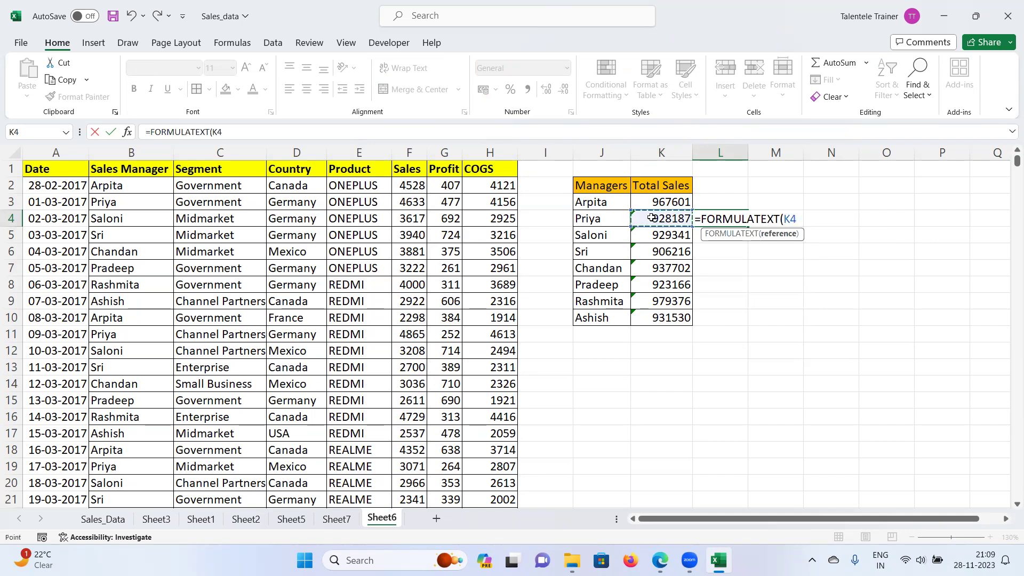
key(Return)
click(734, 218)
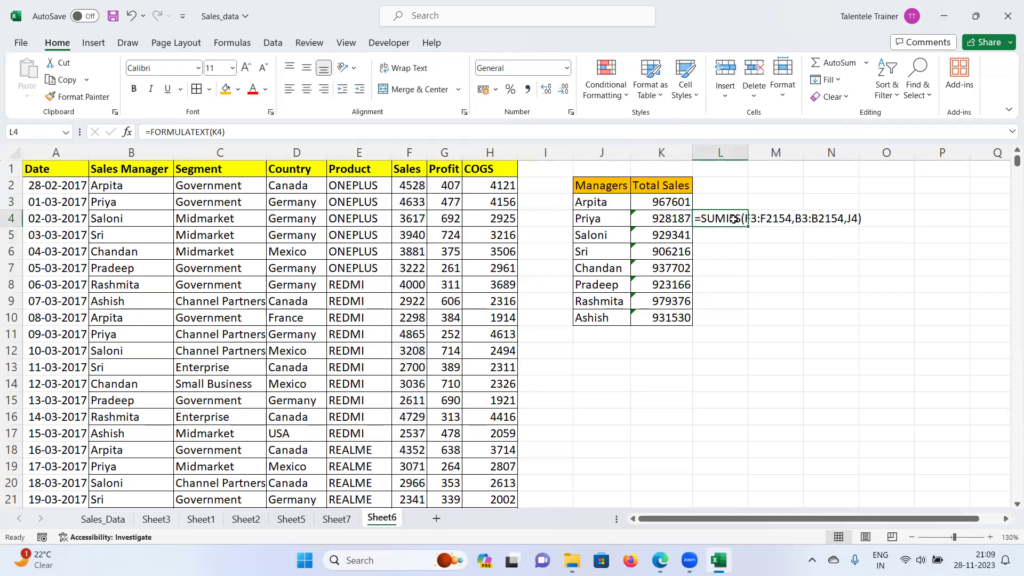
drag(748, 226, 747, 206)
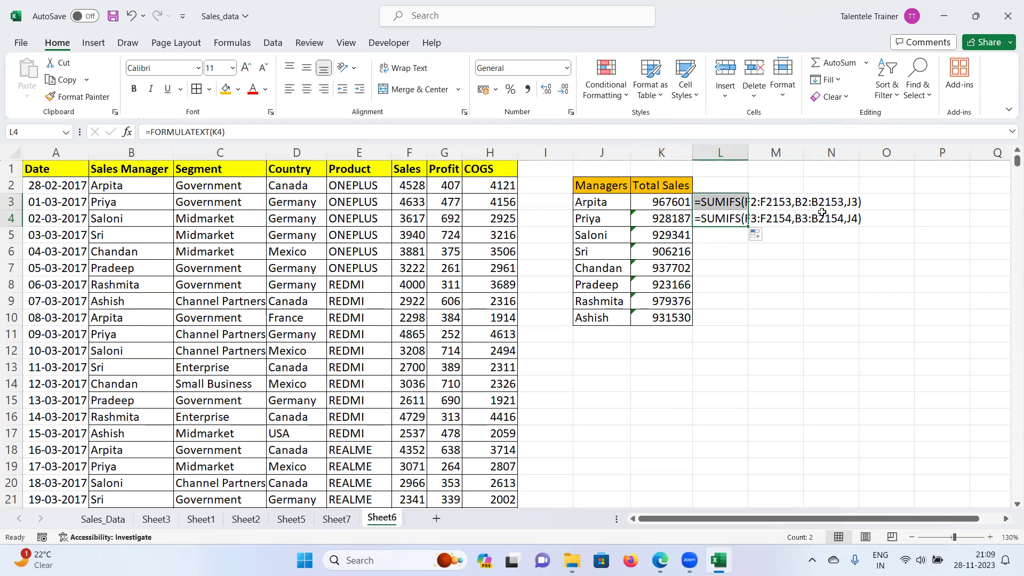
click(825, 265)
click(735, 223)
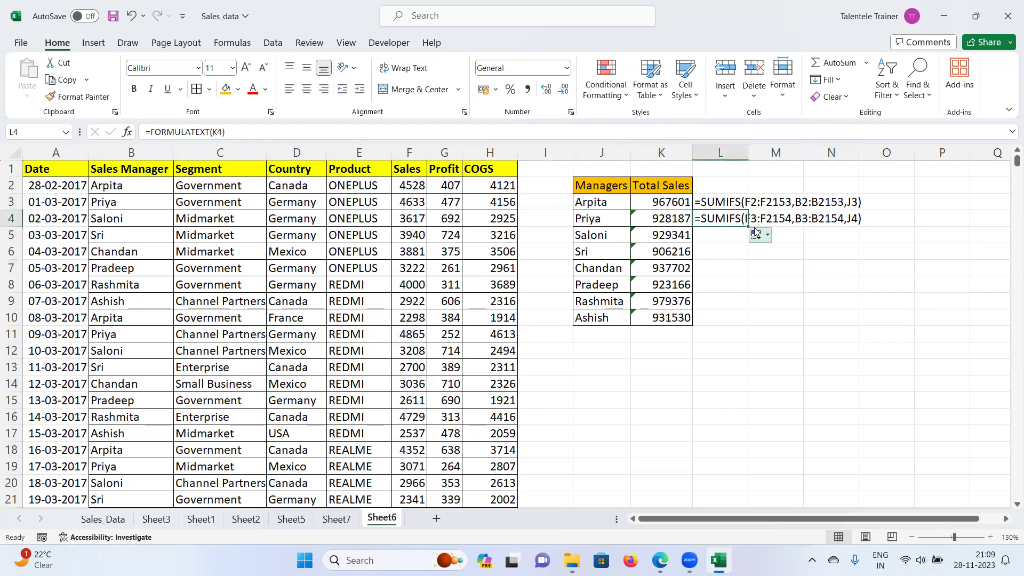
drag(748, 227, 749, 325)
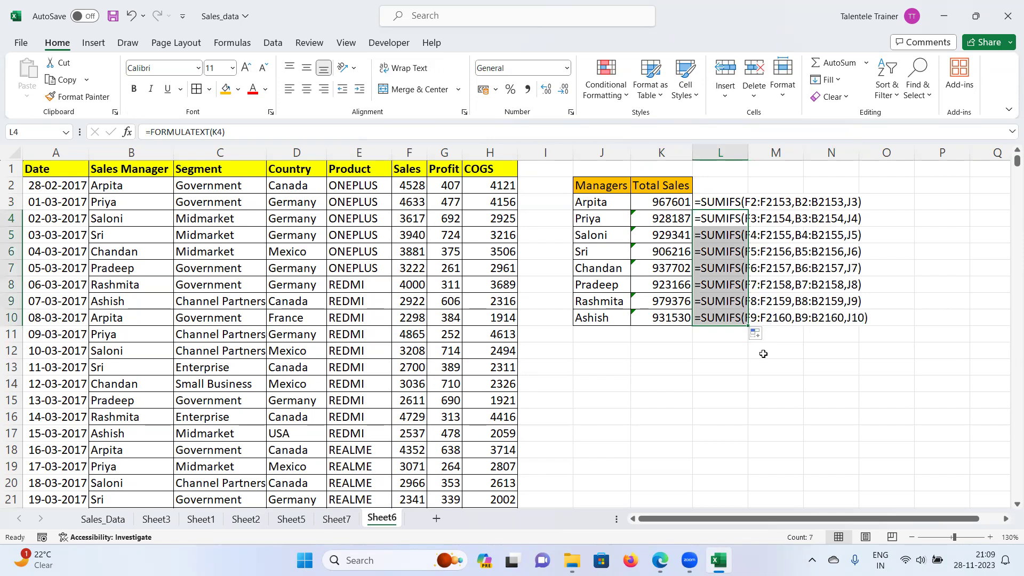
Step: AutoFit column L so the full formula text is readable
double_click(749, 153)
ctrl+scroll(833, 310, up, 3)
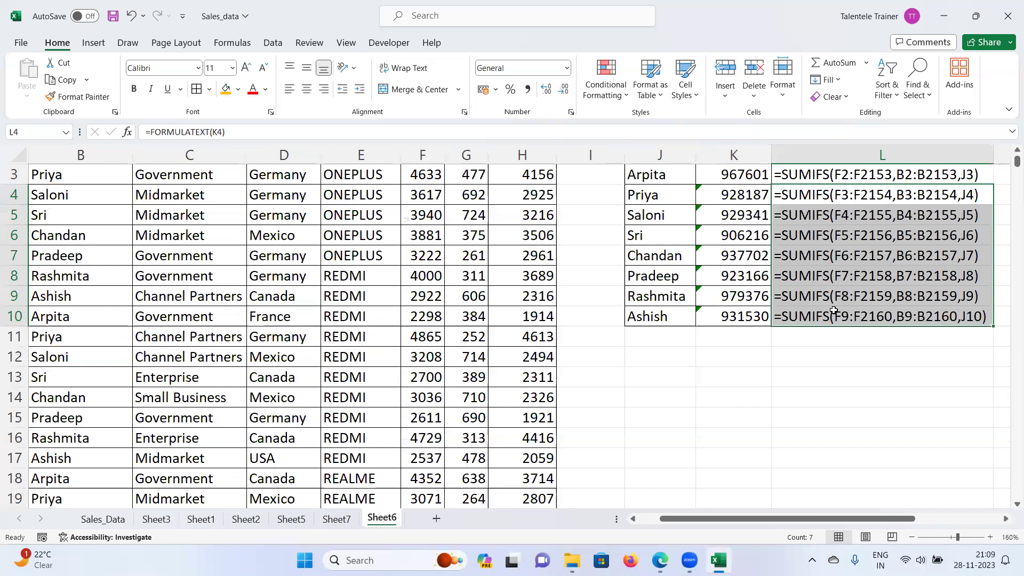
scroll(841, 374, up, 3)
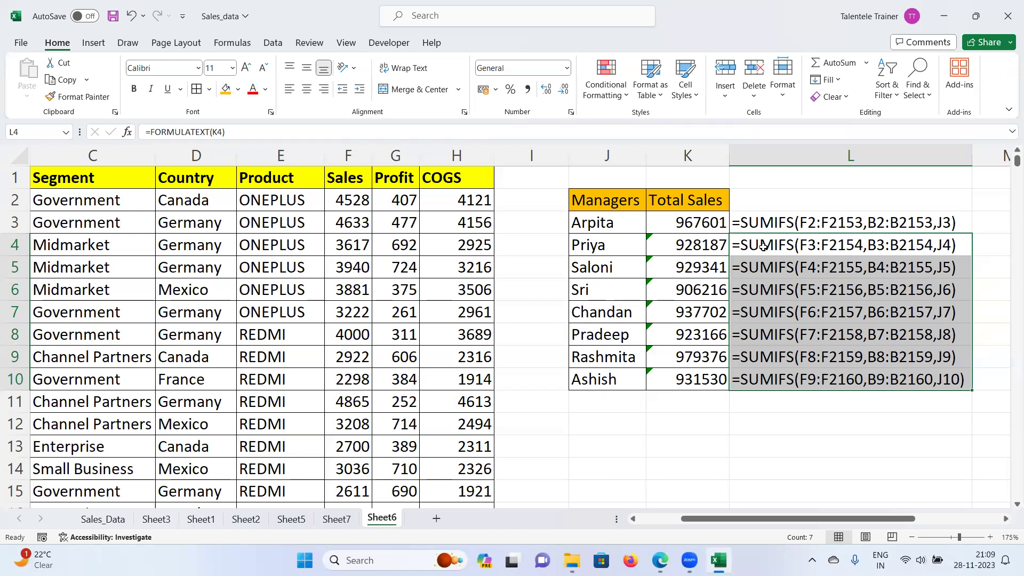
click(600, 223)
click(596, 245)
click(594, 276)
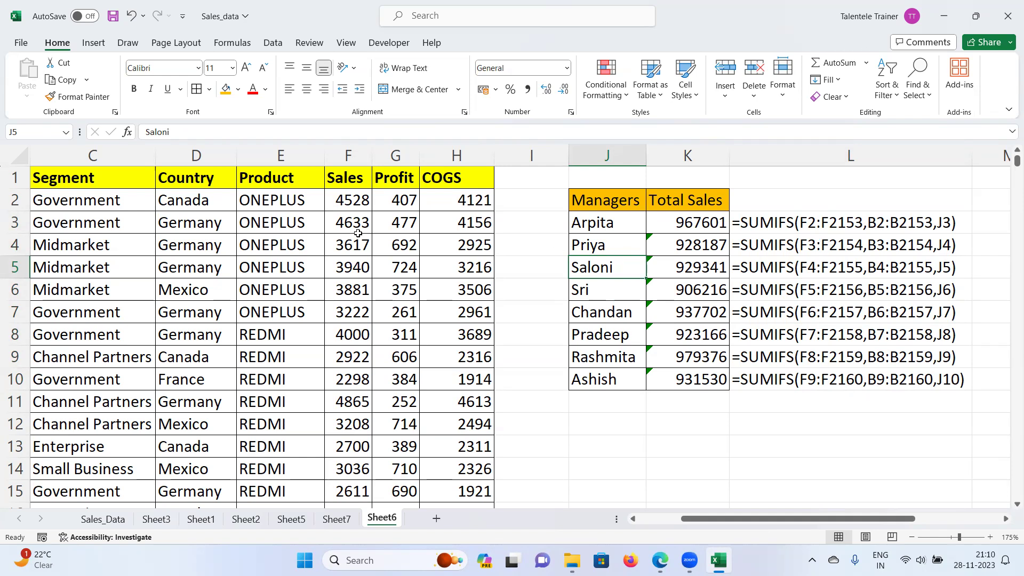
drag(354, 224, 355, 302)
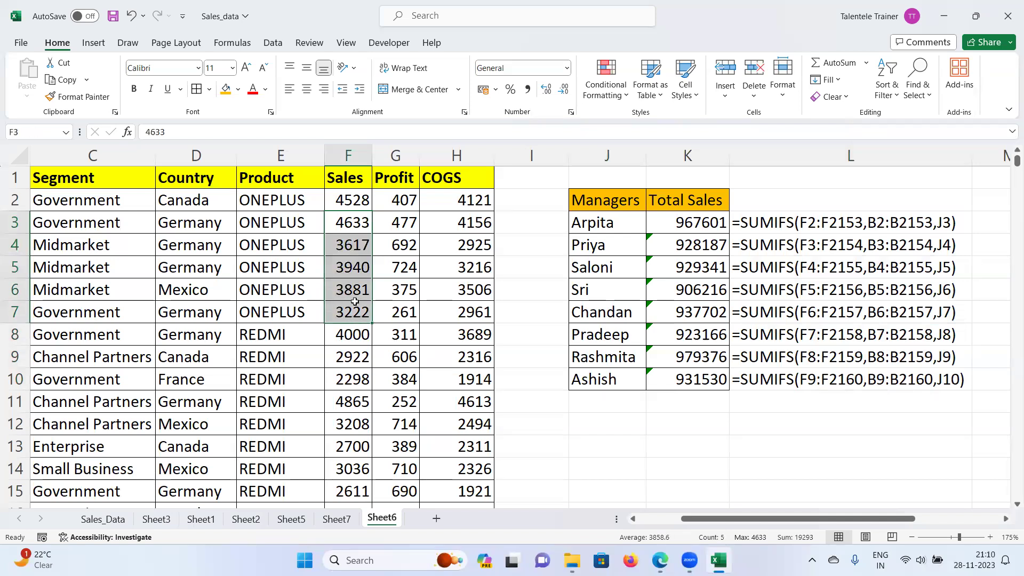
click(347, 227)
drag(349, 246, 352, 312)
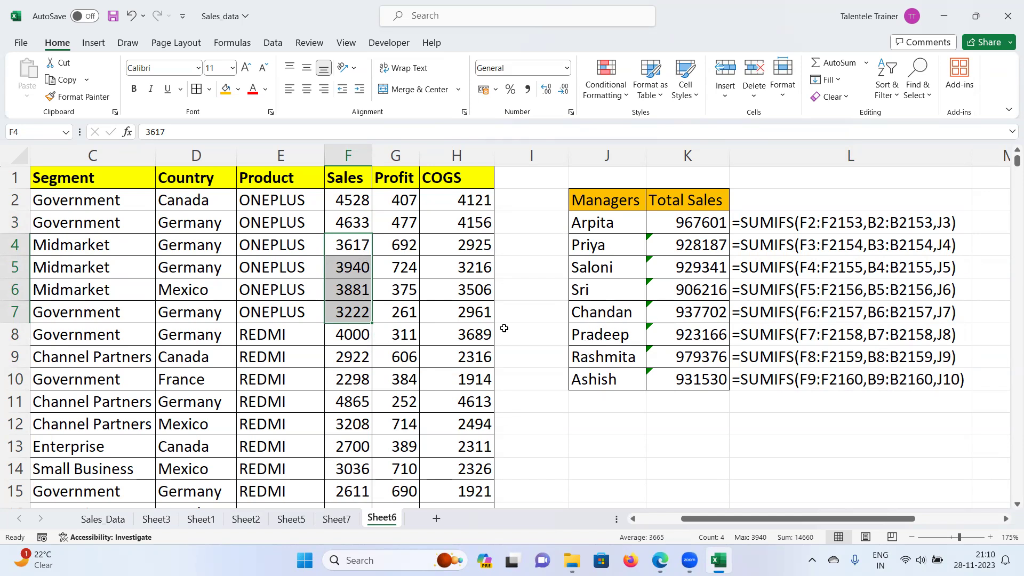
click(356, 291)
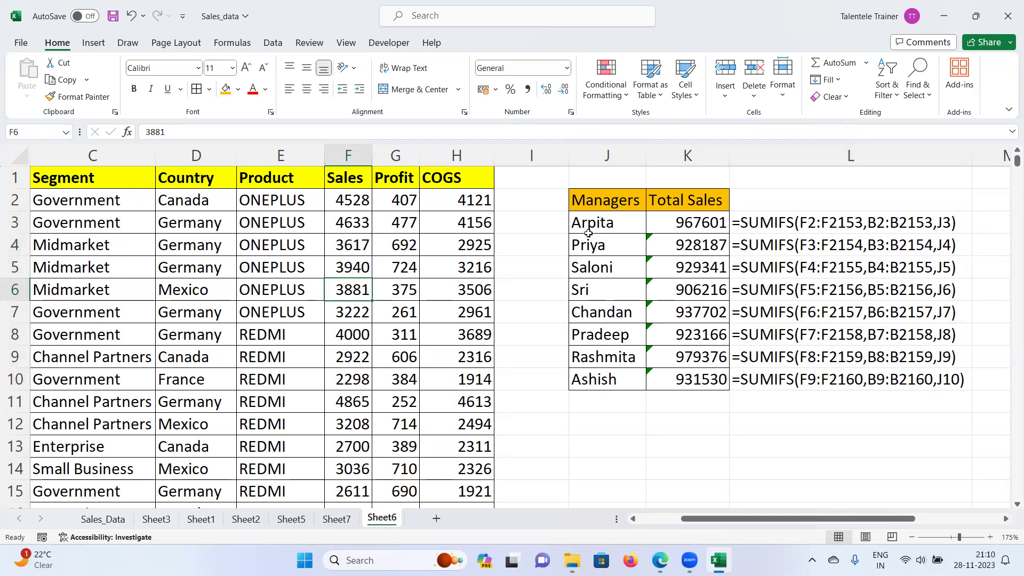
click(688, 221)
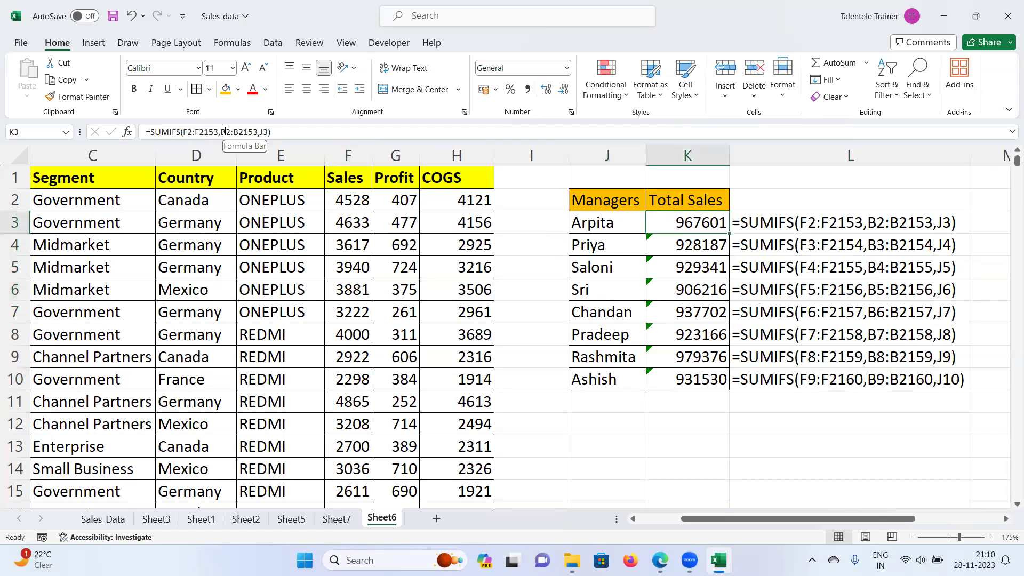
Step: In K3's formula, lock the sum range rows as F$2:F$2153
click(185, 132)
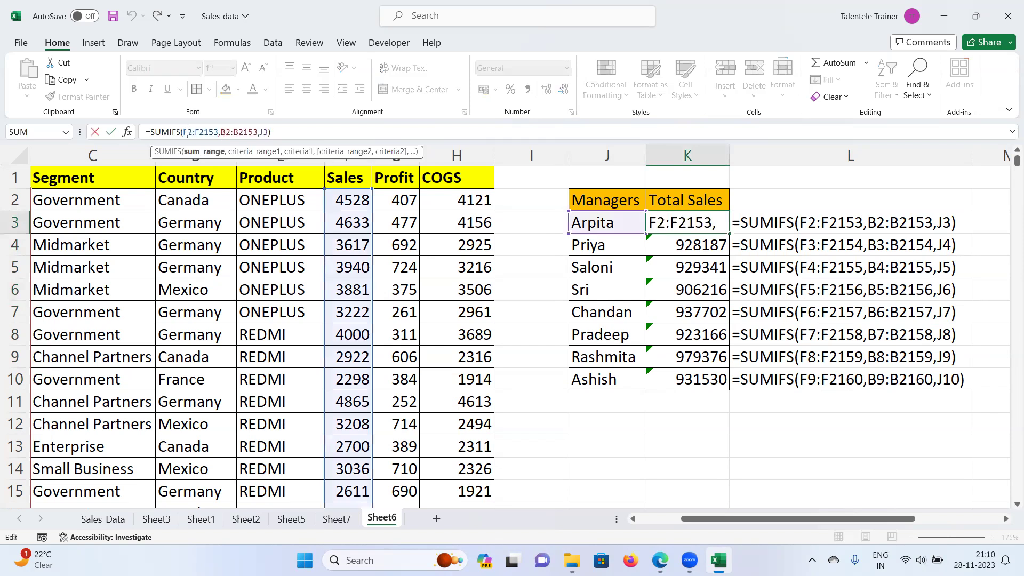
text($F$)
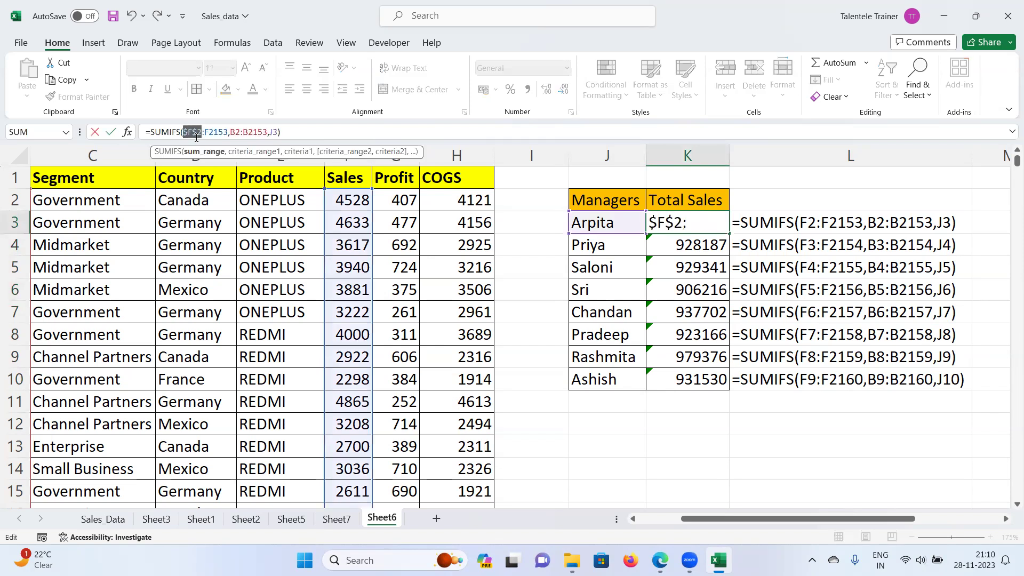
double_click(191, 133)
click(204, 131)
text($)
double_click(214, 133)
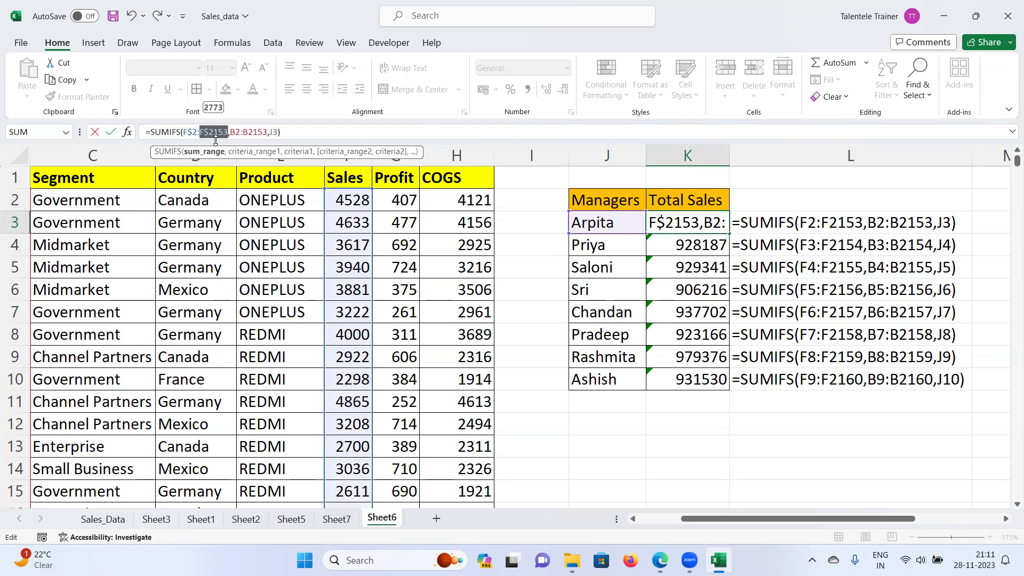
Step: Lock the criteria range rows as B$2:B$2153 and commit the corrected formula
click(238, 131)
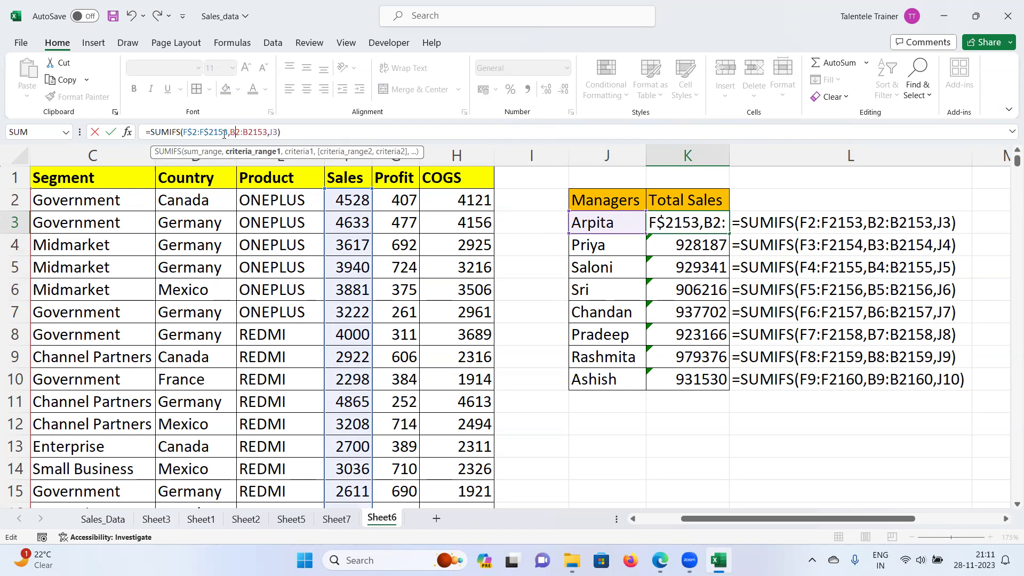
text($B$)
double_click(237, 133)
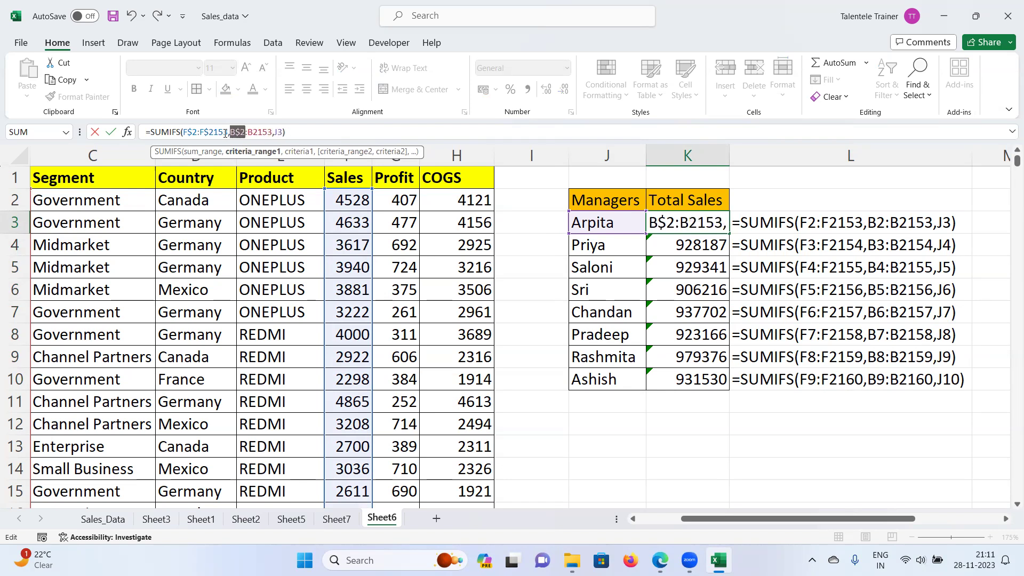
click(258, 134)
text($B$)
double_click(256, 133)
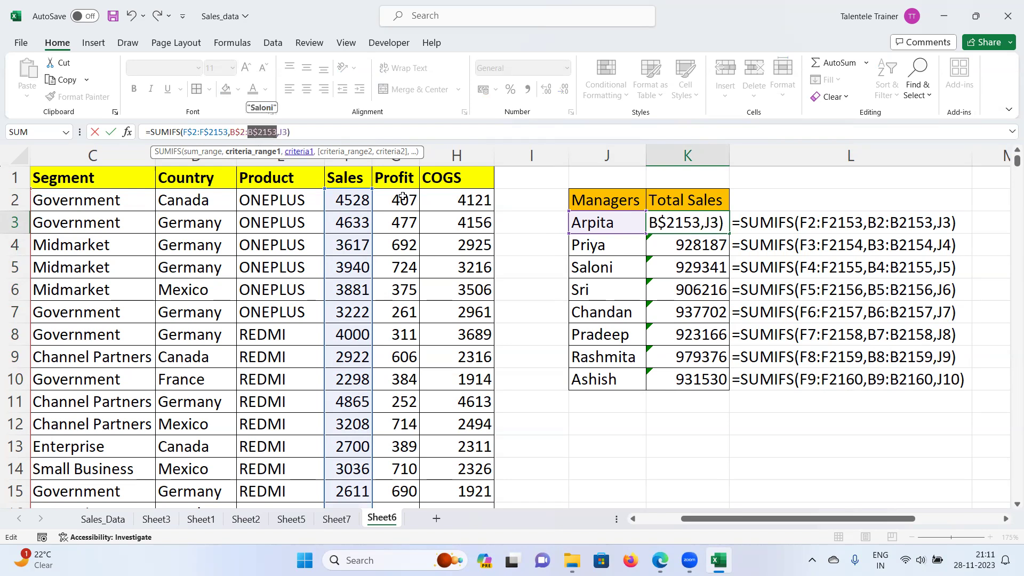
key(Return)
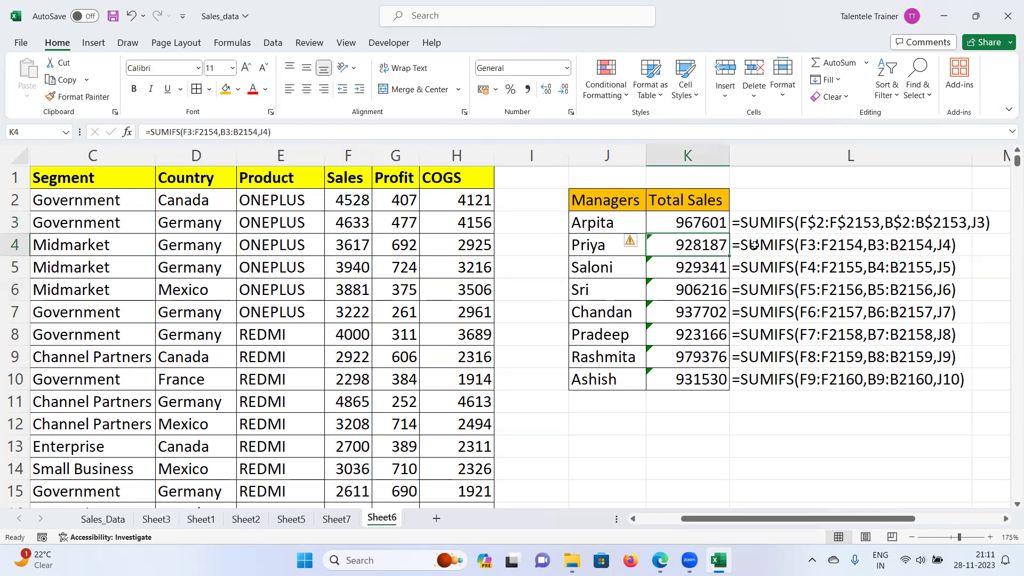
Step: Fill the row-locked K3 formula down through K10
click(721, 229)
drag(729, 233, 735, 398)
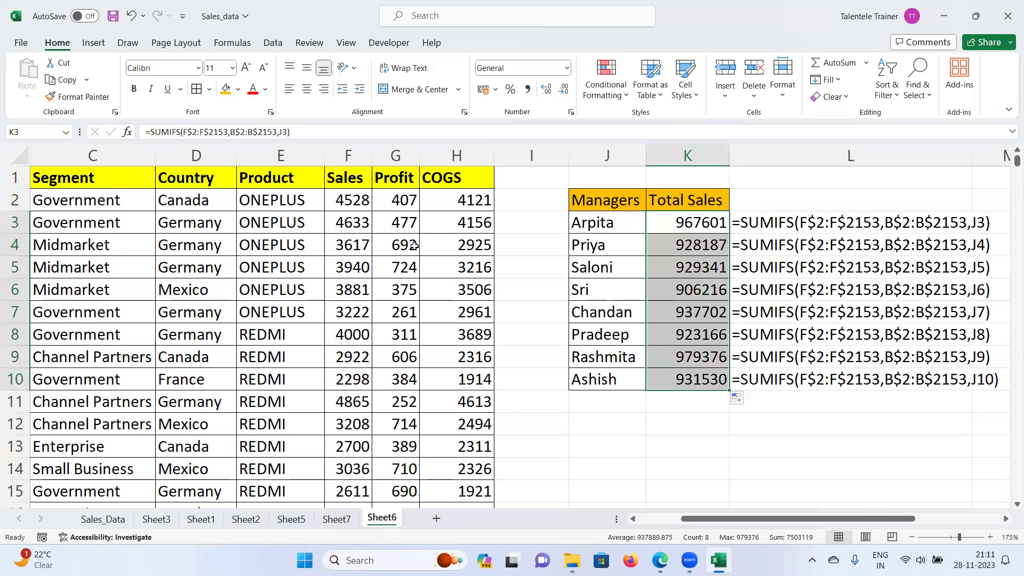
mouse_move(771, 518)
mouse_down()
mouse_move(749, 526)
mouse_move(788, 528)
mouse_up()
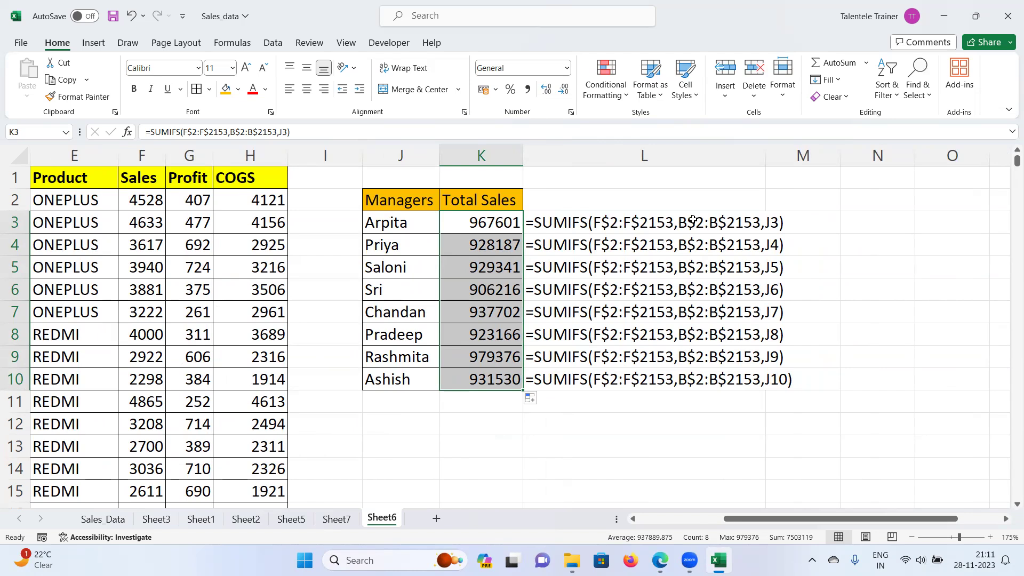
drag(765, 520, 728, 525)
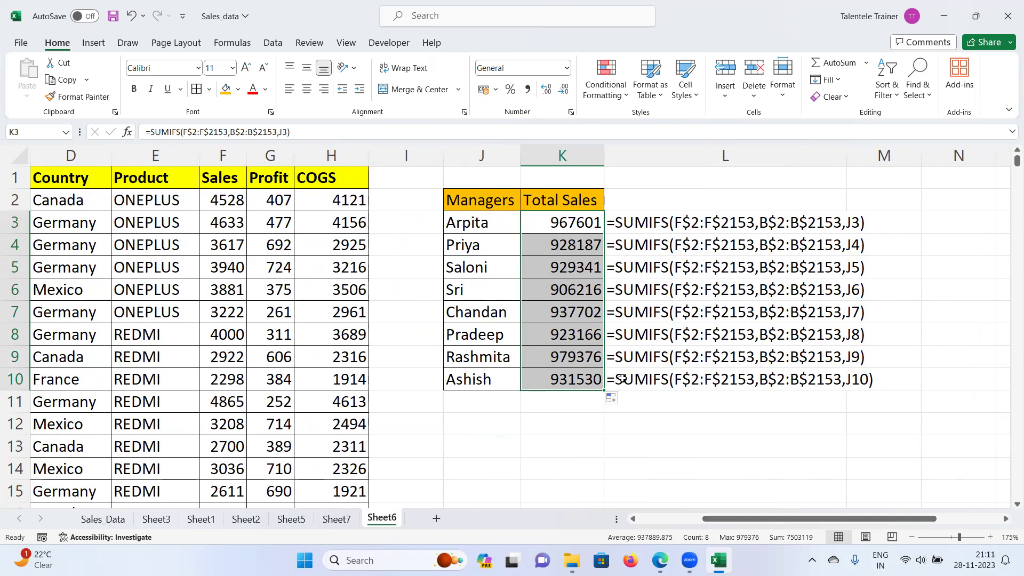
click(514, 421)
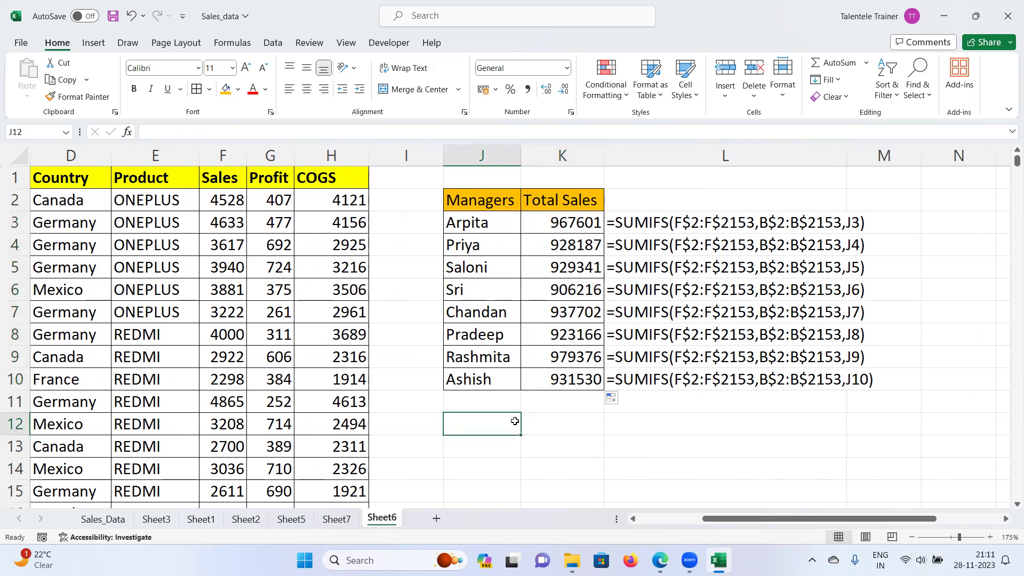
click(483, 227)
click(475, 241)
click(476, 269)
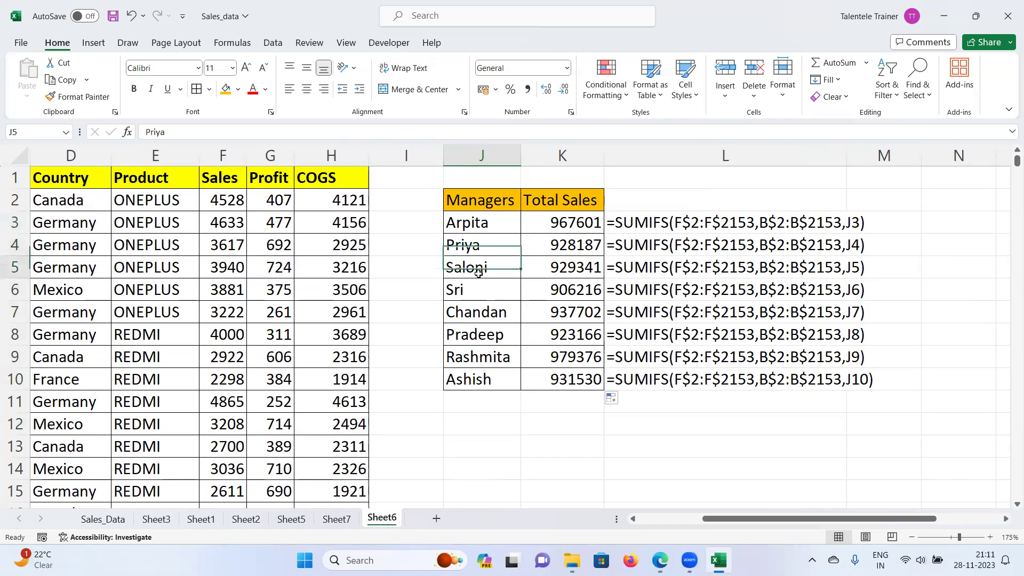
click(862, 228)
click(855, 248)
click(855, 272)
click(855, 294)
click(473, 288)
click(470, 312)
click(469, 355)
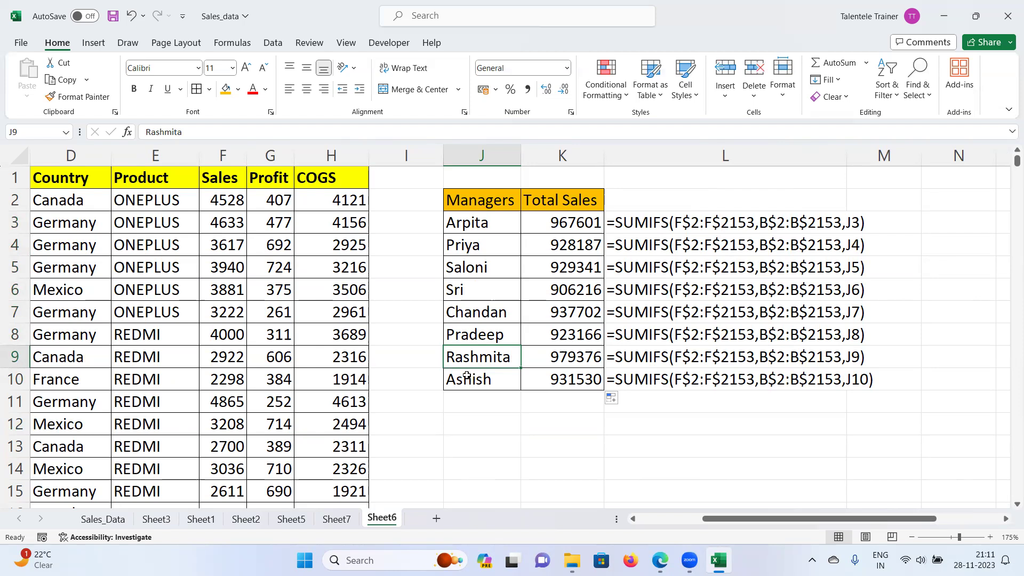
drag(480, 221, 480, 393)
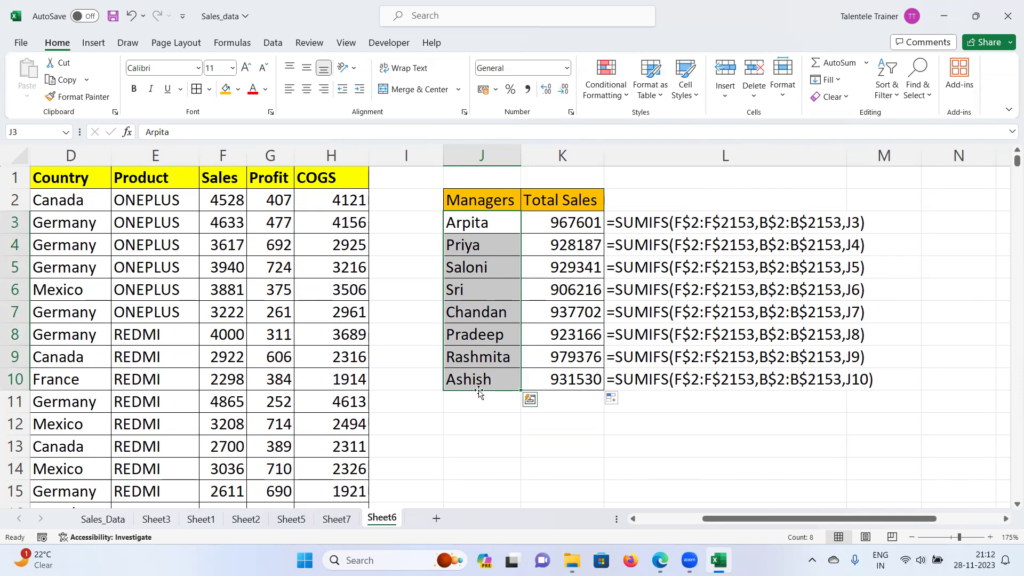
click(492, 221)
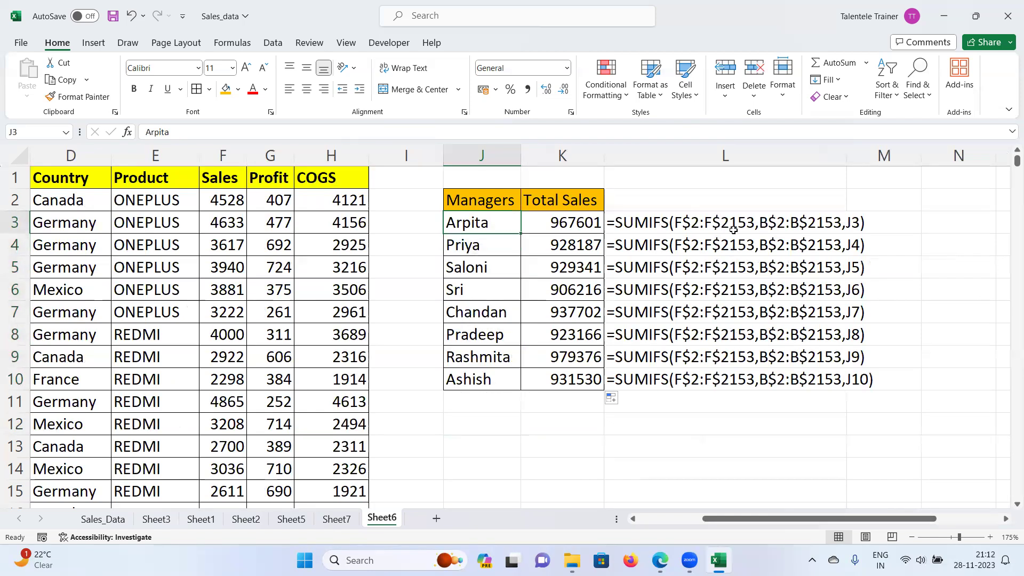
click(492, 250)
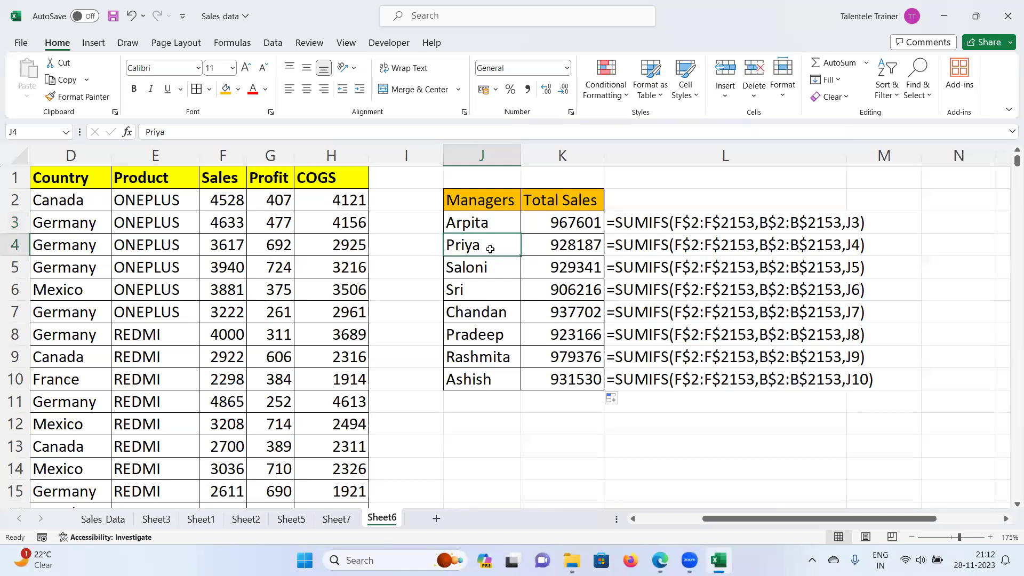
click(489, 273)
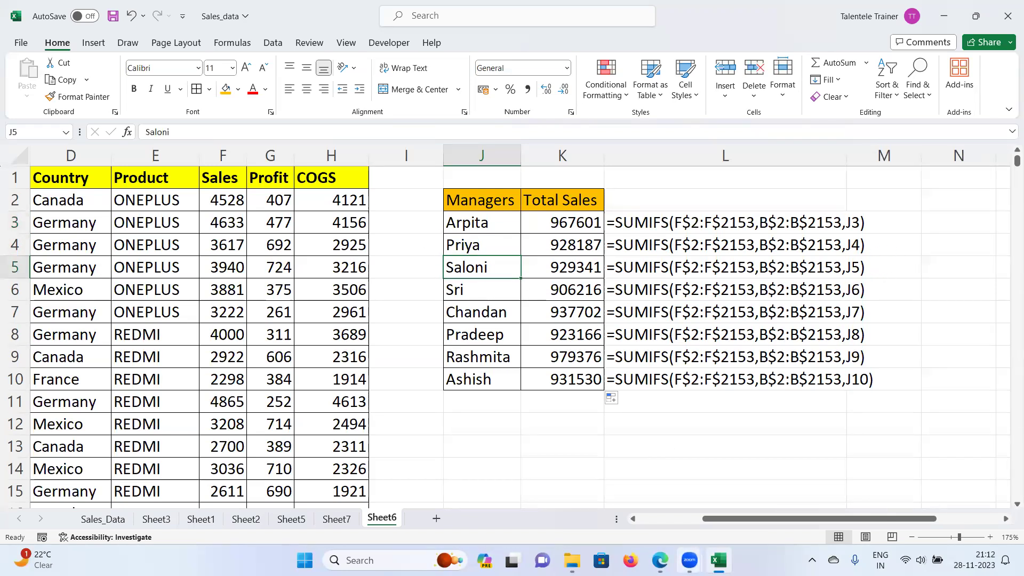
drag(718, 520, 651, 522)
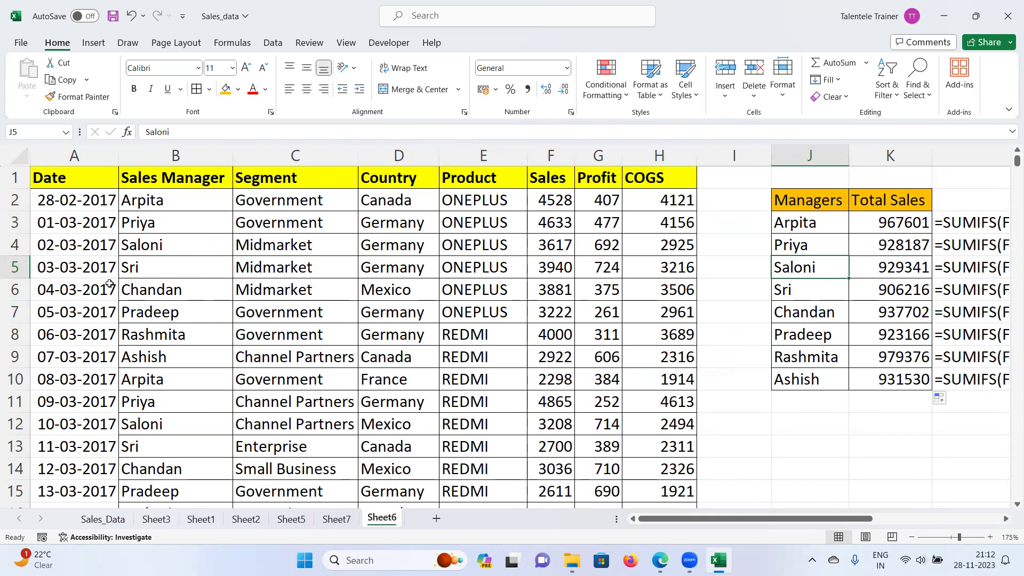
mouse_move(804, 521)
mouse_down()
mouse_move(835, 522)
mouse_move(794, 523)
mouse_up()
drag(747, 520, 791, 521)
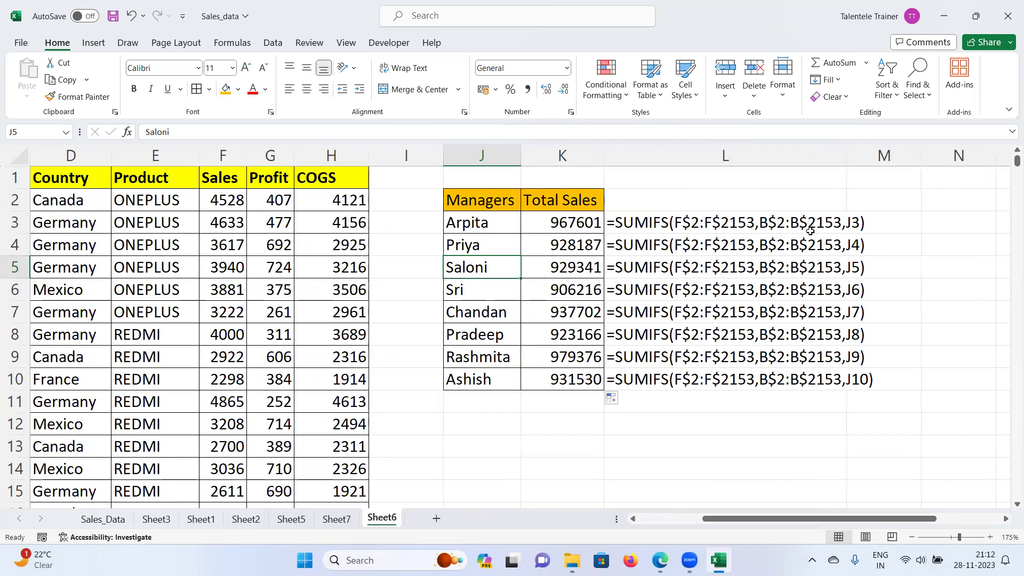
click(772, 222)
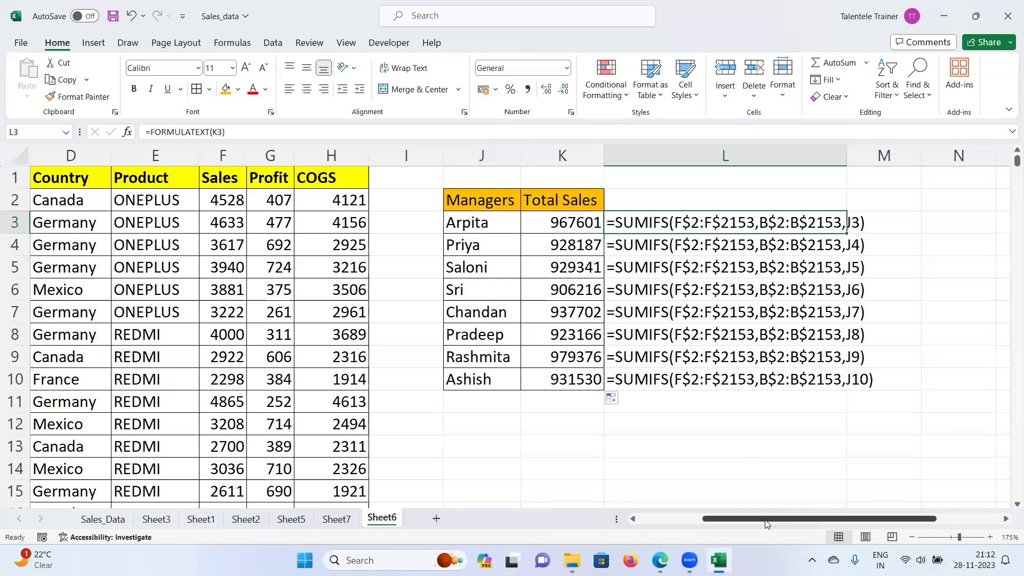
drag(789, 518, 725, 518)
click(154, 200)
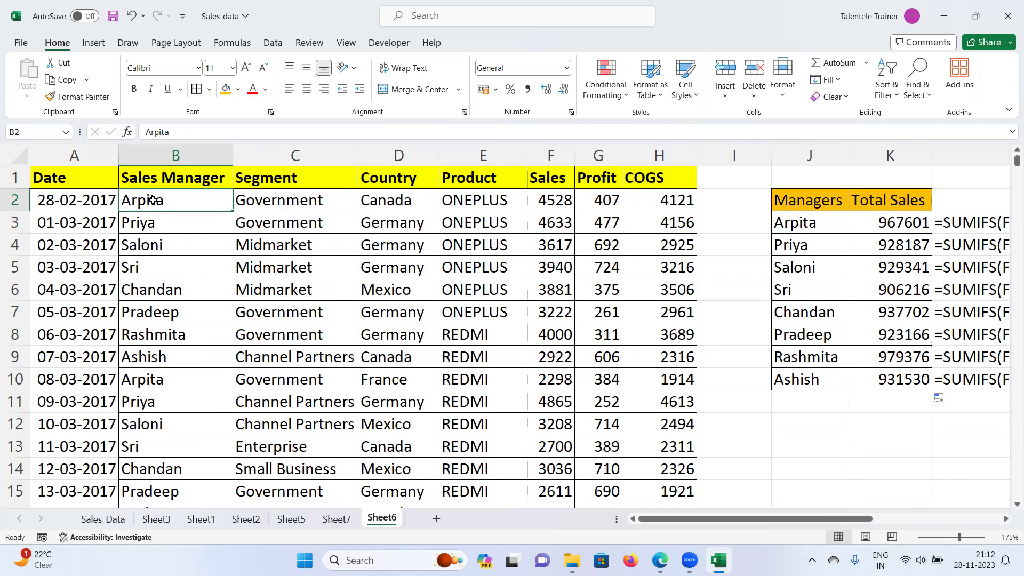
click(144, 224)
click(146, 193)
drag(151, 288, 148, 436)
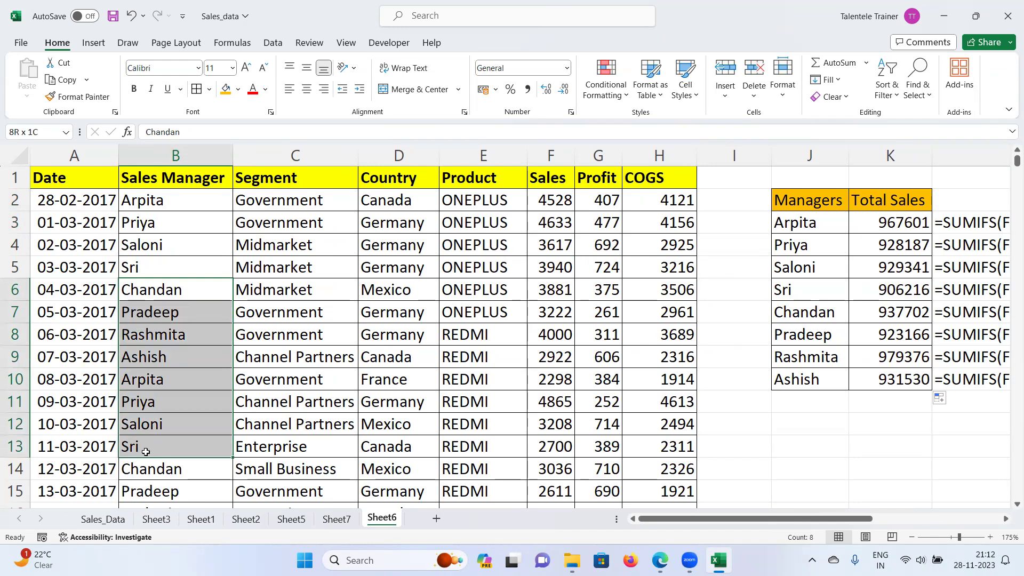
drag(145, 452, 146, 452)
drag(807, 221, 800, 376)
click(808, 229)
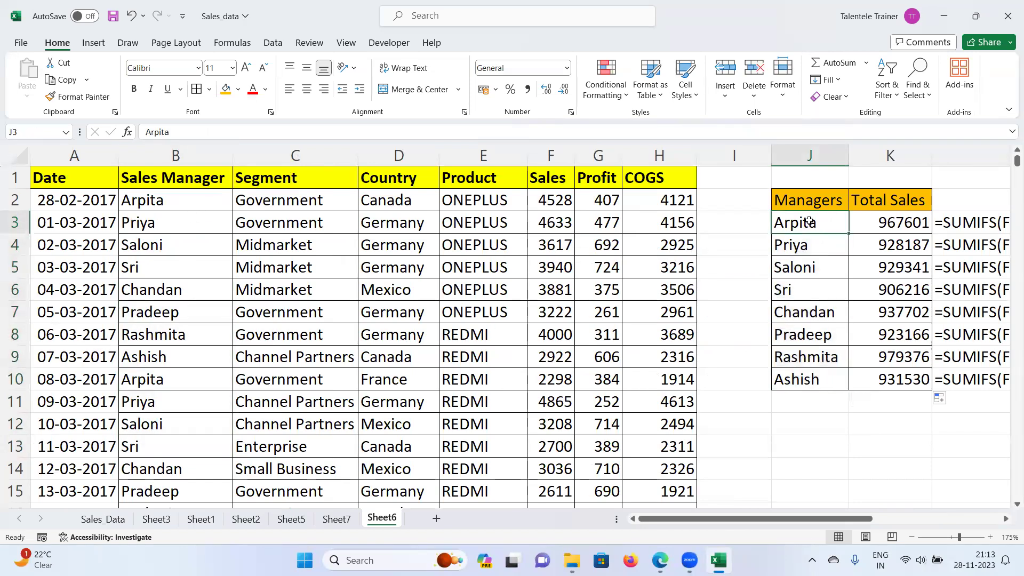
drag(805, 226, 809, 386)
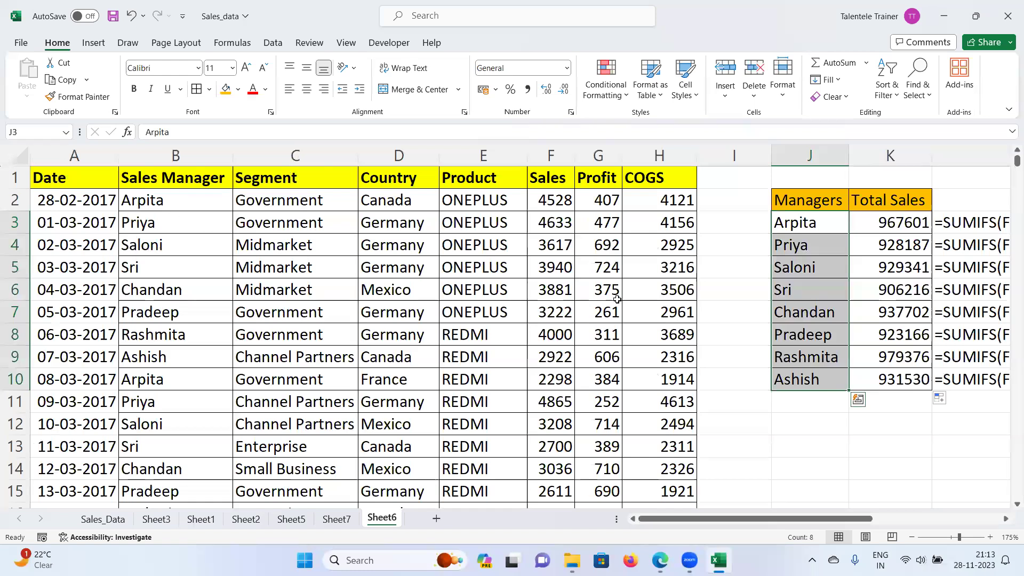
click(792, 313)
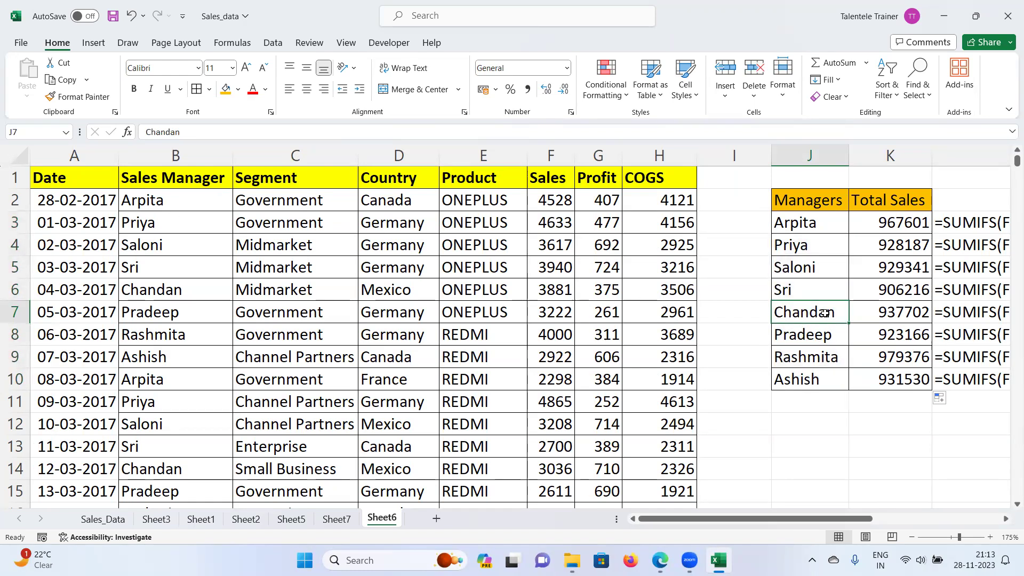
drag(834, 519, 856, 520)
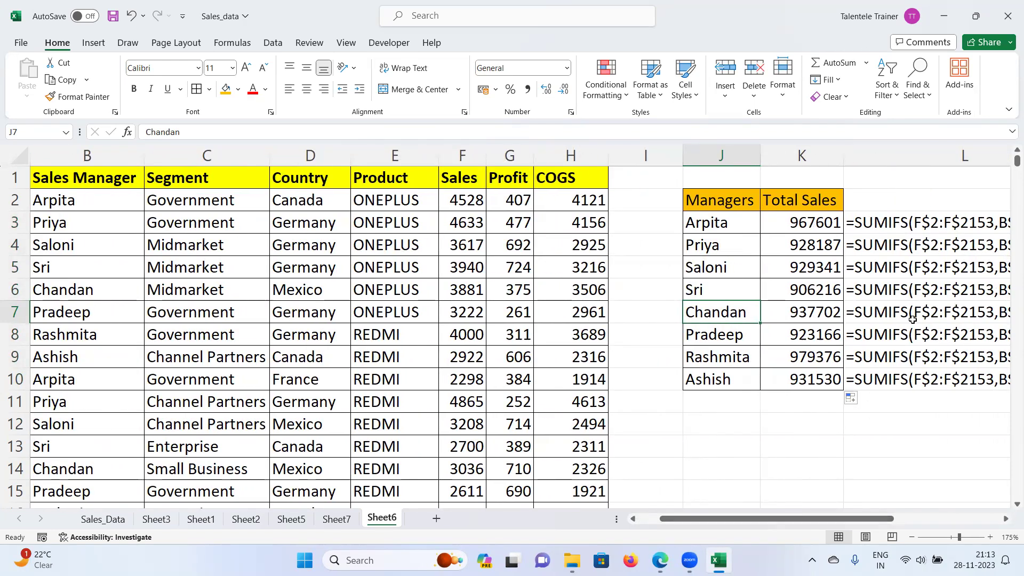
drag(839, 521, 709, 526)
click(149, 288)
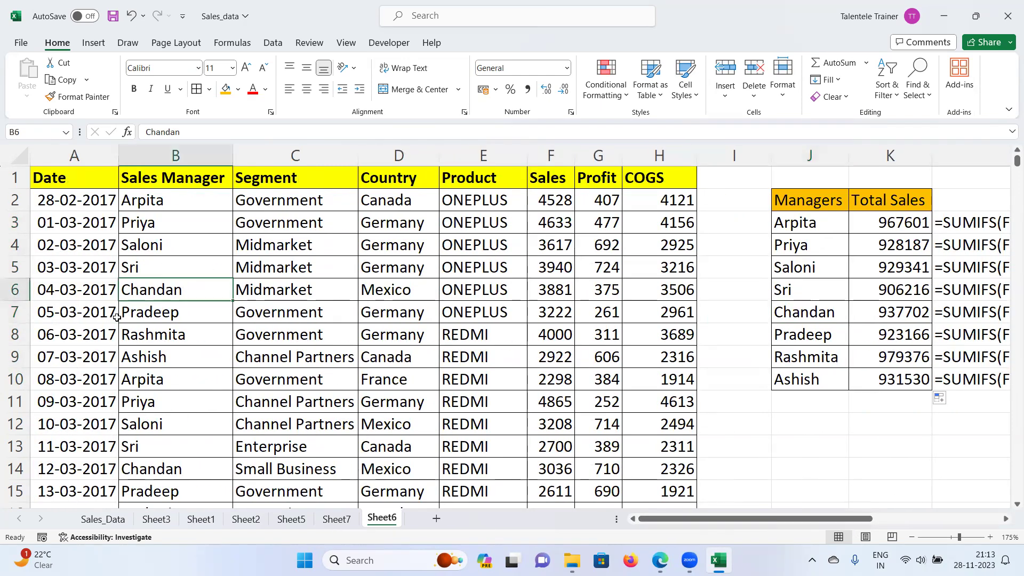
click(139, 239)
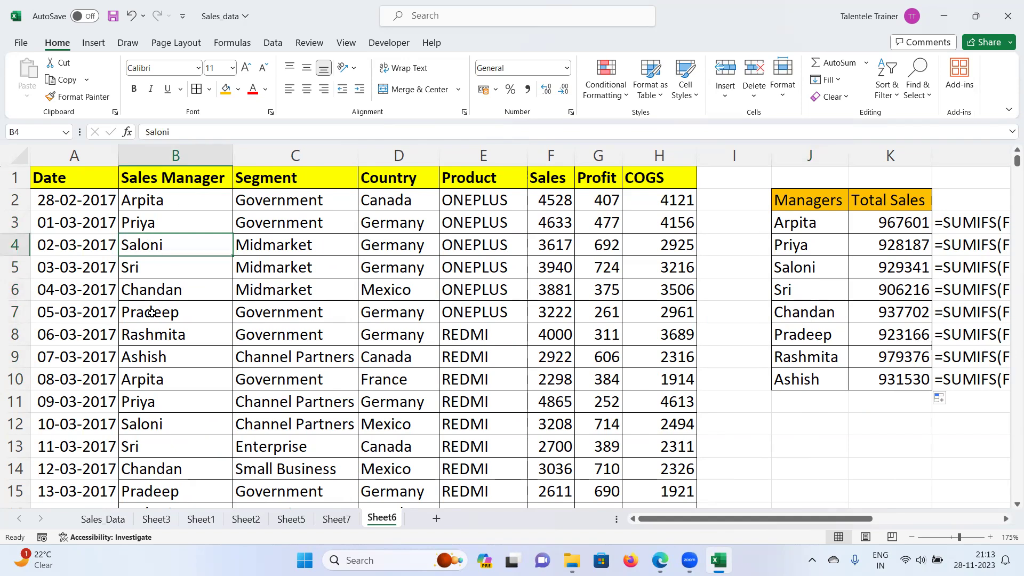
drag(170, 202, 165, 390)
click(173, 198)
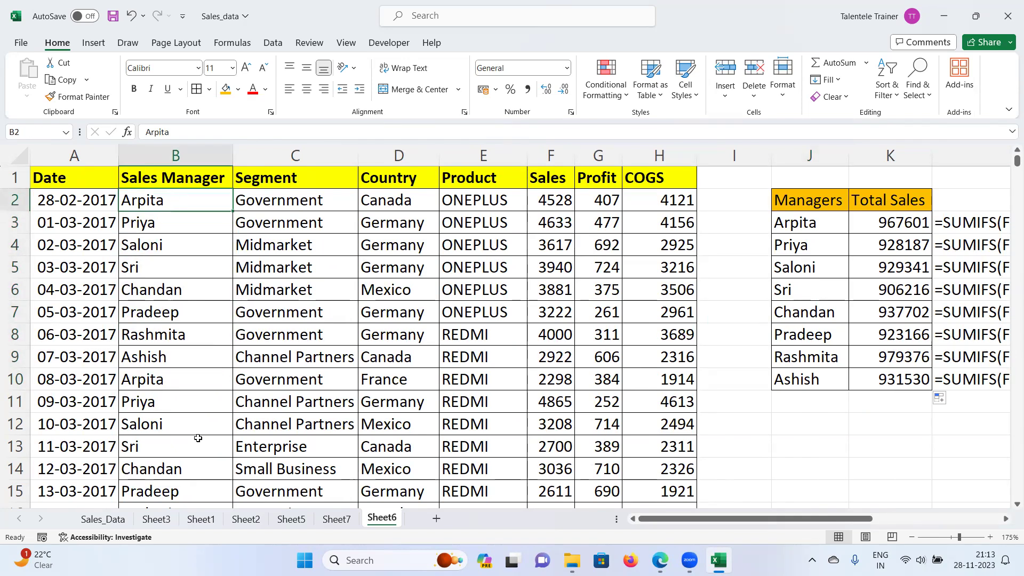
drag(842, 518, 899, 559)
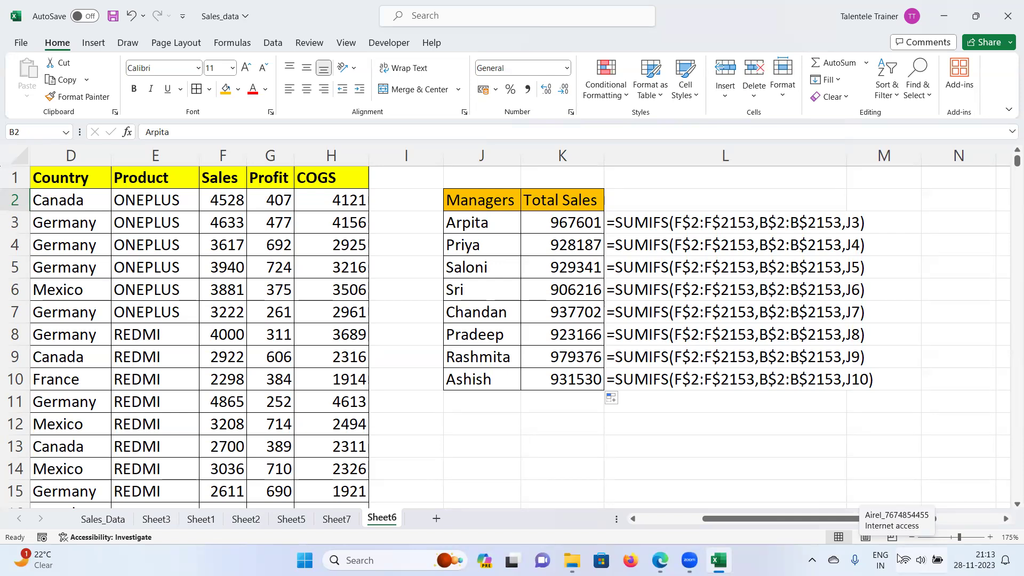
mouse_move(779, 521)
mouse_down()
mouse_move(726, 521)
mouse_move(775, 521)
mouse_up()
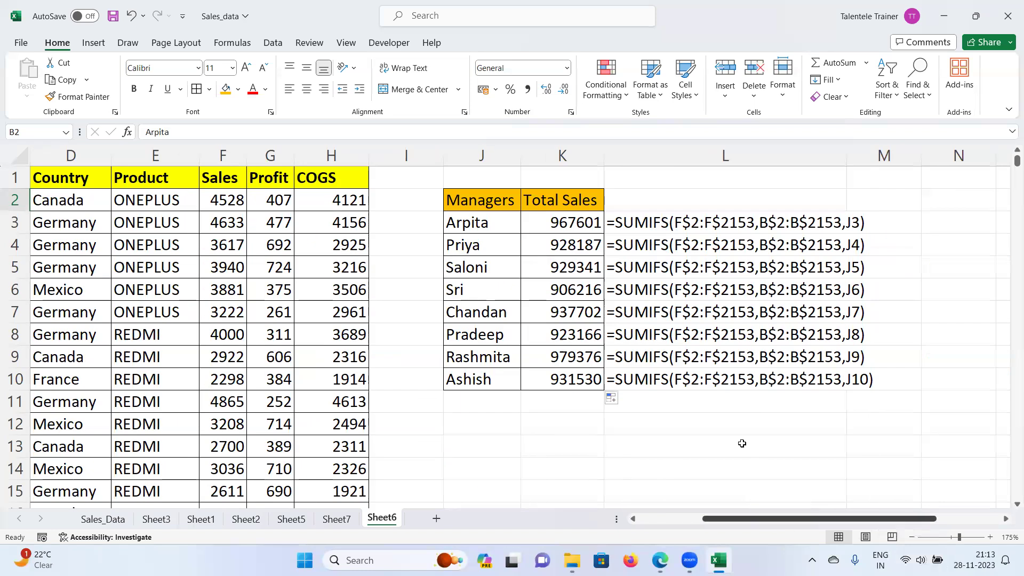
scroll(448, 475, left, 3)
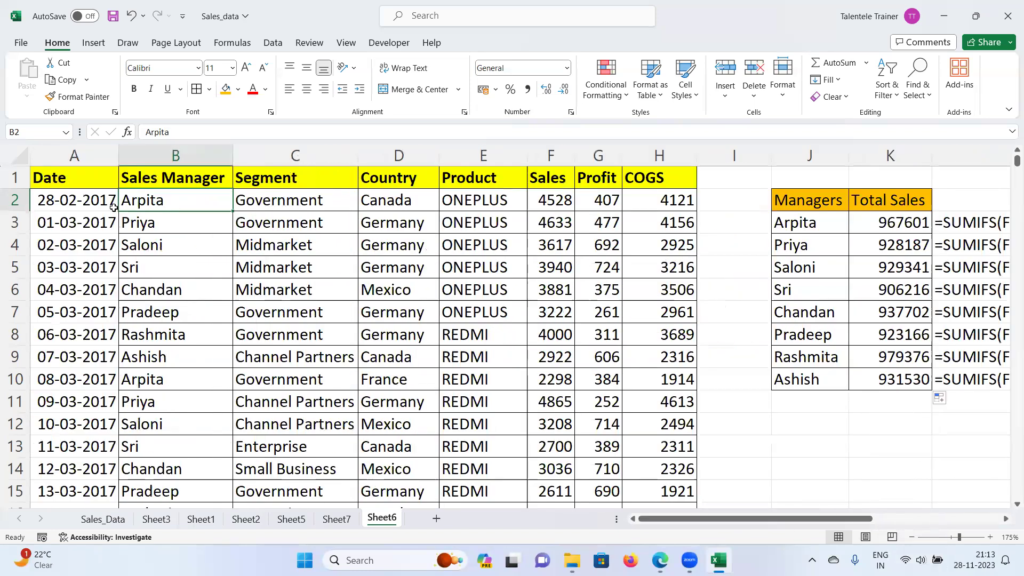
drag(157, 203, 145, 305)
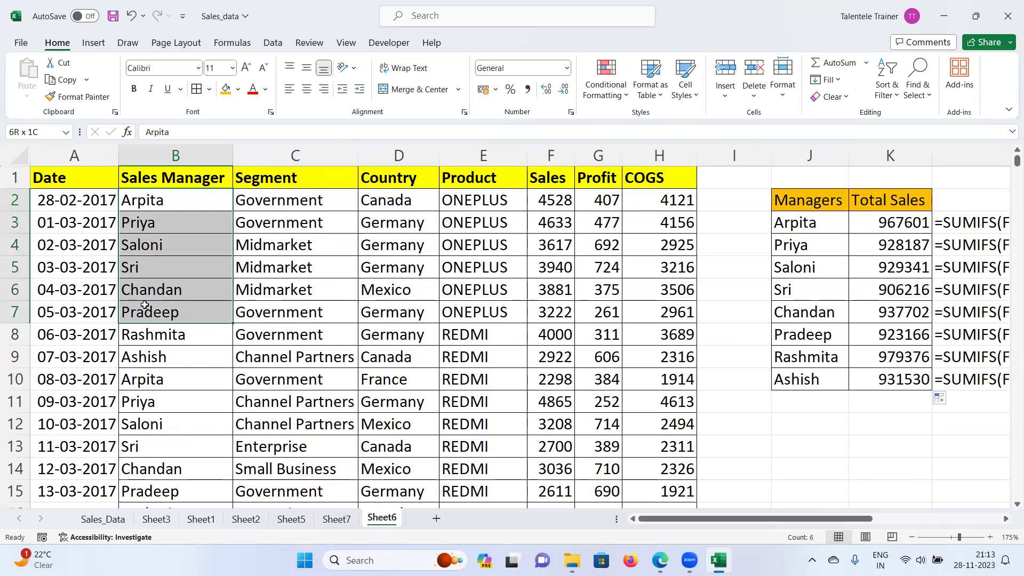
drag(144, 305, 144, 306)
click(137, 336)
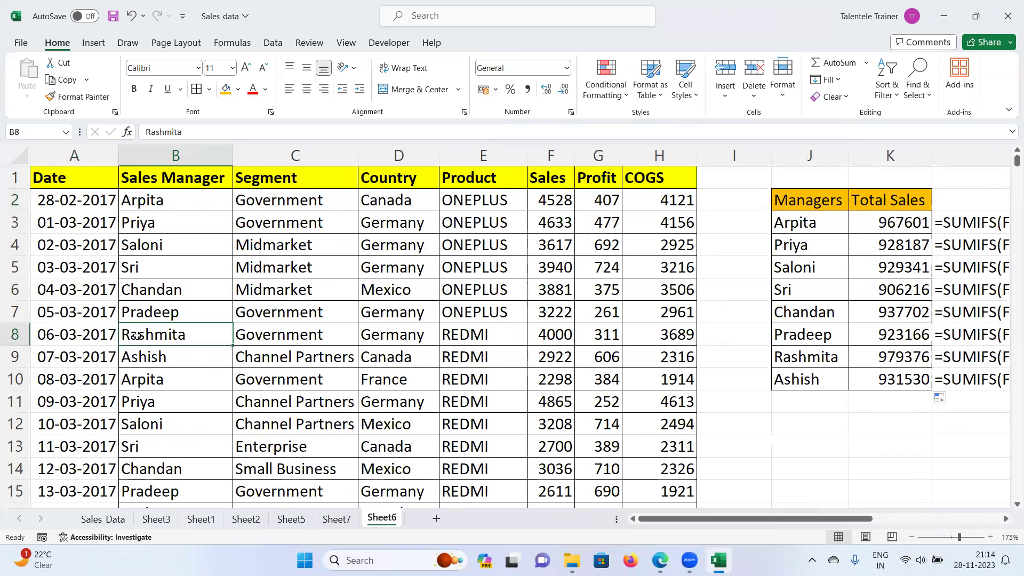
click(802, 362)
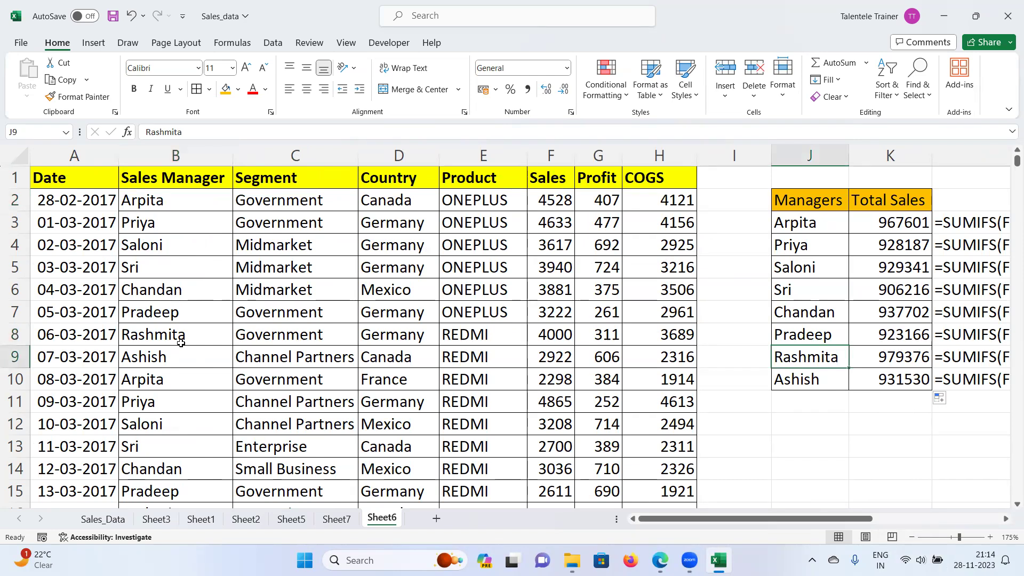
click(155, 359)
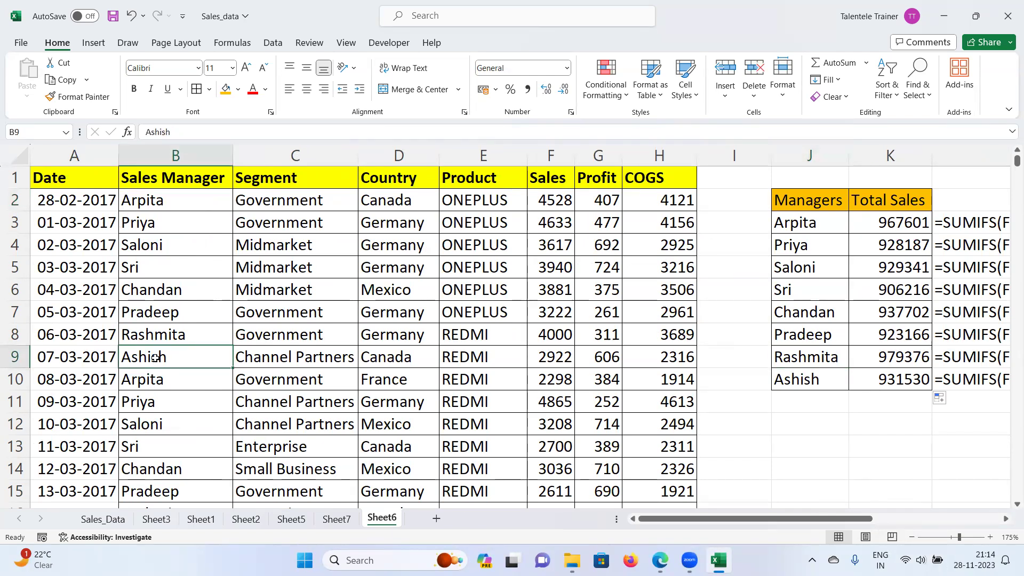
key(ctrl+c)
click(152, 202)
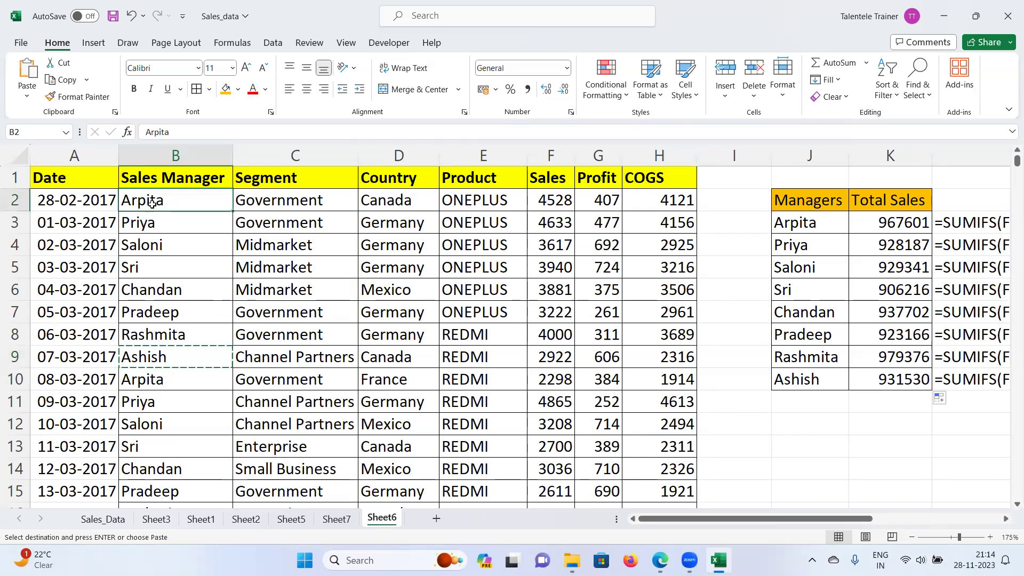
click(154, 228)
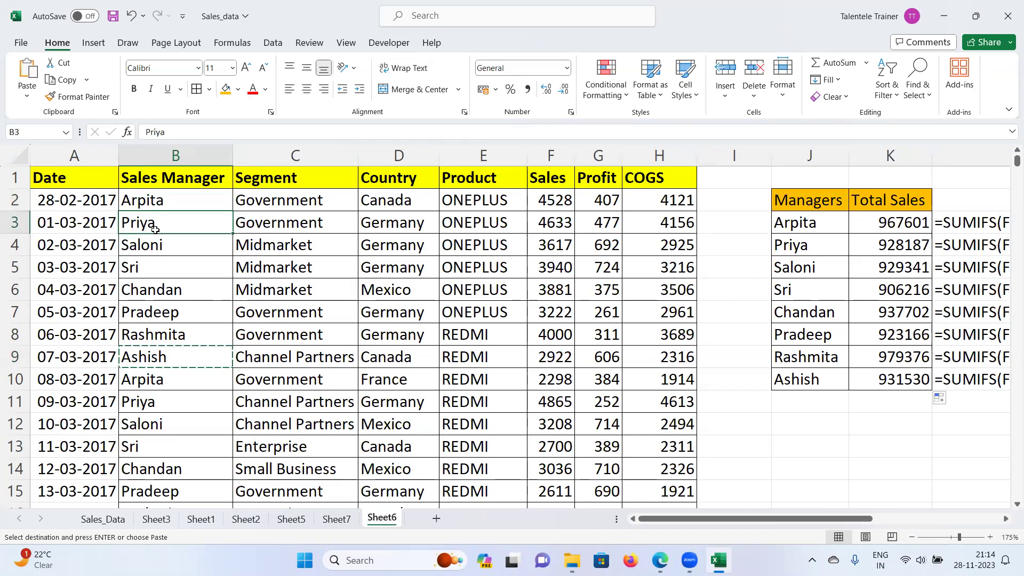
key(ctrl+v)
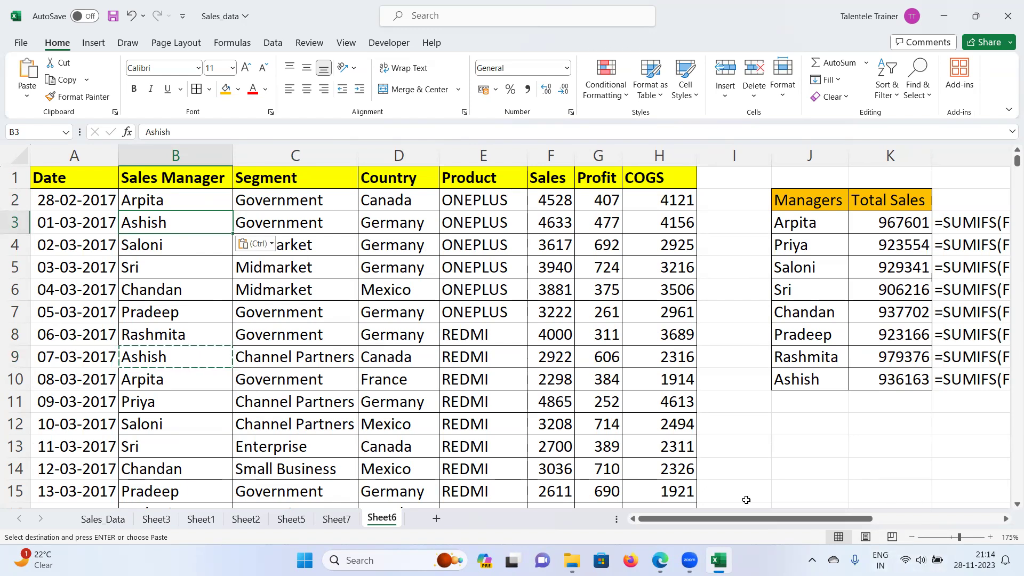
mouse_move(750, 520)
mouse_down()
mouse_move(845, 525)
mouse_move(759, 525)
mouse_up()
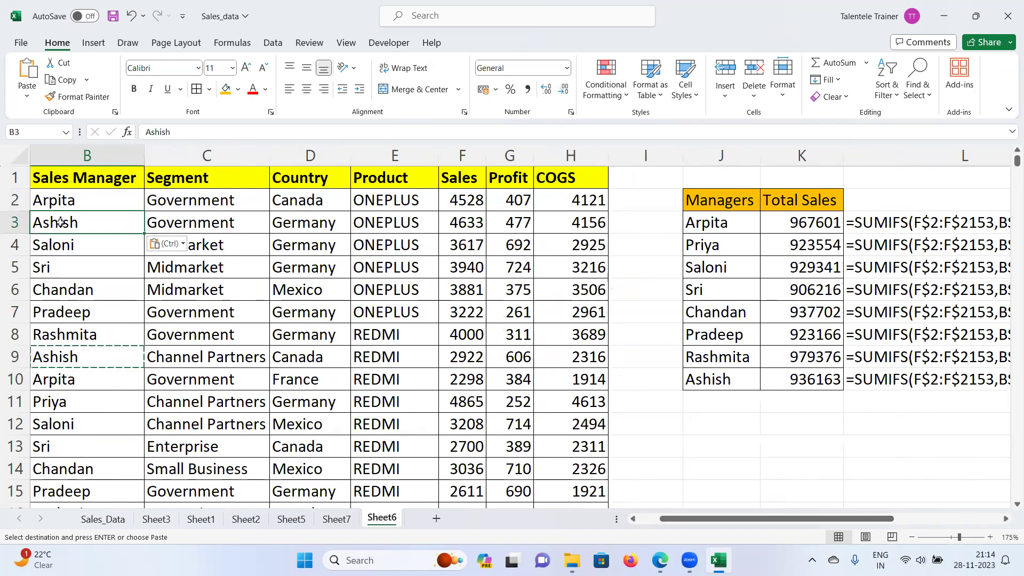
drag(61, 223, 525, 224)
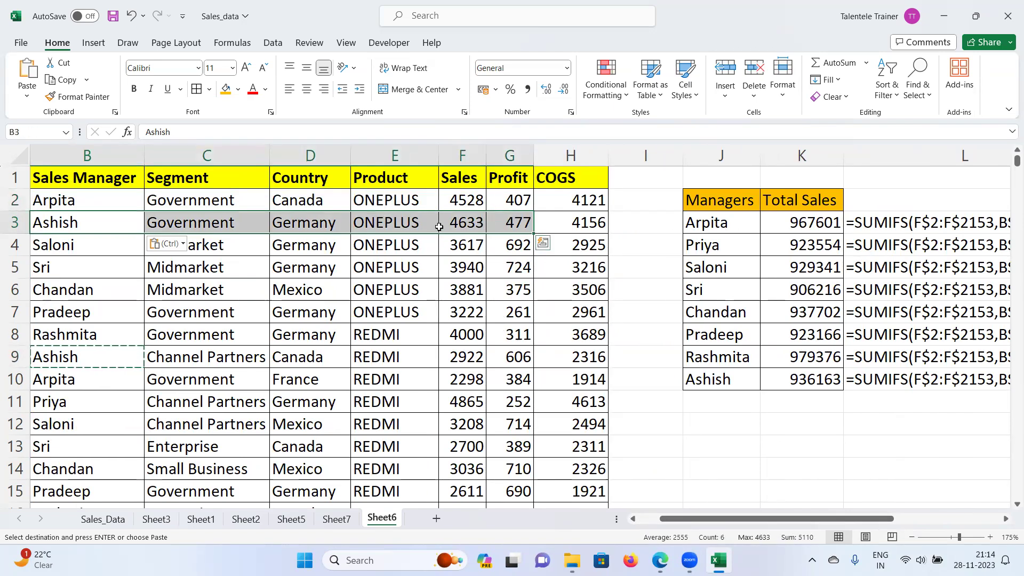
key(ctrl+z)
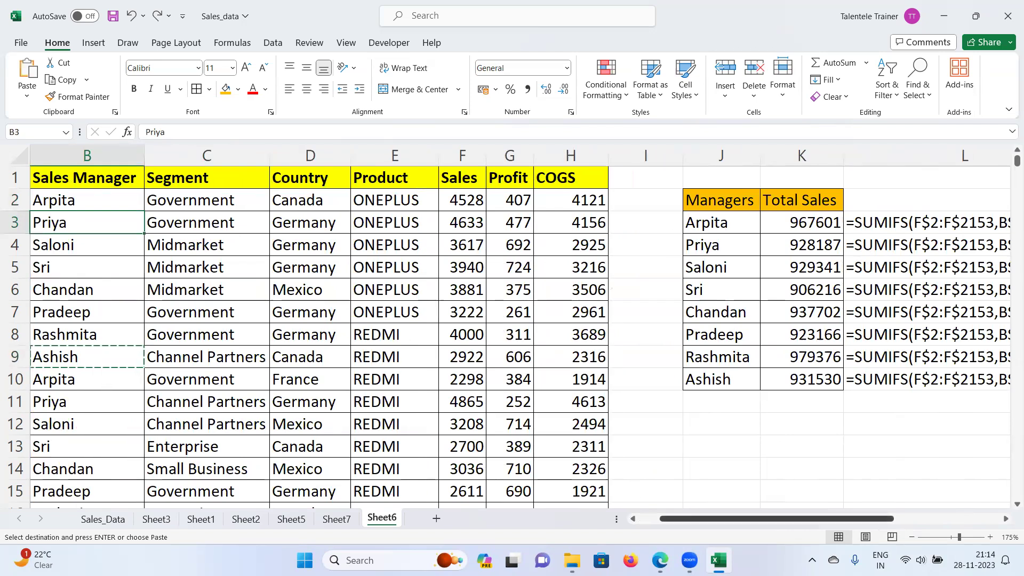
drag(688, 525, 667, 525)
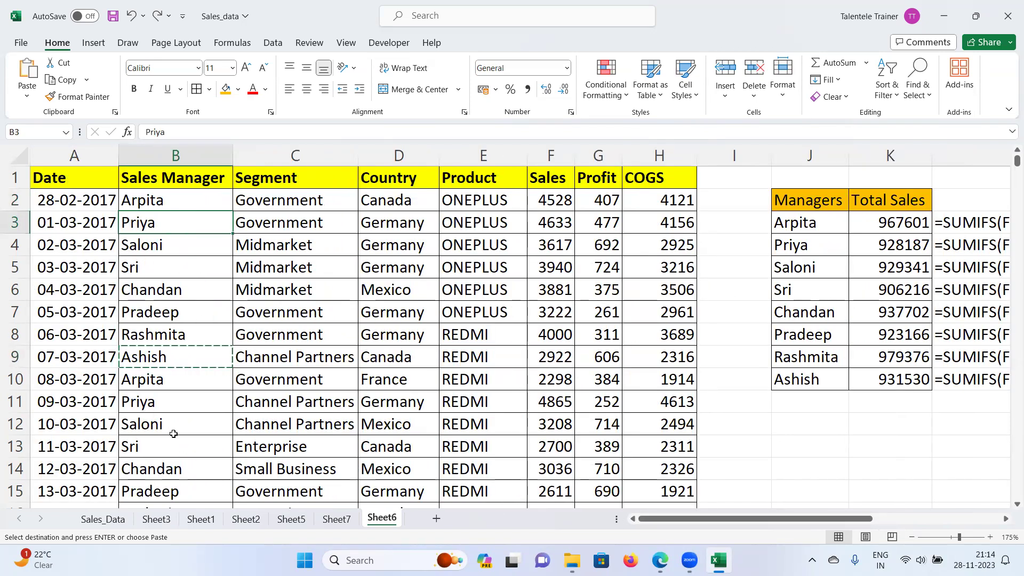
Step: Scroll right until column L's SUMIFS formula text is fully visible, then select J12
click(176, 200)
scroll(181, 453, down, 7)
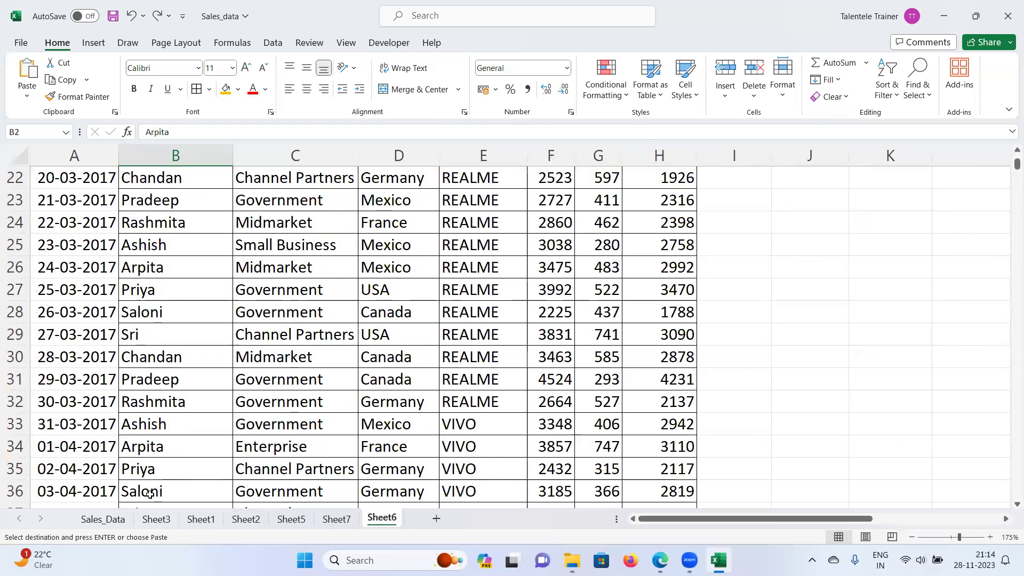
scroll(307, 484, up, 7)
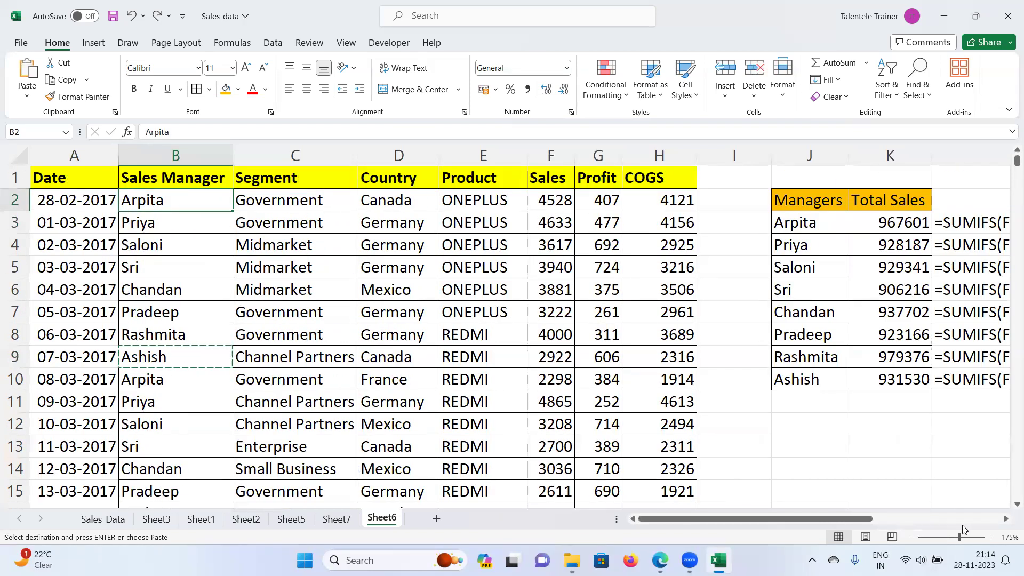
scroll(963, 530, right, 5)
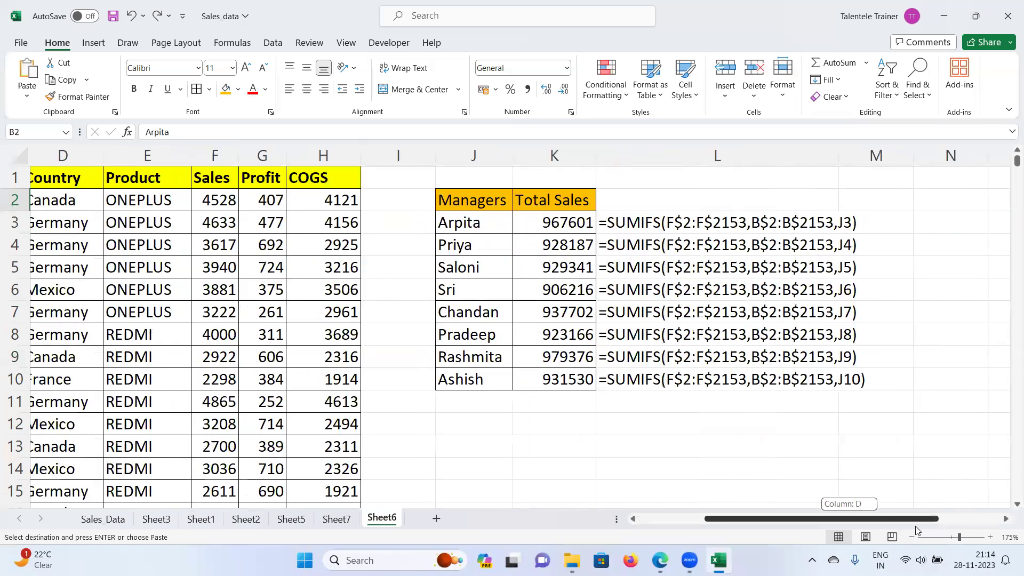
drag(916, 528, 914, 528)
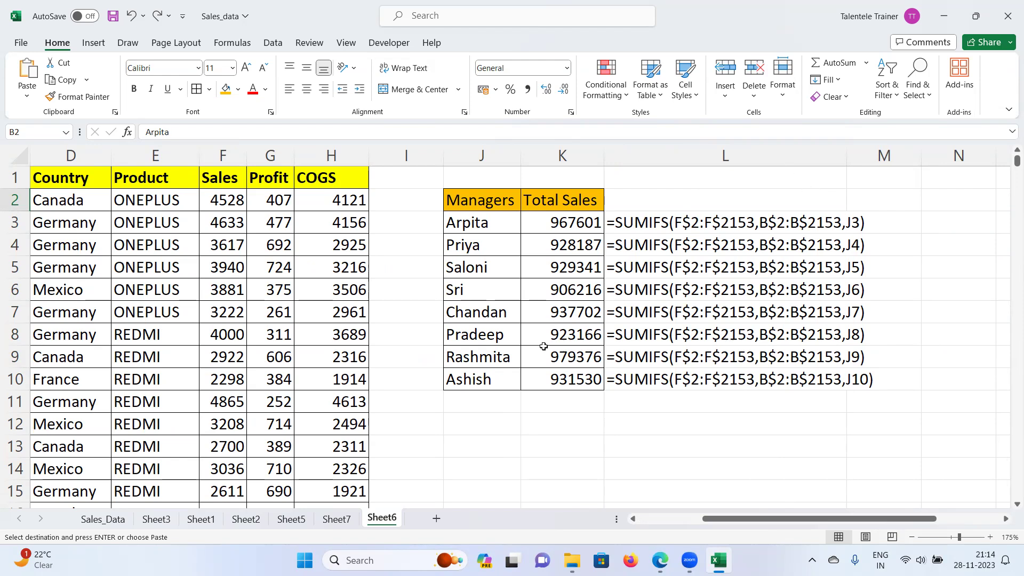
click(477, 433)
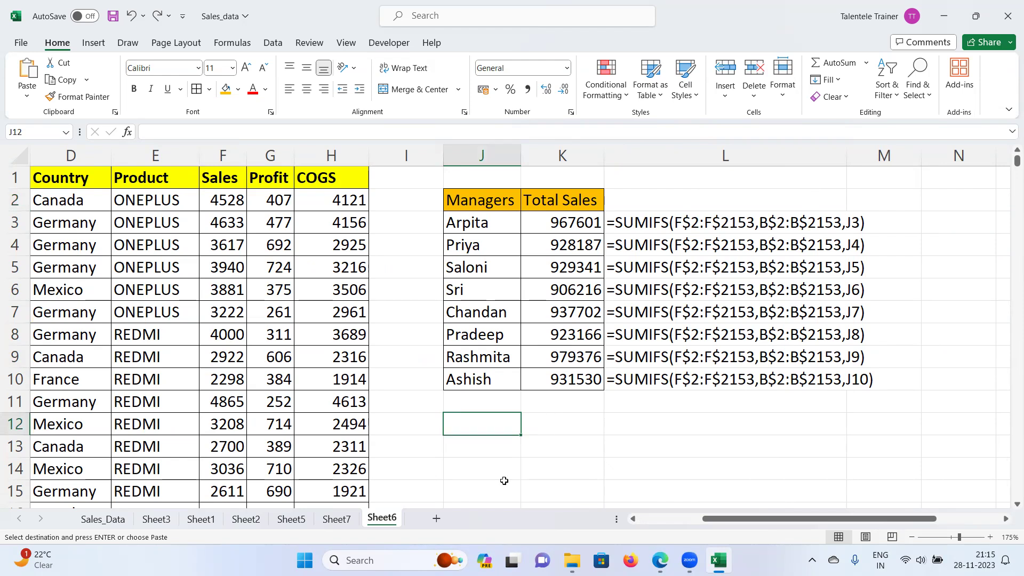
Step: Cancel a stray equals-sign entry in J12 and reselect J12
drag(724, 524, 670, 526)
text(=)
key(BackSpace)
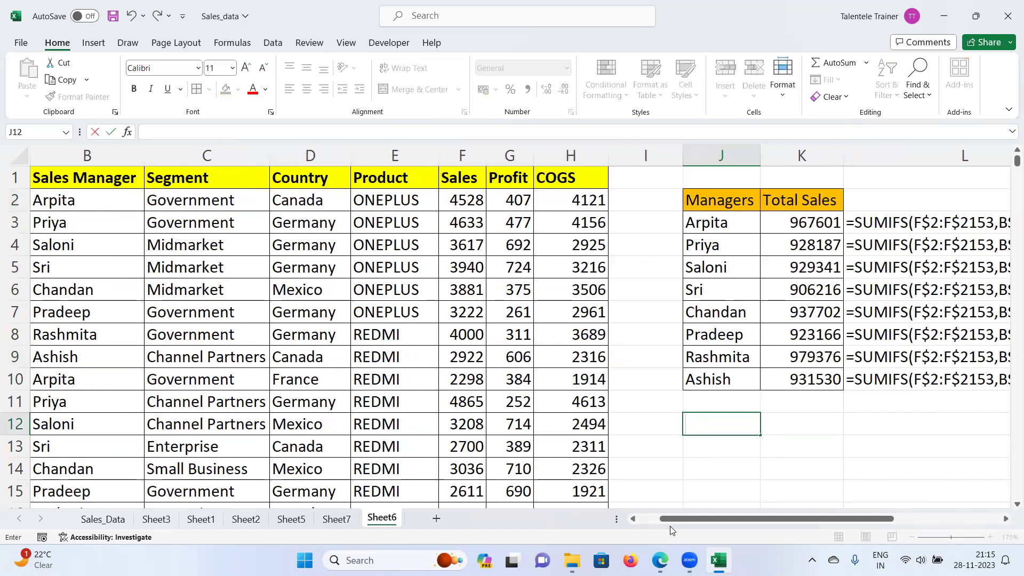
text(=)
drag(671, 529, 651, 527)
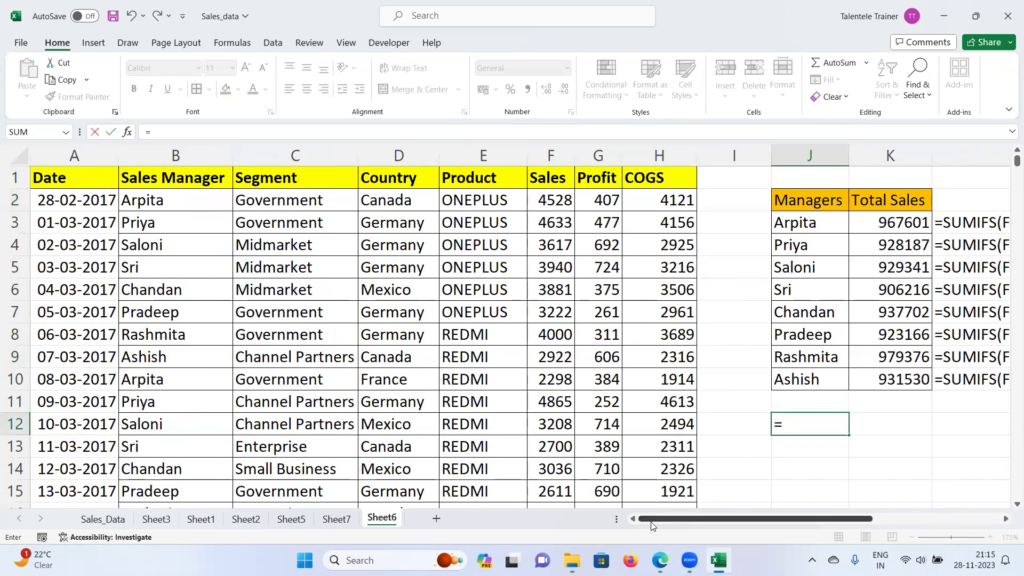
key(Escape)
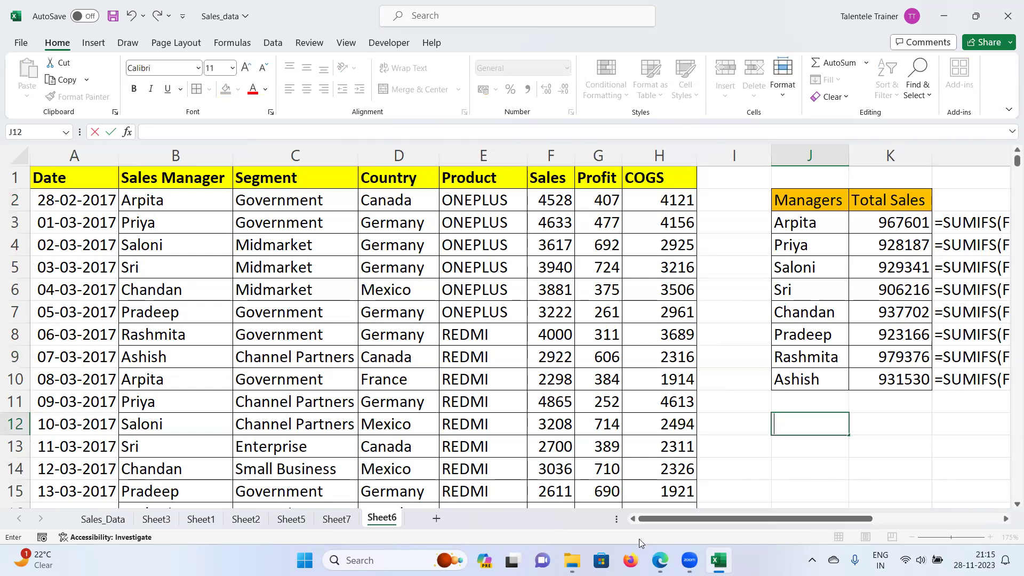
click(799, 447)
click(813, 423)
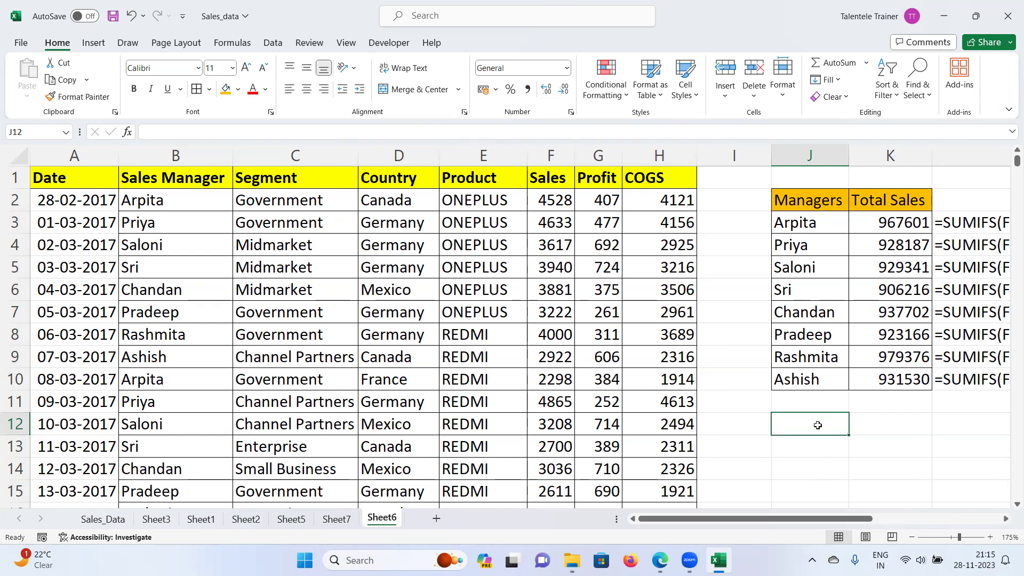
Step: Enter the label TOTAL SALES IN JUN 2017 in J12
text(TOTA)
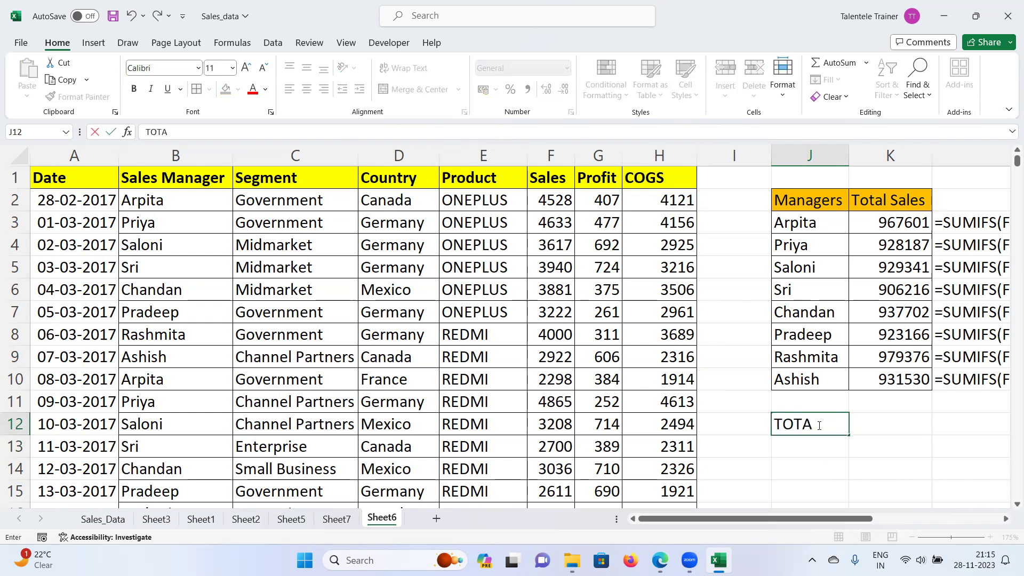
text(L sa)
key(BackSpace)
key(BackSpace)
key(BackSpace)
text(sales)
key(BackSpace)
key(BackSpace)
key(BackSpace)
text(SALES IN JUN 2017)
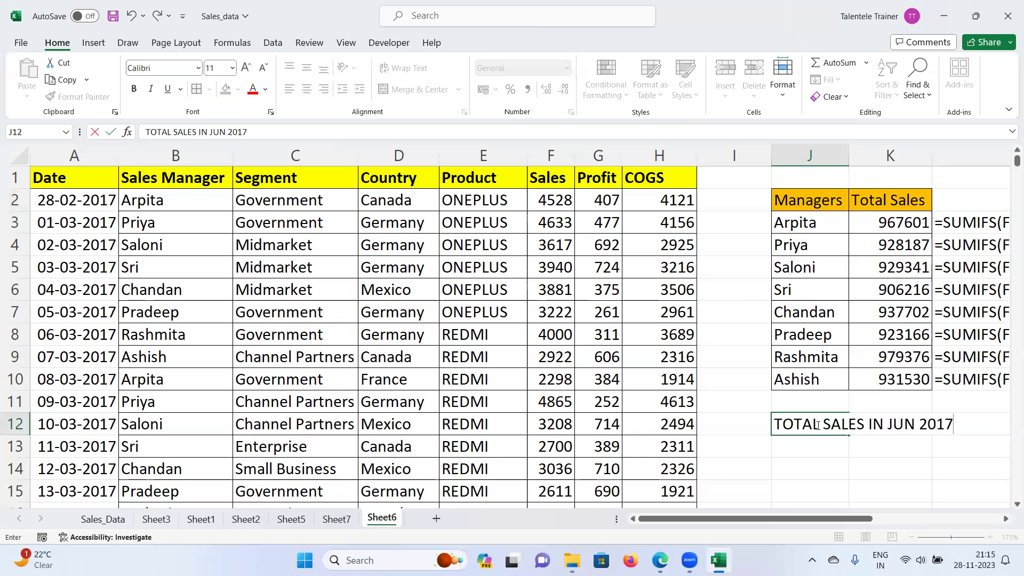
key(Return)
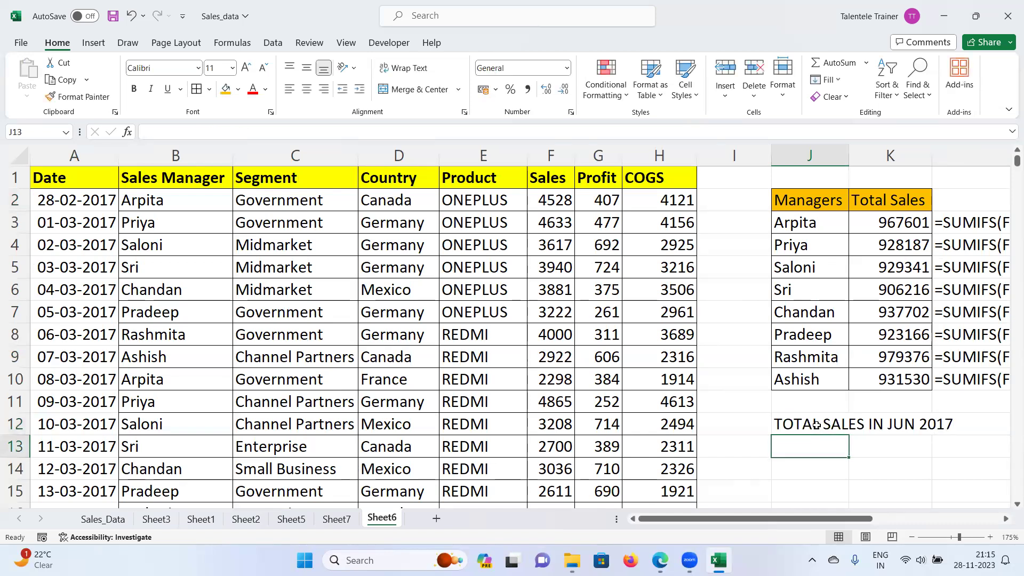
Step: Start =SUMIFS in J14 with Sales F2:F2153 as the sum range
text(=)
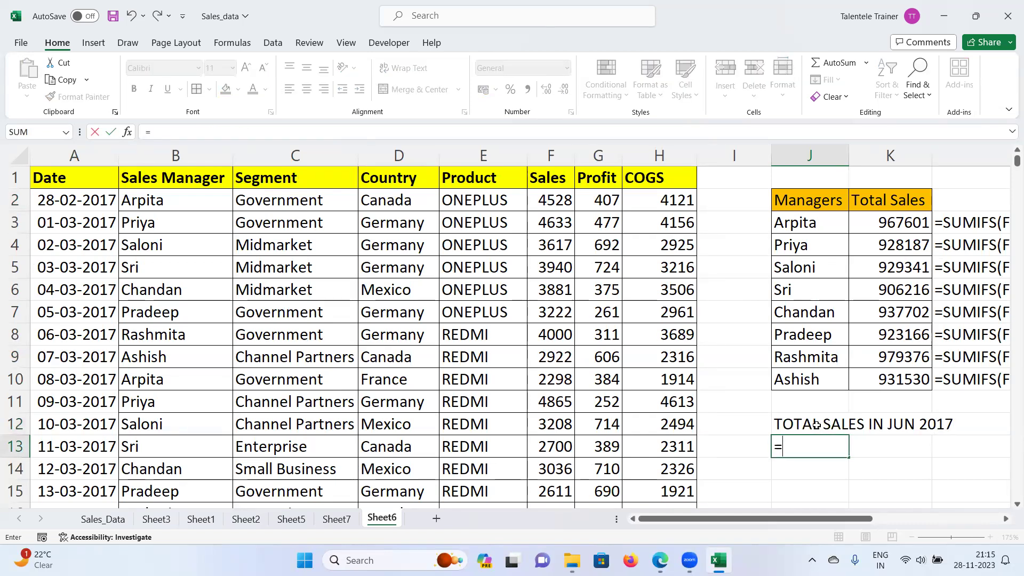
key(BackSpace)
key(Return)
text(=)
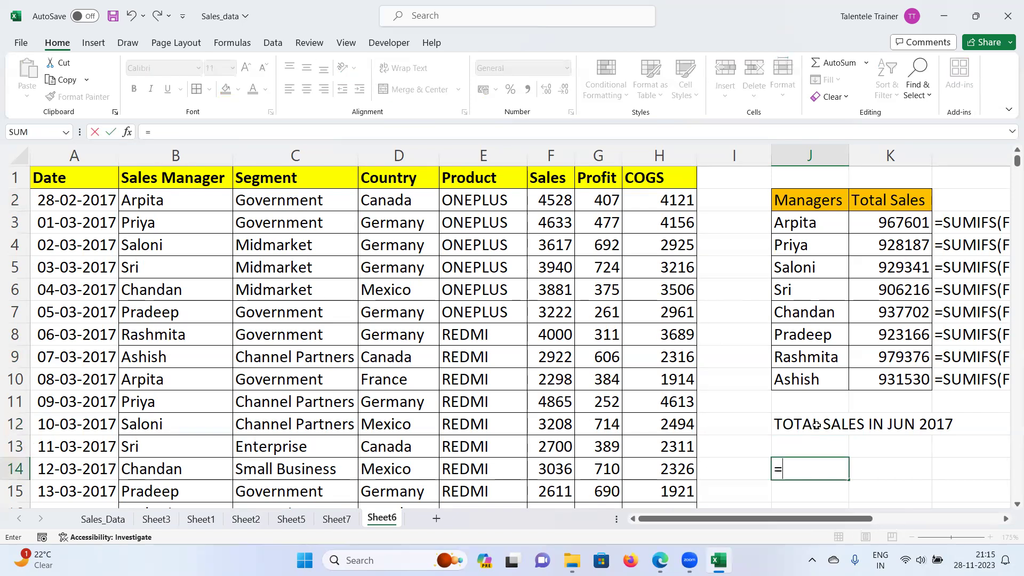
text(SUMIF)
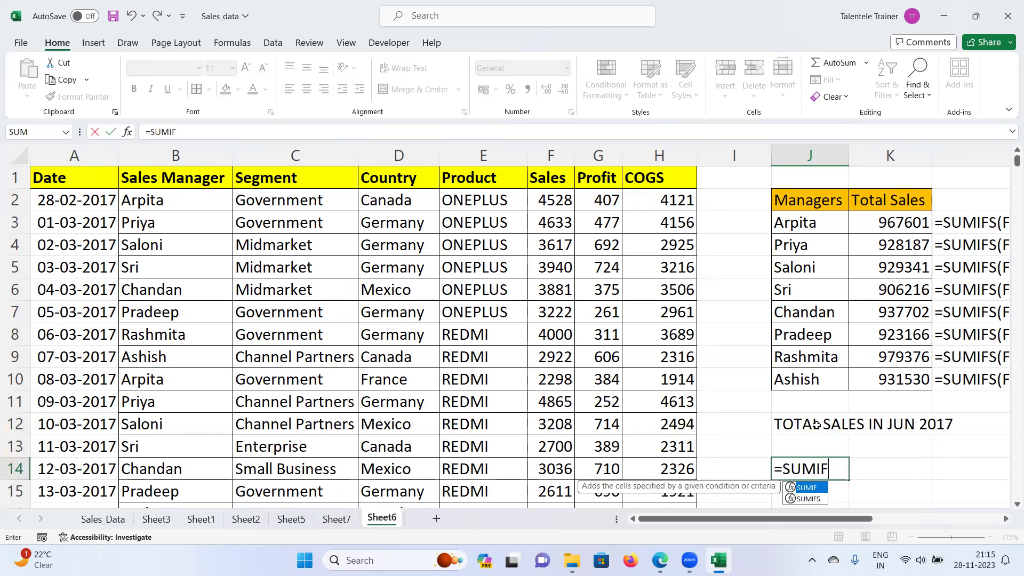
text(S()
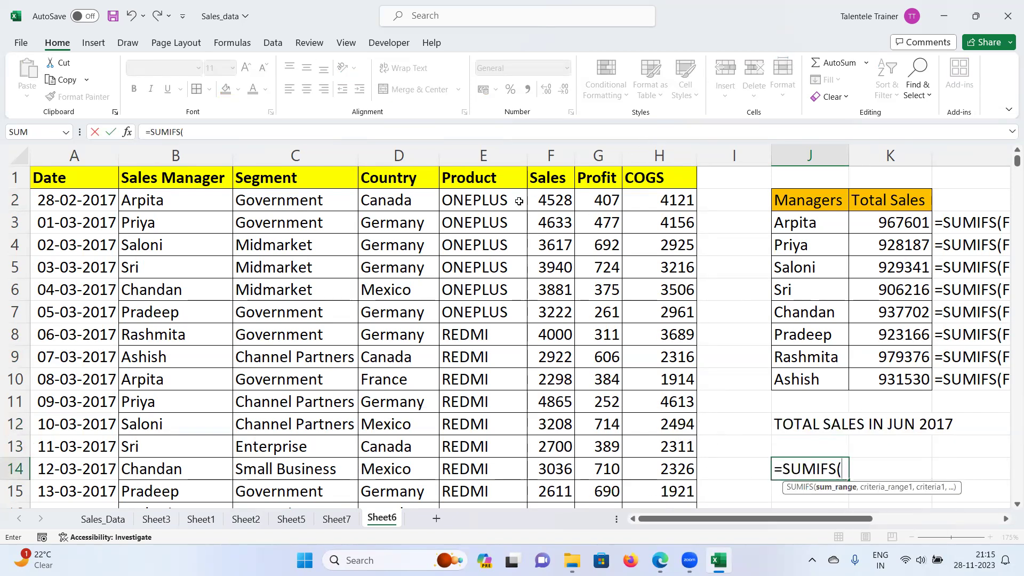
click(558, 200)
key(ctrl+shift+Down)
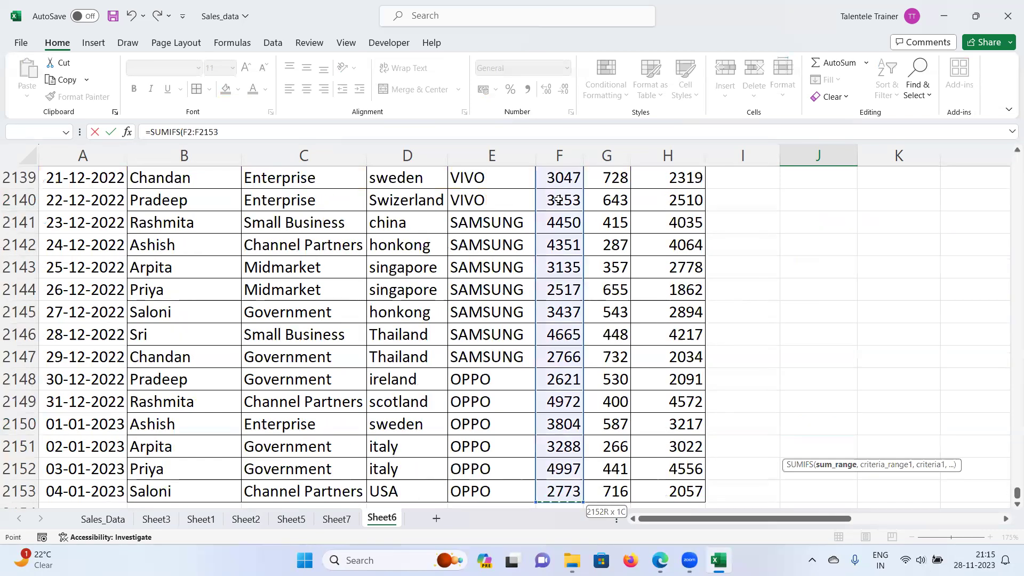
key(ctrl+BackSpace)
Step: Add date range A2:A2153 with the criterion ">01-06-2017"
text(M)
key(BackSpace)
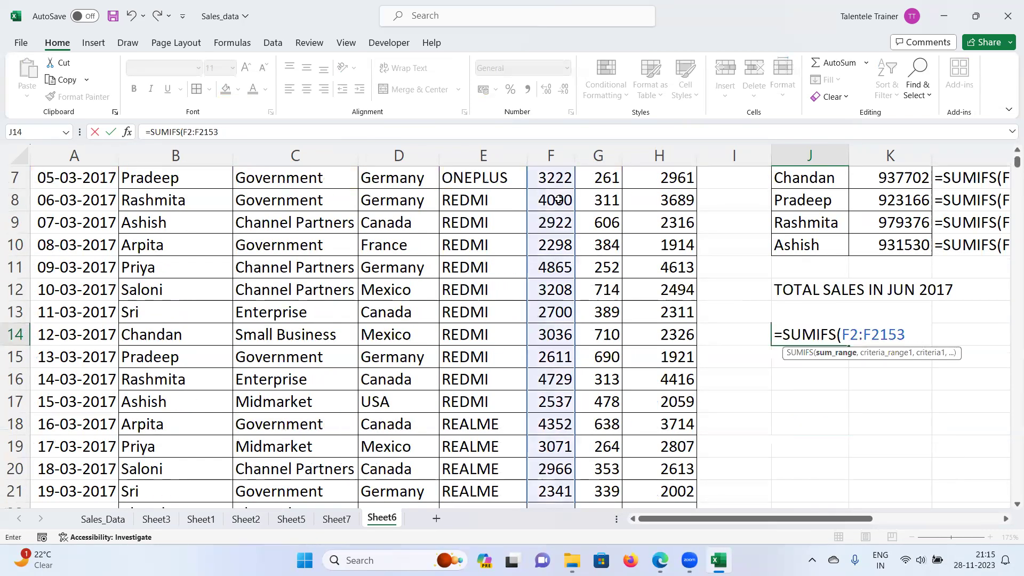
text(,)
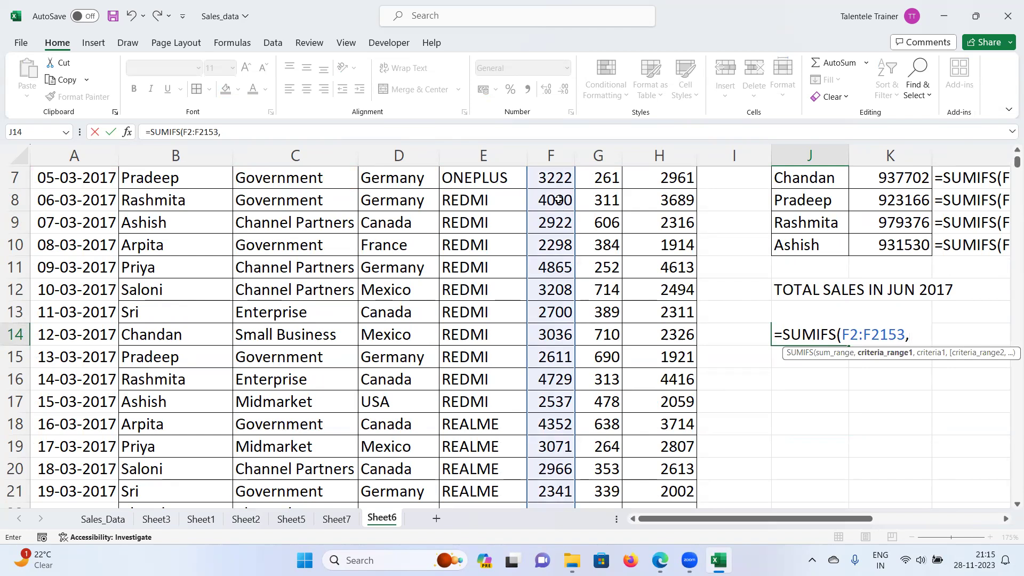
scroll(203, 261, up, 2)
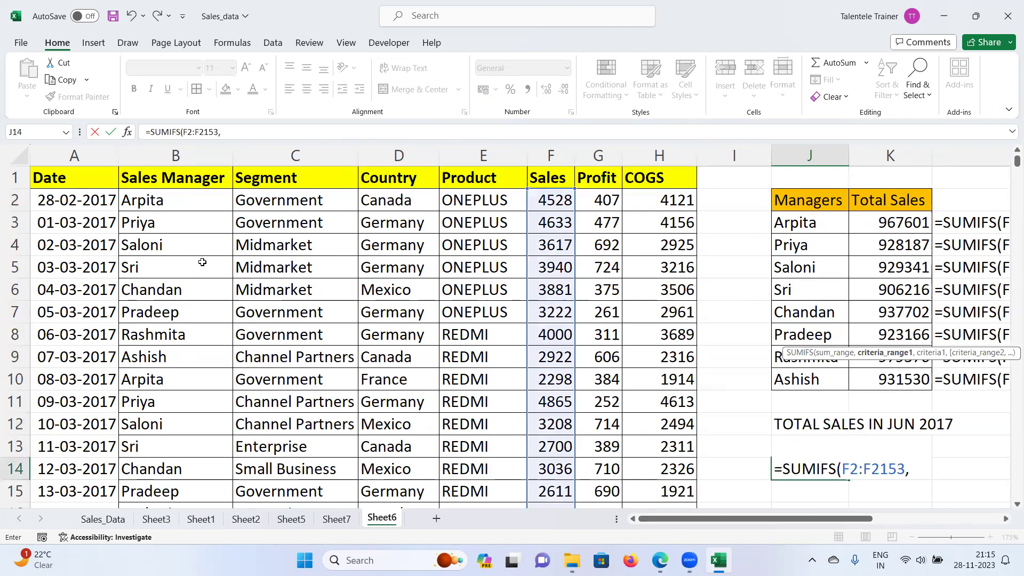
click(63, 174)
click(63, 200)
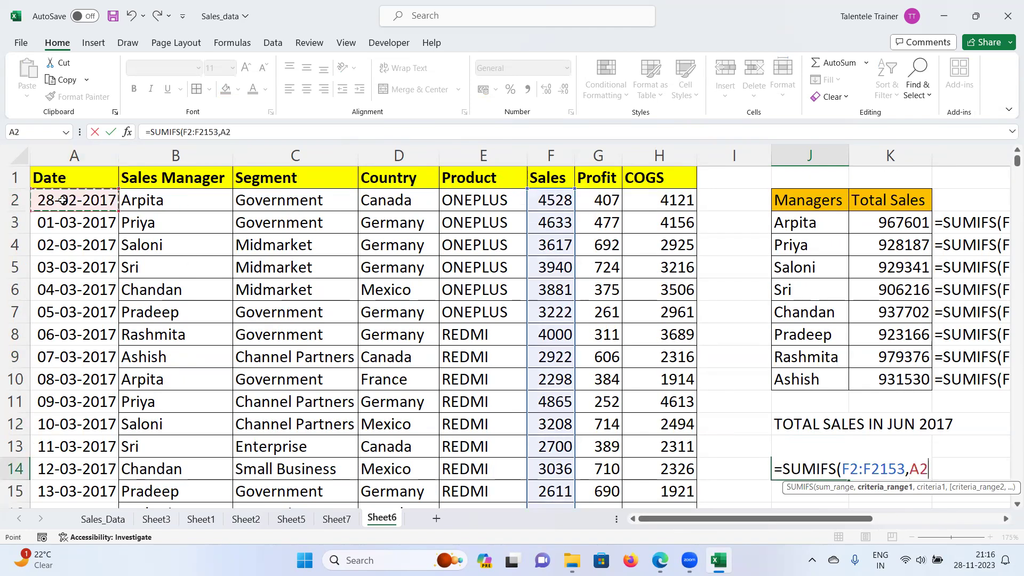
key(ctrl+shift+Down)
key(ctrl+BackSpace)
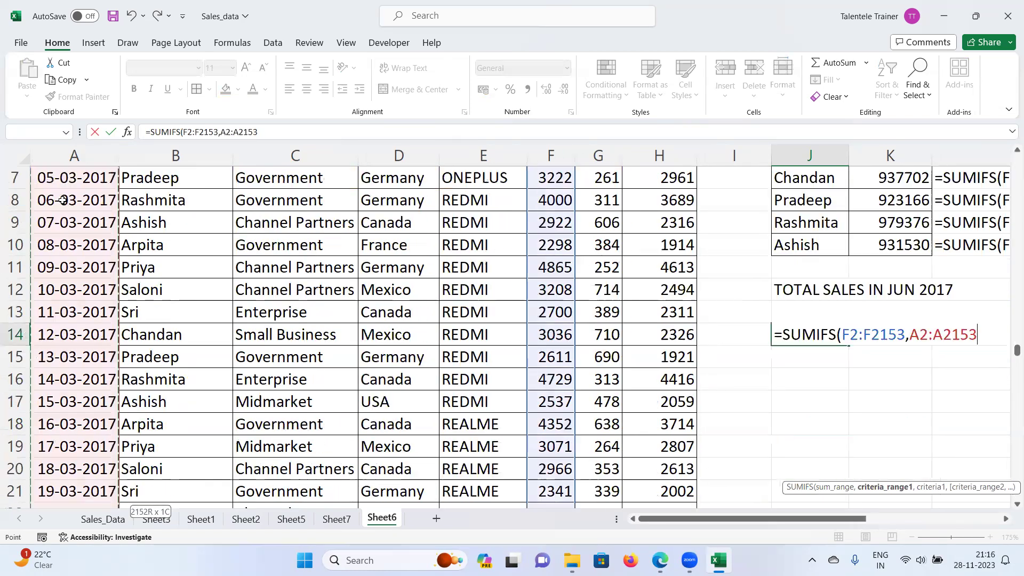
text(,">01)
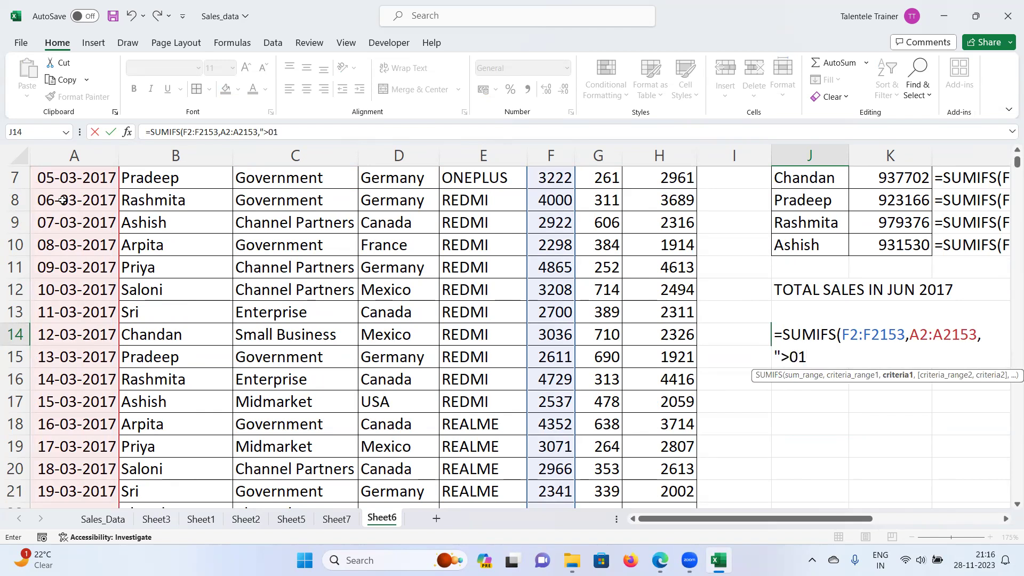
text(-06-2017",)
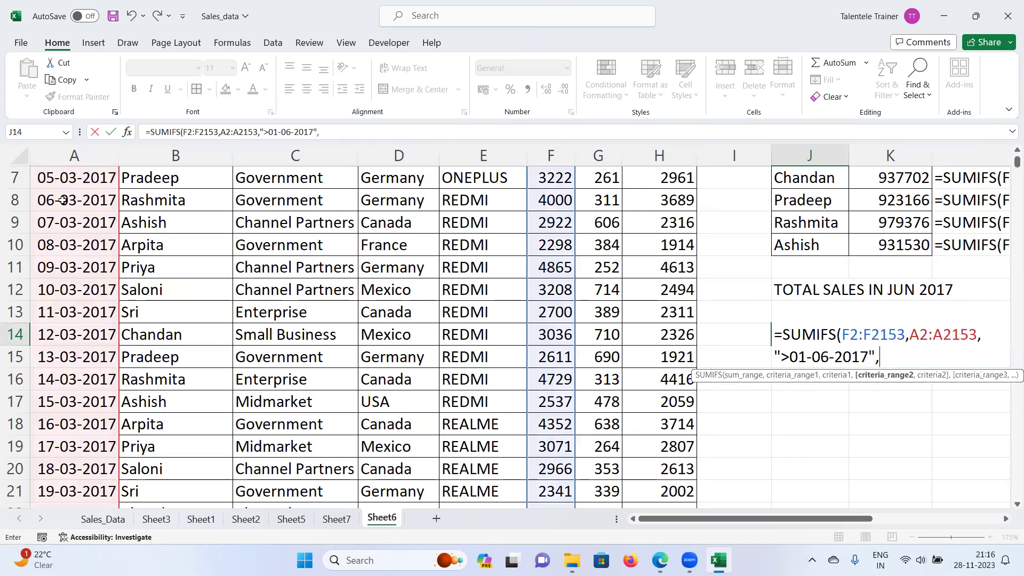
Step: Add a second A2:A2153 range with criterion "30-06-2017" and enter the formula
scroll(63, 200, up, 2)
click(82, 201)
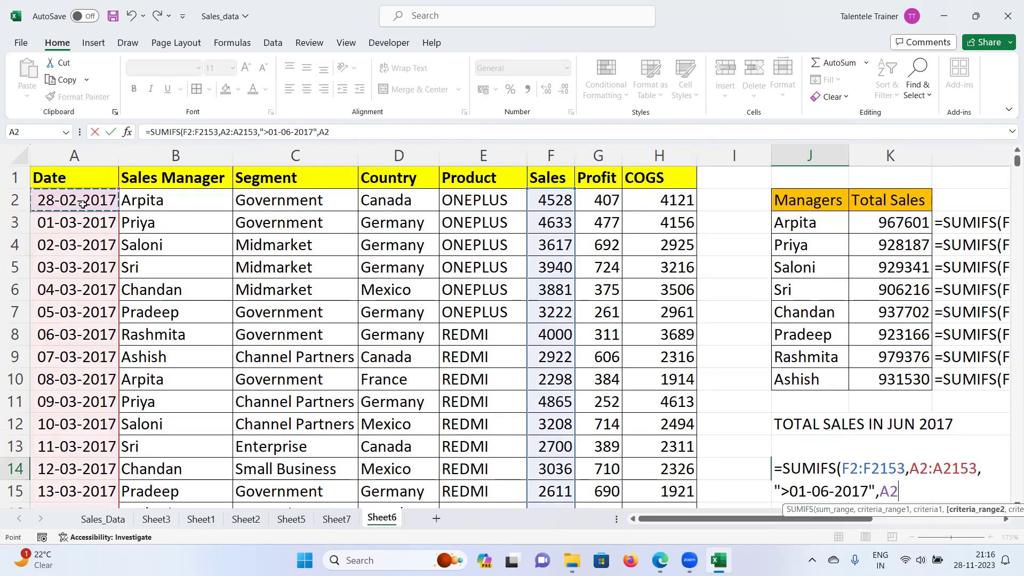
key(ctrl+shift+Down)
key(ctrl+BackSpace)
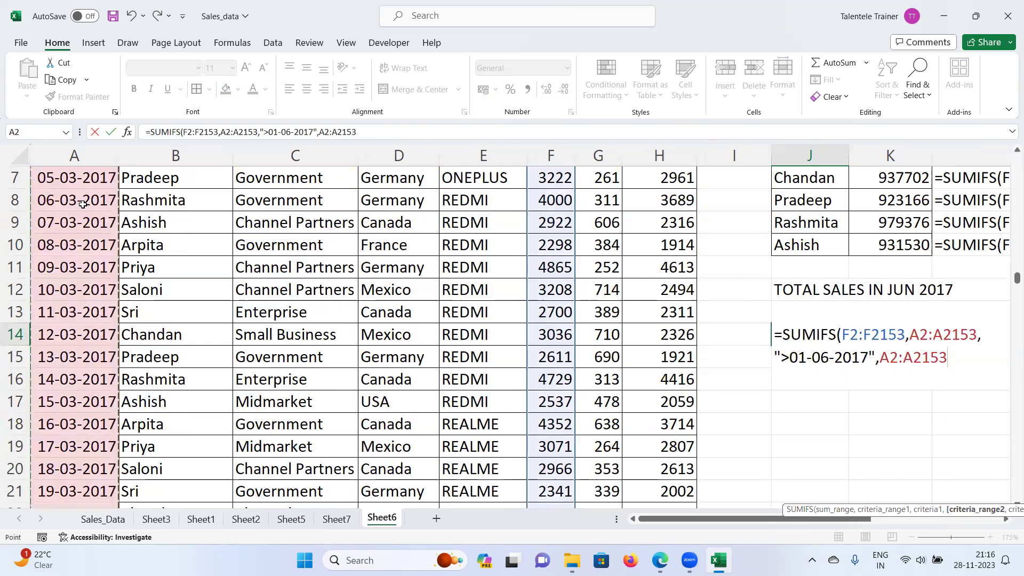
text(,)
text(")
text(30)
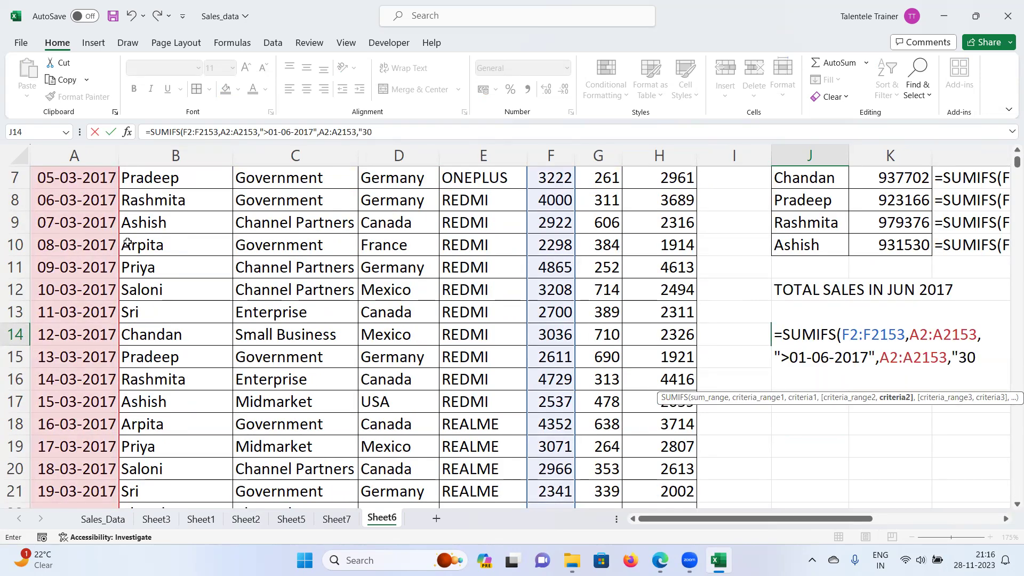
text(-06-2017"))
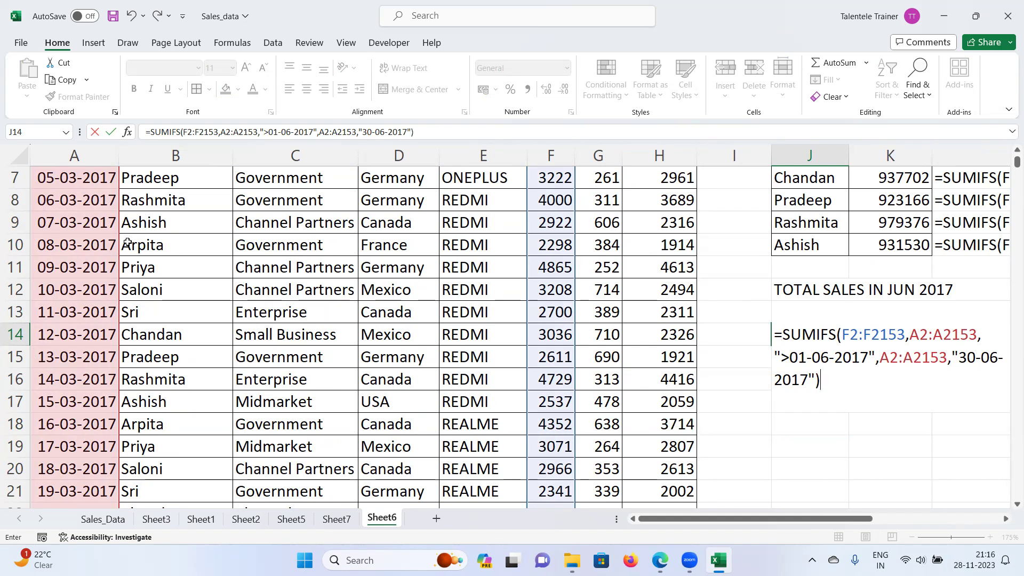
key(Return)
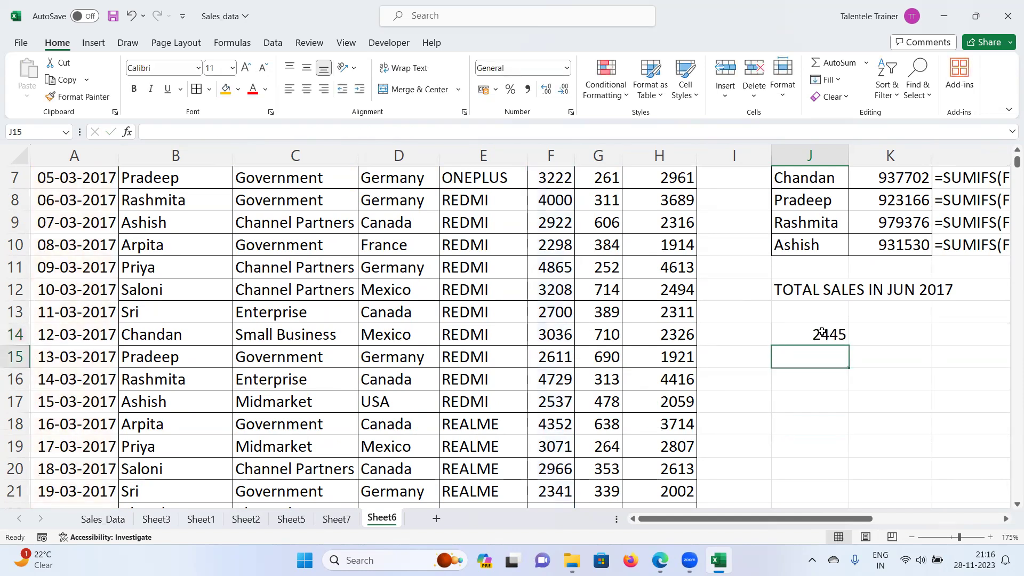
Step: Change J14's criteria to ">=01-06-2017" and "<=30-06-2017", giving a total of 103099
click(822, 332)
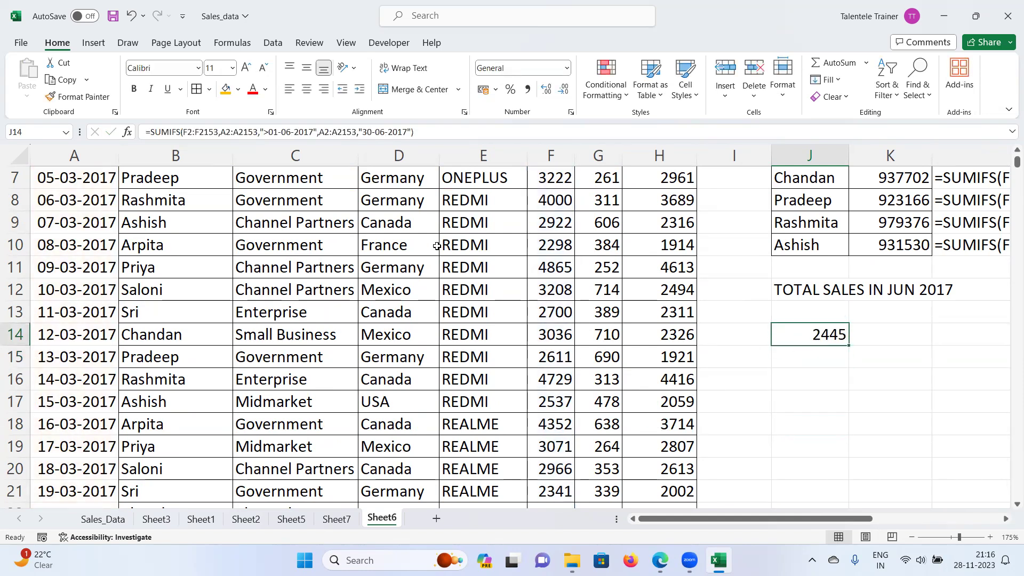
click(361, 131)
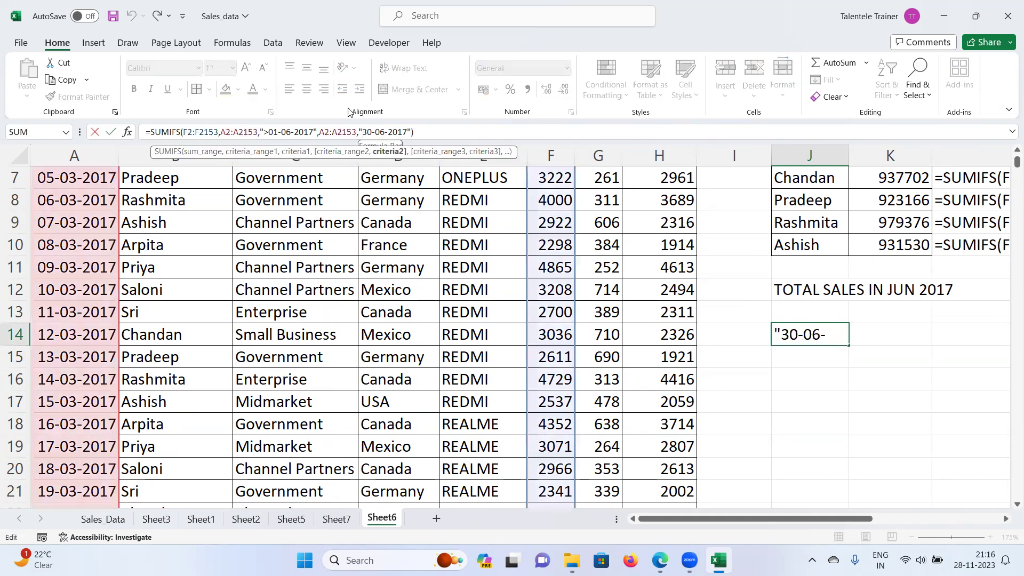
text(<=)
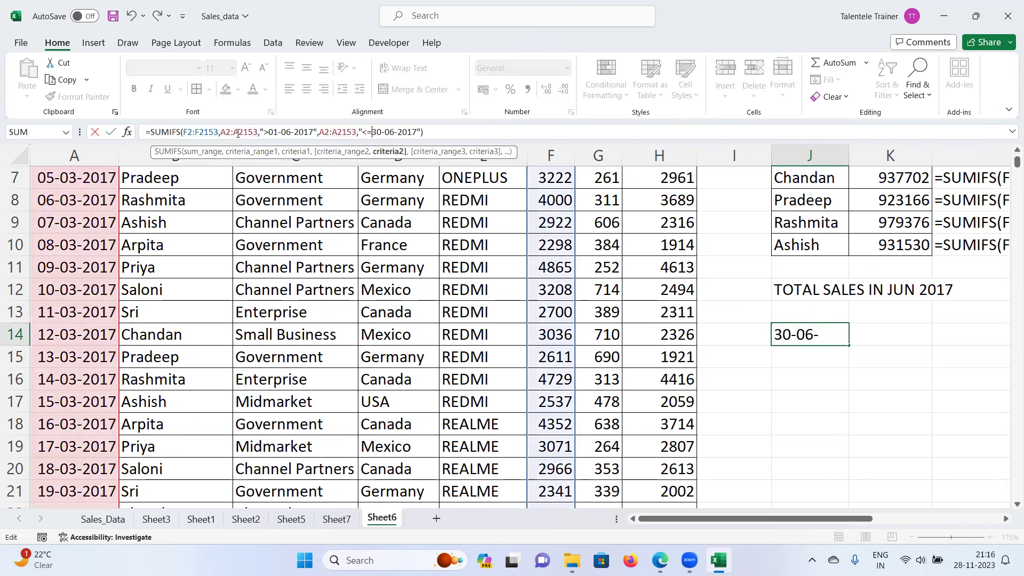
click(269, 131)
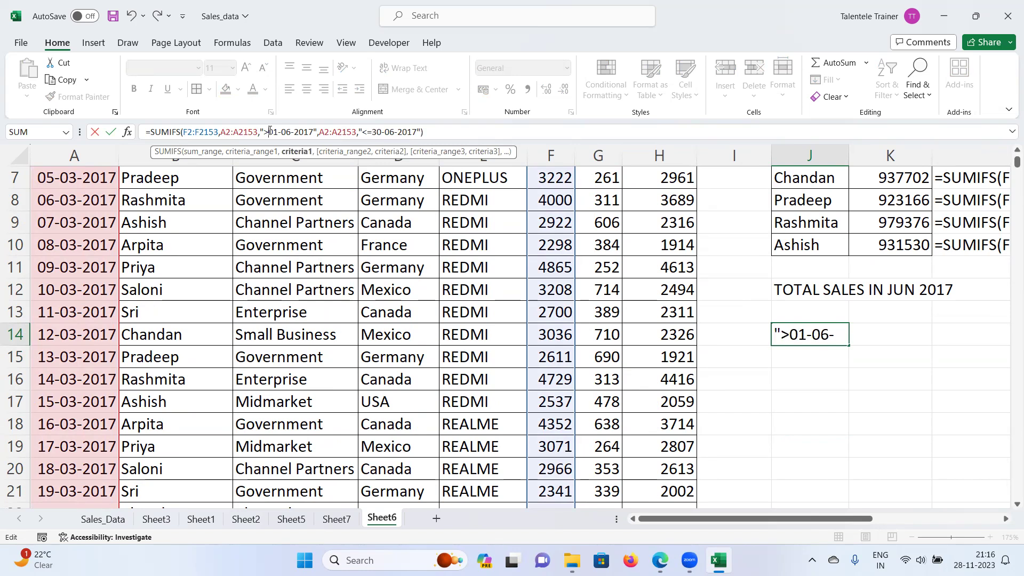
text(=)
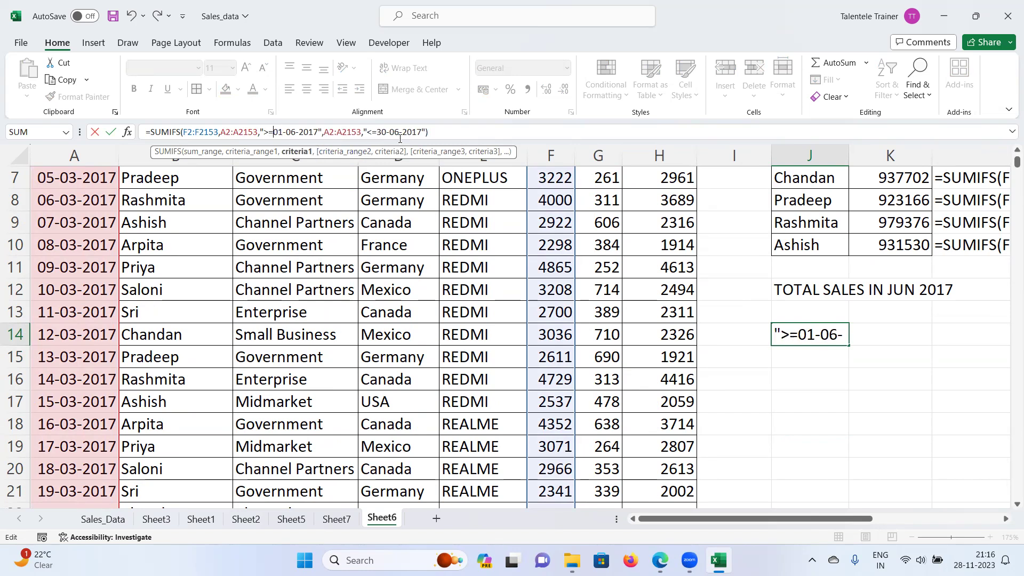
key(Return)
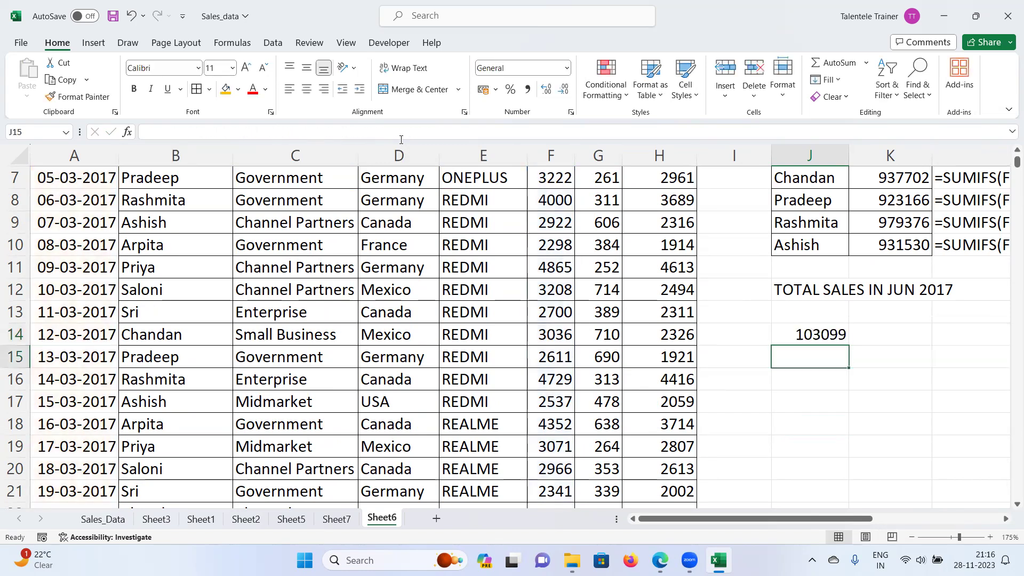
click(816, 336)
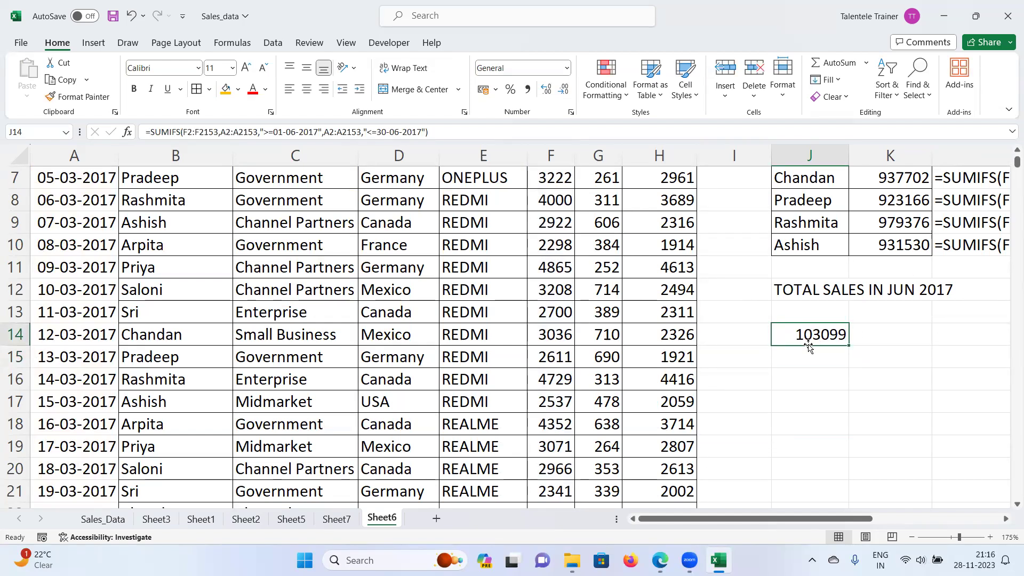
Step: Enter =FORMULATEXT(J14) in I15
click(746, 362)
text(=)
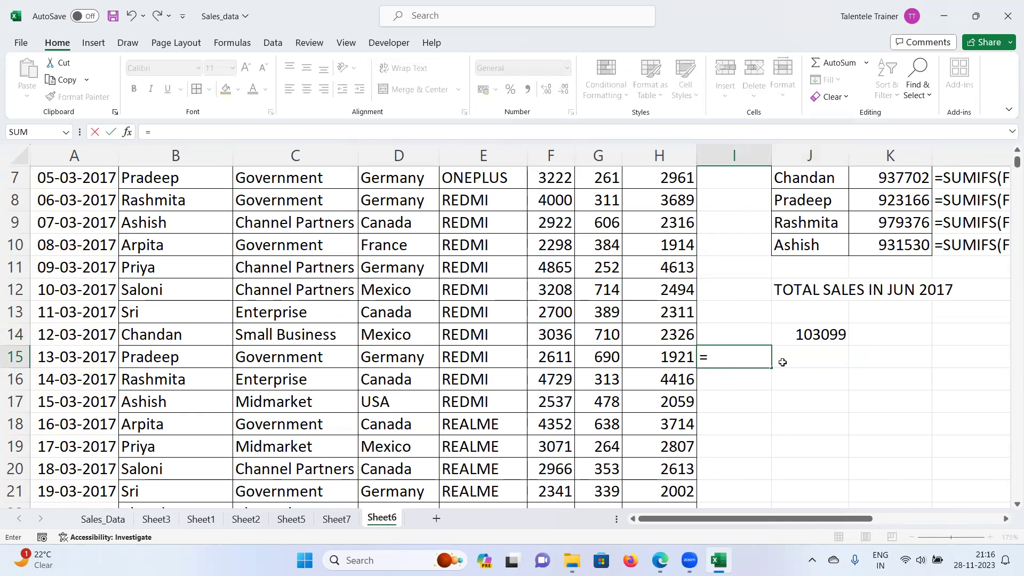
text(FORMULAEXT)
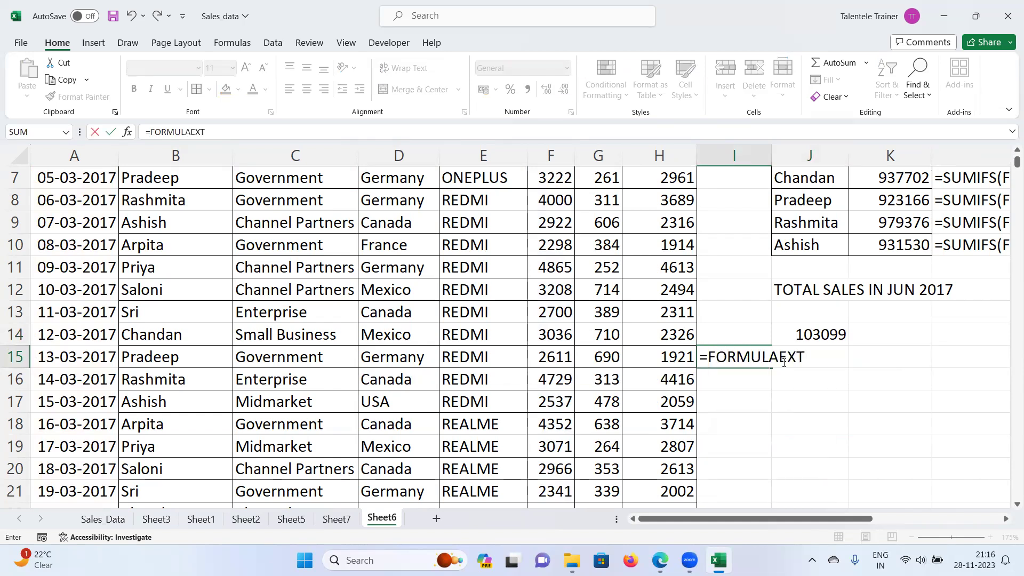
key(BackSpace)
key(BackSpace)
key(BackSpace)
text(TE)
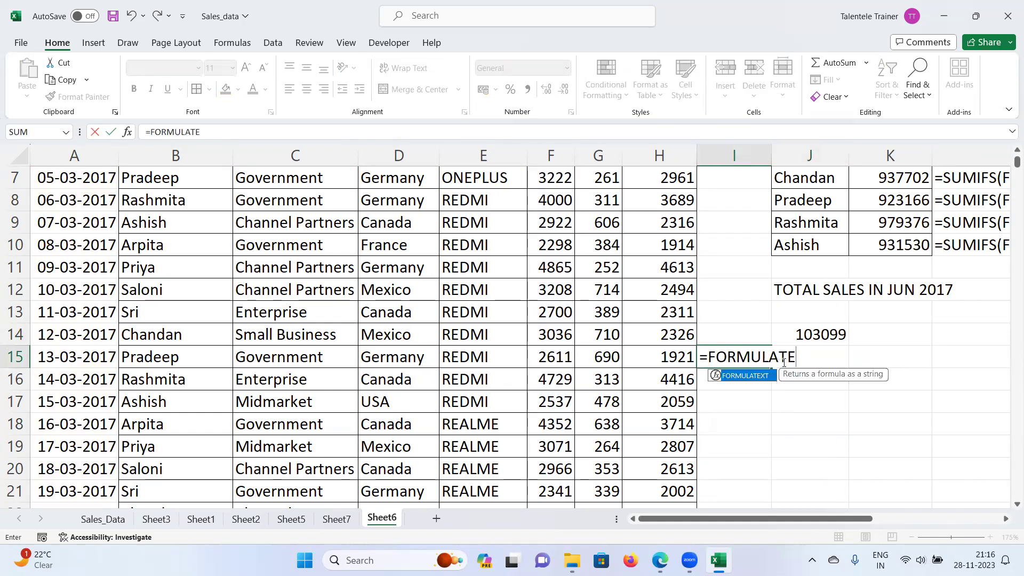
text(XT()
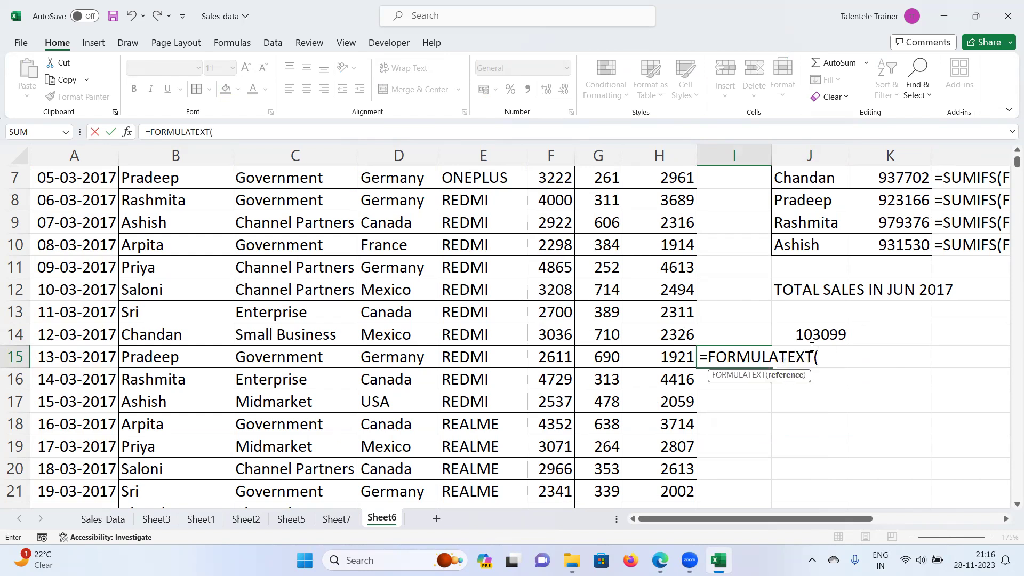
click(812, 344)
key(Return)
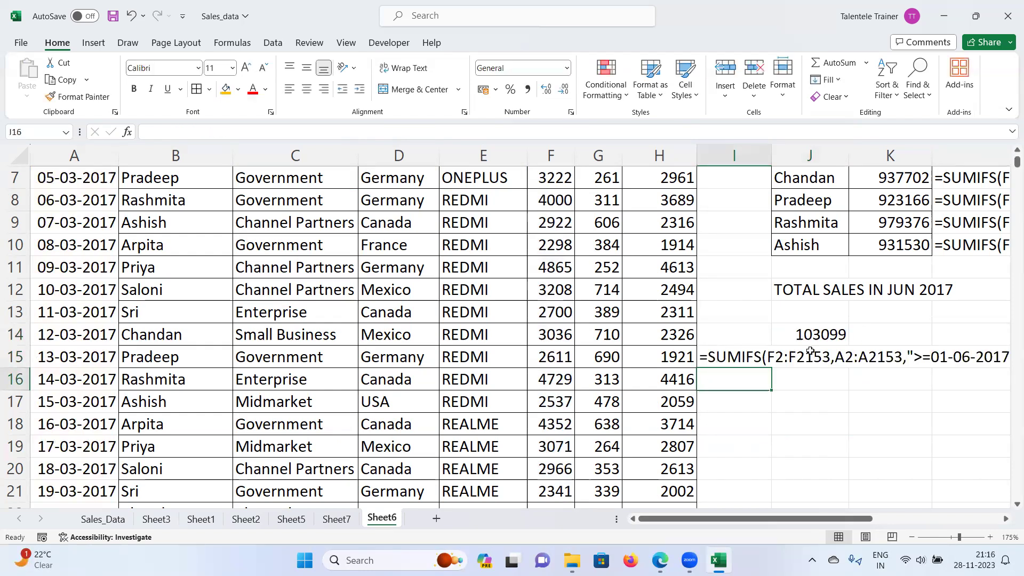
Step: Compare I15's formula text with J14, then return to cell A1
click(1006, 519)
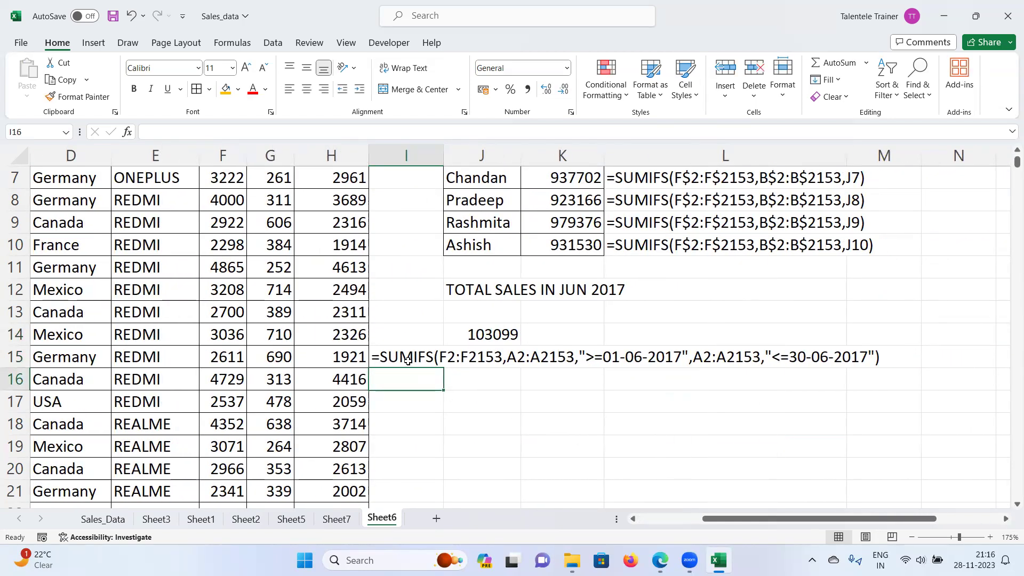
click(437, 356)
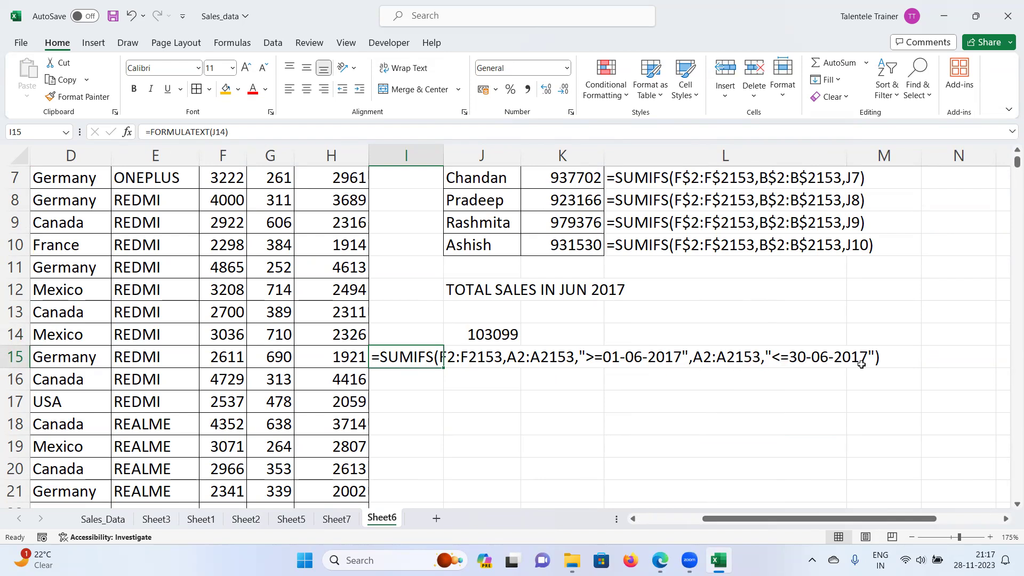
click(505, 342)
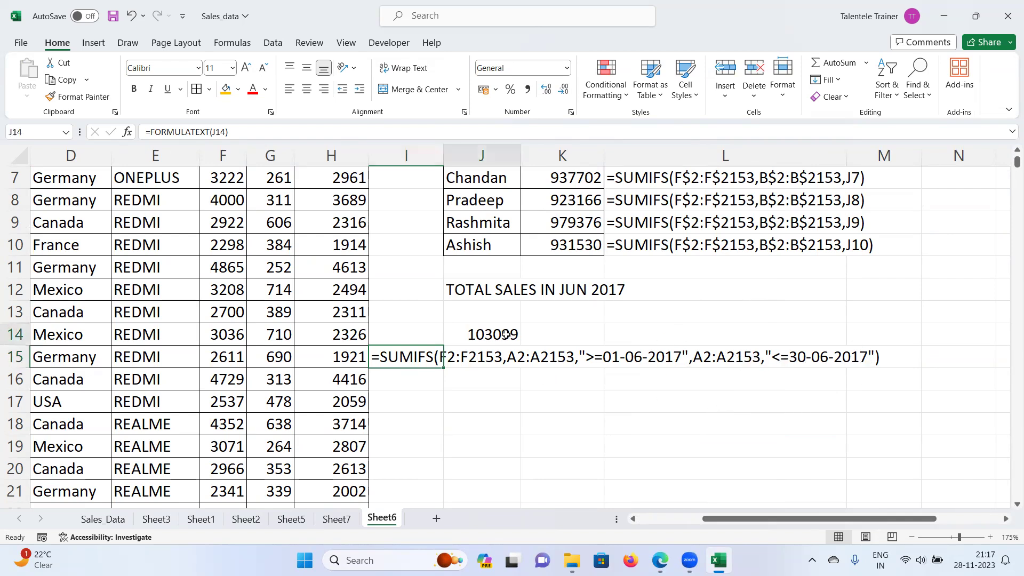
drag(888, 520, 824, 519)
scroll(173, 262, up, 2)
click(51, 178)
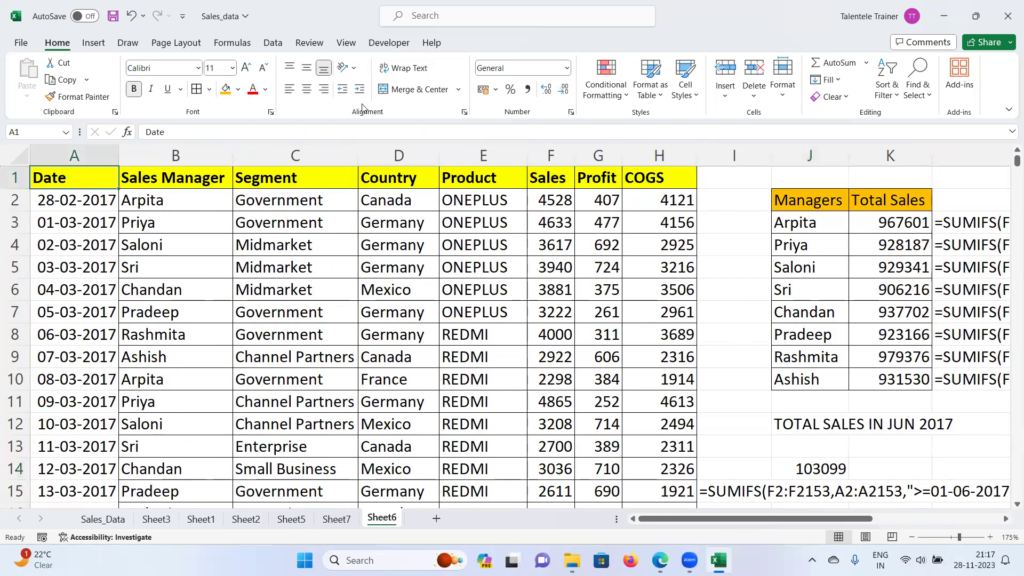
Step: Filter the Date column to June 2017, confirm Sales sums to 103099, then remove the filter
click(273, 42)
click(444, 80)
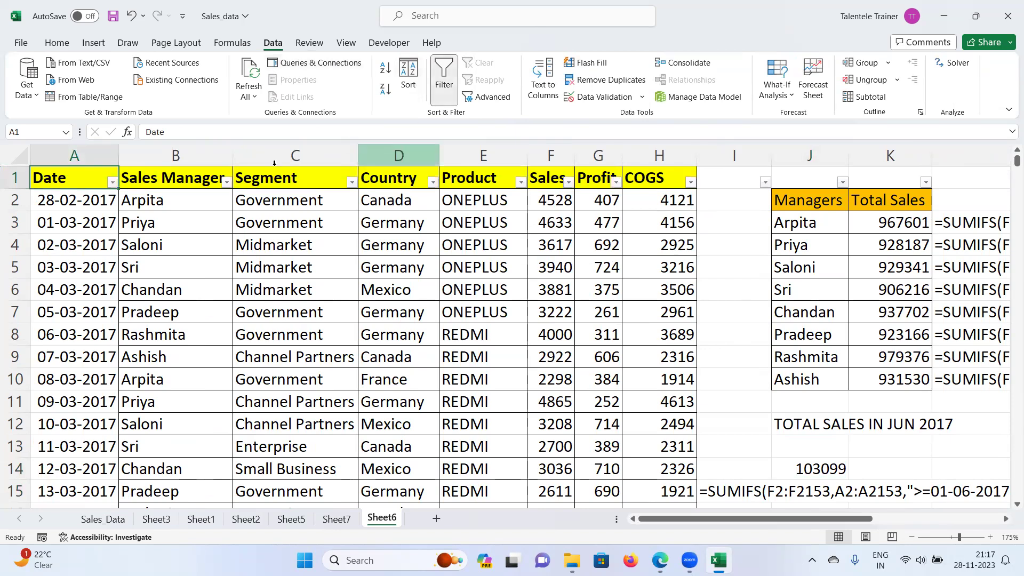
click(112, 182)
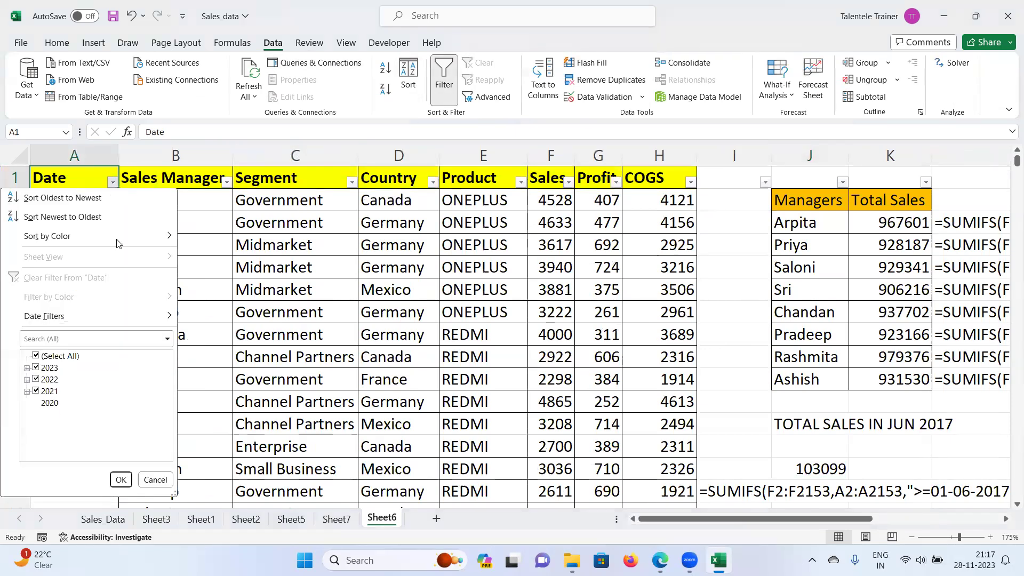
click(36, 355)
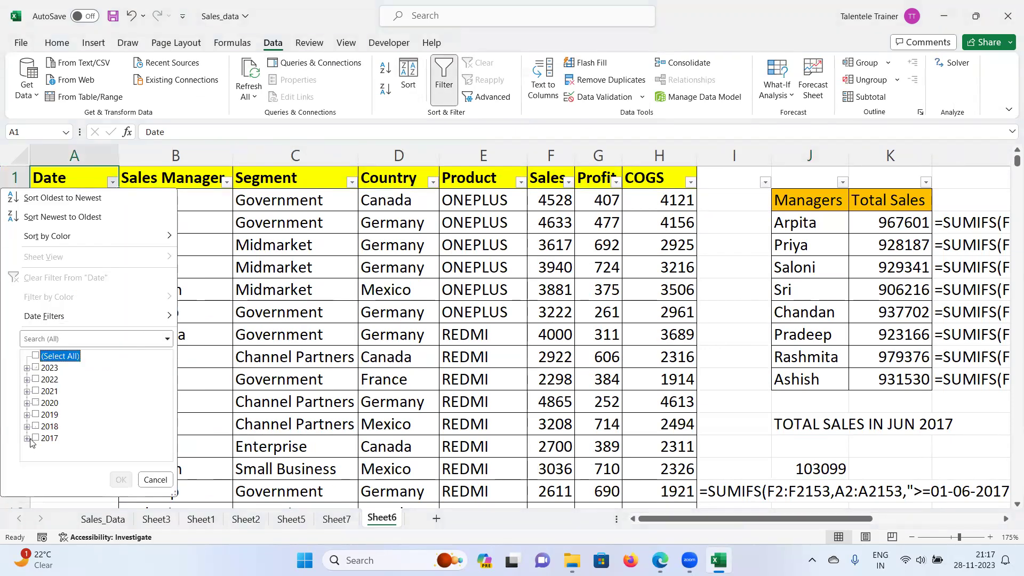
click(27, 438)
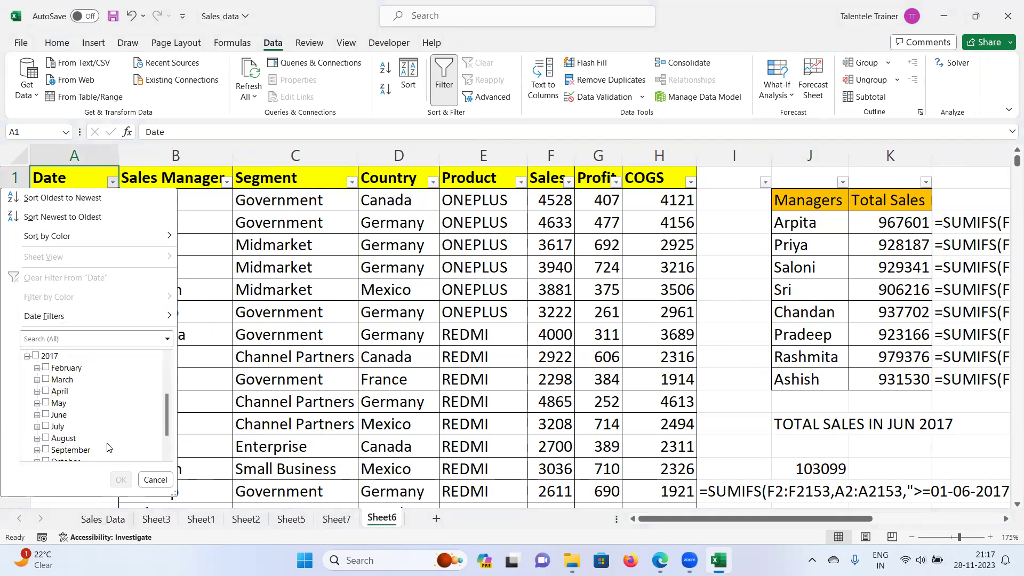
click(46, 415)
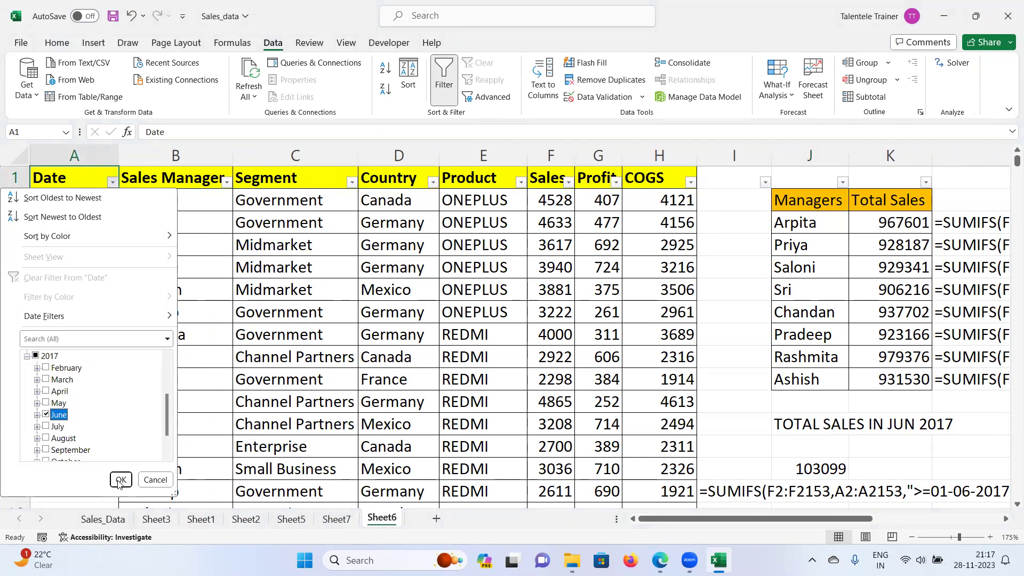
click(120, 480)
click(551, 155)
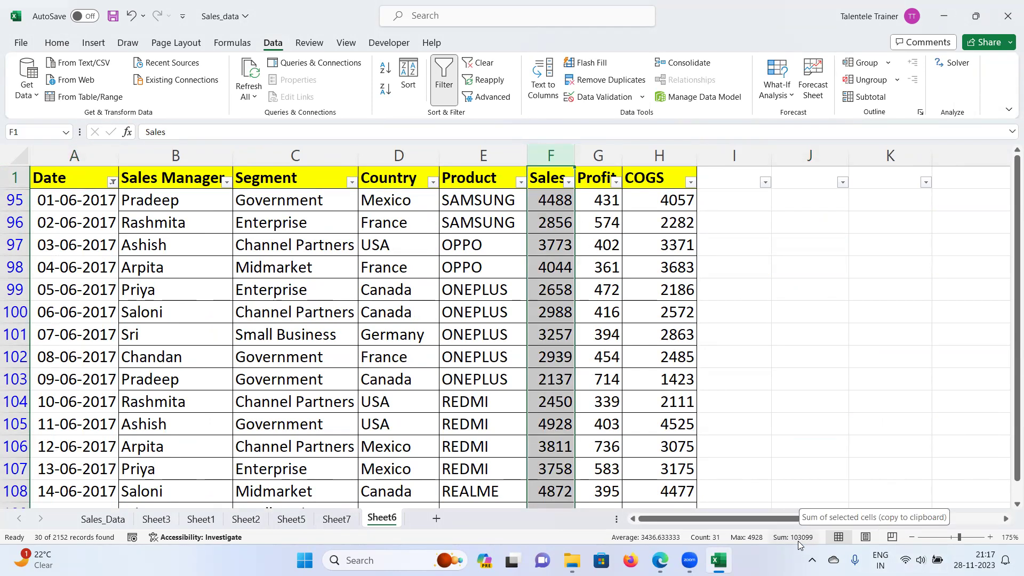
click(443, 80)
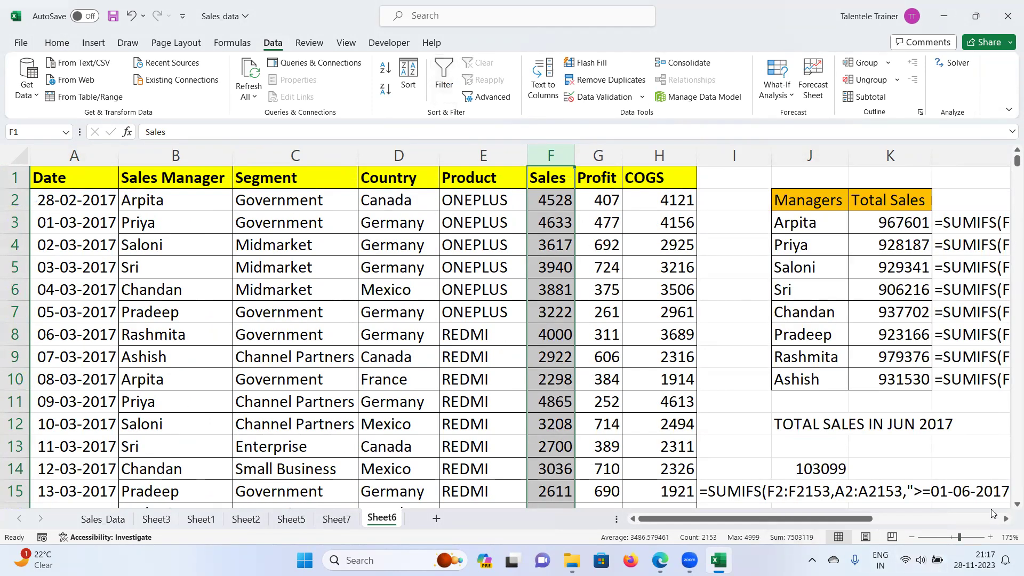
Step: Reselect the June total in J14 and the cell J13 above it
click(830, 470)
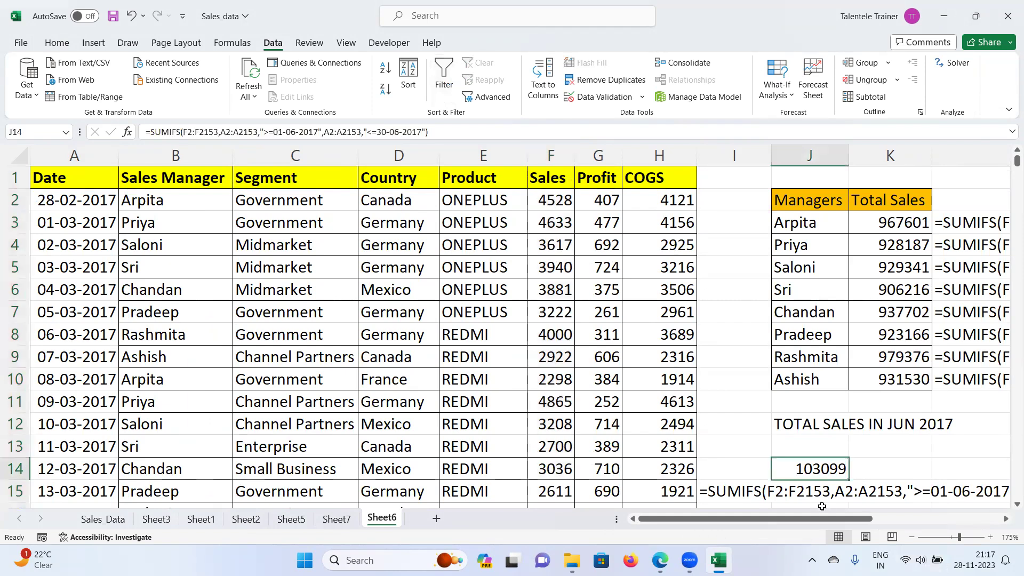
scroll(827, 464, down, 2)
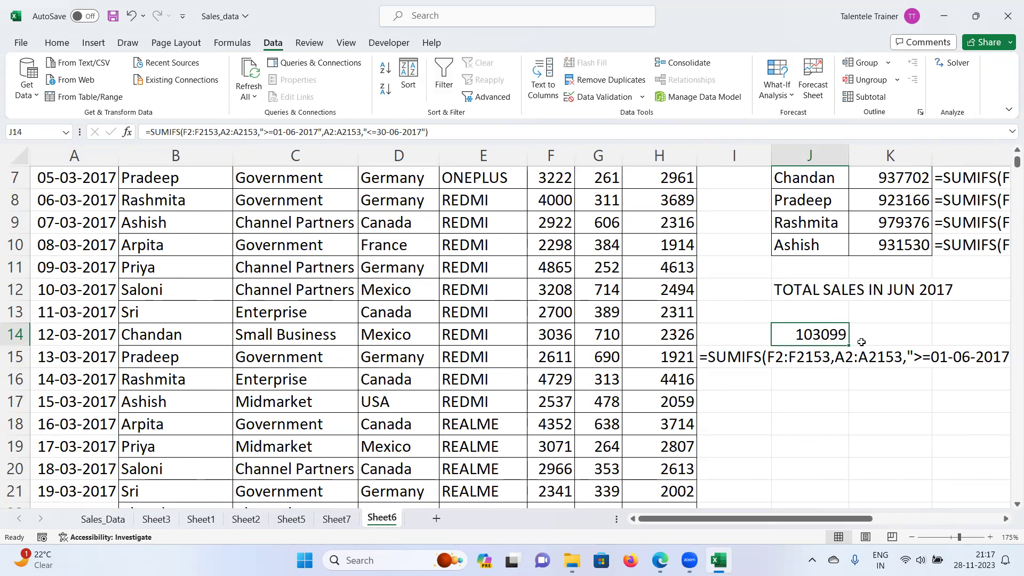
click(1006, 519)
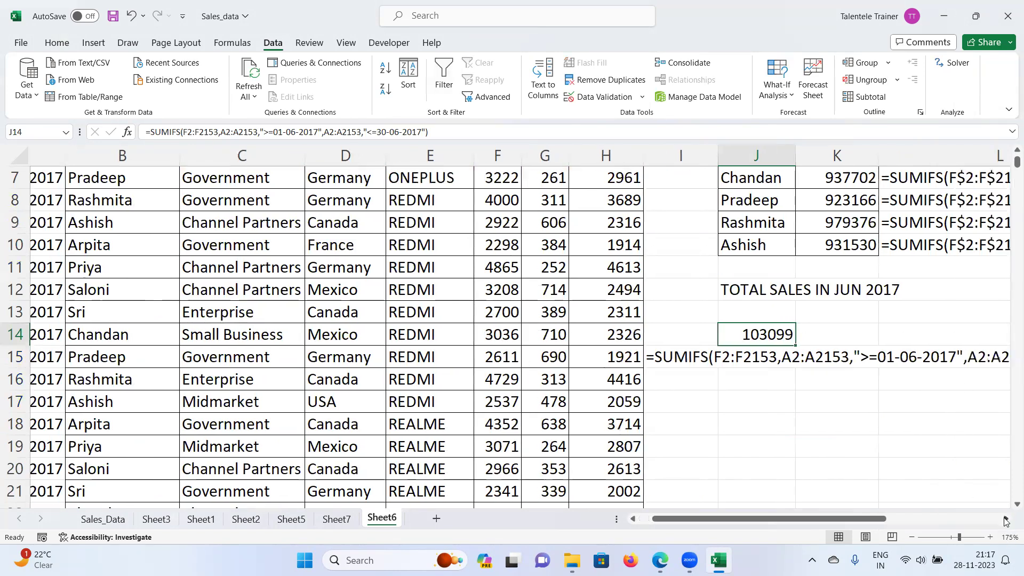
click(1006, 519)
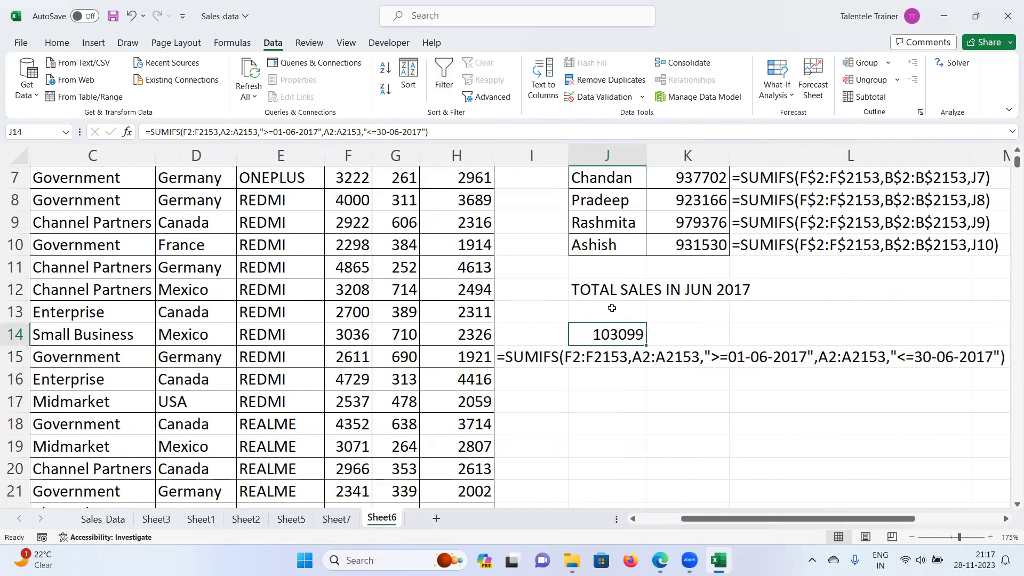
click(611, 309)
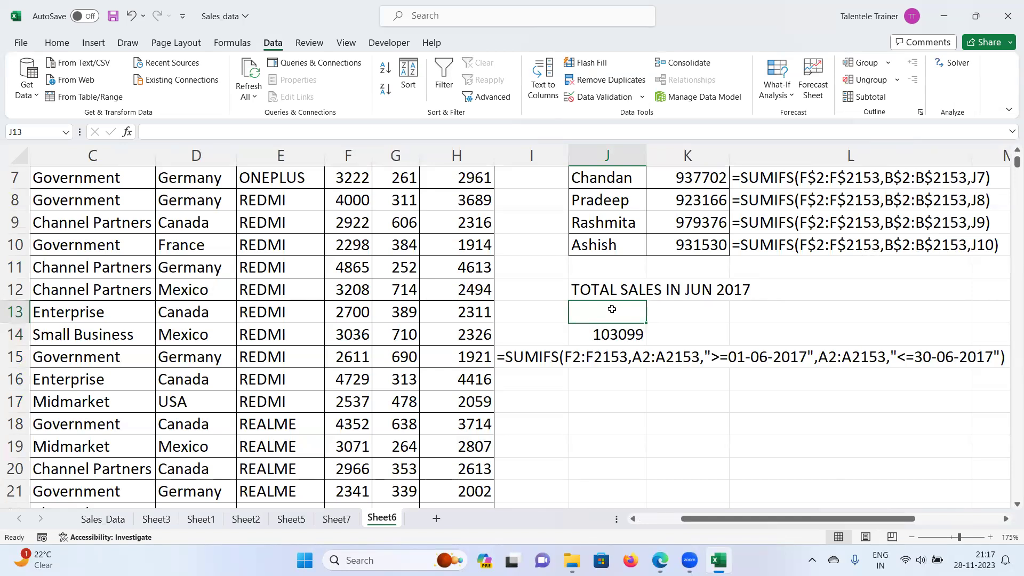
click(619, 332)
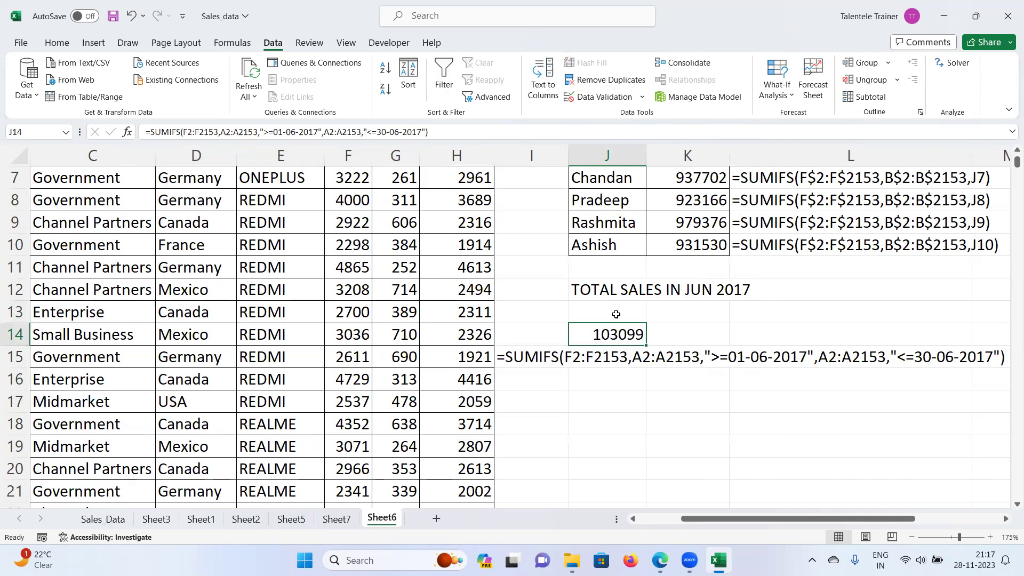
click(612, 311)
click(610, 336)
Step: Delete the old J14 total and enter labels Start Date and End Date in J13:J14
key(Delete)
click(614, 313)
text(Start D)
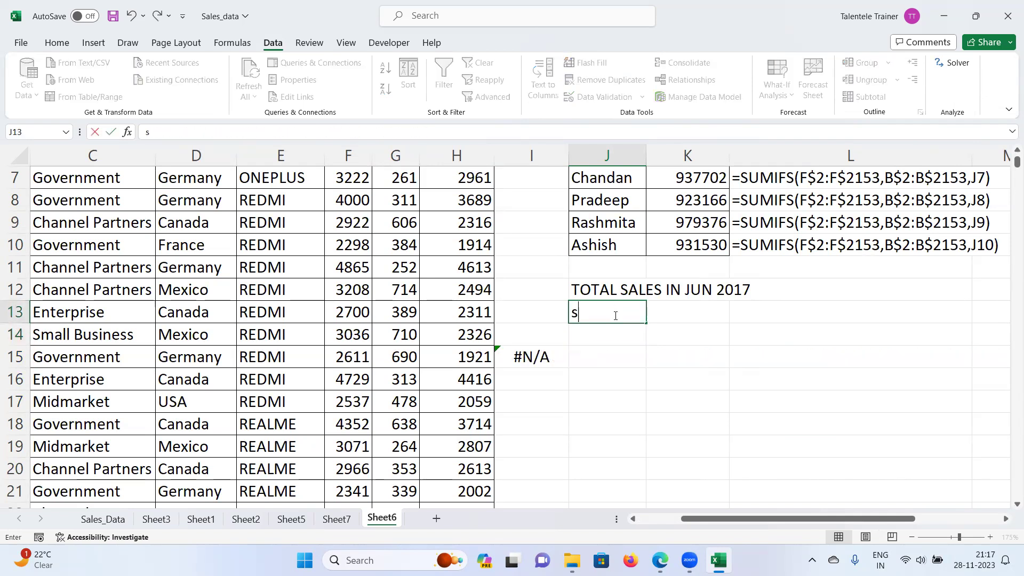
text(ate)
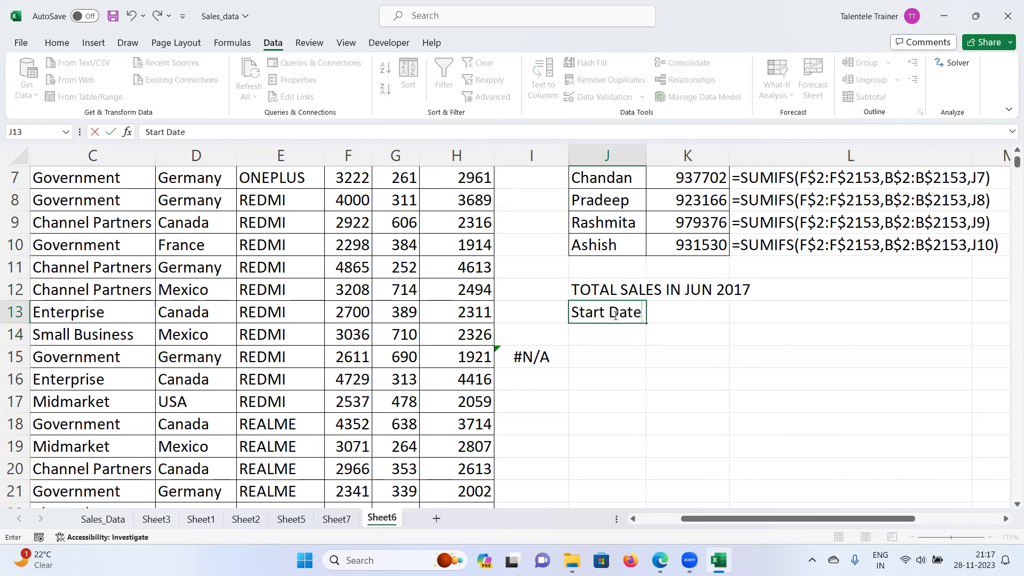
key(Return)
text(E)
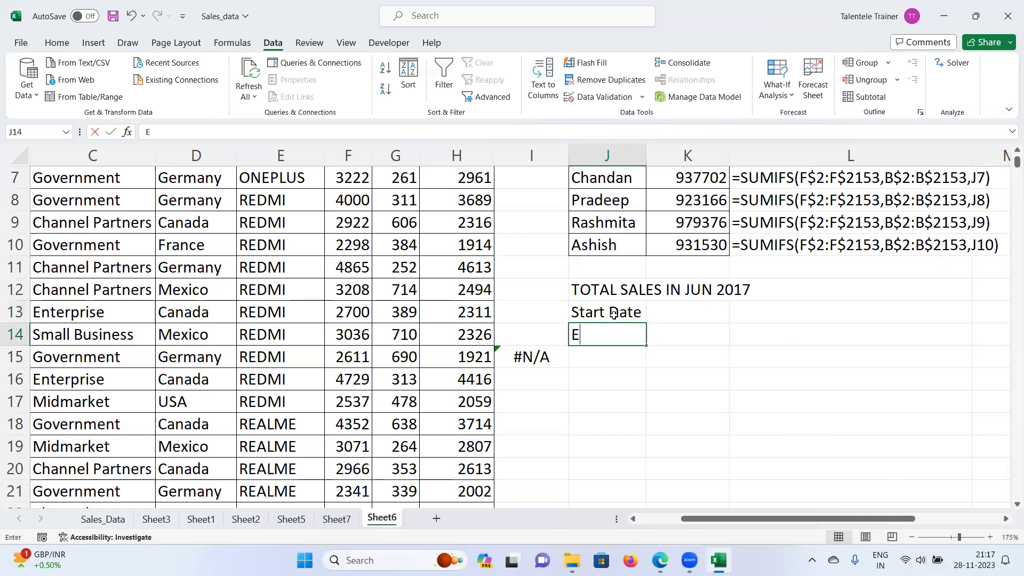
text(nd Date)
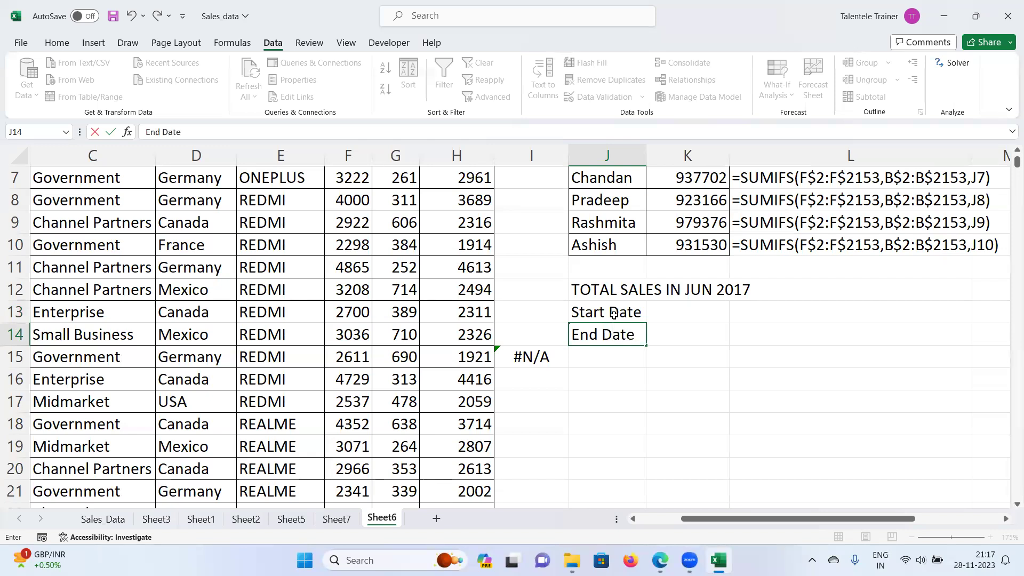
Step: Enter 01-06-2017 and 30-06-2017 in K13 and K14
click(682, 313)
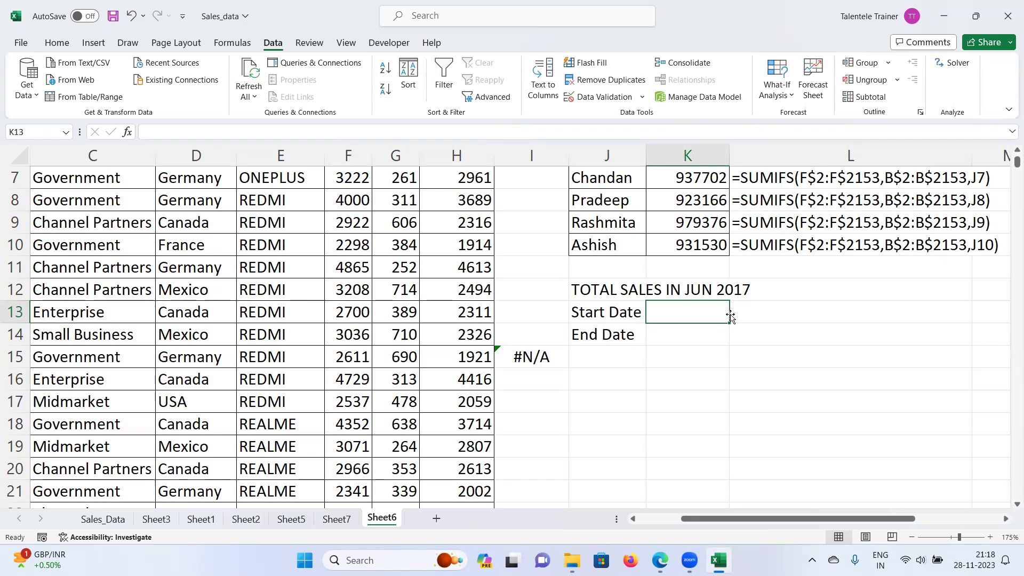
text(01)
key(BackSpace)
key(BackSpace)
text(01-06-20)
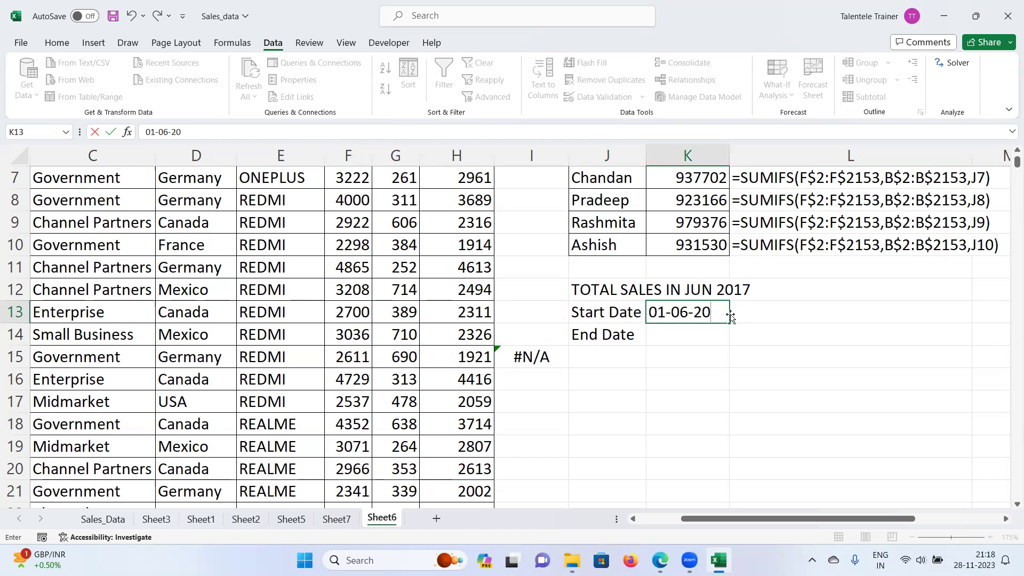
text(17)
key(Return)
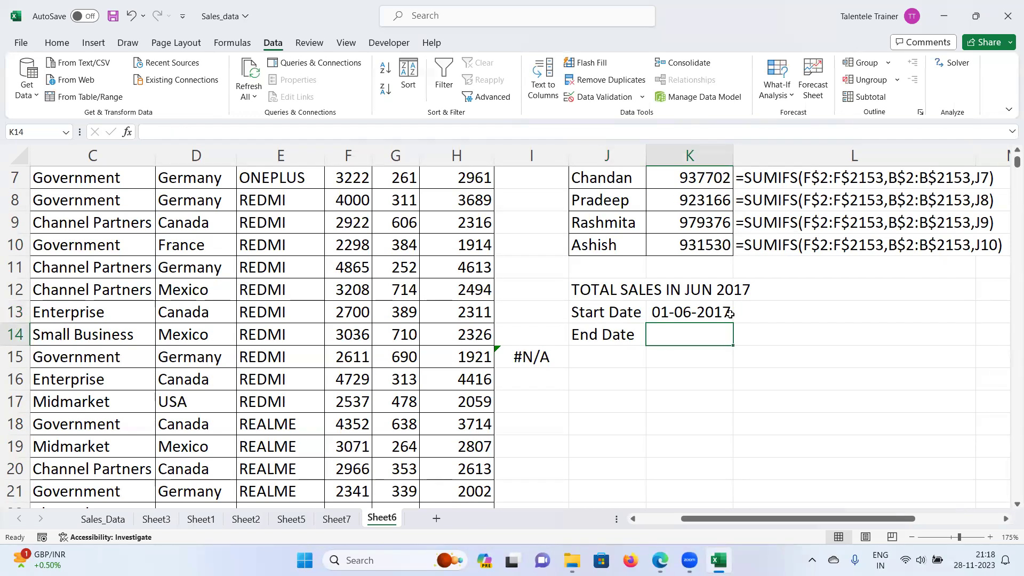
text(30)
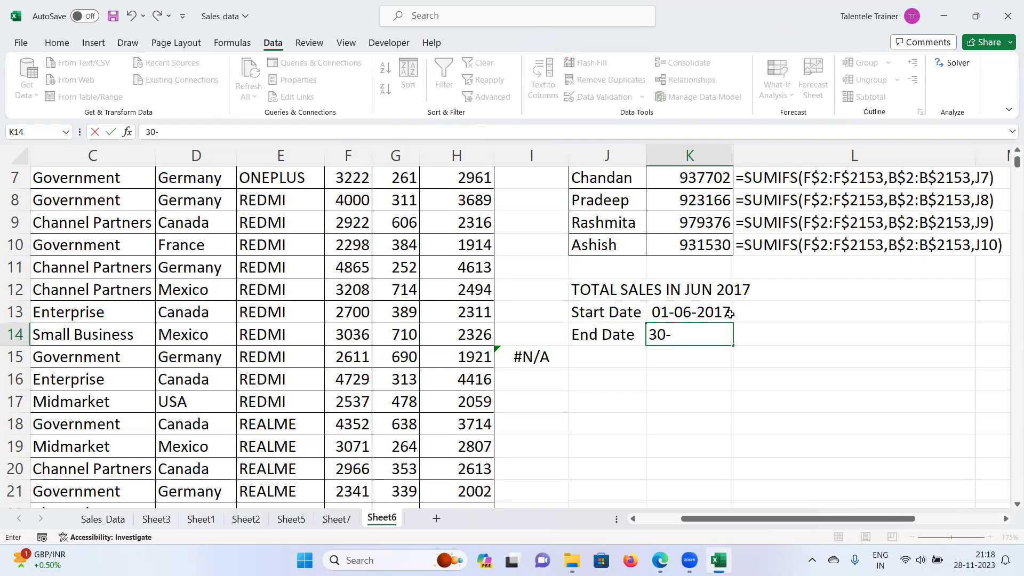
text(-06-2017)
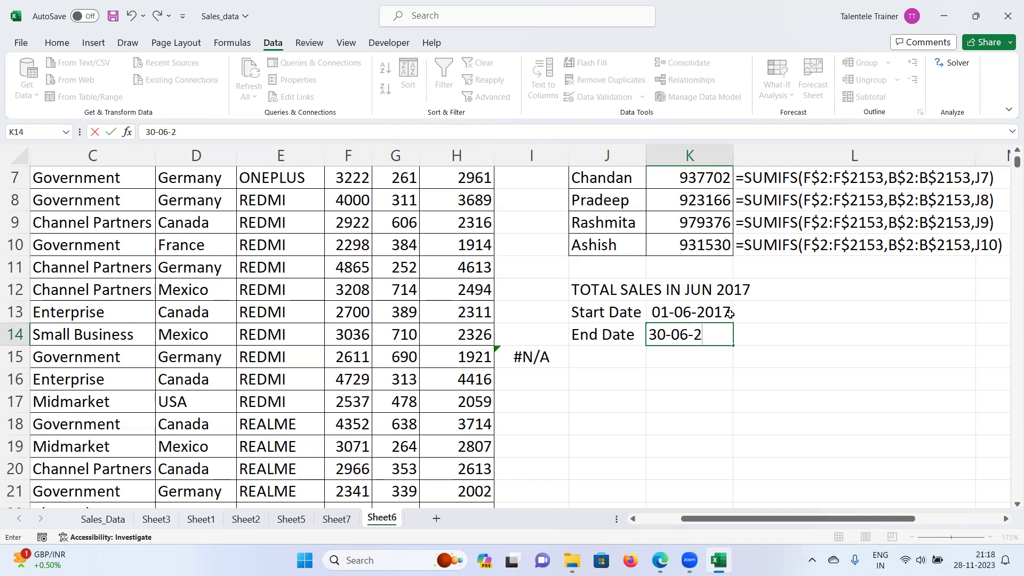
key(Return)
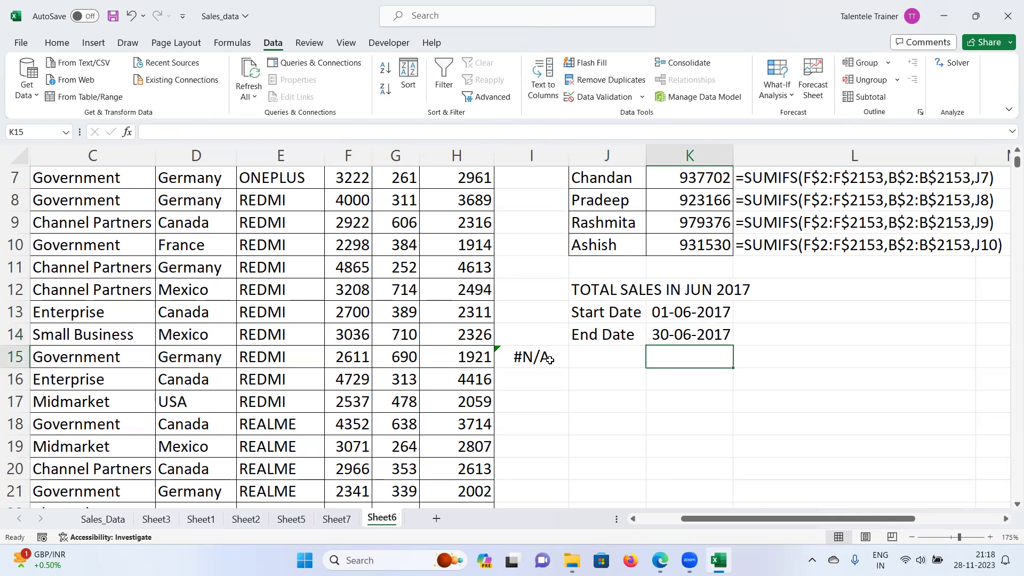
Step: Clear the #N/A formula text from I15
click(548, 359)
key(Delete)
click(619, 357)
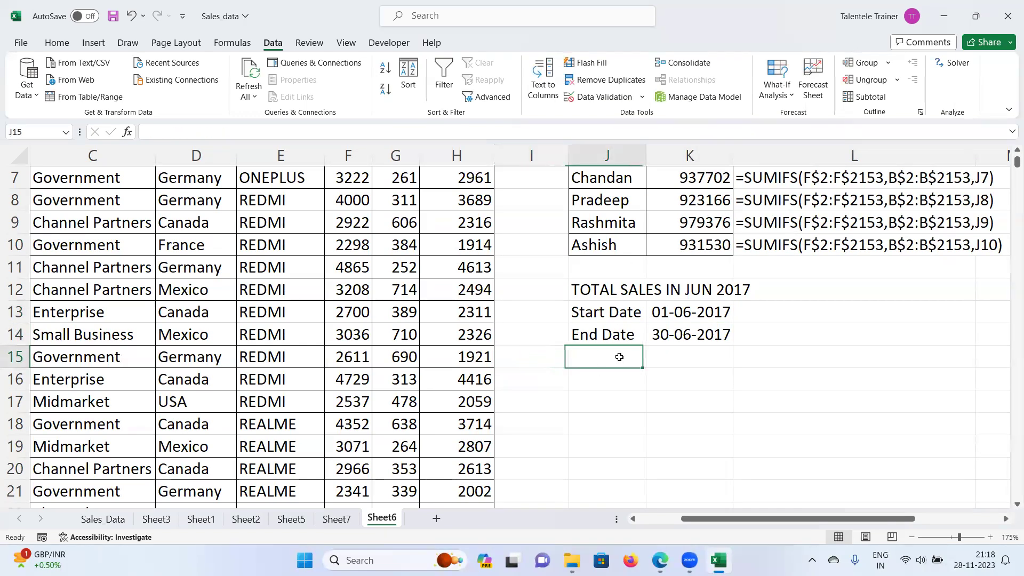
Step: Begin a SUMIFS in J15 with the sum range F2:F2153
text(=)
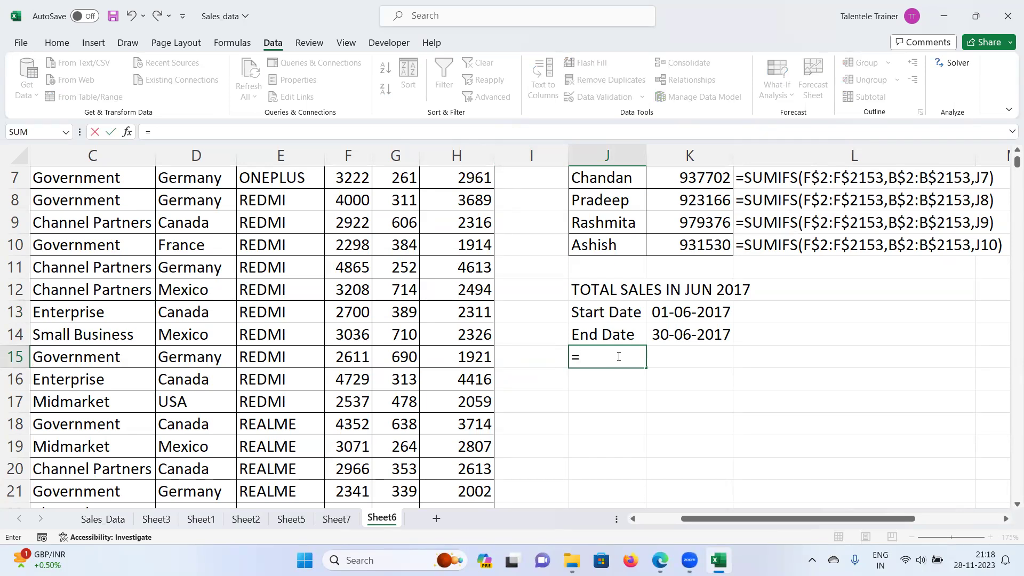
text(sumif)
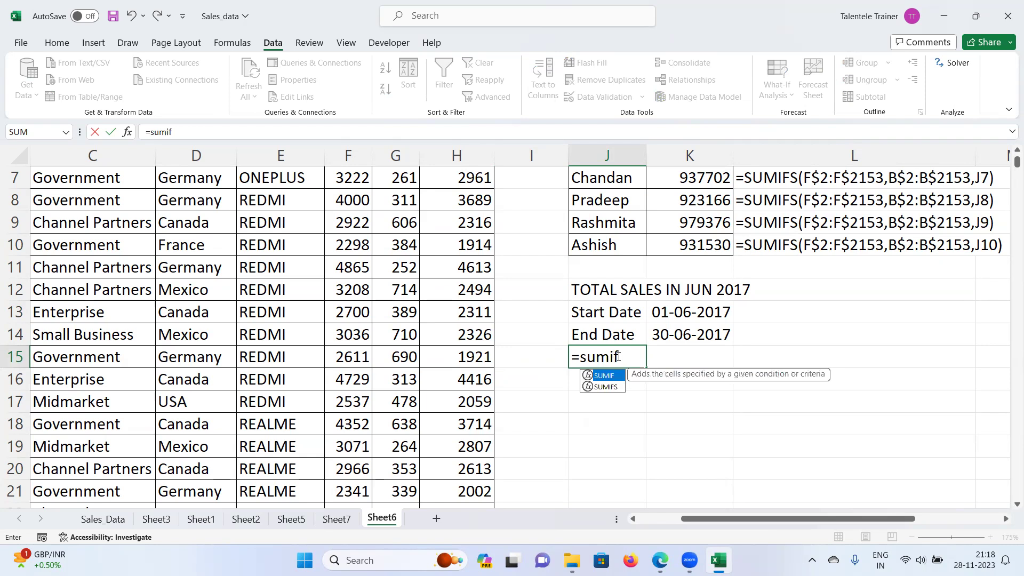
text(s()
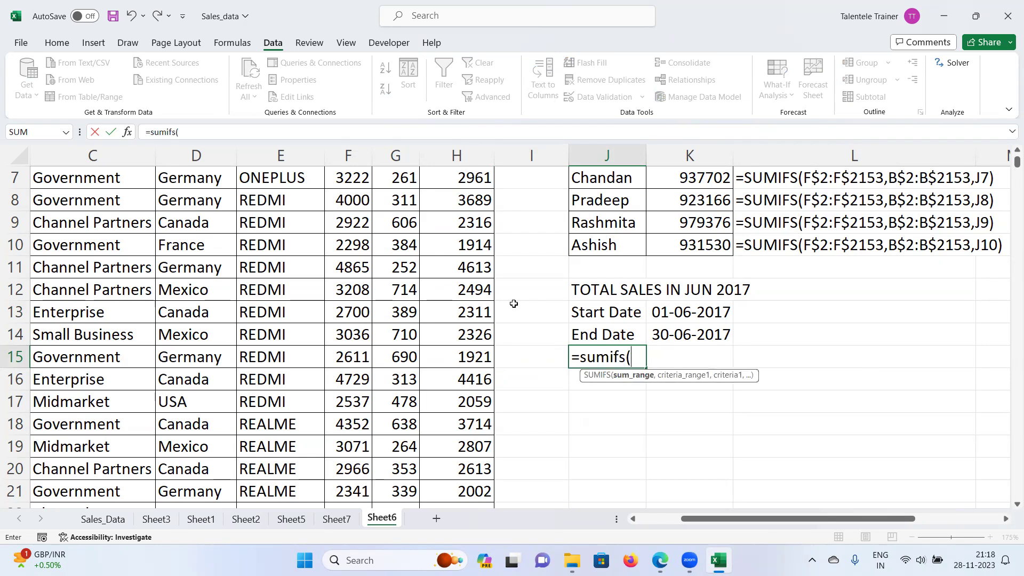
scroll(515, 301, up, 2)
click(352, 200)
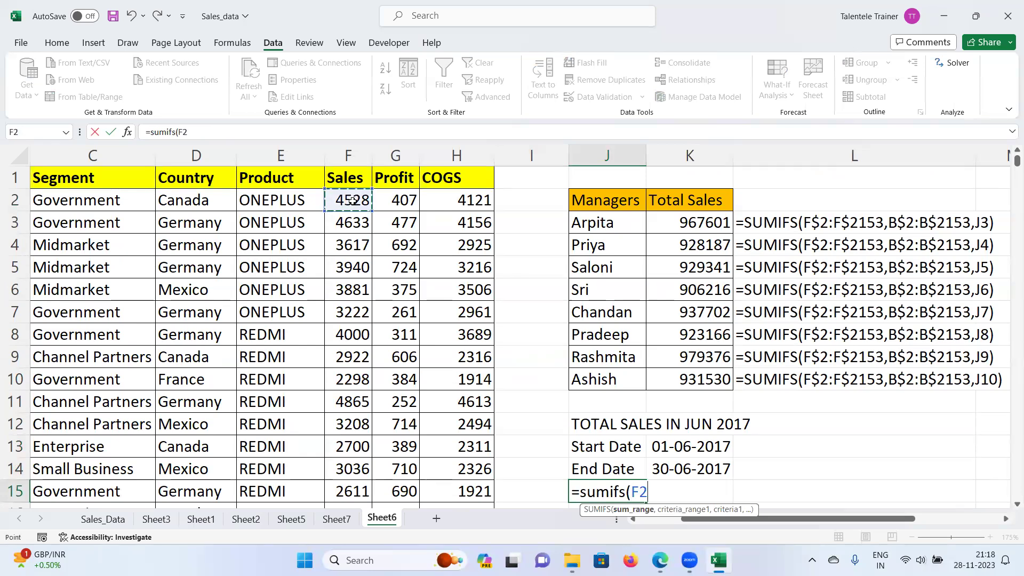
key(ctrl+shift+Down)
key(ctrl+BackSpace)
text(,)
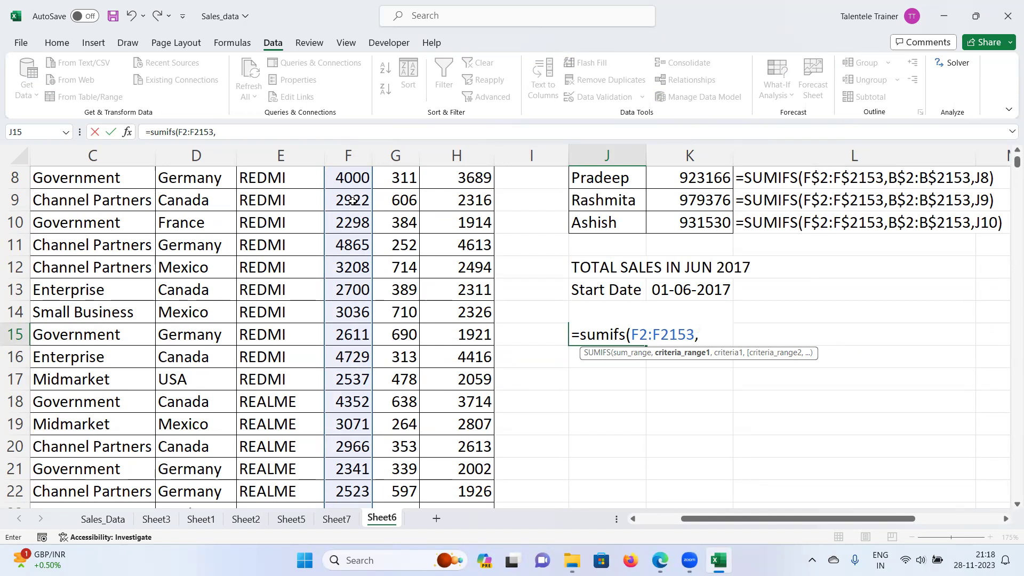
Step: Add the first criteria range A2:A2153 with the criterion ">="&K13
scroll(271, 295, up, 3)
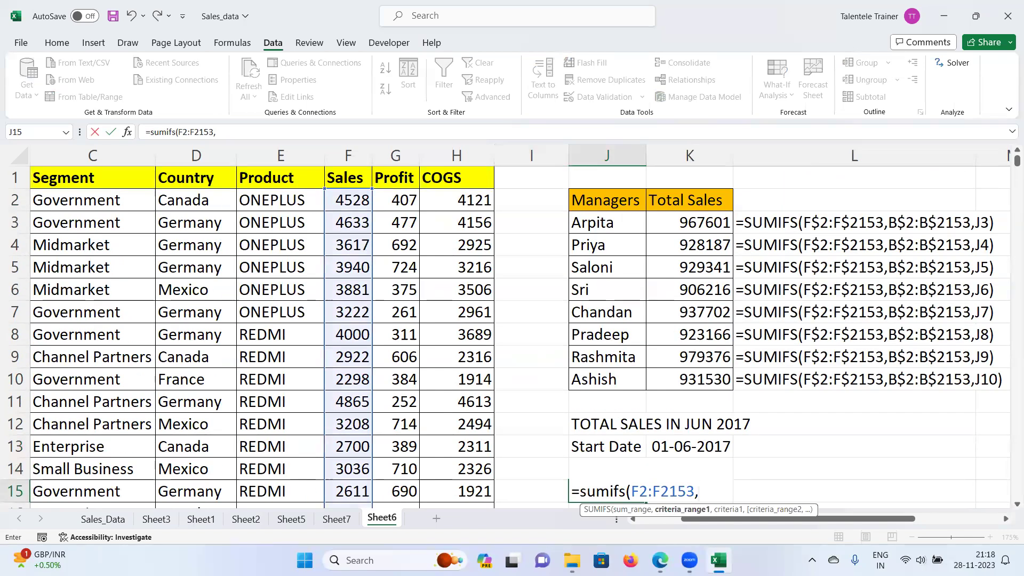
scroll(69, 206, left, 3)
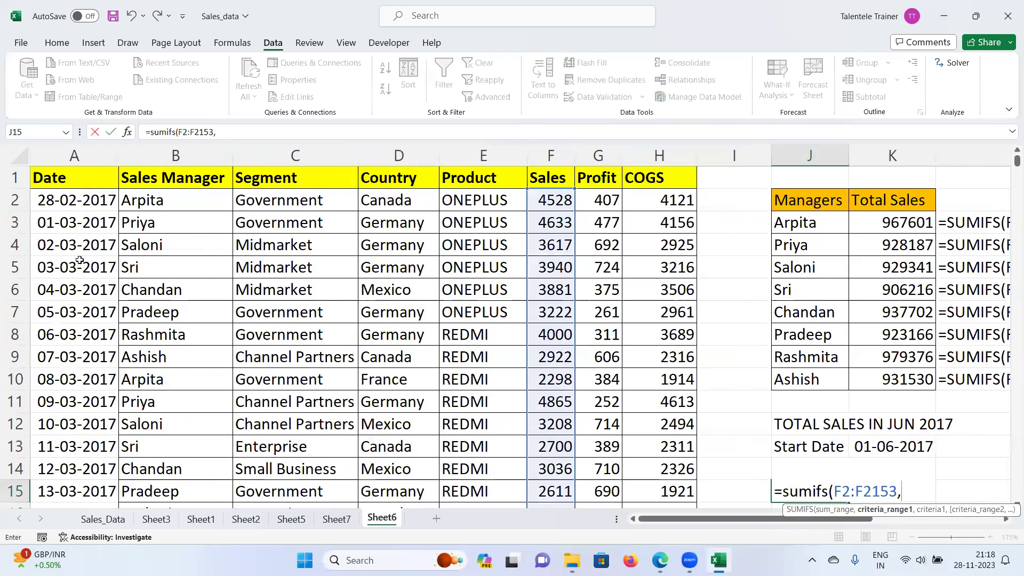
click(68, 206)
key(ctrl+shift+Down)
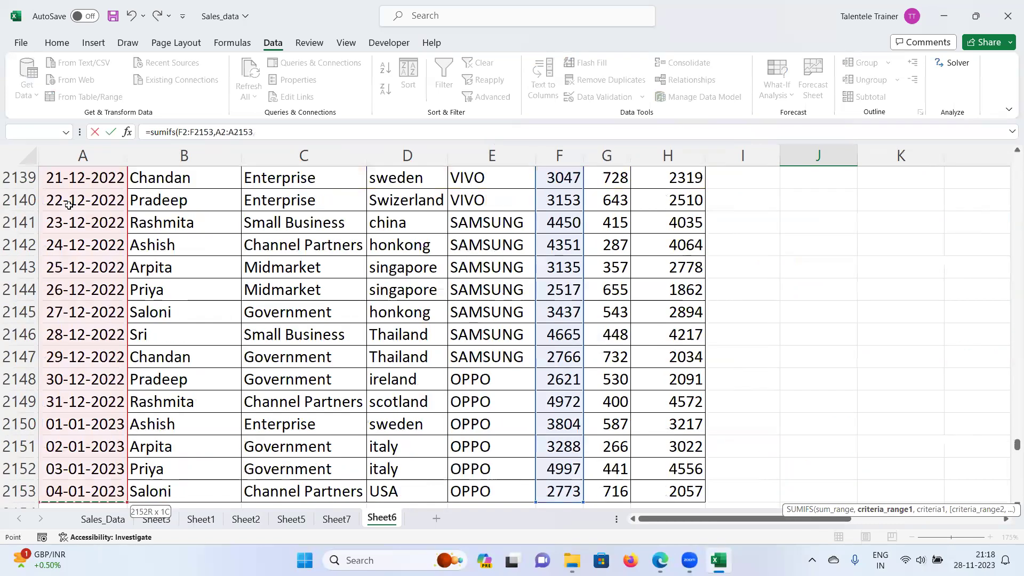
key(ctrl+BackSpace)
text(,")
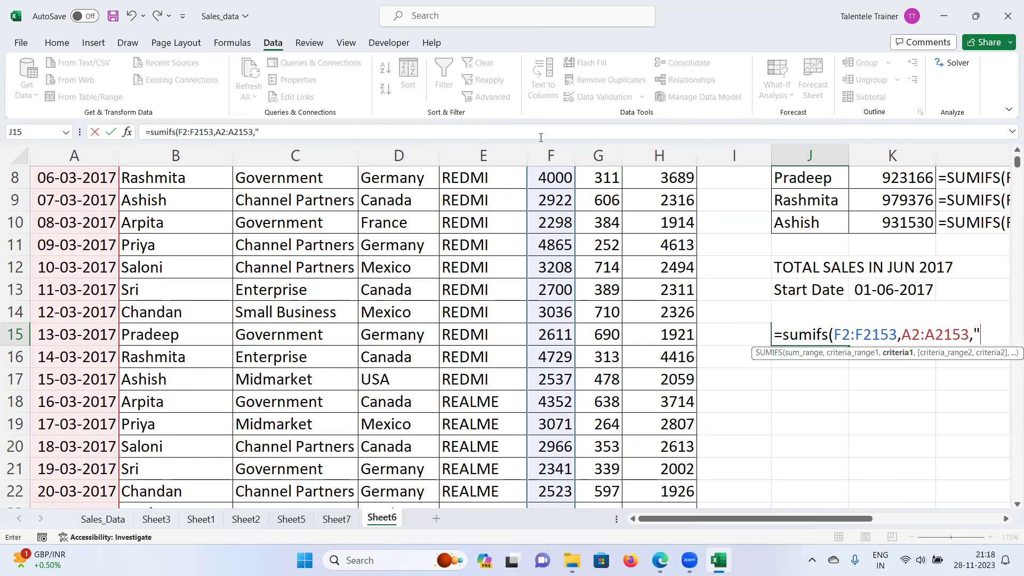
text(>="&)
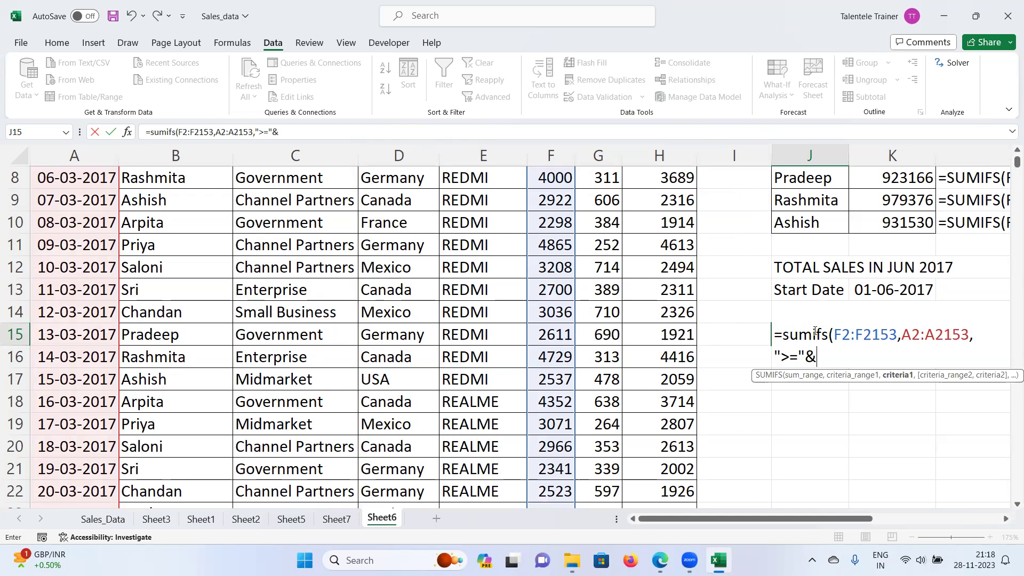
click(836, 285)
click(888, 288)
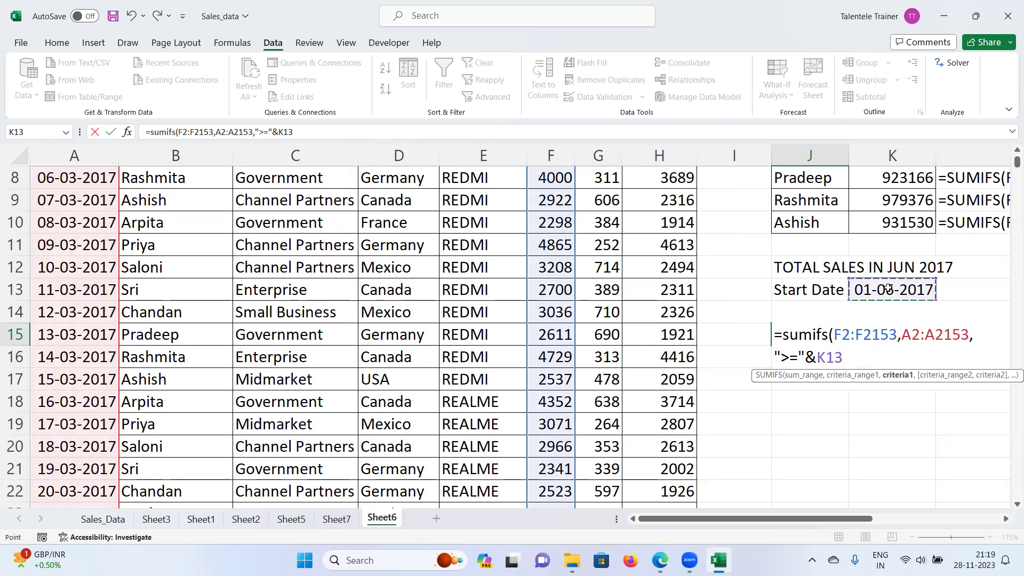
Step: Add the second criteria range A2:A2153 with "<="&K14 and commit, giving 103099
text(,)
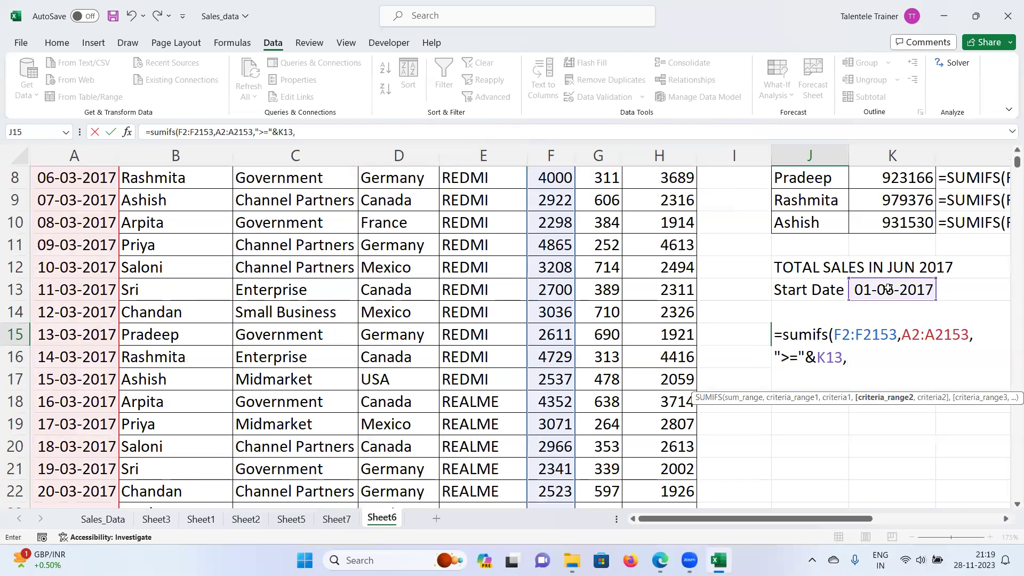
drag(902, 335, 962, 339)
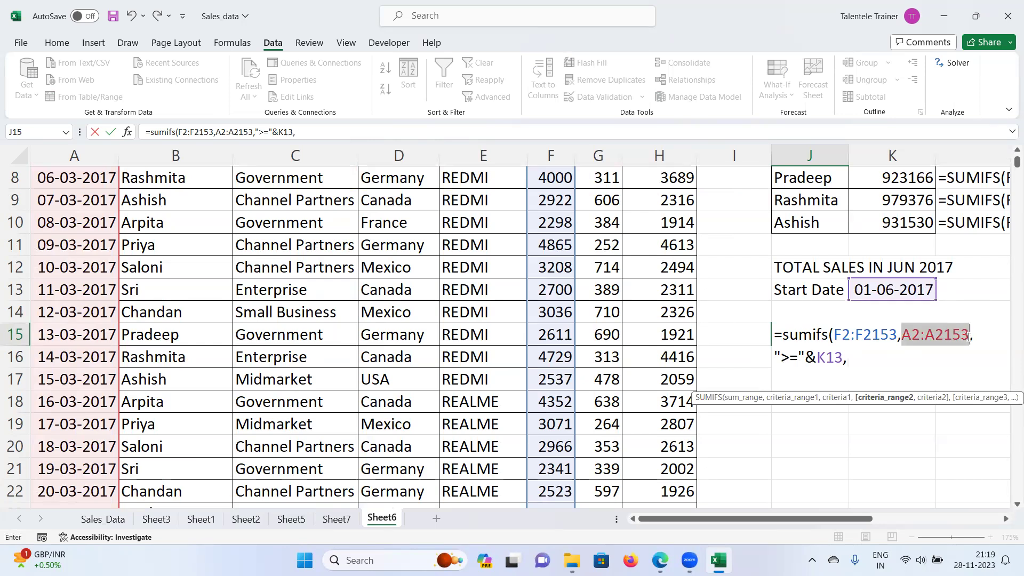
click(856, 357)
key(ctrl+v)
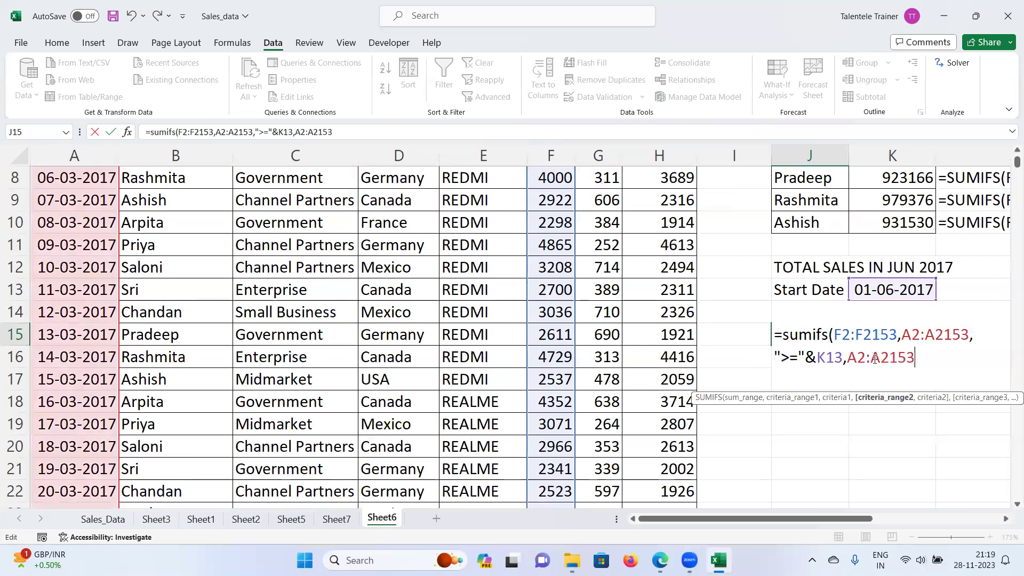
text(,"<=)
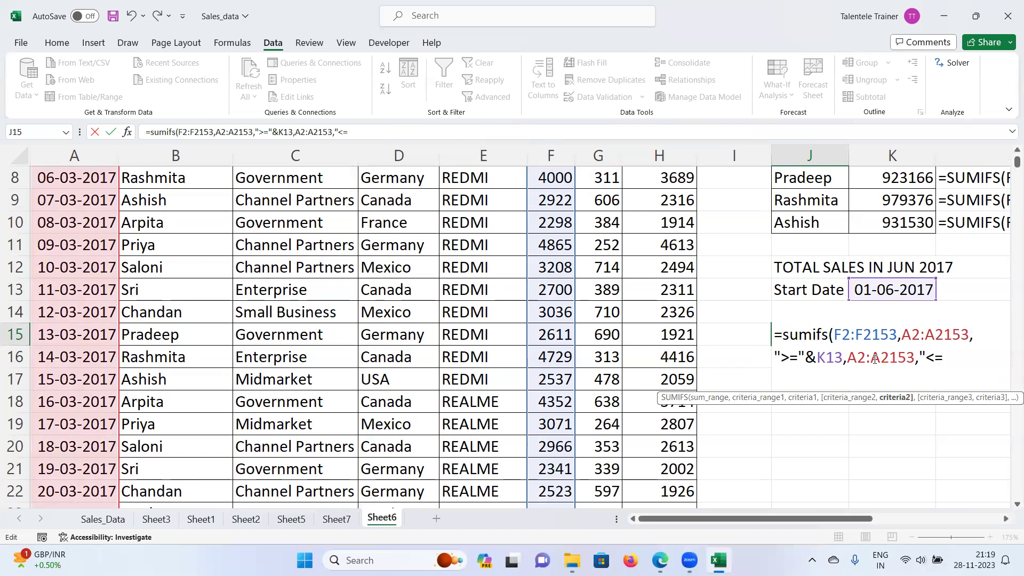
text(&)
click(873, 289)
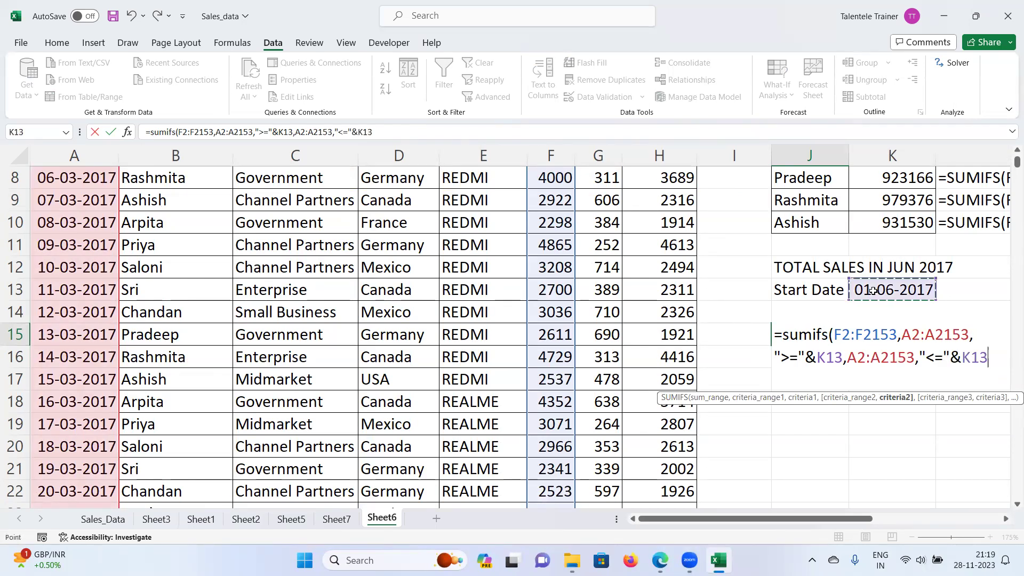
key(Down)
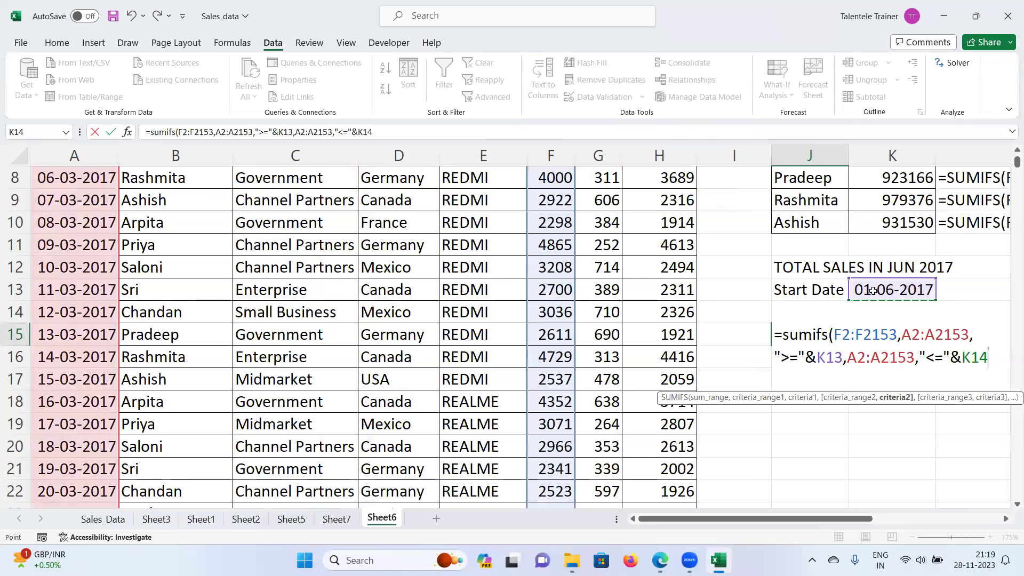
text())
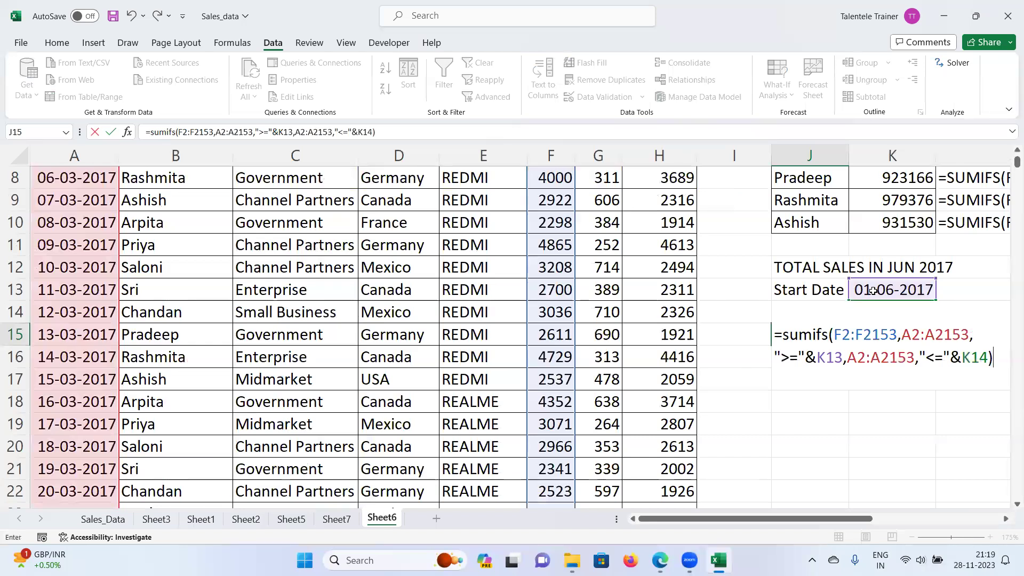
key(Return)
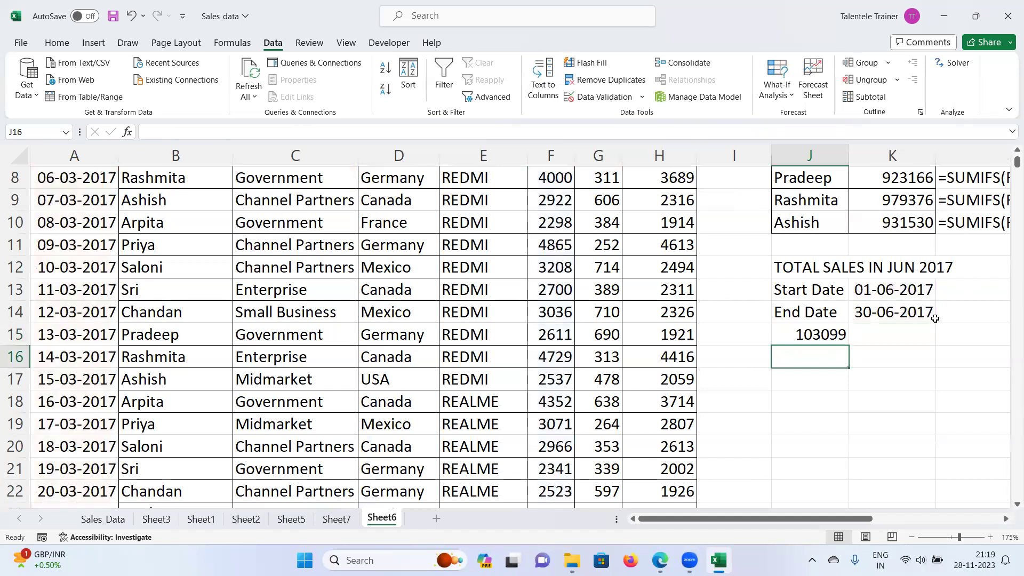
click(824, 334)
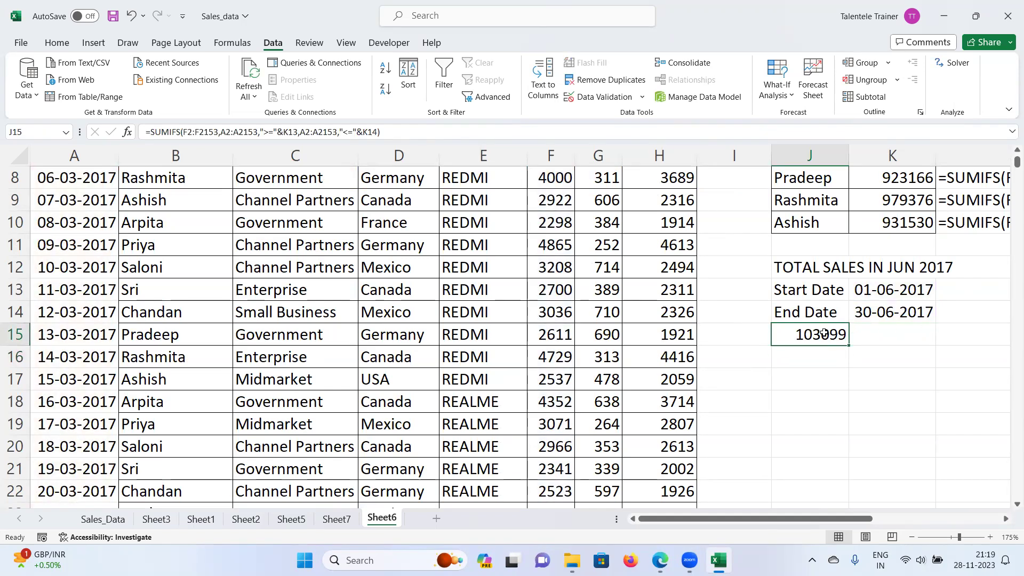
click(734, 358)
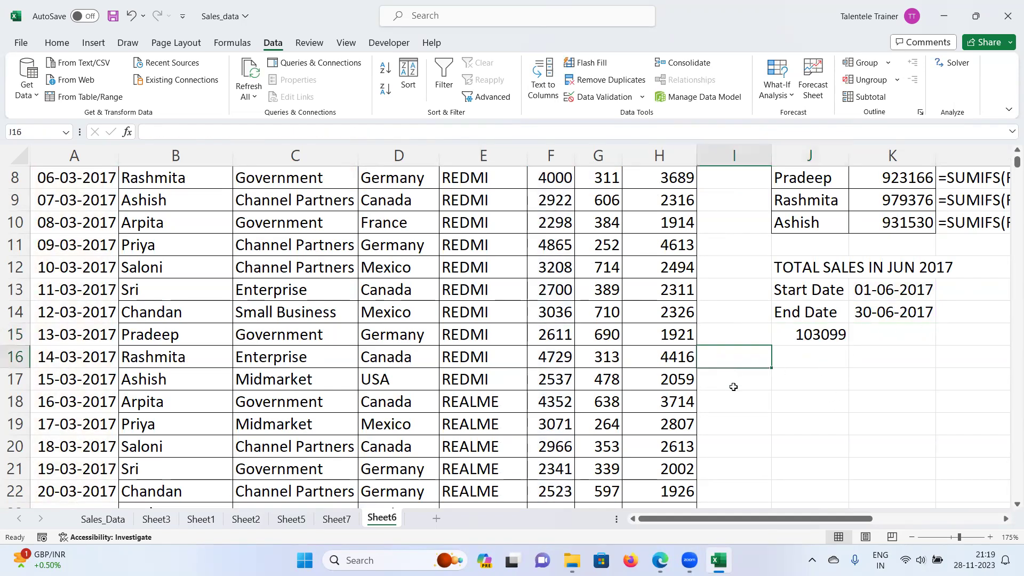
Step: Enter =FORMULATEXT(J15) in I16 to display the SUMIFS formula as text
text(=)
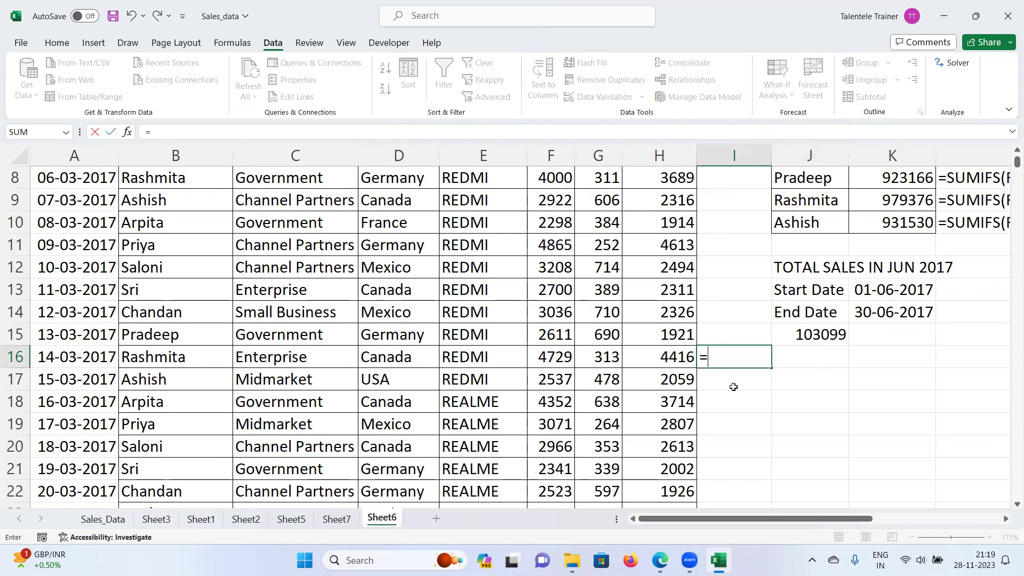
text(formul)
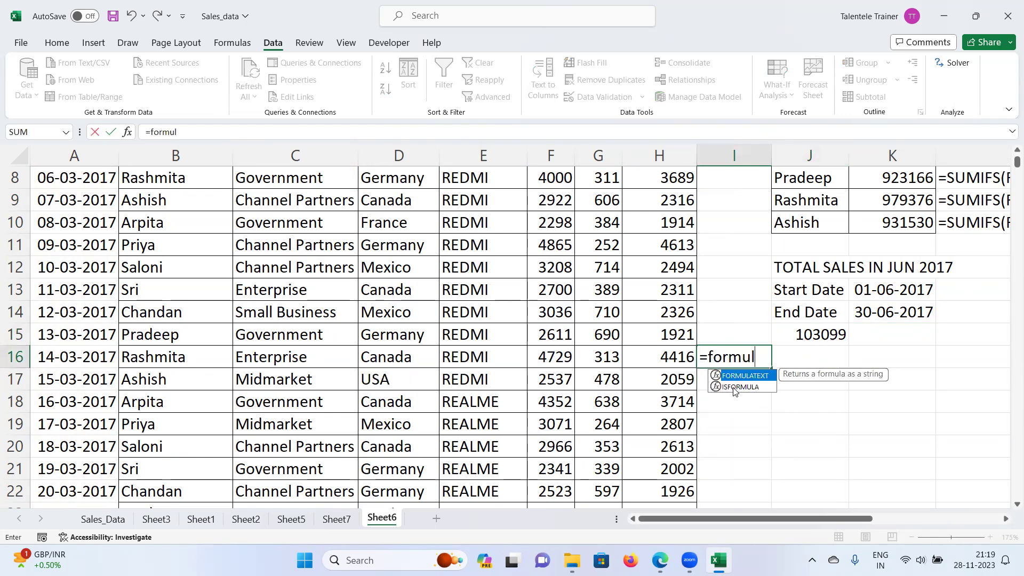
key(Tab)
click(813, 333)
text())
key(Return)
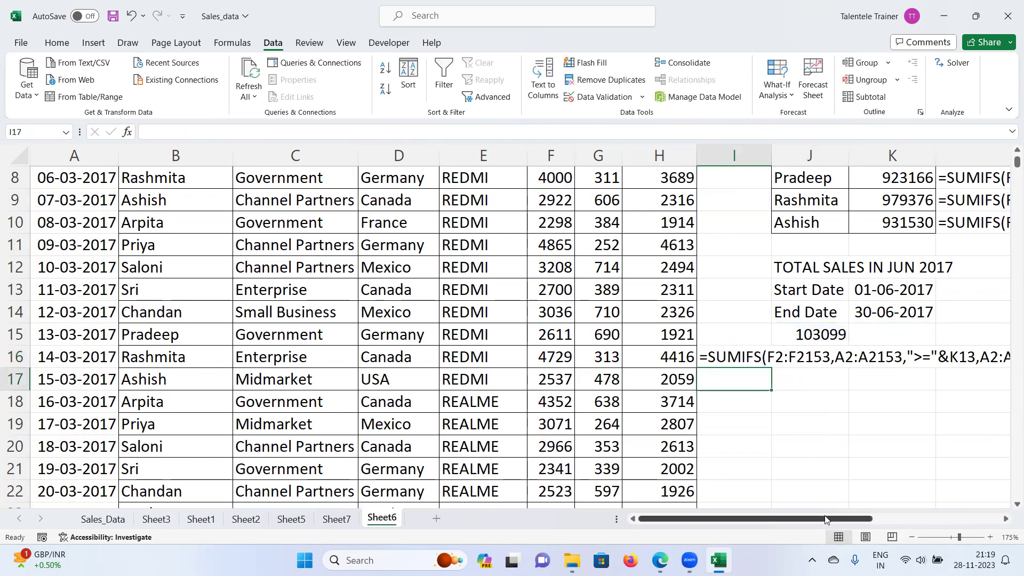
drag(826, 520, 866, 520)
ctrl+scroll(773, 423, up, 3)
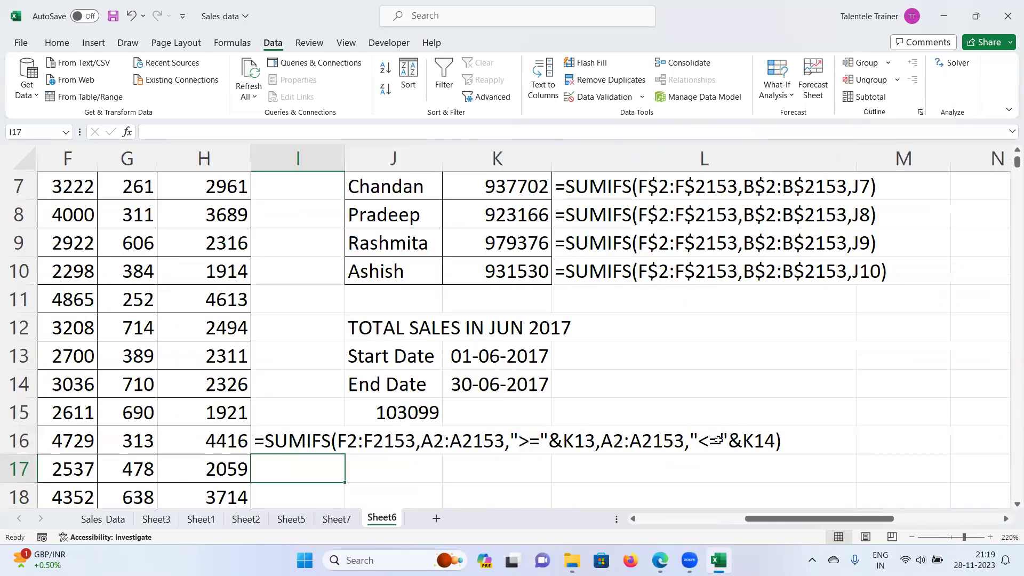
drag(768, 519, 749, 518)
ctrl+scroll(775, 444, up, 3)
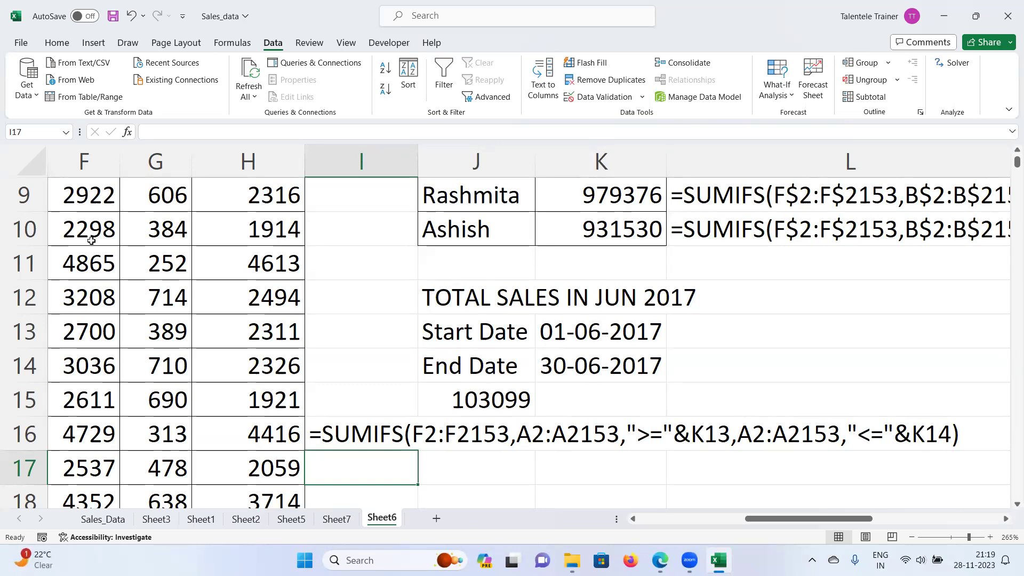
click(128, 46)
Step: In red pen, circle the sum range, label CR1, and bracket the ">="&K13 criterion
click(161, 85)
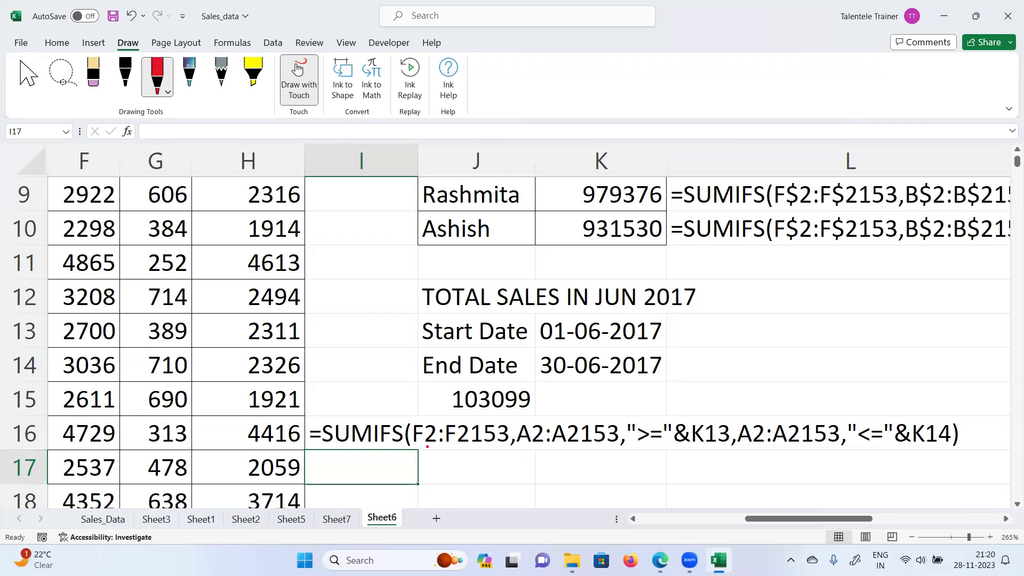
mouse_move(413, 446)
mouse_down()
mouse_move(507, 453)
mouse_move(515, 425)
mouse_move(445, 414)
mouse_move(416, 430)
mouse_move(419, 449)
mouse_up()
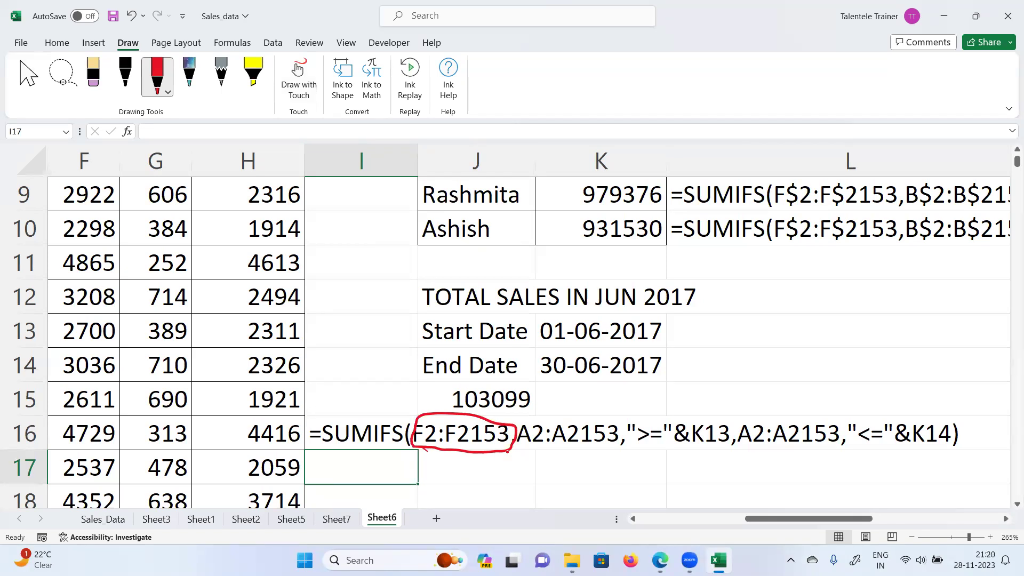
drag(531, 449, 573, 455)
mouse_move(566, 408)
mouse_down()
mouse_move(561, 418)
mouse_move(581, 408)
mouse_up()
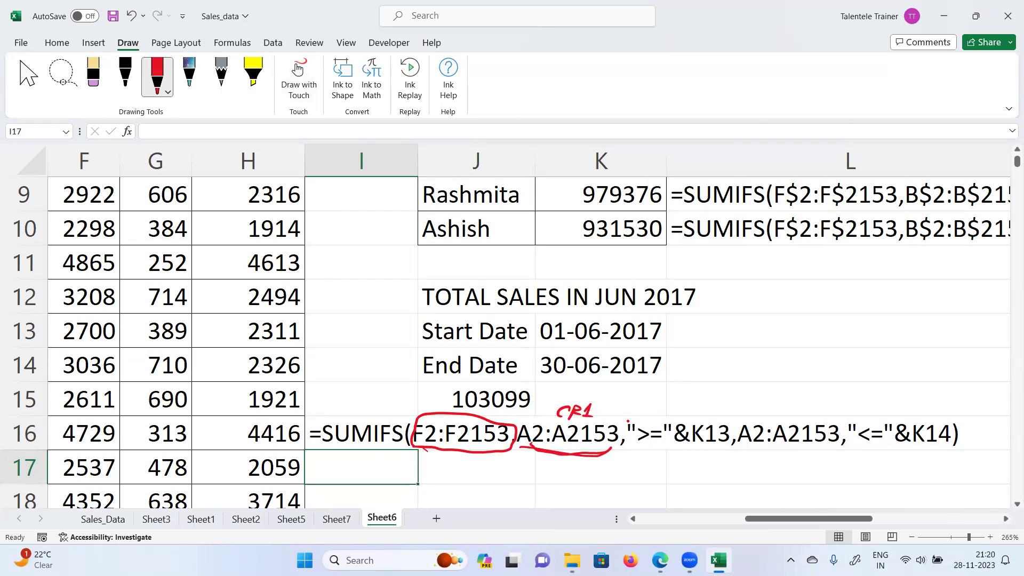
mouse_move(630, 440)
mouse_down()
mouse_move(656, 458)
mouse_move(707, 465)
mouse_move(635, 452)
mouse_move(629, 438)
mouse_up()
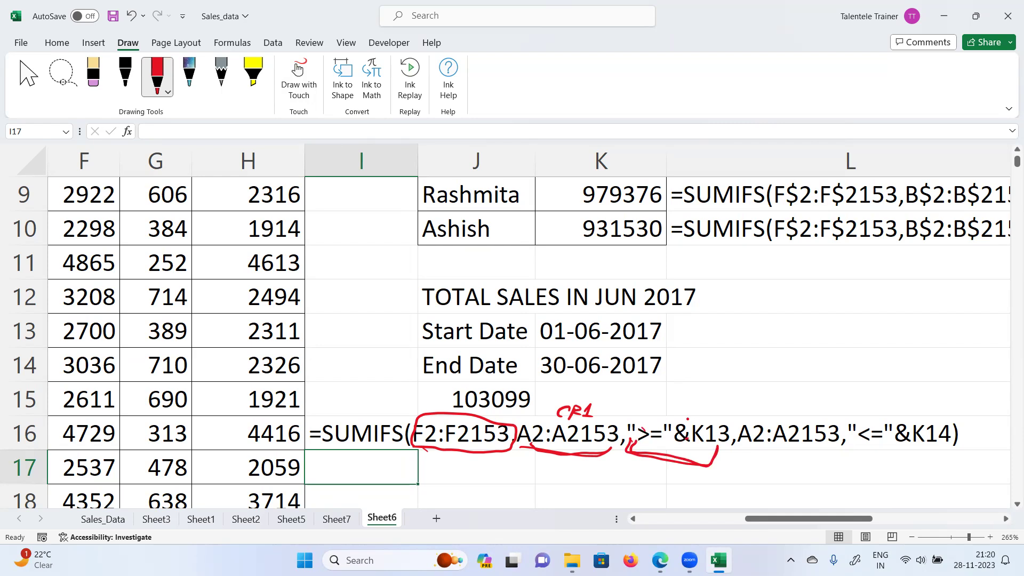
drag(646, 441, 714, 458)
drag(644, 323, 696, 334)
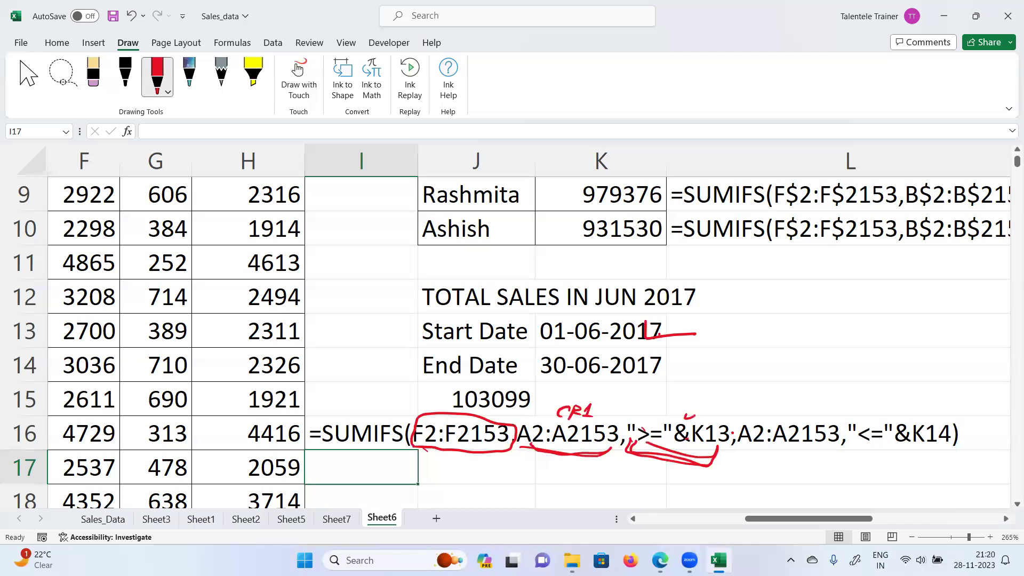
Step: Mark the second range CR2, label C1, bracket "<="&K14, and tick 30-06-2017
mouse_move(744, 450)
mouse_down()
mouse_move(756, 464)
mouse_move(836, 455)
mouse_up()
drag(677, 401, 670, 413)
mouse_move(683, 399)
mouse_down()
mouse_move(698, 413)
mouse_move(778, 422)
mouse_move(769, 411)
mouse_move(790, 399)
mouse_move(795, 411)
mouse_up()
click(703, 412)
drag(799, 401, 814, 411)
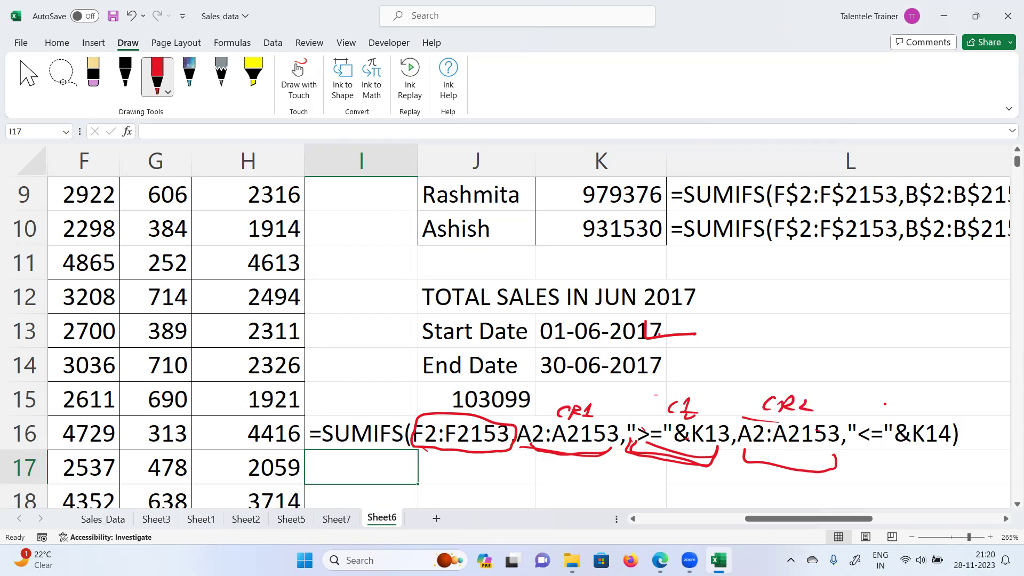
mouse_move(862, 448)
mouse_down()
mouse_move(913, 466)
mouse_move(928, 447)
mouse_up()
click(749, 379)
drag(670, 366, 712, 333)
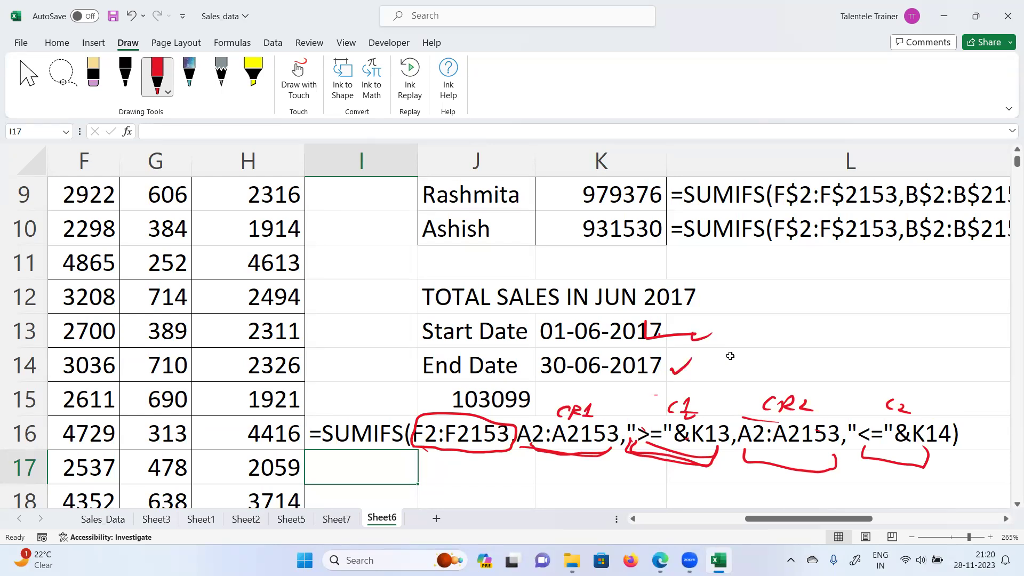
Step: Point out the Start Date K13 and End Date K14 cells
scroll(696, 397, down, 1)
scroll(697, 396, up, 1)
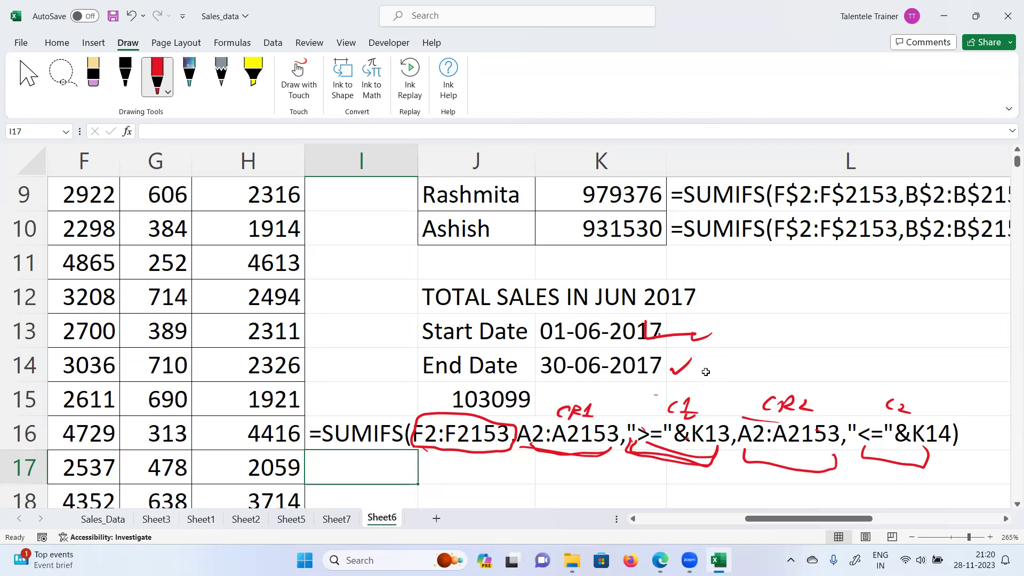
click(585, 331)
click(593, 373)
click(598, 334)
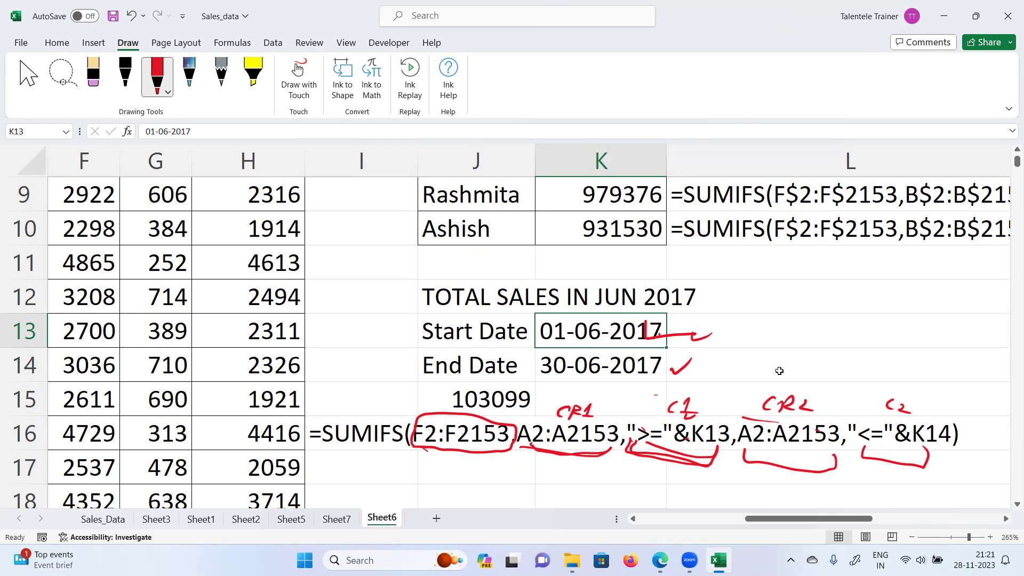
Step: Give the Start Date and End Date labels in J13:J14 a gold fill
drag(449, 331, 523, 364)
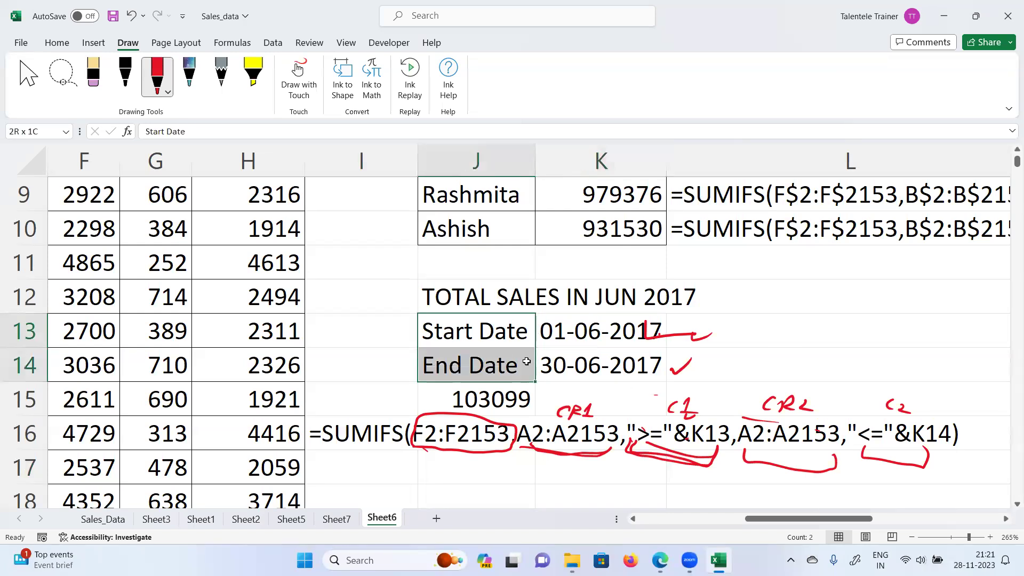
click(57, 42)
click(226, 89)
Step: Begin editing the start date value in K13
drag(571, 333, 572, 363)
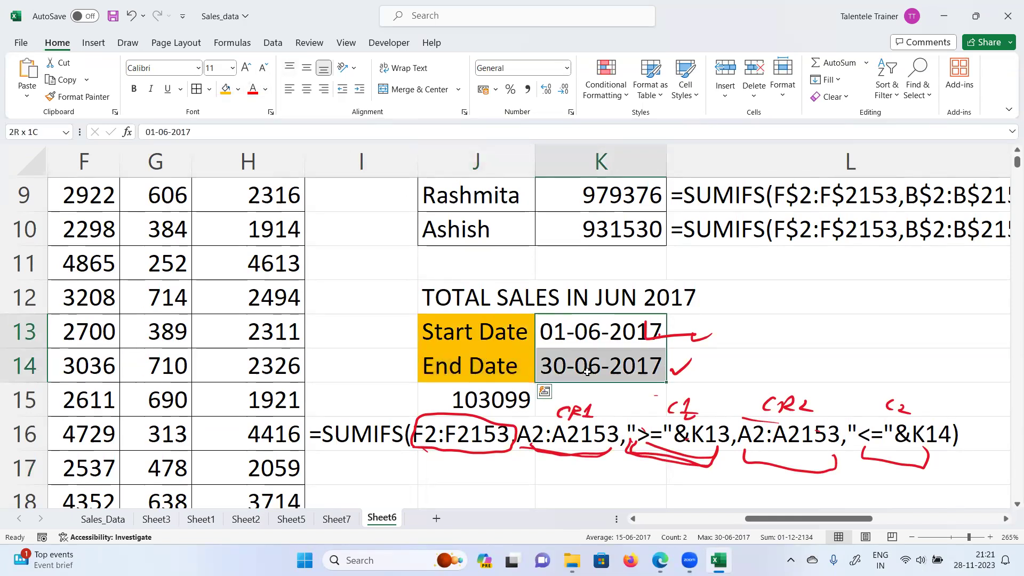
double_click(589, 333)
double_click(592, 372)
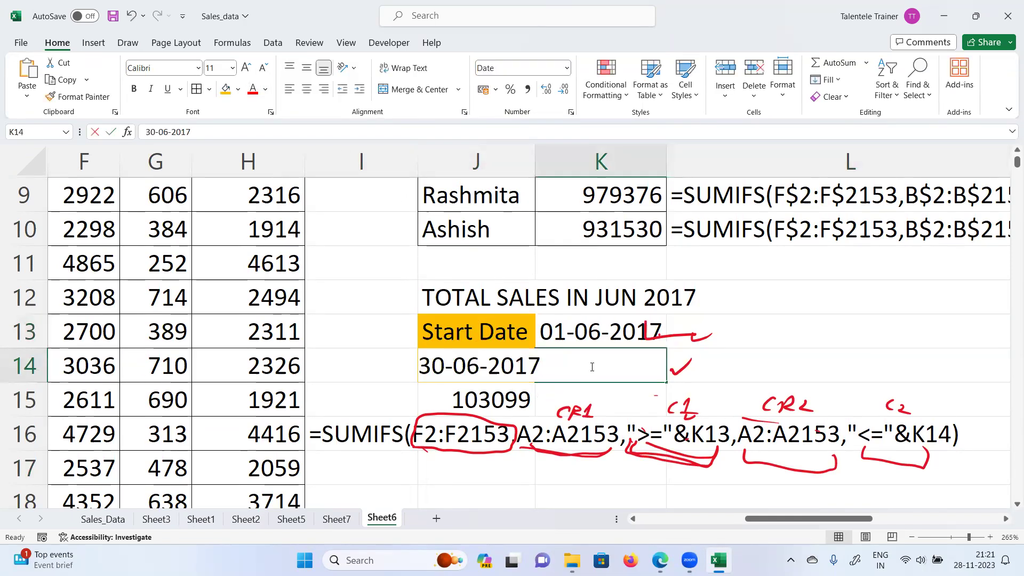
click(833, 341)
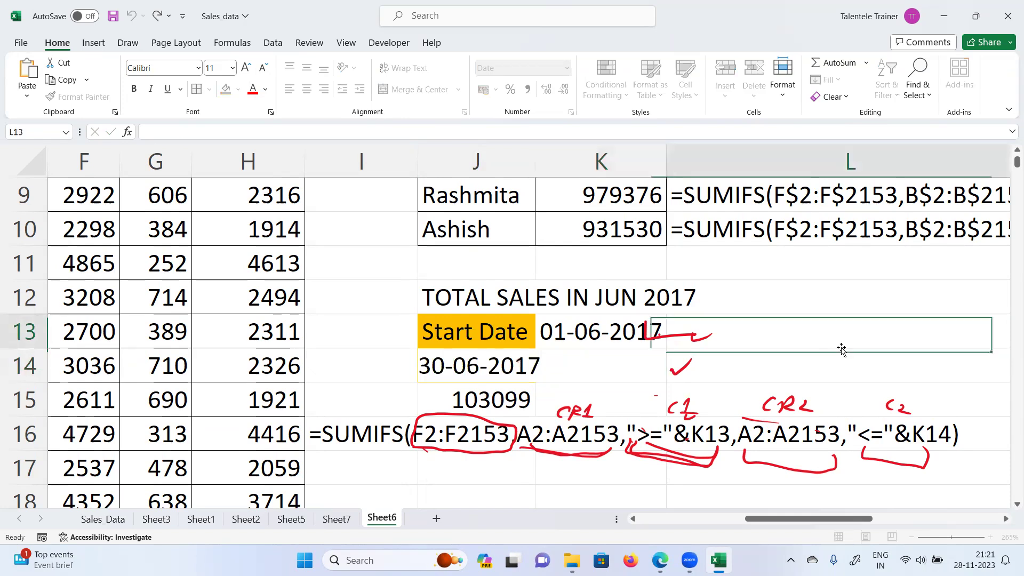
double_click(595, 330)
Step: Narrow the date range to July 2017, 01-07-2017 to 31-07-2017, and check the J15 total
drag(486, 329, 468, 331)
click(476, 330)
text(7)
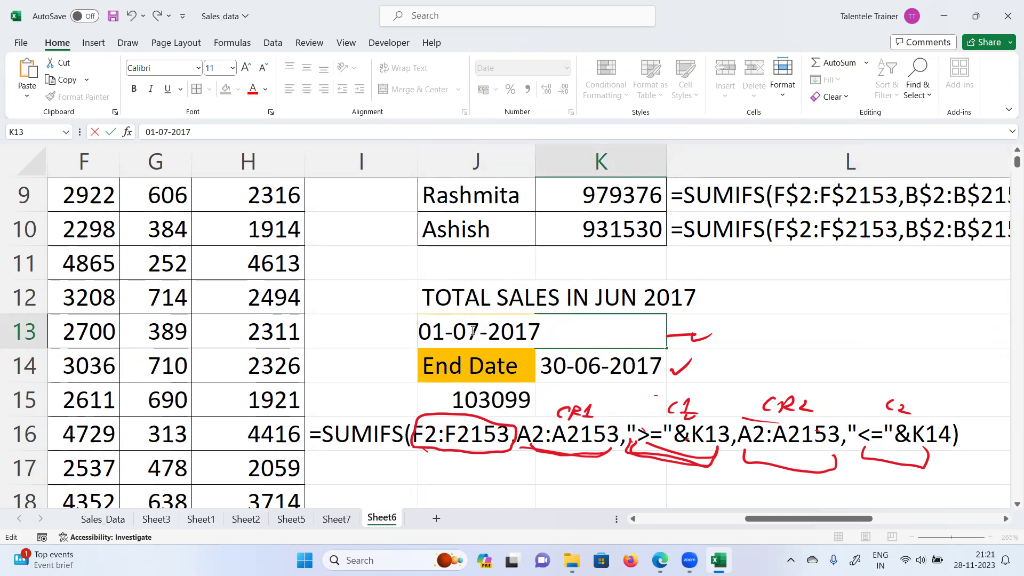
click(564, 364)
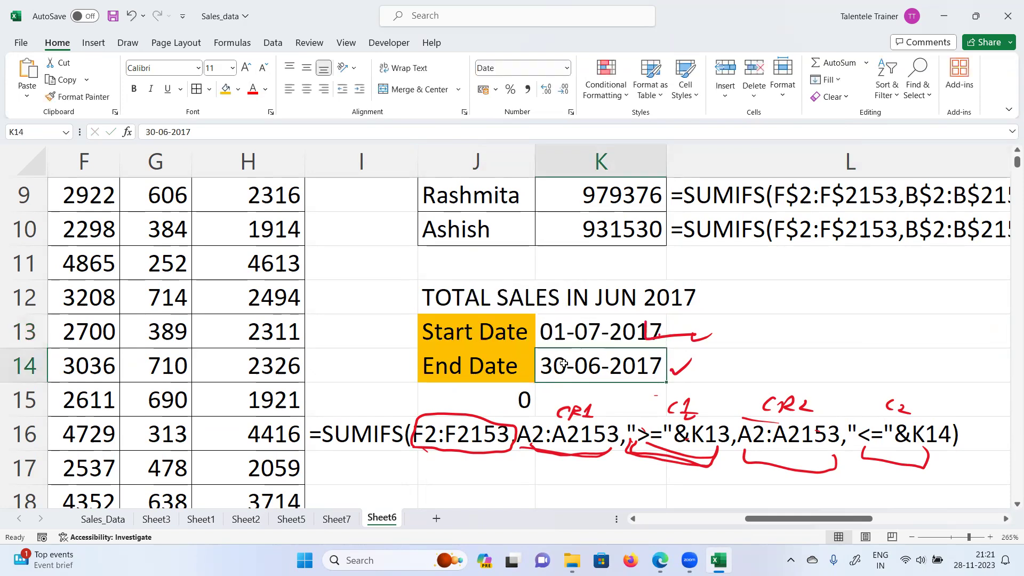
double_click(563, 363)
drag(439, 364, 468, 365)
text(1)
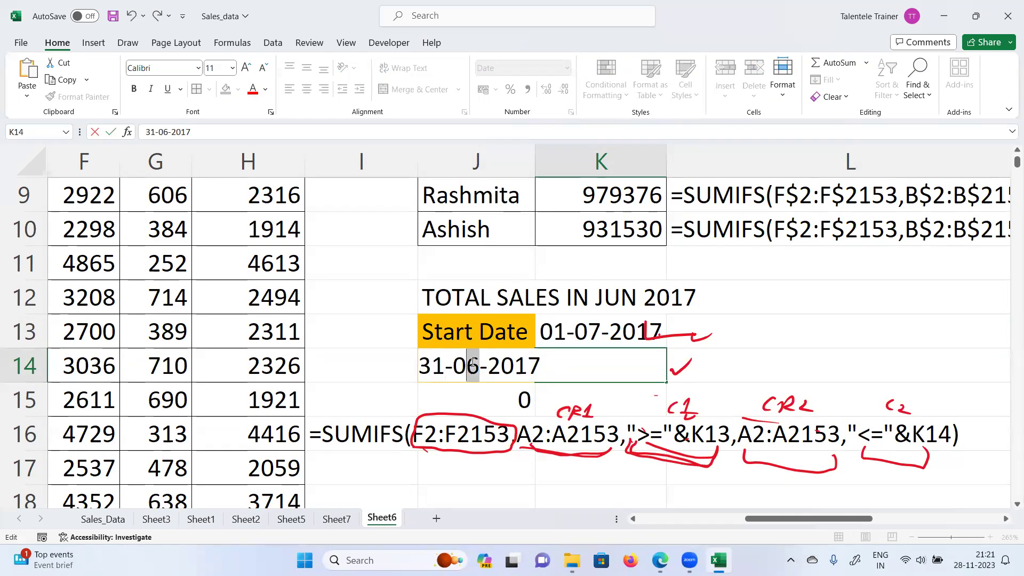
text(7)
key(Return)
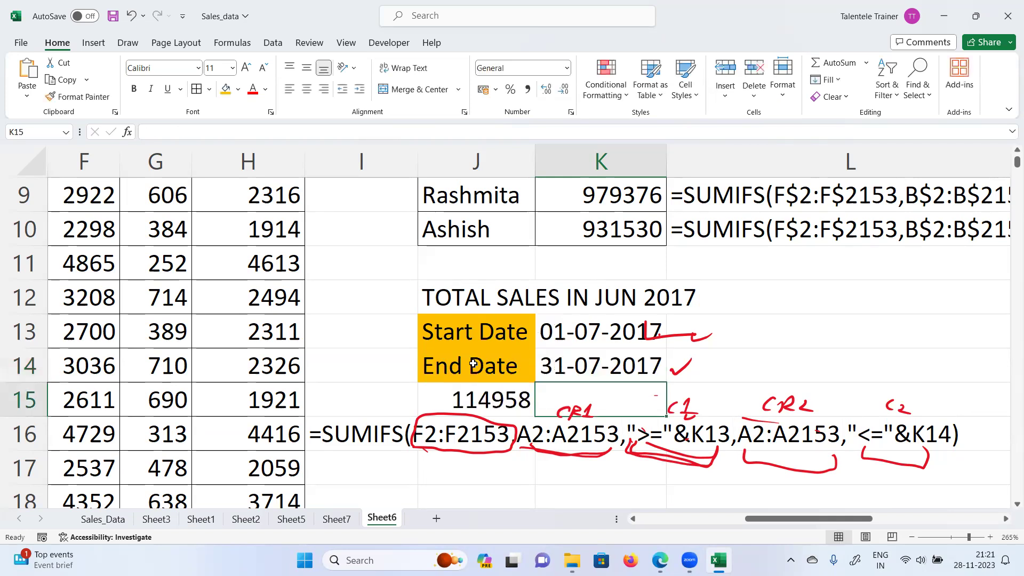
click(514, 395)
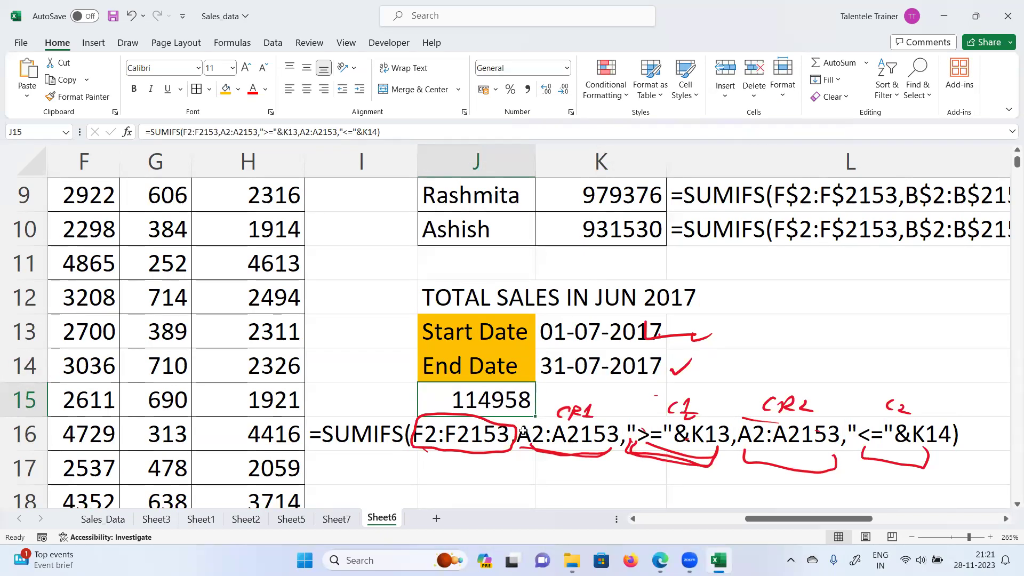
Step: Widen the range to 01-01-2017 through 31-12-2017 and view the recalculated SUMIFS total
double_click(599, 326)
drag(479, 324, 467, 322)
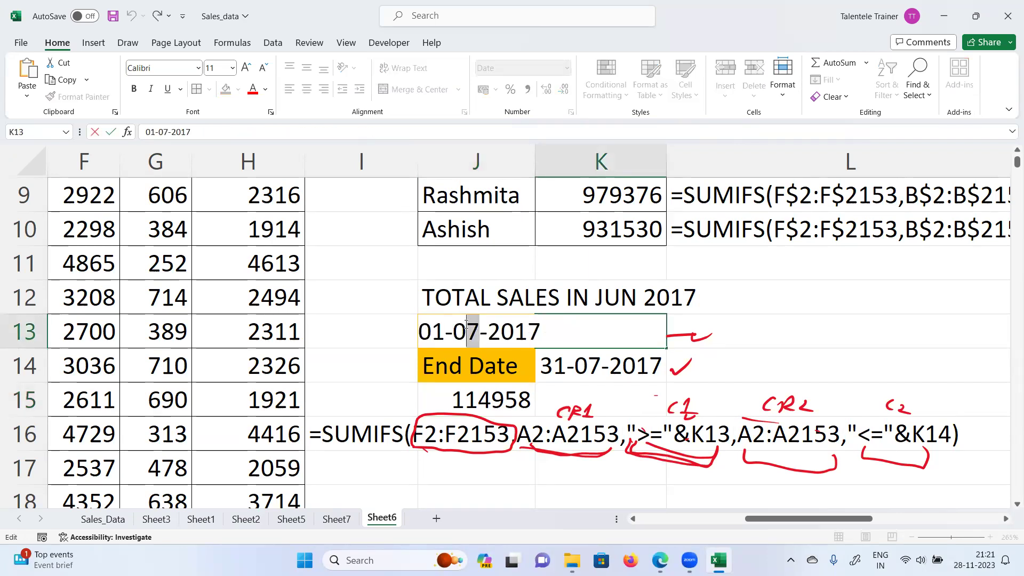
text(1)
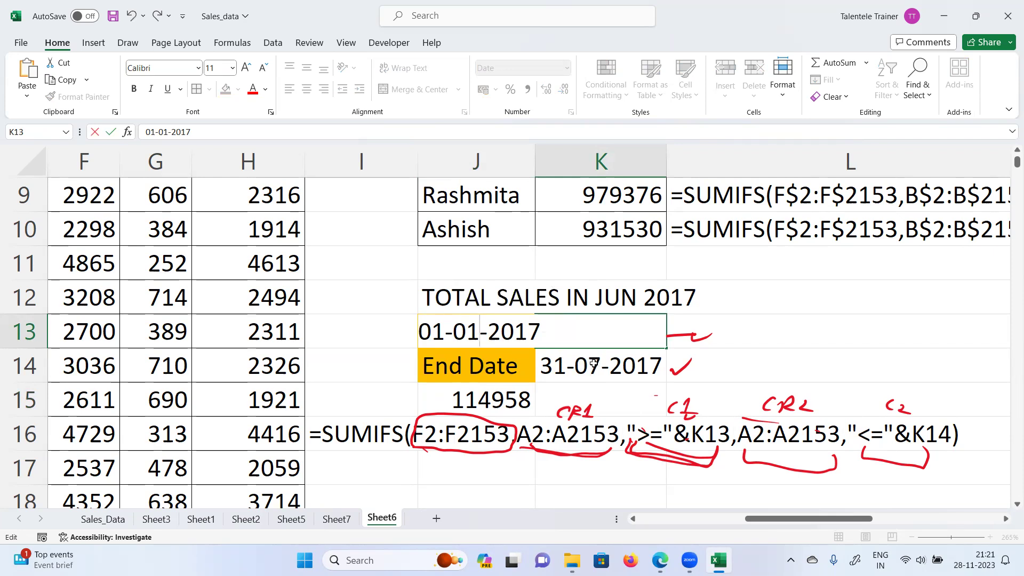
double_click(594, 364)
drag(479, 365, 454, 362)
text(12)
key(Return)
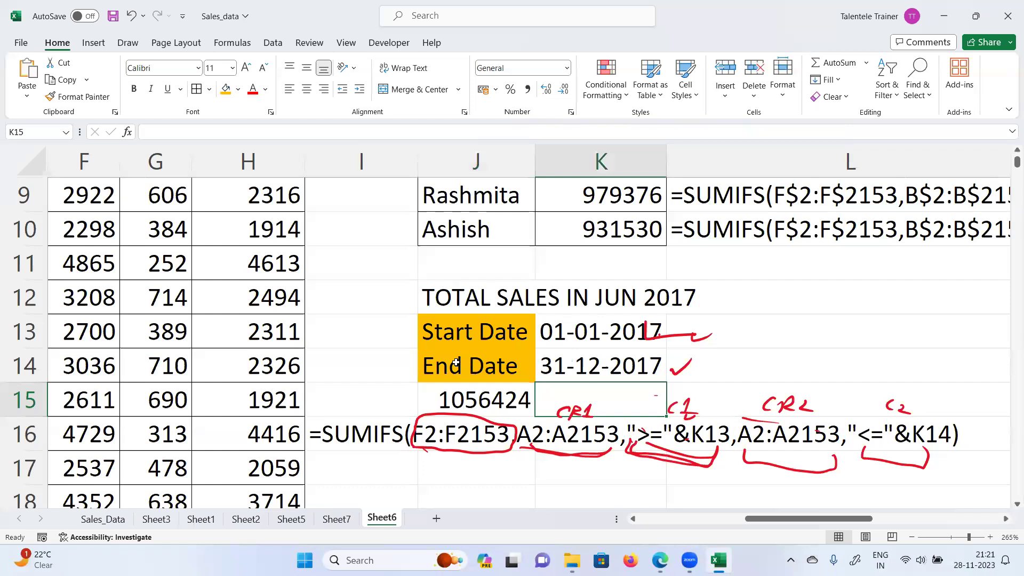
click(481, 400)
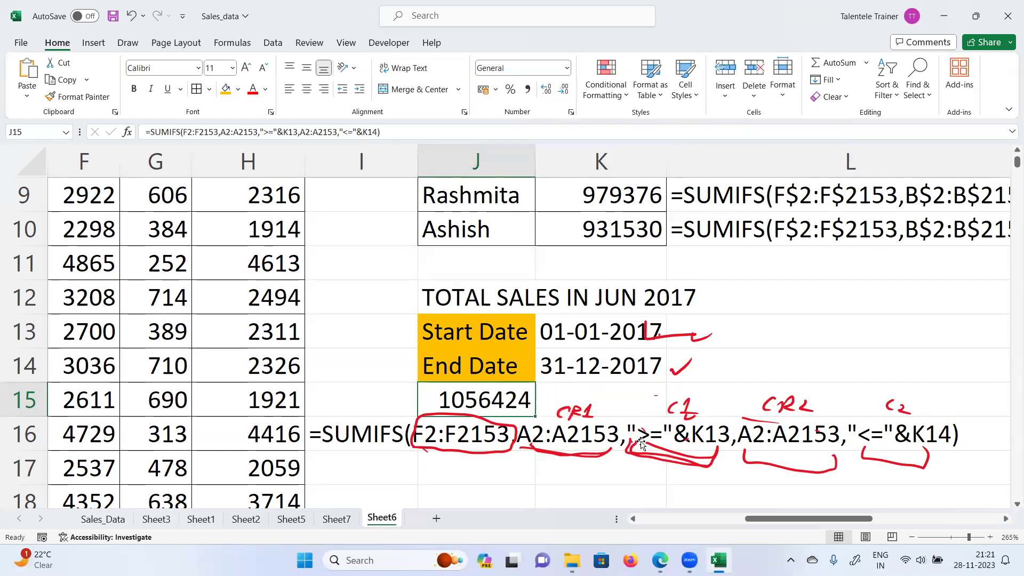
Step: Delete every red ink mark at once, leaving the 1056424 total in J15 visible
click(688, 333)
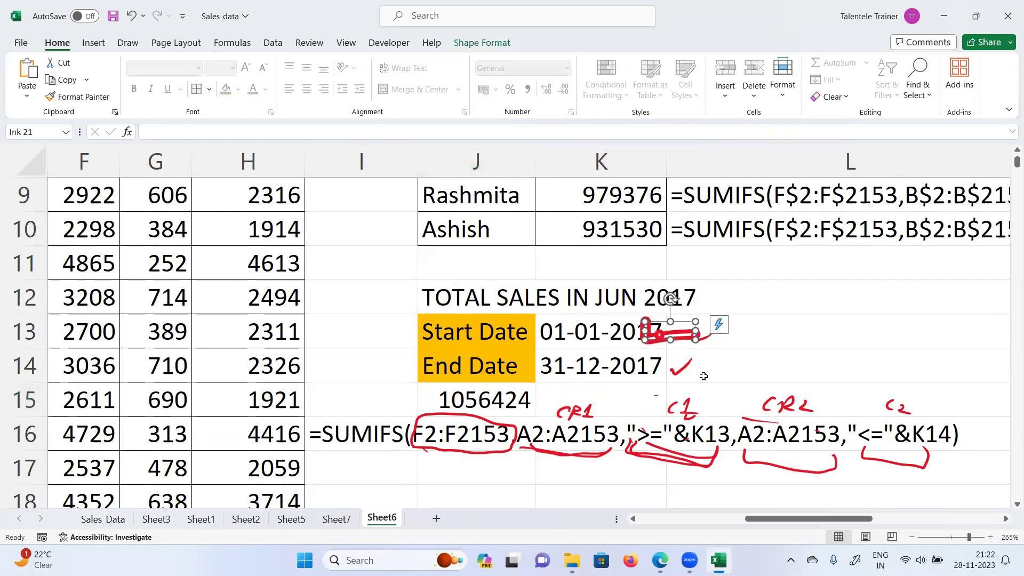
key(ctrl+a)
key(Delete)
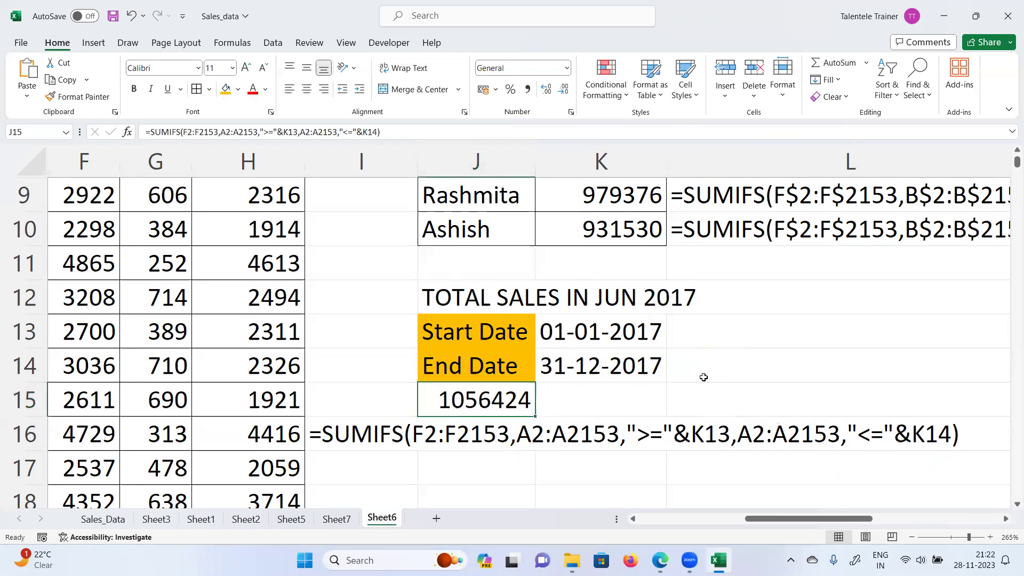
click(716, 363)
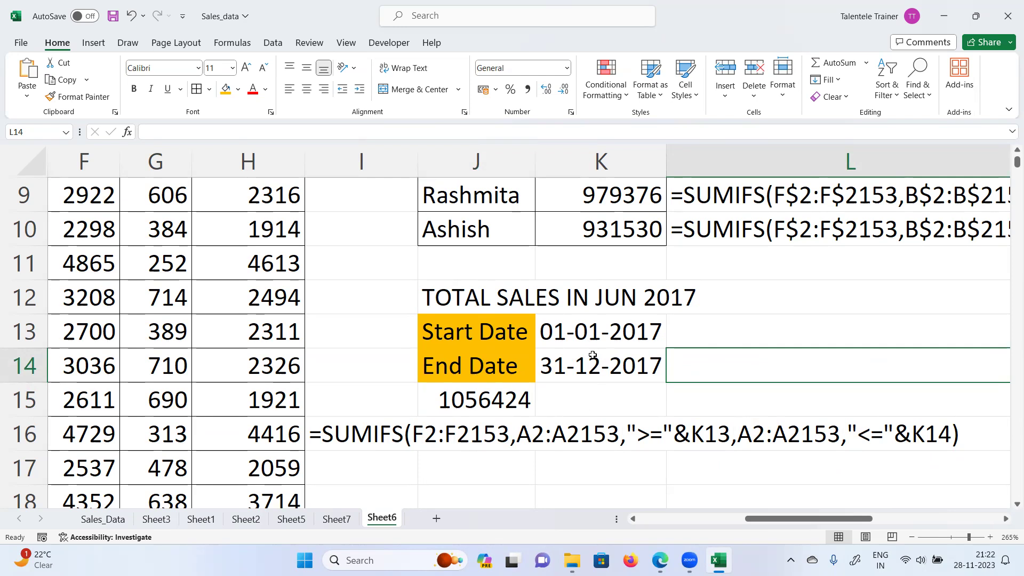
drag(464, 300, 637, 365)
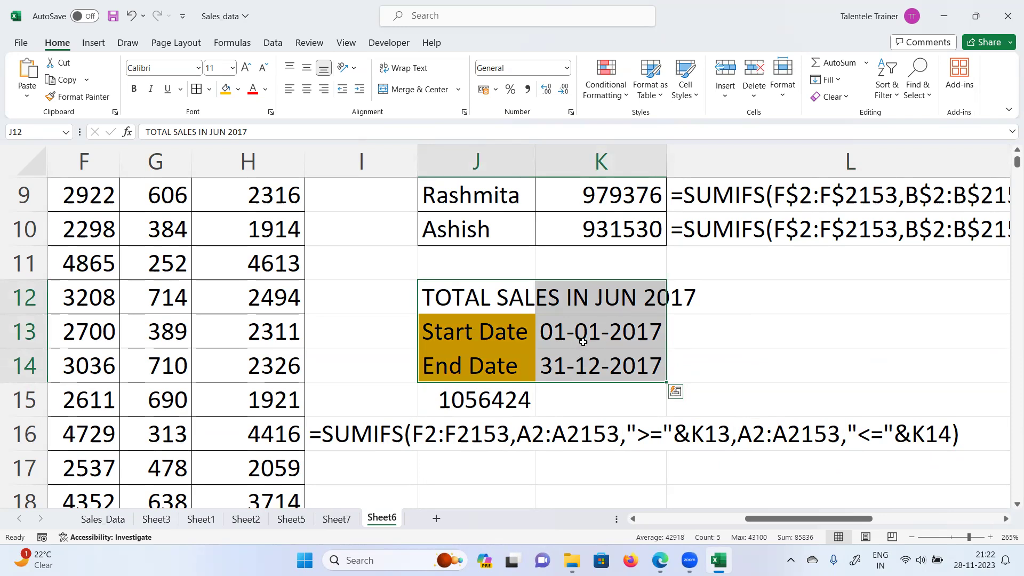
click(460, 398)
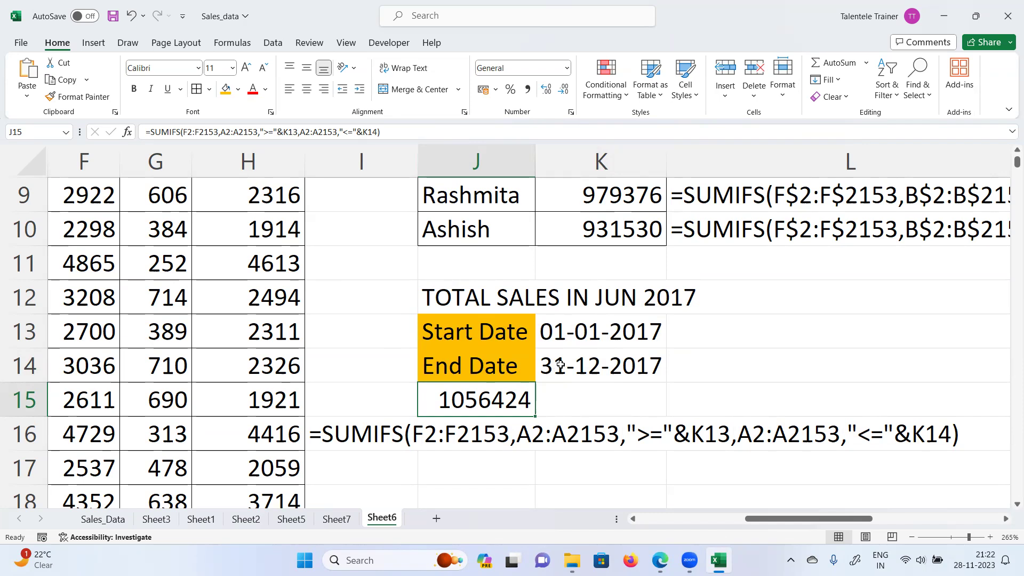
scroll(560, 364, up, 1)
scroll(561, 365, down, 2)
scroll(561, 364, up, 4)
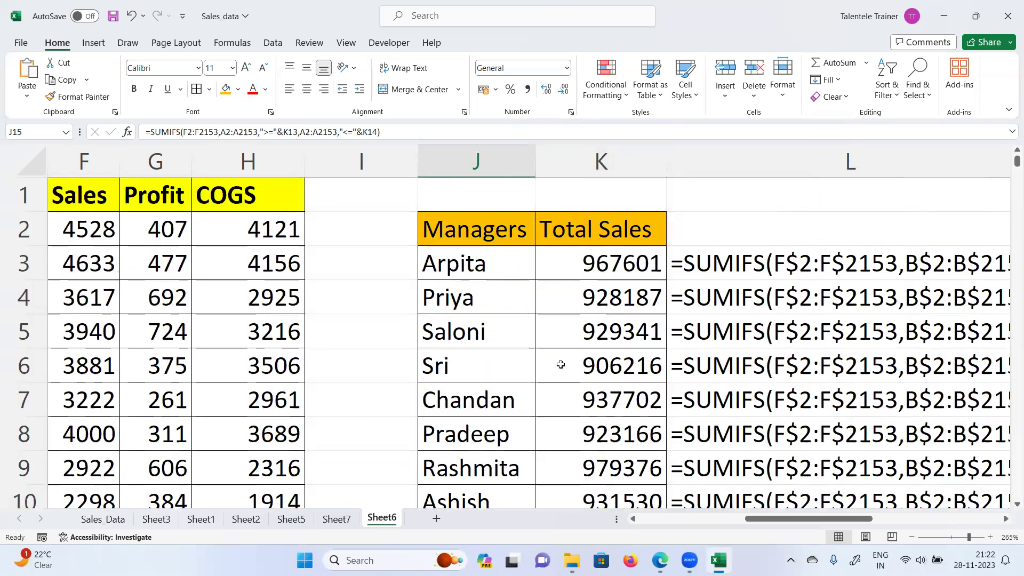
scroll(560, 364, down, 2)
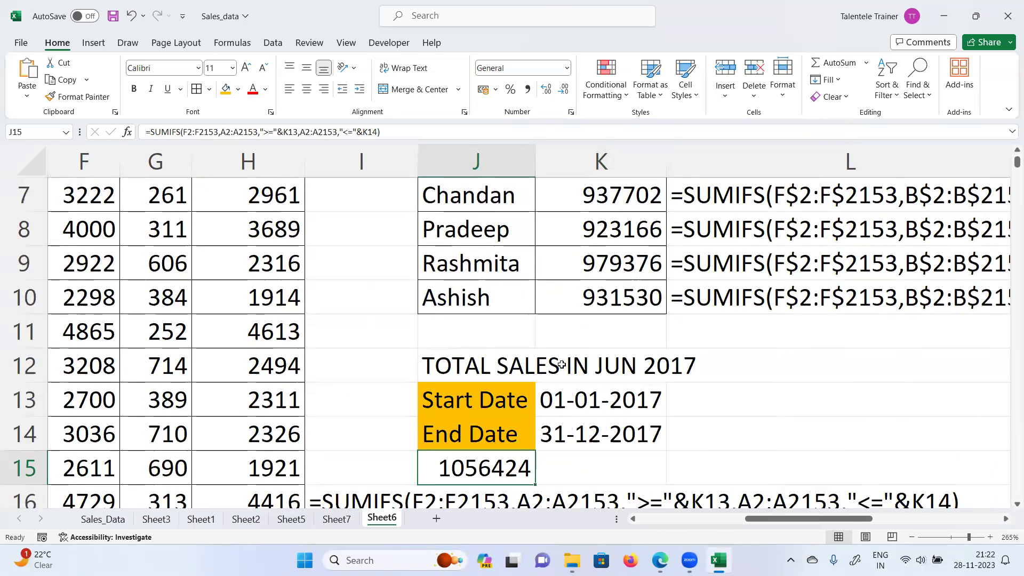
scroll(562, 364, down, 1)
scroll(561, 364, down, 1)
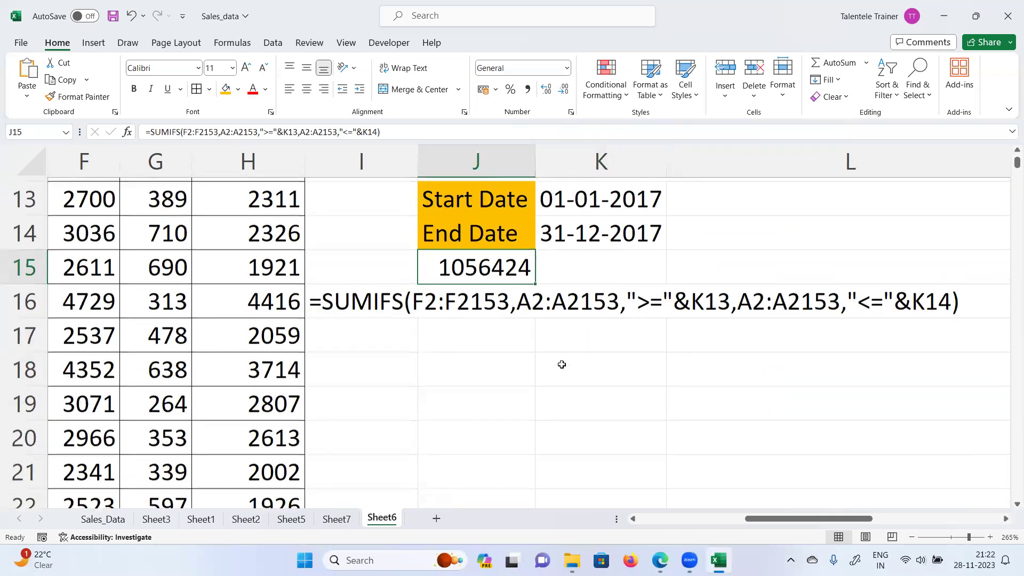
scroll(562, 364, up, 3)
scroll(562, 364, down, 2)
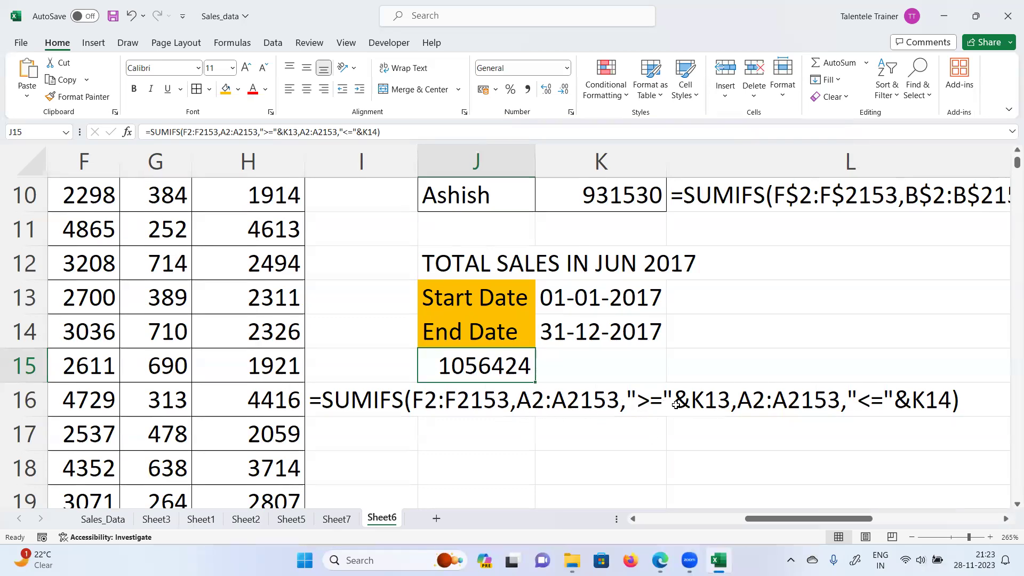
scroll(499, 451, down, 1)
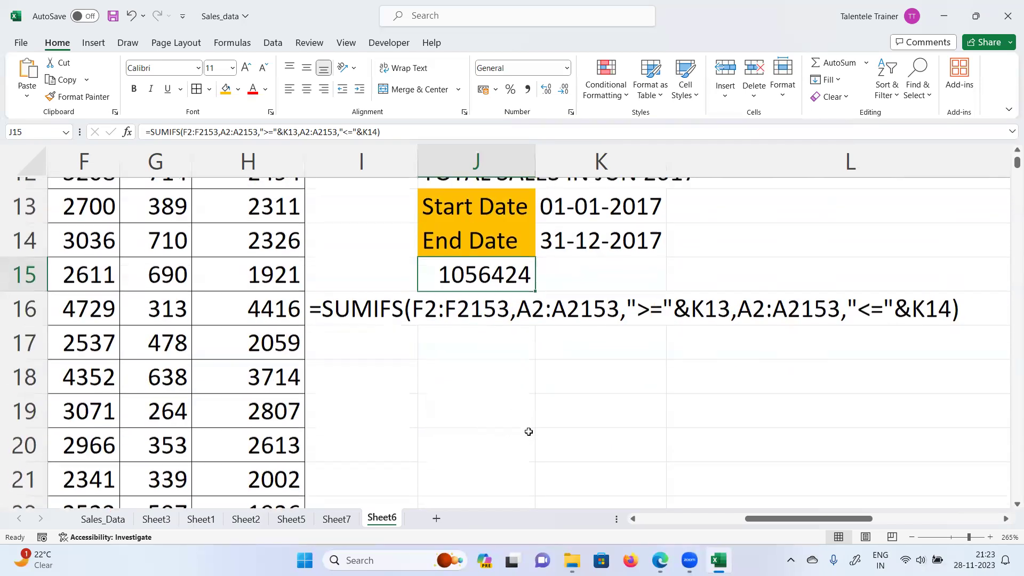
Step: Enter the headers firstname, mid name and last name in J18:L18
click(478, 361)
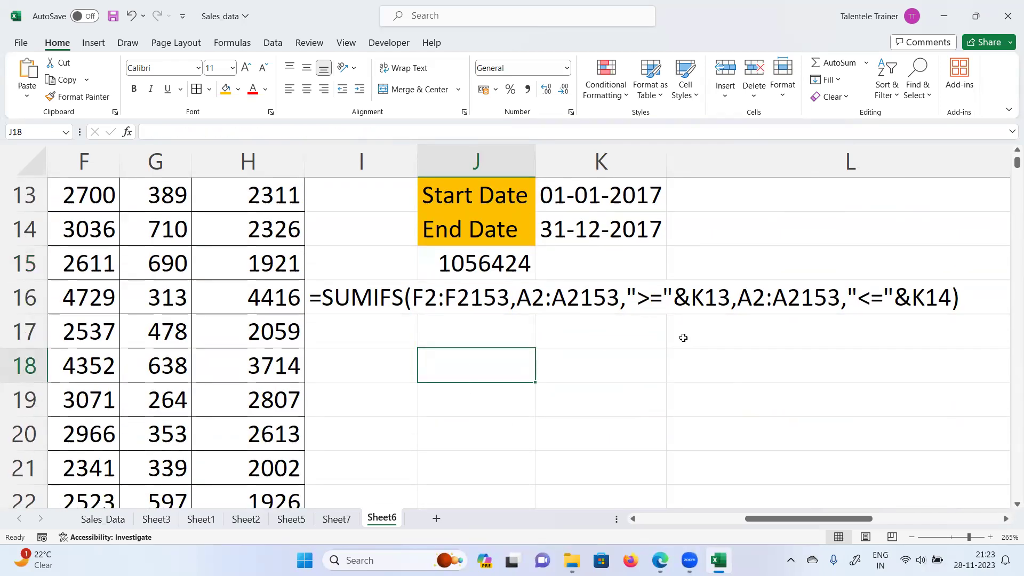
text(n)
key(BackSpace)
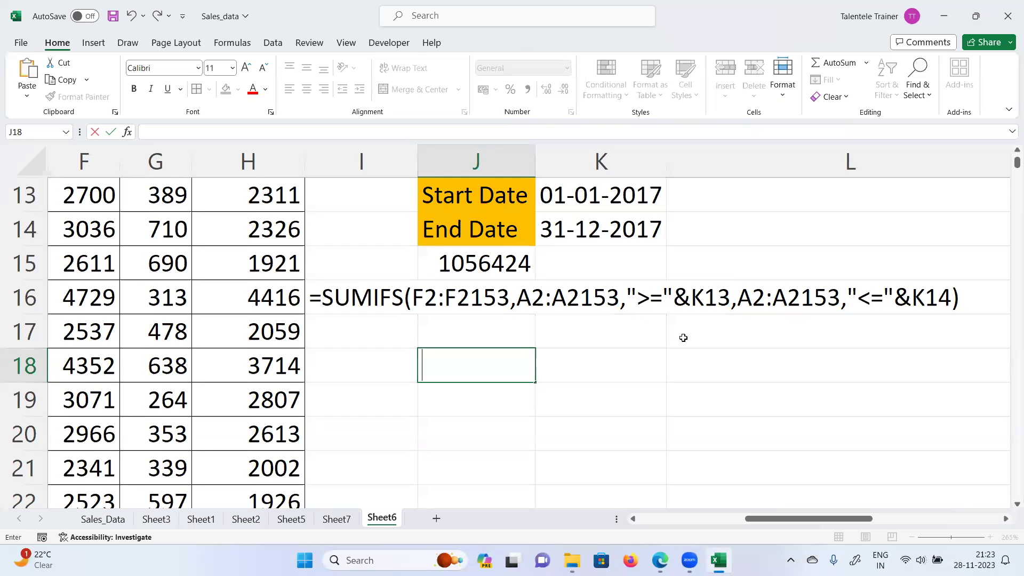
text(h)
key(BackSpace)
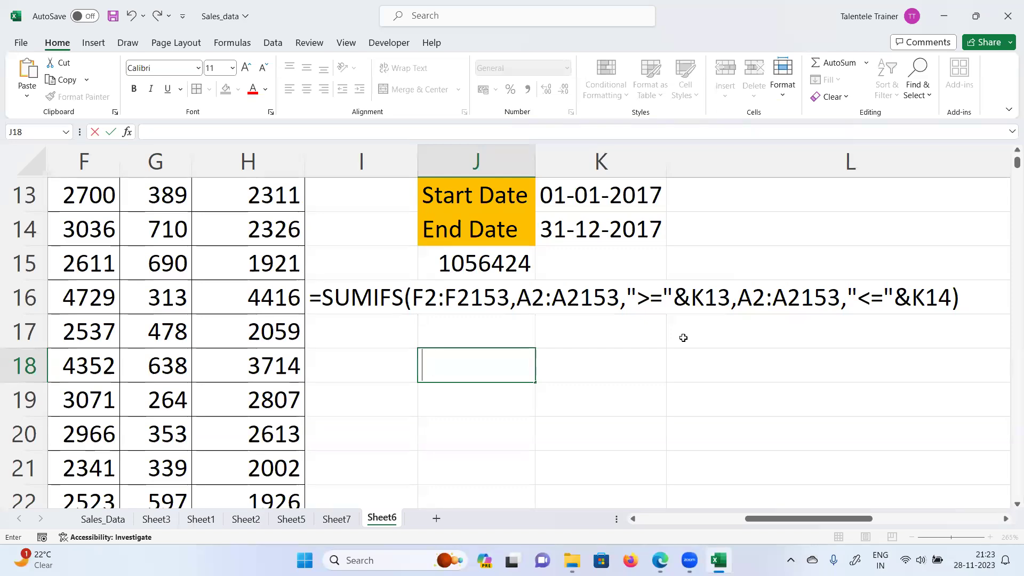
click(457, 368)
text(first)
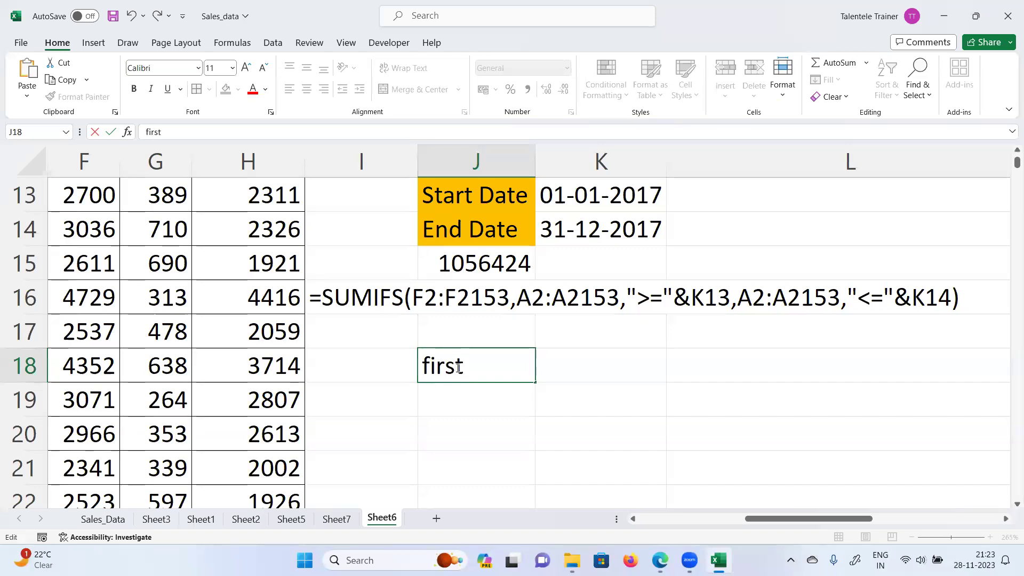
text(name)
key(Tab)
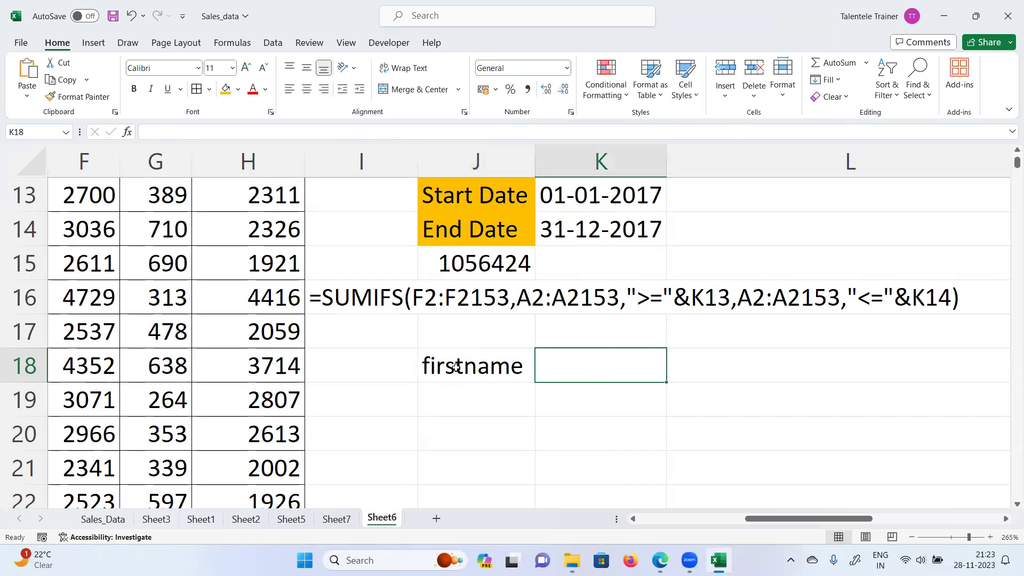
text(la)
key(BackSpace)
key(BackSpace)
text(i)
key(BackSpace)
text(mid name)
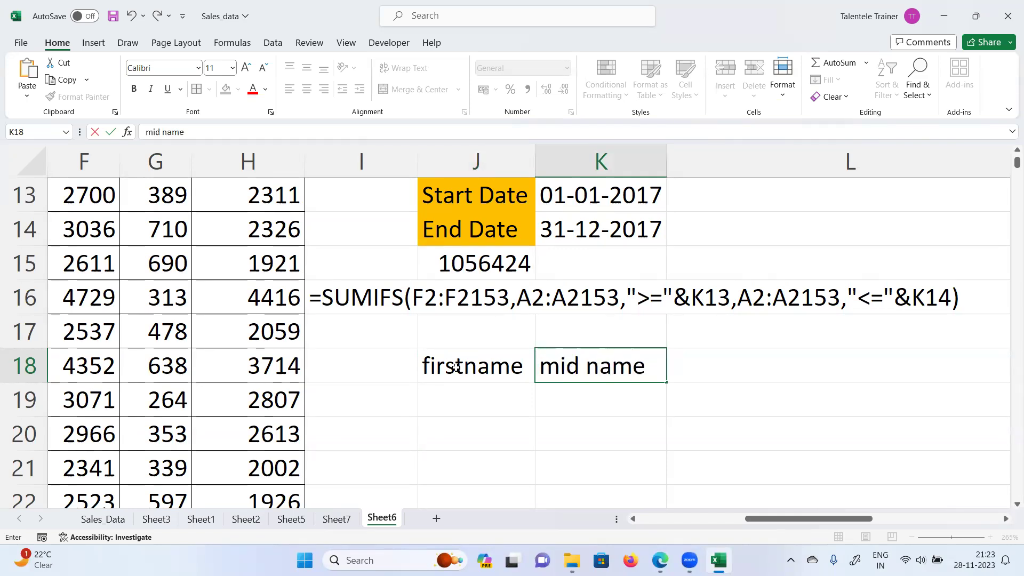
key(Tab)
text(last name)
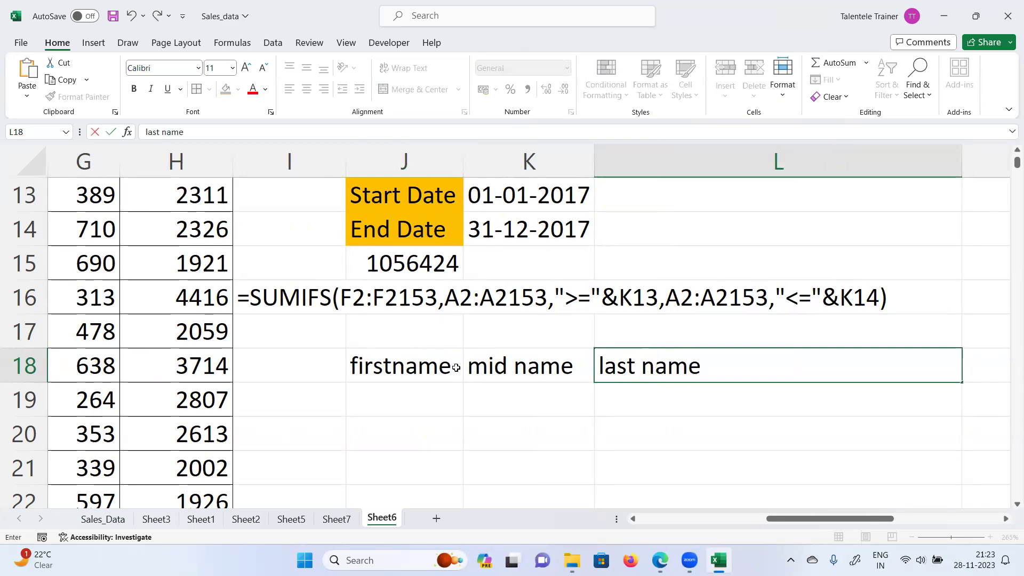
key(Return)
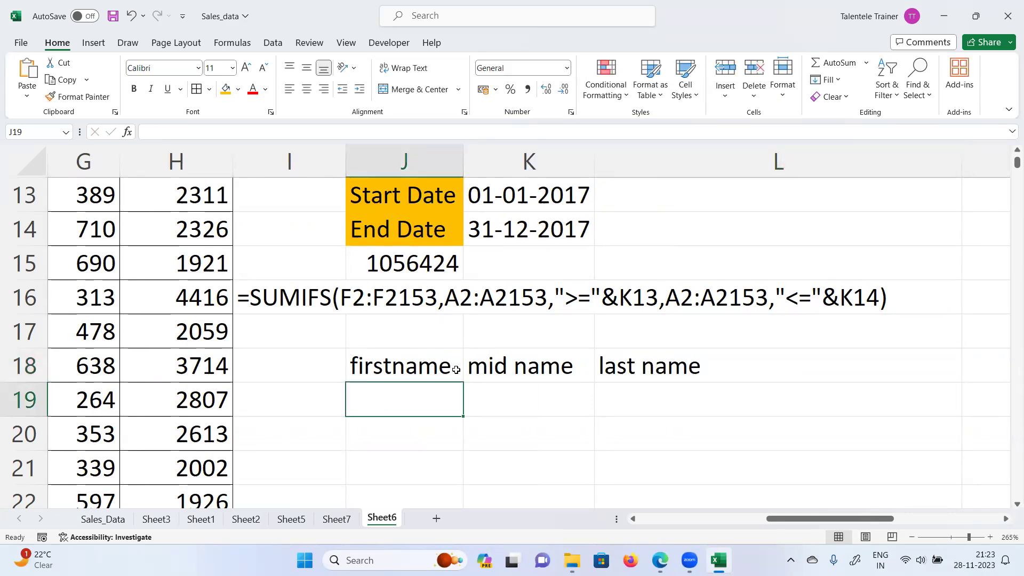
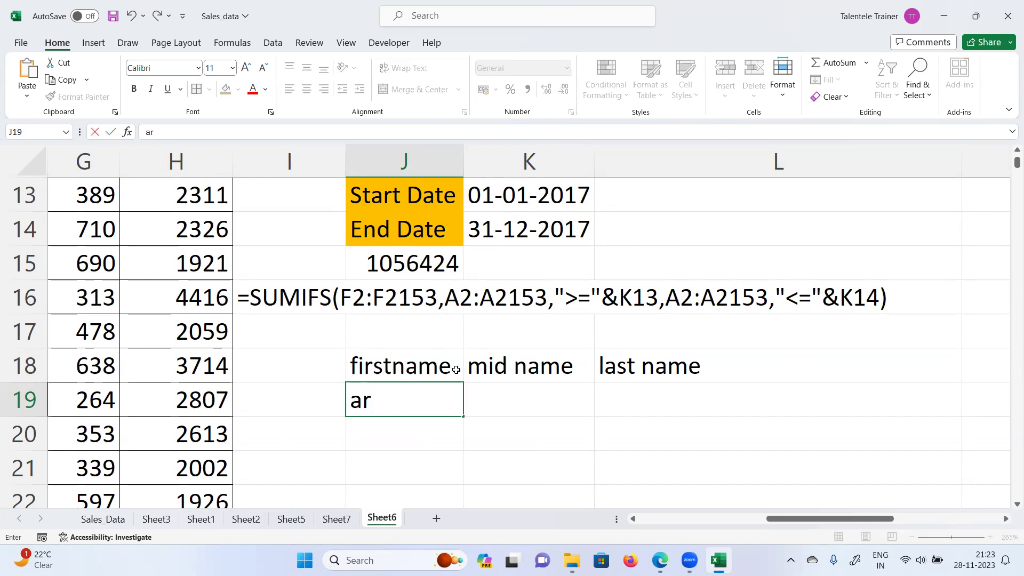
Step: Fill J19:L19 with a sample person's first, middle and last name
key(Tab)
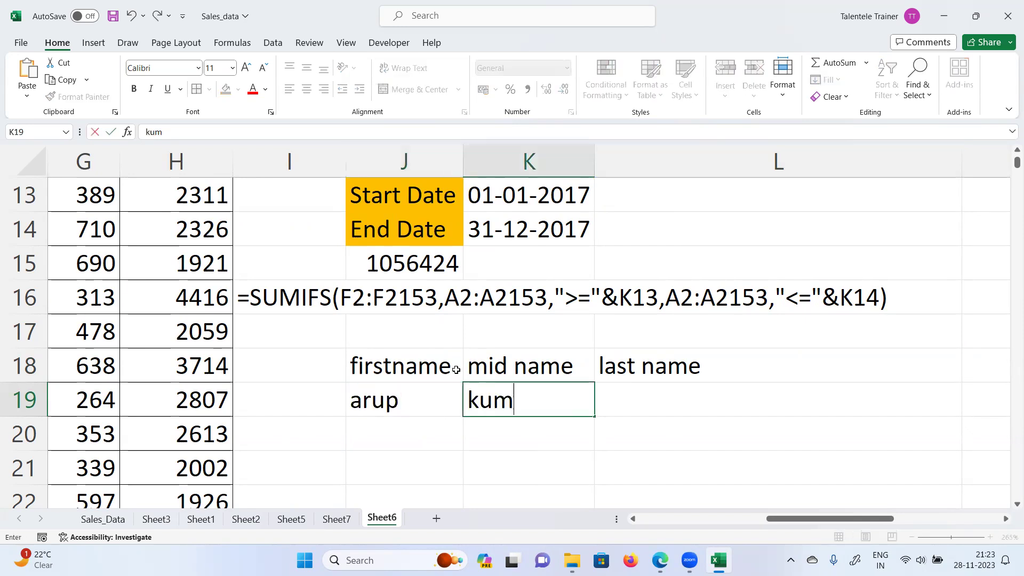
key(Tab)
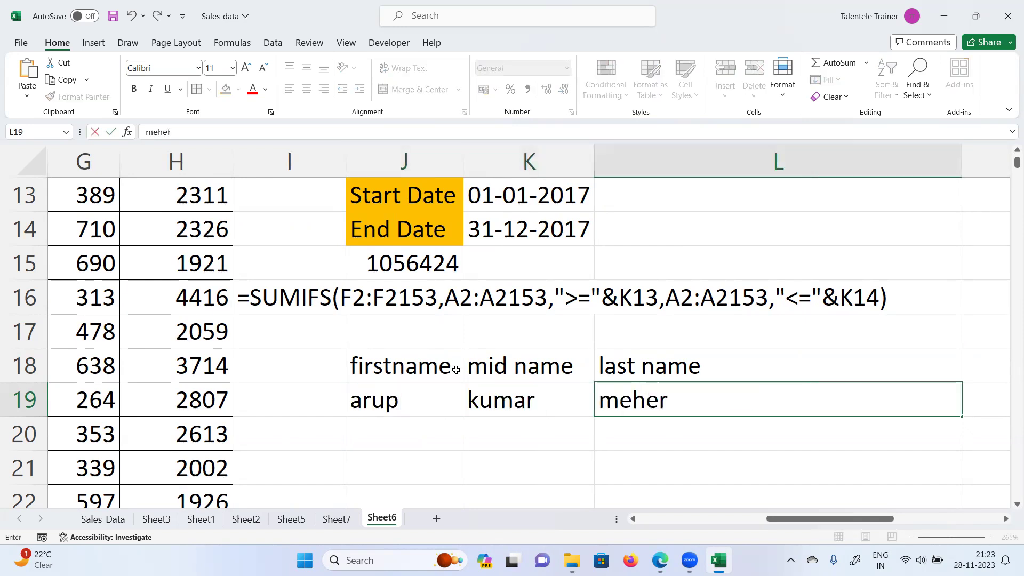
key(Return)
text(=)
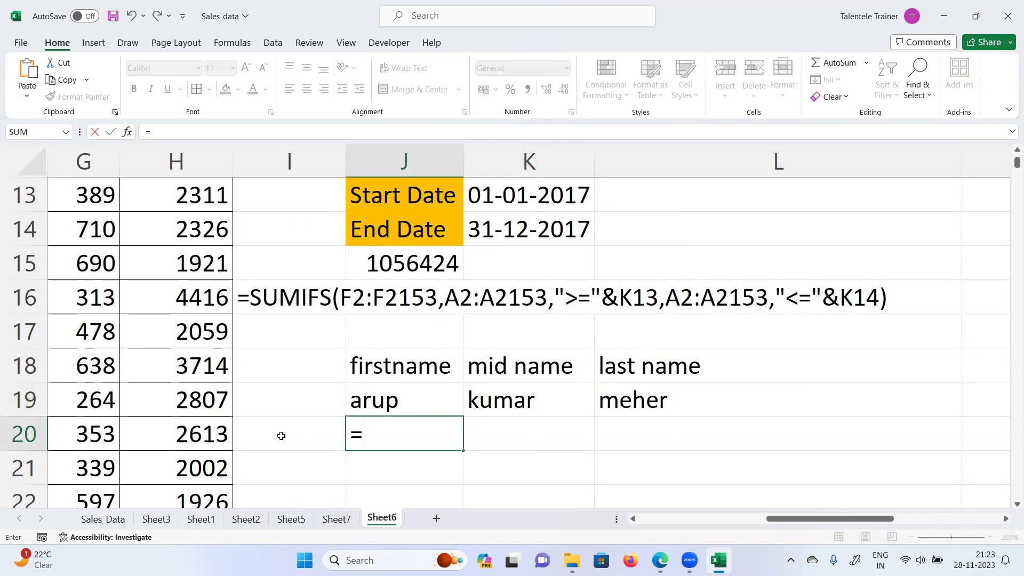
Step: Enter =J19&K19&L19 in J20 to join the three name parts
click(375, 404)
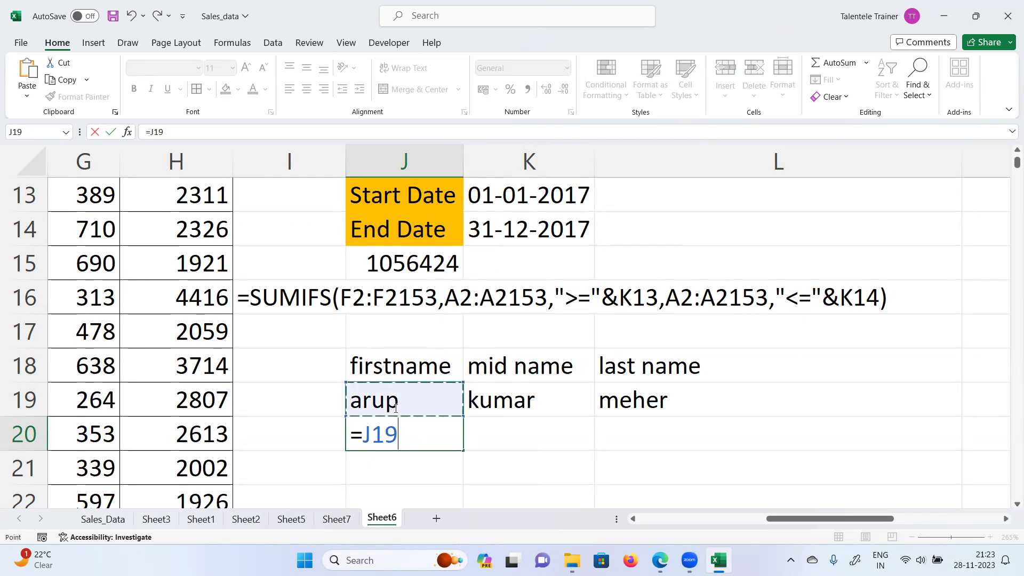
text(&)
click(526, 404)
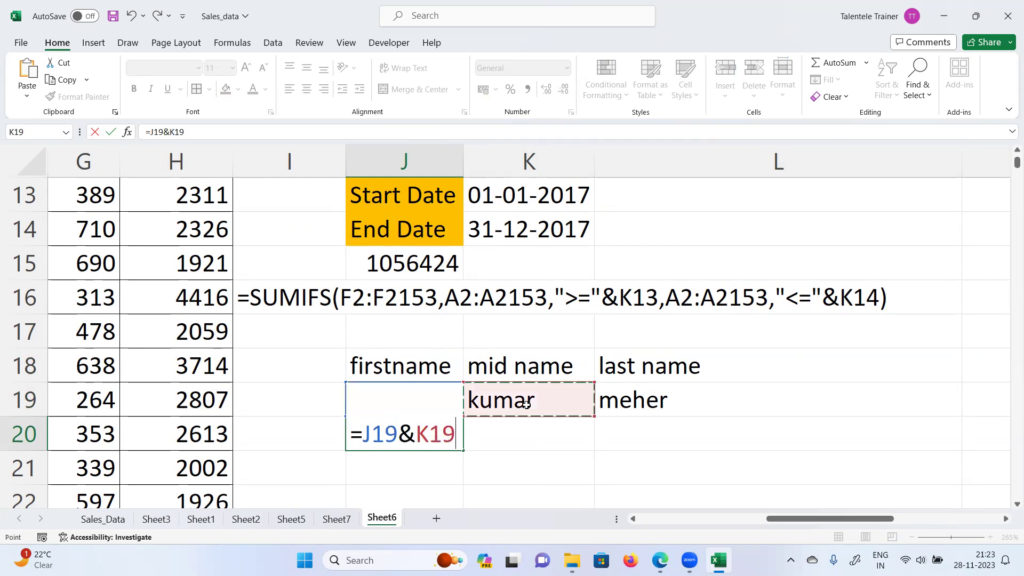
text(&)
click(653, 392)
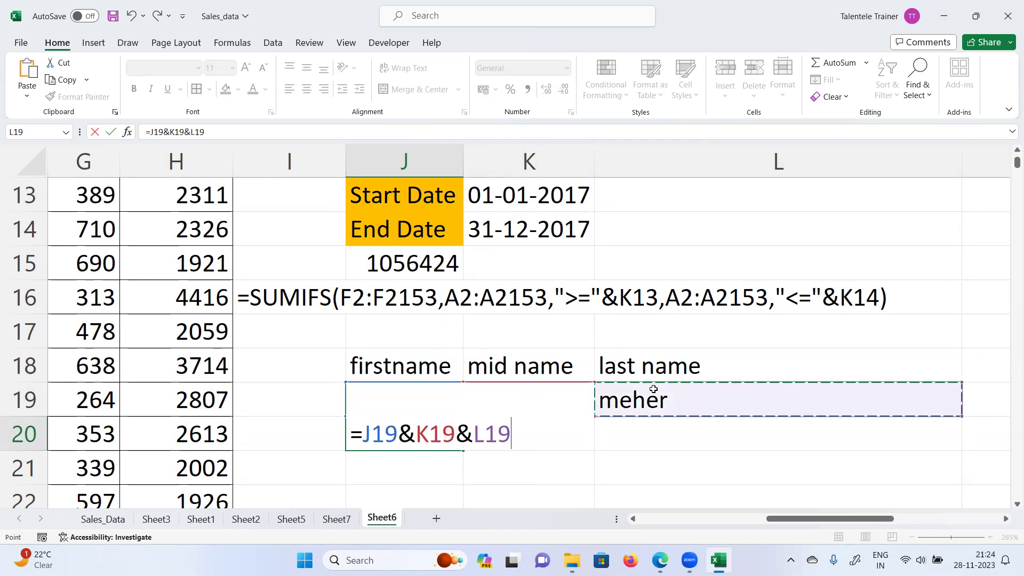
key(Return)
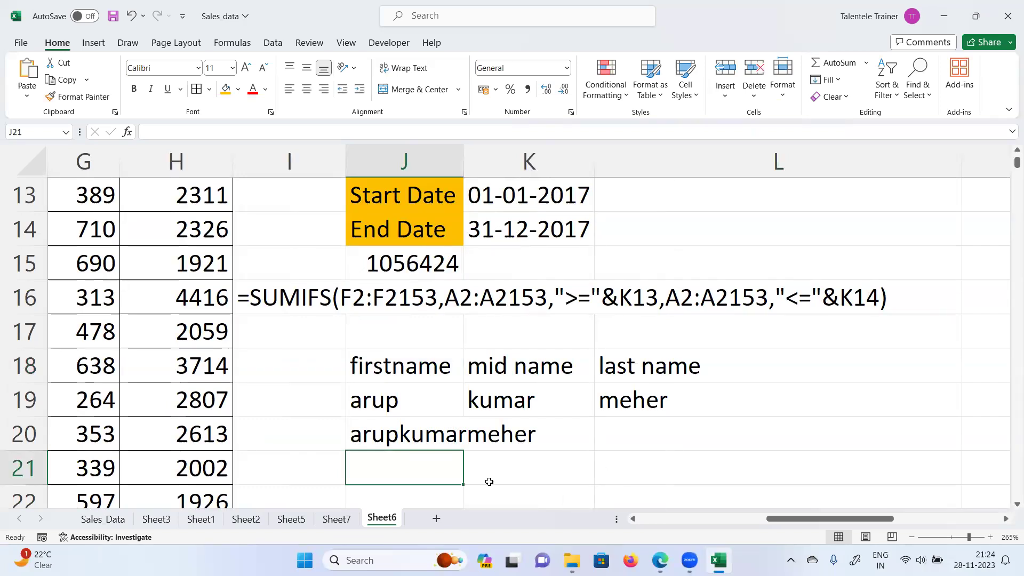
Step: Insert spaces so J20's formula becomes =J19&" "&K19&" "&L19
click(399, 407)
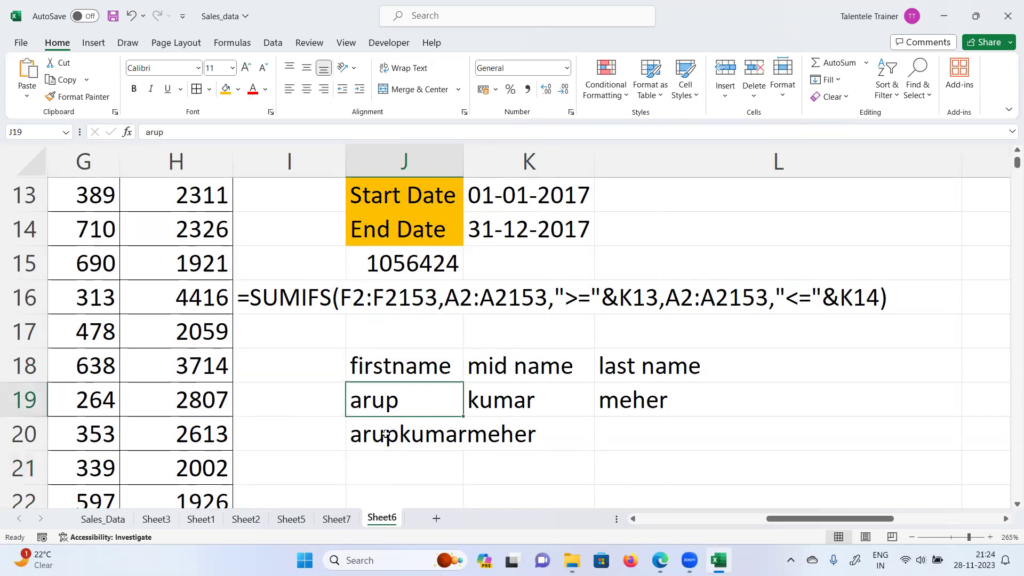
click(385, 434)
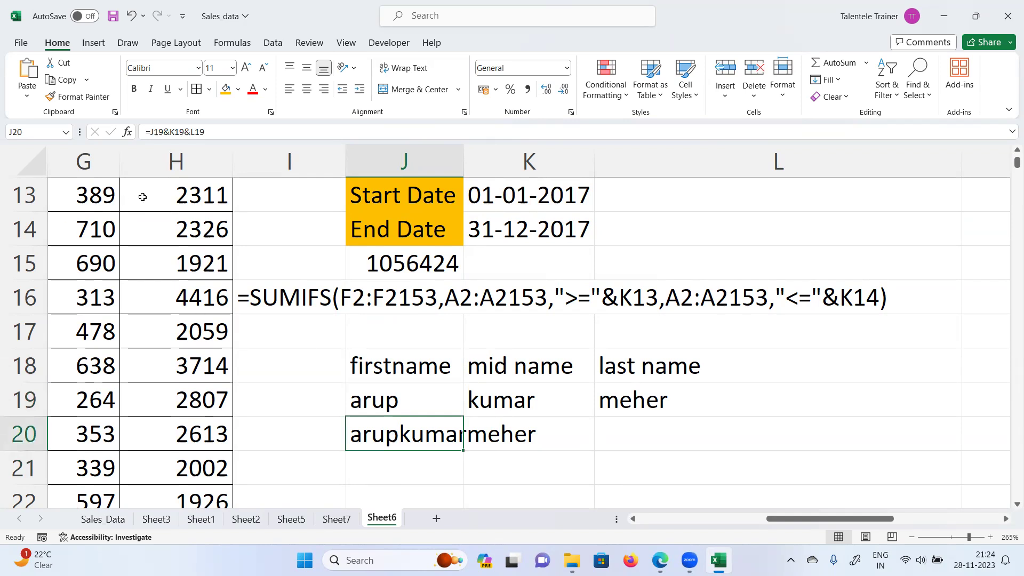
click(170, 131)
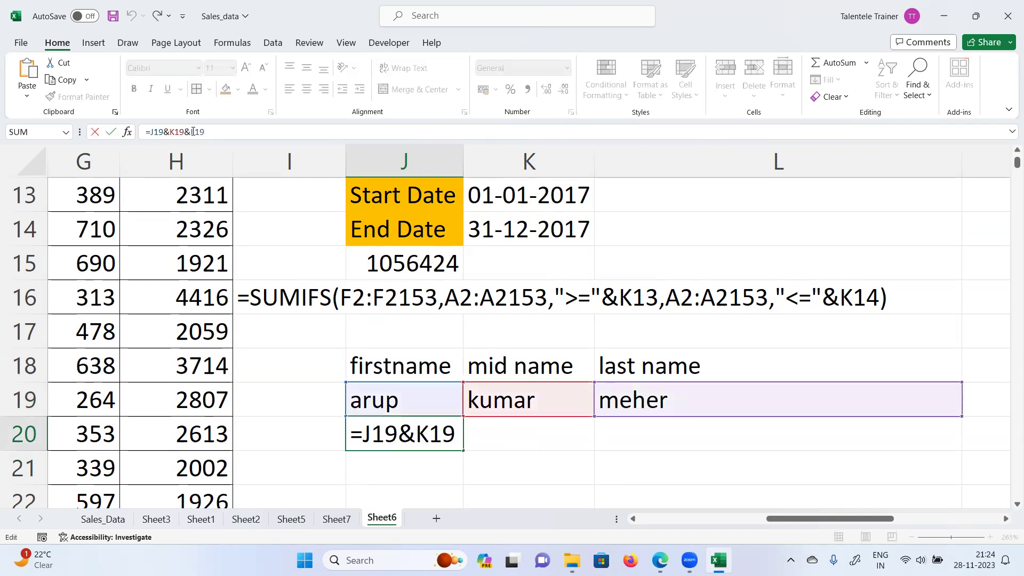
text(" "&K19&)
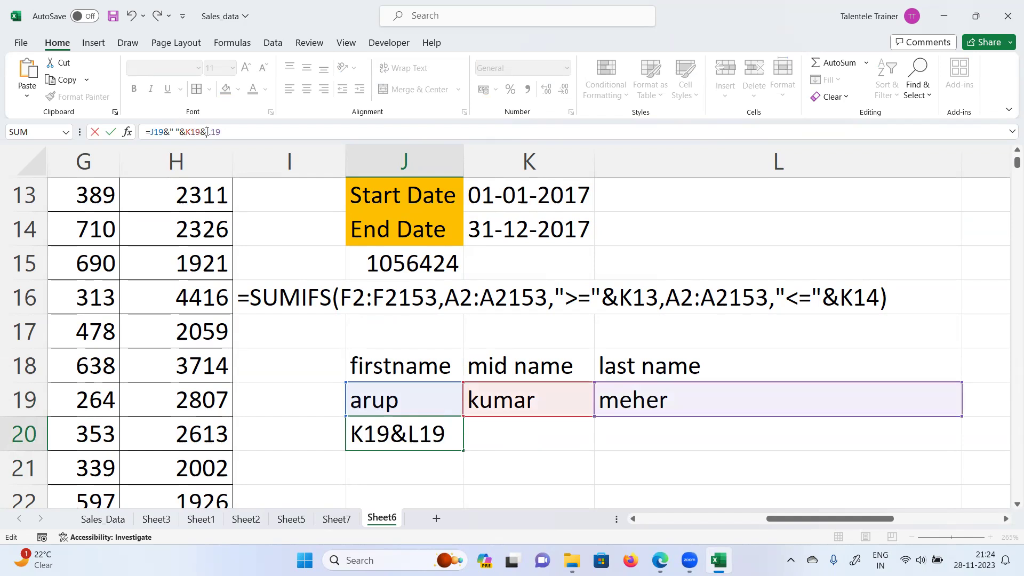
text(" )
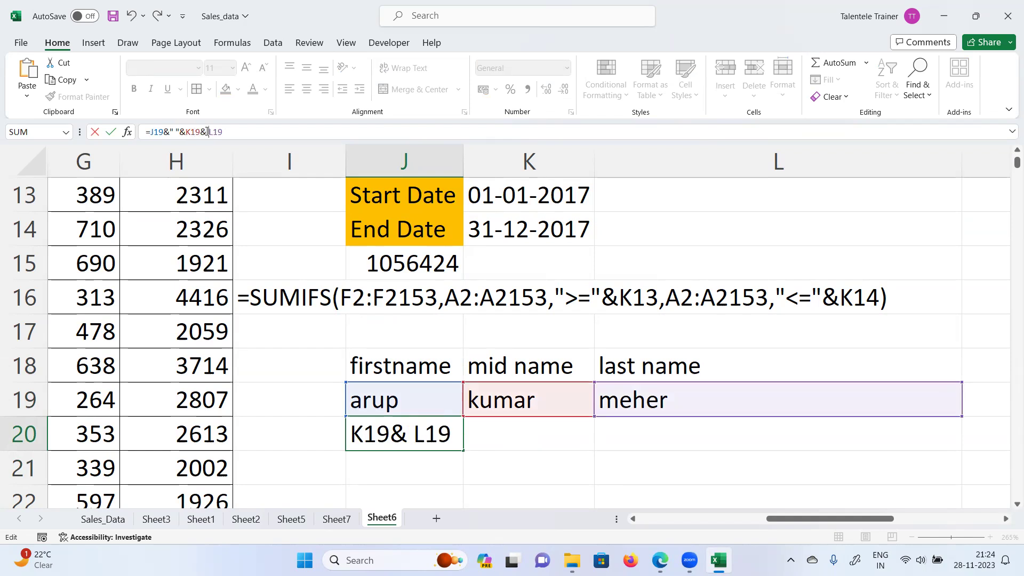
text(")
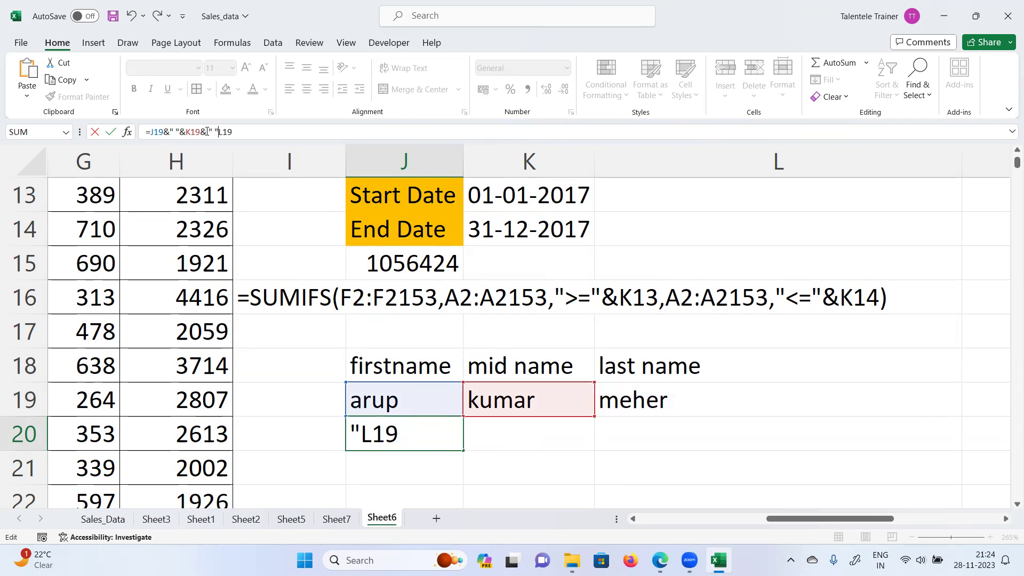
text(&)
key(Return)
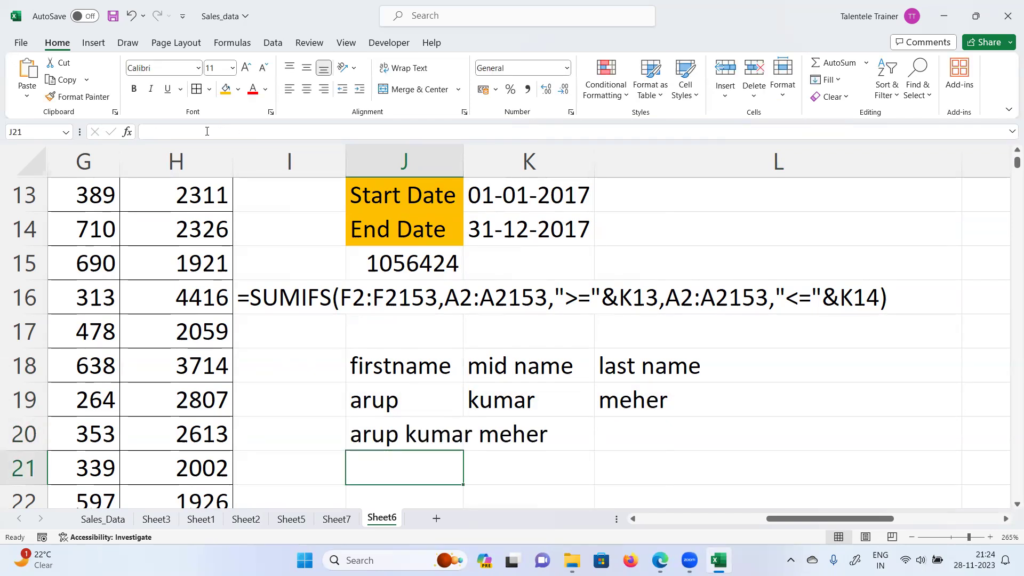
click(384, 431)
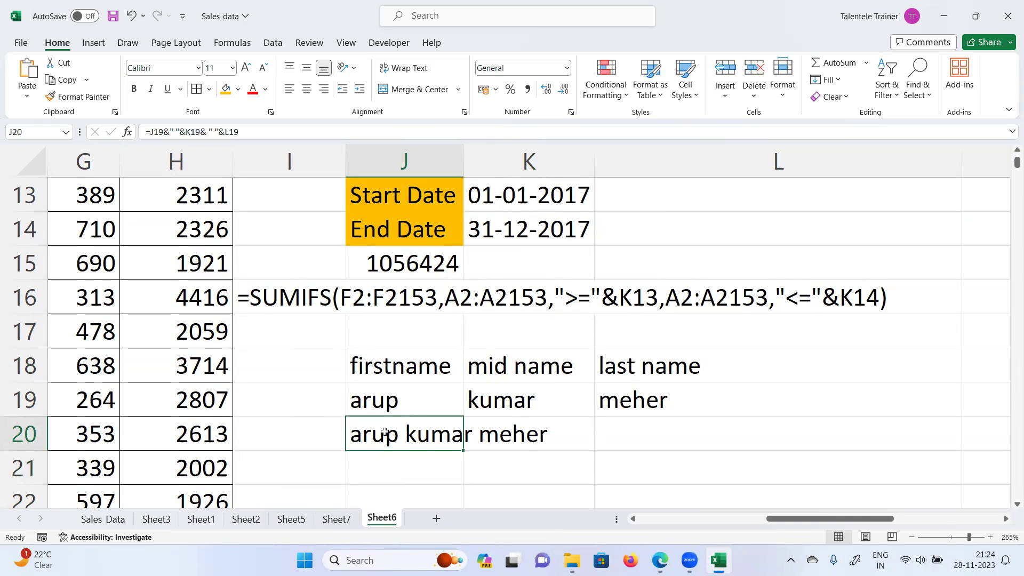
text(=join)
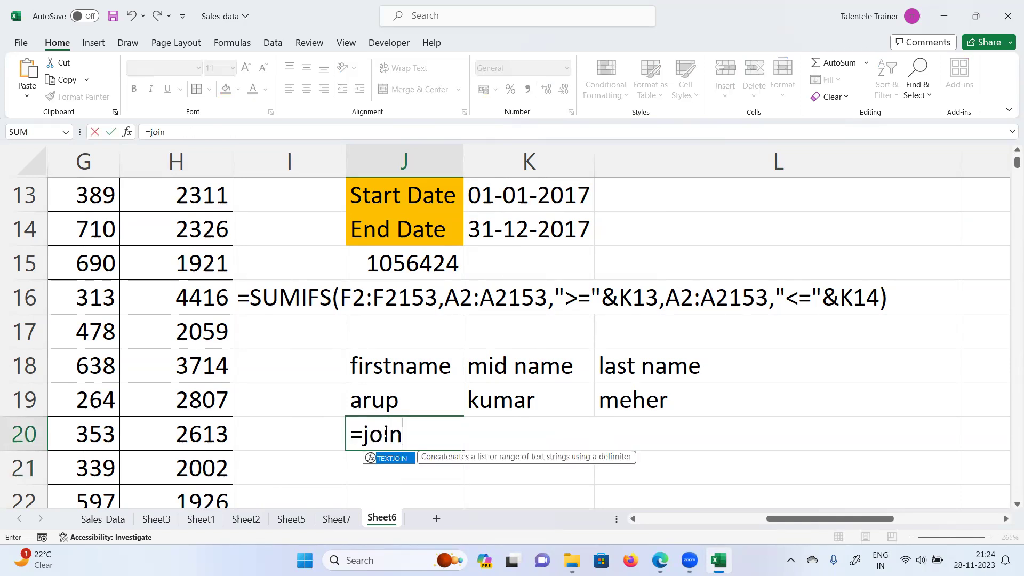
key(Tab)
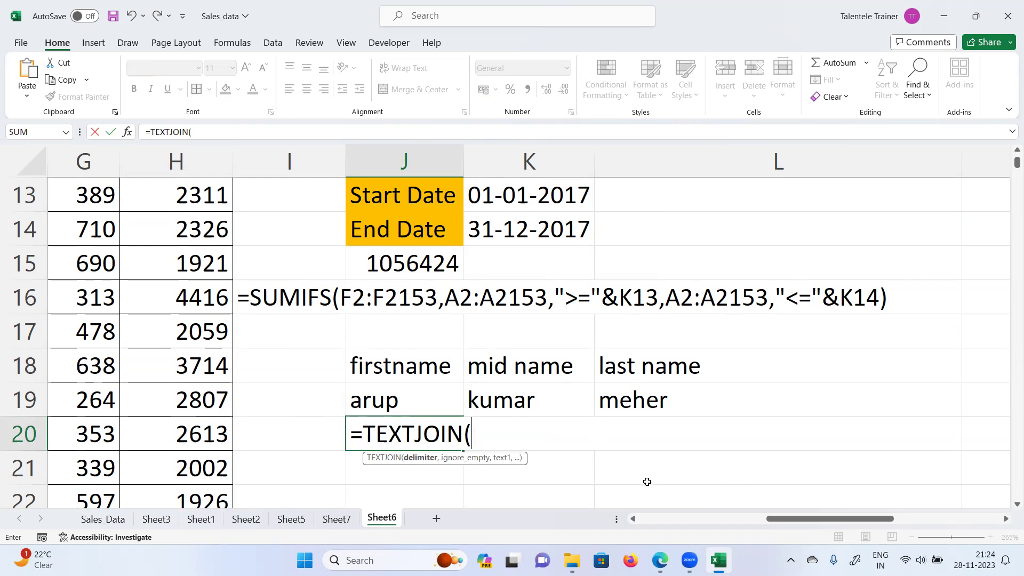
key(ctrl+z)
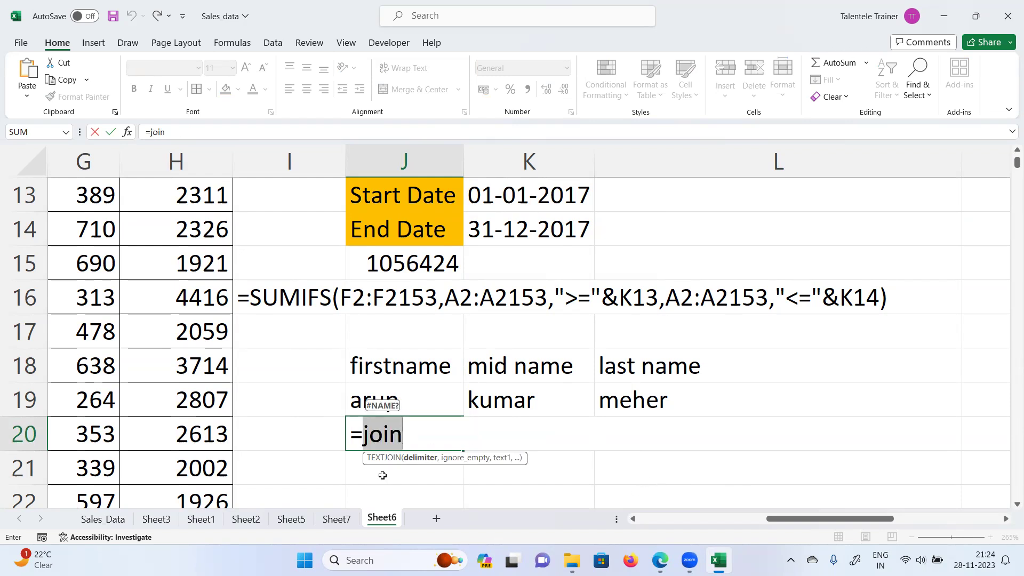
key(Tab)
key(ctrl+z)
key(Tab)
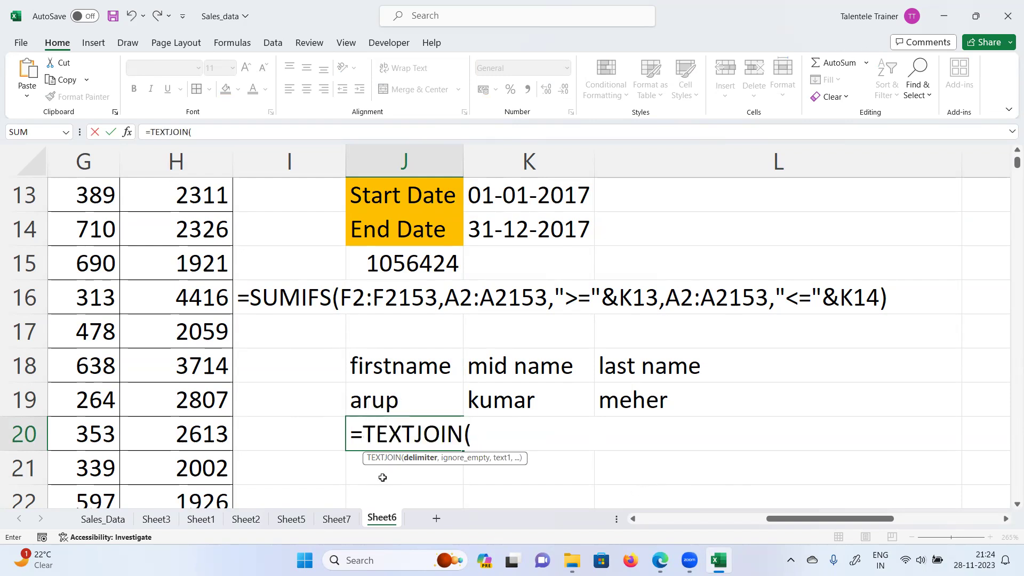
key(Escape)
text(`)
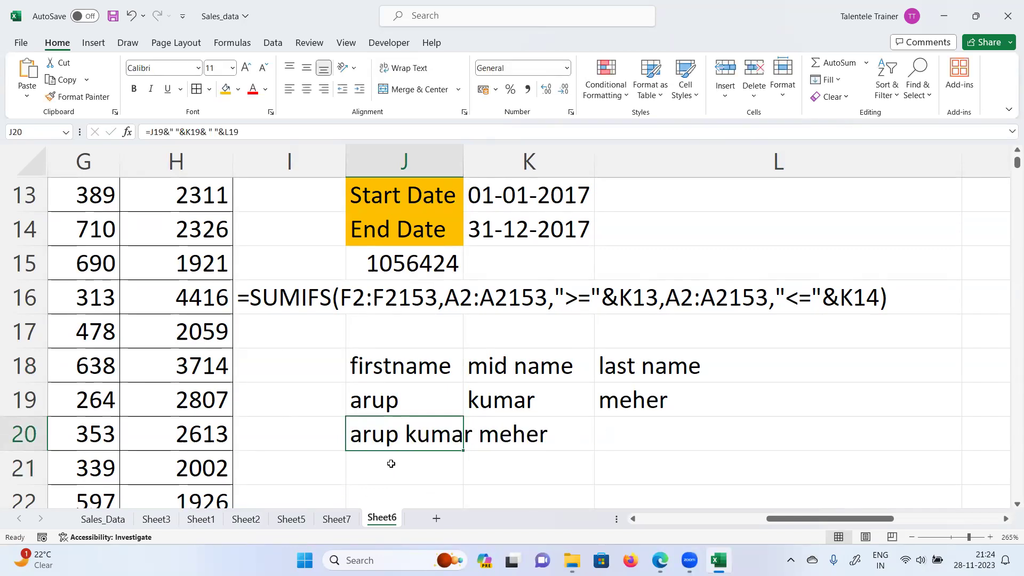
click(391, 464)
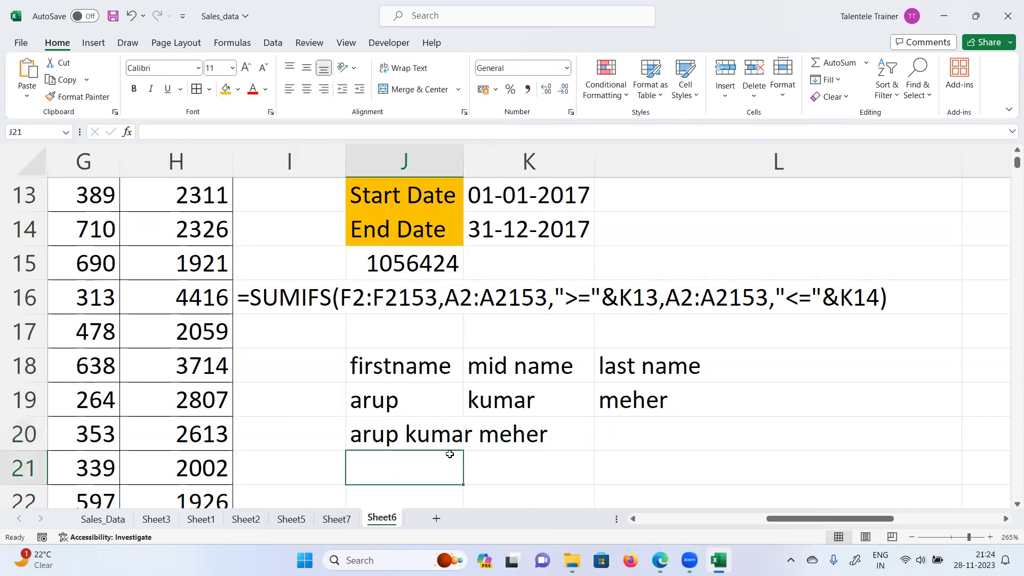
scroll(468, 463, down, 1)
click(315, 330)
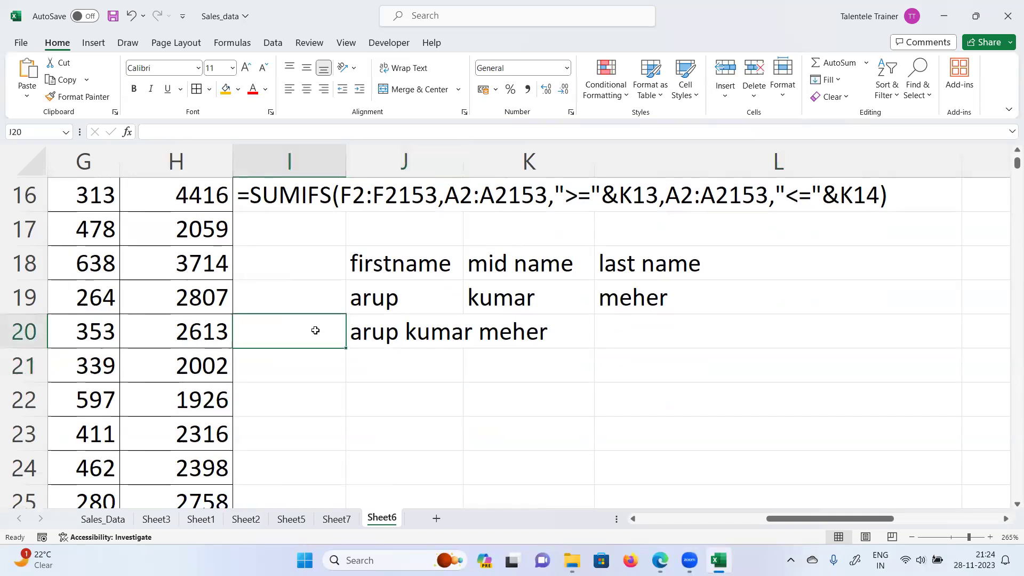
Step: Label I20 as "&" and I21 as "textjoin"
text(&)
key(Return)
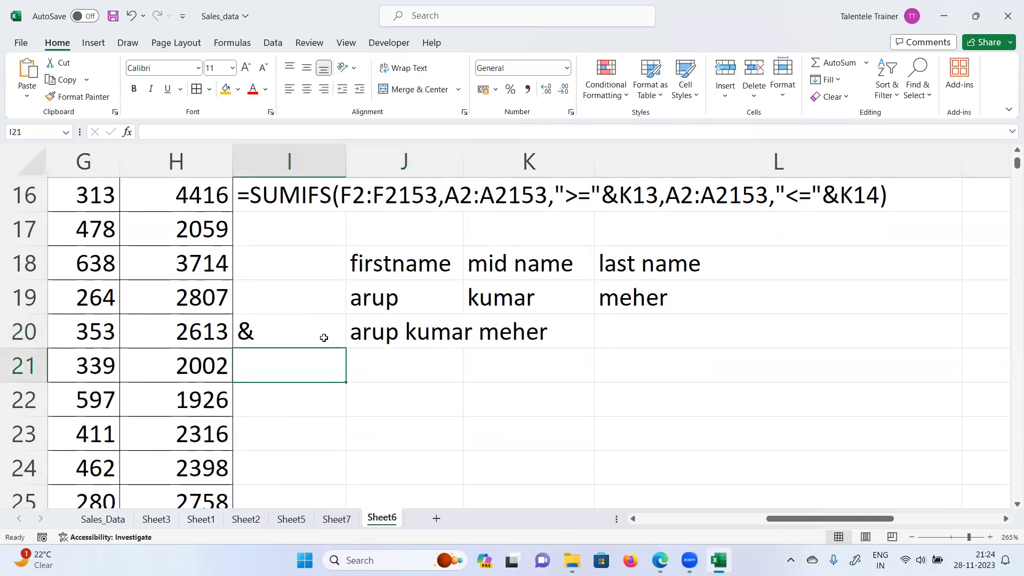
text(textjoin)
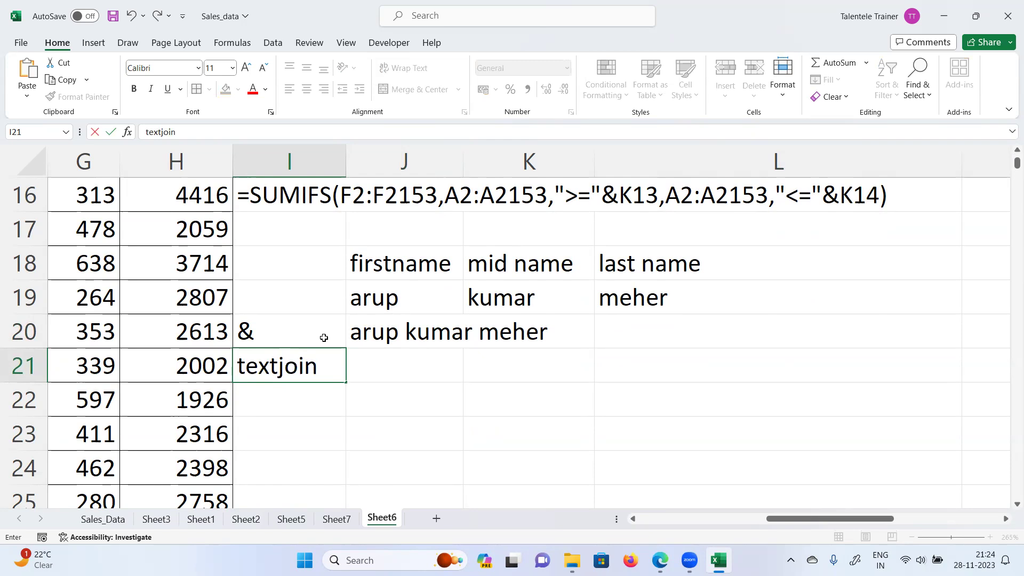
key(Tab)
Step: Enter =TEXTJOIN(" ",TRUE,J19:L19) in J21 to produce the space-separated full name
text(=)
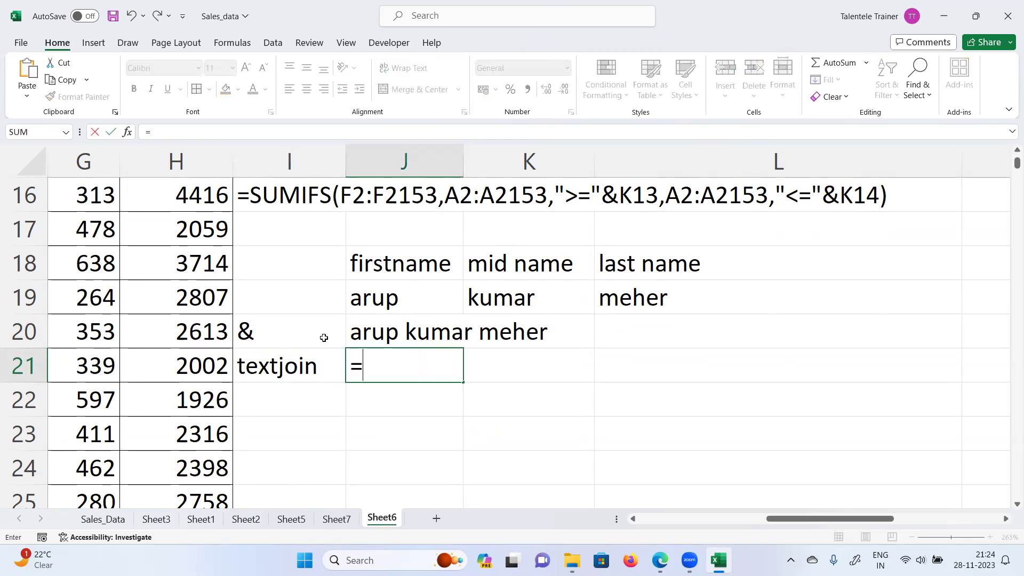
text(text)
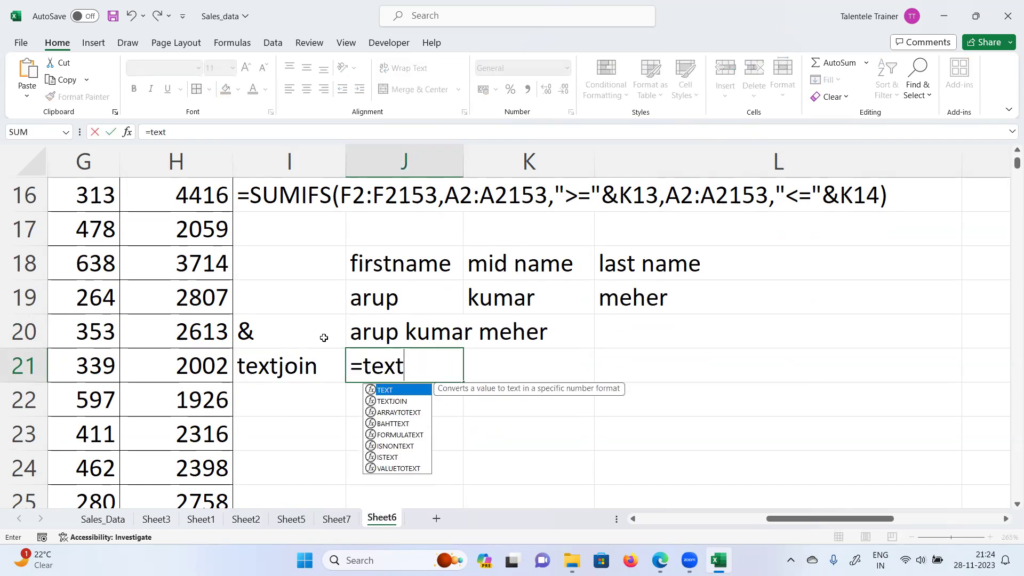
text(join)
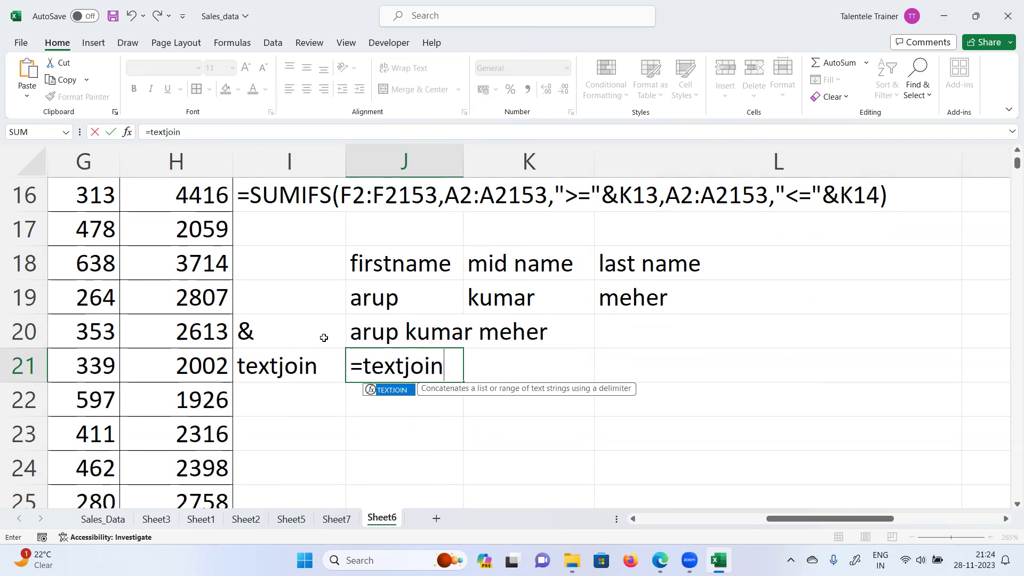
key(Tab)
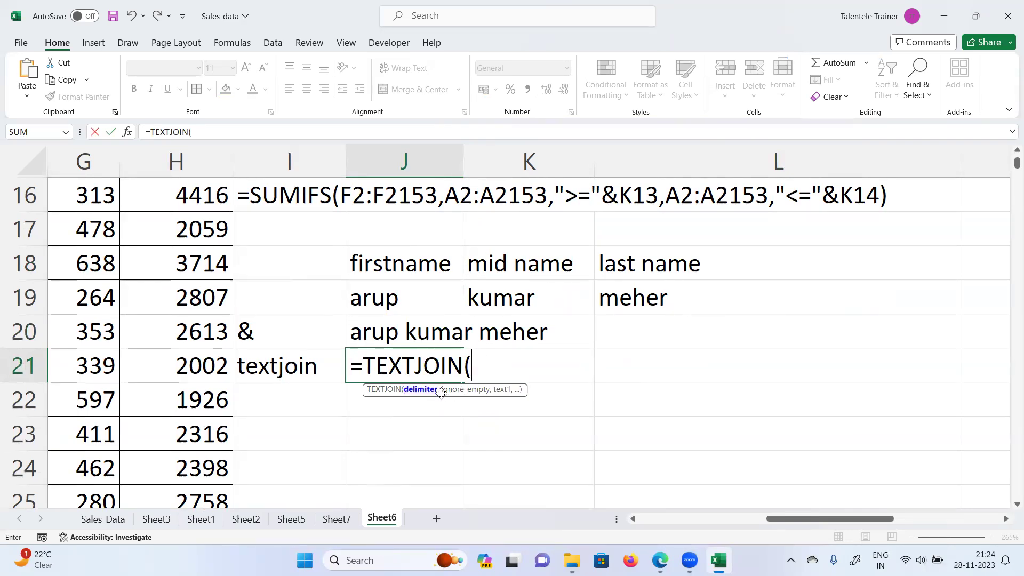
text(")
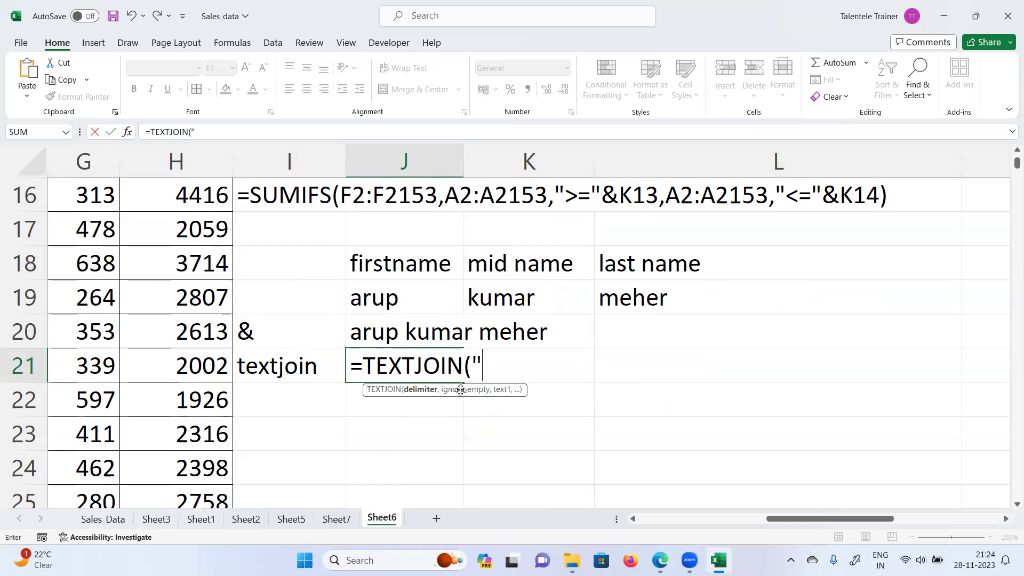
text( ",)
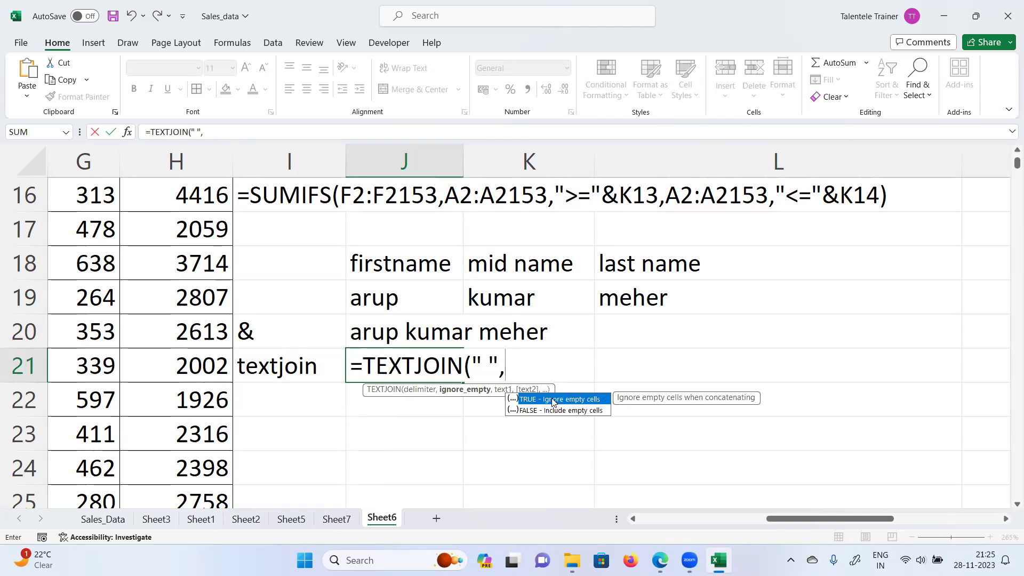
double_click(552, 400)
text(,)
drag(400, 293, 674, 285)
text())
key(Return)
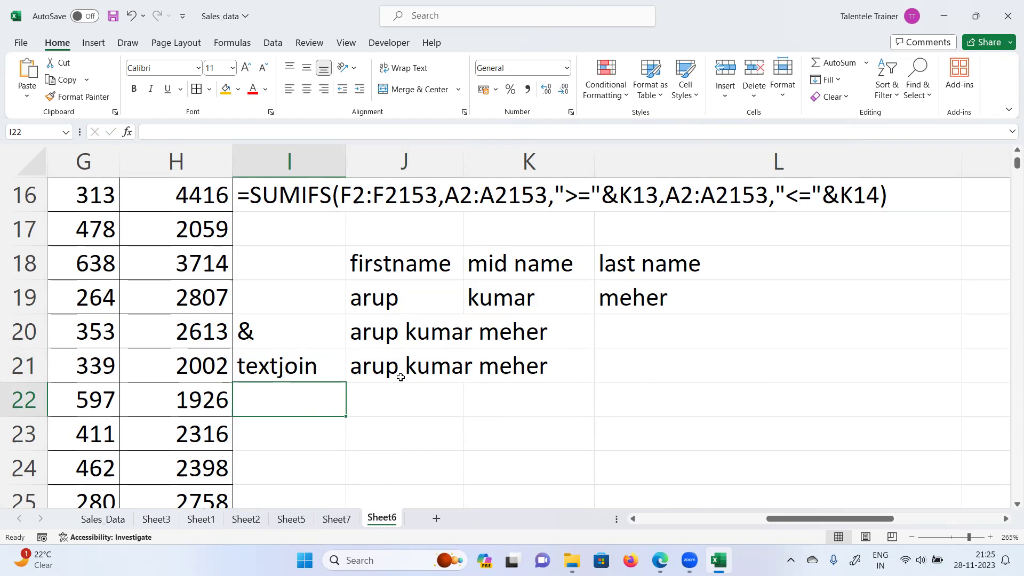
Step: Remove the space from J21's TEXTJOIN delimiter, leaving it empty
click(377, 368)
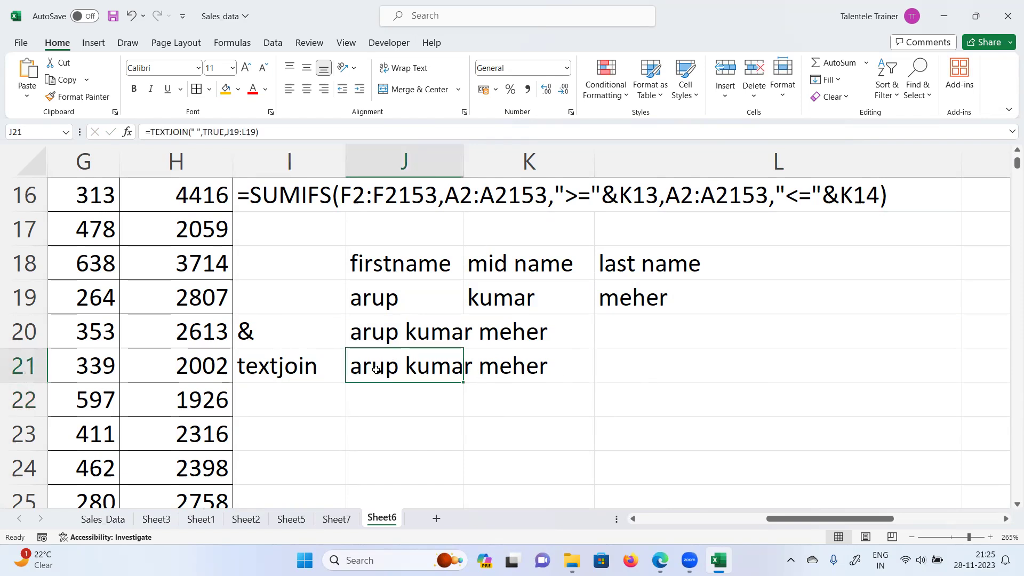
double_click(376, 369)
click(489, 360)
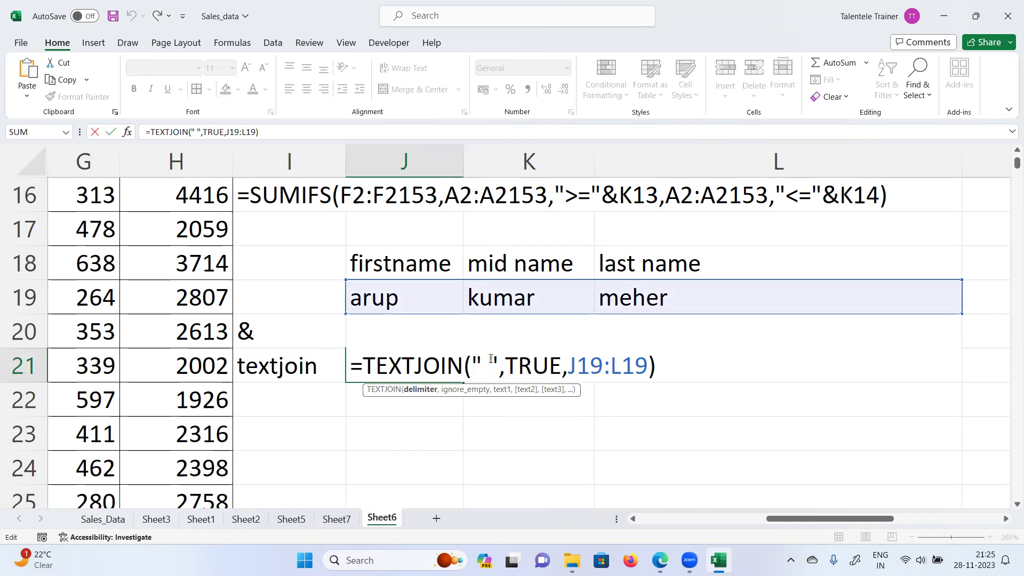
key(BackSpace)
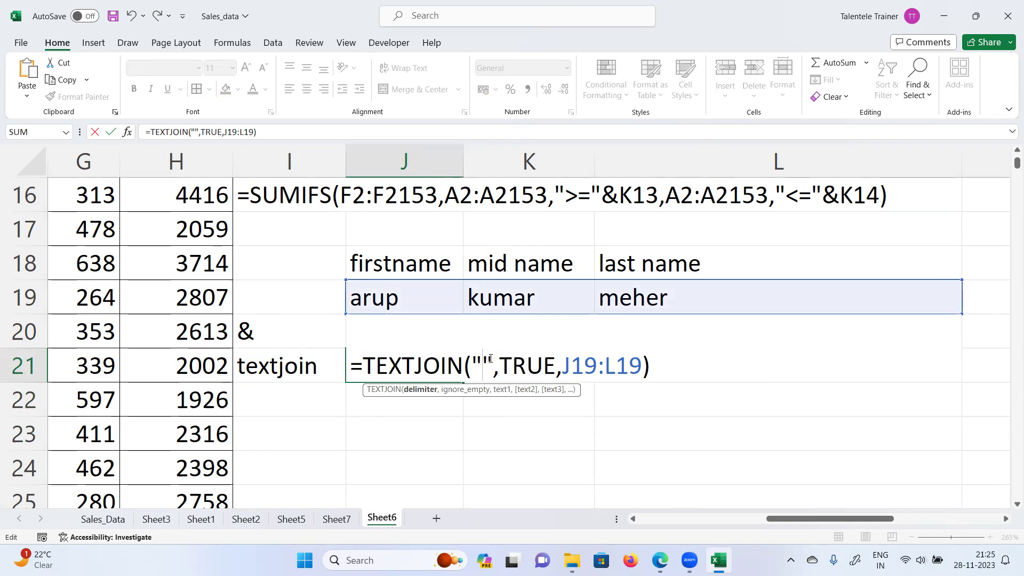
key(Return)
text(*)
key(BackSpace)
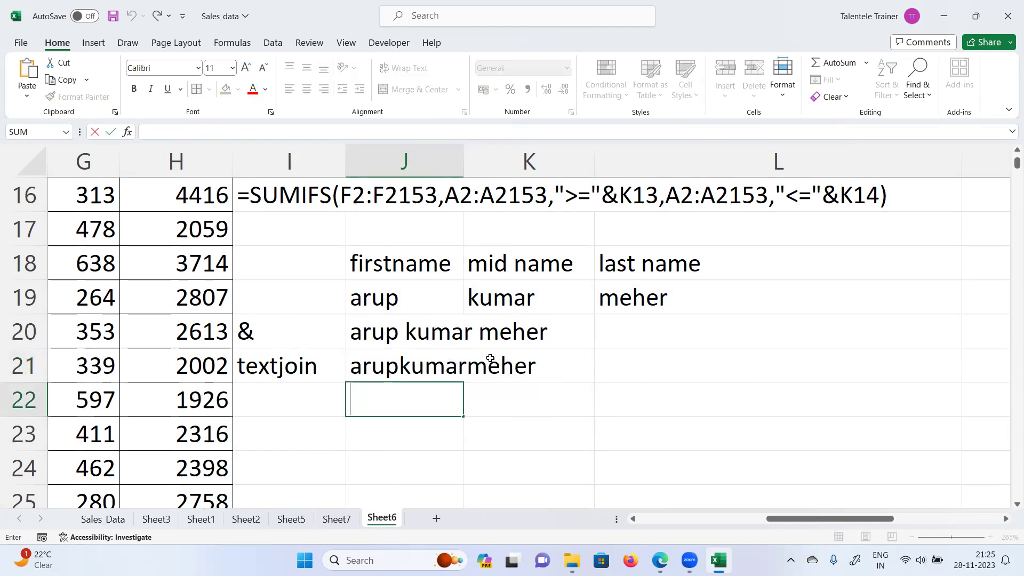
Step: Set the J21 TEXTJOIN delimiter to "***" so the names are joined by asterisks
click(404, 366)
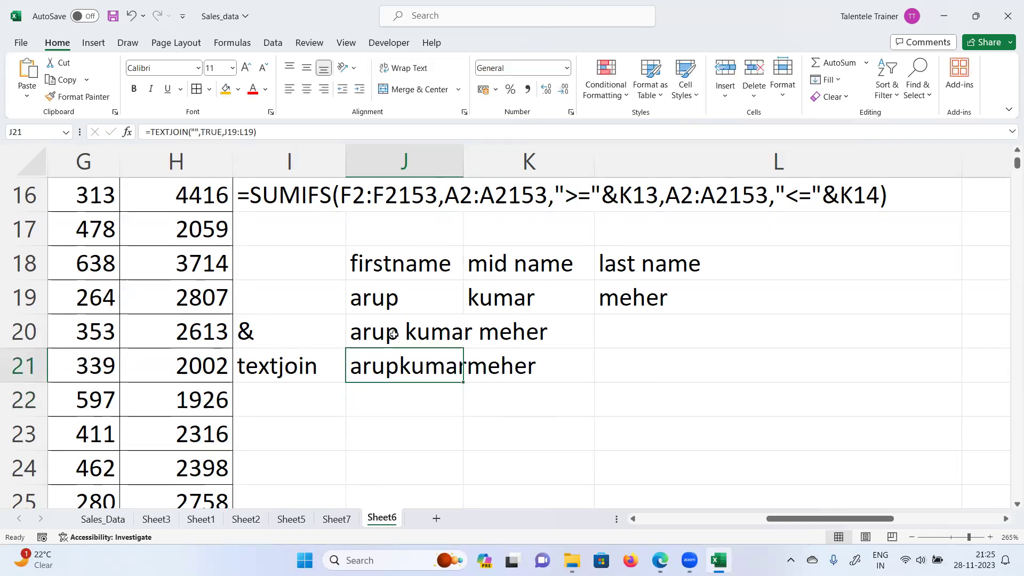
click(219, 132)
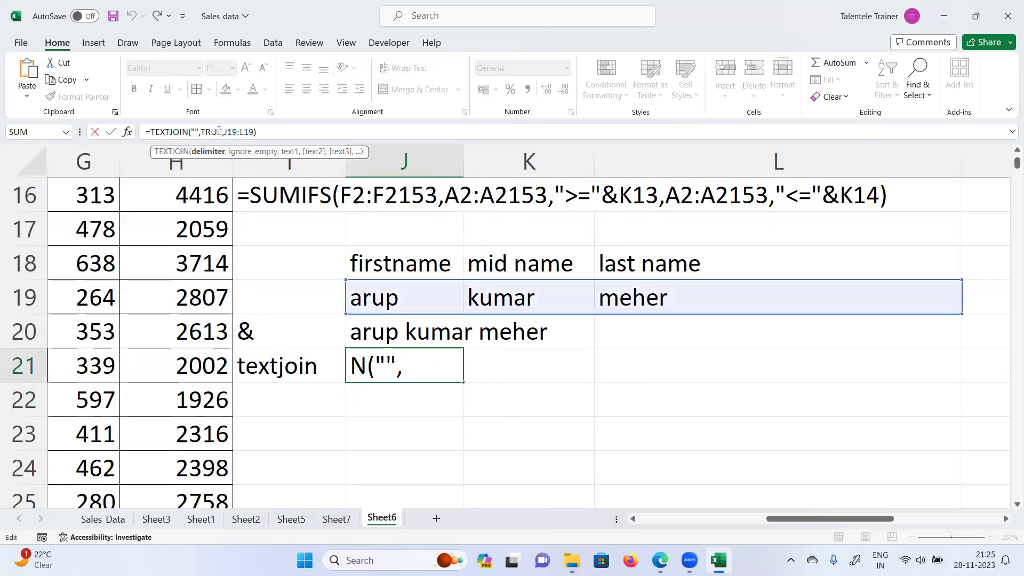
text(***)
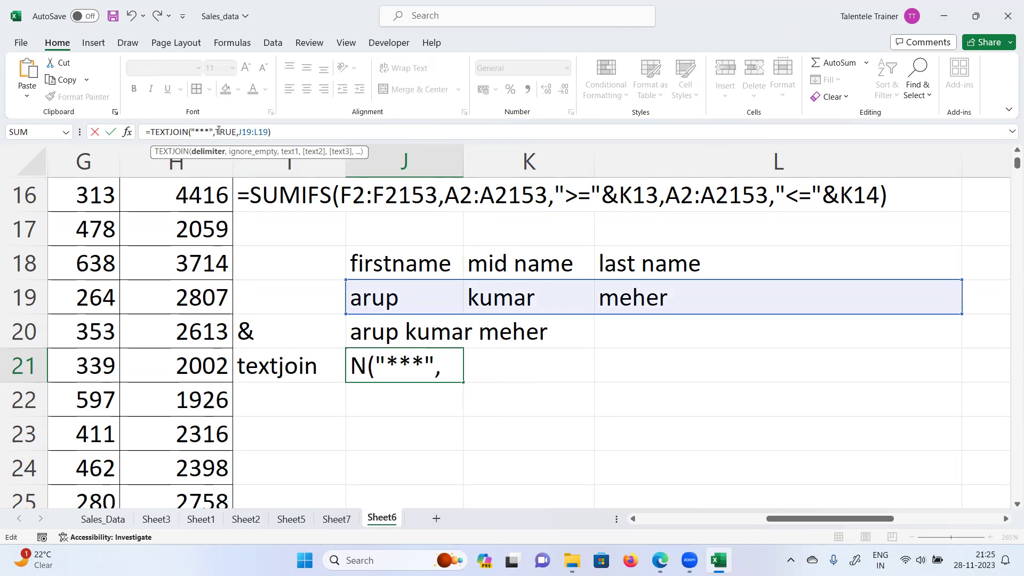
key(Return)
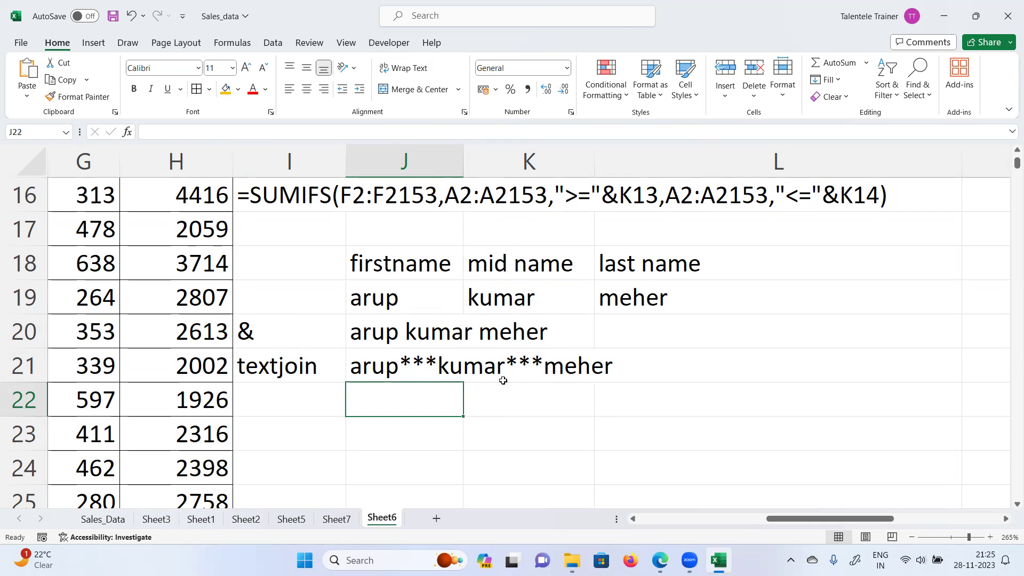
click(388, 369)
click(299, 374)
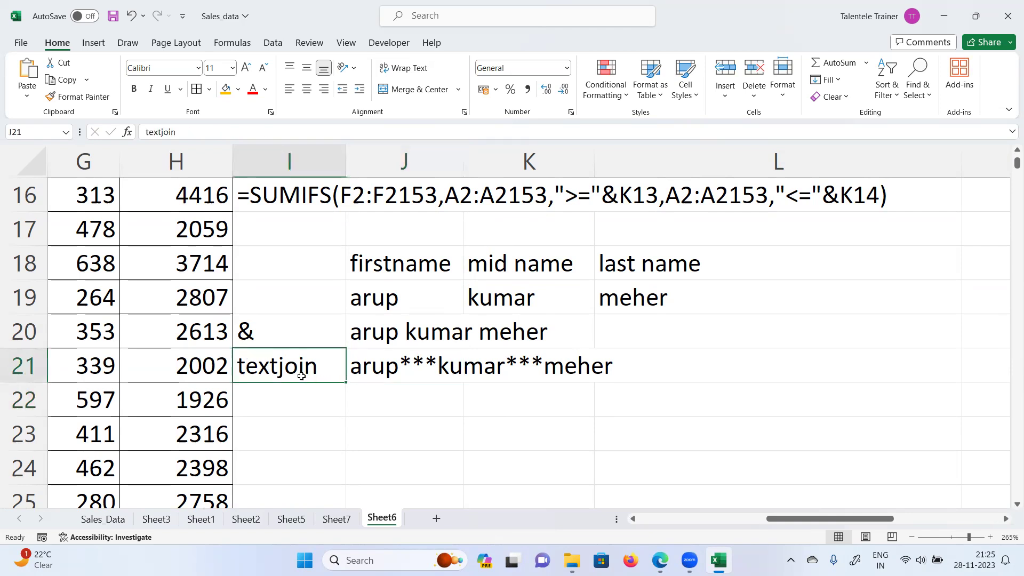
click(255, 331)
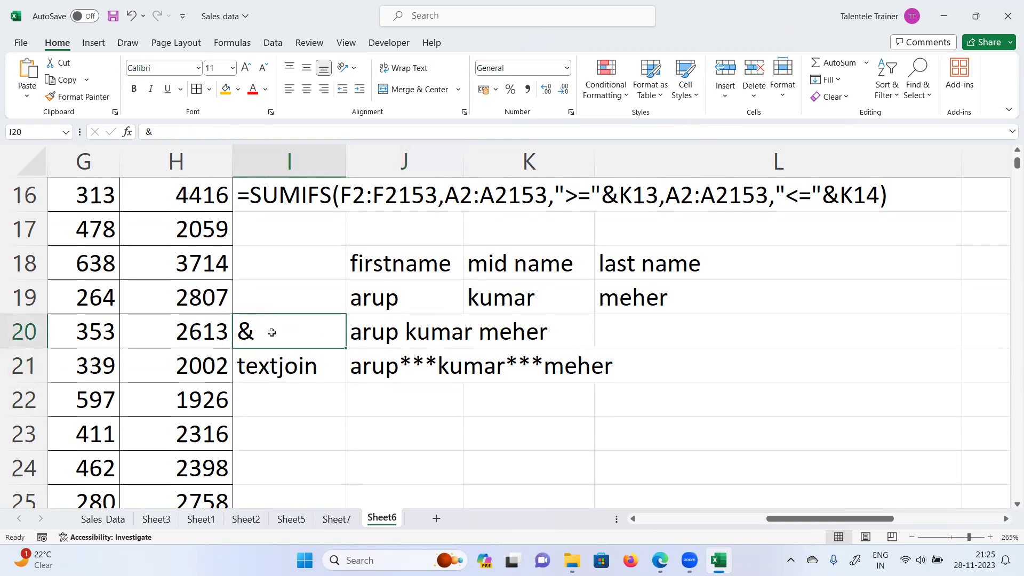
click(282, 400)
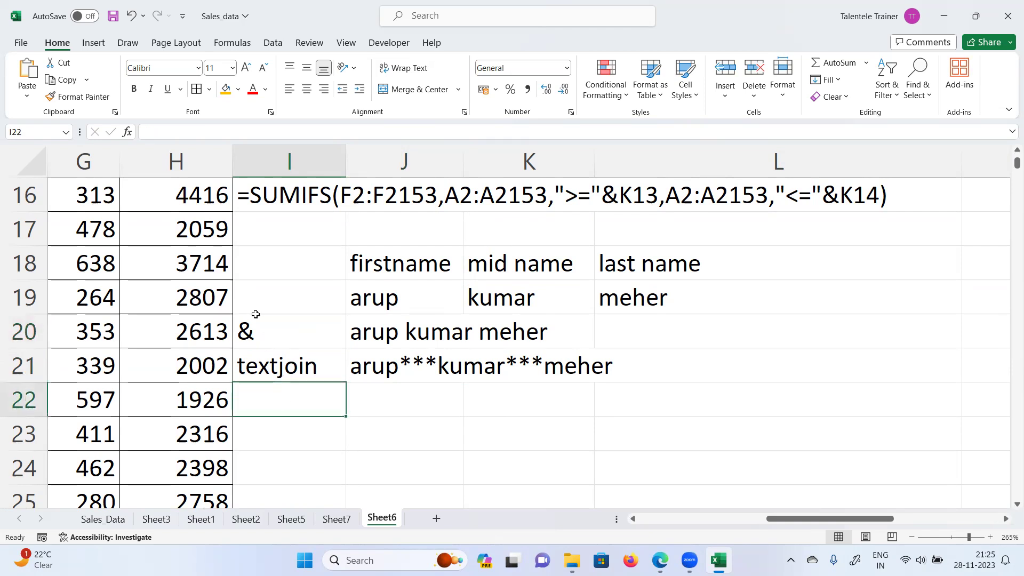
click(278, 336)
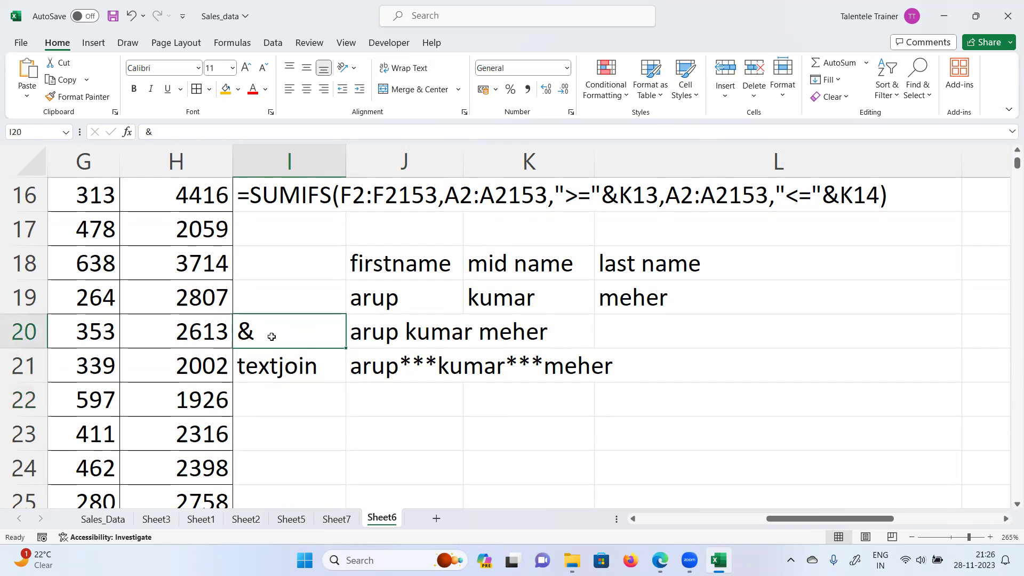
scroll(421, 326, up, 2)
scroll(423, 325, down, 2)
scroll(530, 344, up, 2)
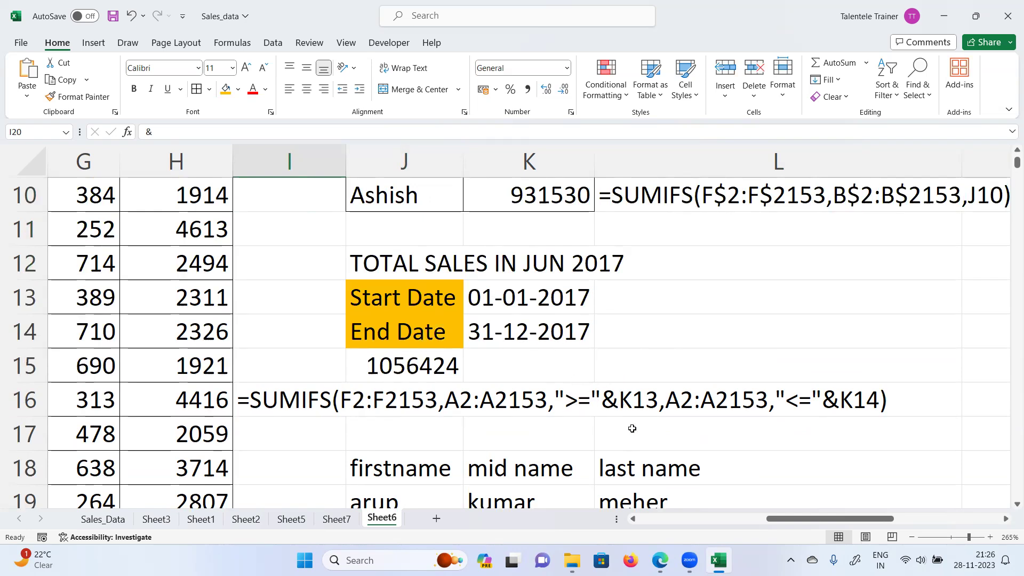
click(682, 341)
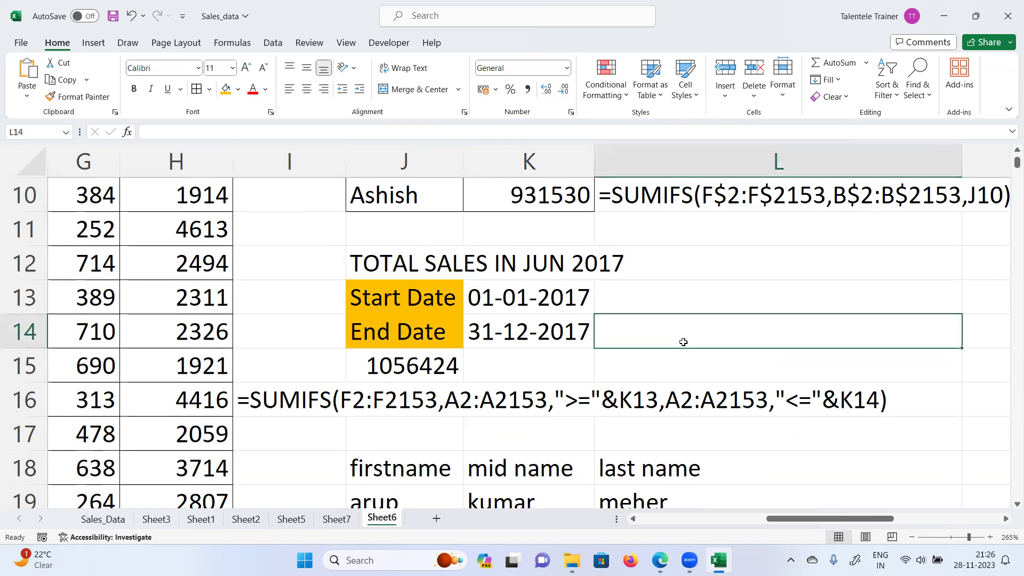
key(Down)
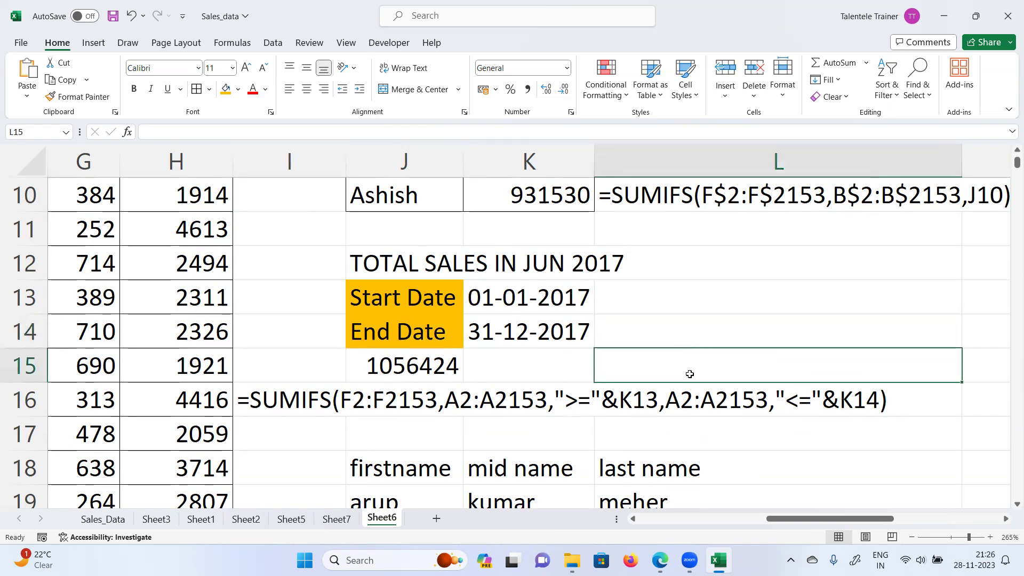
Step: Write >=01-01-2017 in L15 beside the total, then select the J13:K14 date block
text(>)
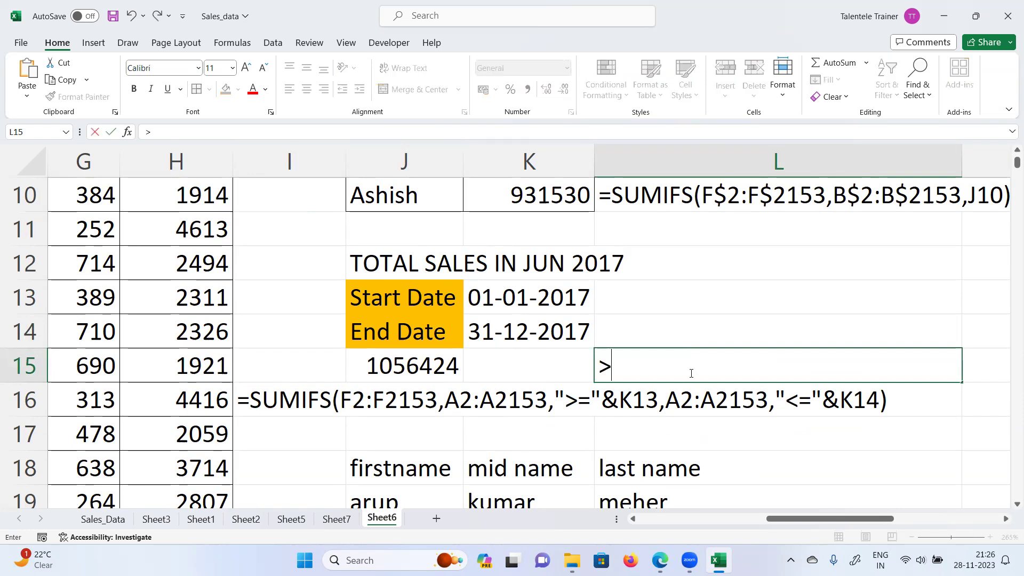
text(=01-01)
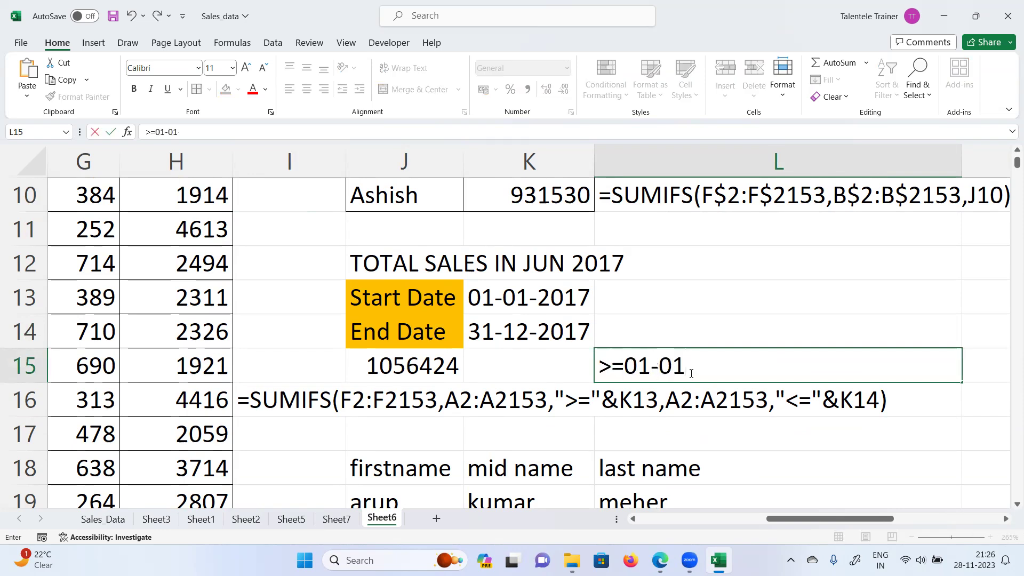
text(-2017)
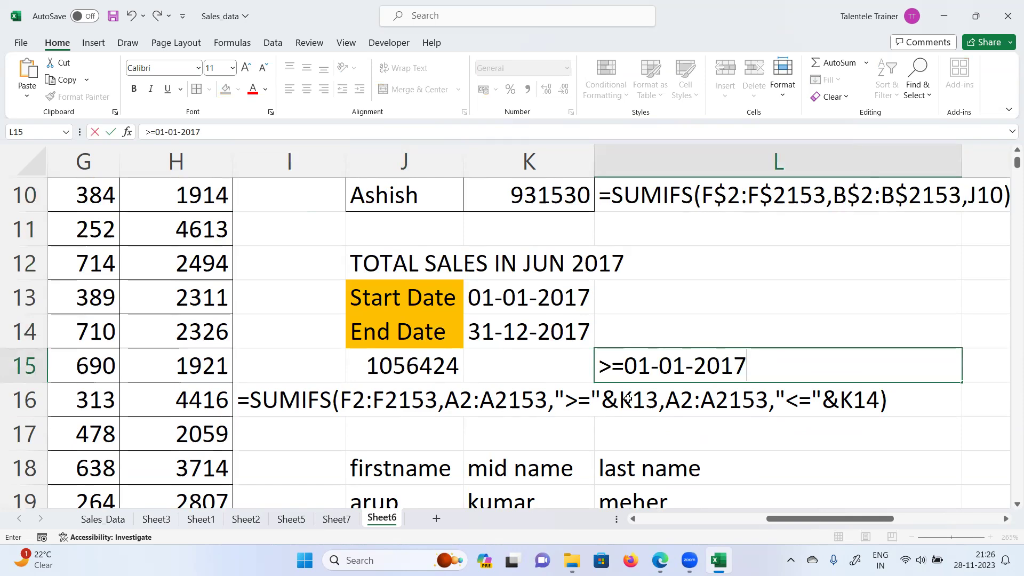
drag(594, 368, 627, 368)
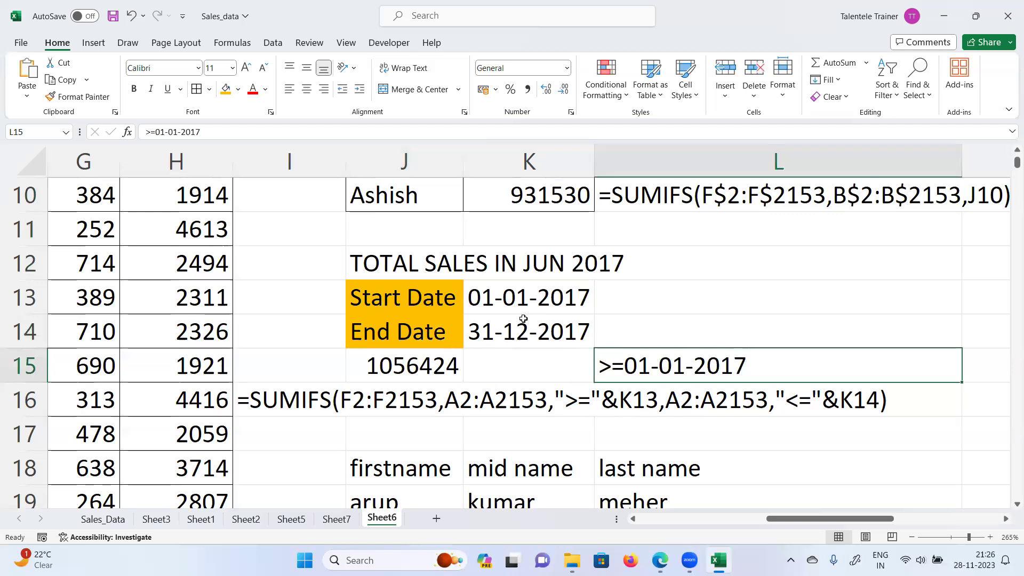
drag(405, 298, 535, 330)
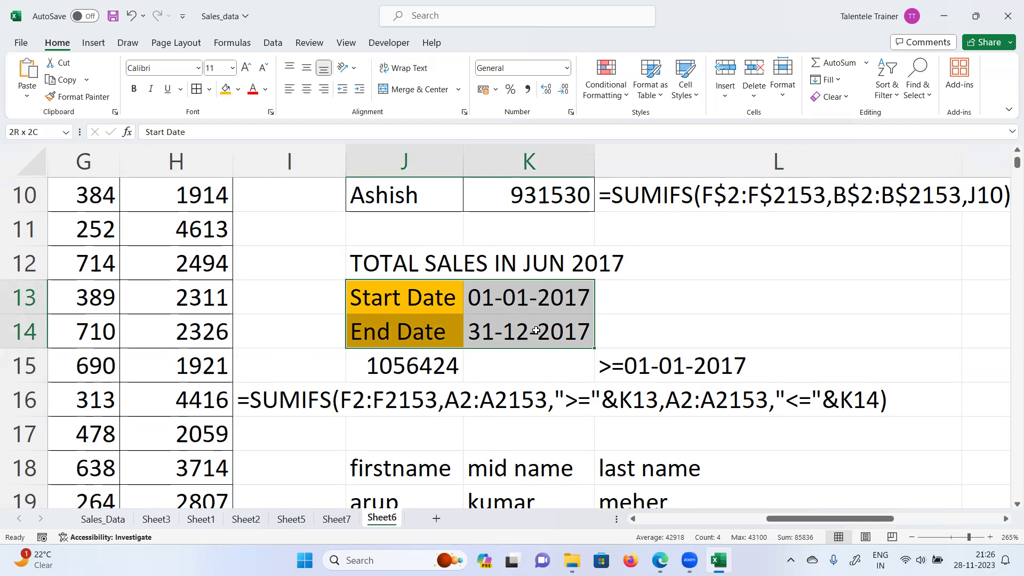
Step: Check J15's 1056424 total against start date 01-01-2017 in K13 and end date 31-12-2017 in K14
drag(535, 331, 535, 331)
double_click(486, 404)
click(417, 369)
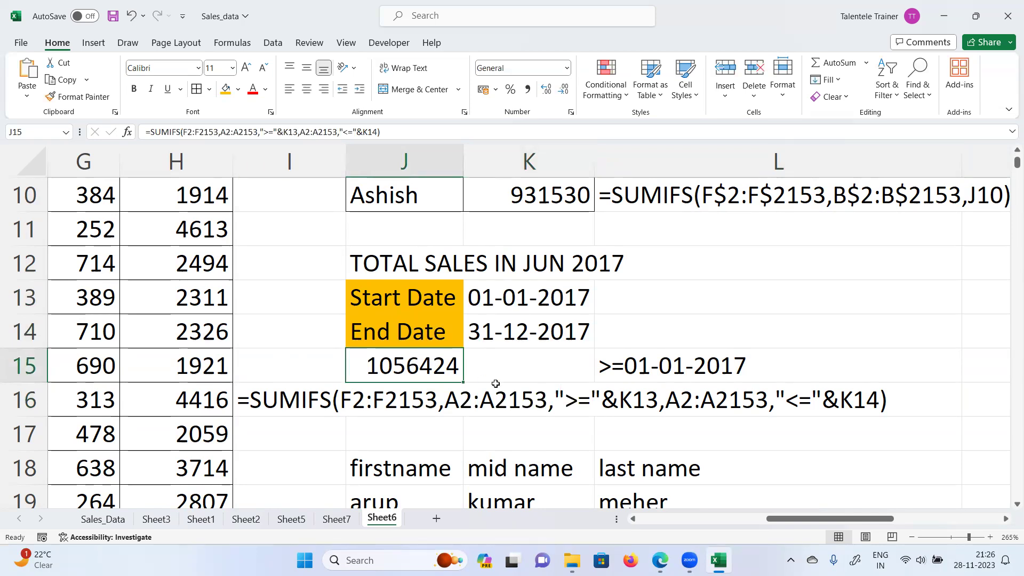
click(495, 364)
click(427, 366)
drag(548, 302, 544, 336)
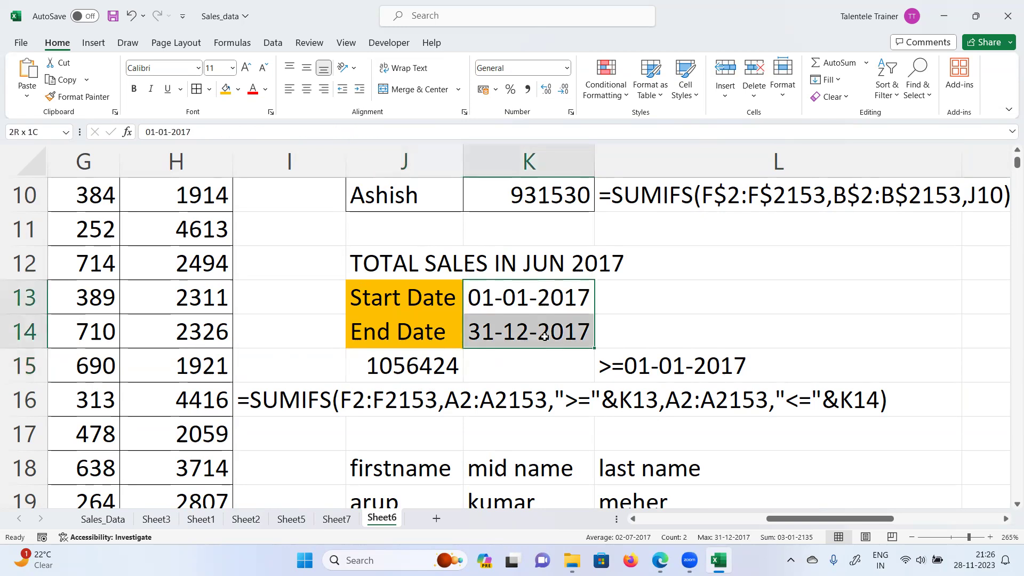
click(530, 297)
click(531, 332)
click(531, 286)
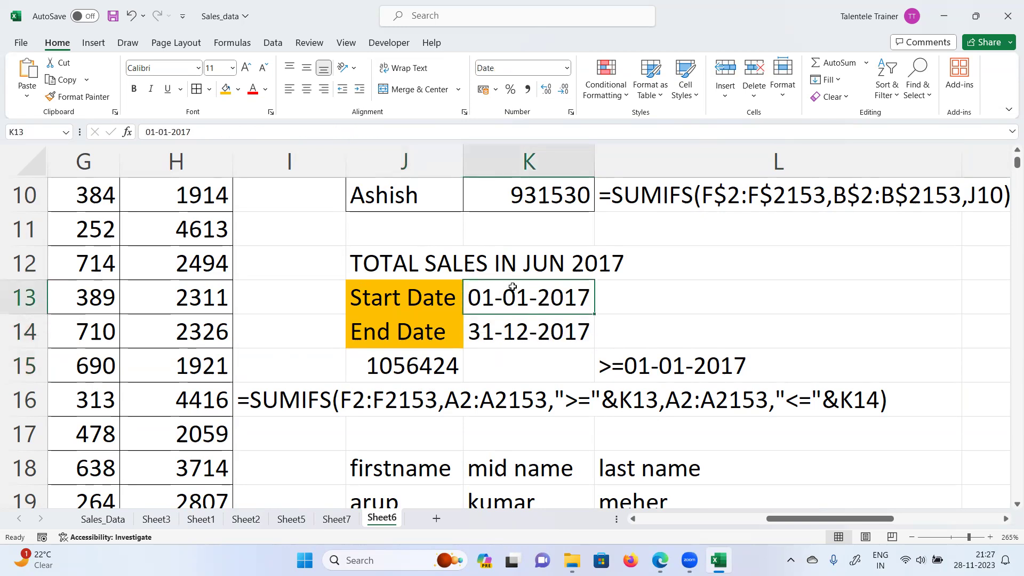
click(516, 334)
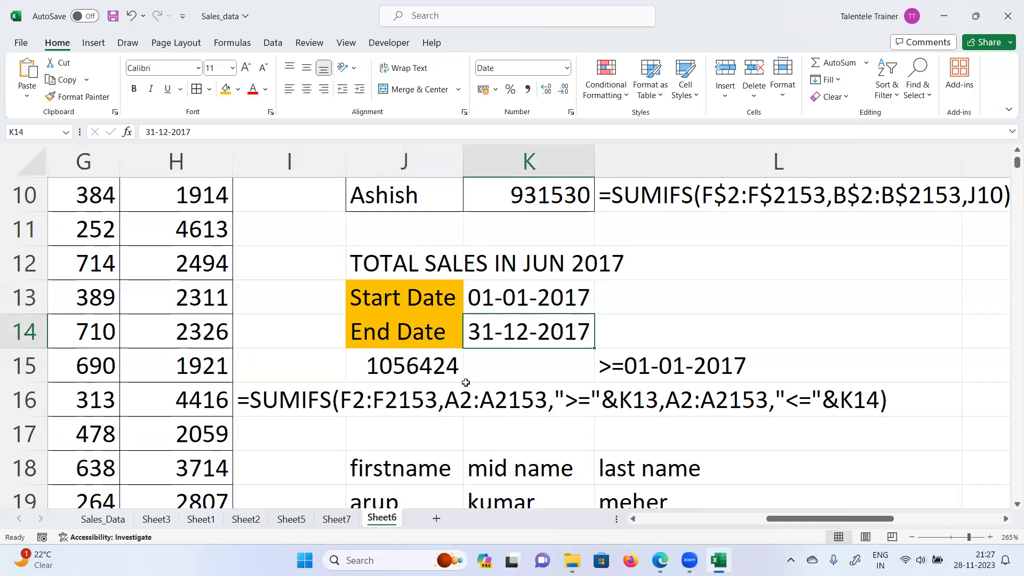
scroll(467, 379, down, 1)
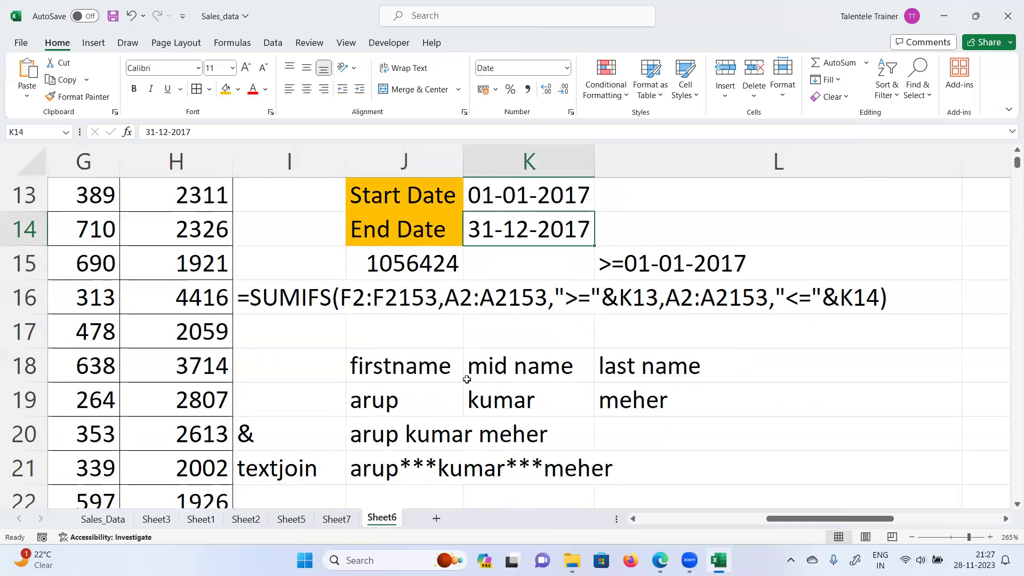
scroll(467, 380, up, 1)
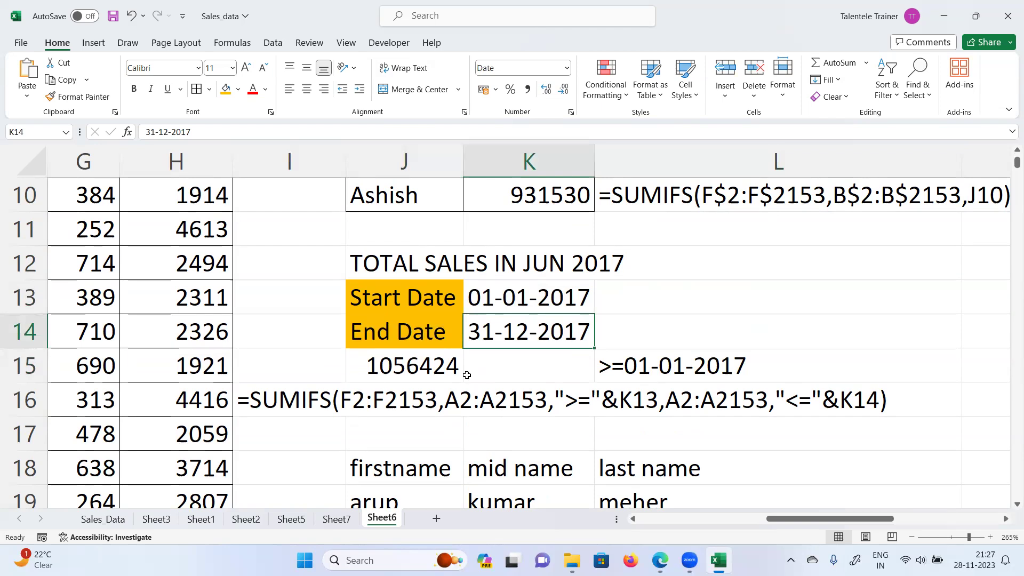
ctrl+scroll(467, 379, down, 1)
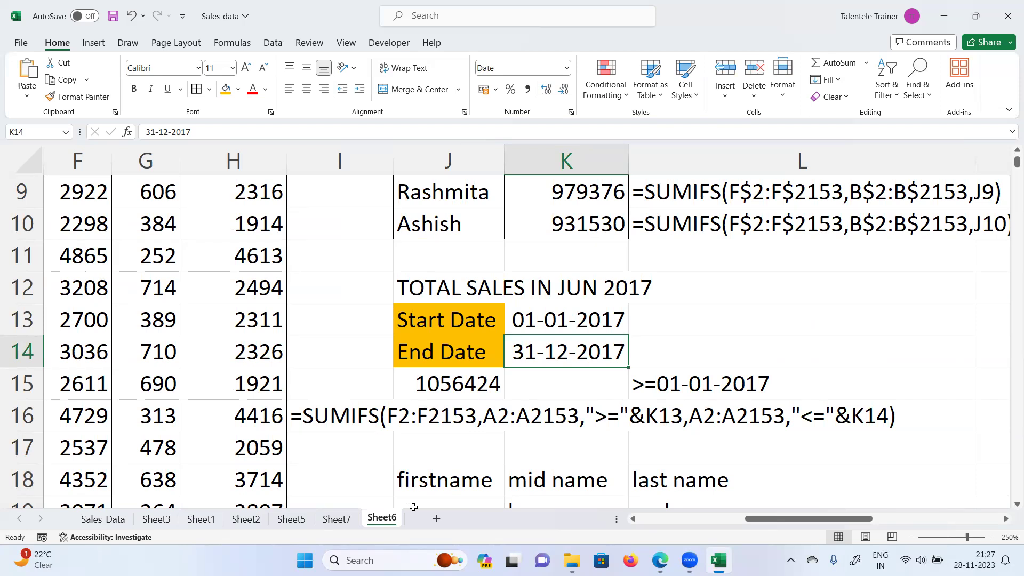
click(345, 81)
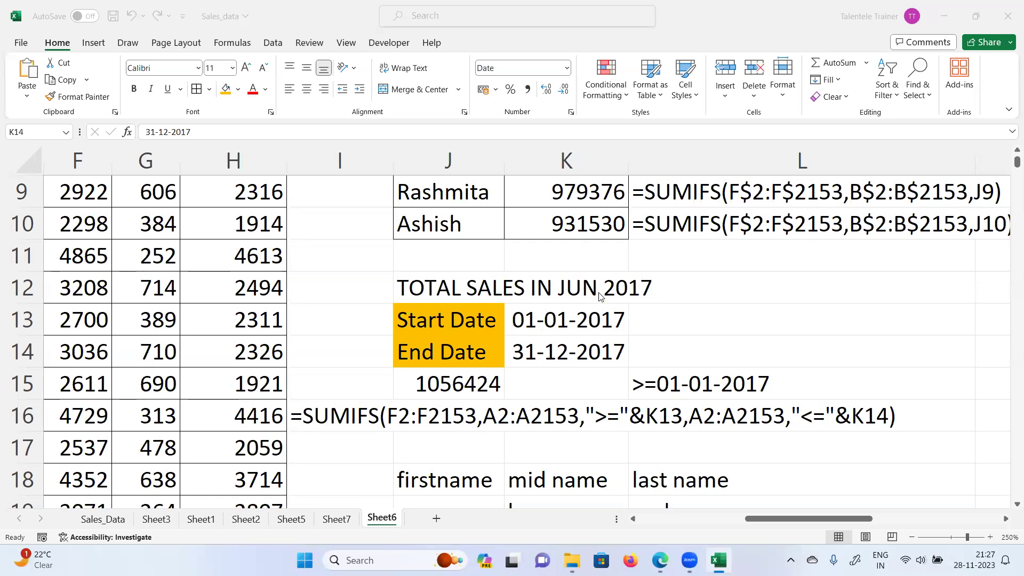
scroll(619, 330, down, 6)
scroll(620, 332, up, 9)
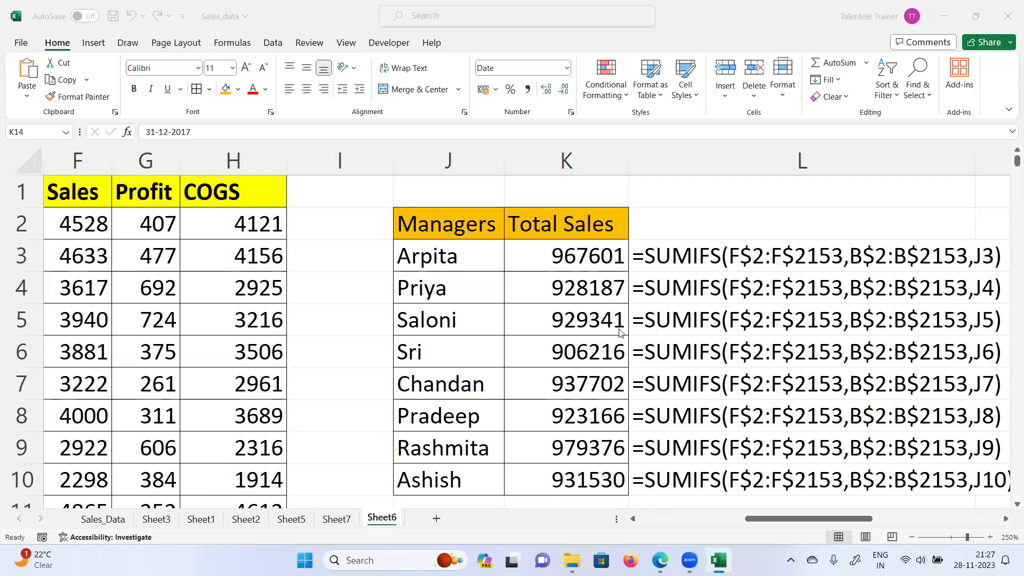
scroll(621, 332, down, 5)
scroll(620, 332, up, 5)
scroll(620, 334, down, 7)
scroll(621, 333, up, 4)
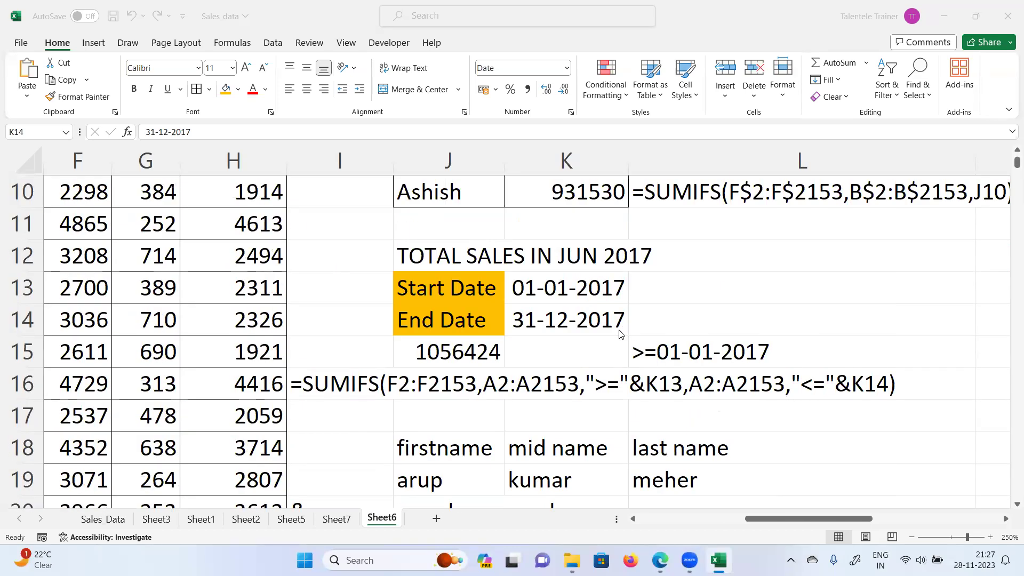
scroll(620, 333, up, 3)
scroll(620, 333, down, 3)
scroll(620, 335, down, 1)
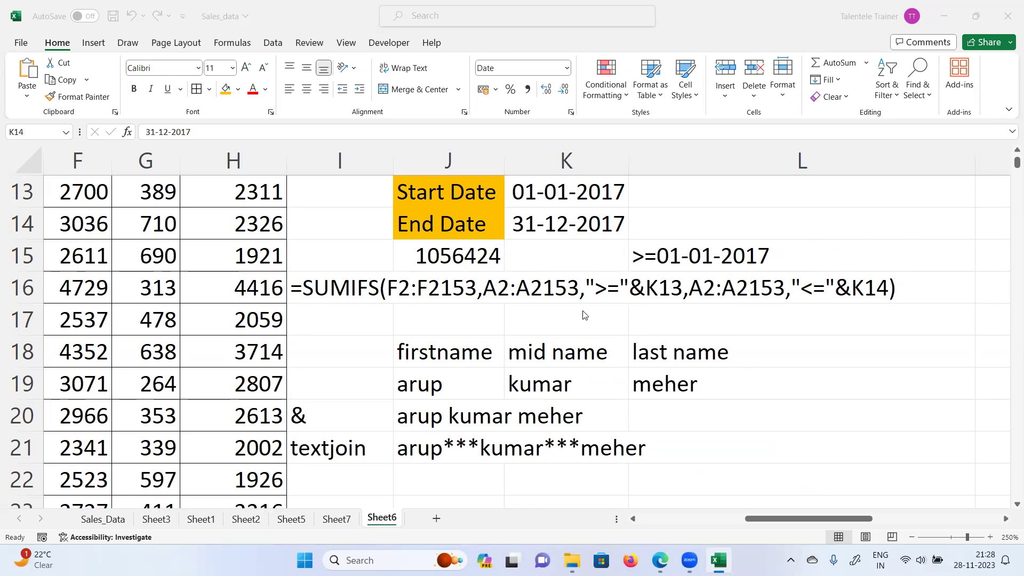
click(329, 522)
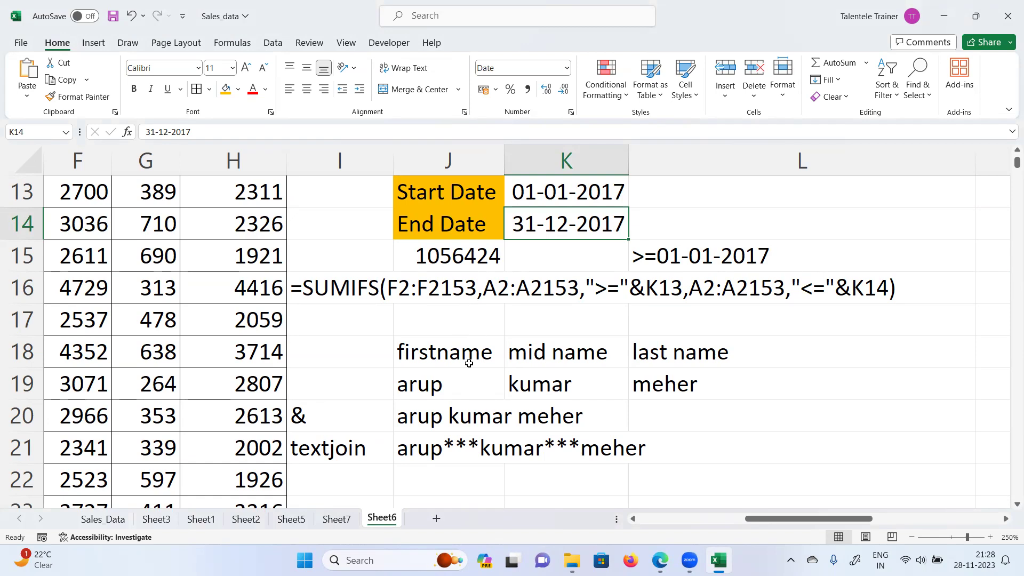
scroll(469, 360, up, 3)
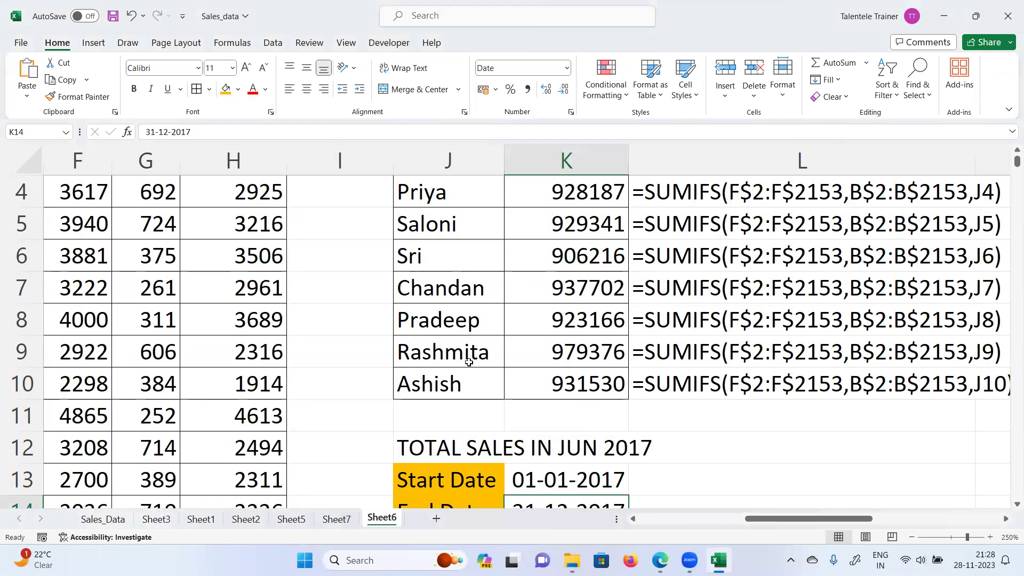
scroll(468, 362, up, 1)
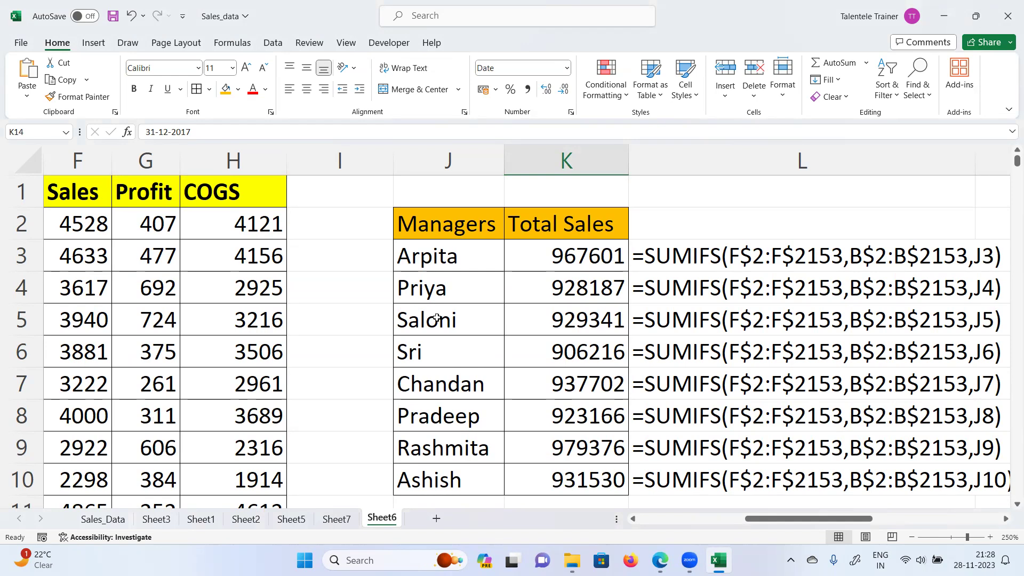
scroll(416, 308, down, 4)
scroll(417, 308, up, 4)
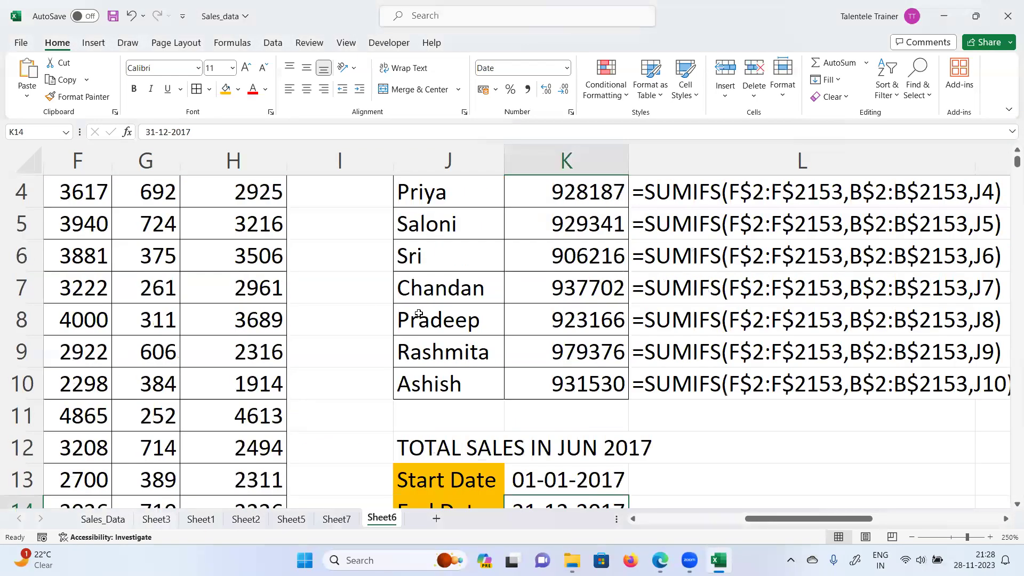
mouse_move(660, 560)
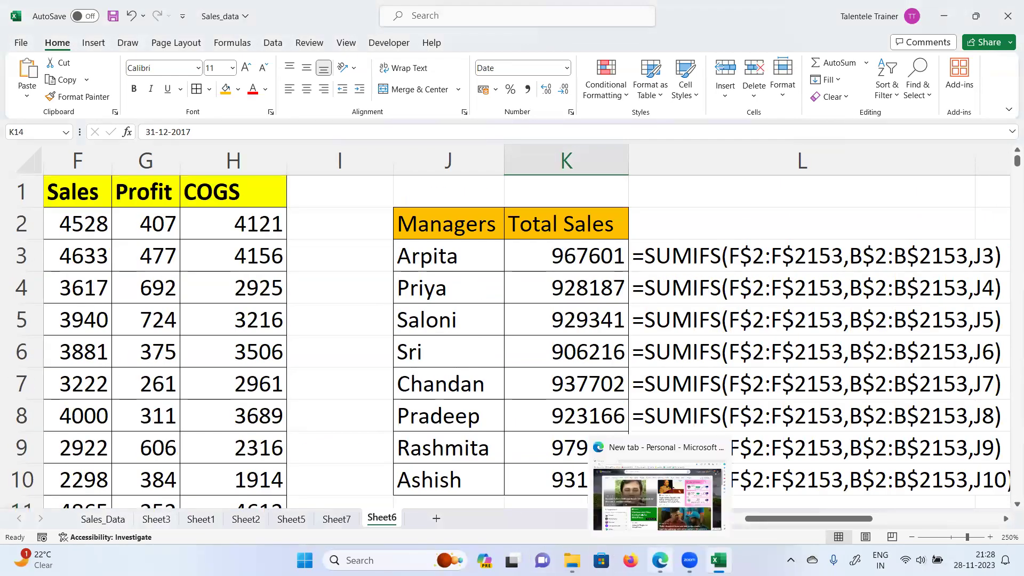
Step: In Edge, load google.com and then go to chat.openai.com
scroll(469, 395, down, 1)
scroll(480, 407, up, 1)
key(alt+Tab)
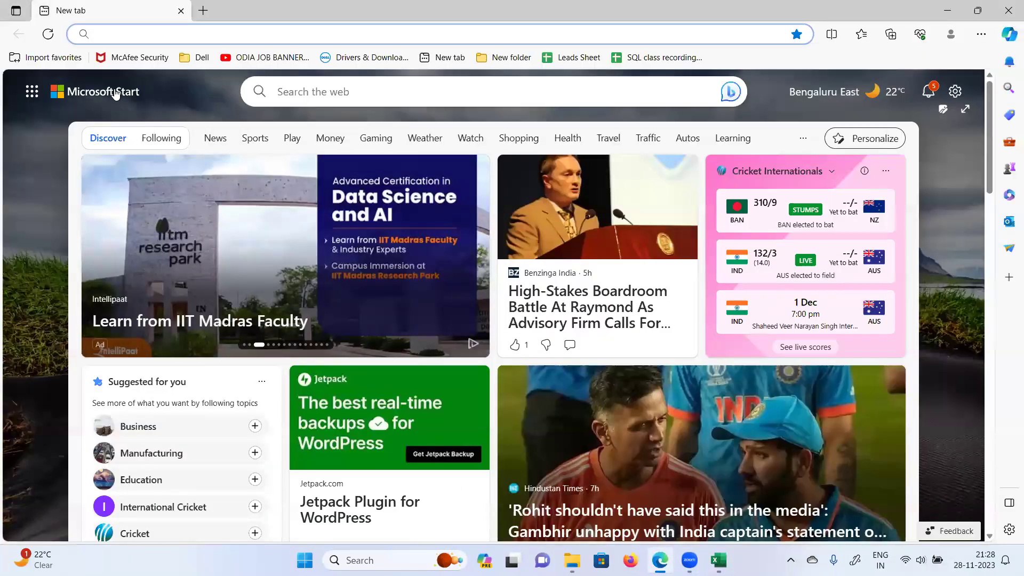
text(goog)
key(Return)
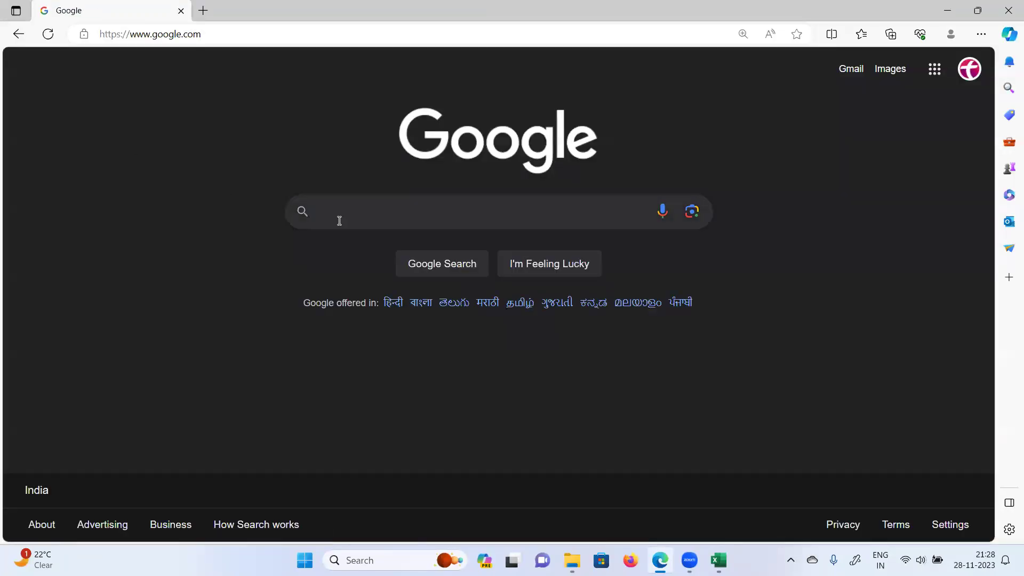
click(125, 34)
text(ch)
key(Return)
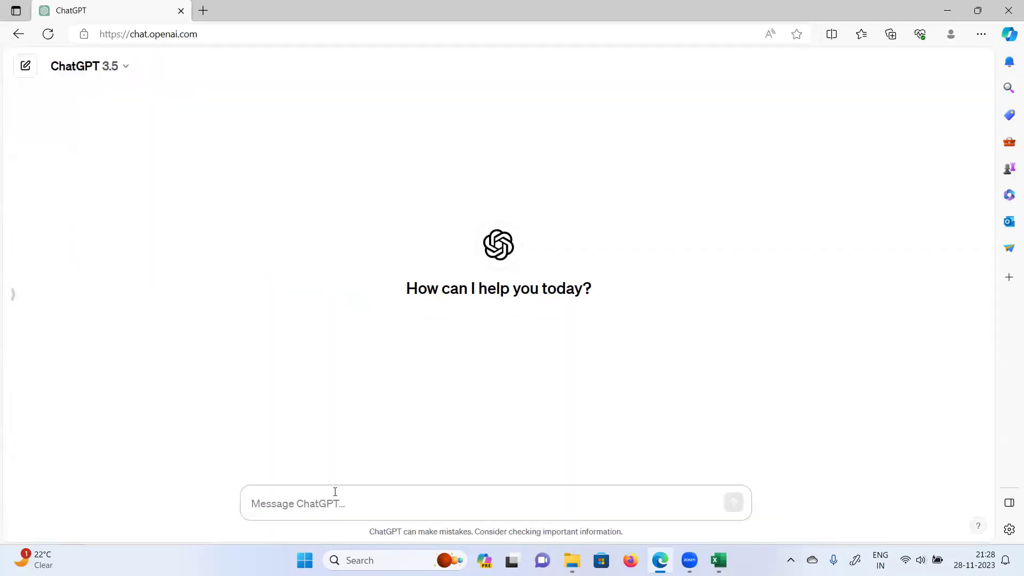
Step: Ask ChatGPT about the 'set of ifs functions in excel'
text(ifs)
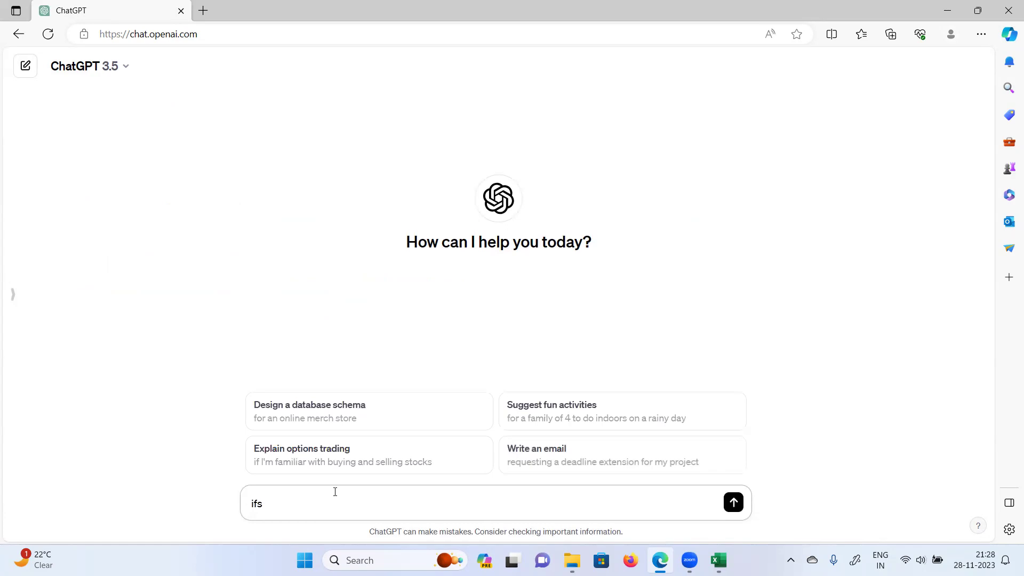
text( functi)
text(set of )
text(ifs functions in excel)
key(Return)
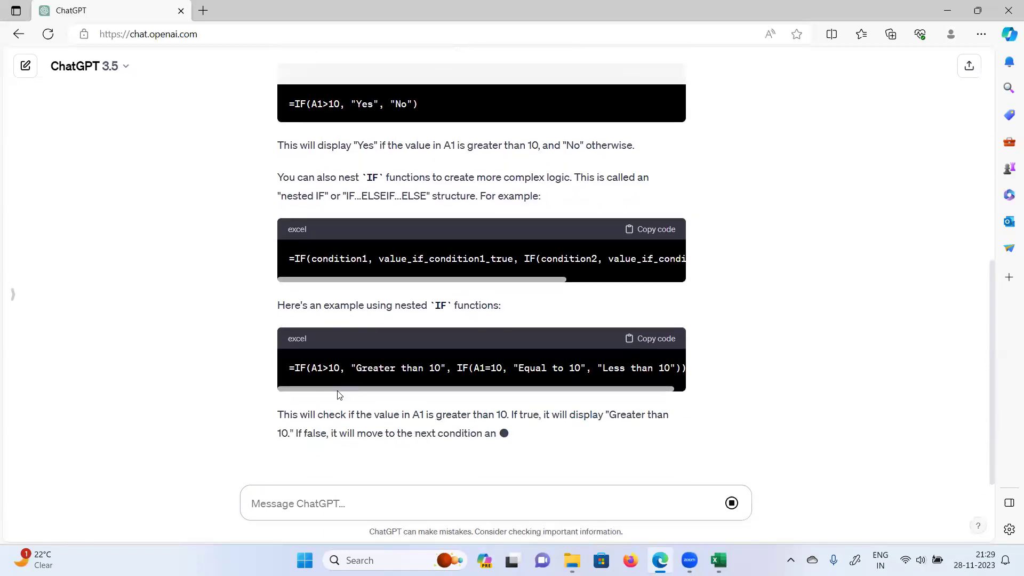
Step: Send a follow-up asking about COUNTIFS, SUMIFS and AVERAGEIFS
click(304, 505)
text(countifs, f)
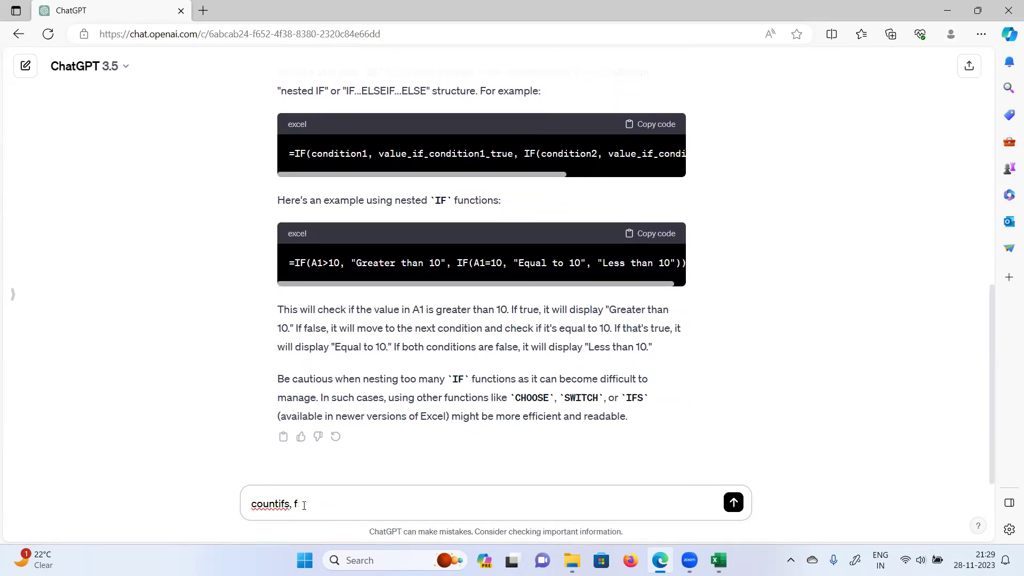
text(umifs,averageifs)
key(Return)
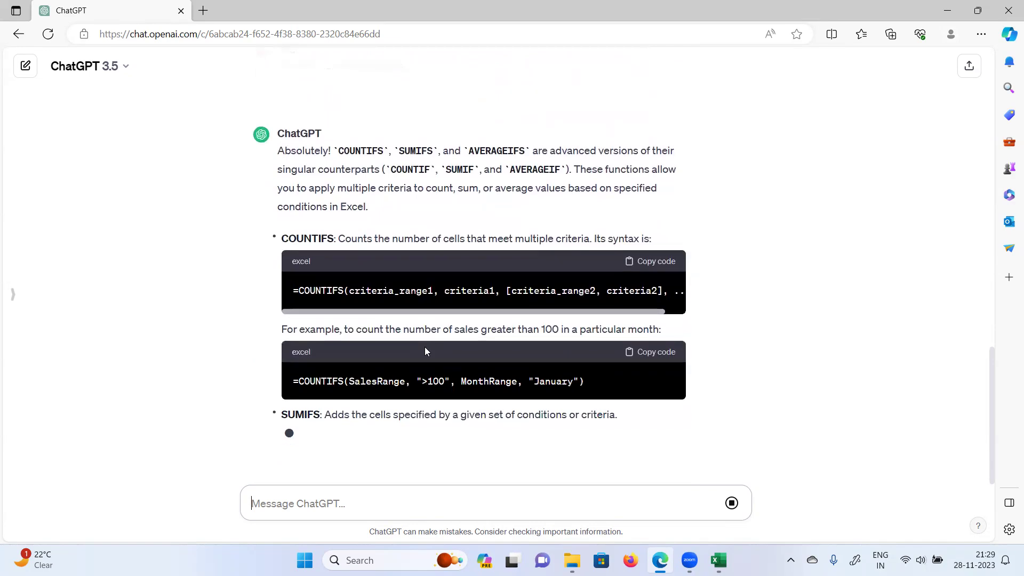
scroll(223, 338, up, 1)
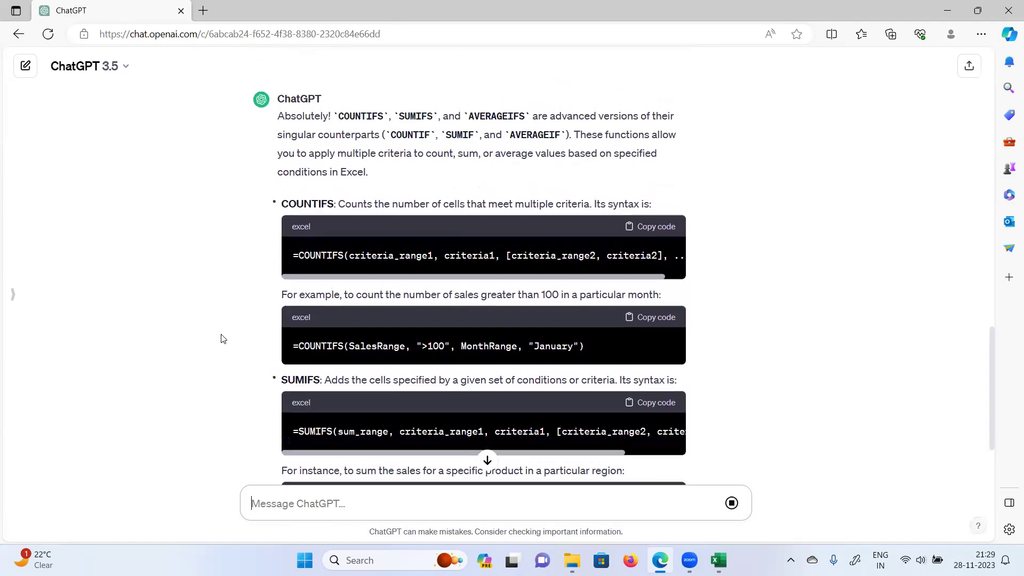
drag(341, 204, 659, 196)
click(427, 221)
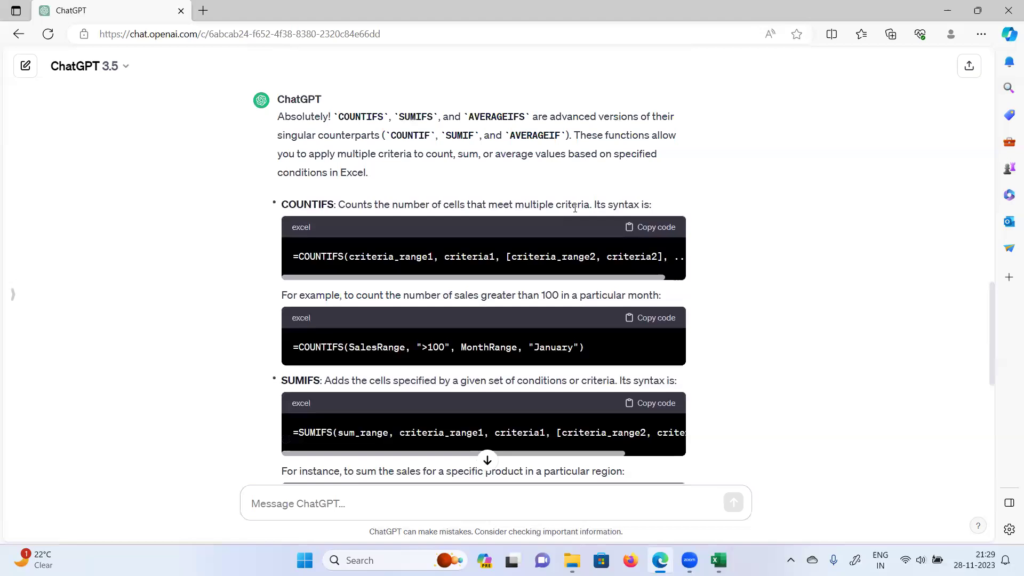
drag(596, 204, 545, 204)
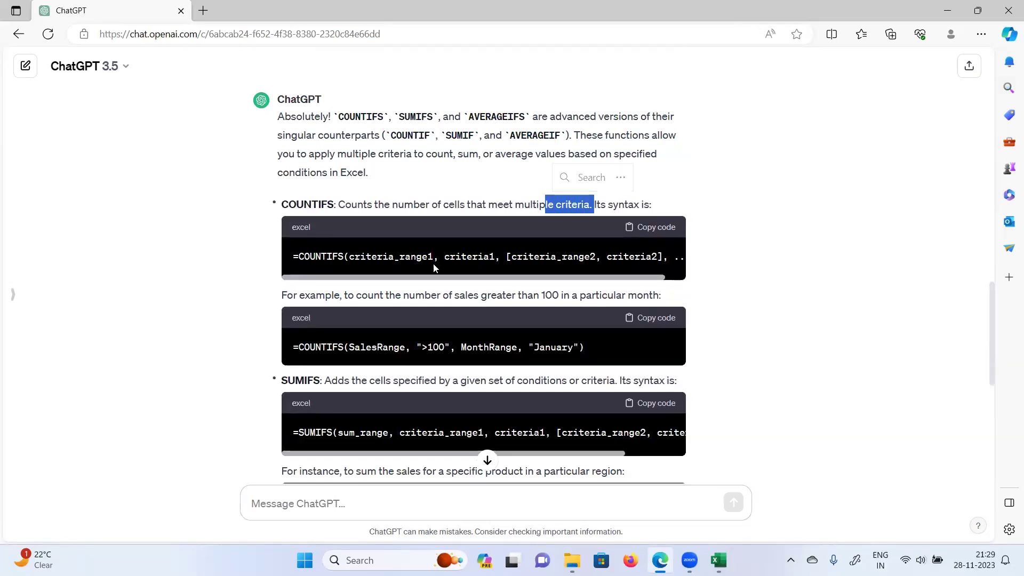
drag(376, 257, 585, 255)
click(468, 256)
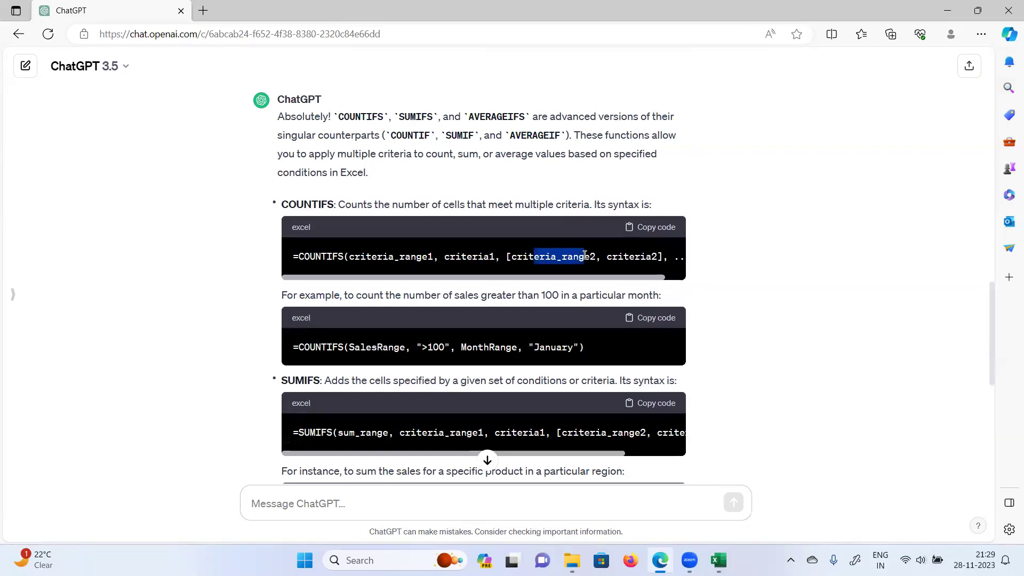
drag(469, 256, 489, 256)
drag(375, 255, 486, 257)
click(329, 259)
drag(329, 259, 339, 259)
scroll(347, 265, down, 1)
scroll(350, 298, down, 1)
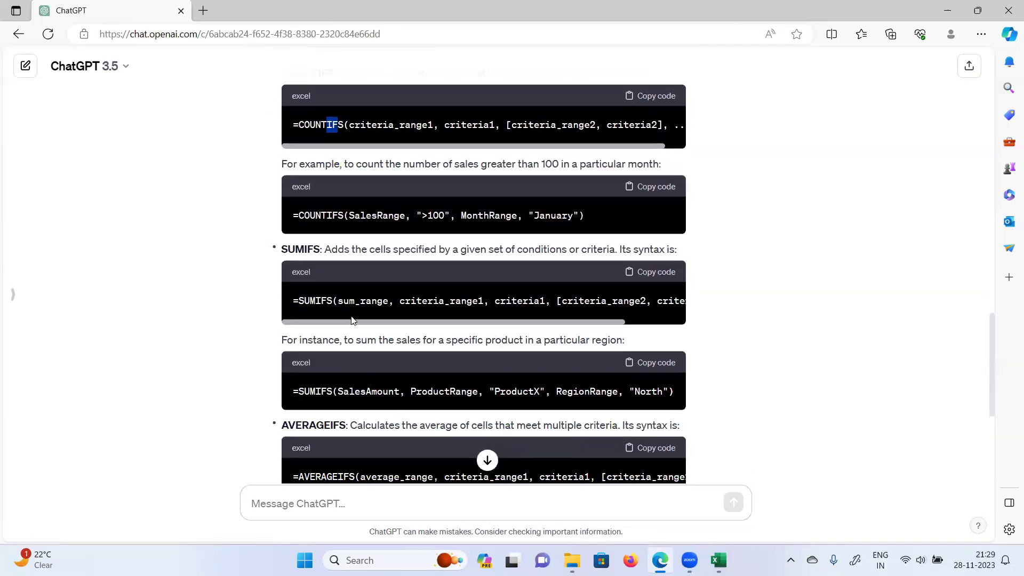
double_click(354, 301)
drag(416, 302, 683, 302)
scroll(331, 389, down, 2)
drag(304, 260, 545, 261)
drag(613, 261, 651, 261)
click(487, 460)
scroll(382, 368, up, 2)
double_click(397, 323)
double_click(496, 323)
click(570, 325)
double_click(639, 323)
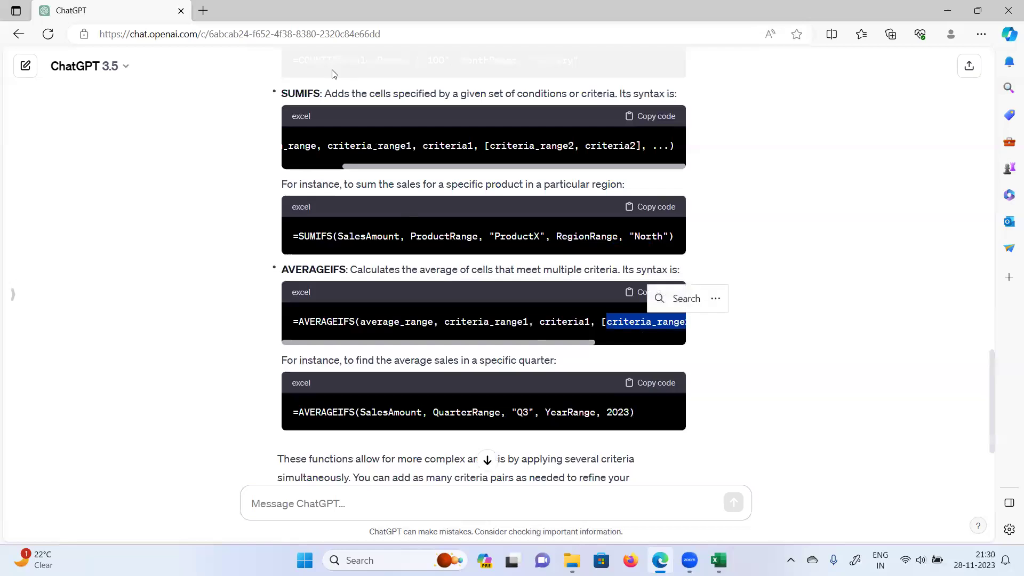
key(alt+Tab)
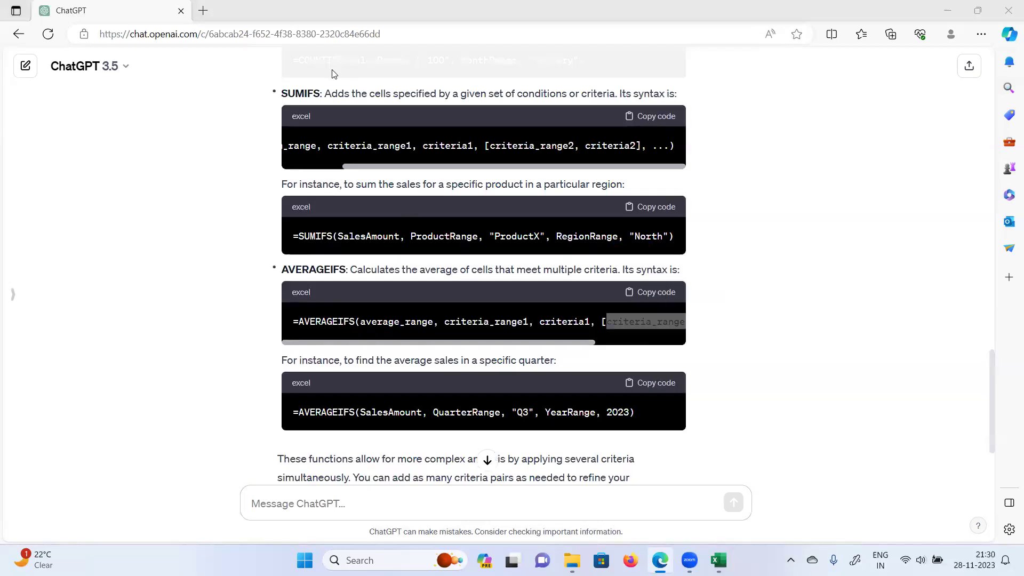